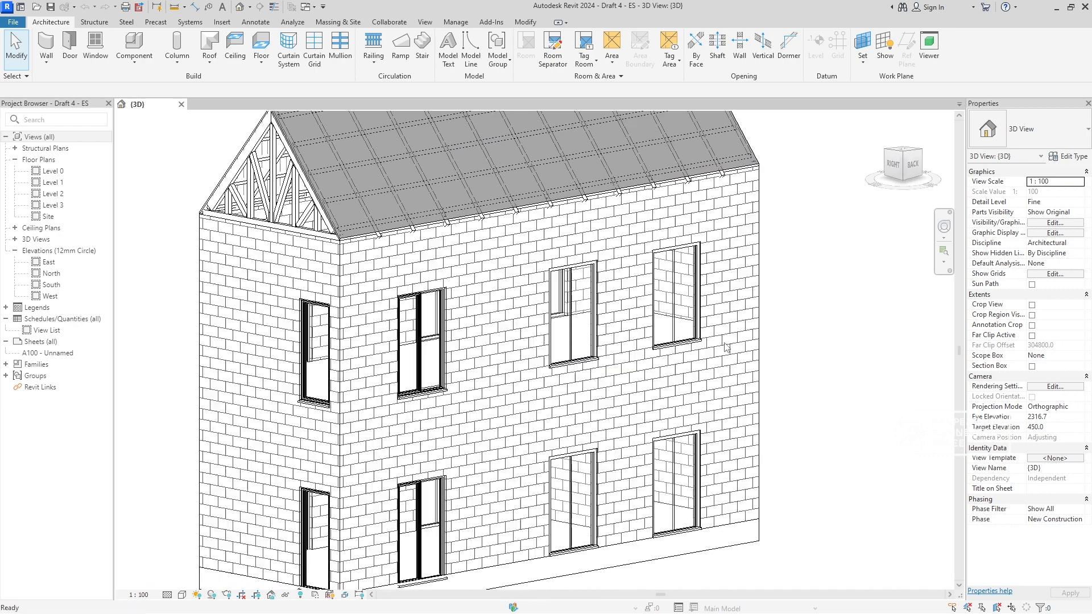
# - Examine the building's outer walls in the 3D view, checking the long facade wall and the adjoining gable-side wall
pyautogui.scroll(-3, 724, 349)
pyautogui.scroll(4, 535, 378)
pyautogui.scroll(-3, 603, 382)
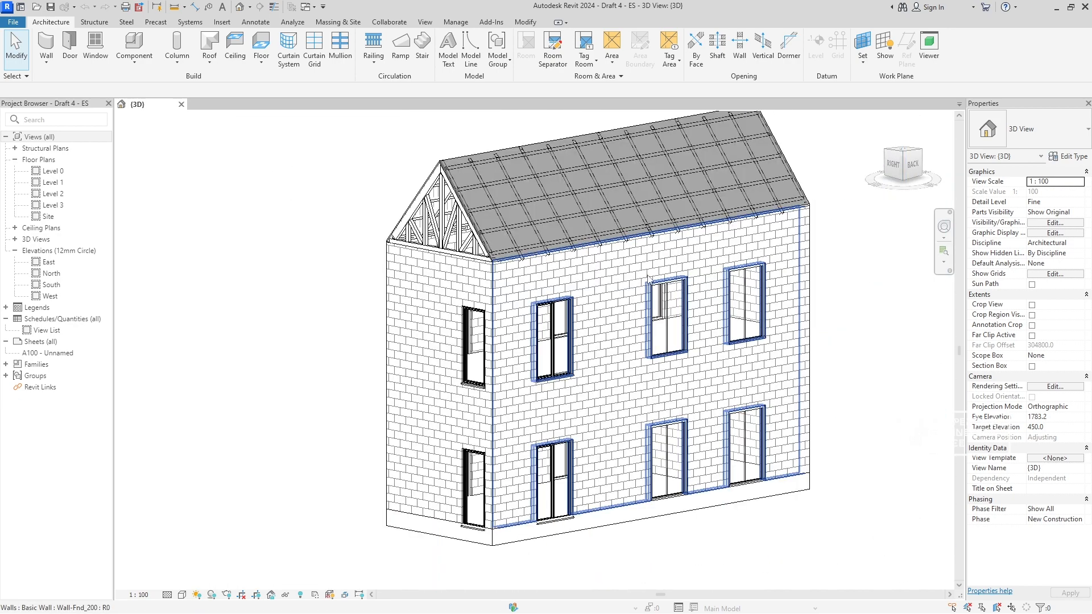
pyautogui.click(626, 314)
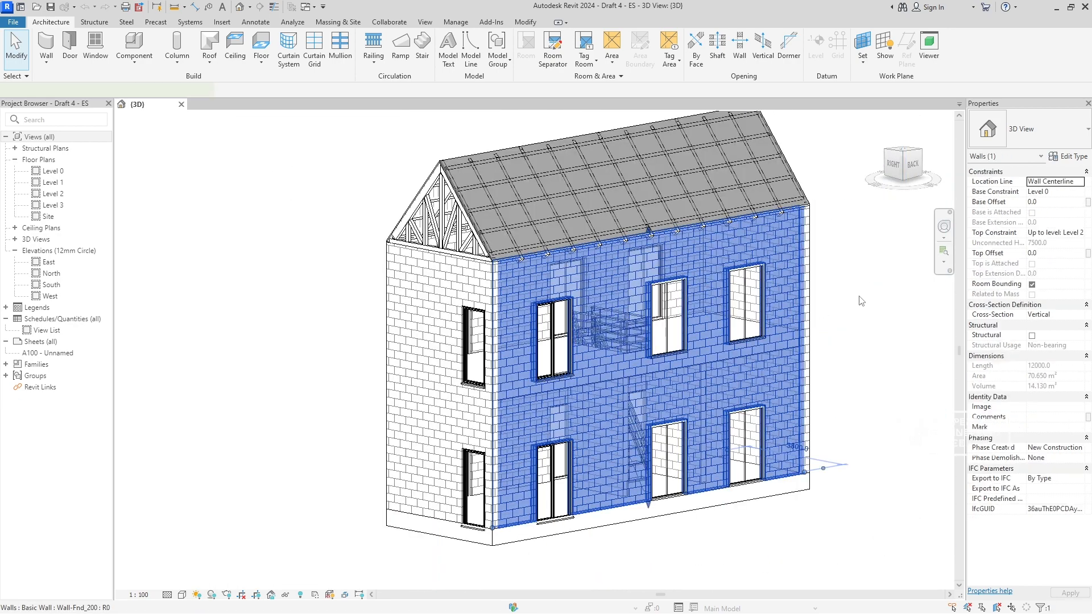
pyautogui.click(861, 301)
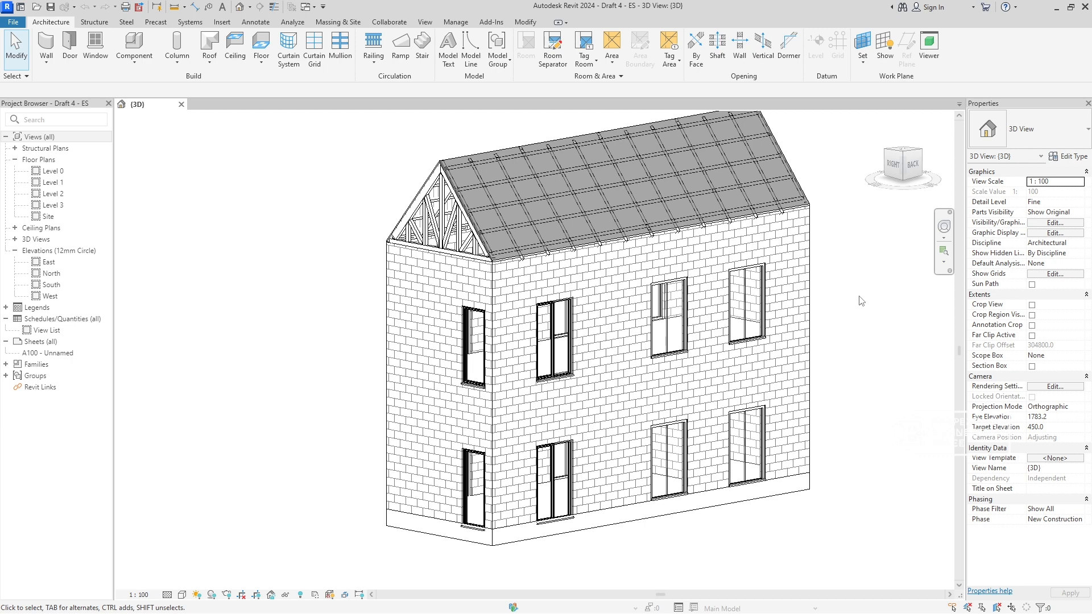
pyautogui.click(603, 310)
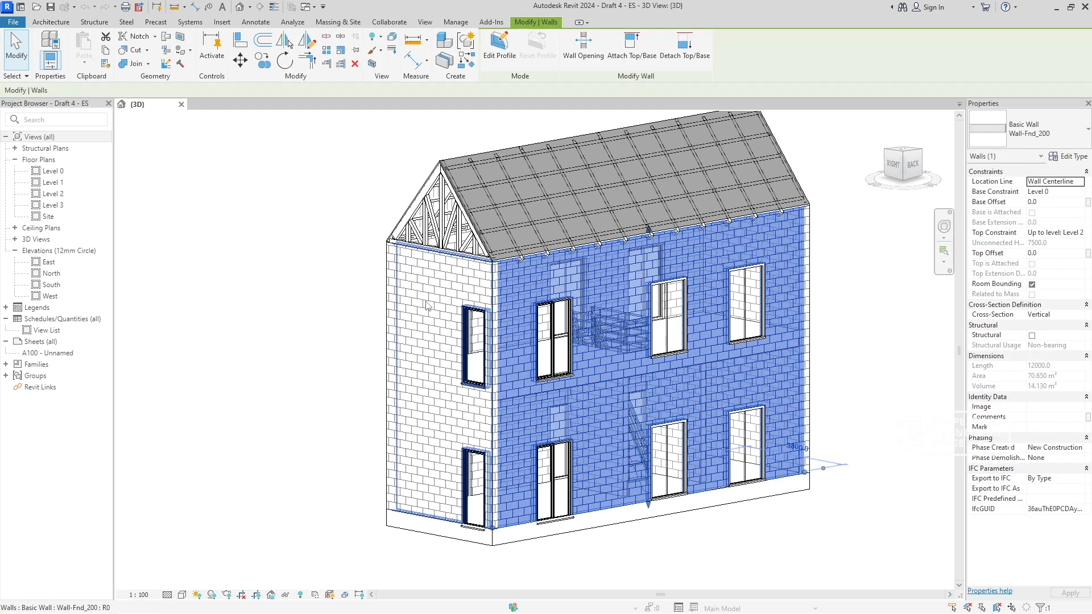
pyautogui.click(427, 305)
pyautogui.click(831, 292)
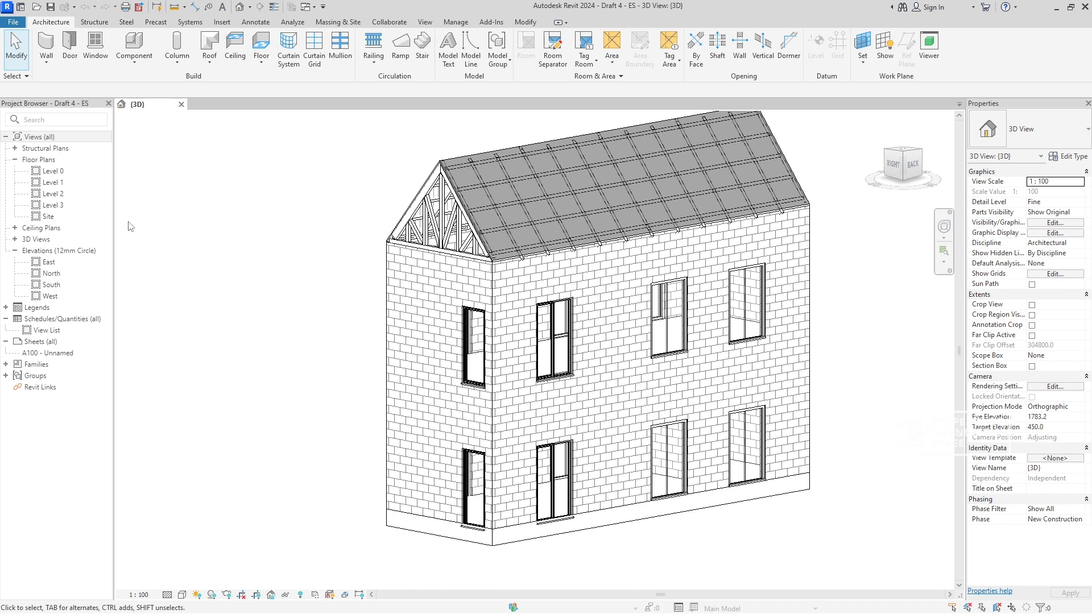
pyautogui.scroll(-3, 458, 351)
pyautogui.keyDown('shift'); pyautogui.moveTo(458, 351); pyautogui.dragTo(453, 352, button='middle'); pyautogui.keyUp('shift')
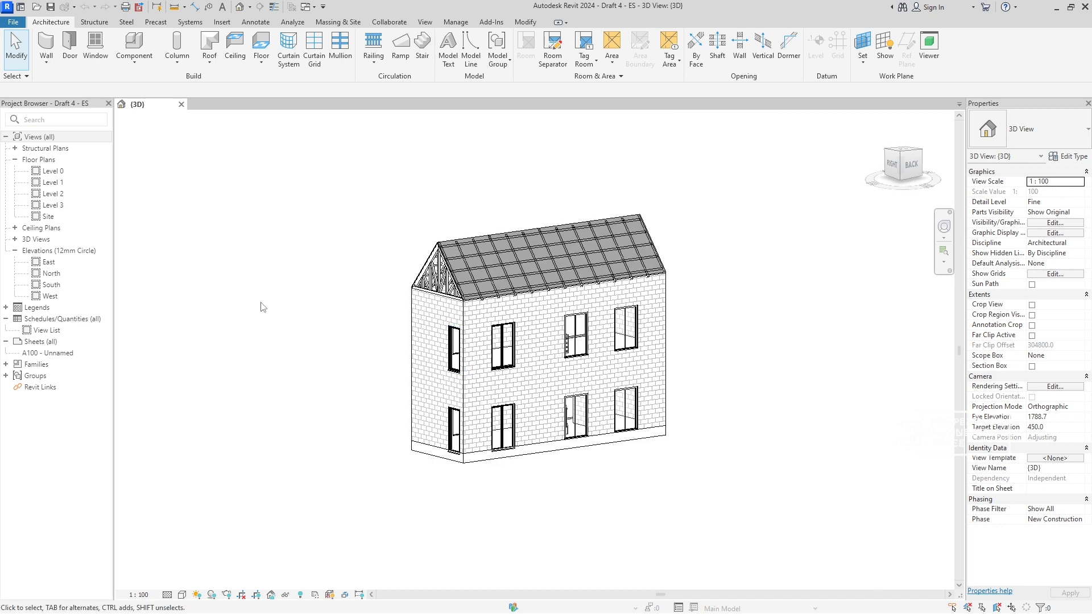
# - Save the project as a new file named "Draft 5 - ES - Structure" in the same folder
pyautogui.click(12, 22)
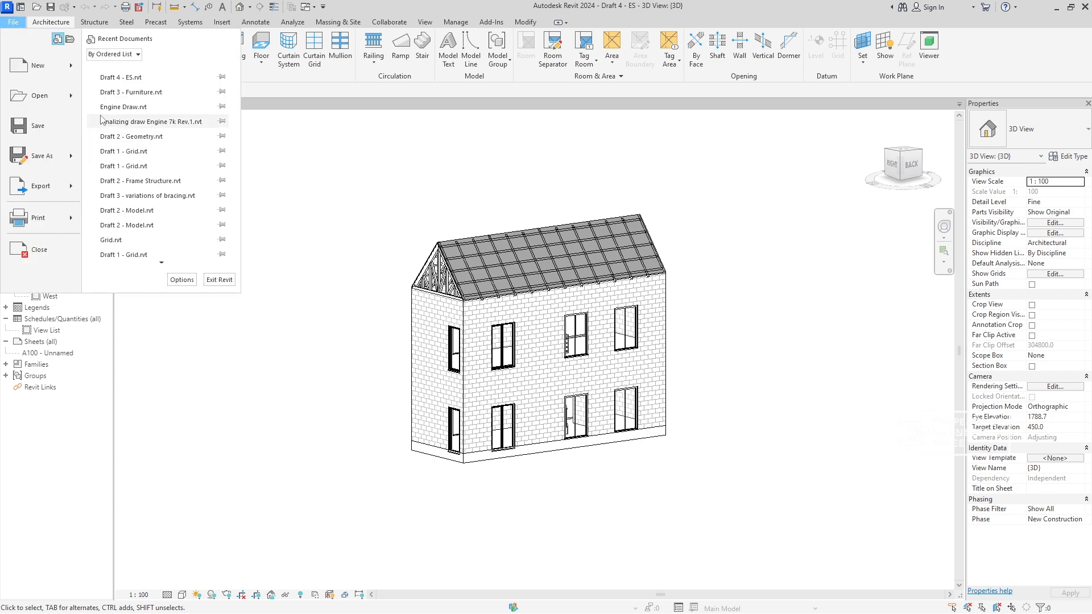
pyautogui.moveTo(62, 154)
pyautogui.click(141, 117)
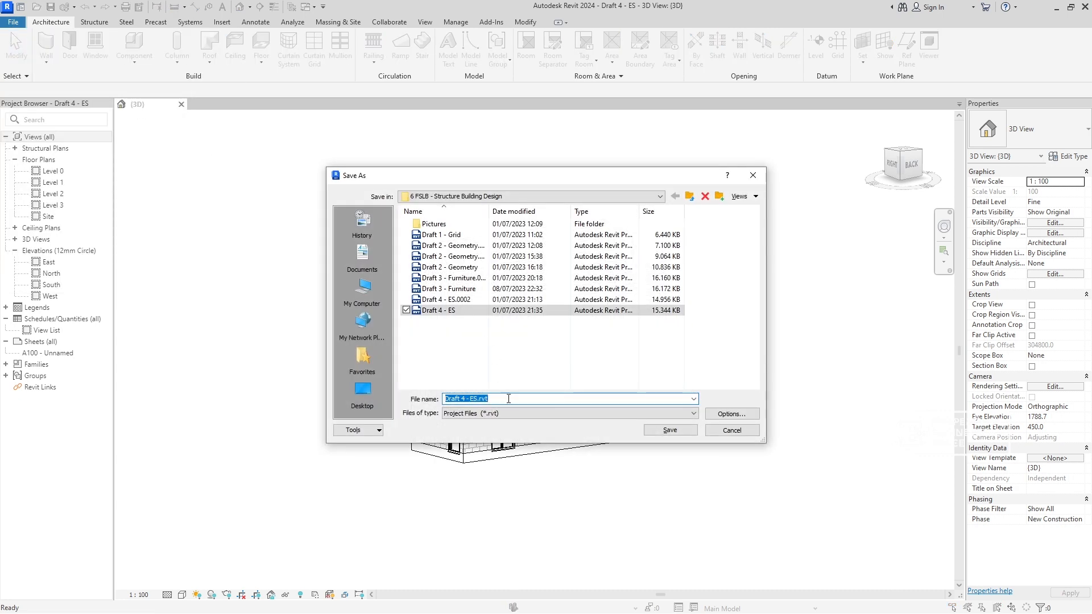
pyautogui.press('BackSpace')
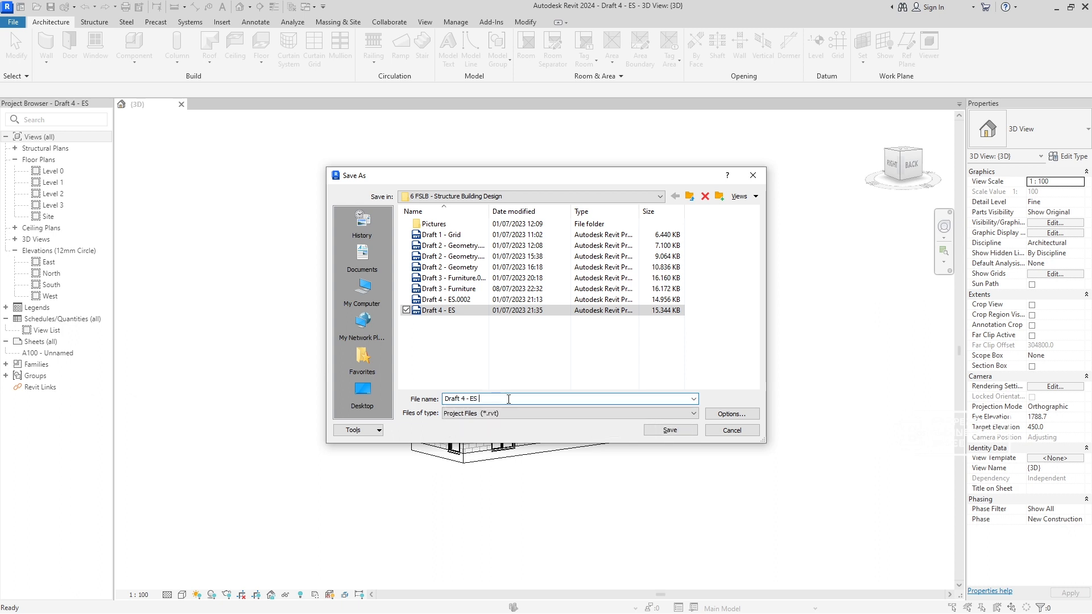
pyautogui.press('BackSpace')
pyautogui.click(730, 414)
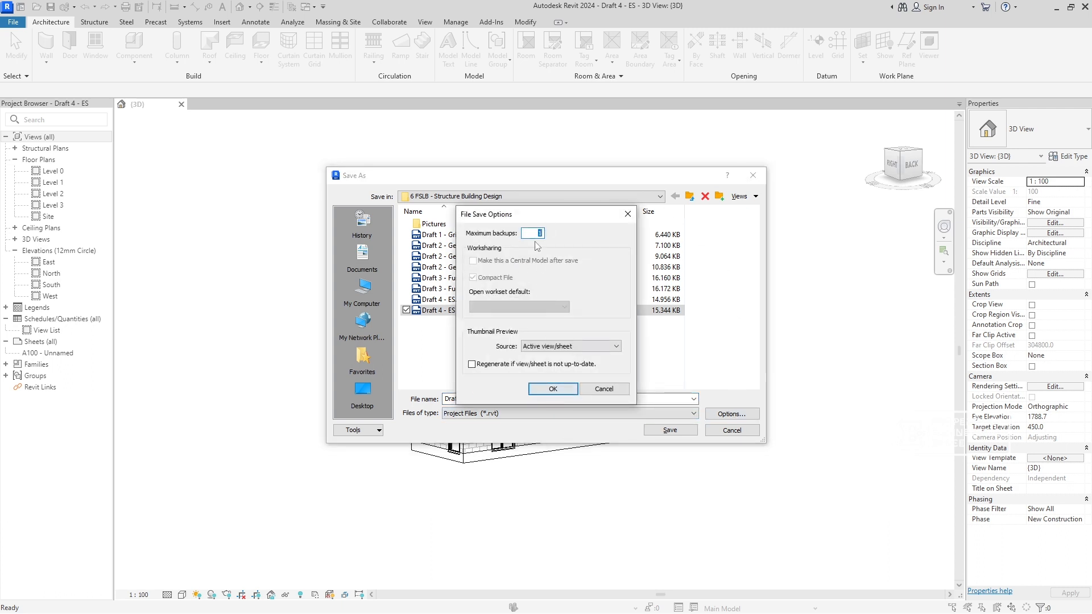
pyautogui.click(552, 389)
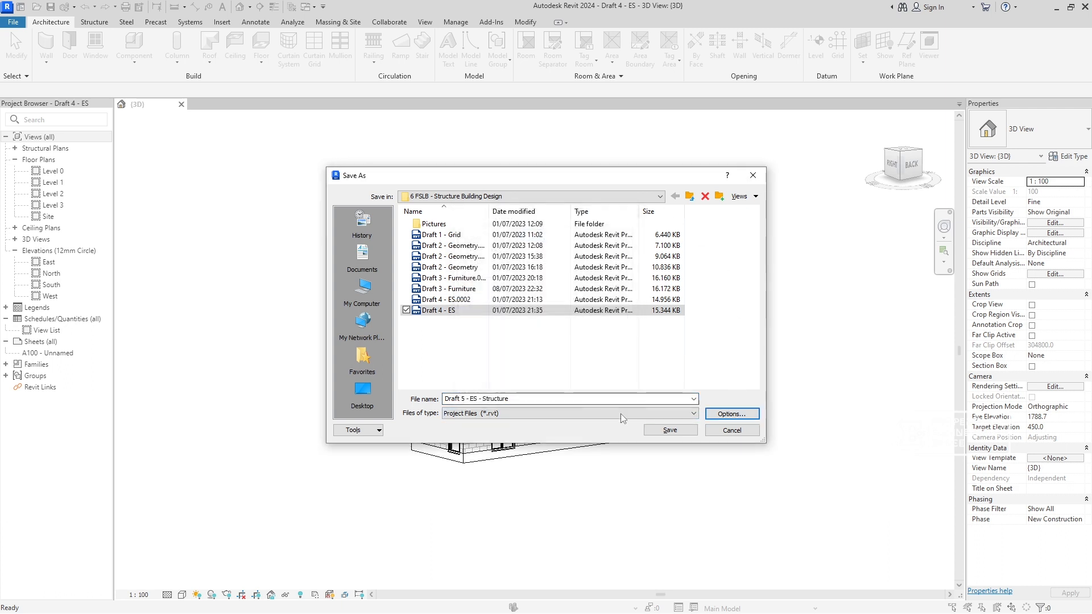
pyautogui.click(670, 430)
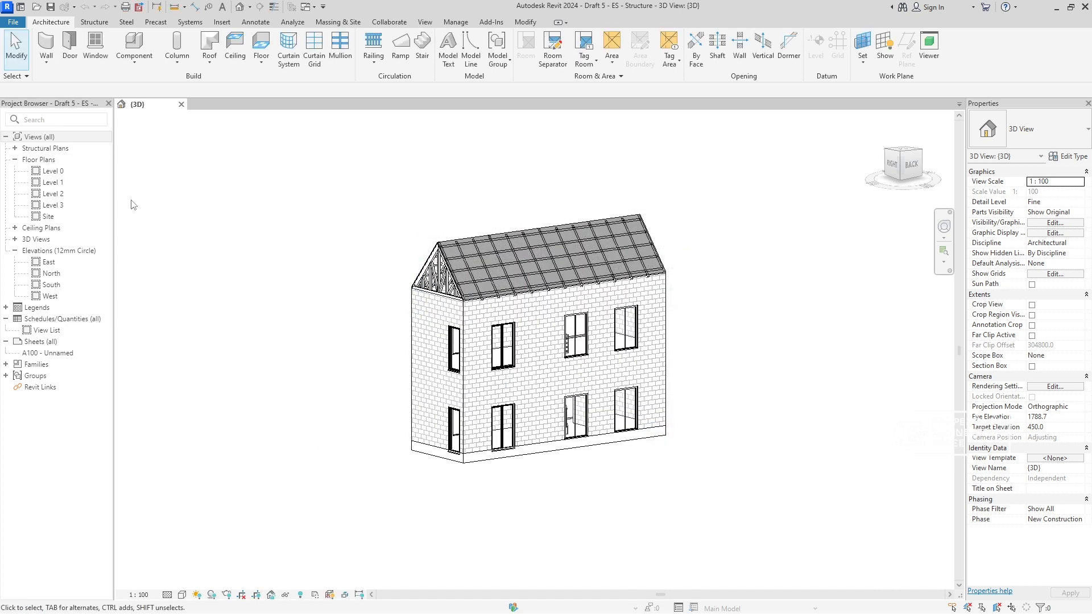
# - Open the Level 1 structural plan and examine its walls, openings, staircase and grids
pyautogui.click(15, 149)
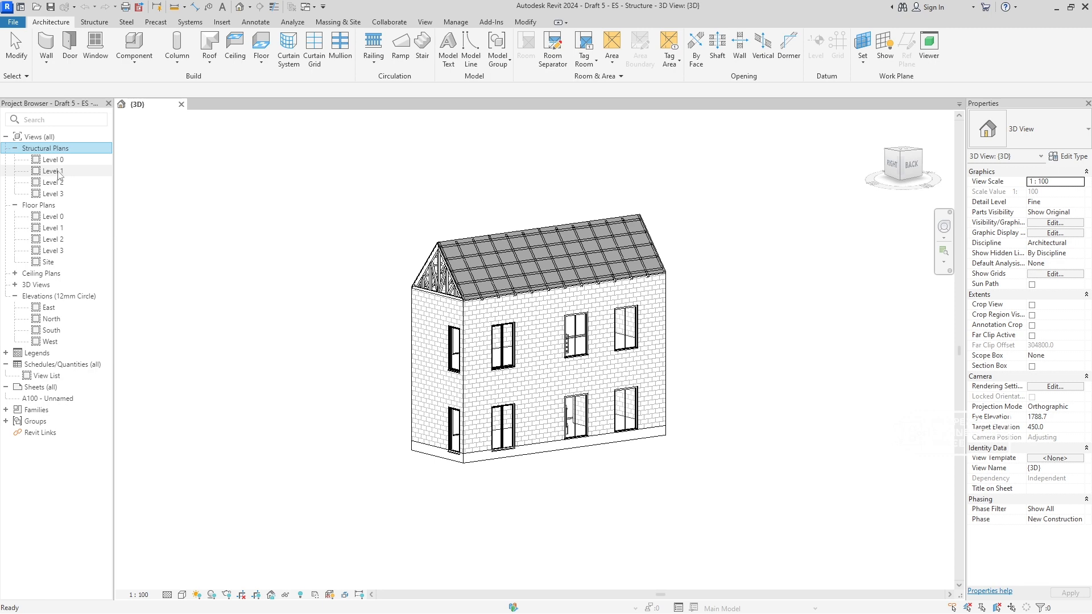
pyautogui.doubleClick(60, 172)
pyautogui.scroll(4, 496, 342)
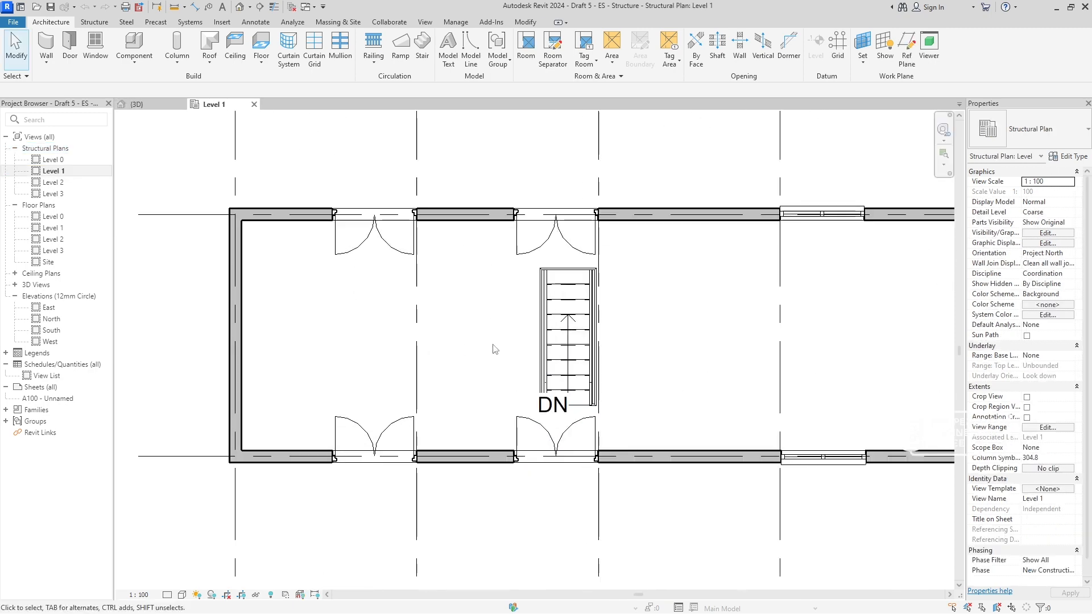
pyautogui.moveTo(502, 355)
pyautogui.mouseDown(button='middle')
pyautogui.moveTo(775, 360)
pyautogui.moveTo(606, 374)
pyautogui.moveTo(441, 360)
pyautogui.moveTo(602, 408)
pyautogui.mouseUp(button='middle')
pyautogui.scroll(-2, 560, 338)
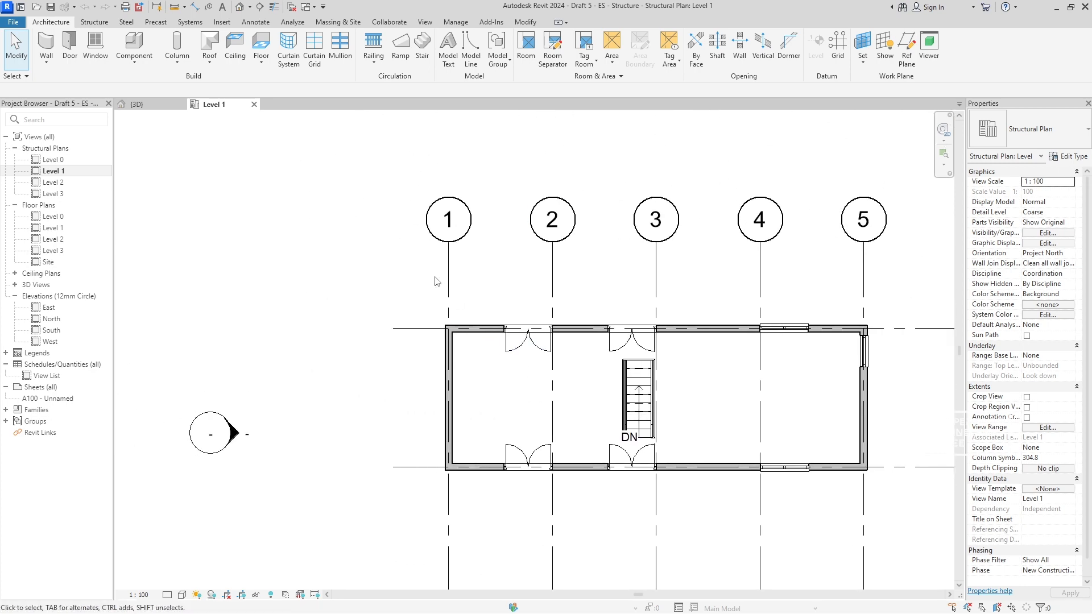
# - Open the East elevation and delete the angular dimension of the roof slope
pyautogui.click(149, 104)
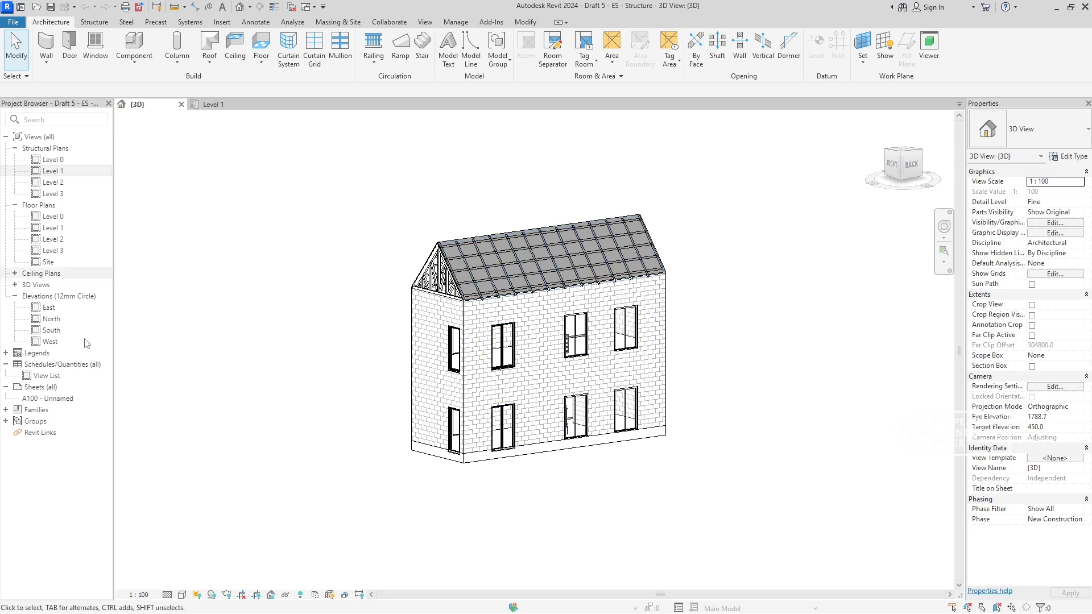
pyautogui.click(45, 308)
pyautogui.doubleClick(46, 308)
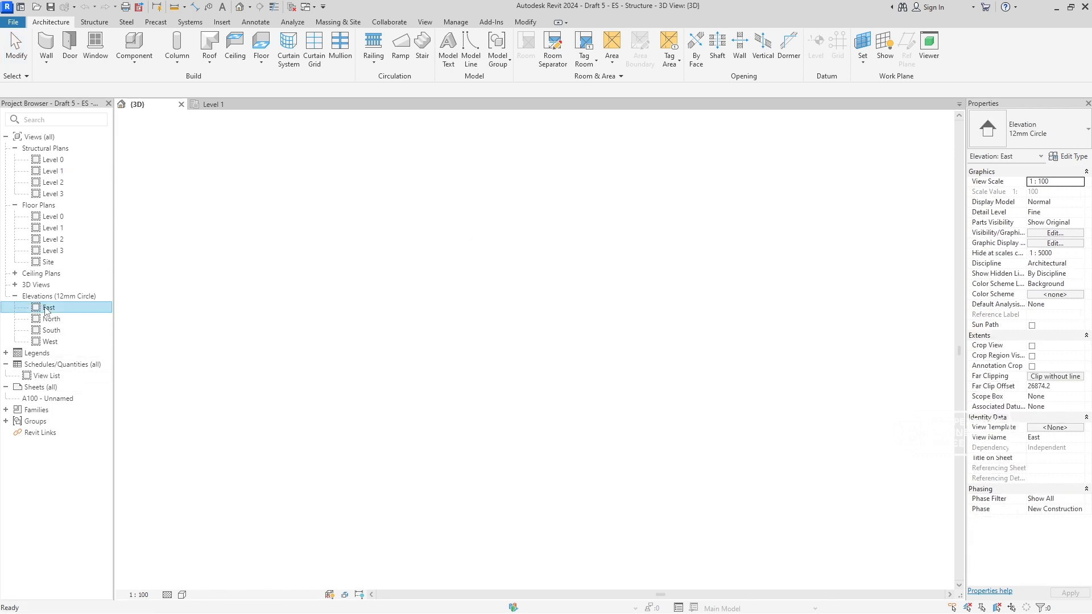
pyautogui.moveTo(553, 440); pyautogui.dragTo(532, 346, button='middle')
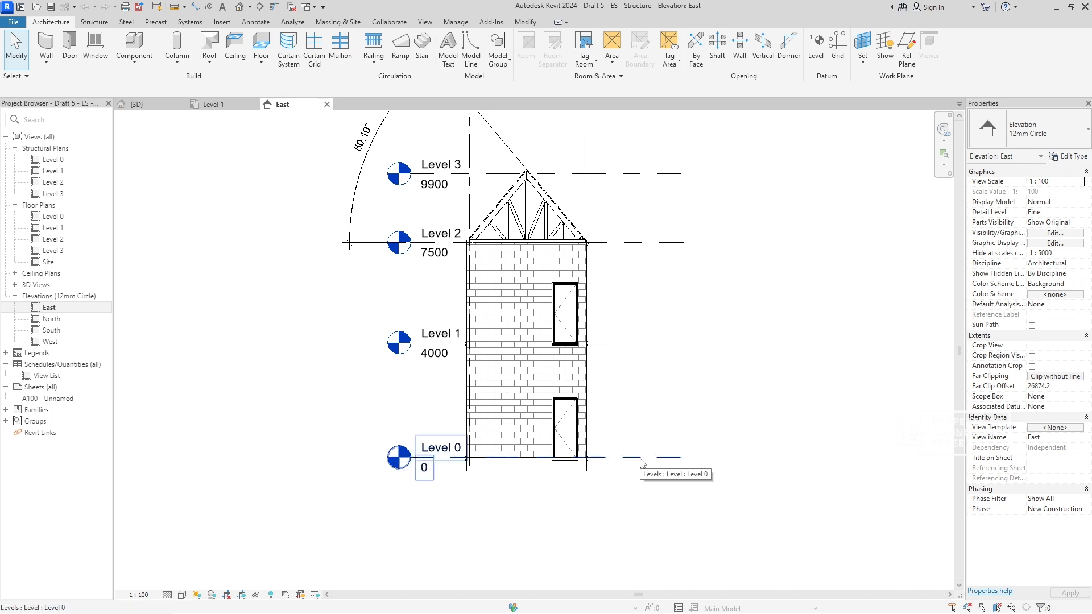
pyautogui.click(94, 493)
pyautogui.click(232, 527)
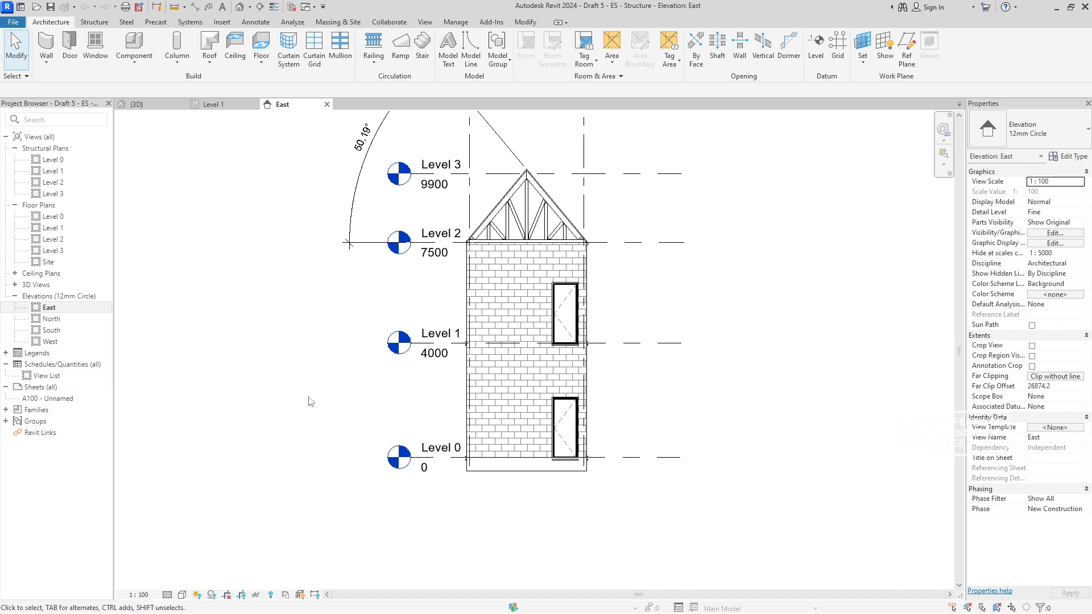
pyautogui.scroll(-1, 335, 434)
pyautogui.moveTo(336, 434); pyautogui.dragTo(387, 506, button='middle')
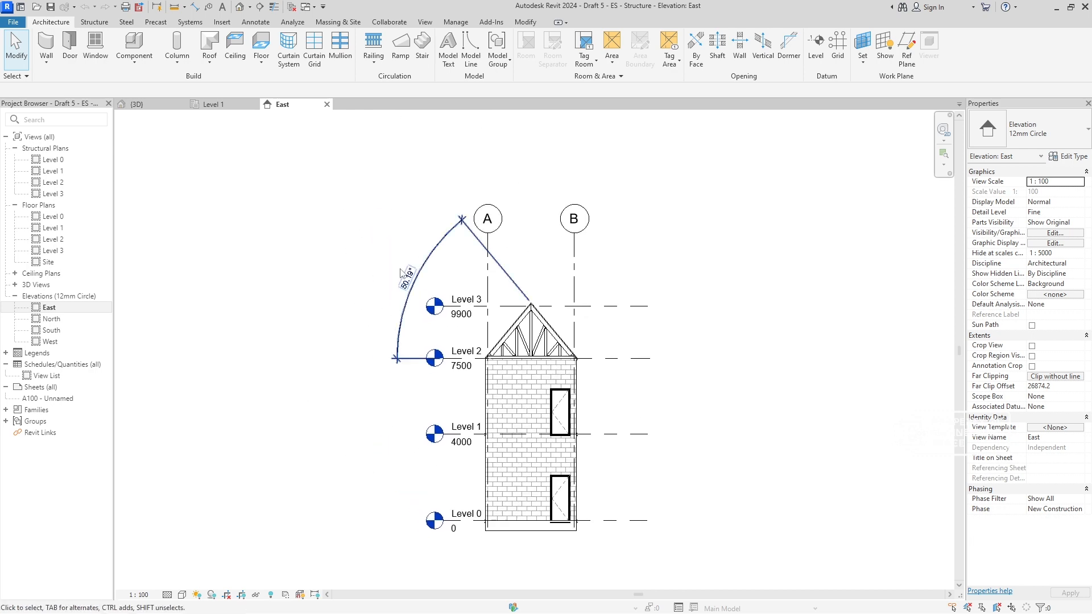
pyautogui.click(445, 261)
pyautogui.press('Delete')
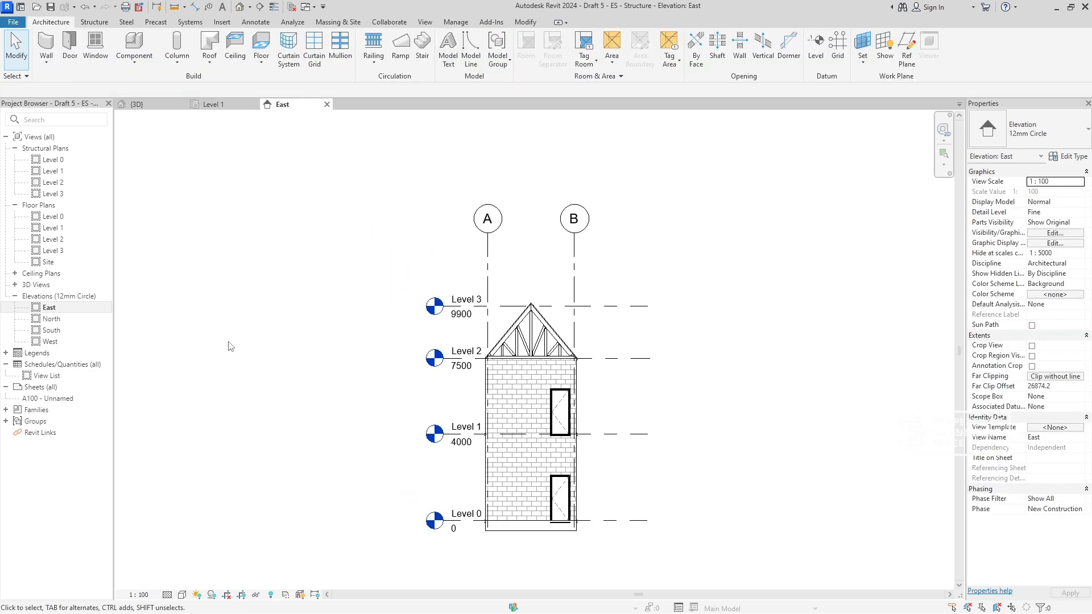
# - On the Level 0 structural plan, place a continuous aligned dimension across grids 1 to 5 below the building
pyautogui.doubleClick(52, 159)
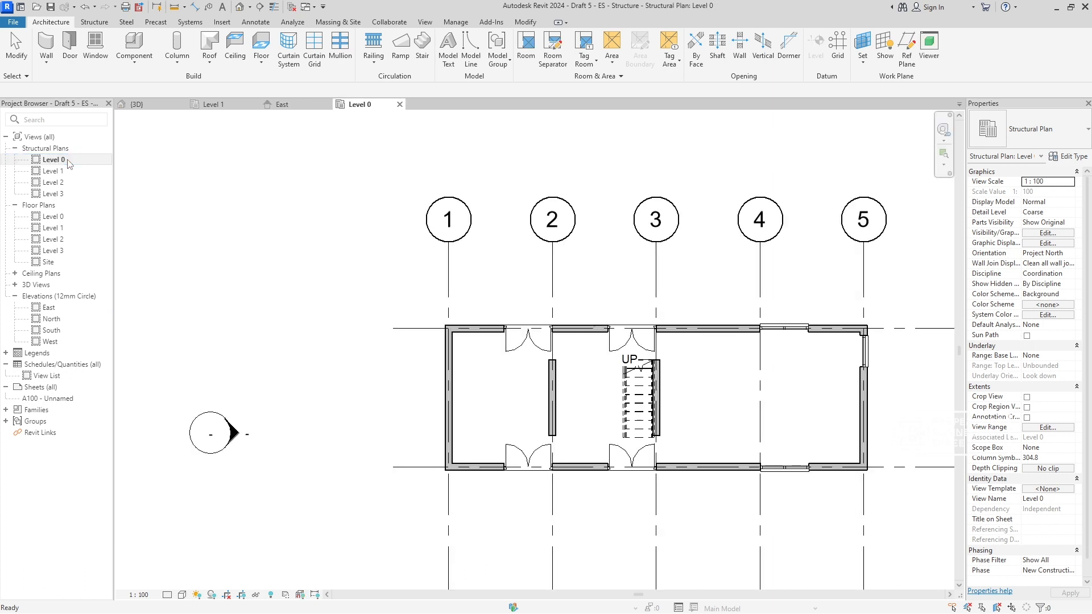
pyautogui.moveTo(539, 362); pyautogui.dragTo(426, 325, button='middle')
pyautogui.scroll(2, 481, 332)
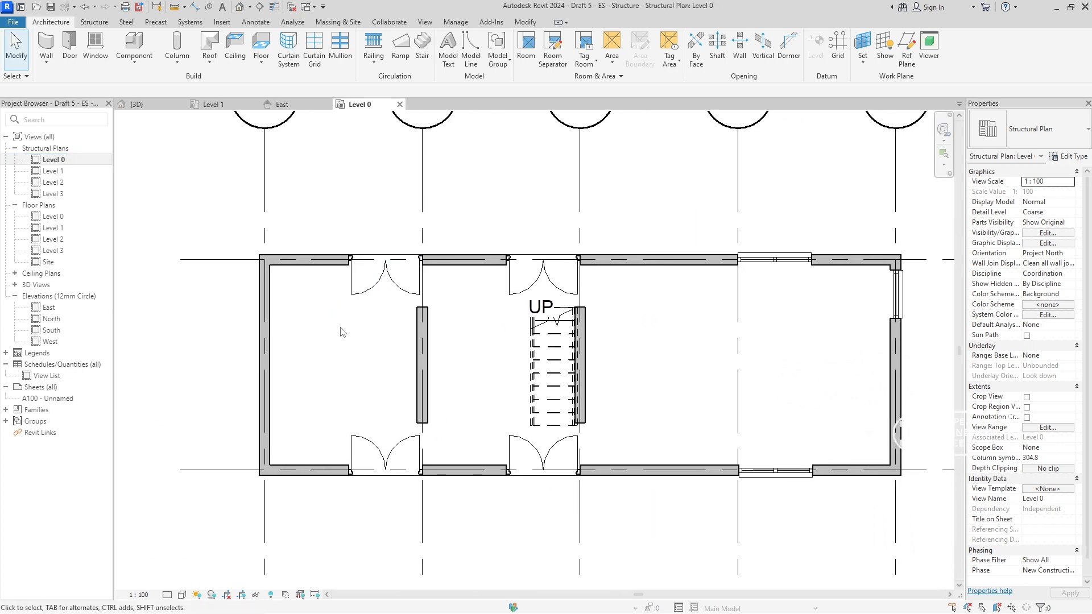
pyautogui.press('d')
pyautogui.press('i')
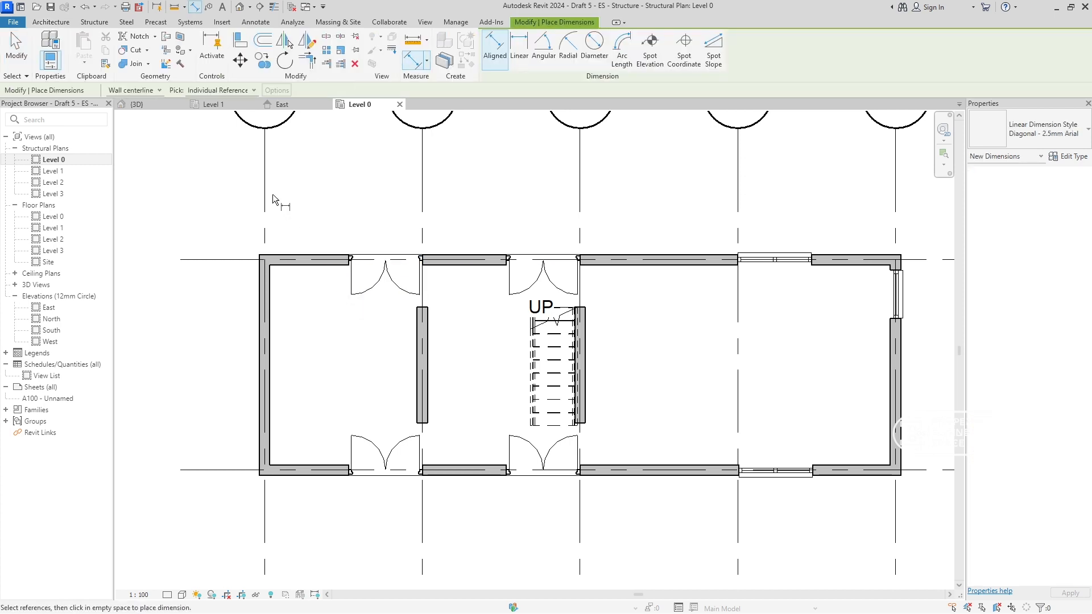
pyautogui.click(265, 195)
pyautogui.click(422, 195)
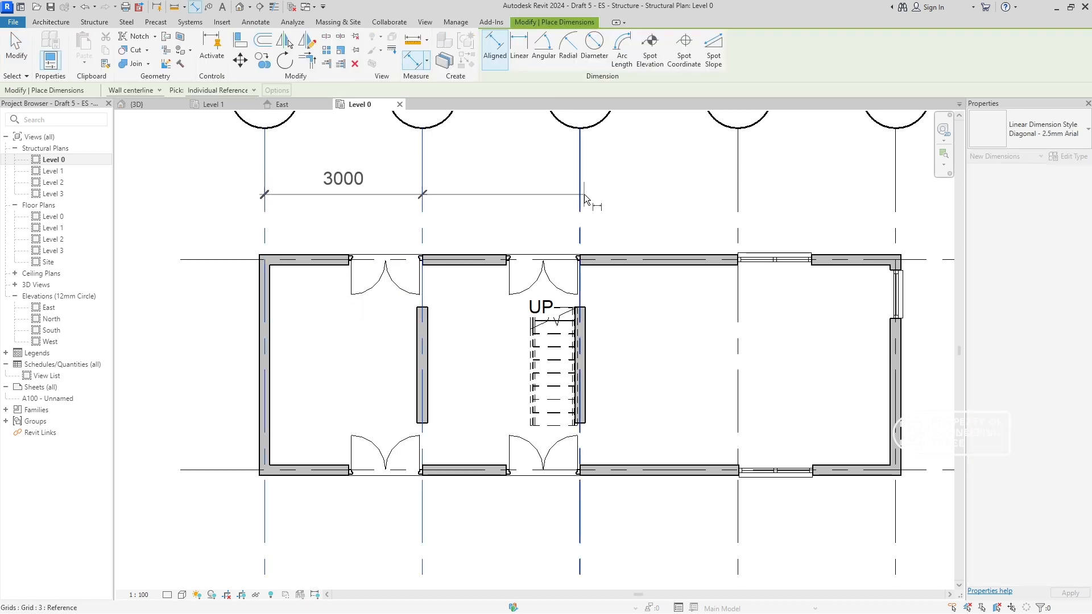
pyautogui.click(580, 194)
pyautogui.click(738, 192)
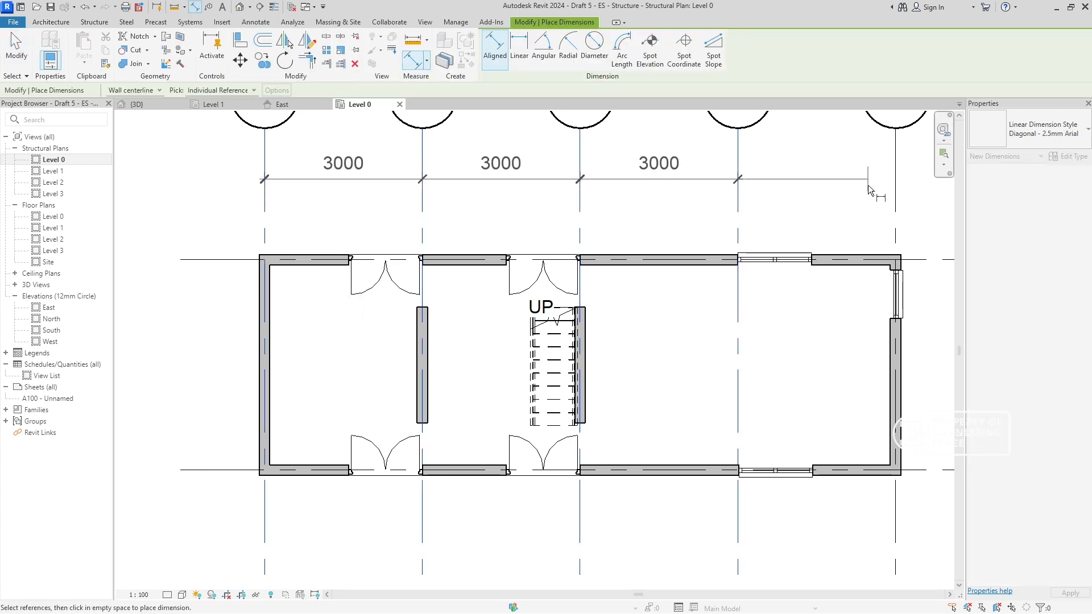
pyautogui.click(895, 191)
pyautogui.scroll(-3, 841, 273)
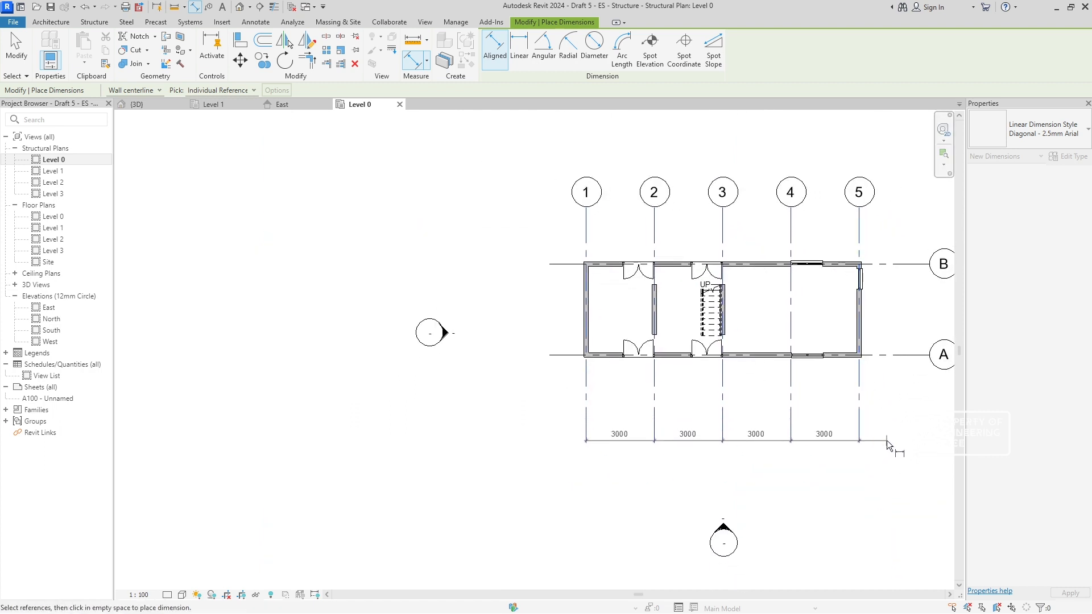
pyautogui.click(886, 440)
# - Dimension the distance between grids A and B, placing the dimension beside the building's grid 1 end
pyautogui.click(567, 355)
pyautogui.click(551, 264)
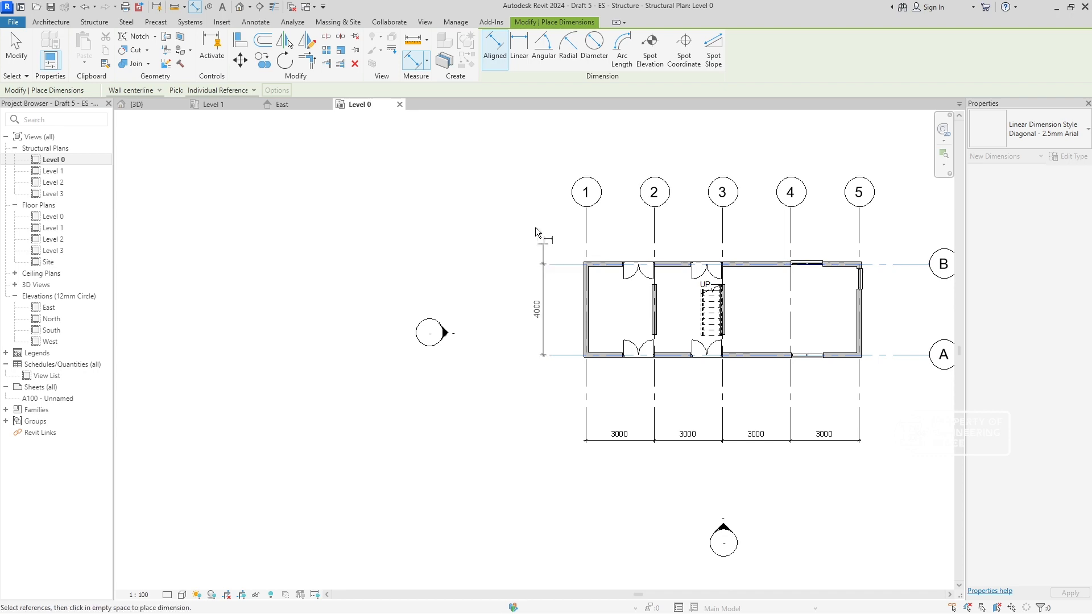
pyautogui.click(534, 227)
pyautogui.press('Escape')
pyautogui.press('Escape')
pyautogui.moveTo(466, 271); pyautogui.dragTo(433, 280, button='middle')
pyautogui.scroll(3, 750, 308)
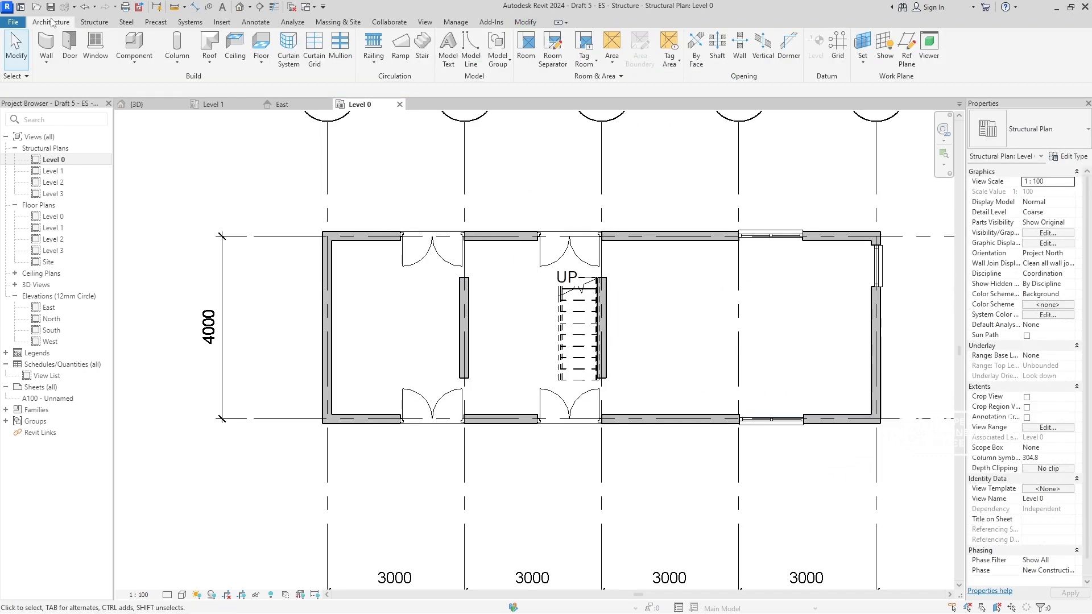
pyautogui.click(94, 21)
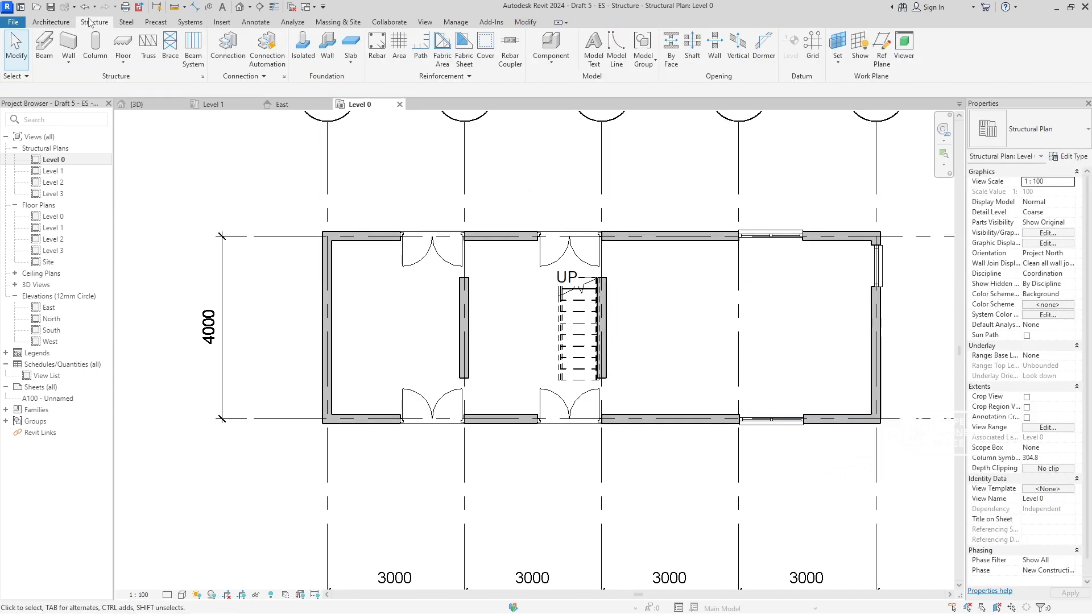
pyautogui.click(96, 56)
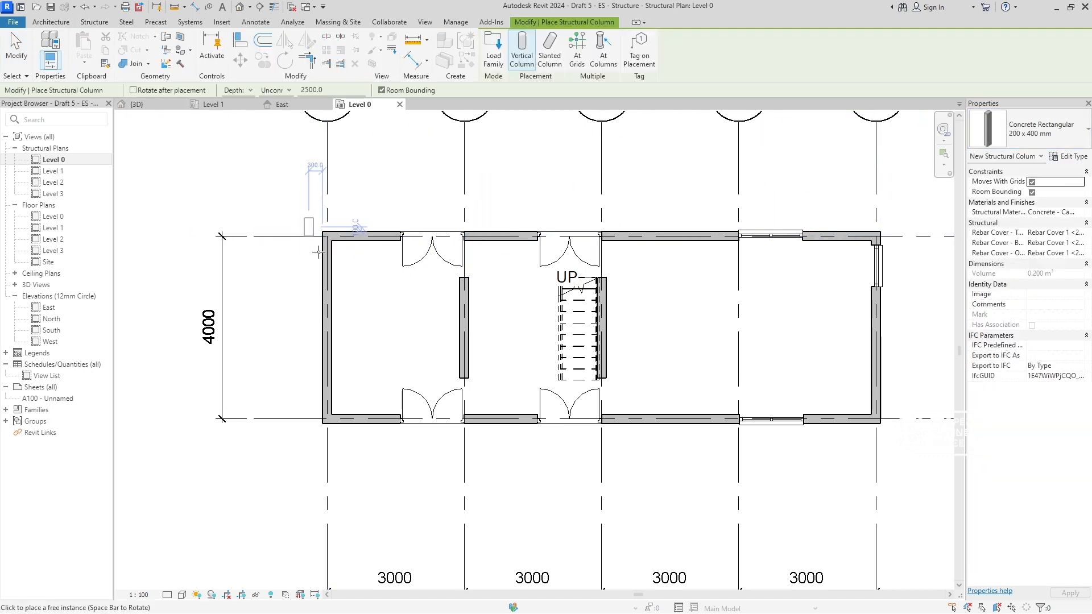
pyautogui.scroll(2, 330, 226)
pyautogui.scroll(1, 330, 226)
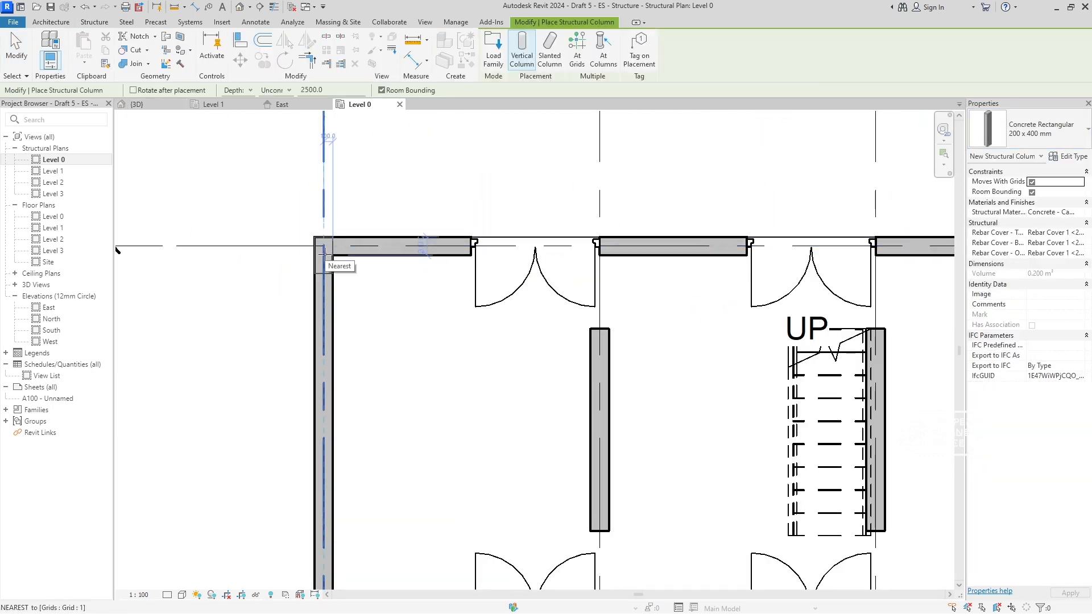
pyautogui.scroll(-3, 385, 321)
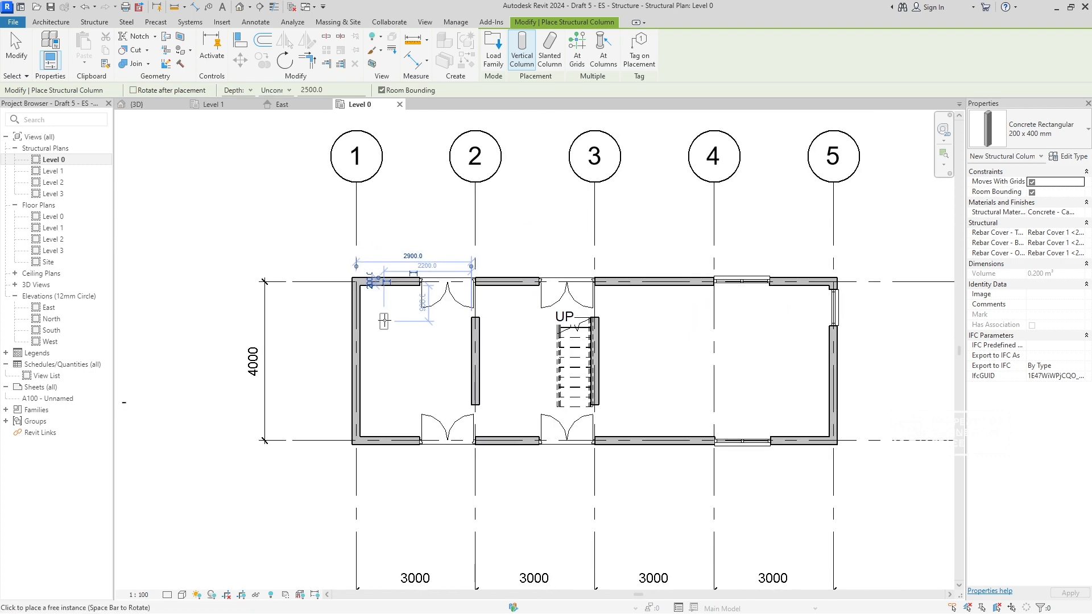
pyautogui.scroll(3, 385, 321)
pyautogui.press('Escape')
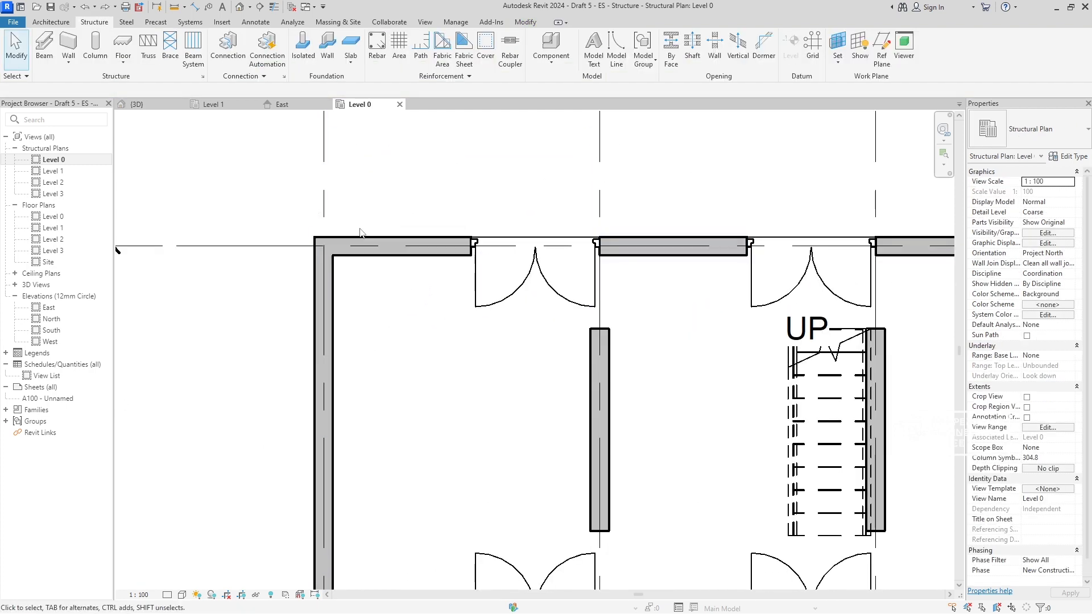
# - Start a vertical Concrete Rectangular 200 x 400 mm structural column and set it to extend by Height instead of Depth
pyautogui.press('l')
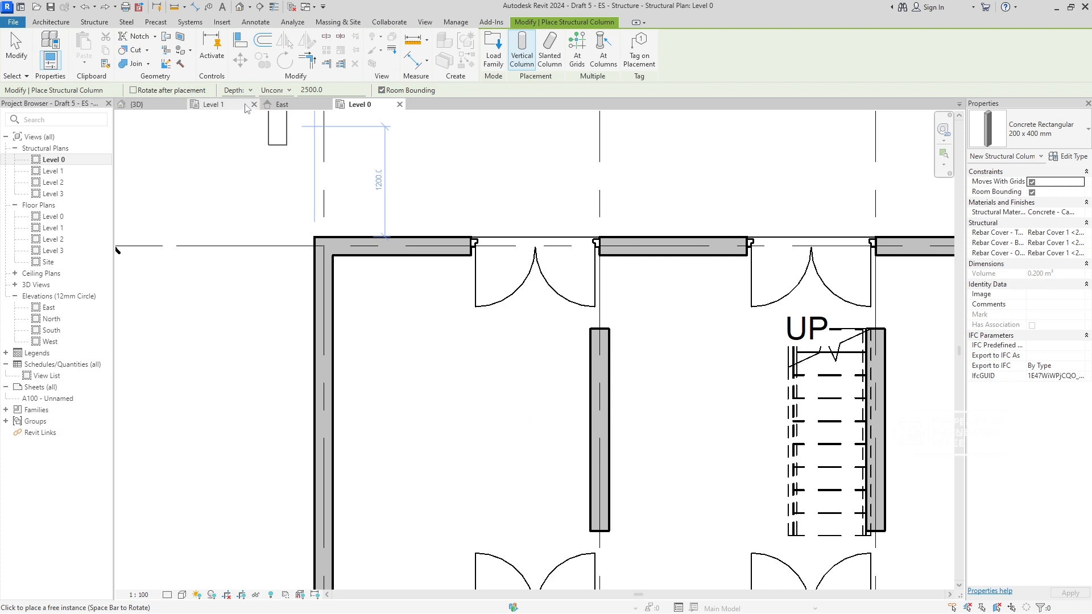
pyautogui.click(242, 90)
pyautogui.click(248, 111)
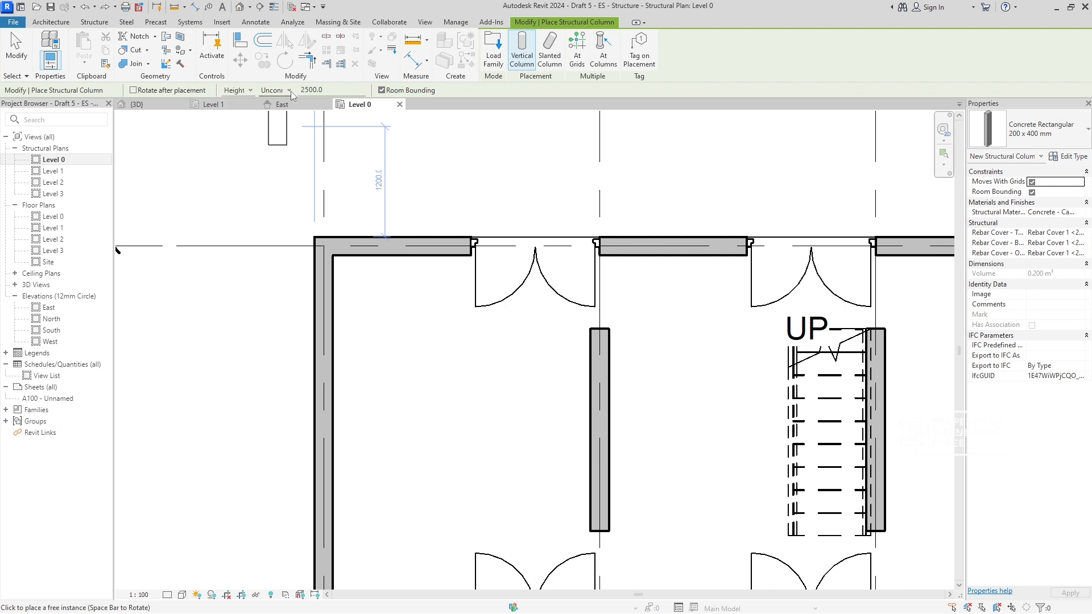
pyautogui.click(287, 90)
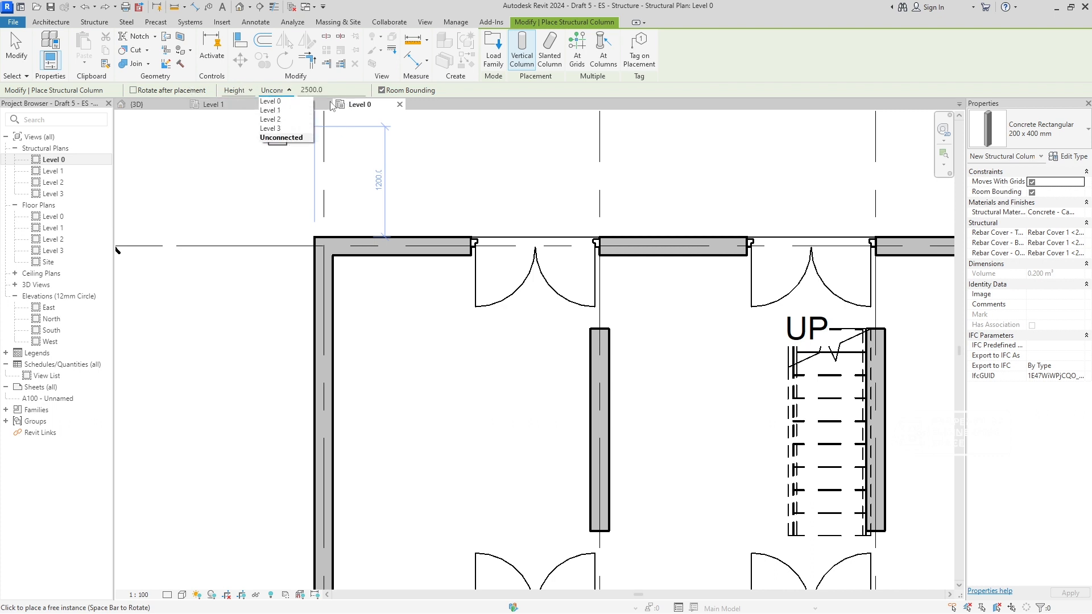
pyautogui.click(385, 2)
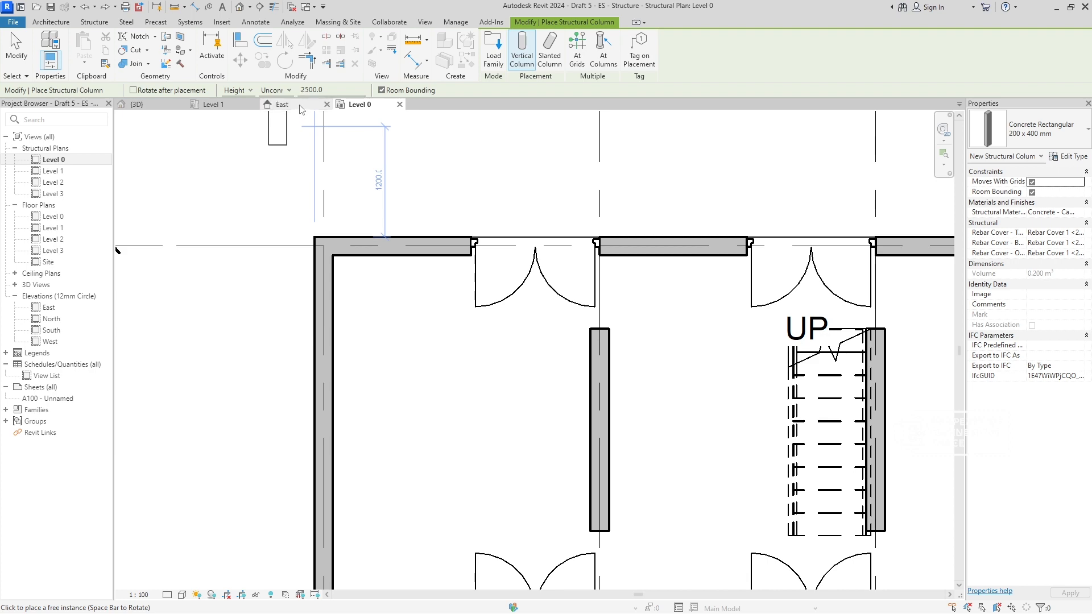
# - Check the building's levels on the East elevation and return to the Level 0 structural plan
pyautogui.click(301, 108)
pyautogui.click(569, 380)
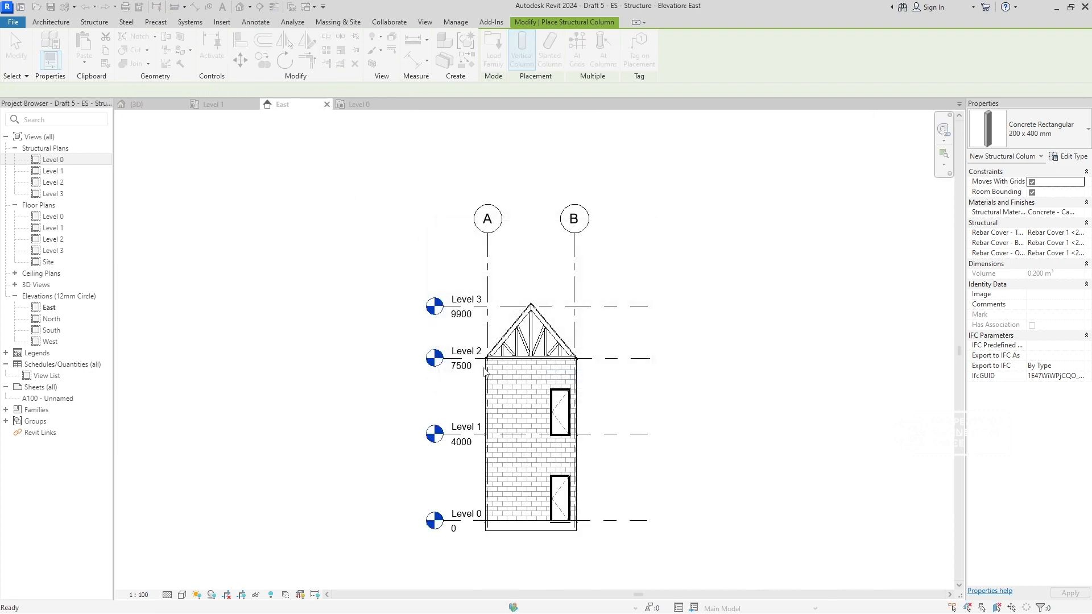
pyautogui.click(357, 104)
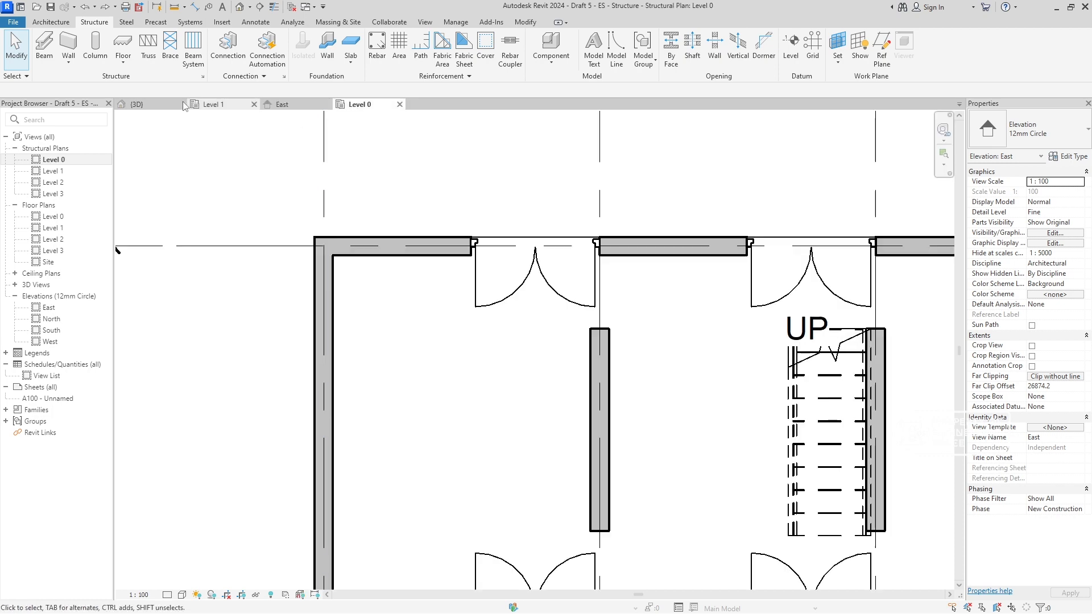
# - Restart the Structural Column command with vertical placement and set the column height up to Level 2
pyautogui.click(105, 64)
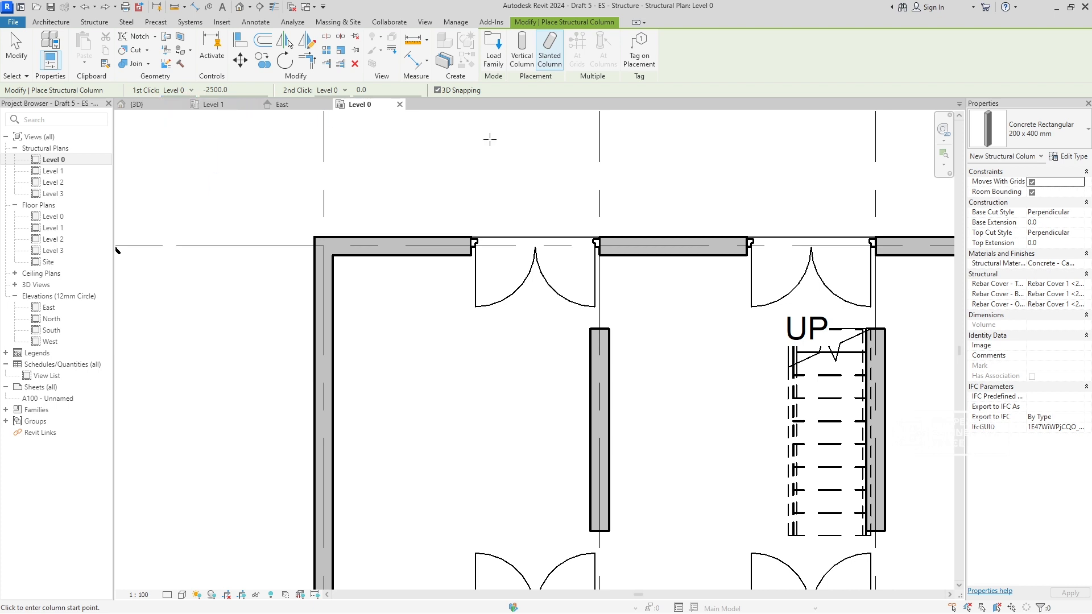
pyautogui.click(521, 51)
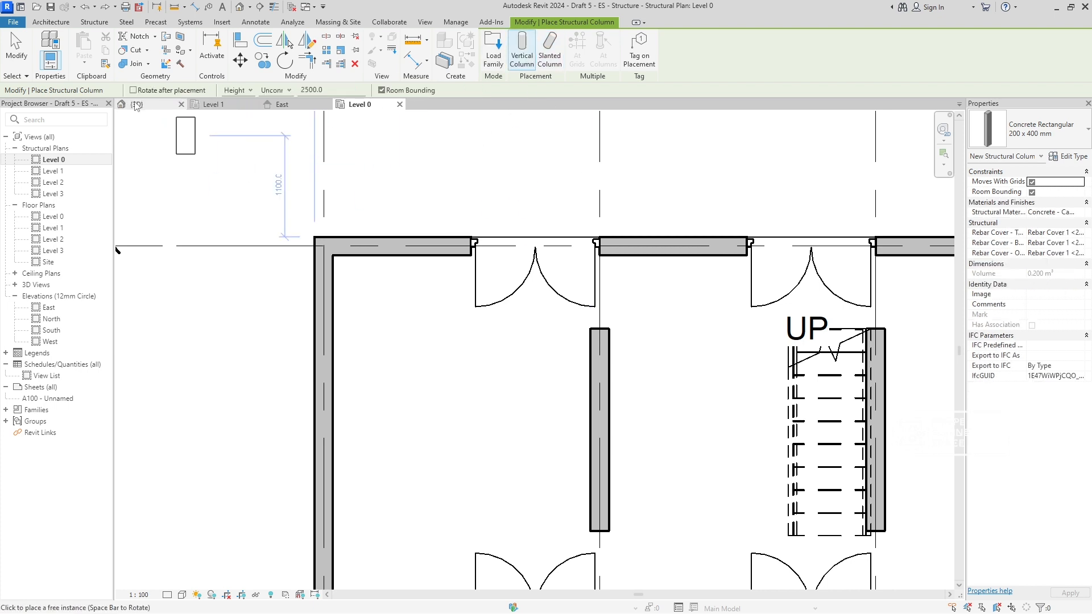
pyautogui.click(291, 91)
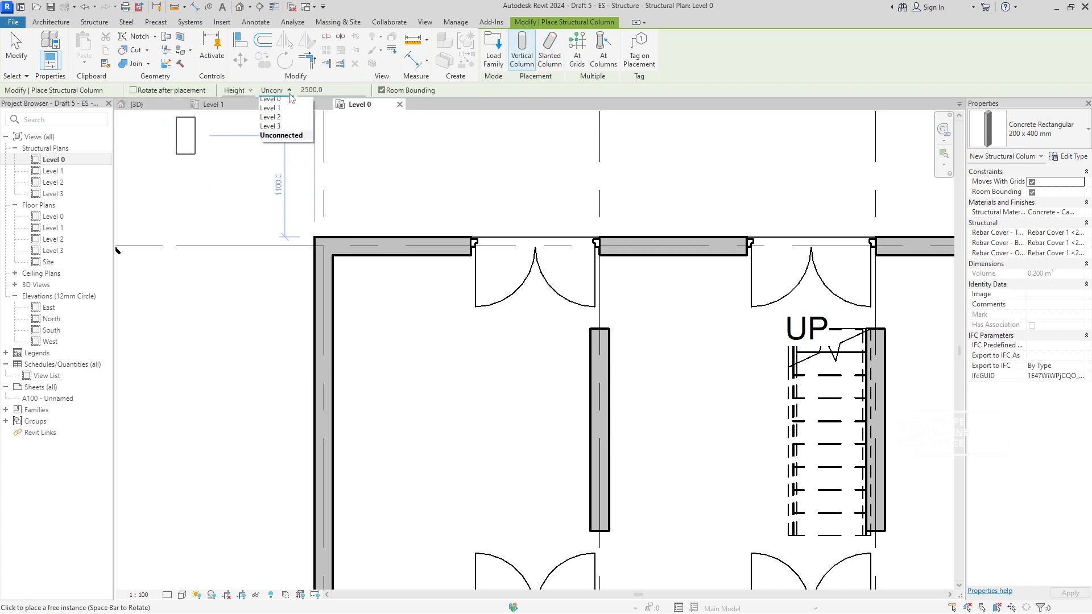
pyautogui.click(287, 119)
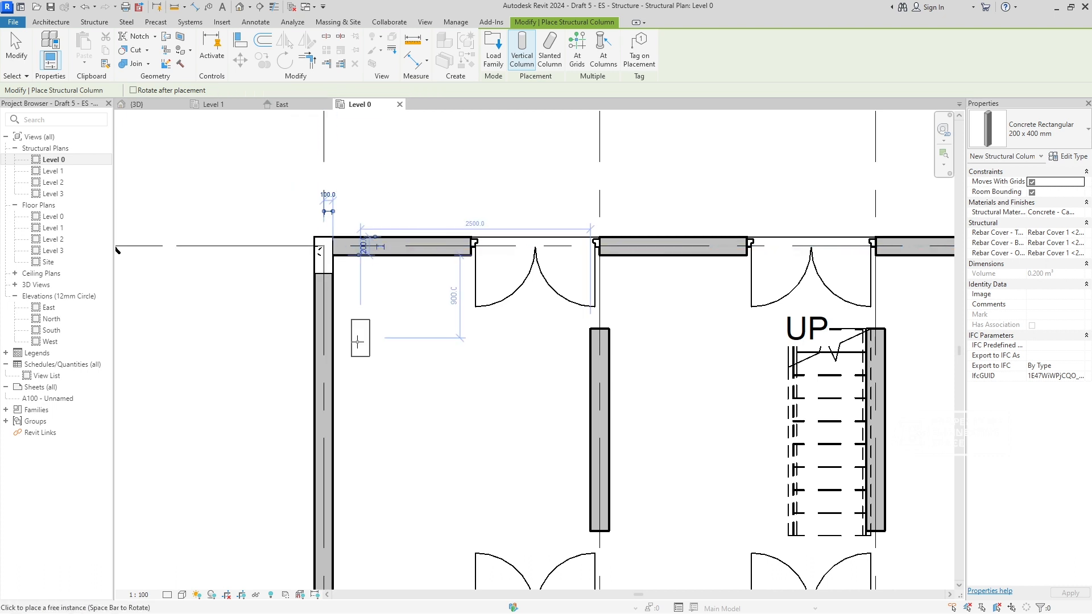
# - Place 200 x 400 mm columns at the two grid 1 corners, on grids B and A, flush with the outer wall faces
pyautogui.scroll(-4, 352, 284)
pyautogui.scroll(5, 348, 353)
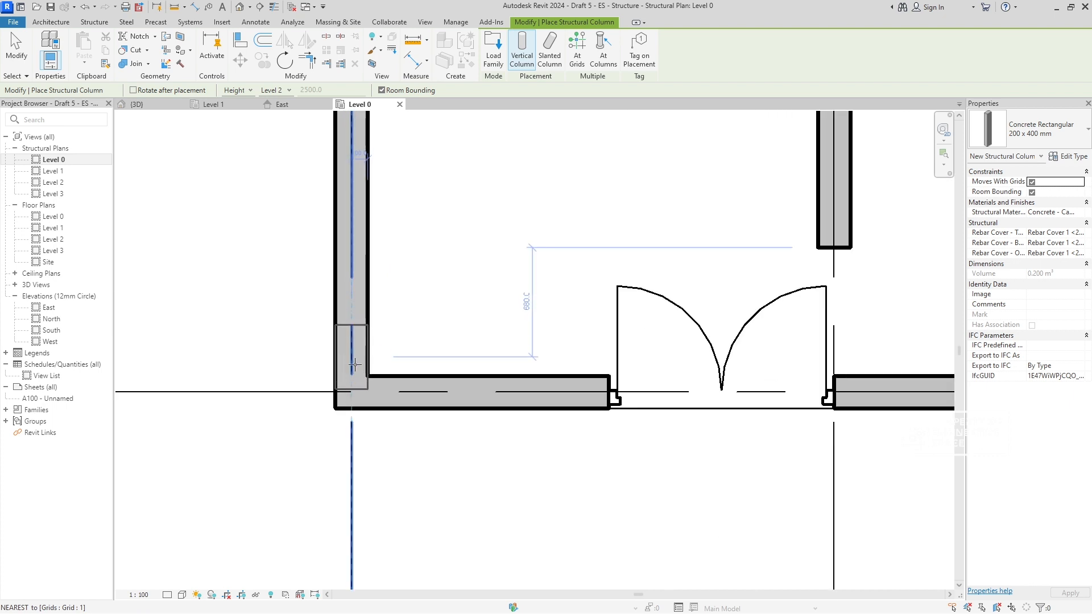
pyautogui.scroll(1, 351, 373)
pyautogui.scroll(2, 351, 373)
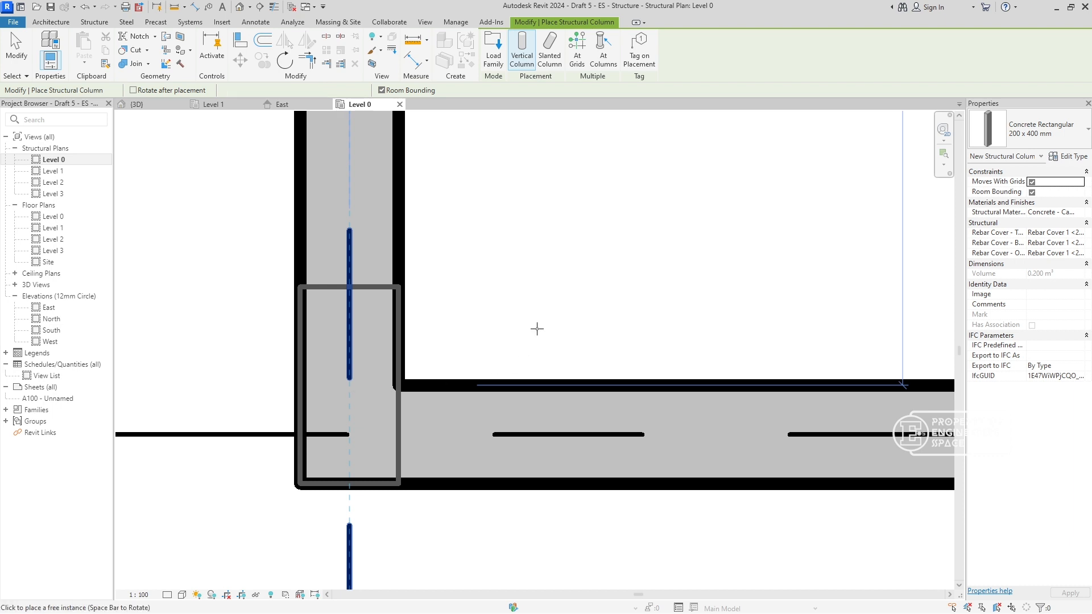
pyautogui.scroll(-5, 537, 329)
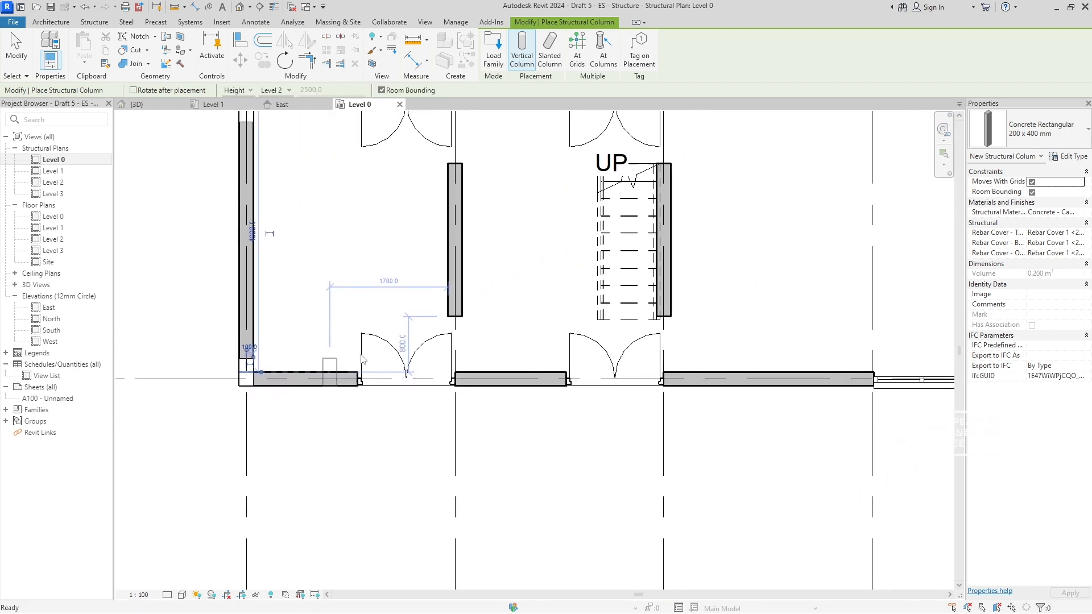
# - Place columns at the two grid 5 corners, on grids B and A, flush with the outer wall faces
pyautogui.scroll(-4, 362, 359)
pyautogui.scroll(3, 472, 241)
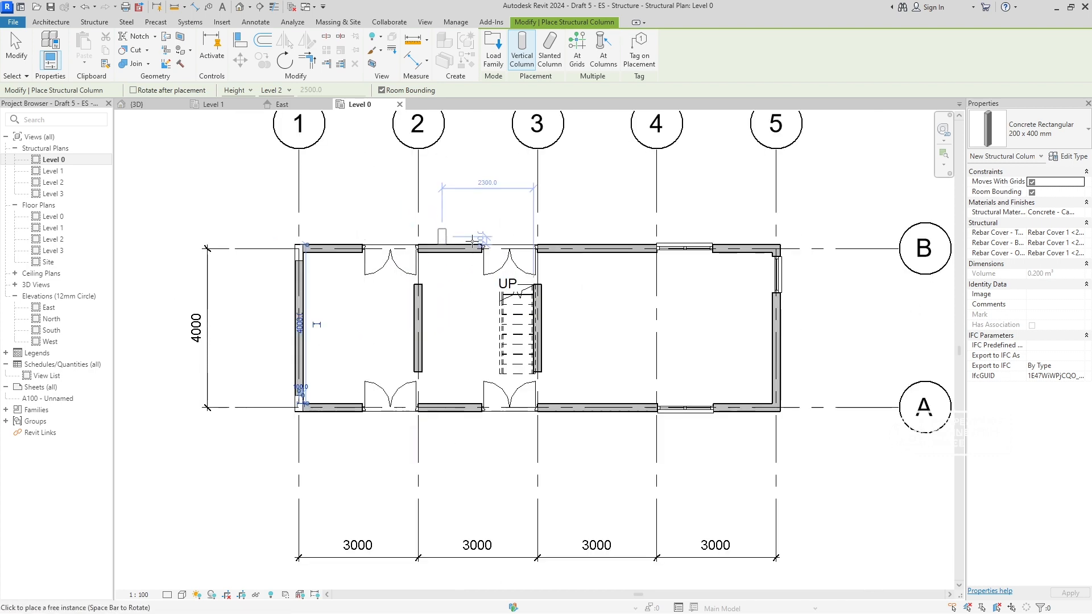
pyautogui.scroll(6, 675, 291)
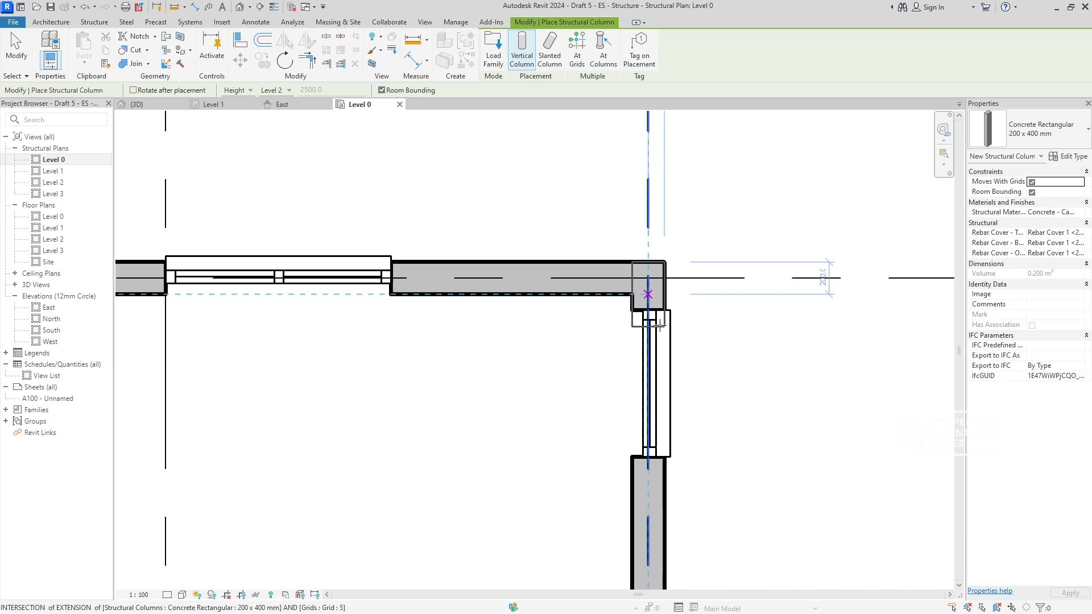
pyautogui.click(648, 294)
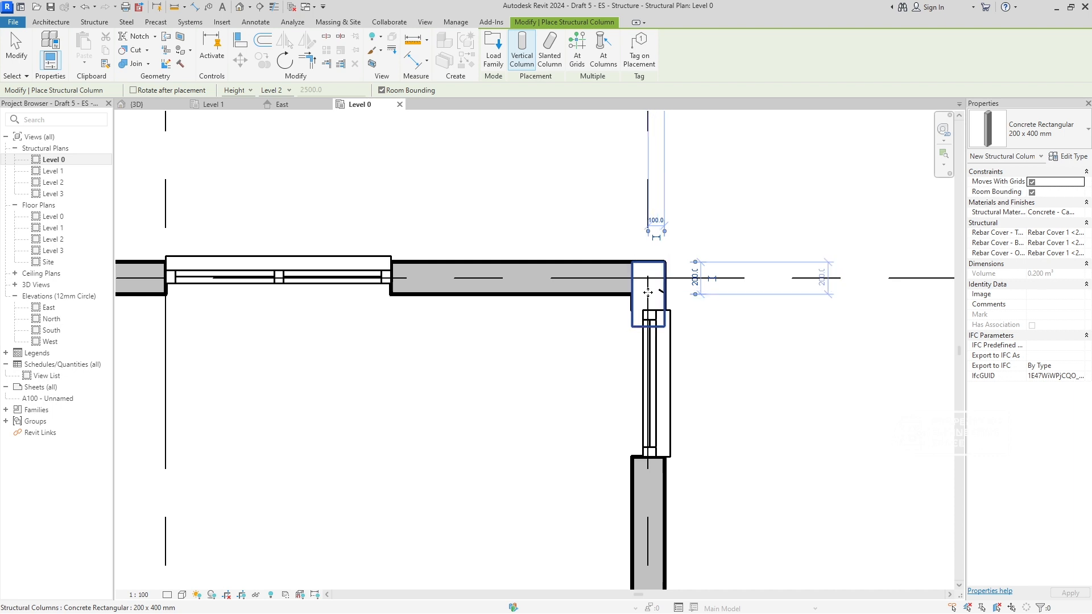
pyautogui.scroll(-3, 655, 299)
pyautogui.moveTo(694, 445); pyautogui.dragTo(650, 292, button='middle')
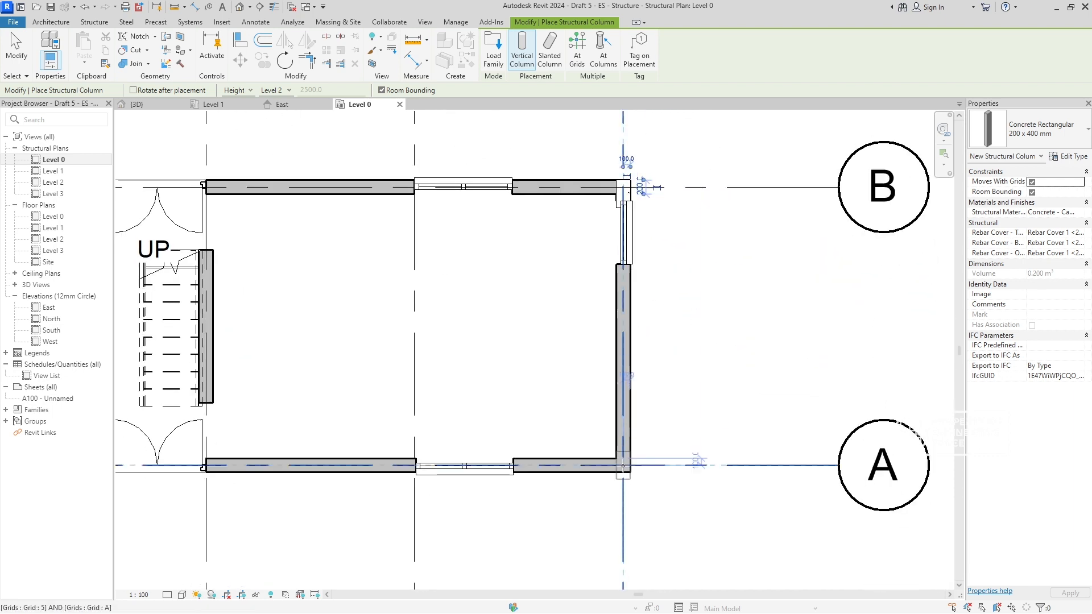
pyautogui.scroll(2, 623, 457)
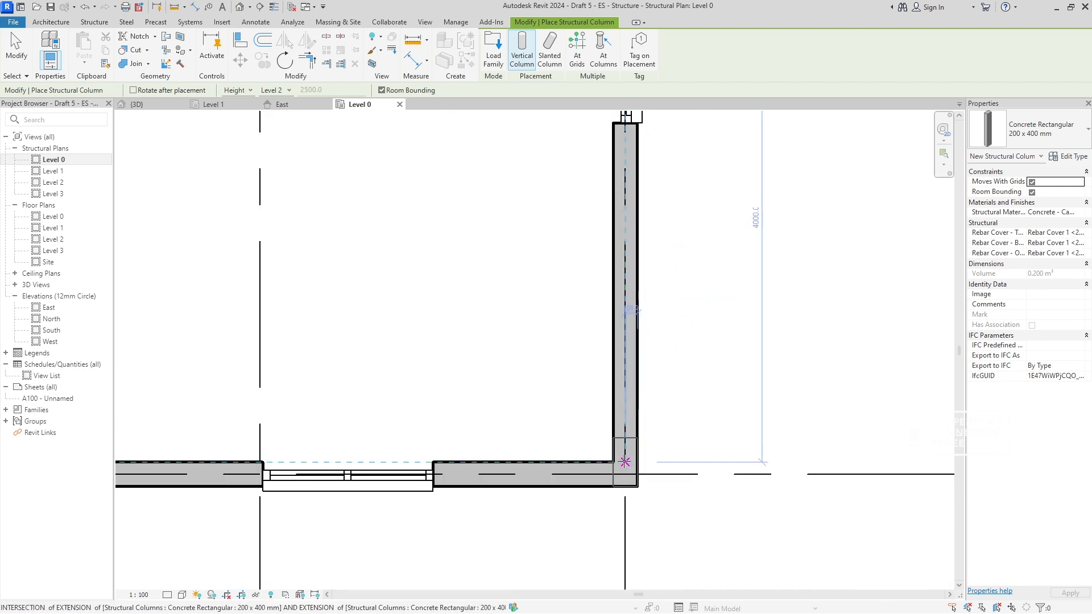
pyautogui.scroll(-5, 521, 427)
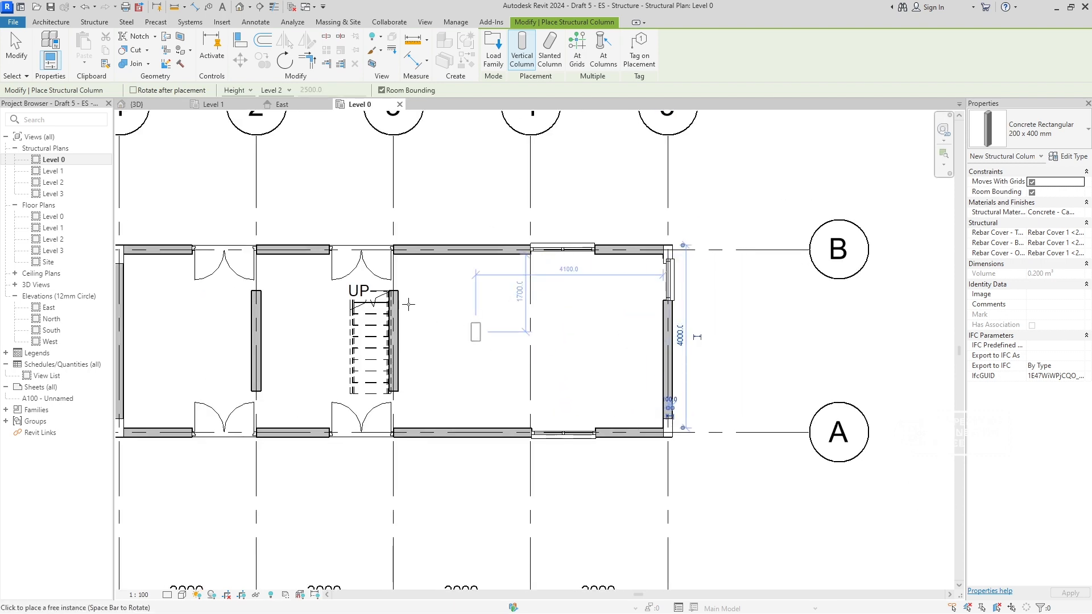
# - Rotate the column so its long side follows the lettered grids and place it at intersections B-2 and A-2
pyautogui.press('space')
pyautogui.moveTo(294, 285); pyautogui.dragTo(428, 319, button='middle')
pyautogui.scroll(3, 390, 284)
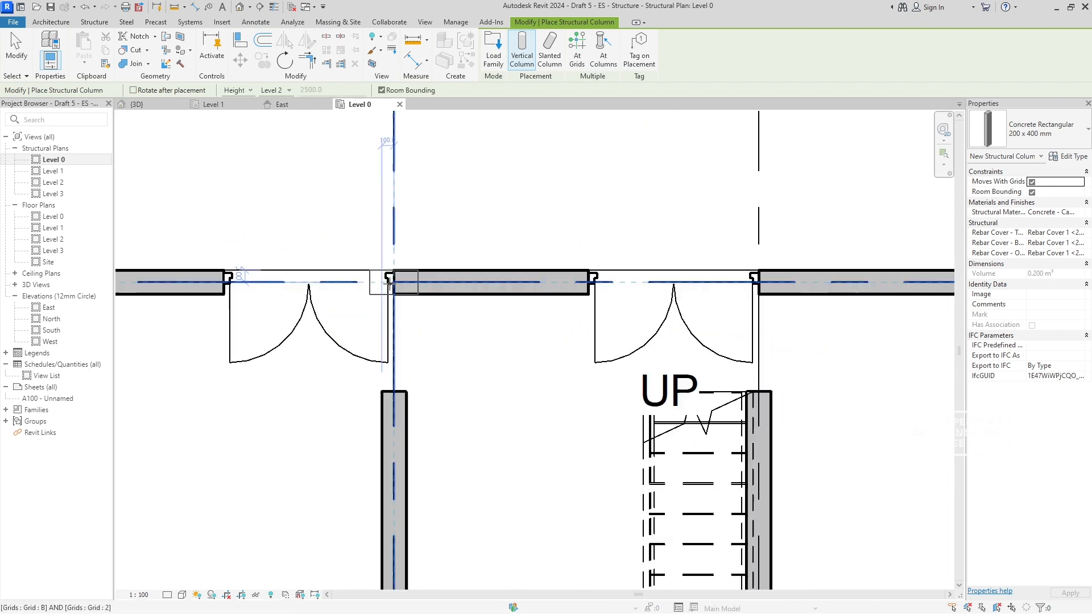
pyautogui.scroll(3, 390, 282)
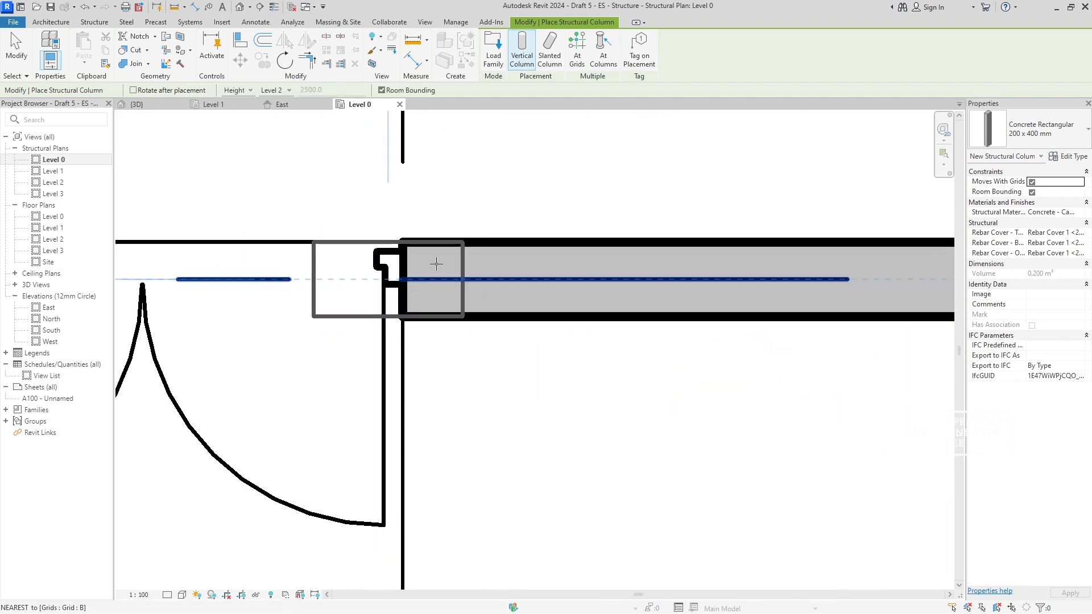
pyautogui.click(402, 278)
pyautogui.scroll(-4, 555, 308)
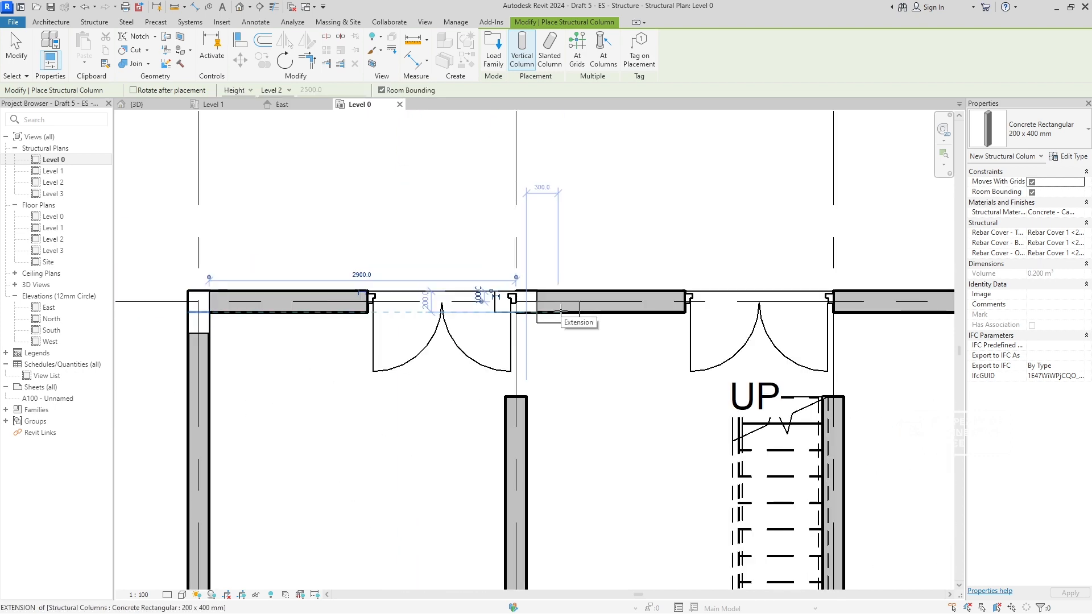
pyautogui.scroll(-3, 432, 296)
pyautogui.scroll(4, 455, 461)
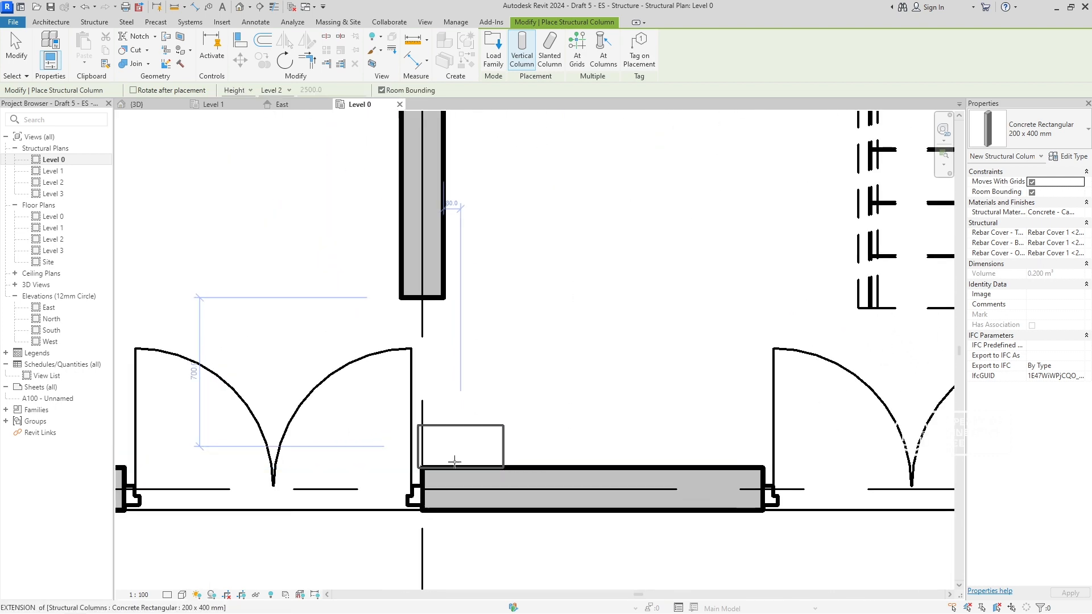
pyautogui.click(421, 488)
pyautogui.scroll(-3, 632, 501)
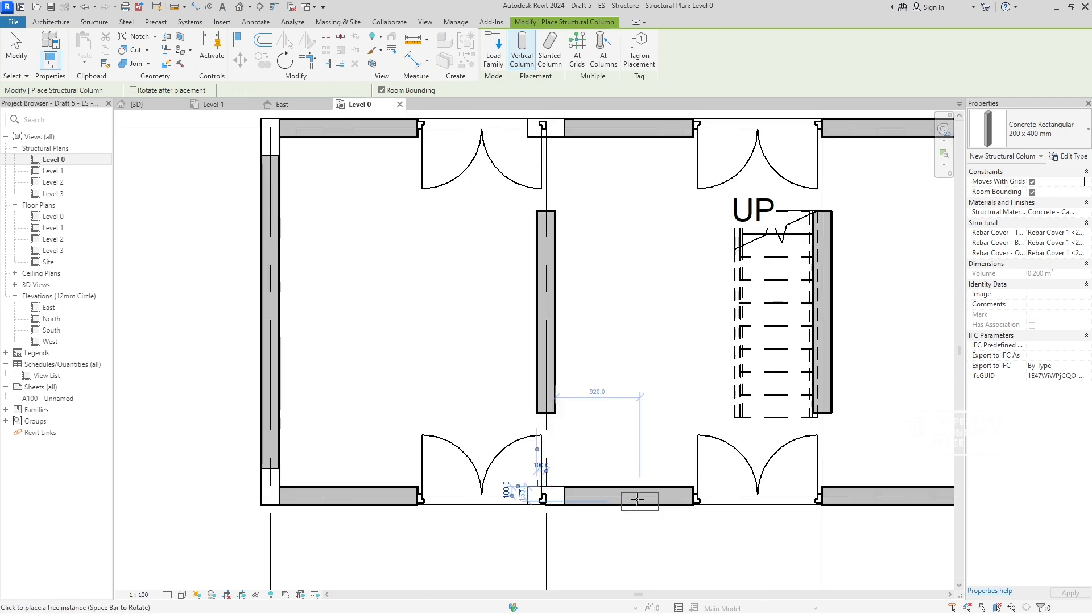
# - Place columns with their long side along the walls at grid intersections A-3 and B-3
pyautogui.moveTo(637, 501); pyautogui.dragTo(401, 421, button='middle')
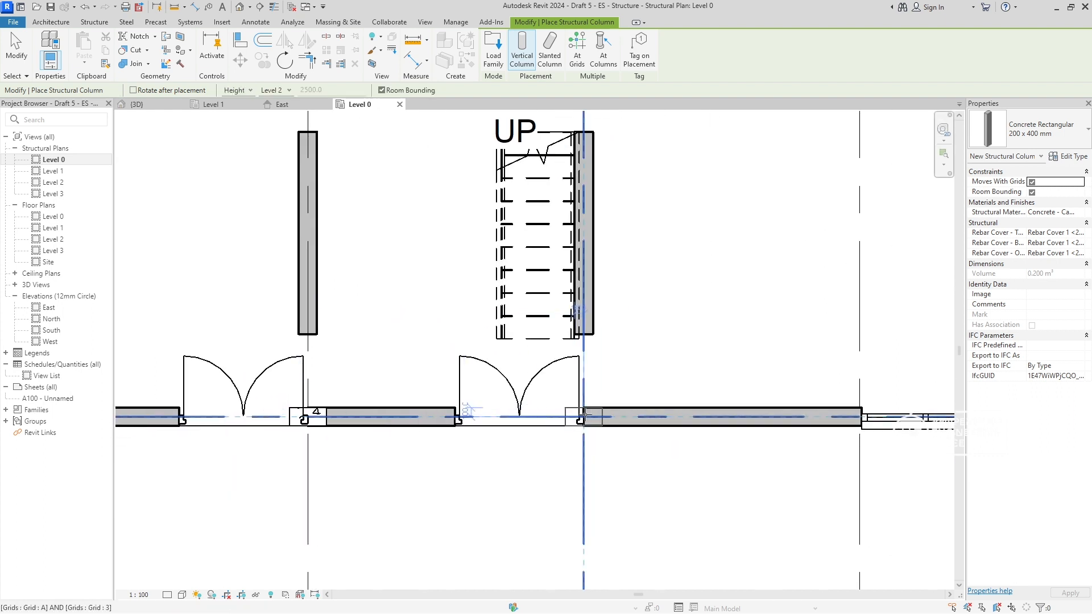
pyautogui.click(585, 415)
pyautogui.scroll(-3, 652, 369)
pyautogui.moveTo(660, 379); pyautogui.dragTo(674, 487, button='middle')
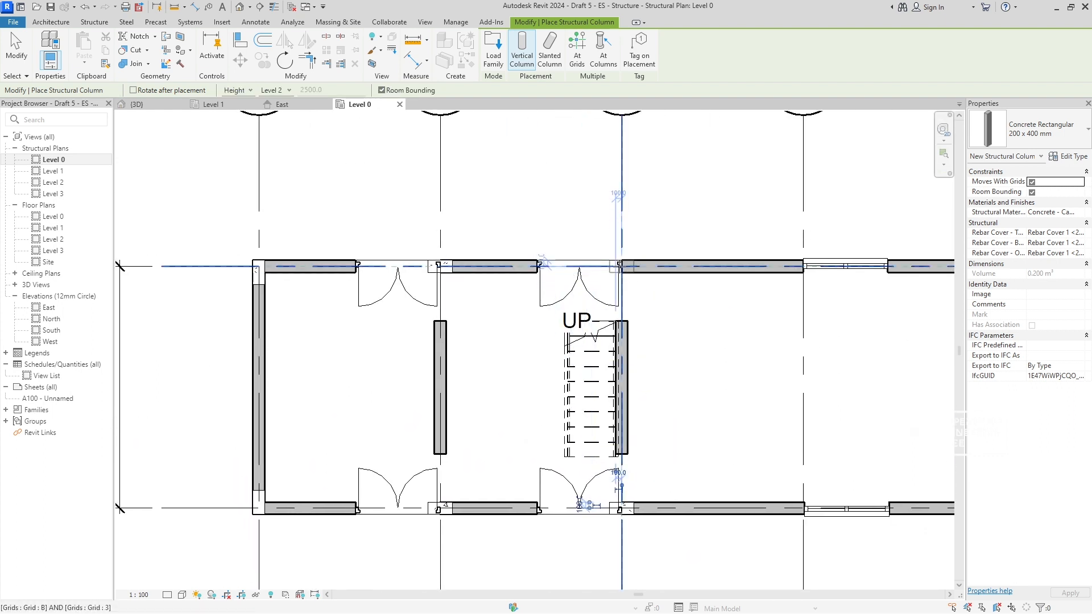
pyautogui.click(620, 265)
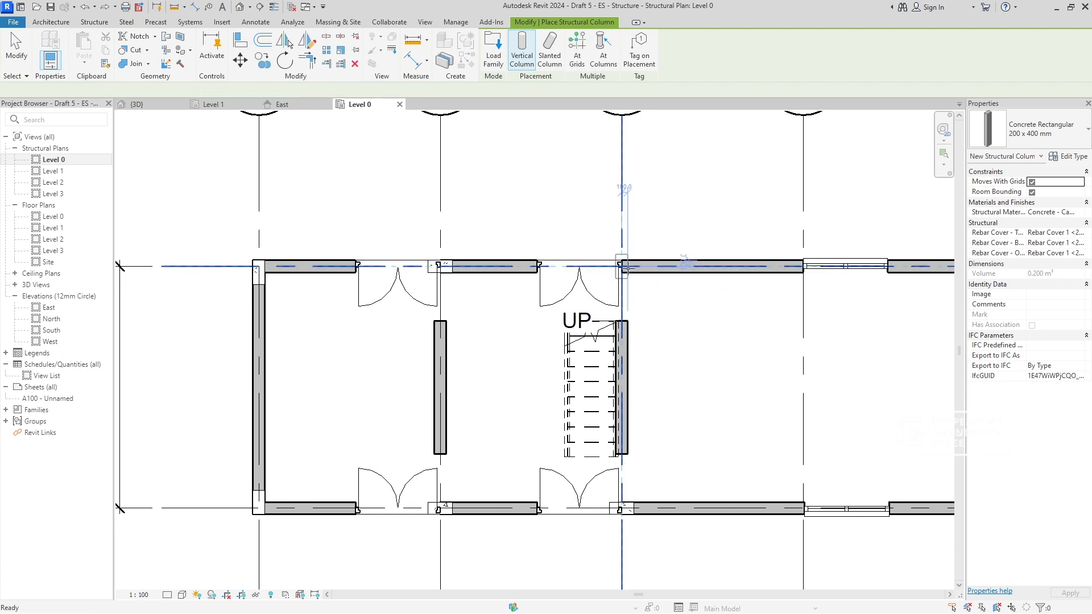
pyautogui.scroll(5, 622, 266)
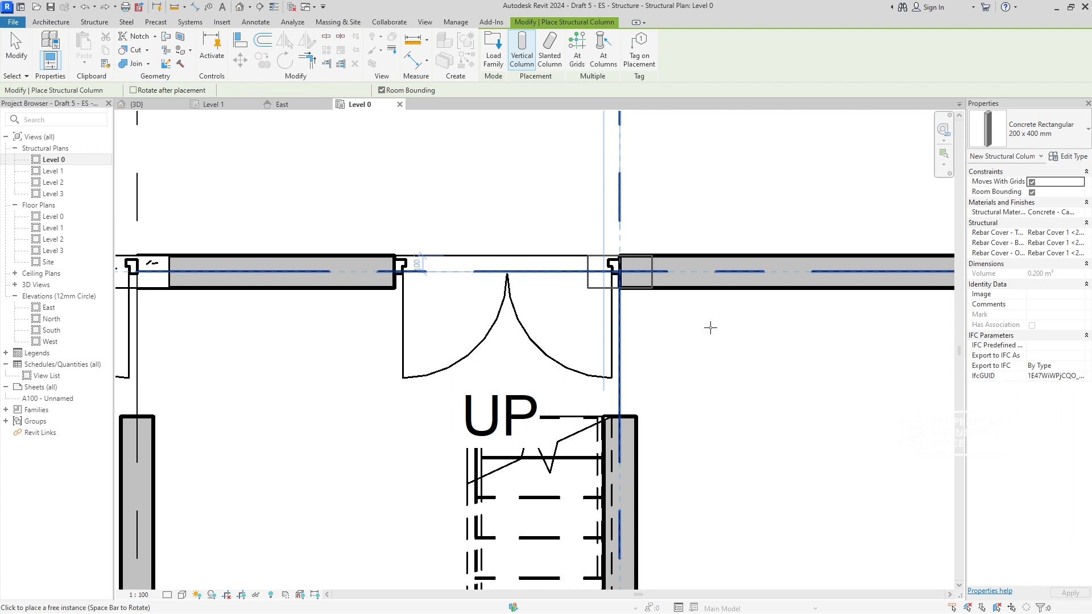
pyautogui.scroll(-5, 710, 327)
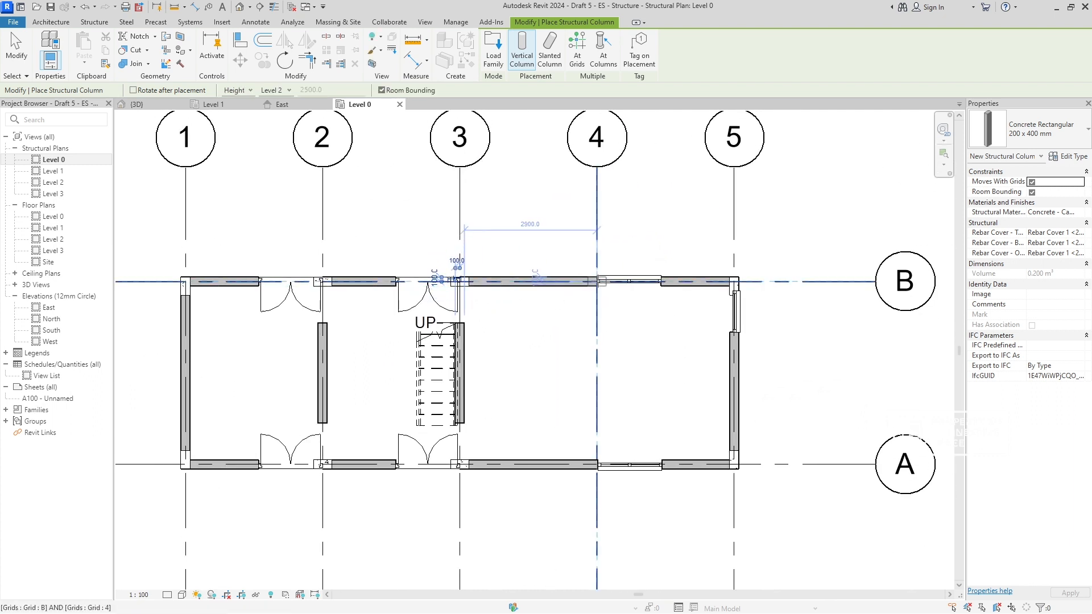
# - Place columns at grid intersections B-4 and A-4 and end column placement
pyautogui.click(598, 280)
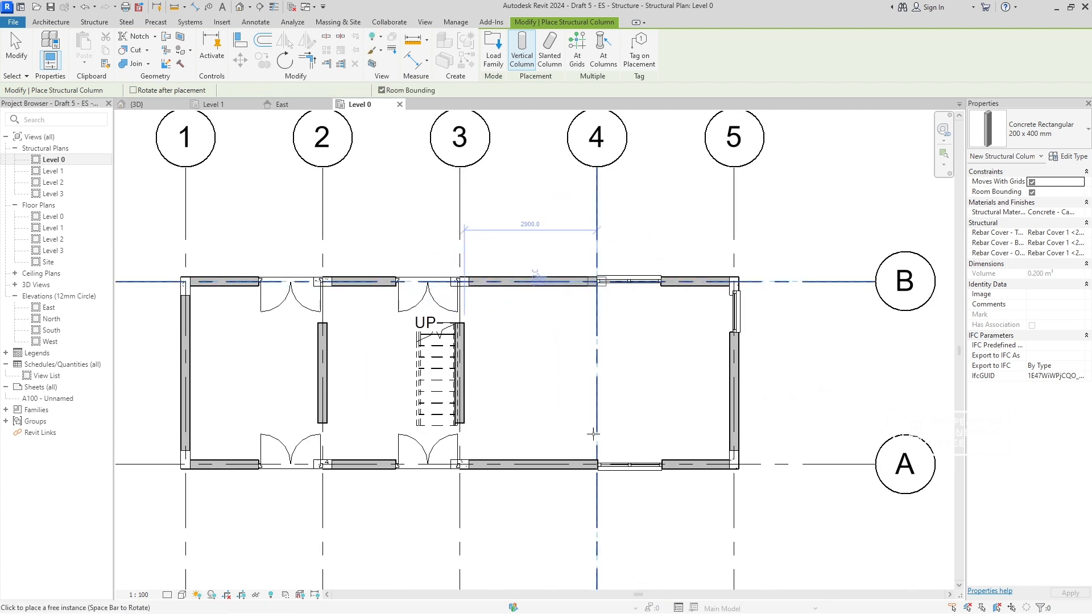
pyautogui.click(598, 464)
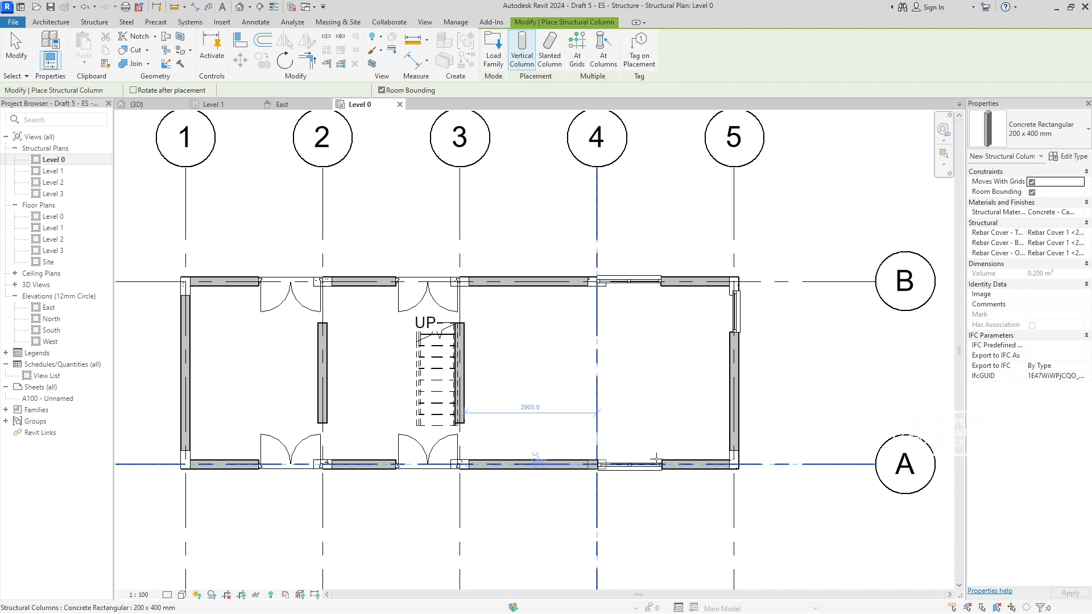
pyautogui.press('Escape')
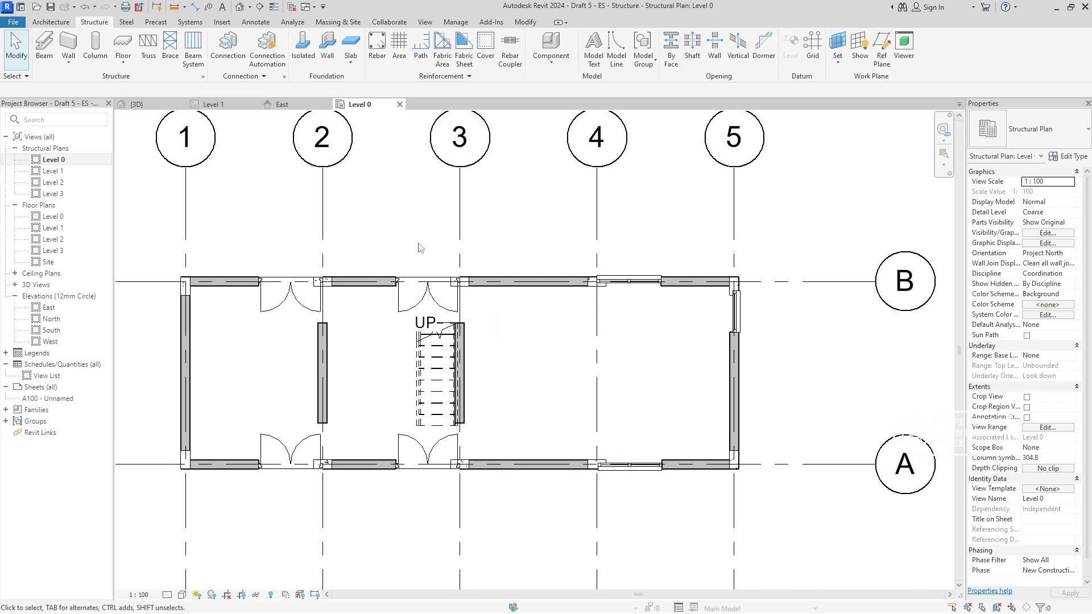
# - Open the 3D view and examine the columns where they meet the exterior walls, windows and roof edge
pyautogui.click(149, 108)
pyautogui.scroll(5, 569, 332)
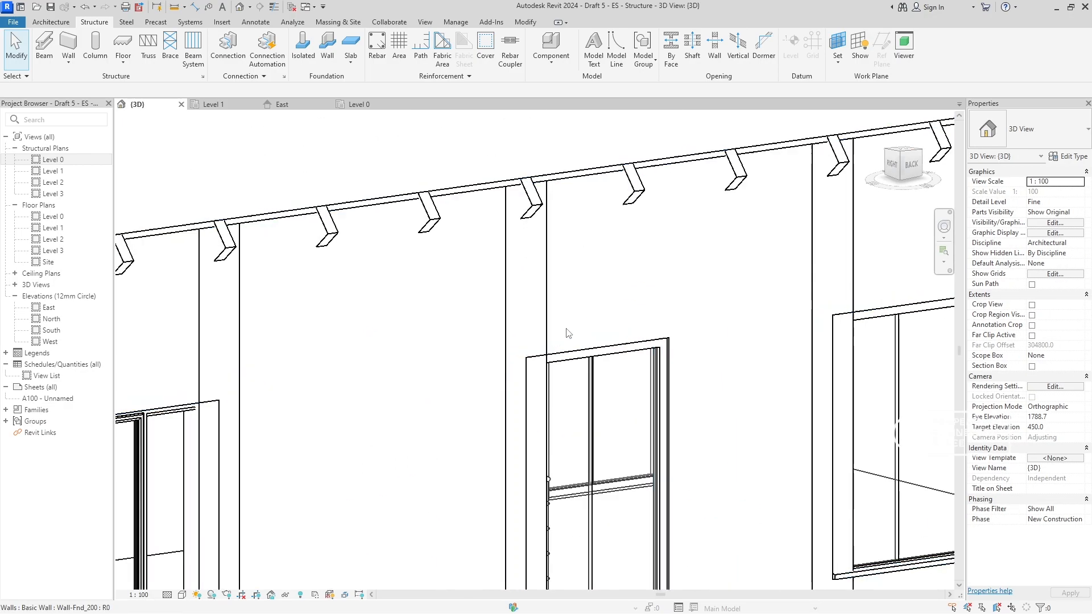
pyautogui.scroll(-3, 564, 375)
pyautogui.moveTo(566, 376); pyautogui.dragTo(728, 367, button='middle')
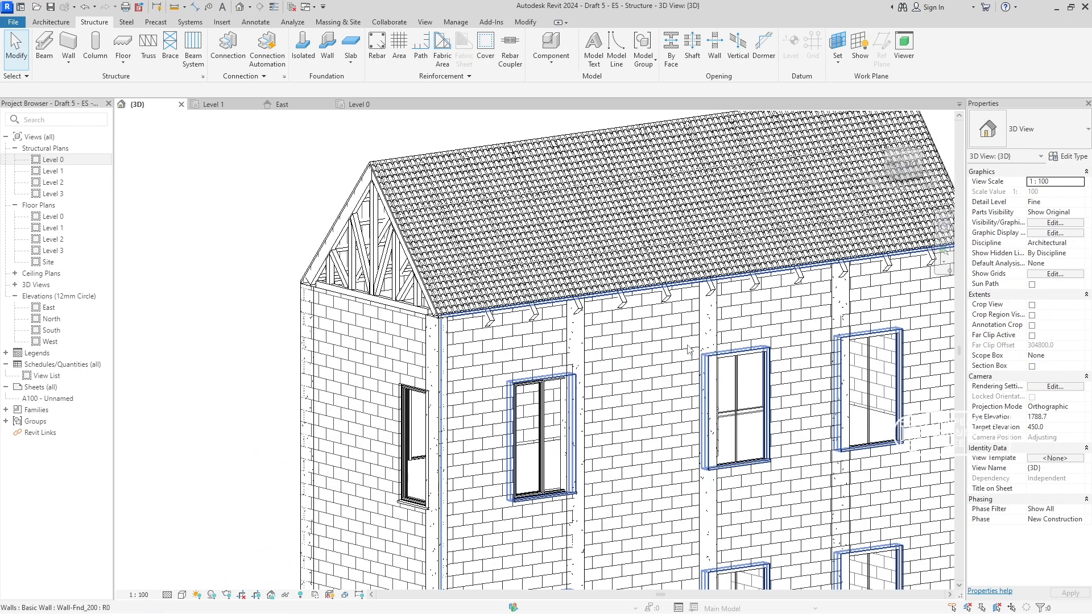
pyautogui.scroll(-2, 689, 349)
pyautogui.scroll(5, 677, 356)
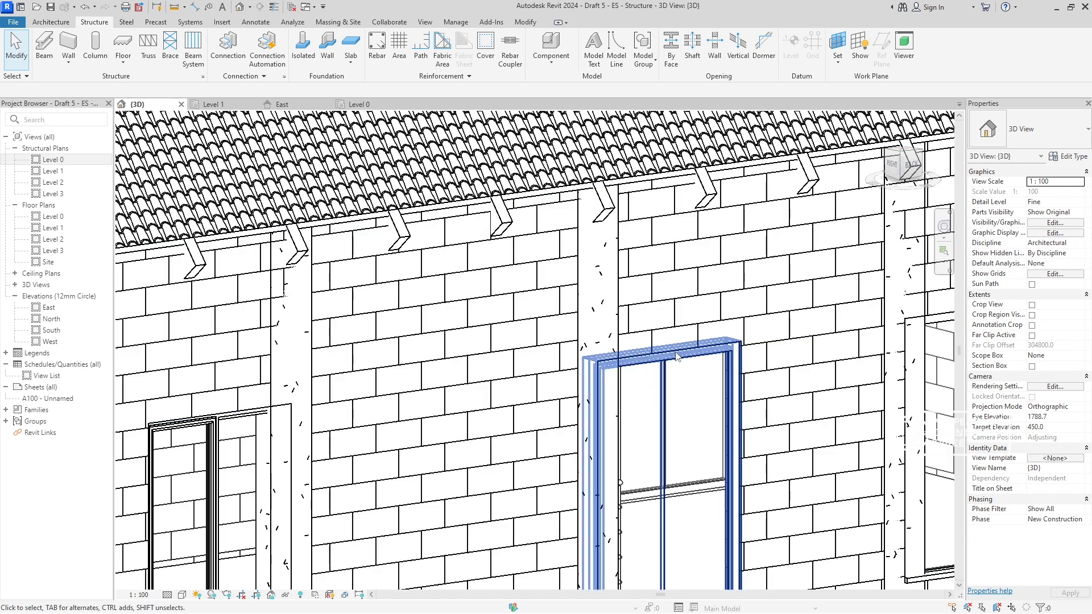
# - Check the exterior double door that overlaps a column in the 3D view, and open the Level 1 floor plan
pyautogui.click(711, 360)
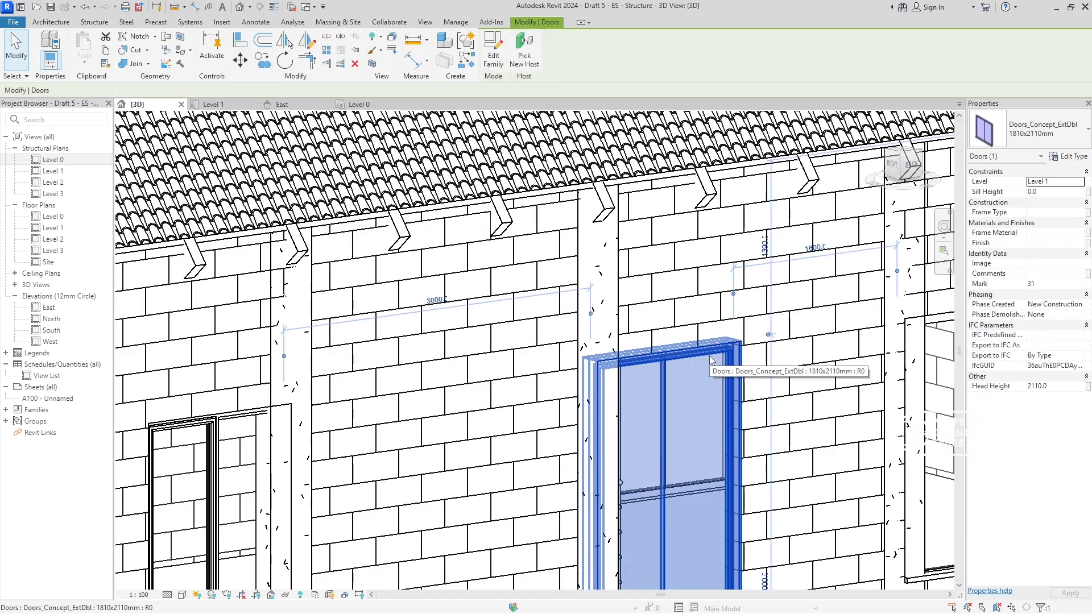
pyautogui.scroll(-5, 708, 356)
pyautogui.press('Escape')
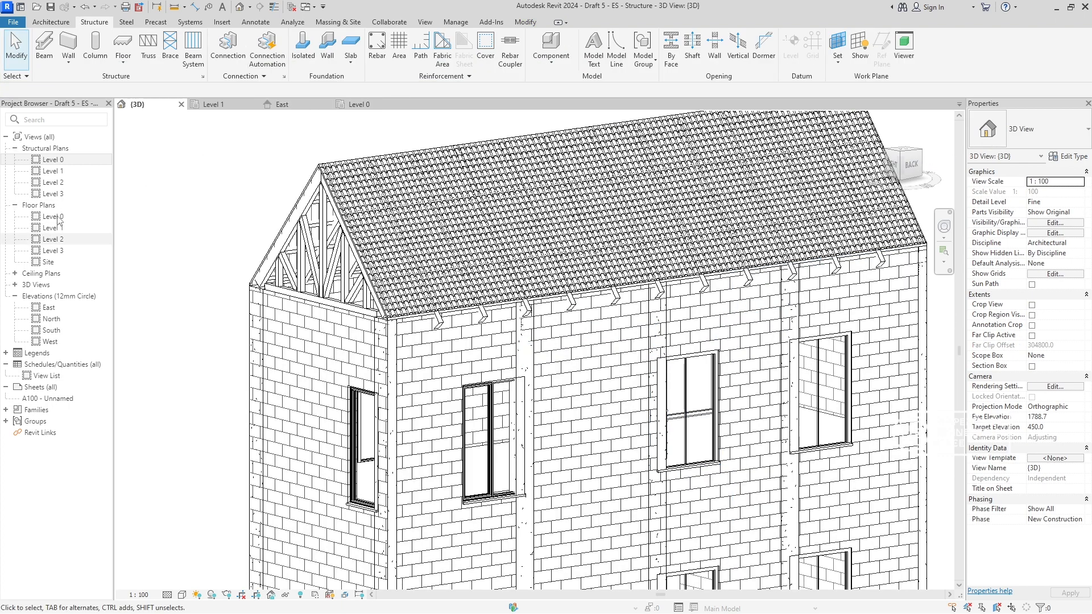
pyautogui.doubleClick(53, 228)
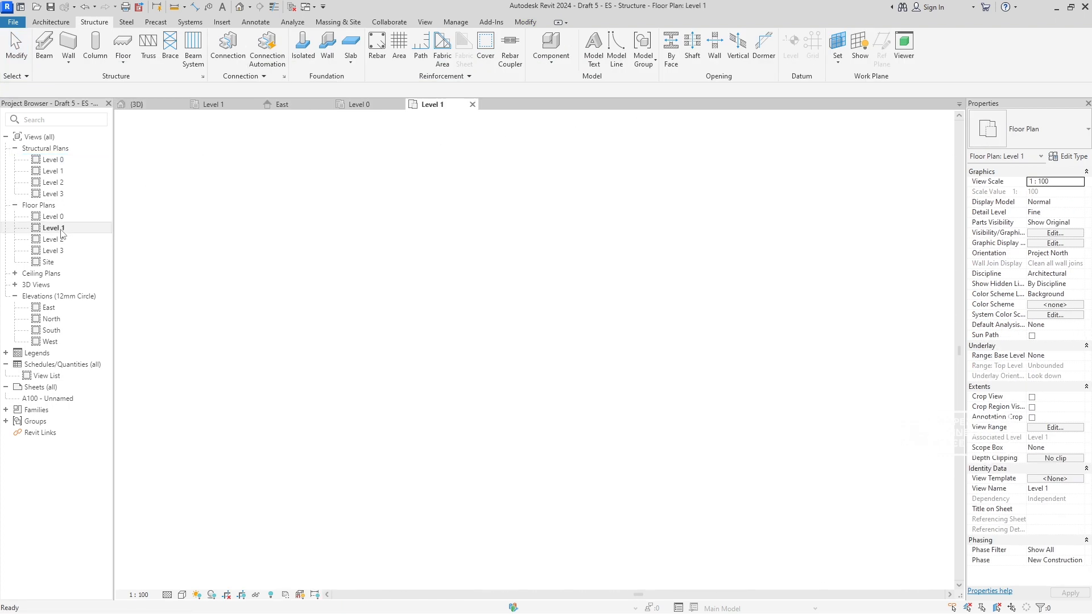
pyautogui.scroll(3, 287, 303)
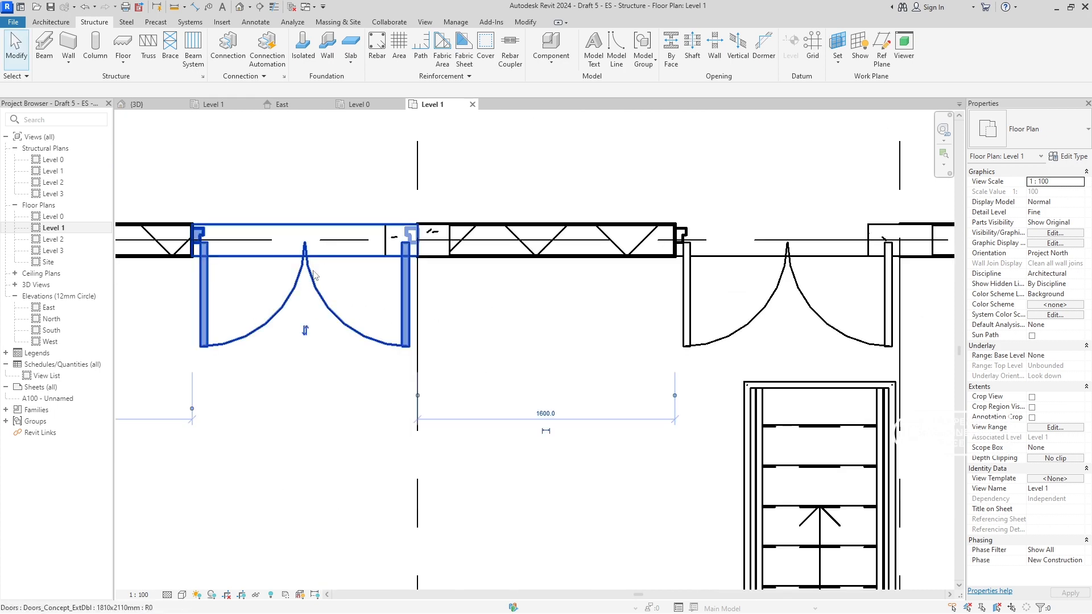
# - Move the double door on grid B away from the column at B-2 until its jamb meets the column's near face
pyautogui.click(410, 256)
pyautogui.scroll(4, 412, 254)
pyautogui.scroll(-3, 413, 253)
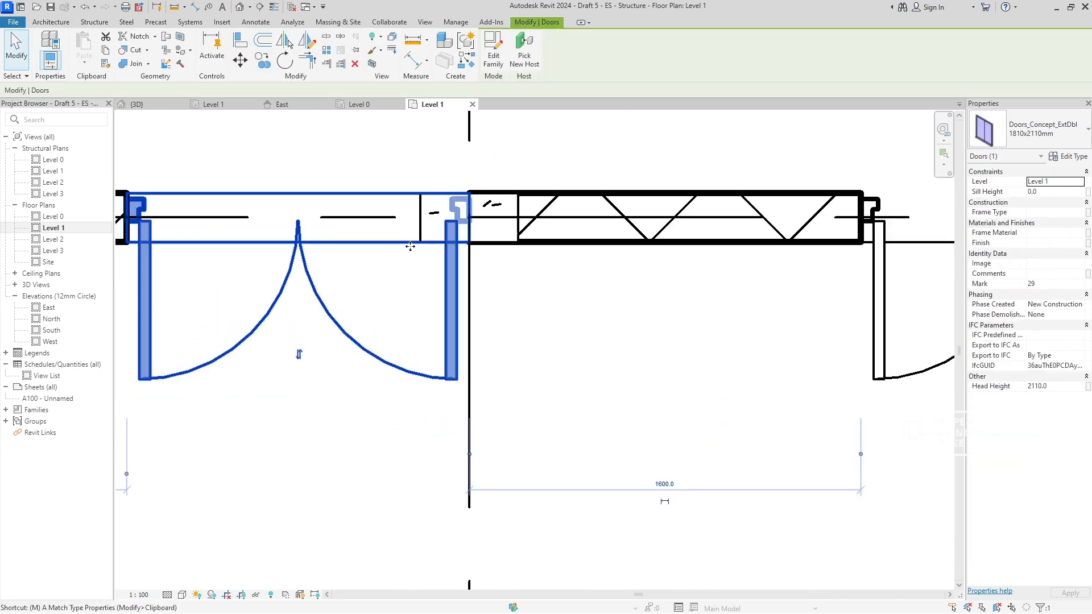
pyautogui.press('m')
pyautogui.press('v')
pyautogui.scroll(3, 470, 194)
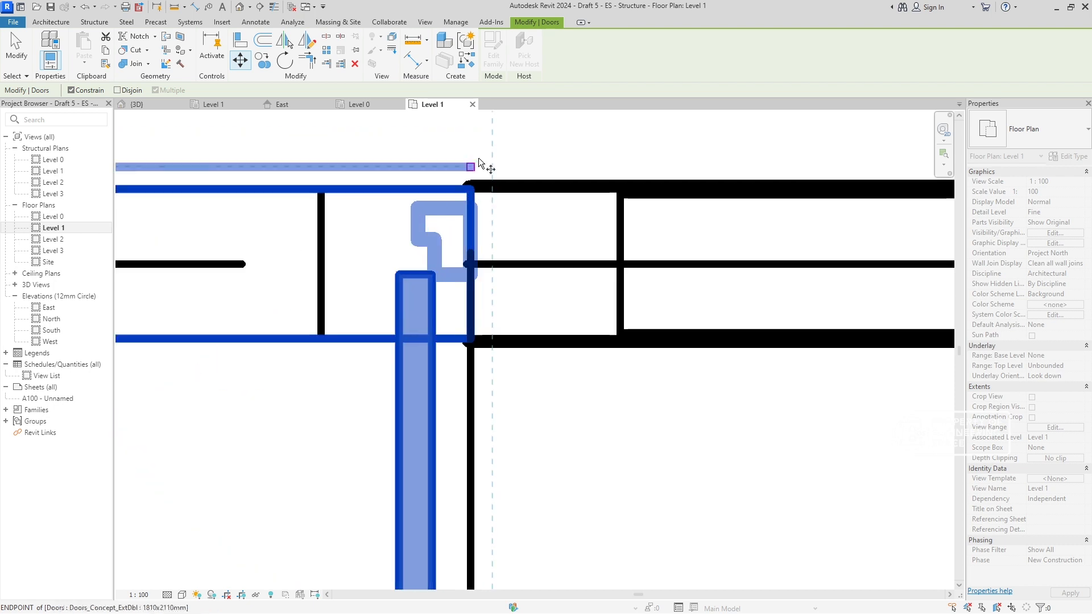
pyautogui.click(470, 196)
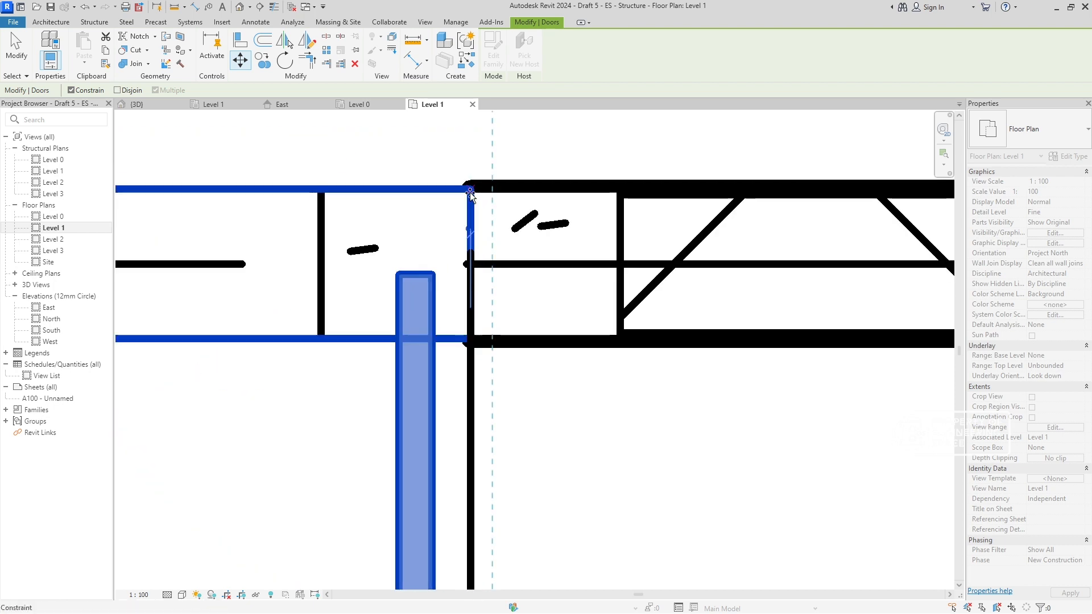
pyautogui.click(320, 196)
pyautogui.scroll(-4, 335, 213)
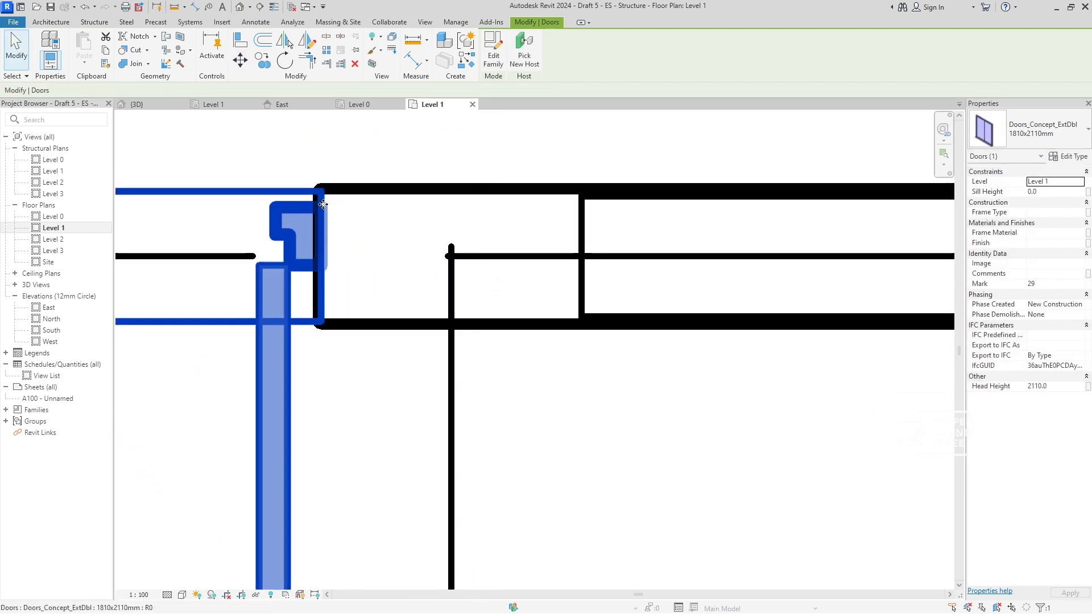
# - Move the double door on grid A clear of the column at A-2, aligning its jamb with the column's outer face
pyautogui.scroll(3, 353, 402)
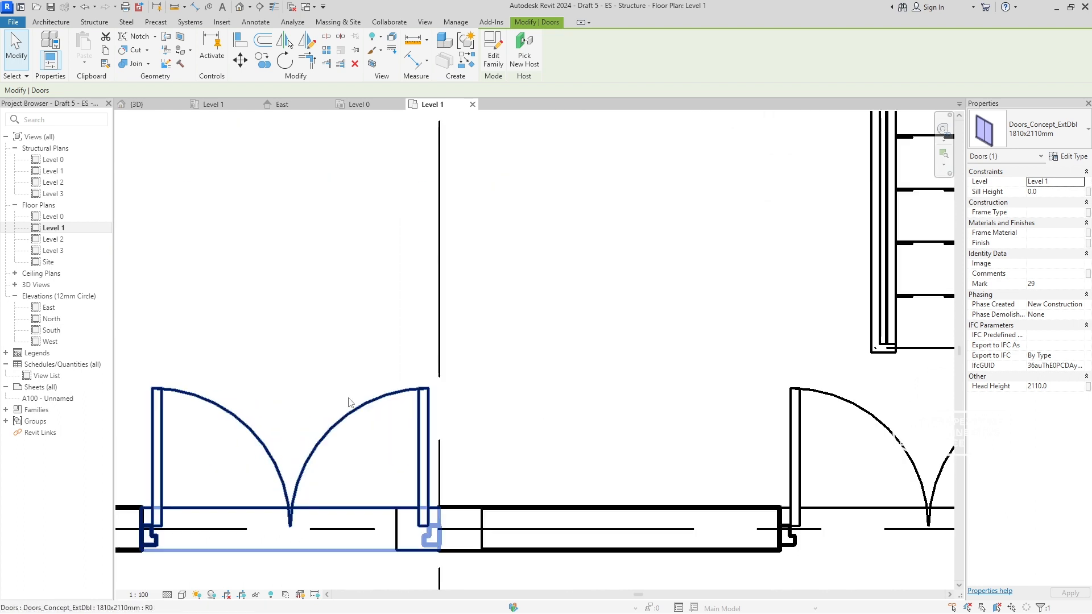
pyautogui.scroll(-2, 385, 329)
pyautogui.scroll(2, 364, 352)
pyautogui.click(349, 325)
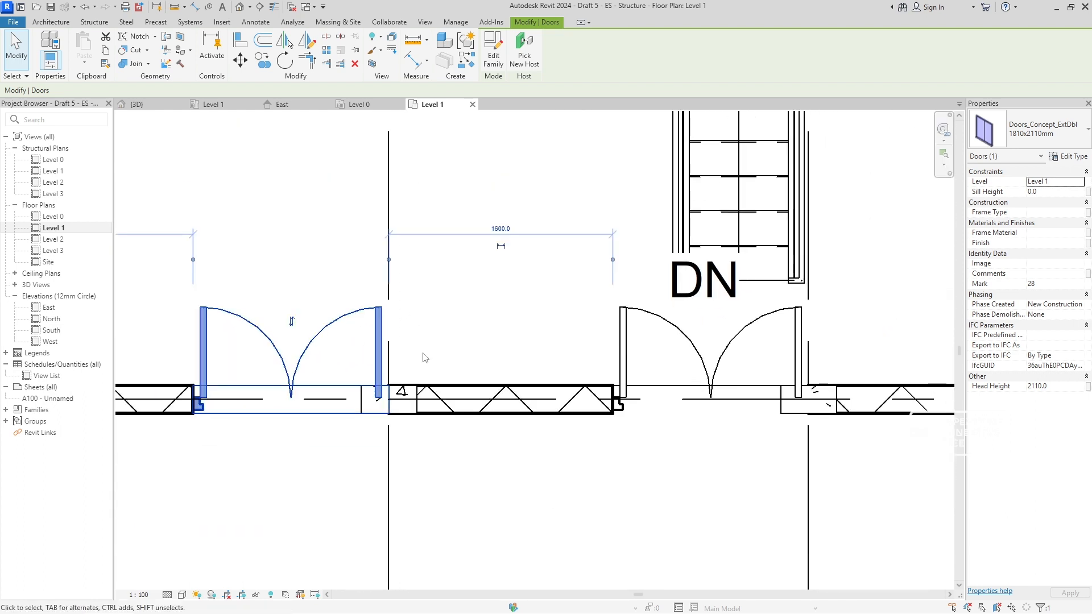
pyautogui.click(454, 181)
pyautogui.click(359, 317)
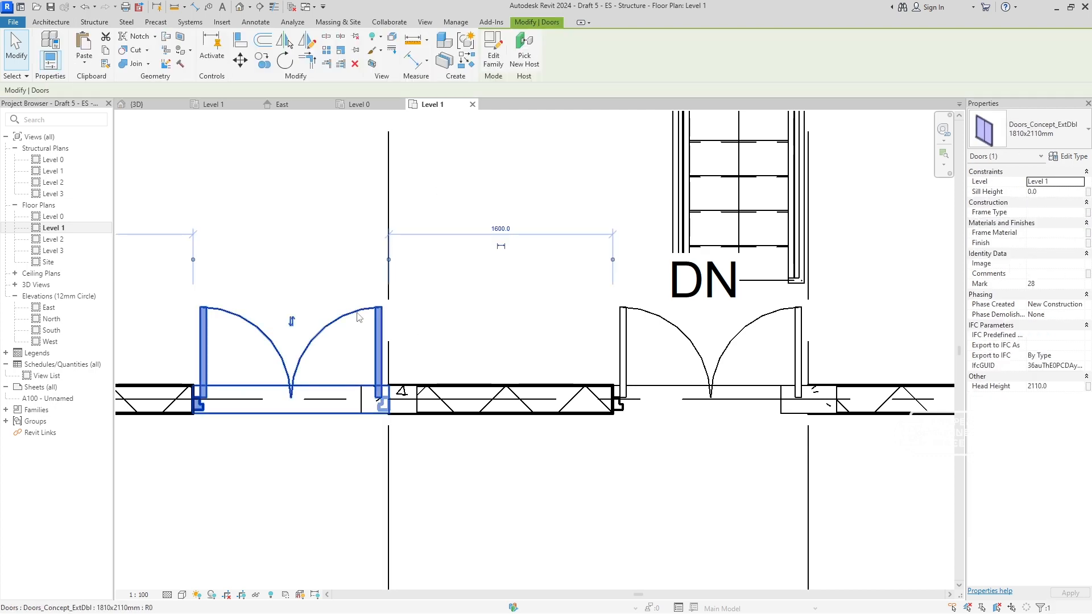
pyautogui.press('m')
pyautogui.press('v')
pyautogui.scroll(8, 394, 401)
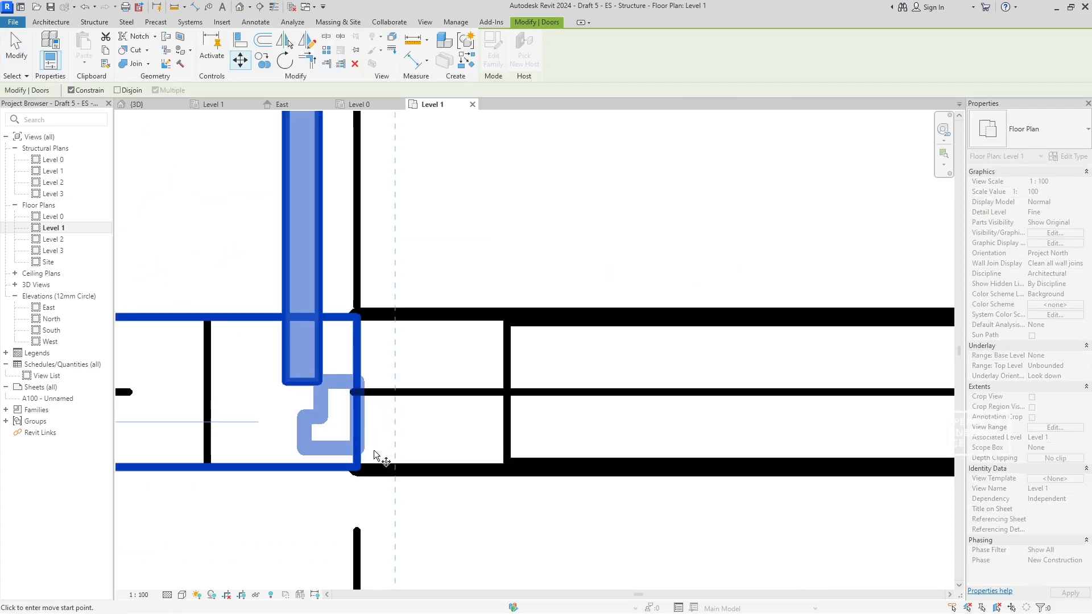
pyautogui.click(360, 395)
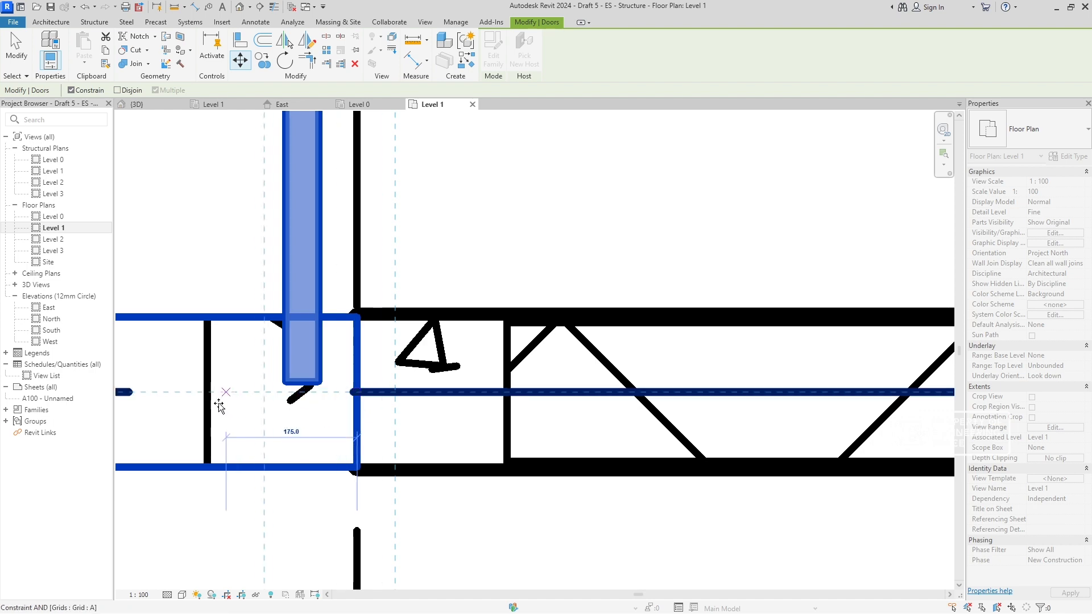
pyautogui.click(207, 393)
pyautogui.scroll(-6, 489, 390)
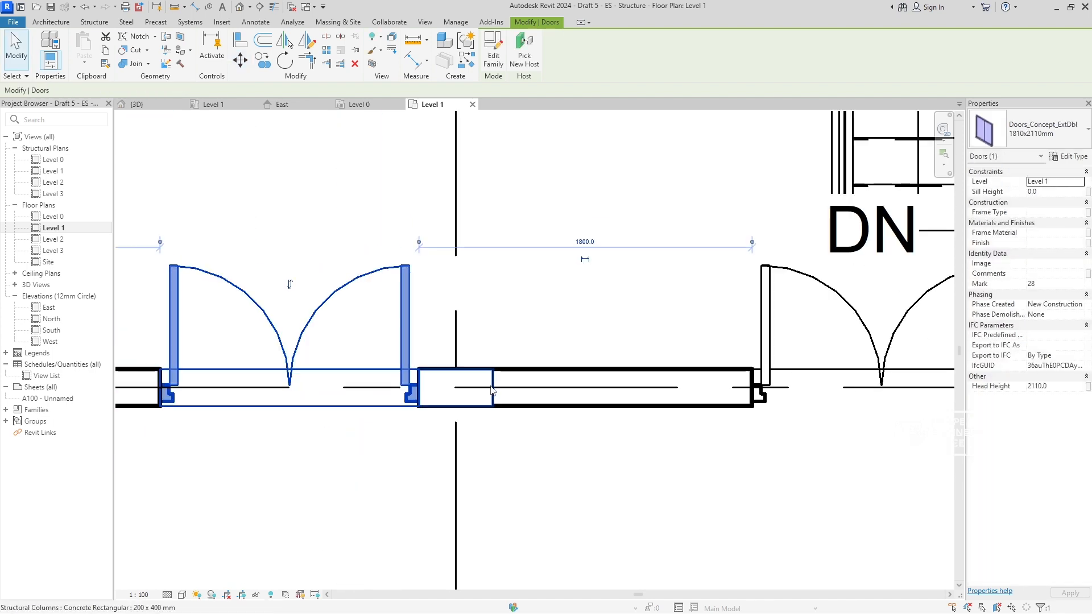
# - Move the double door on grid A beside the stairs 200 mm away from grid 3, up to the column's face at A-3
pyautogui.moveTo(648, 390); pyautogui.dragTo(466, 366, button='middle')
pyautogui.scroll(3, 570, 361)
pyautogui.scroll(4, 571, 364)
pyautogui.press('Escape')
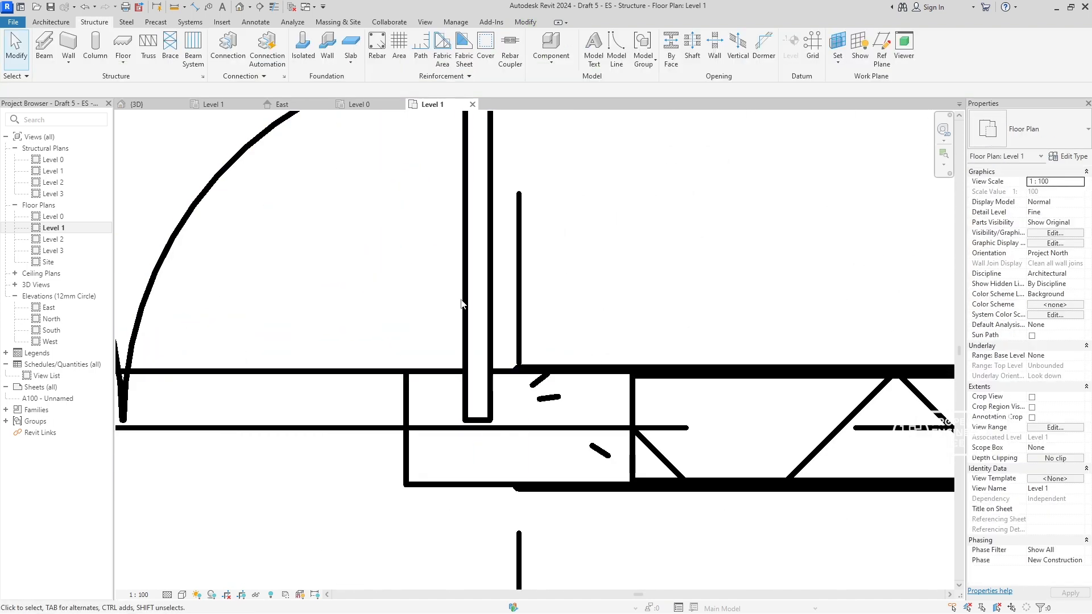
pyautogui.click(484, 306)
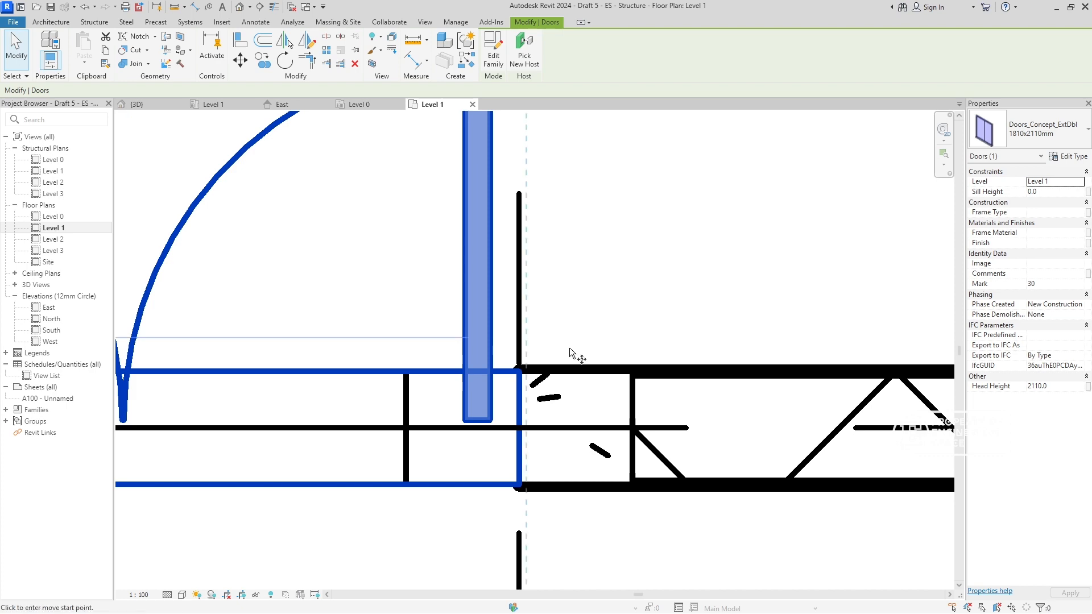
pyautogui.press('m')
pyautogui.press('v')
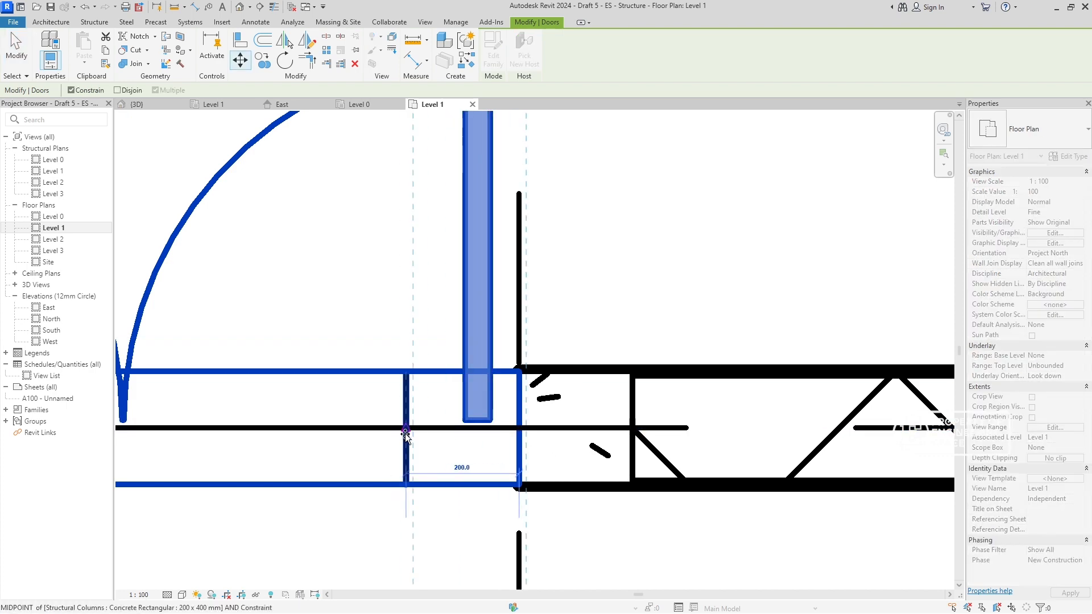
pyautogui.click(405, 433)
pyautogui.scroll(-7, 478, 370)
# - Move the double door on grid B beside the stairs 200 mm away from grid 3, up to the column's face at B-3
pyautogui.moveTo(479, 352); pyautogui.dragTo(492, 588, button='middle')
pyautogui.scroll(-3, 549, 222)
pyautogui.moveTo(555, 242); pyautogui.dragTo(575, 580, button='middle')
pyautogui.scroll(-1, 533, 332)
pyautogui.scroll(4, 535, 336)
pyautogui.click(436, 544)
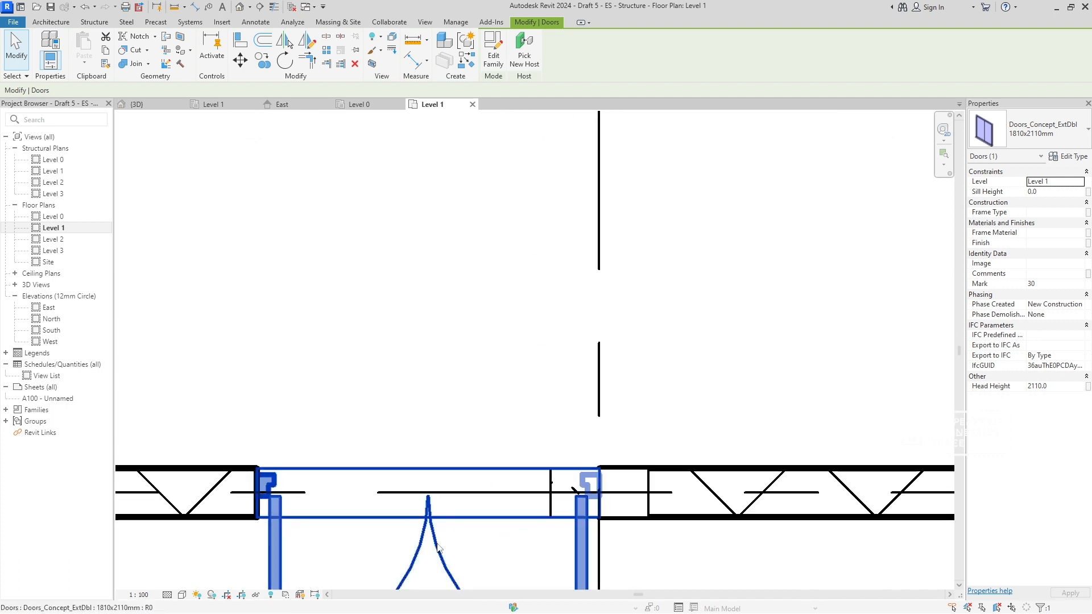
pyautogui.scroll(4, 602, 455)
pyautogui.moveTo(570, 384); pyautogui.dragTo(399, 165, button='middle')
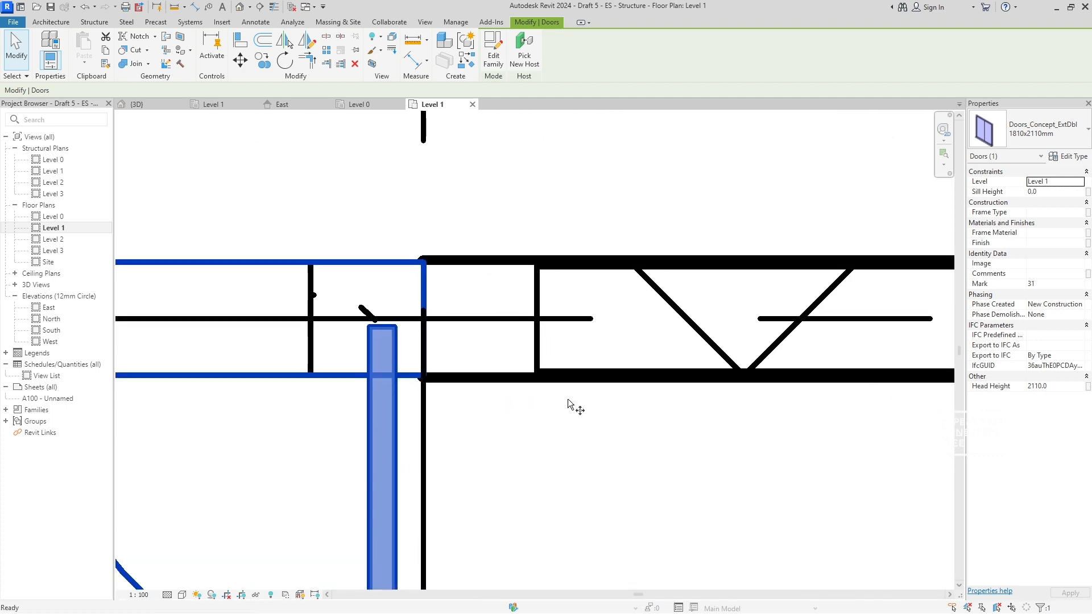
pyautogui.click(424, 319)
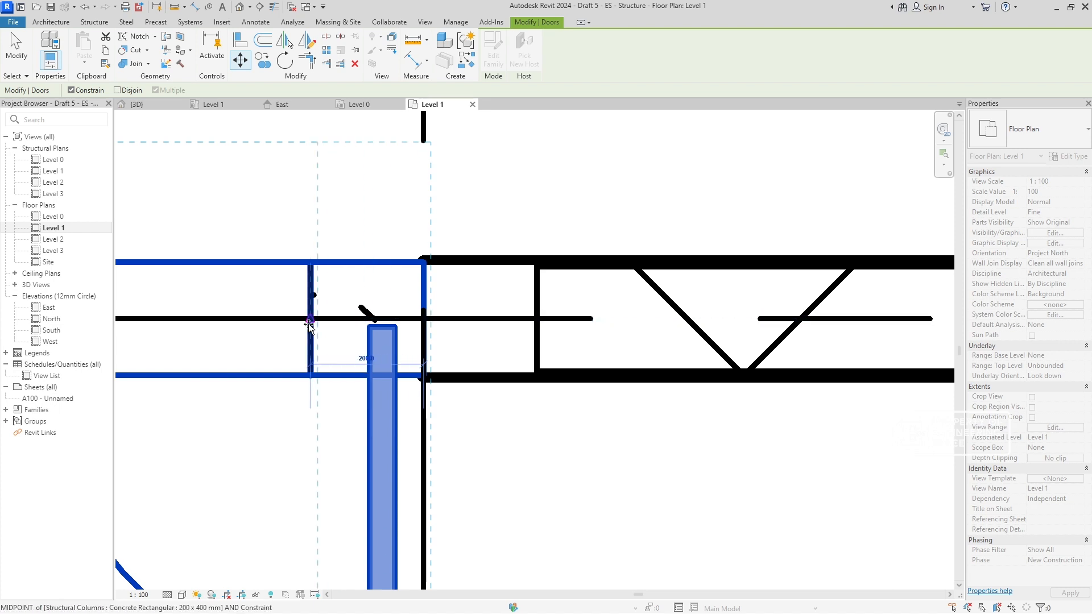
pyautogui.click(309, 322)
pyautogui.scroll(-5, 509, 339)
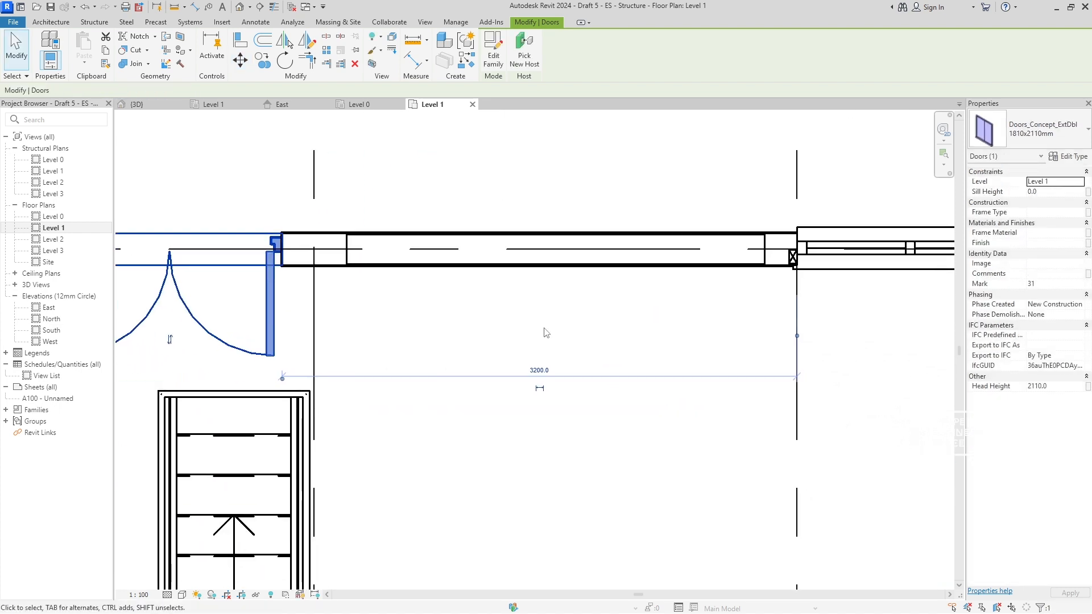
pyautogui.moveTo(534, 334); pyautogui.dragTo(460, 243, button='middle')
pyautogui.scroll(5, 536, 429)
pyautogui.moveTo(599, 393); pyautogui.dragTo(540, 226, button='middle')
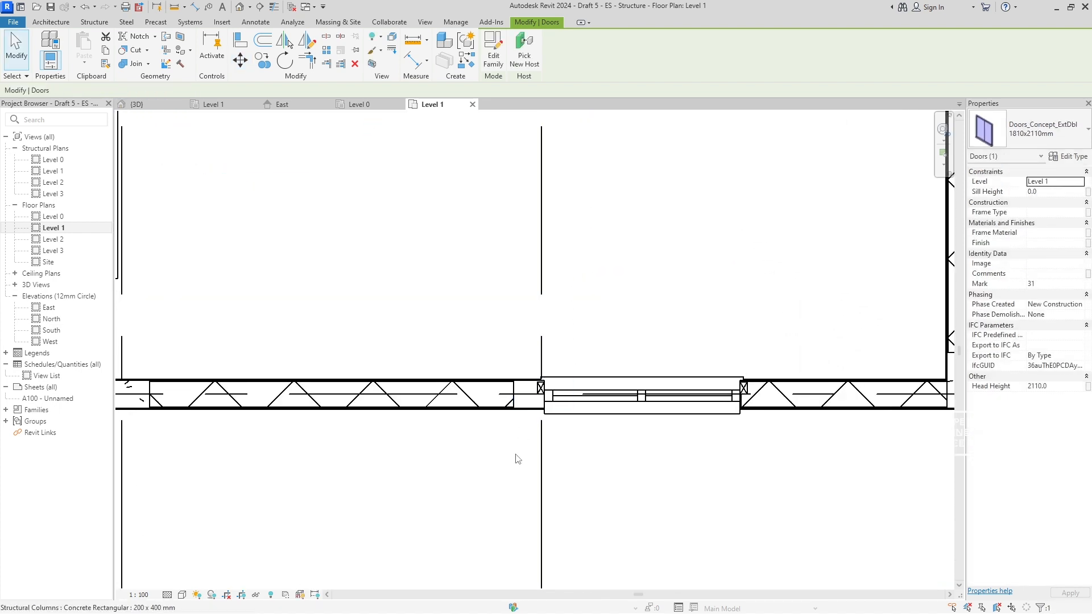
pyautogui.click(524, 398)
pyautogui.scroll(10, 579, 382)
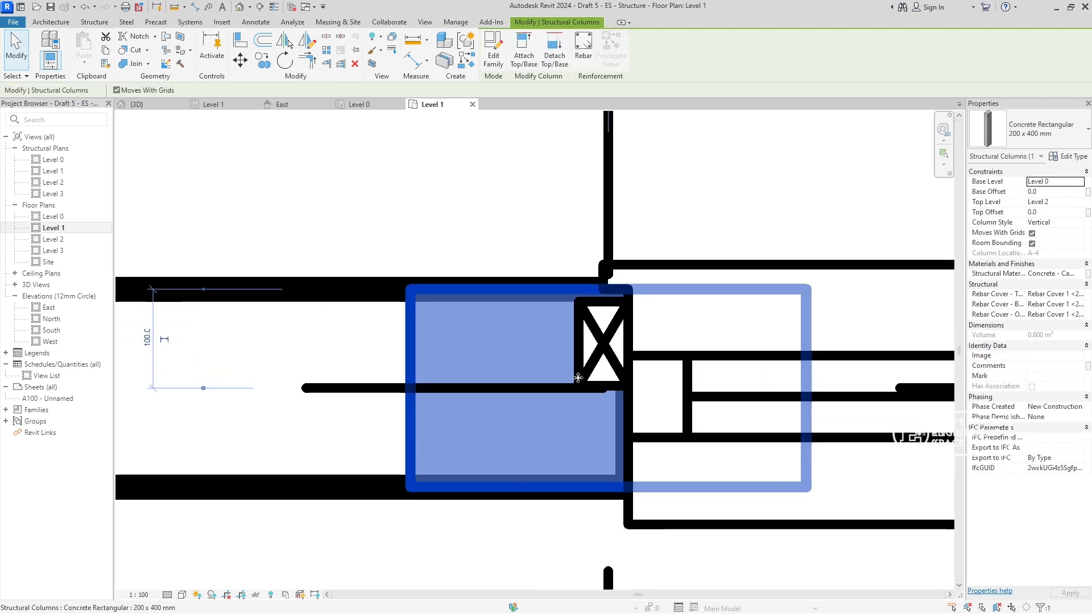
pyautogui.press('m')
pyautogui.press('v')
pyautogui.scroll(-4, 592, 398)
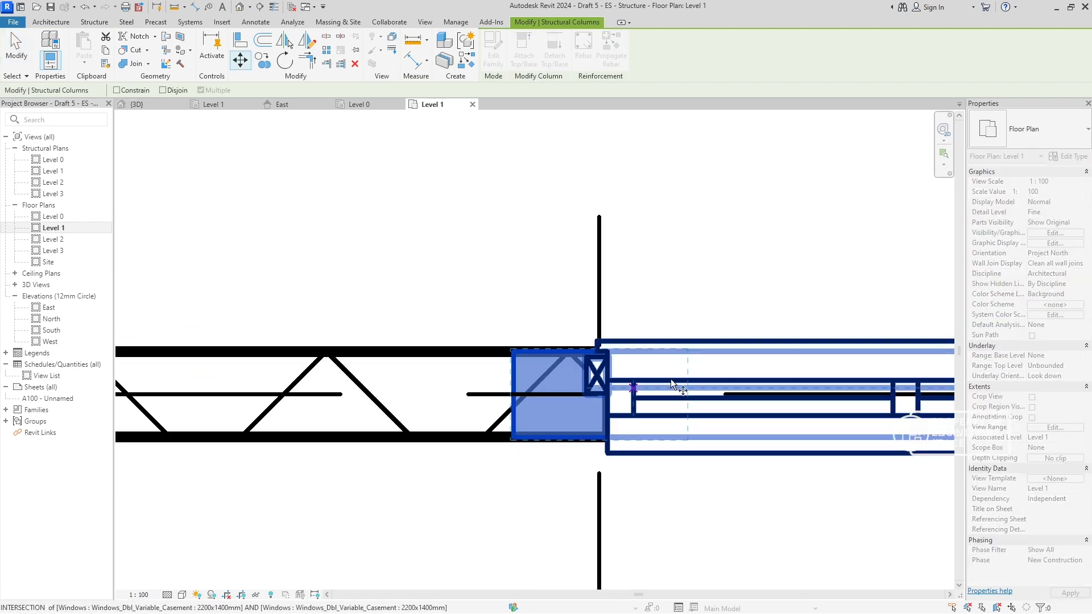
pyautogui.press('Escape')
pyautogui.press('Escape')
# - Move the 2200x1400mm casement window on grid A 250 mm along the wall, away from the column at A-4
pyautogui.scroll(-5, 665, 412)
pyautogui.click(717, 435)
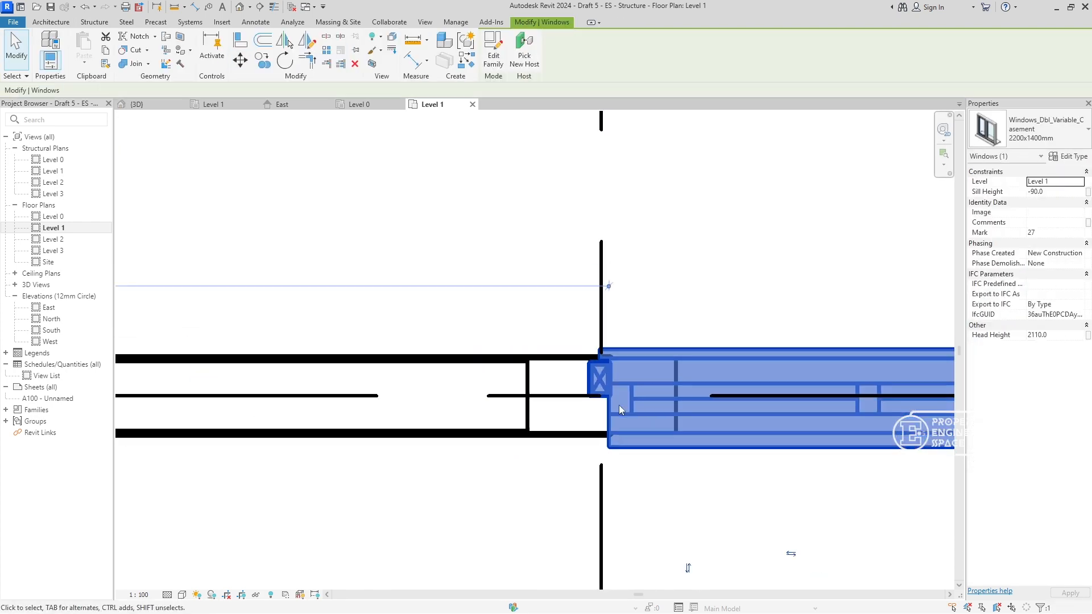
pyautogui.scroll(-3, 618, 404)
pyautogui.scroll(-3, 633, 378)
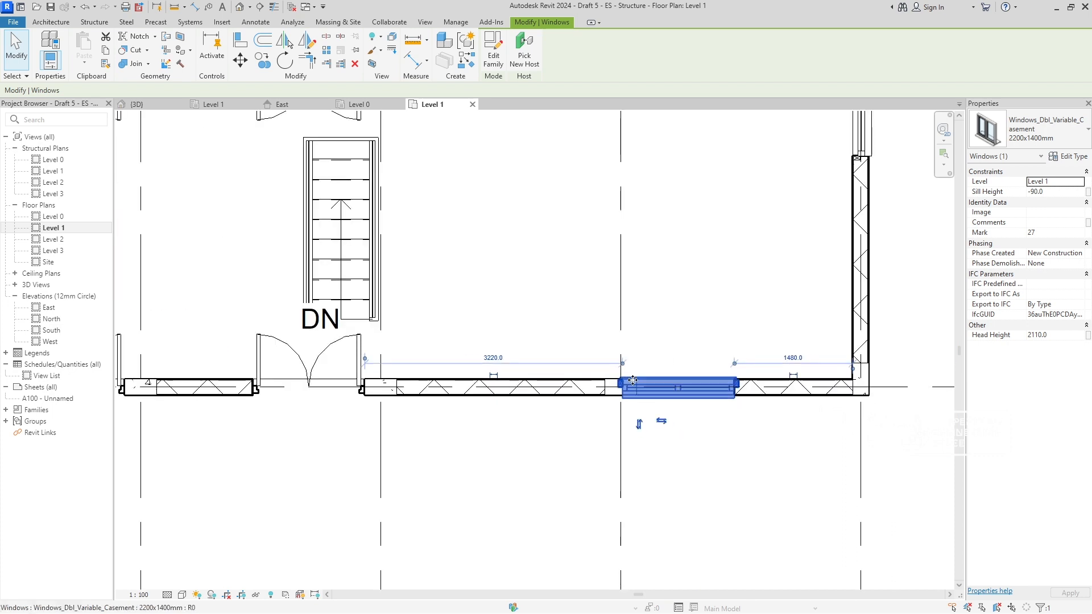
pyautogui.press('m')
pyautogui.press('v')
pyautogui.scroll(8, 619, 392)
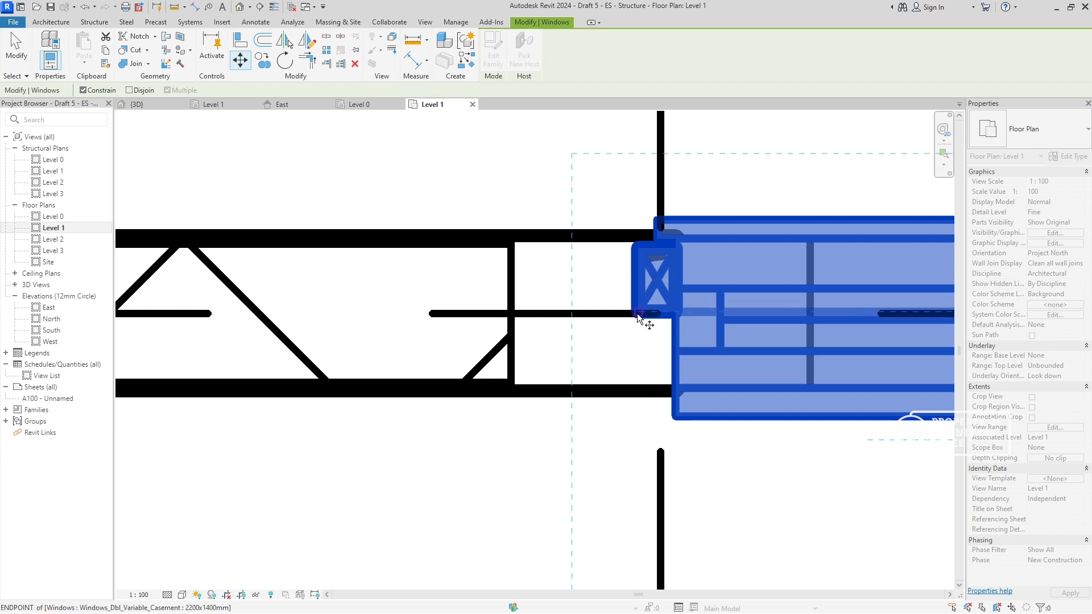
pyautogui.click(636, 313)
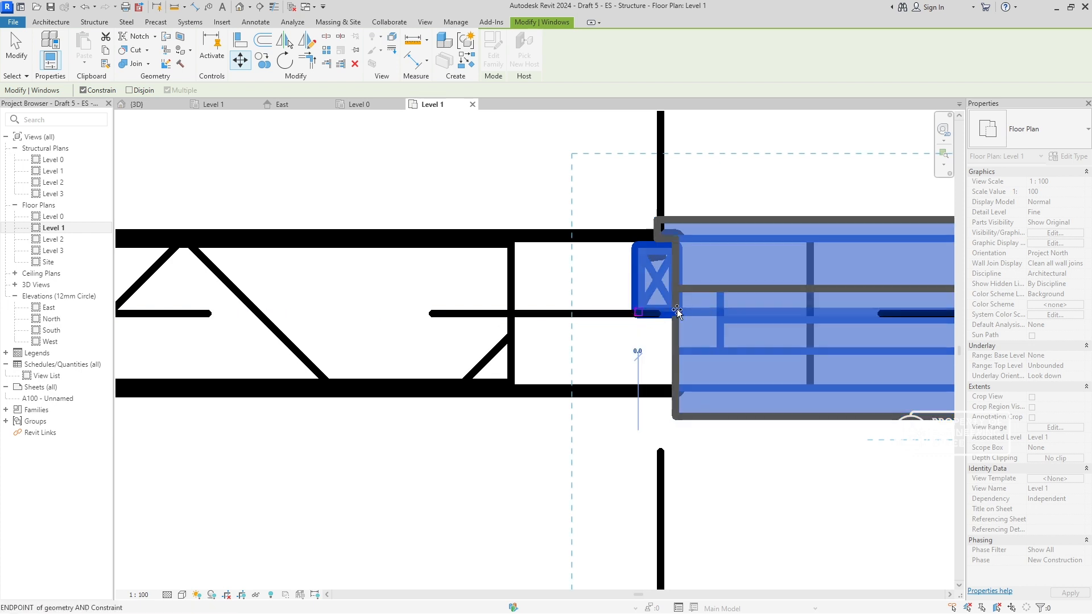
pyautogui.click(824, 313)
pyautogui.scroll(-5, 827, 337)
pyautogui.moveTo(833, 339); pyautogui.dragTo(556, 298, button='middle')
pyautogui.scroll(-4, 737, 283)
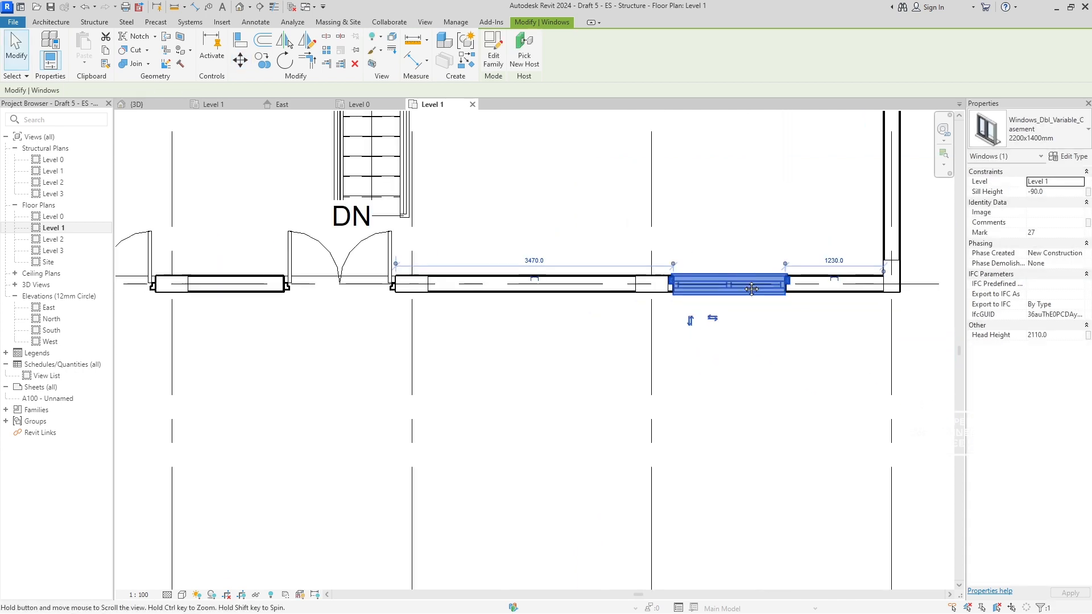
# - Move the matching casement window on grid B 250 mm along the wall, away from the column at B-4, and deselect it
pyautogui.moveTo(750, 288); pyautogui.dragTo(465, 334, button='middle')
pyautogui.scroll(4, 578, 314)
pyautogui.scroll(-4, 579, 315)
pyautogui.moveTo(589, 312); pyautogui.dragTo(600, 519, button='middle')
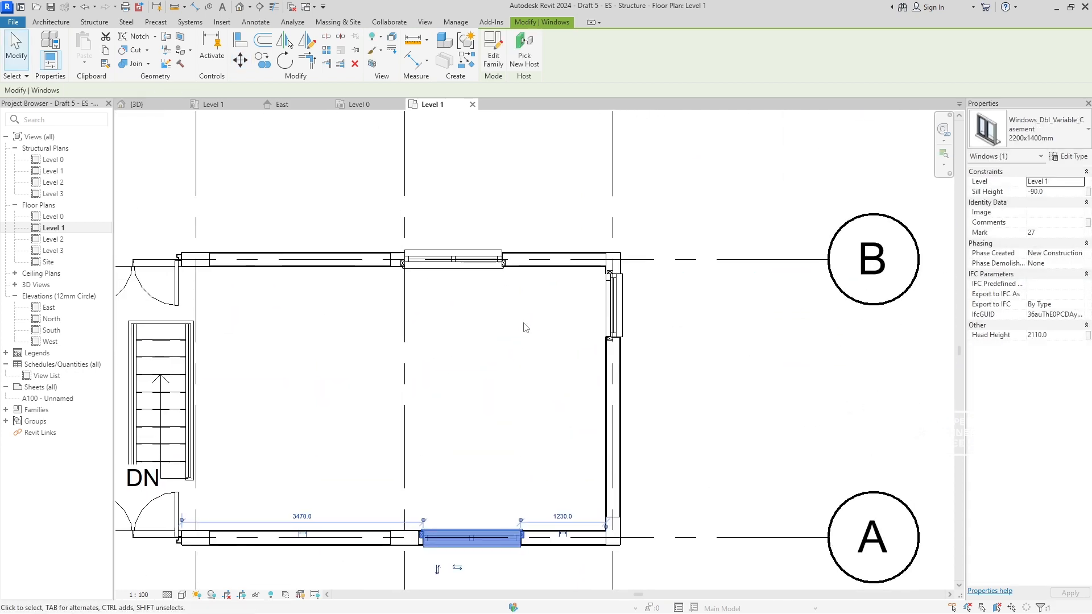
pyautogui.scroll(4, 429, 262)
pyautogui.click(429, 260)
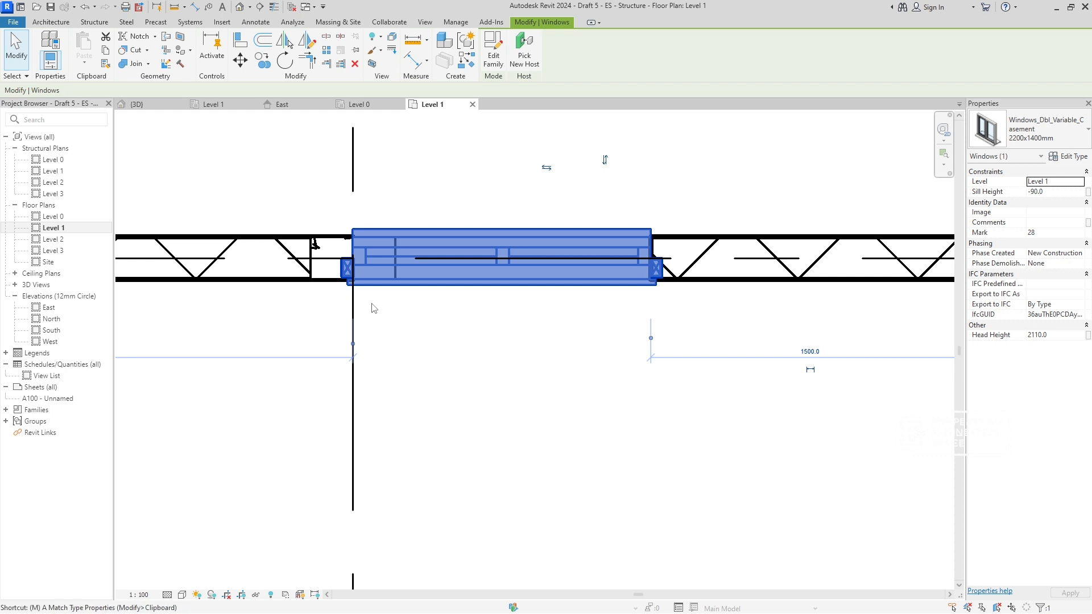
pyautogui.press('m')
pyautogui.press('v')
pyautogui.scroll(5, 353, 293)
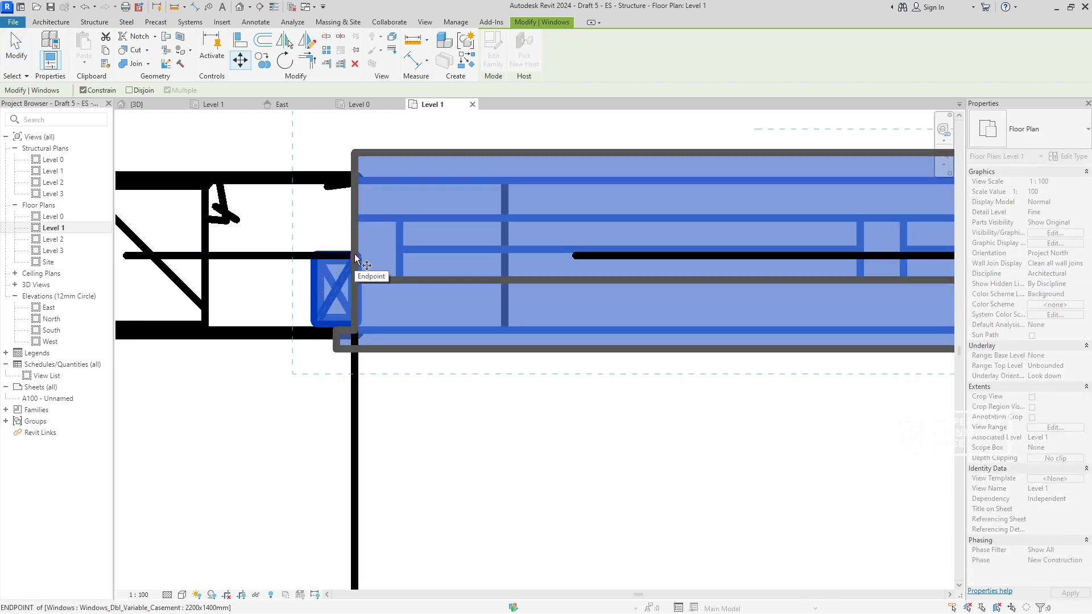
pyautogui.click(355, 257)
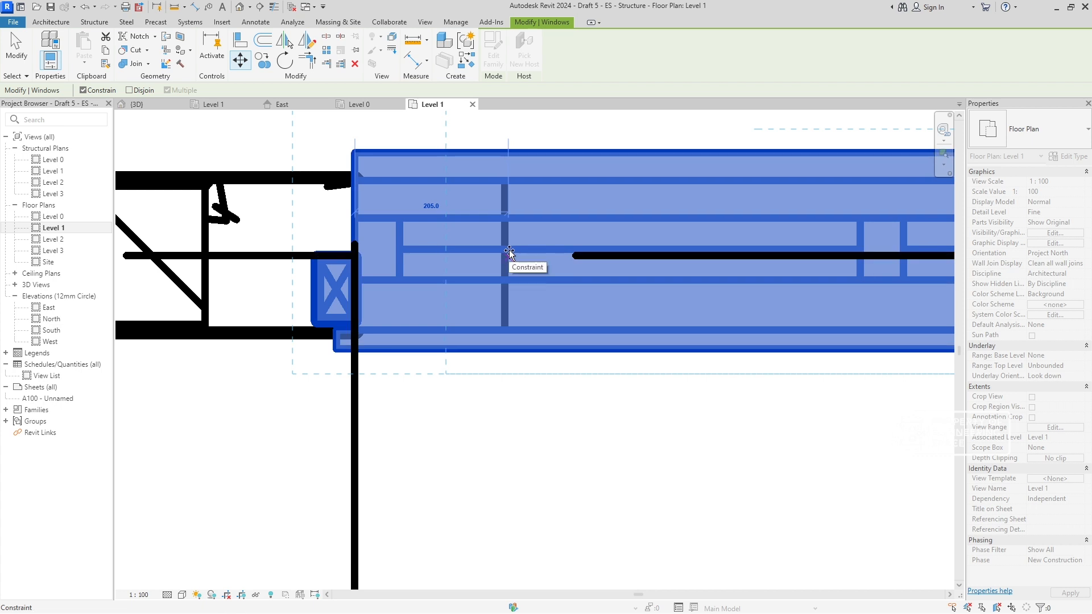
pyautogui.click(543, 249)
pyautogui.scroll(-5, 626, 268)
pyautogui.moveTo(815, 268); pyautogui.dragTo(570, 266, button='middle')
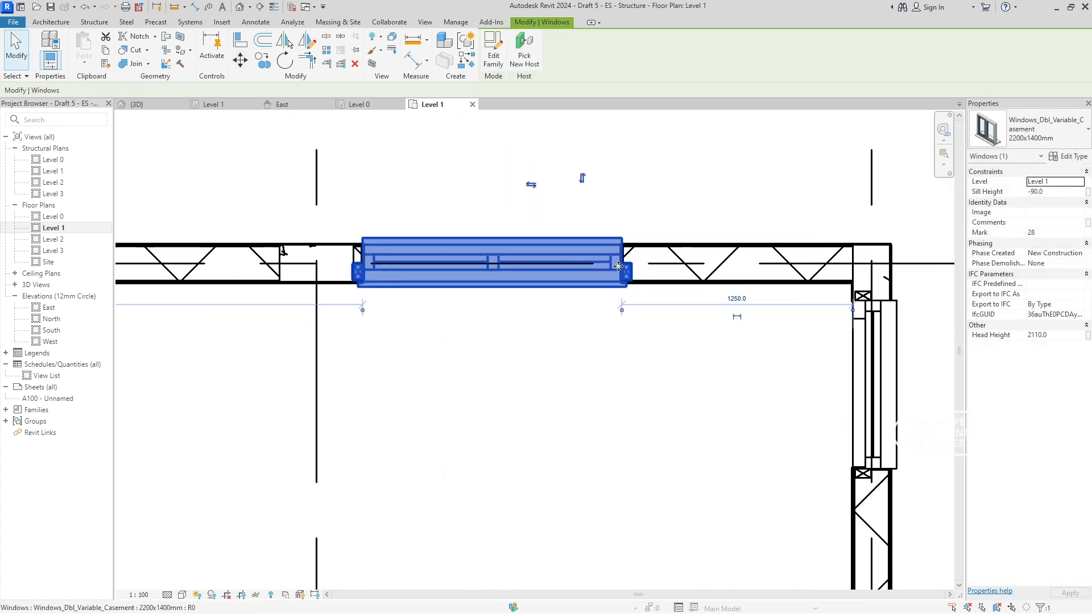
pyautogui.click(614, 312)
# - Move the 910x2200mm window on grid 5 250 mm along the wall, away from the column at B-5
pyautogui.scroll(-5, 614, 313)
pyautogui.moveTo(614, 312); pyautogui.dragTo(419, 281, button='middle')
pyautogui.scroll(8, 500, 283)
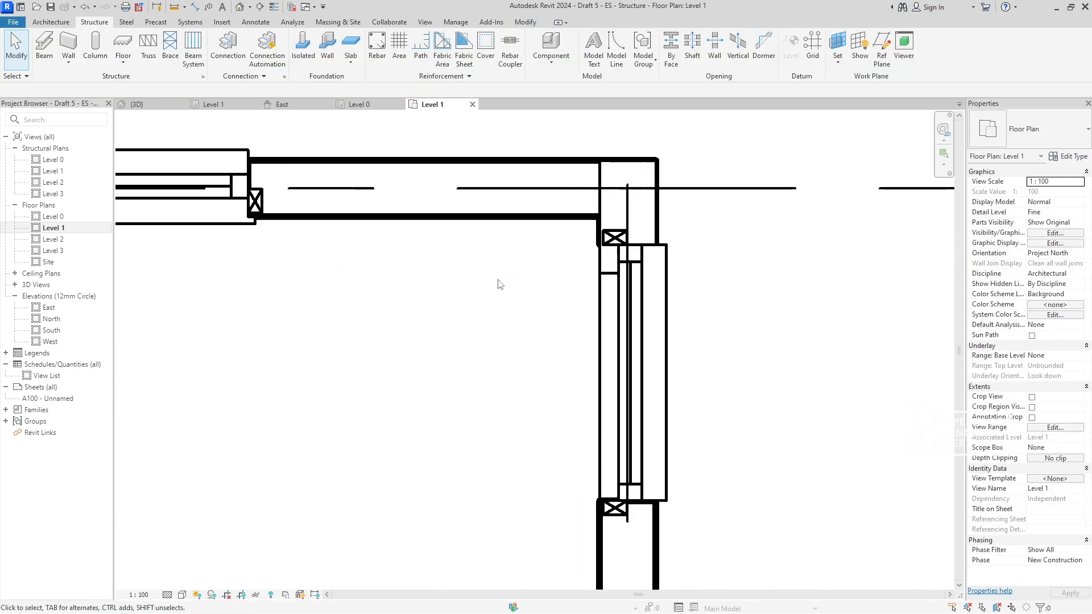
pyautogui.click(635, 298)
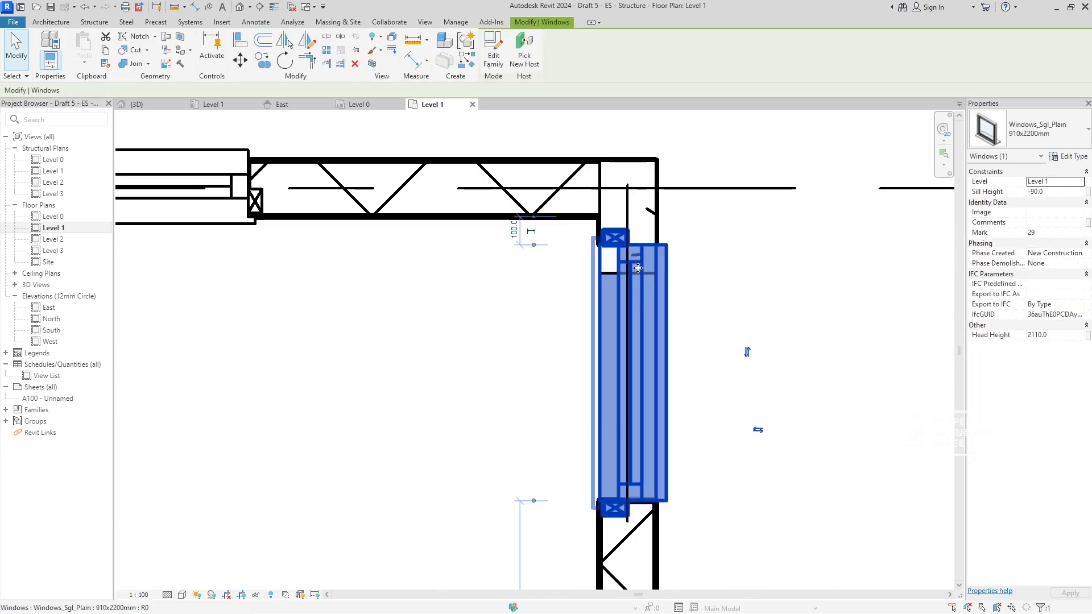
pyautogui.press('v')
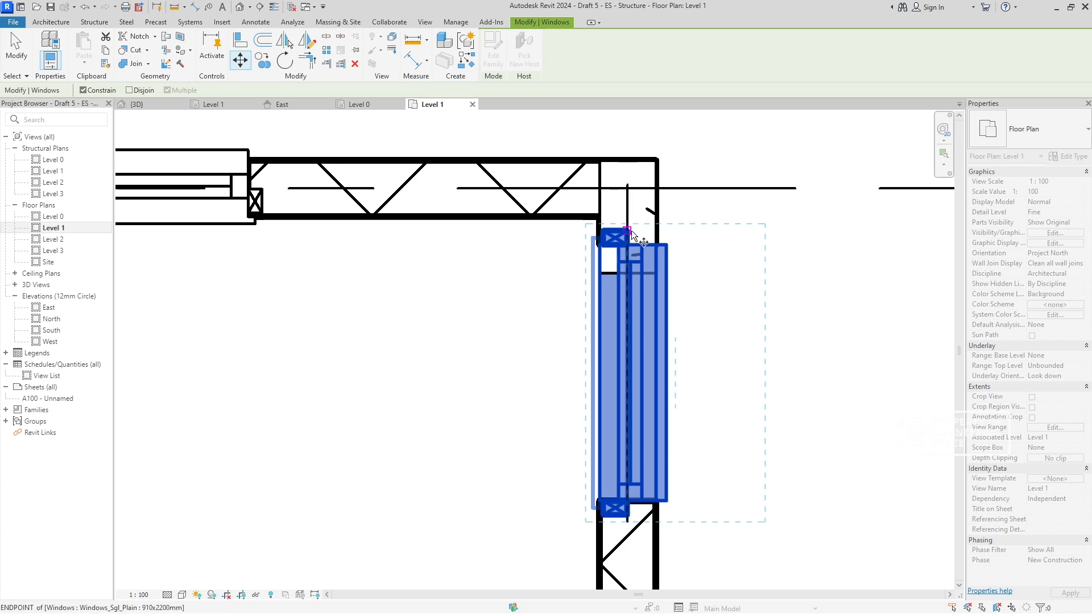
pyautogui.click(627, 230)
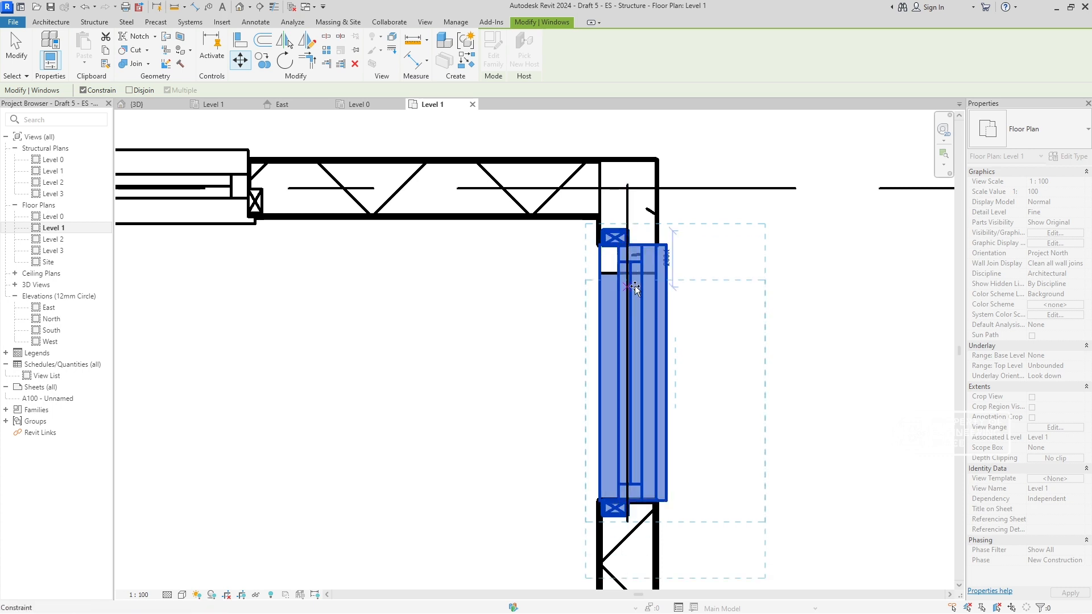
pyautogui.write('200')
pyautogui.press('Return')
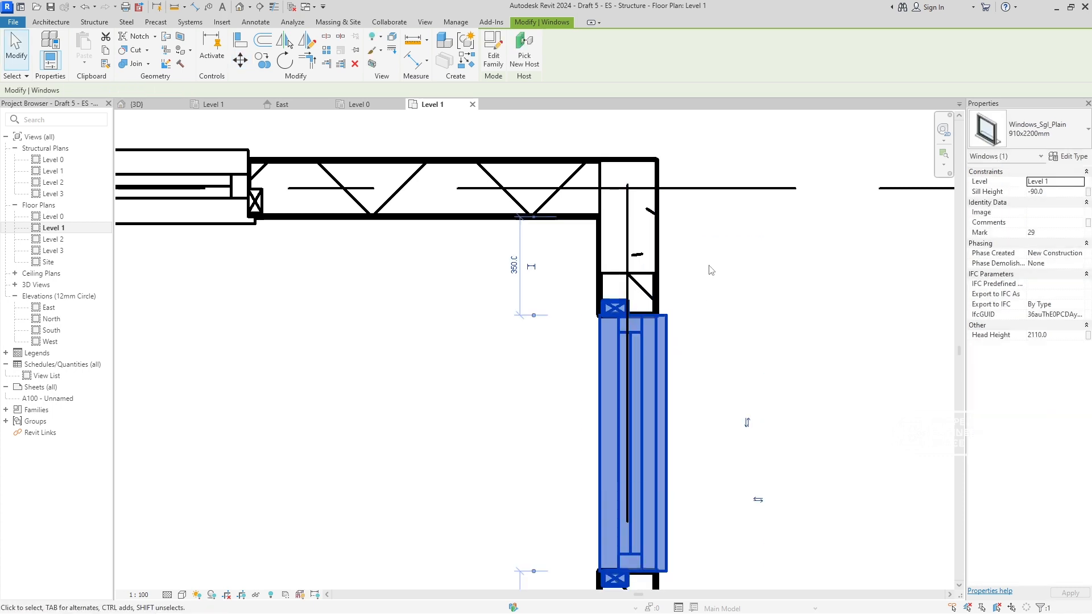
pyautogui.press('Escape')
# - Shift the grid 5 window back toward the column and set its distance from the grid B wall's inner face to 300 mm
pyautogui.click(645, 301)
pyautogui.scroll(5, 640, 286)
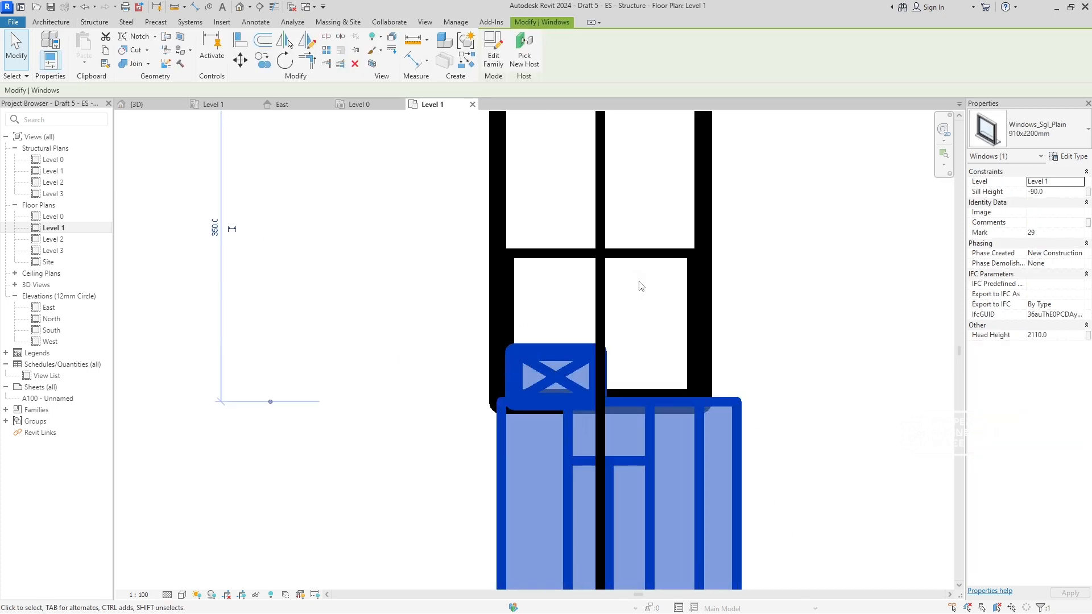
pyautogui.press('m')
pyautogui.press('v')
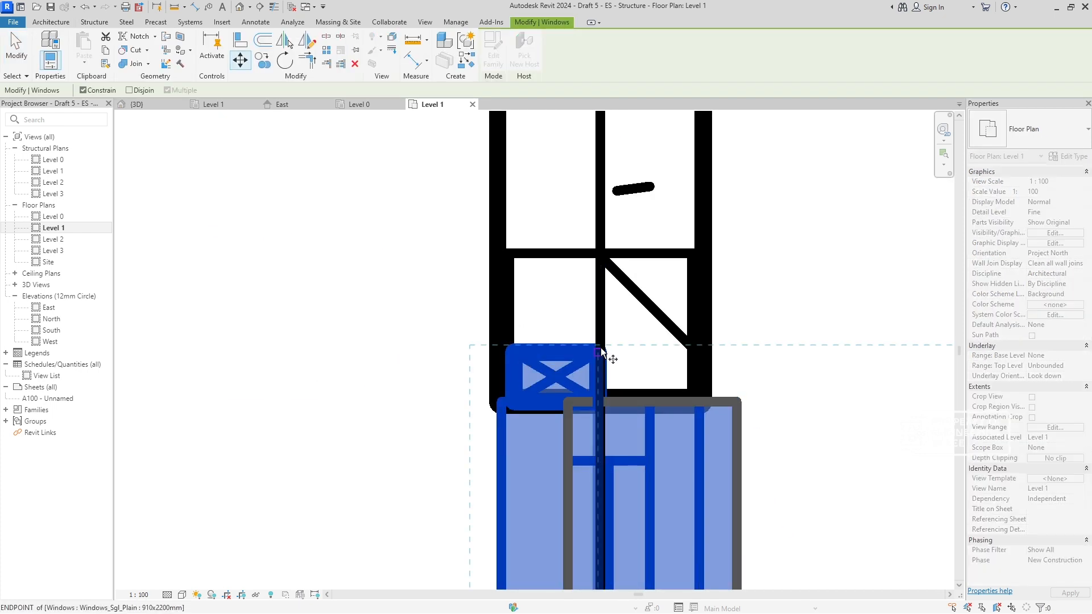
pyautogui.click(603, 351)
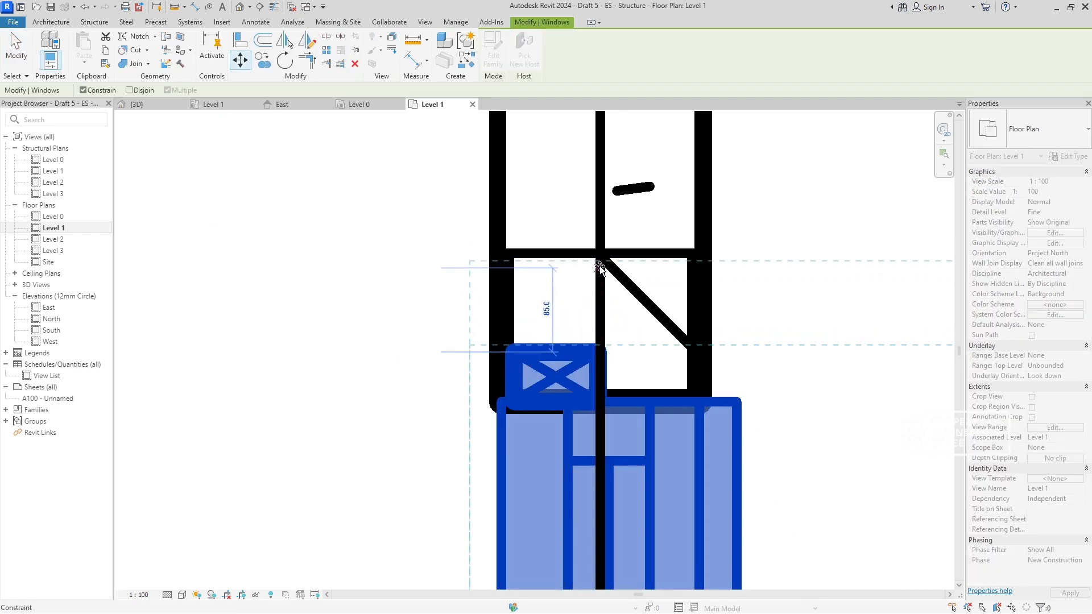
pyautogui.click(600, 296)
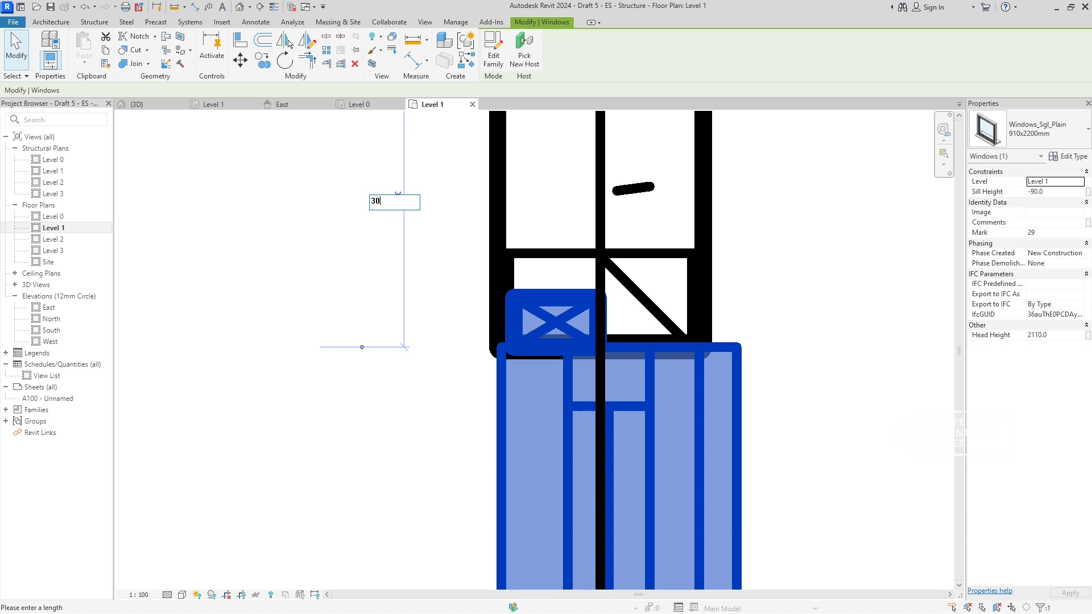
pyautogui.write('0')
pyautogui.press('Return')
pyautogui.press('Escape')
# - Examine the Level 1 plan and the 3D model to check door and window positions against the columns
pyautogui.scroll(-6, 637, 360)
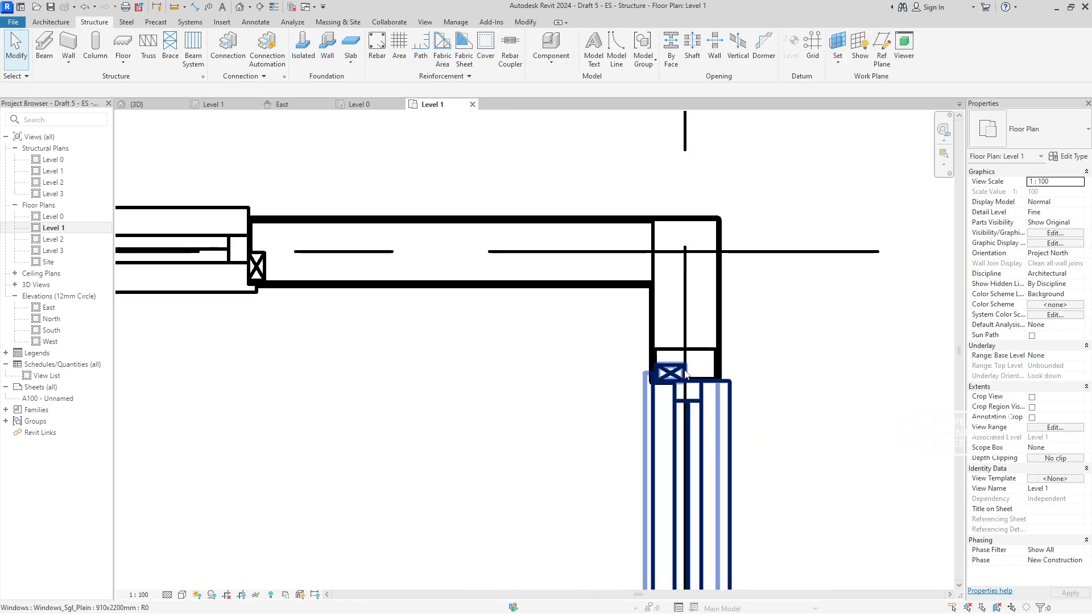
pyautogui.scroll(-2, 636, 359)
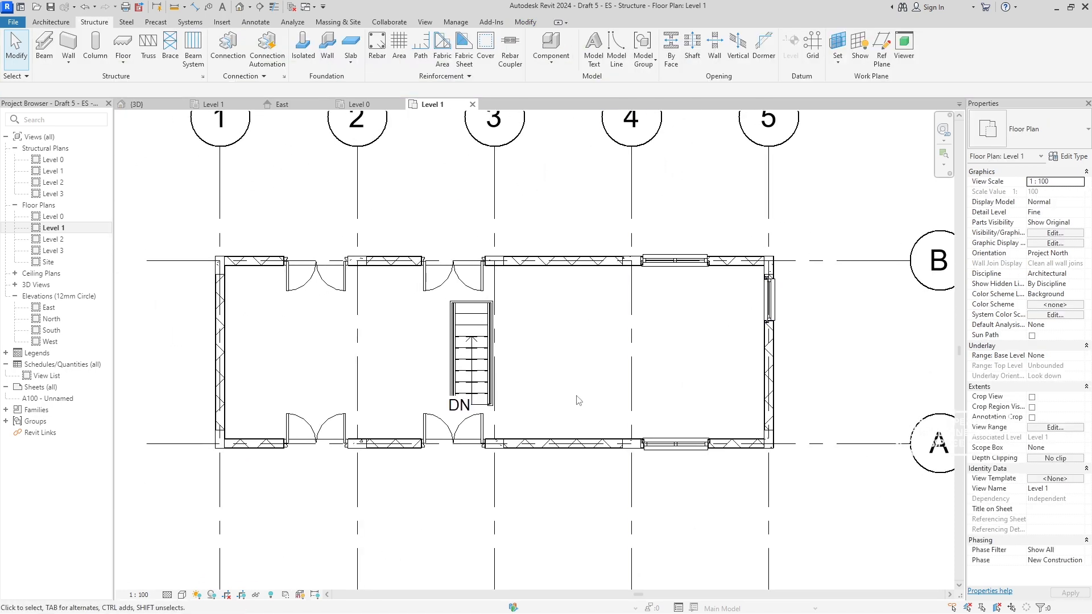
pyautogui.scroll(3, 646, 449)
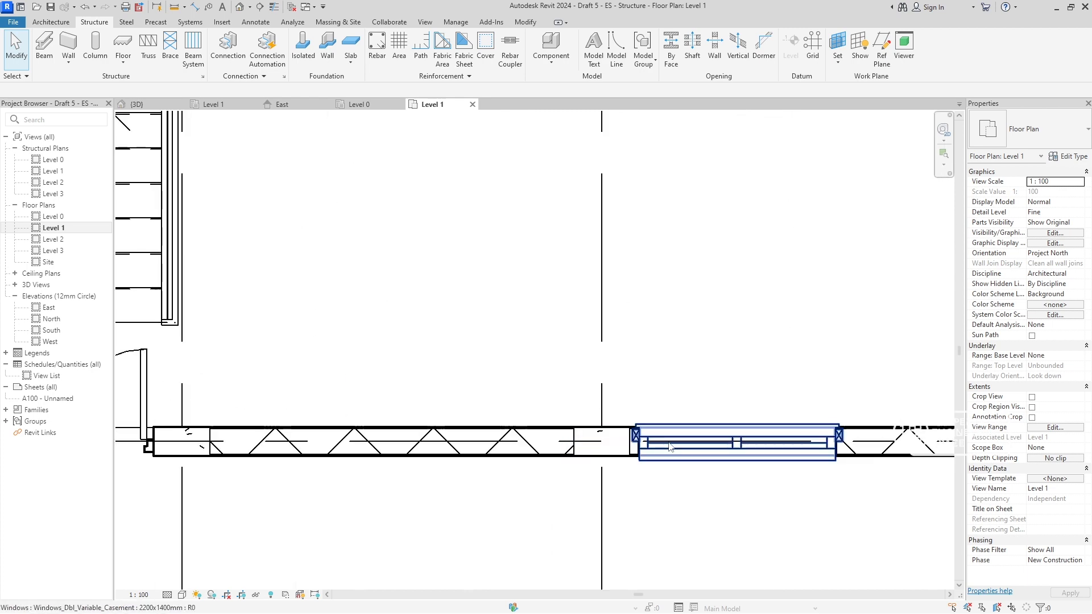
pyautogui.scroll(2, 649, 441)
pyautogui.scroll(-2, 653, 439)
pyautogui.scroll(-3, 652, 439)
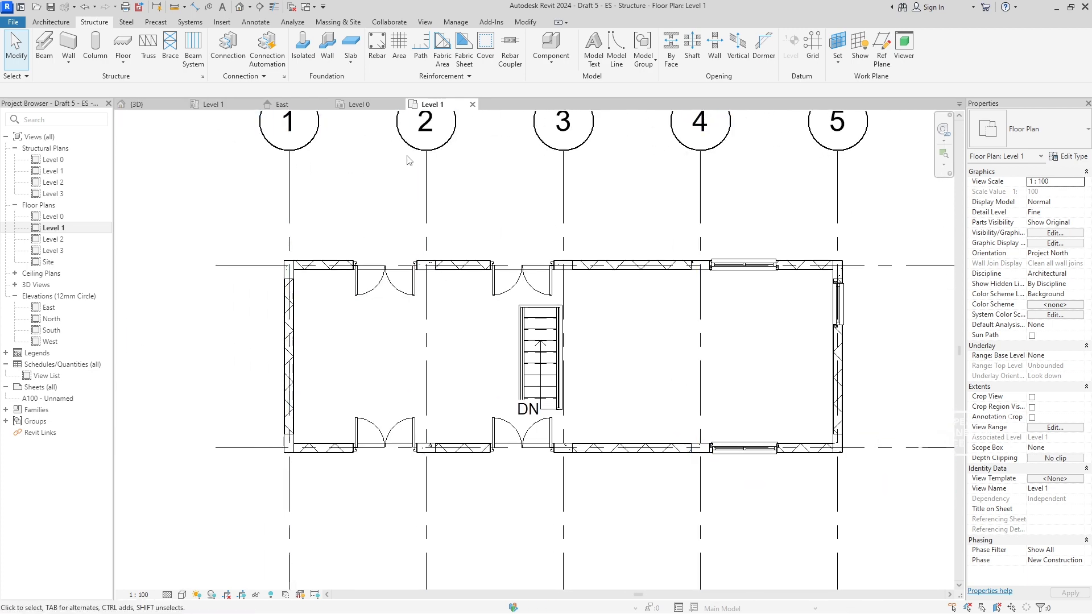
pyautogui.click(167, 107)
pyautogui.scroll(-3, 662, 348)
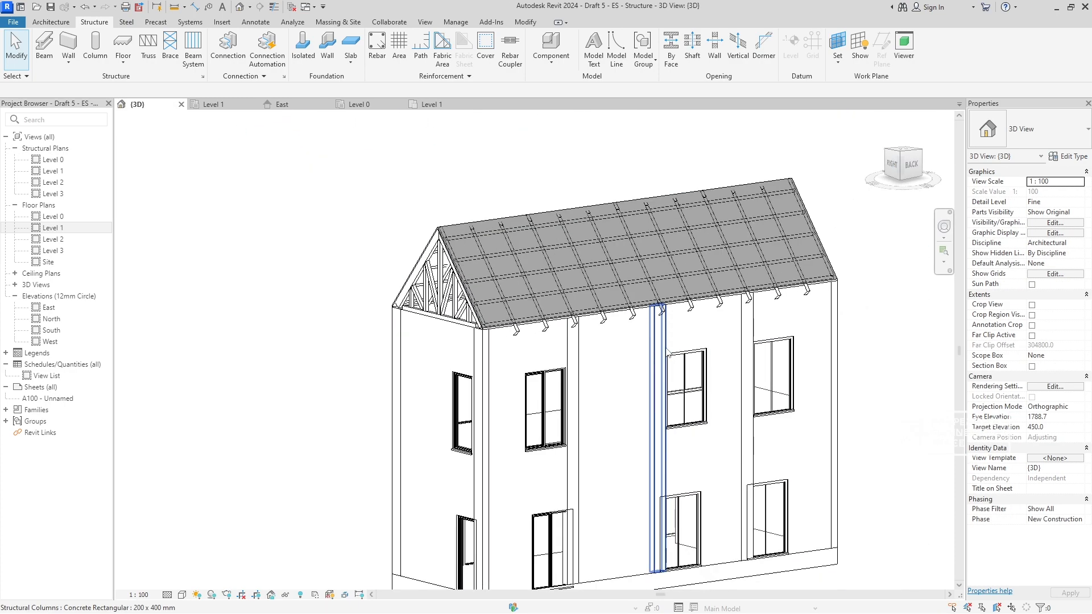
pyautogui.scroll(4, 449, 348)
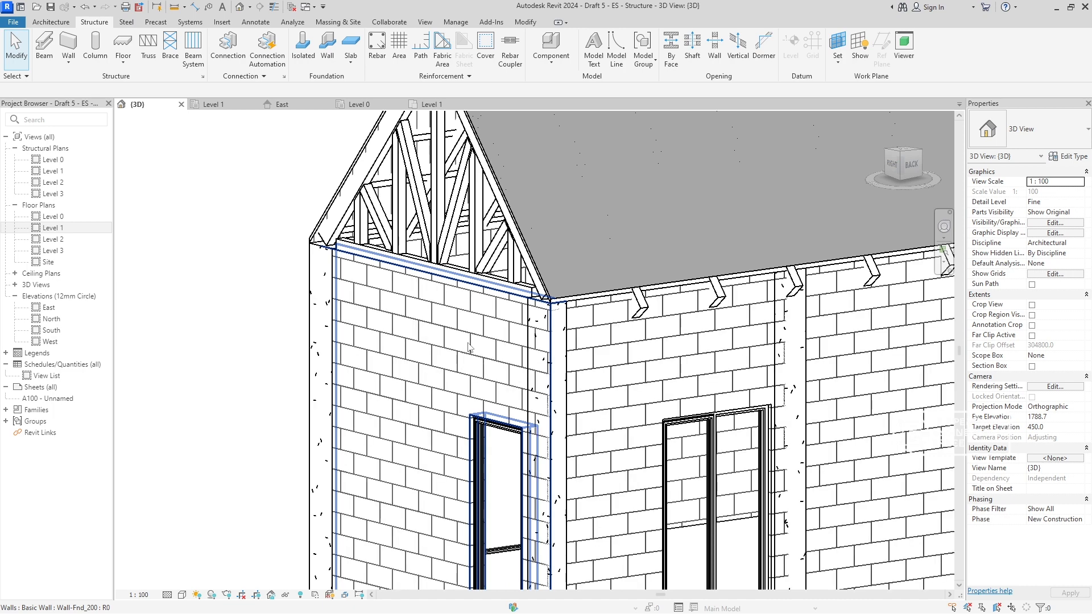
pyautogui.scroll(-5, 573, 326)
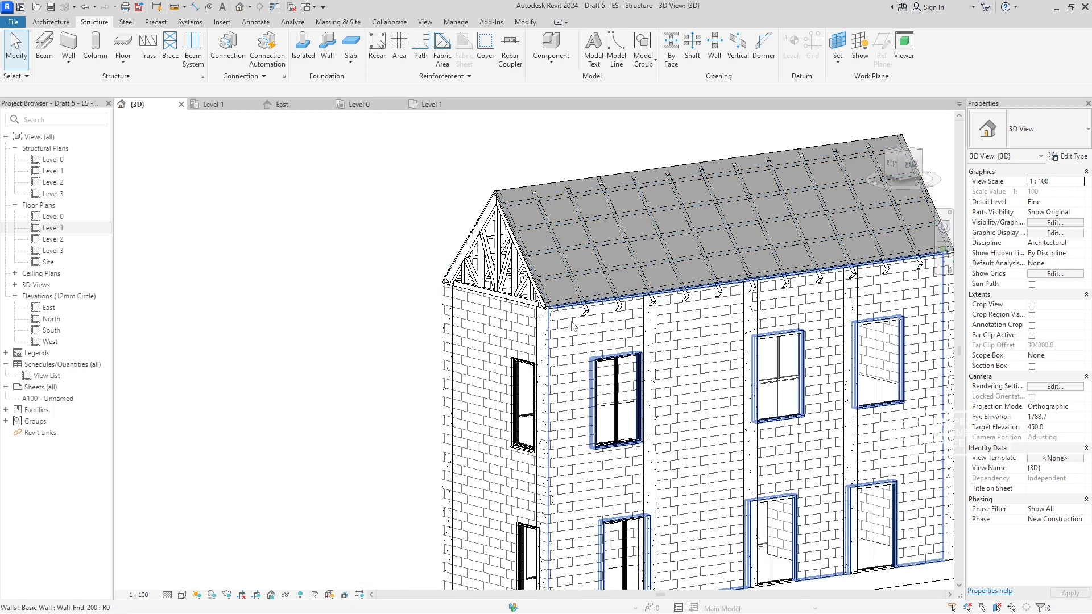
pyautogui.click(212, 104)
pyautogui.scroll(5, 501, 380)
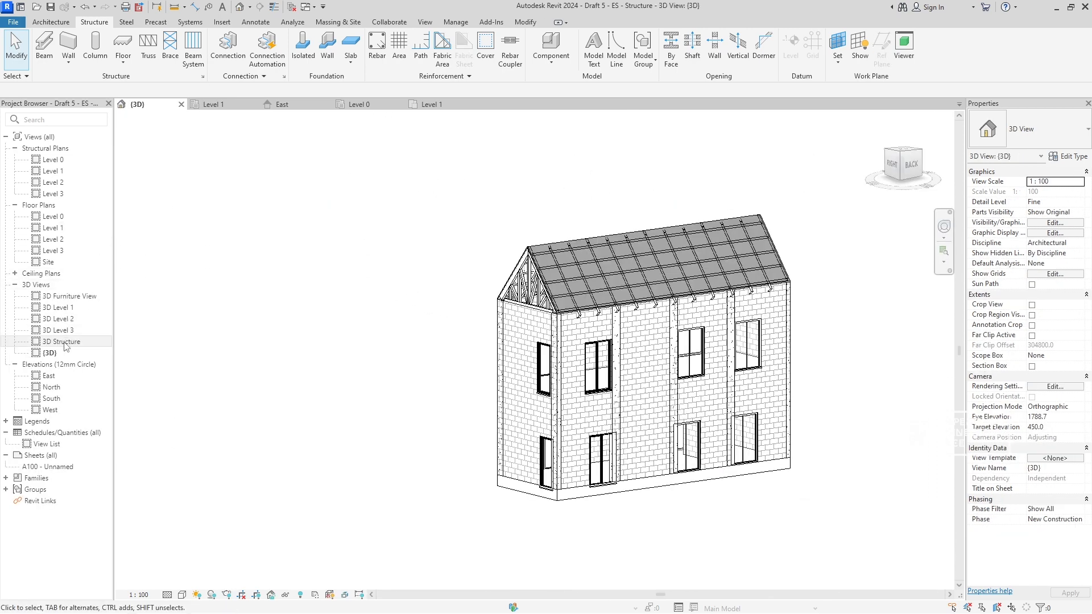
# - Open the 3D Structure view and inspect the columns and openings around the Level 1 floor
pyautogui.doubleClick(62, 341)
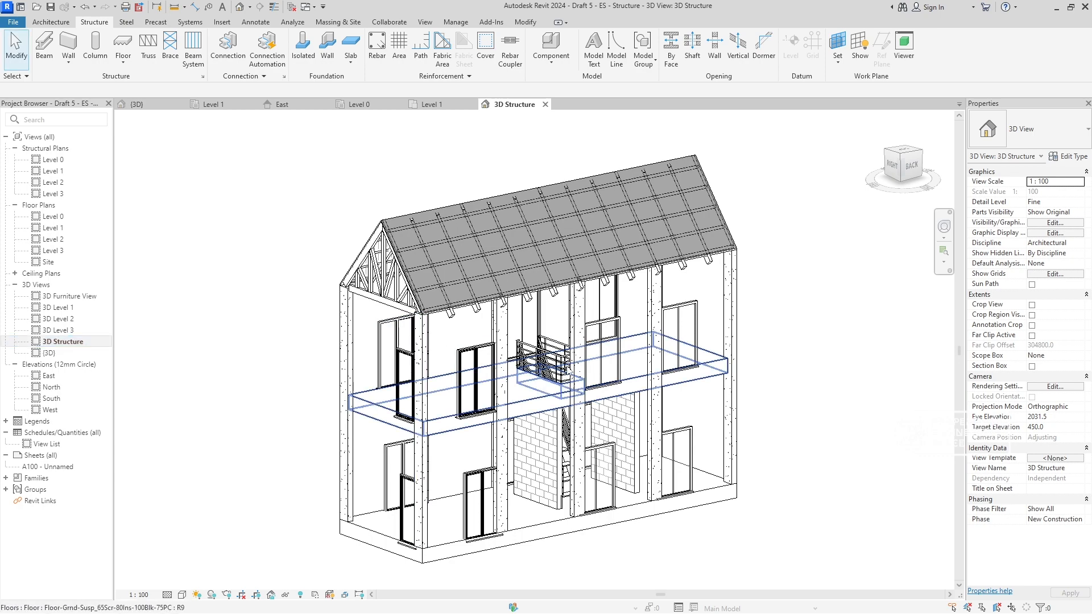
pyautogui.keyDown('shift'); pyautogui.moveTo(574, 370); pyautogui.dragTo(775, 363, button='middle'); pyautogui.keyUp('shift')
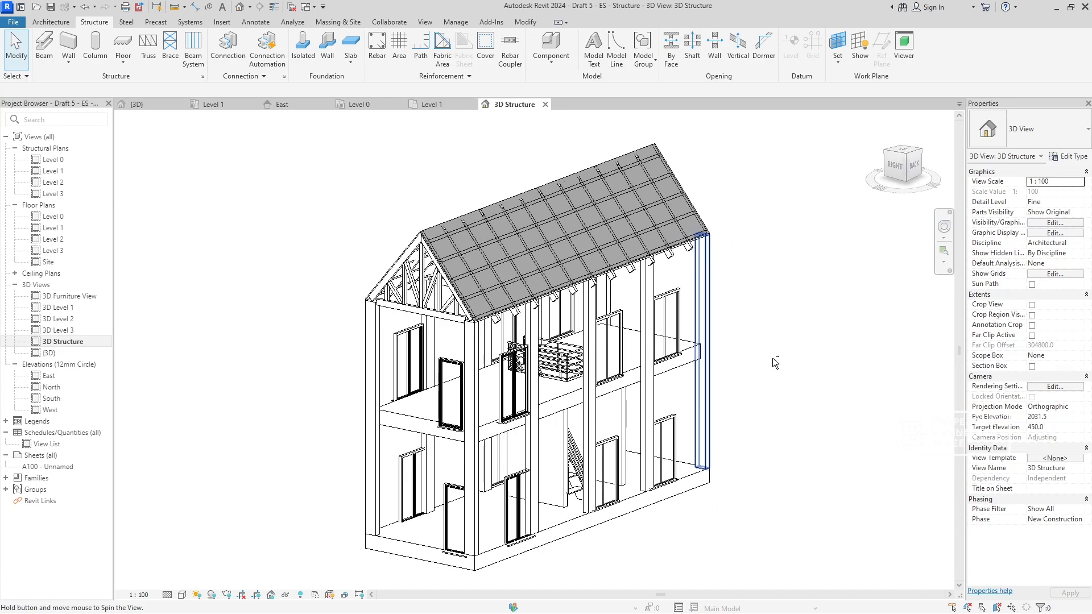
pyautogui.scroll(4, 719, 307)
pyautogui.moveTo(719, 307); pyautogui.dragTo(734, 217, button='middle')
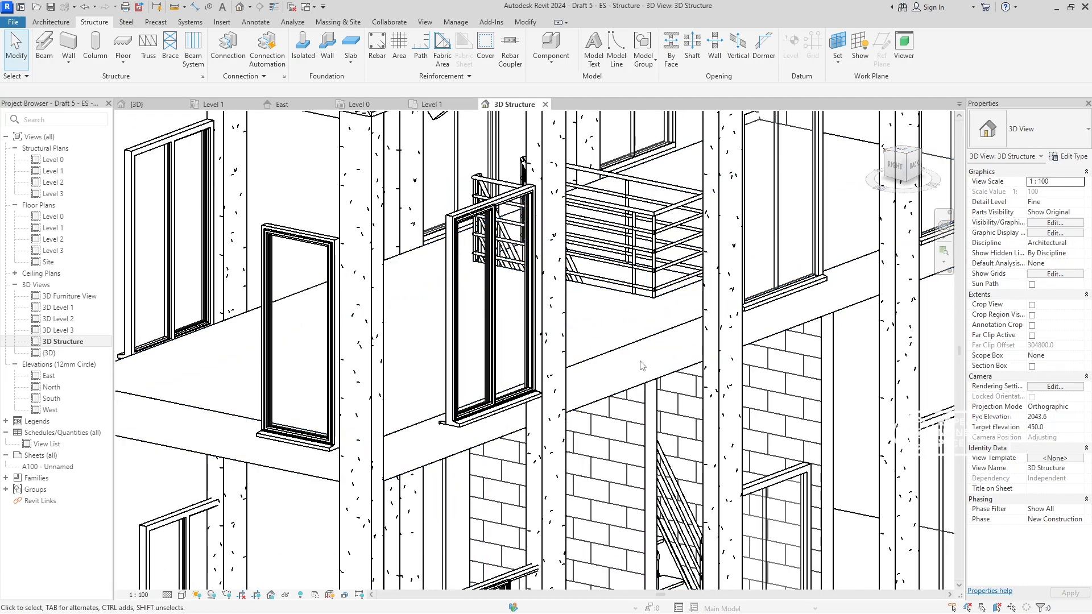
# - Temporarily hide the Level 1 floor and the ground floor slab in the 3D Structure view
pyautogui.click(649, 375)
pyautogui.scroll(-5, 649, 377)
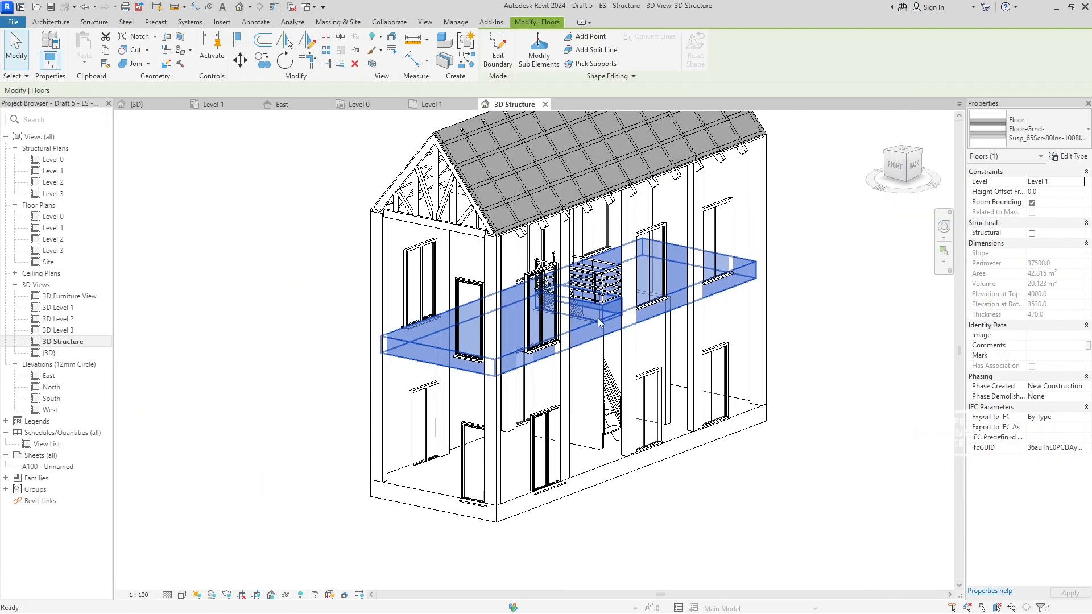
pyautogui.press('h')
pyautogui.press('h')
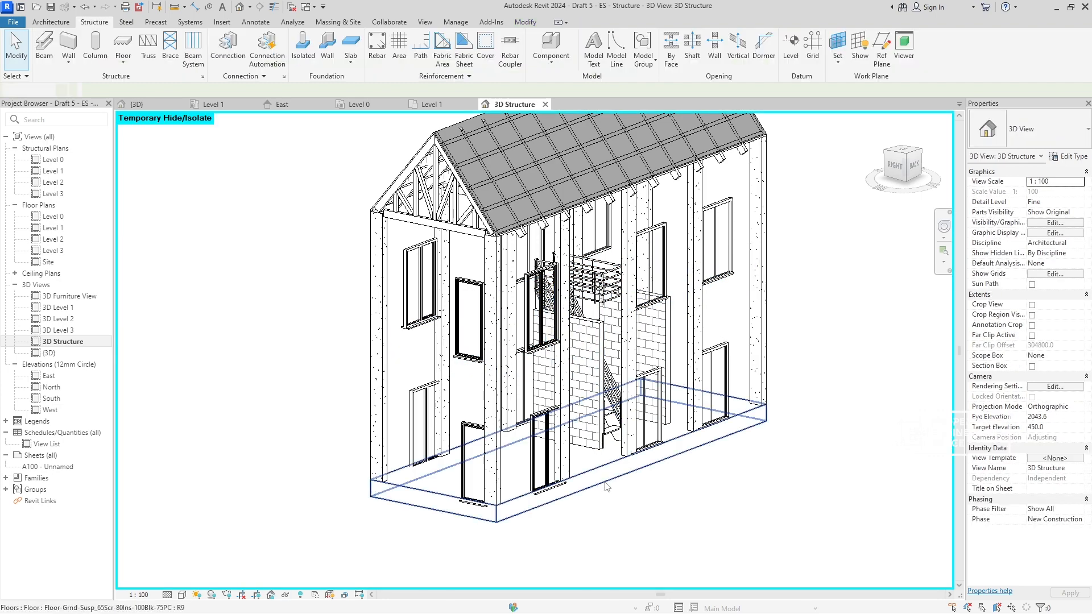
pyautogui.click(599, 482)
pyautogui.press('h')
pyautogui.press('h')
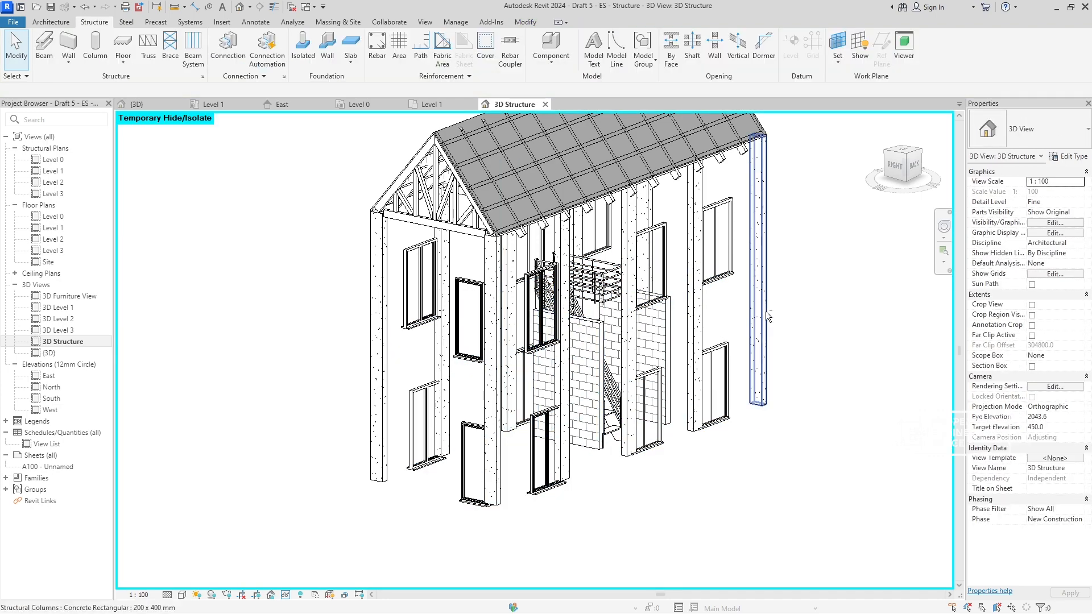
pyautogui.moveTo(765, 316)
pyautogui.keyDown('shift'); pyautogui.mouseDown(button='middle')
pyautogui.moveTo(600, 340)
pyautogui.moveTo(629, 385)
pyautogui.moveTo(784, 358)
pyautogui.moveTo(766, 337)
pyautogui.mouseUp(button='middle'); pyautogui.keyUp('shift')
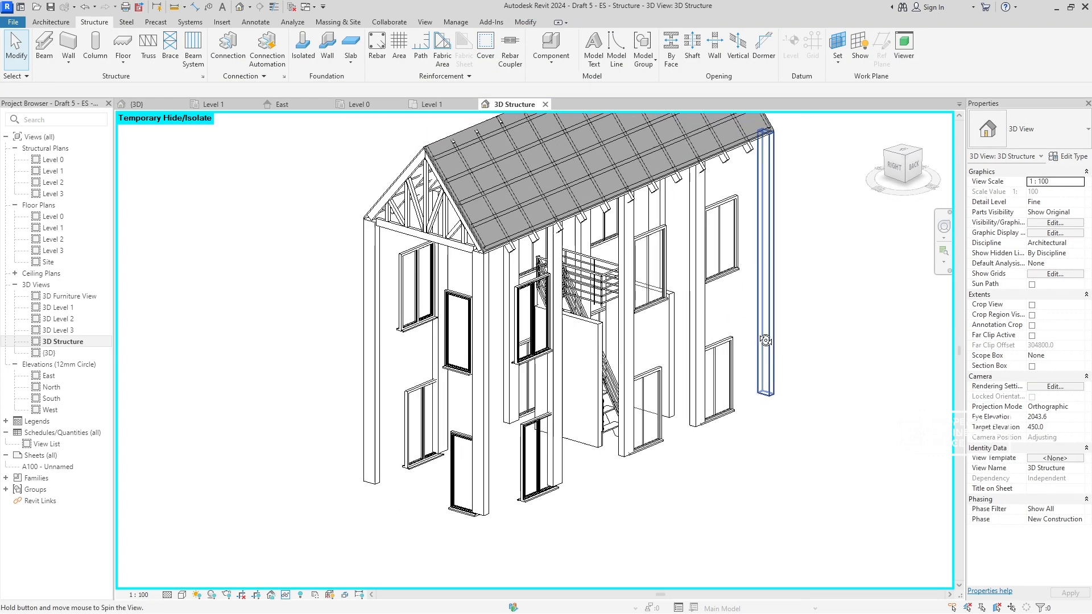
# - Open the Level 1 structural plan and close the East, Level 0, Level 1 floor plan and 3D Structure views
pyautogui.click(435, 106)
pyautogui.scroll(-2, 510, 357)
pyautogui.scroll(4, 260, 236)
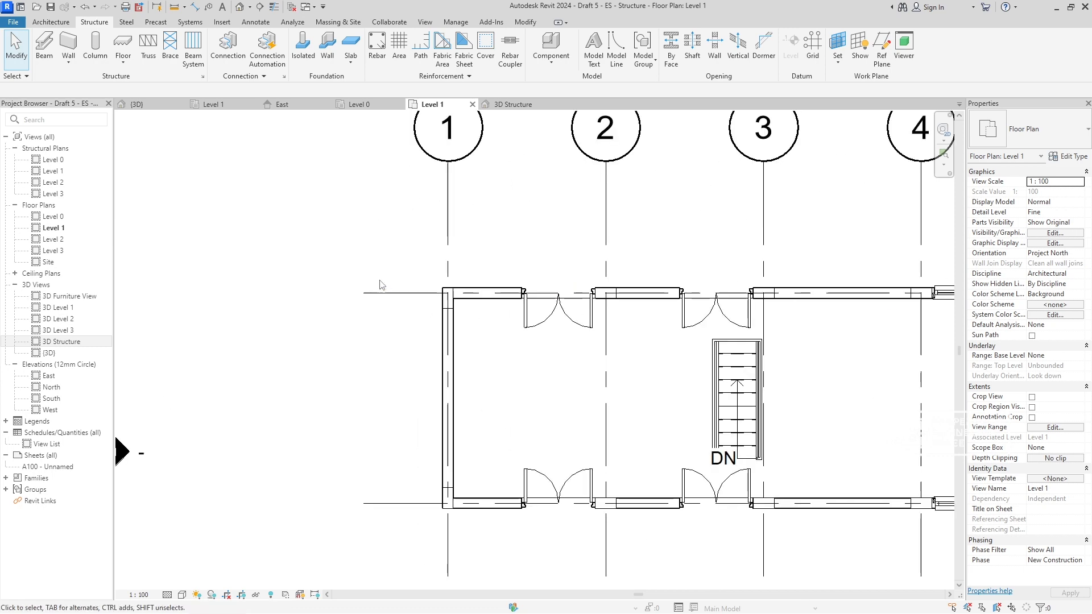
pyautogui.doubleClick(56, 171)
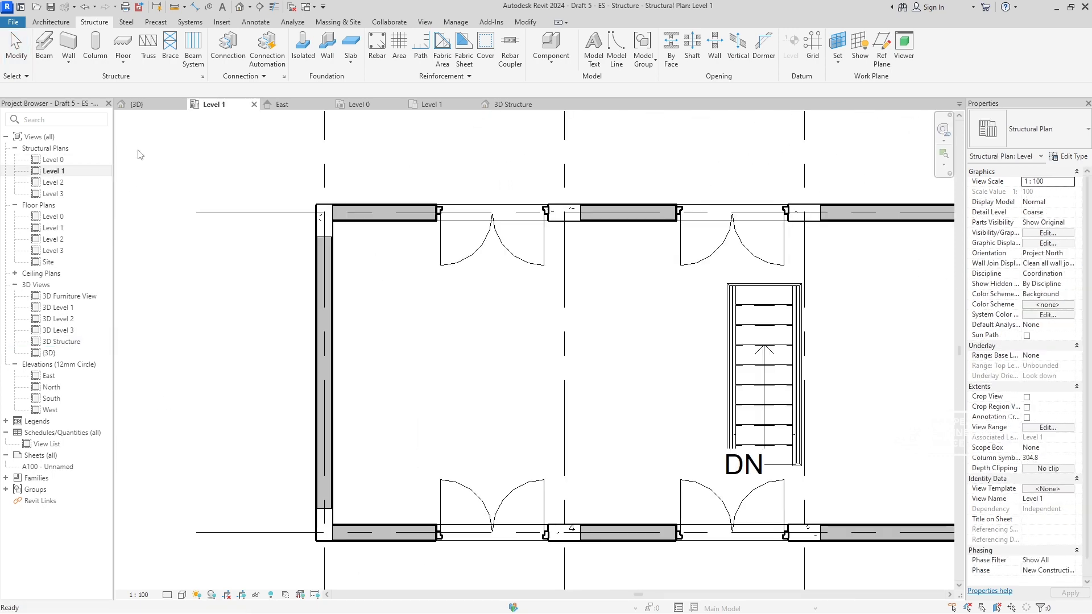
pyautogui.click(327, 105)
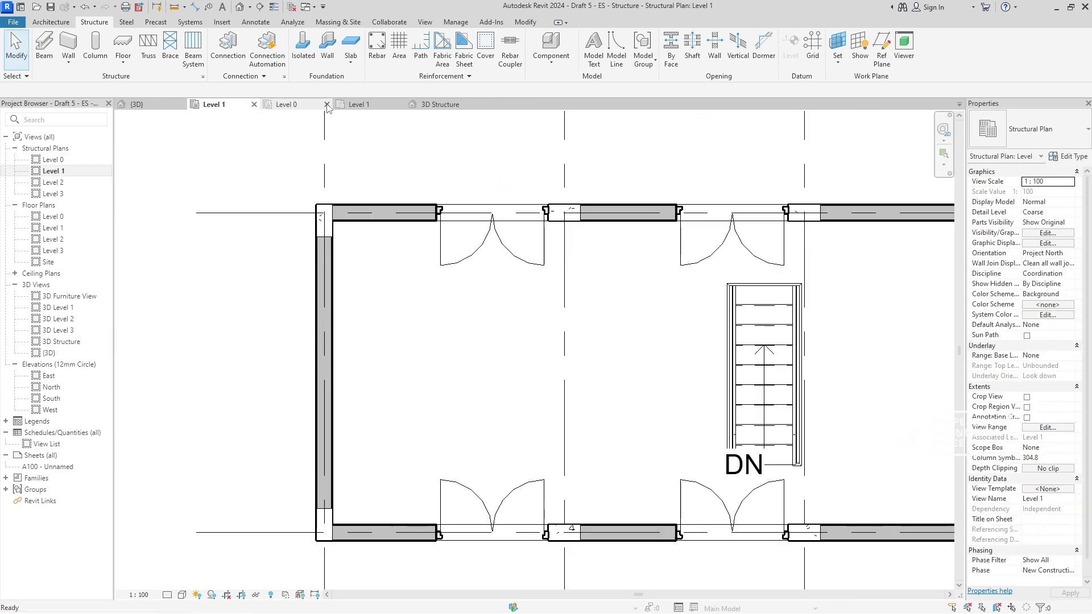
pyautogui.click(326, 105)
pyautogui.click(327, 105)
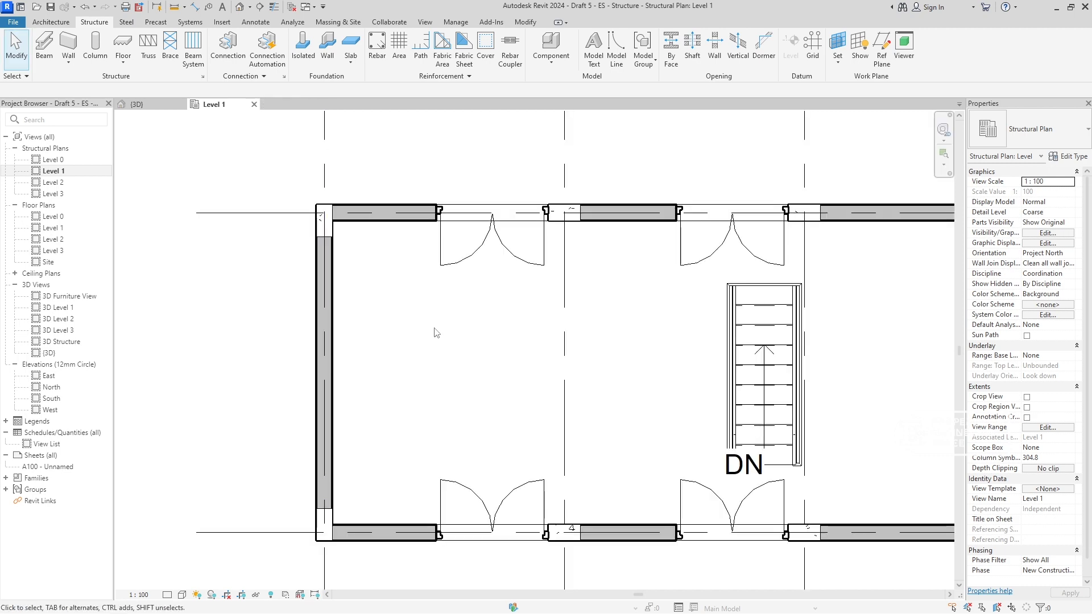
# - Hide the long walls on grids B and A in the Level 1 structural plan as individual elements
pyautogui.scroll(-2, 444, 466)
pyautogui.click(403, 306)
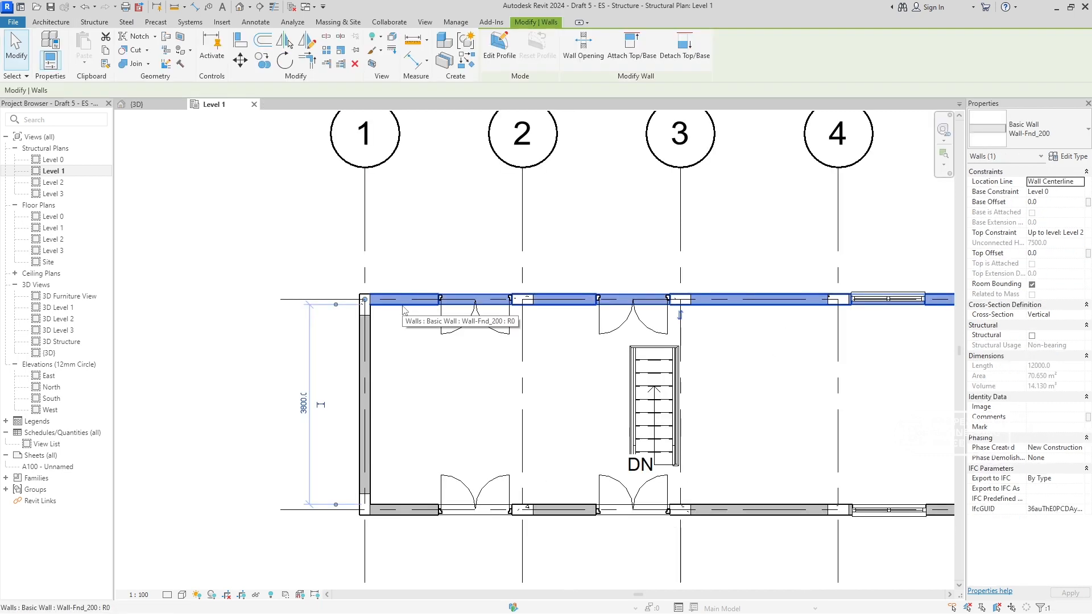
pyautogui.press('e')
pyautogui.press('h')
pyautogui.moveTo(461, 366); pyautogui.dragTo(457, 307, button='middle')
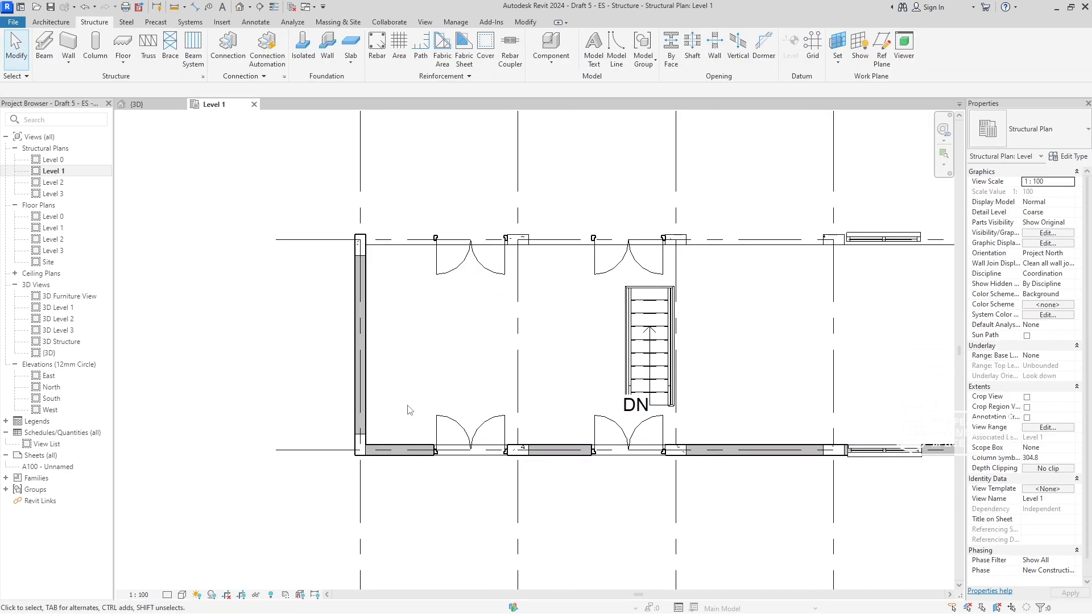
pyautogui.click(406, 453)
pyautogui.press('e')
pyautogui.press('h')
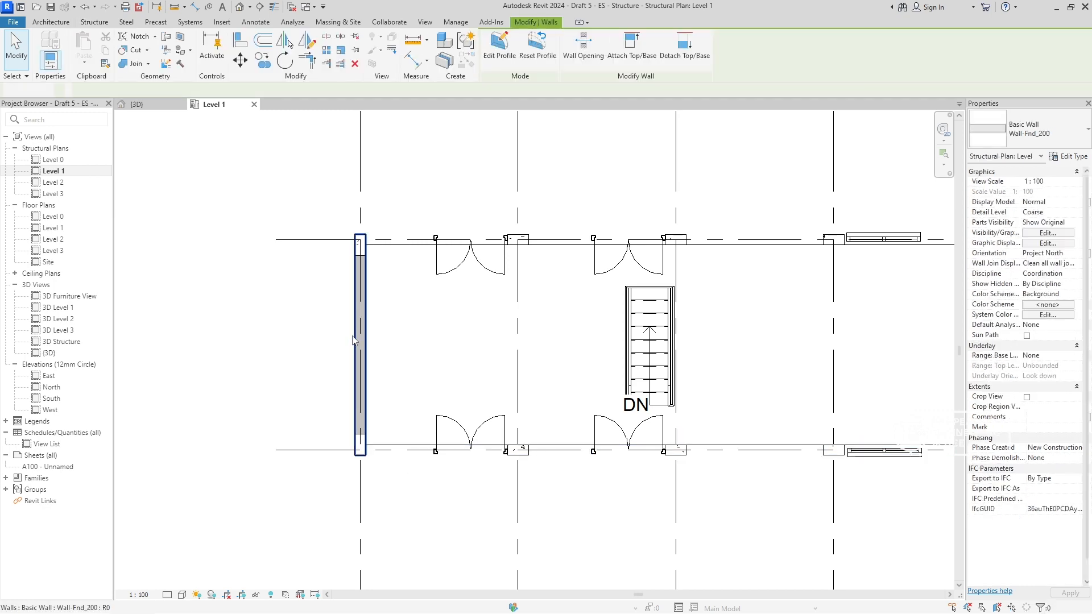
# - Hide the two end walls on grids 1 and 5 in the Level 1 structural plan
pyautogui.click(360, 377)
pyautogui.press('e')
pyautogui.press('h')
pyautogui.moveTo(656, 440); pyautogui.dragTo(475, 430, button='middle')
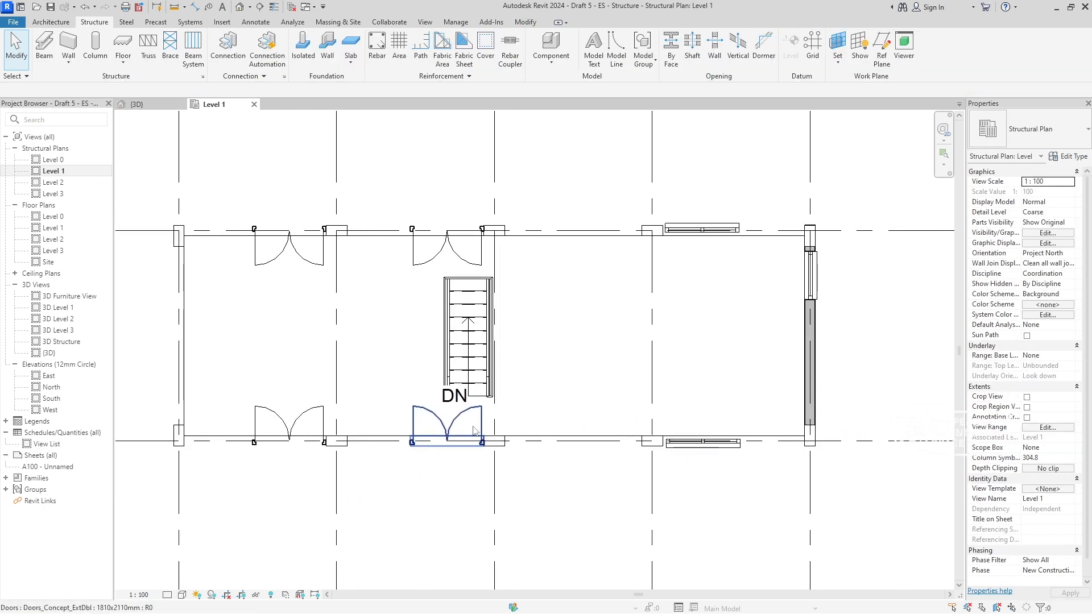
pyautogui.click(811, 339)
pyautogui.press('e')
pyautogui.press('h')
# - Hide the double doors between grids 1 and 2 on grids B and A in the structural plan
pyautogui.moveTo(565, 371); pyautogui.dragTo(736, 360, button='middle')
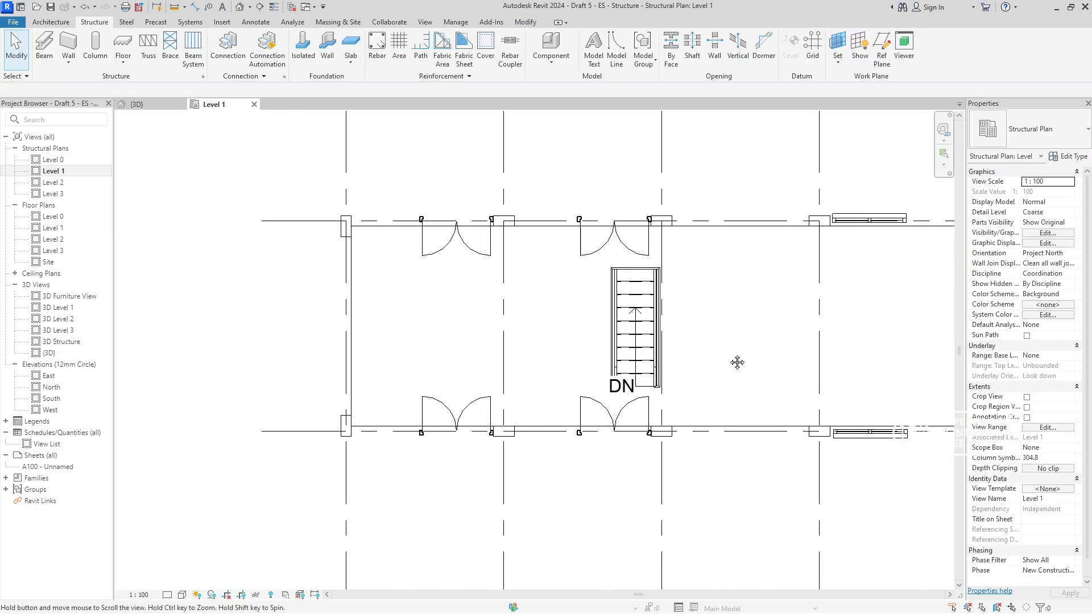
pyautogui.click(445, 255)
pyautogui.press('e')
pyautogui.press('h')
pyautogui.click(474, 404)
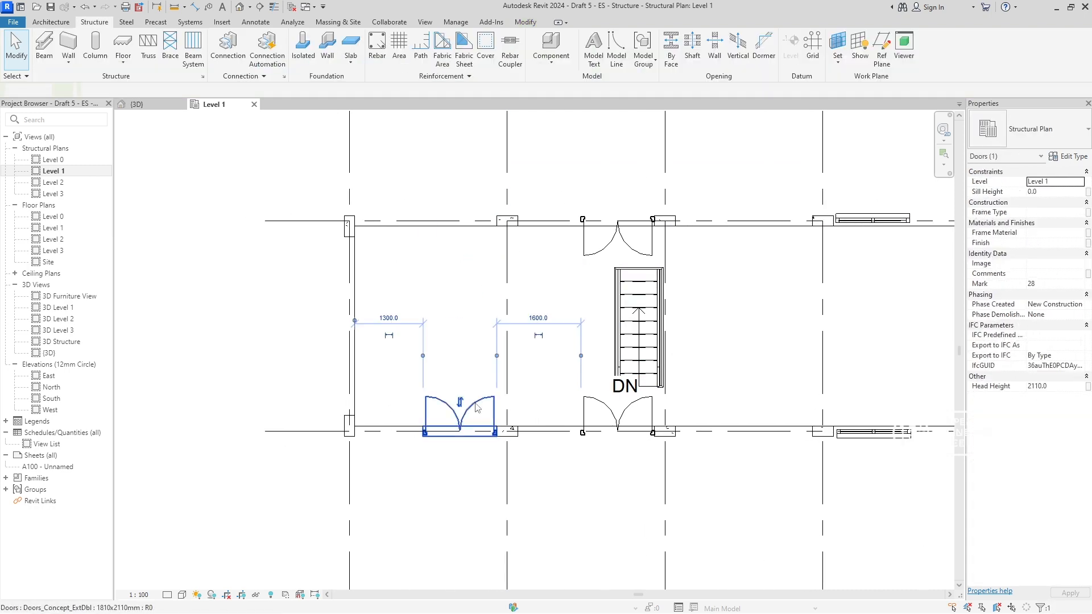
pyautogui.press('e')
pyautogui.press('h')
# - Hide the double doors between grids 2 and 3 on grids B and A in the Level 1 structural plan
pyautogui.click(597, 252)
pyautogui.press('e')
pyautogui.press('h')
pyautogui.click(580, 410)
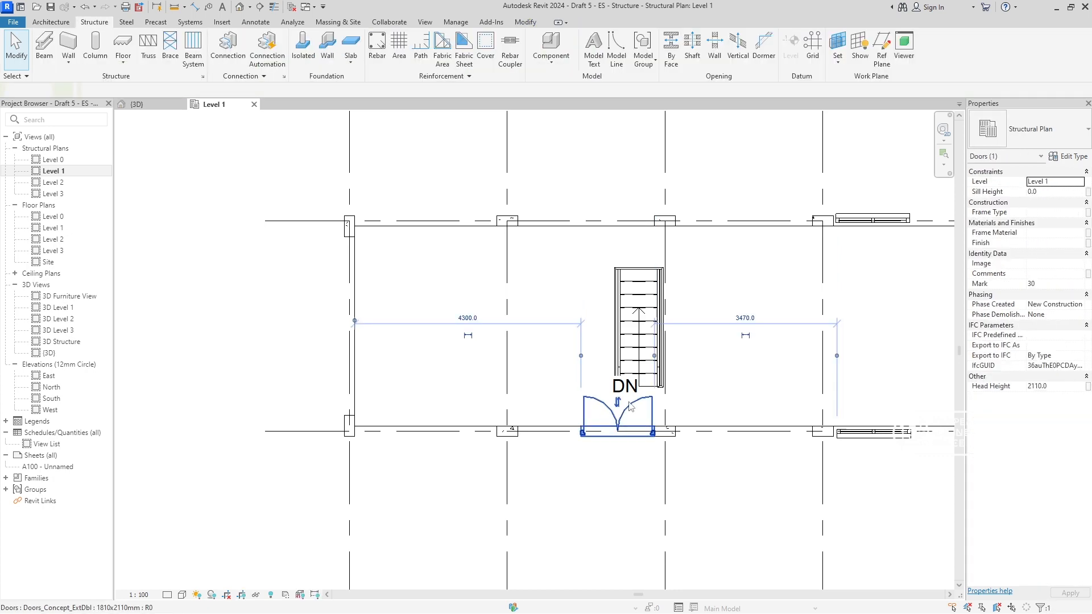
pyautogui.press('e')
pyautogui.press('h')
# - Hide the window on grid 5 and the two windows between grids 4 and 5 on grids B and A
pyautogui.moveTo(774, 320); pyautogui.dragTo(552, 316, button='middle')
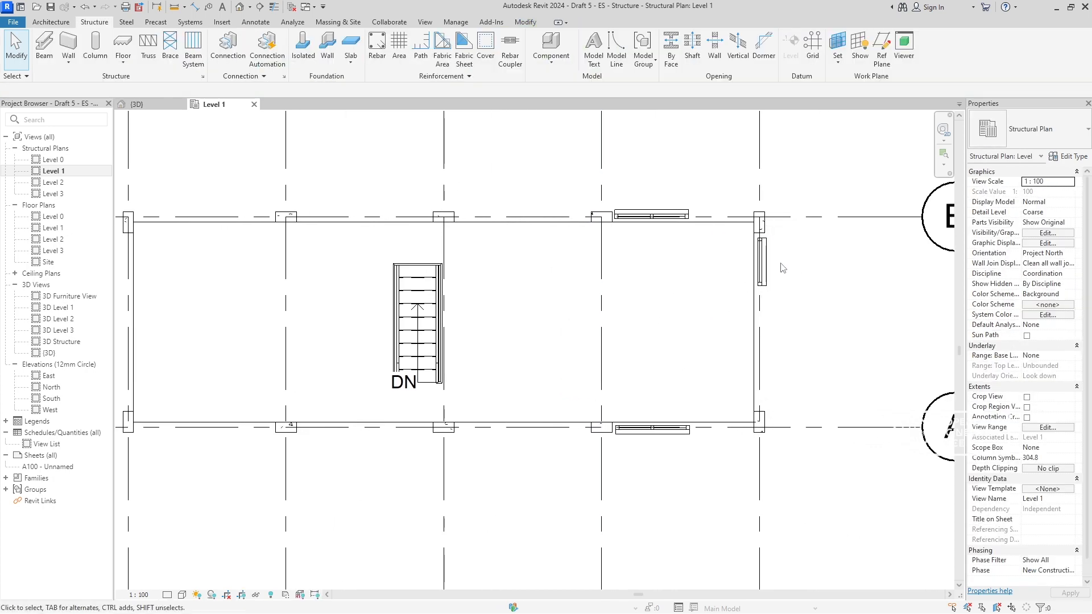
pyautogui.click(766, 271)
pyautogui.press('e')
pyautogui.press('h')
pyautogui.click(651, 215)
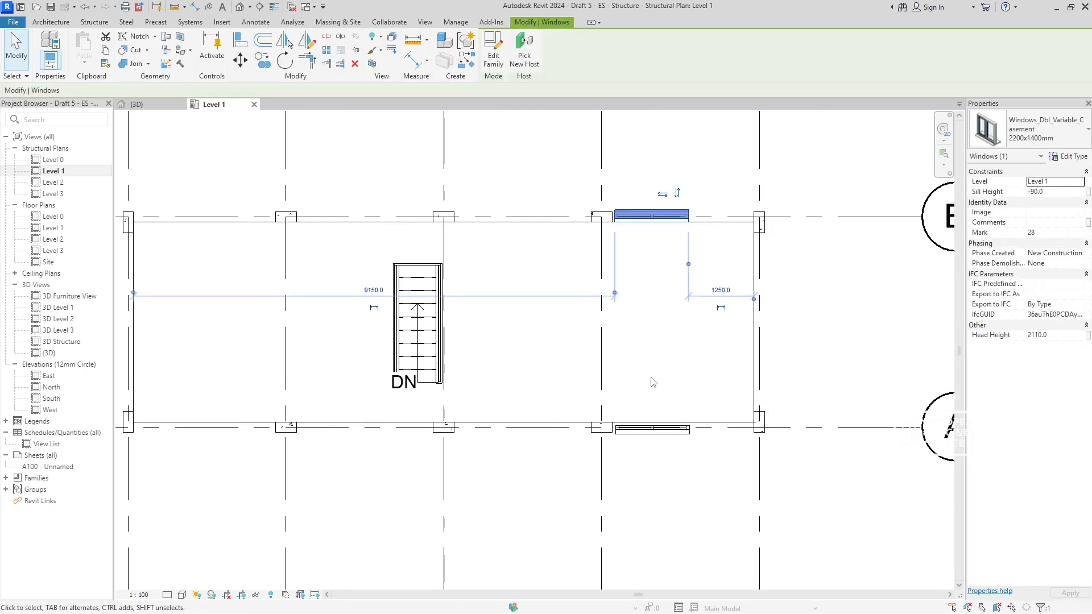
pyautogui.press('e')
pyautogui.press('h')
pyautogui.click(656, 433)
pyautogui.press('e')
pyautogui.press('h')
# - Hide the floor slab in the Level 1 structural plan
pyautogui.moveTo(331, 236); pyautogui.dragTo(541, 217, button='middle')
pyautogui.click(439, 292)
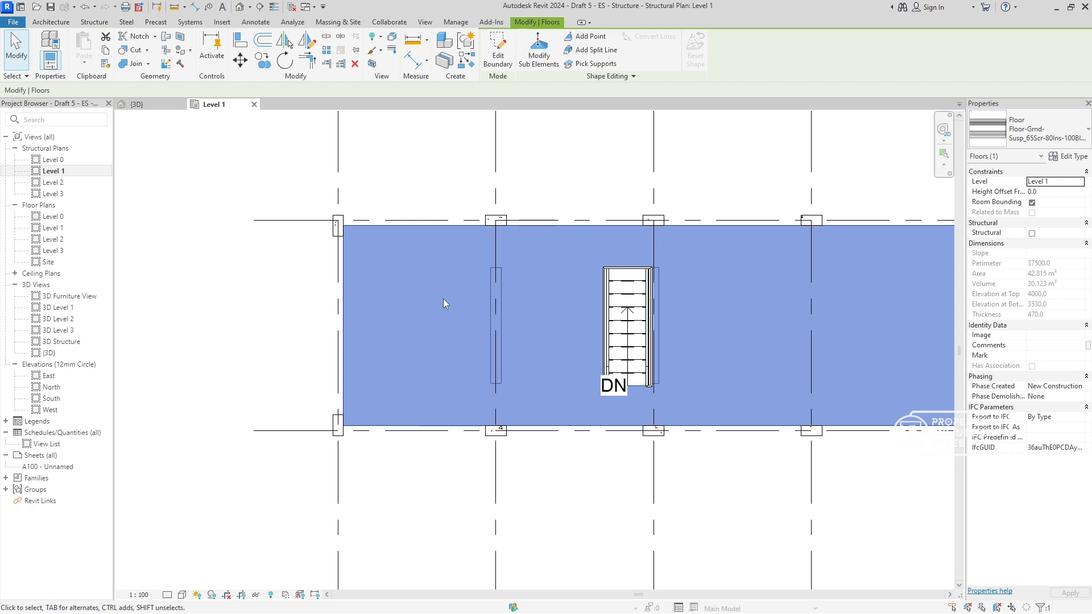
pyautogui.press('Escape')
pyautogui.scroll(-2, 421, 273)
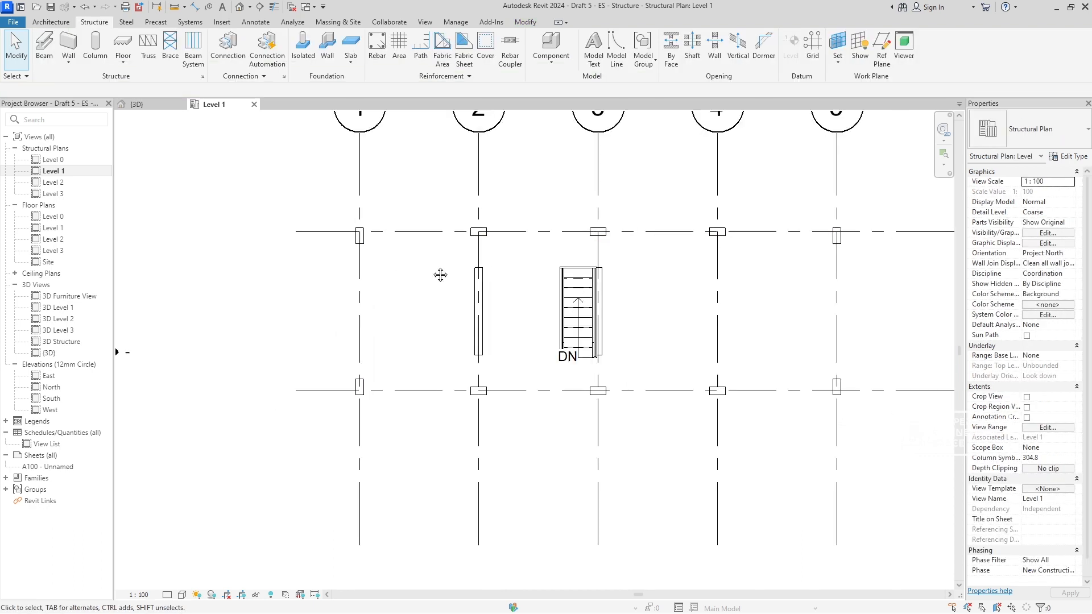
# - Place a Concrete - Rectangular Beam of type 200 x 400mm along grid B between the columns on grids 1 and 2
pyautogui.moveTo(450, 324); pyautogui.dragTo(444, 311, button='middle')
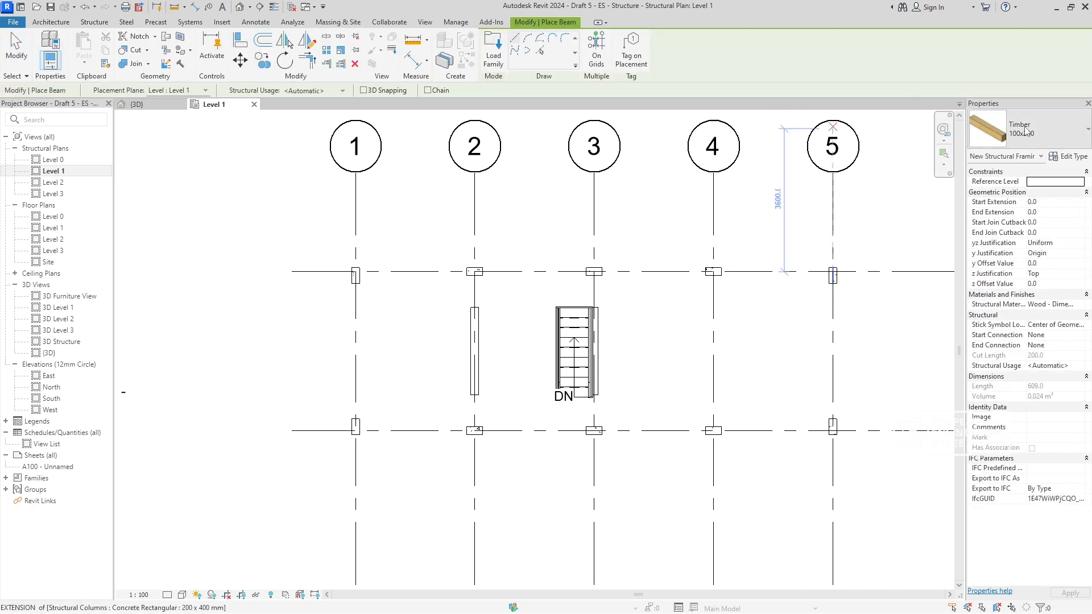
pyautogui.click(1031, 130)
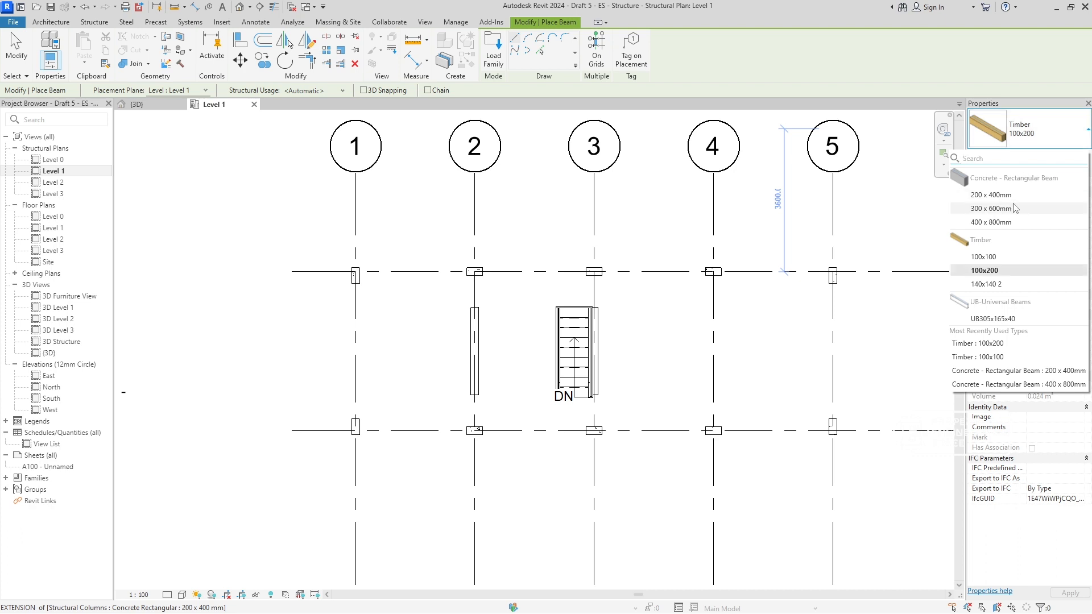
pyautogui.click(991, 195)
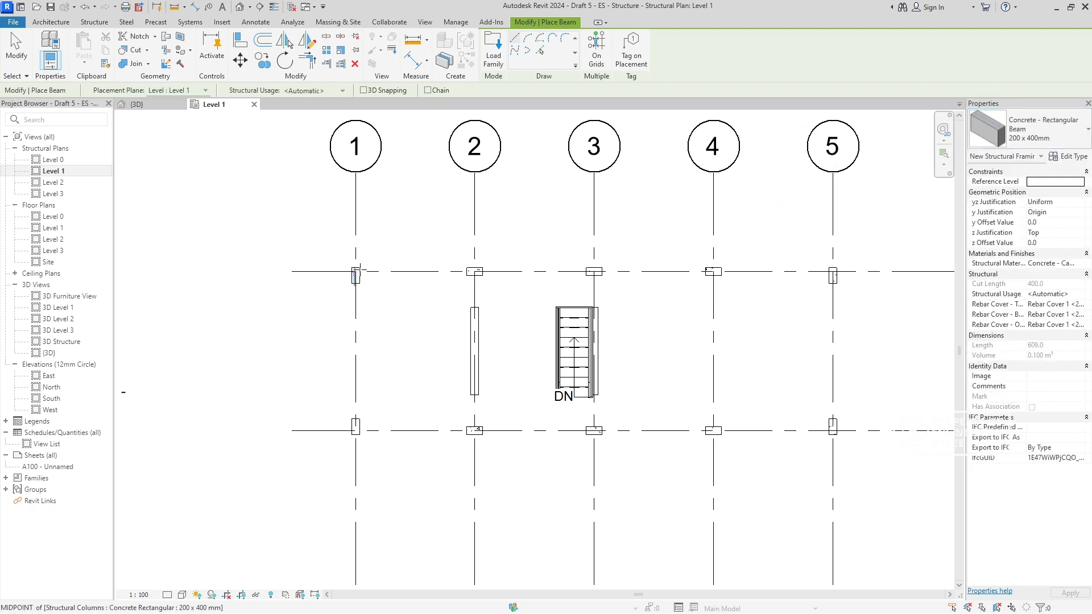
pyautogui.scroll(5, 359, 270)
pyautogui.click(345, 276)
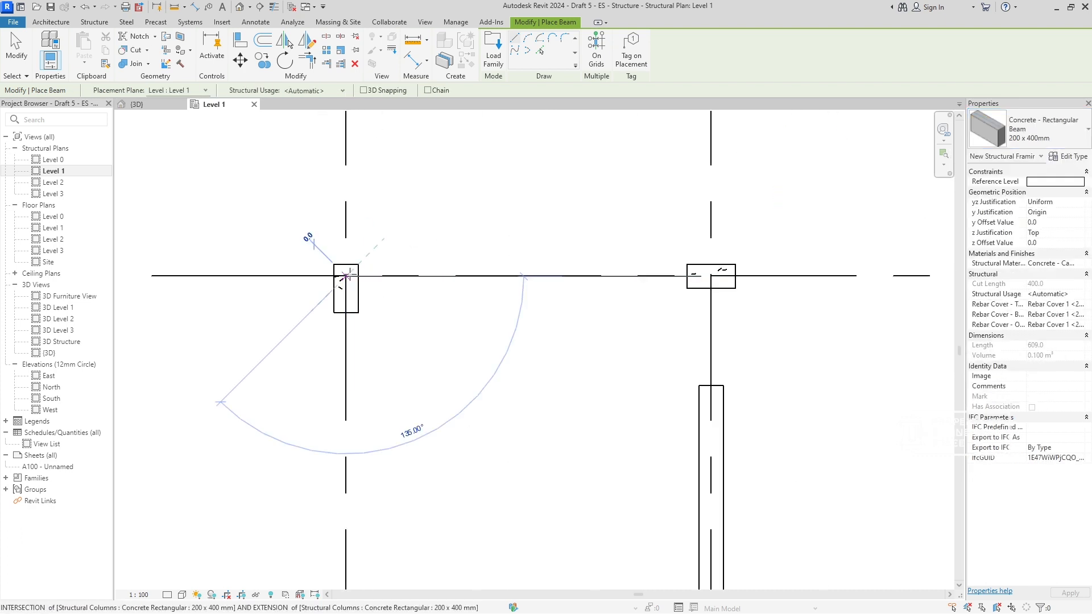
pyautogui.click(710, 276)
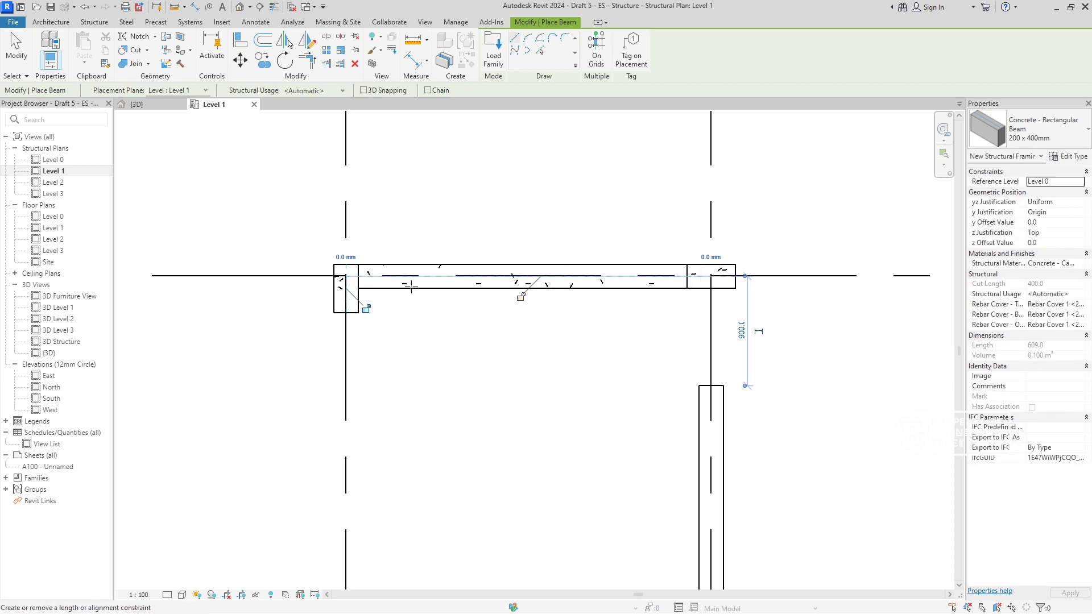
# - Place a 200 x 400 mm concrete beam along grid 1 from the grid B column to the grid A column
pyautogui.click(346, 277)
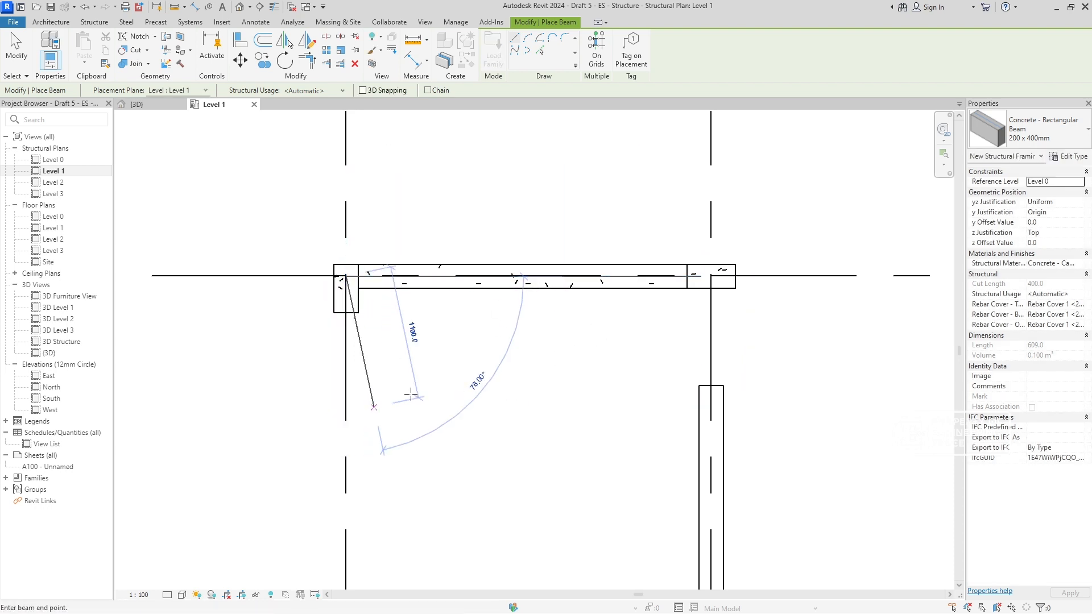
pyautogui.scroll(-2, 398, 392)
pyautogui.moveTo(408, 402); pyautogui.dragTo(442, 193, button='middle')
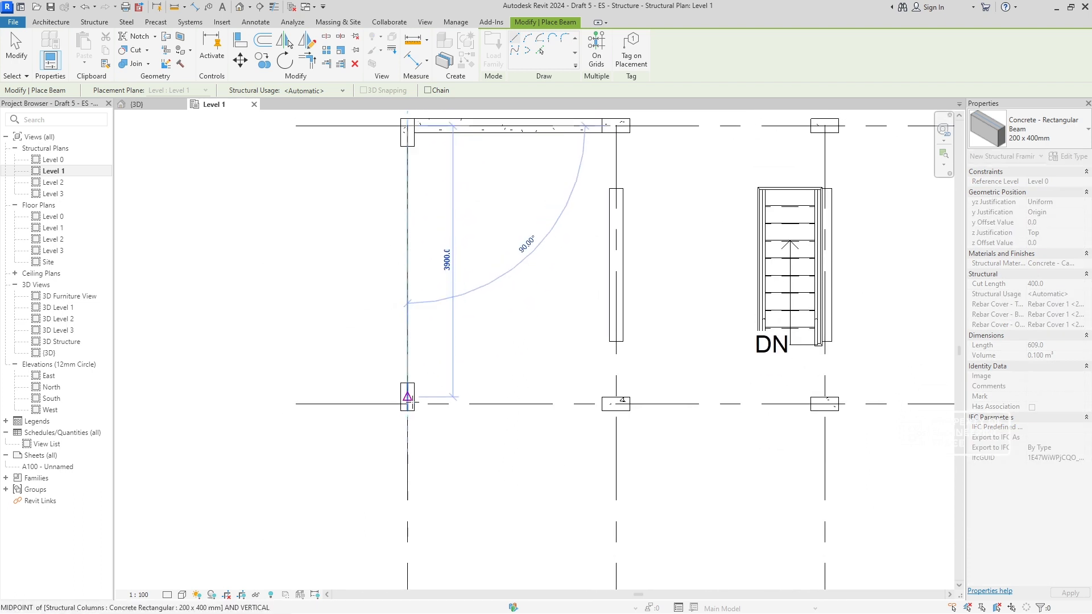
pyautogui.scroll(5, 402, 395)
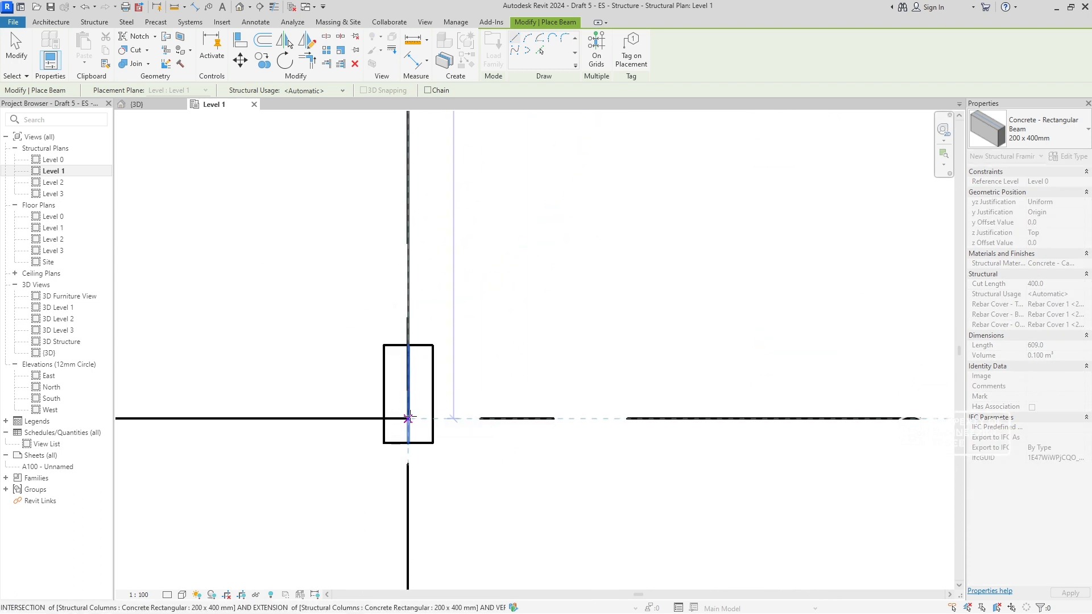
pyautogui.scroll(-3, 408, 418)
pyautogui.click(409, 418)
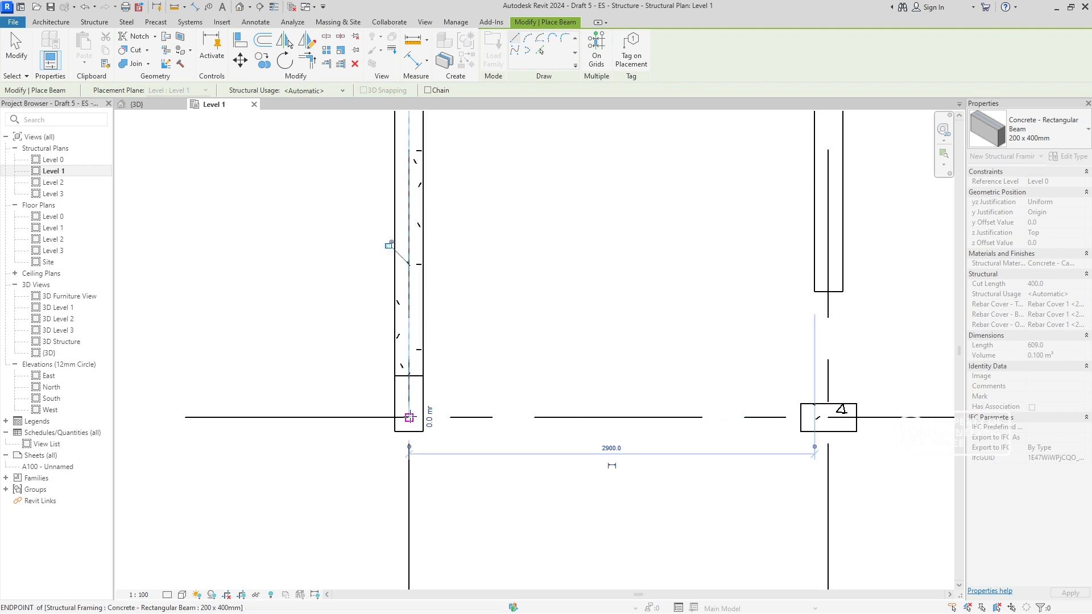
pyautogui.scroll(-3, 533, 378)
pyautogui.moveTo(544, 329); pyautogui.dragTo(521, 412, button='middle')
pyautogui.press('Escape')
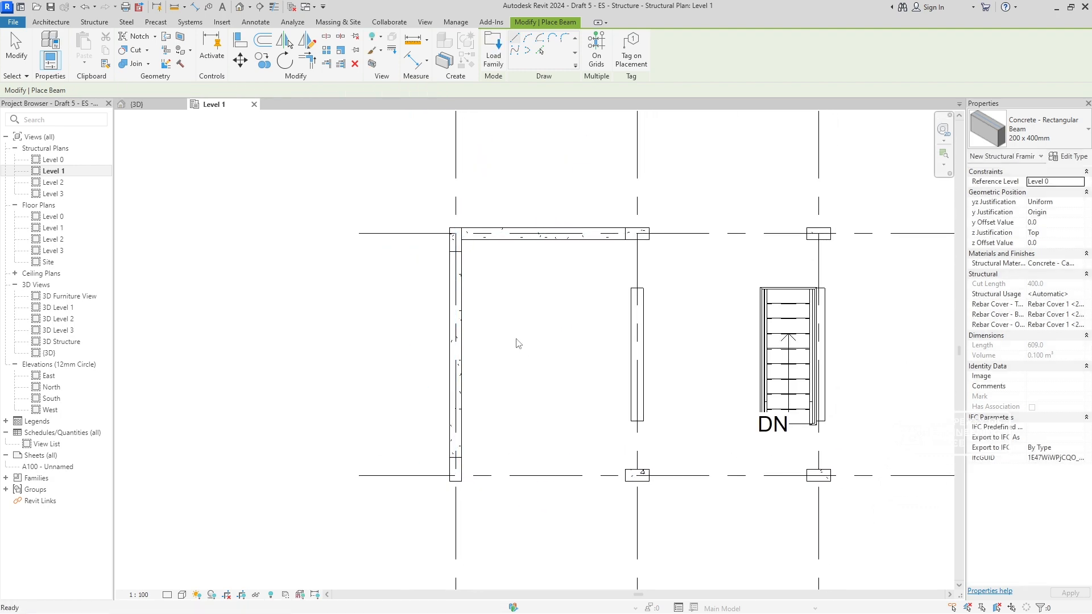
# - Copy the grid 1 beam onto grid 5
pyautogui.click(460, 323)
pyautogui.scroll(-3, 466, 363)
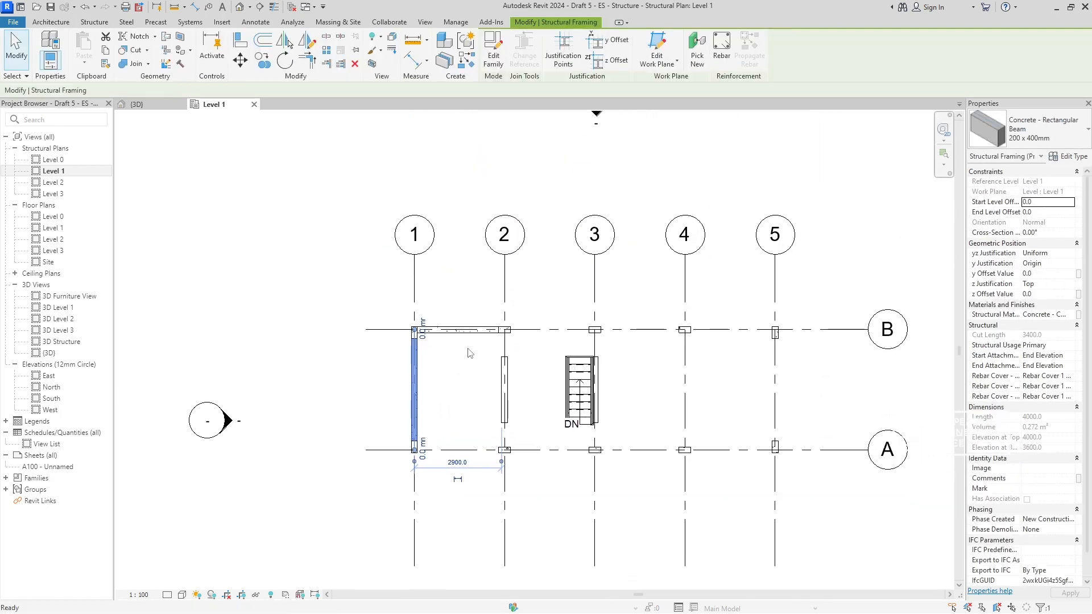
pyautogui.press('c')
pyautogui.press('o')
pyautogui.click(416, 257)
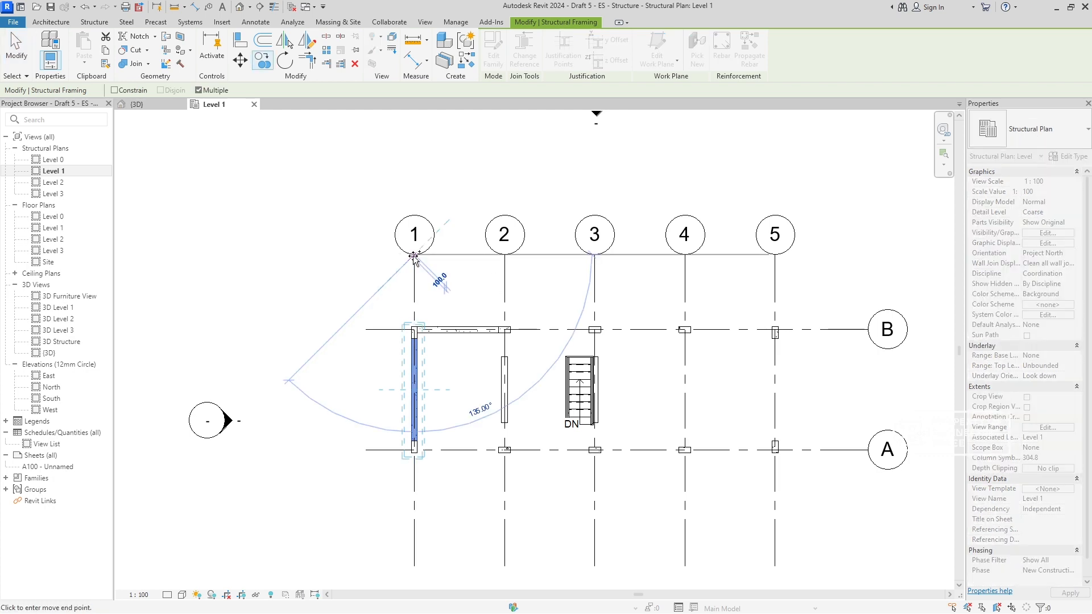
pyautogui.click(774, 255)
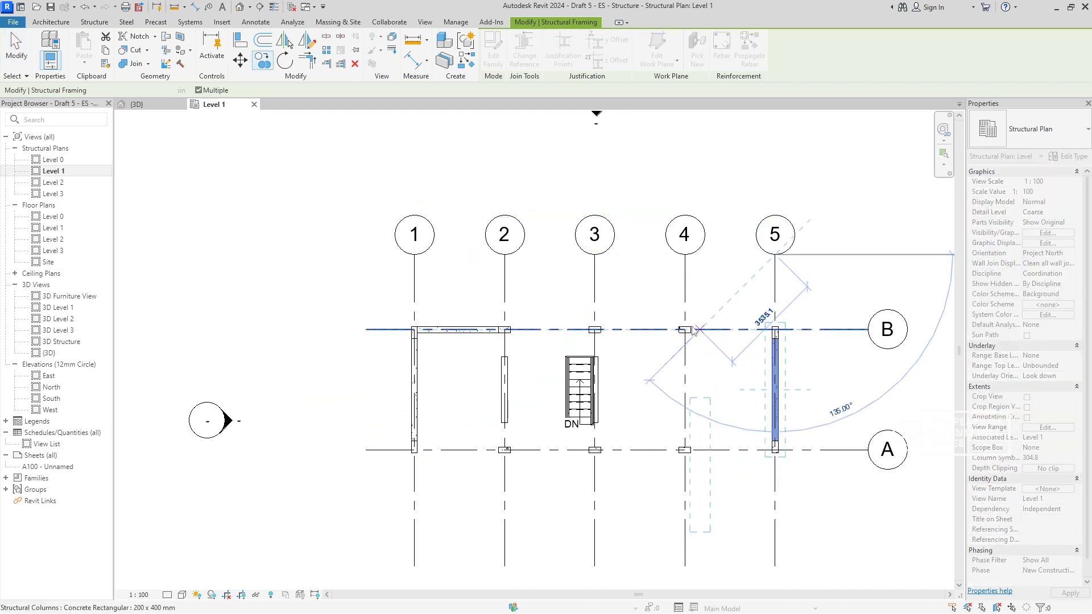
pyautogui.press('Escape')
pyautogui.press('Escape')
# - Copy the grid B beam between grids 1 and 2 into the three remaining bays up to grid 5
pyautogui.click(449, 340)
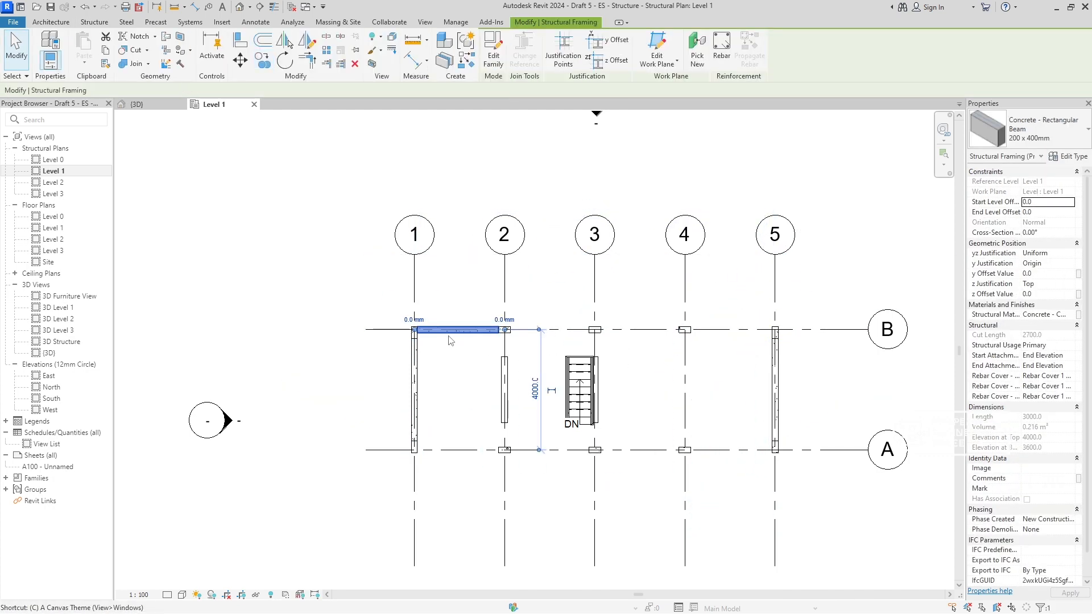
pyautogui.press('c')
pyautogui.press('o')
pyautogui.click(414, 255)
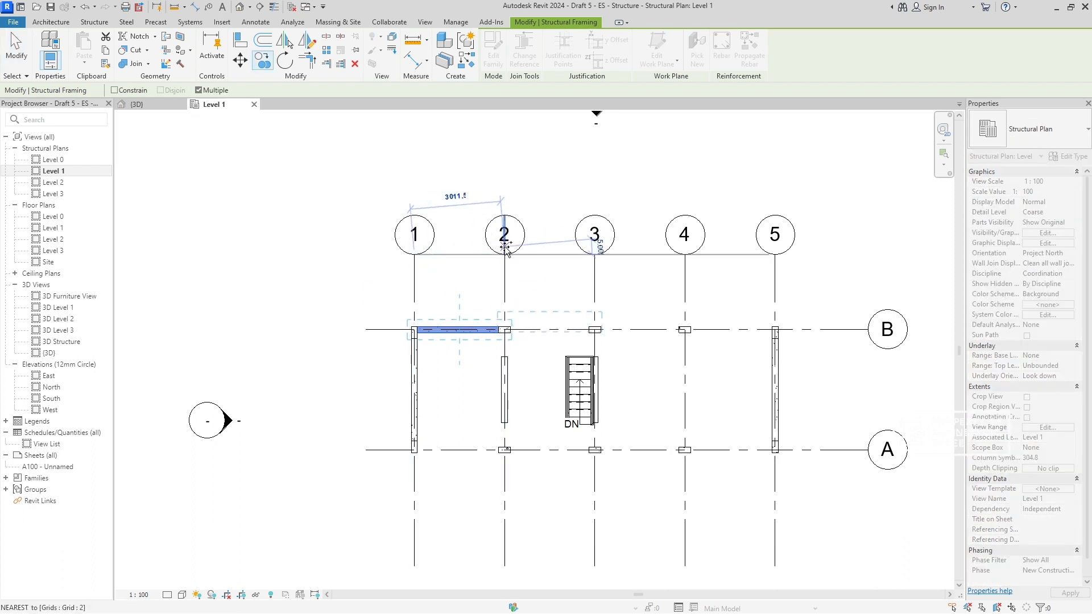
pyautogui.click(504, 255)
pyautogui.click(595, 255)
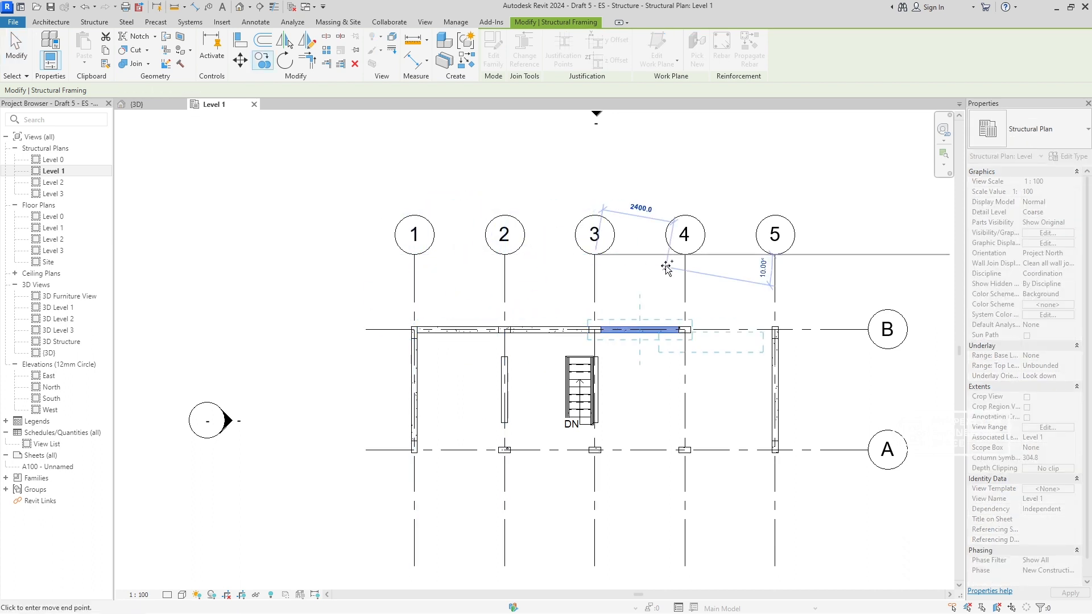
pyautogui.click(684, 254)
pyautogui.press('Escape')
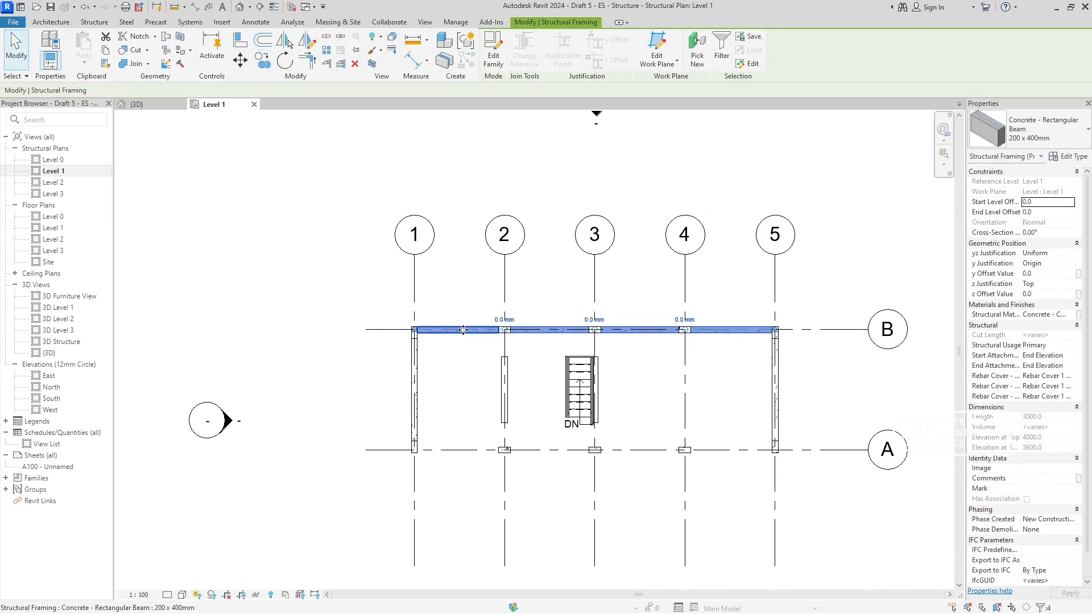
# - Copy the four beams on grid B onto grid A
pyautogui.press('o')
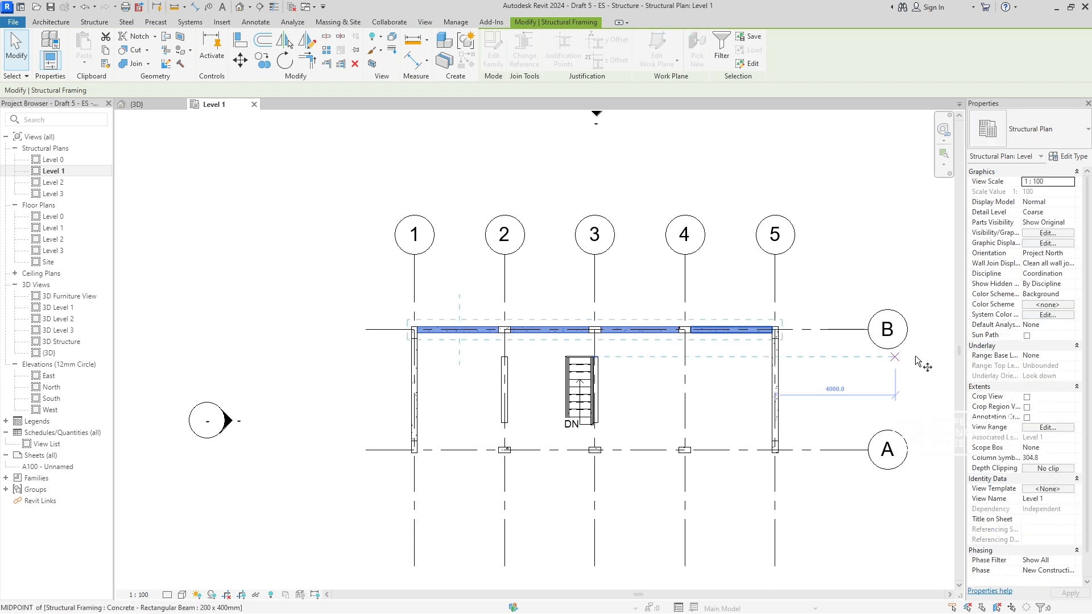
pyautogui.click(872, 334)
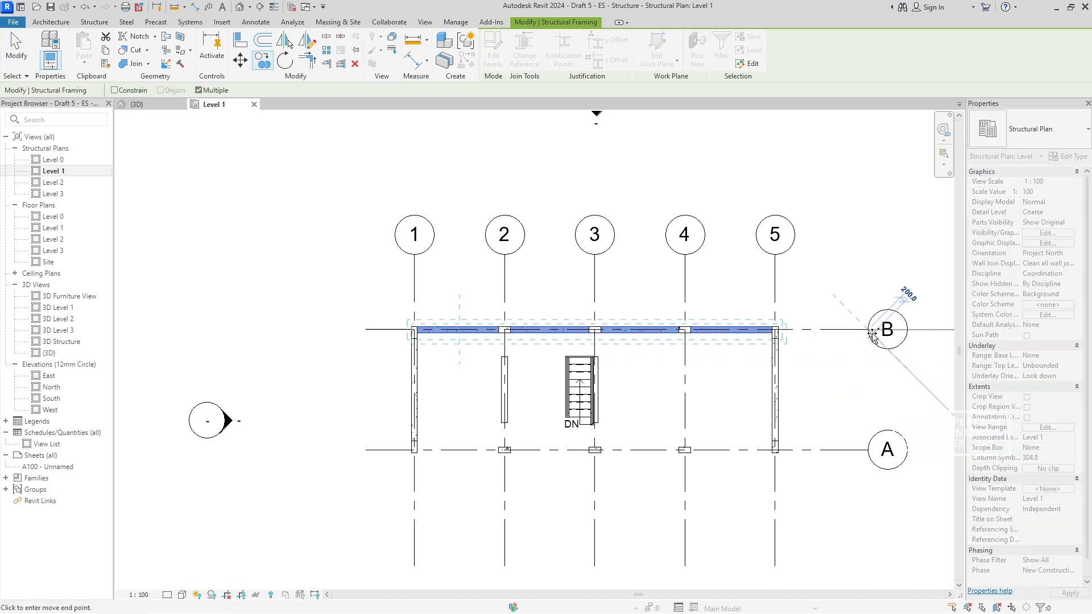
pyautogui.click(868, 450)
pyautogui.press('Escape')
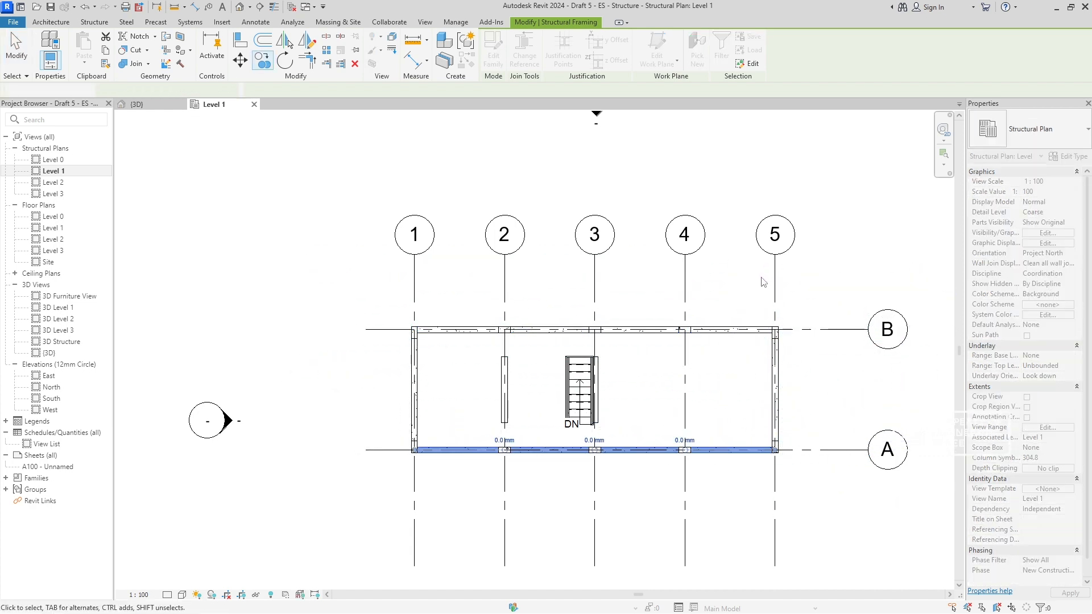
pyautogui.press('Escape')
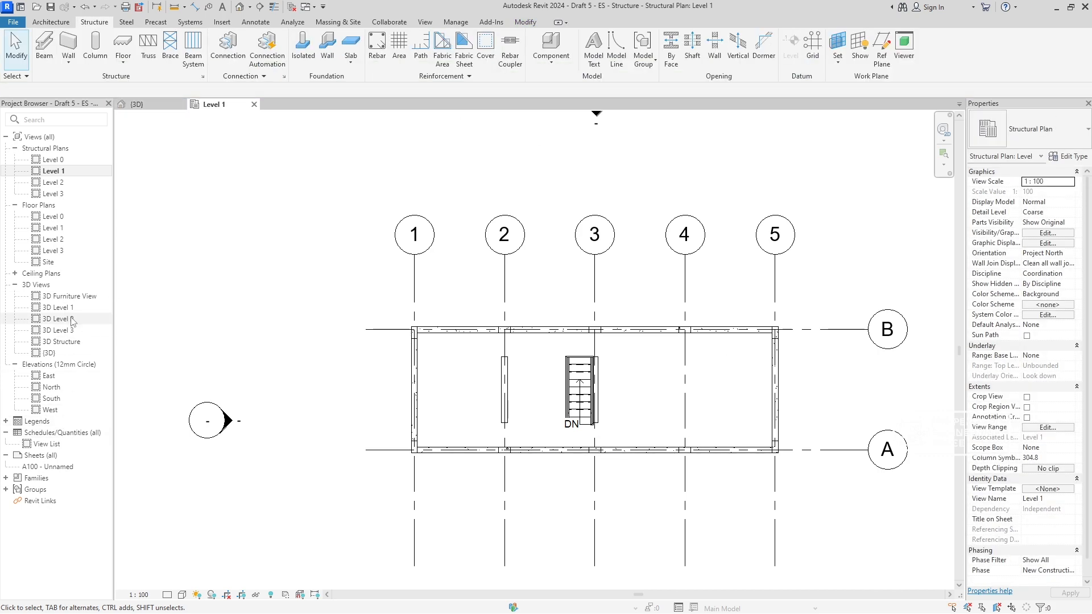
# - Open the 3D Structure view and hide the windows in it
pyautogui.doubleClick(67, 342)
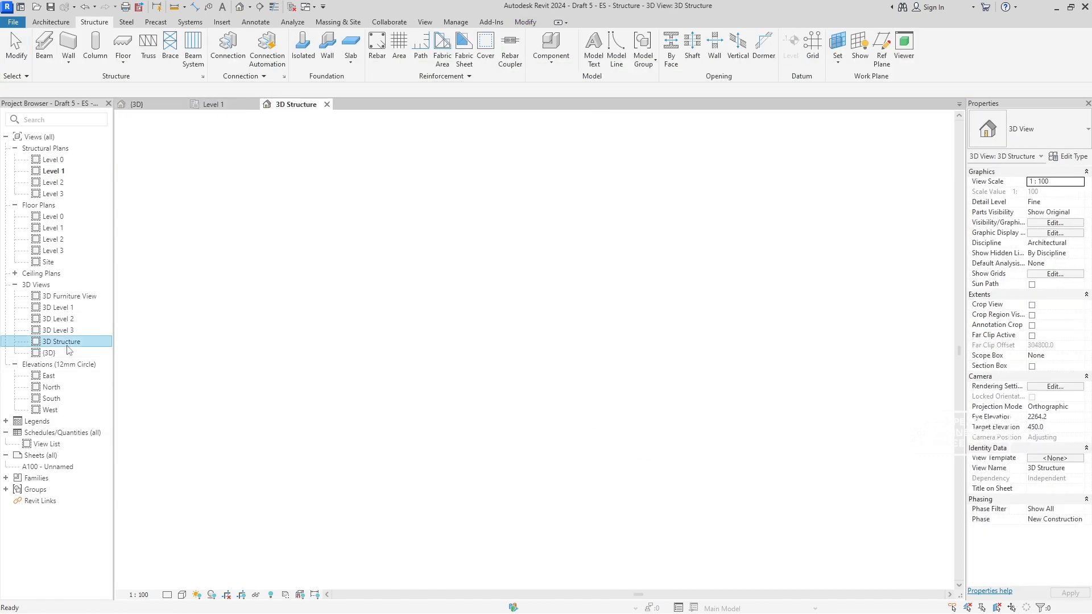
pyautogui.scroll(5, 468, 429)
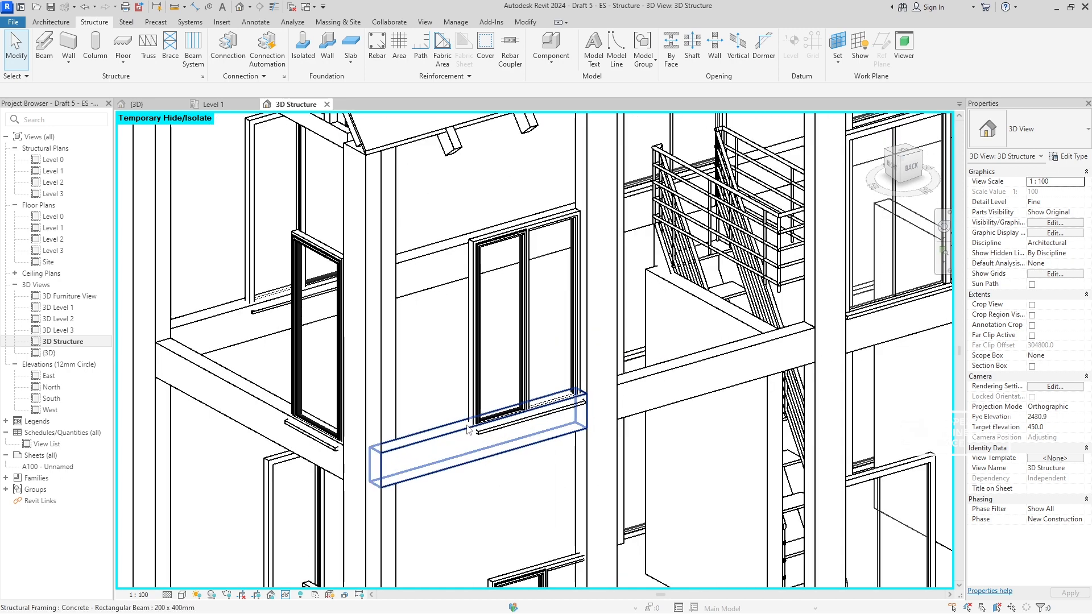
pyautogui.moveTo(466, 426); pyautogui.dragTo(586, 340, button='middle')
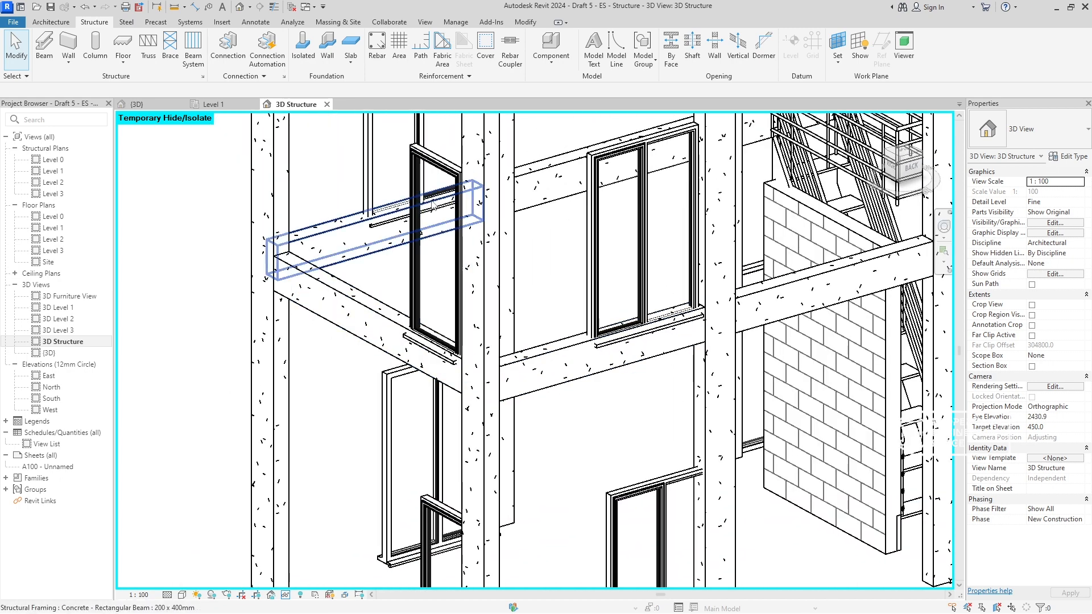
pyautogui.click(432, 206)
pyautogui.press('Delete')
pyautogui.rightClick(413, 203)
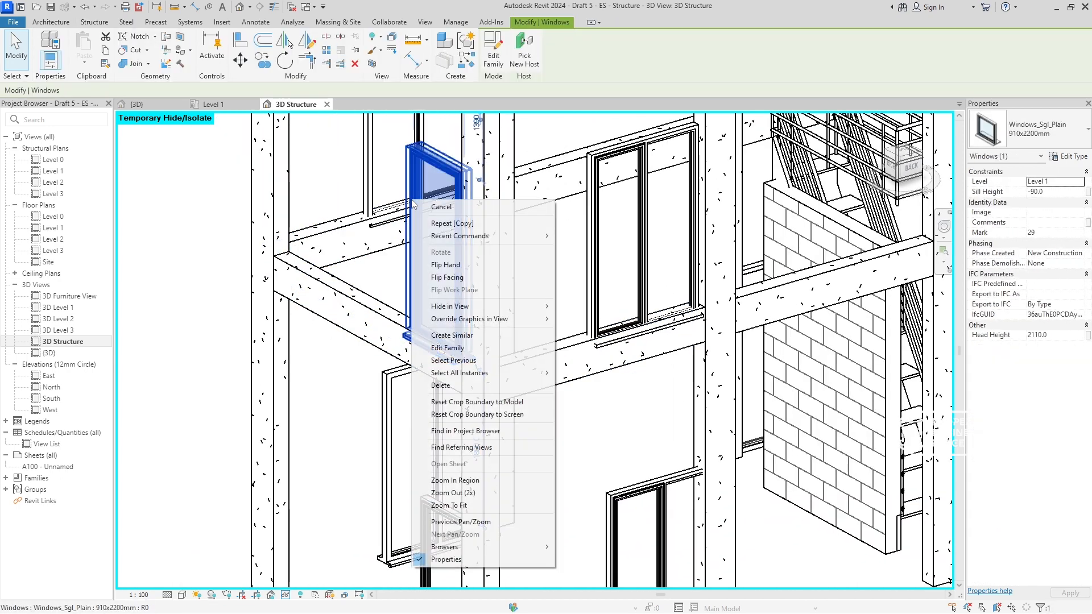
pyautogui.moveTo(525, 307)
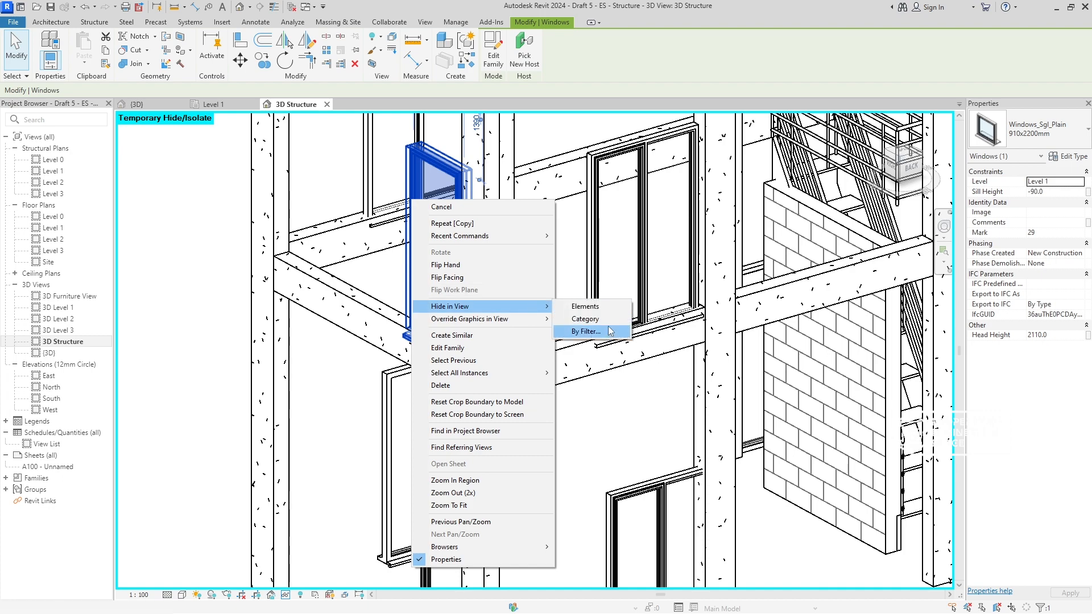
pyautogui.keyDown('shift'); pyautogui.moveTo(842, 370); pyautogui.dragTo(580, 335, button='middle'); pyautogui.keyUp('shift')
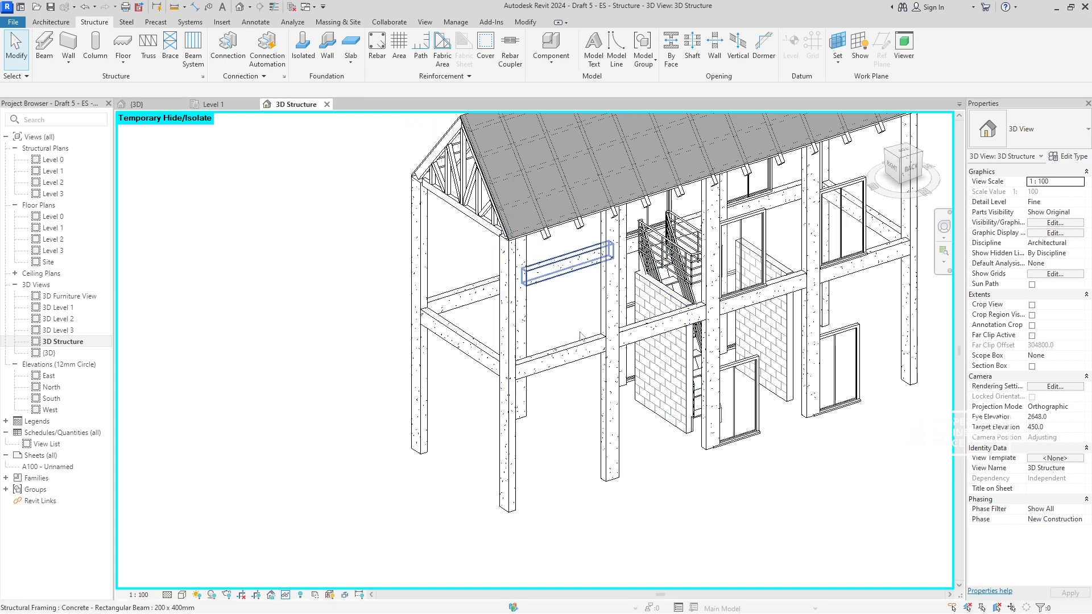
# - Return to the Level 1 structural plan and remove the Wall-Fnd_200 wall on grid 2 from it
pyautogui.click(210, 105)
pyautogui.scroll(5, 565, 377)
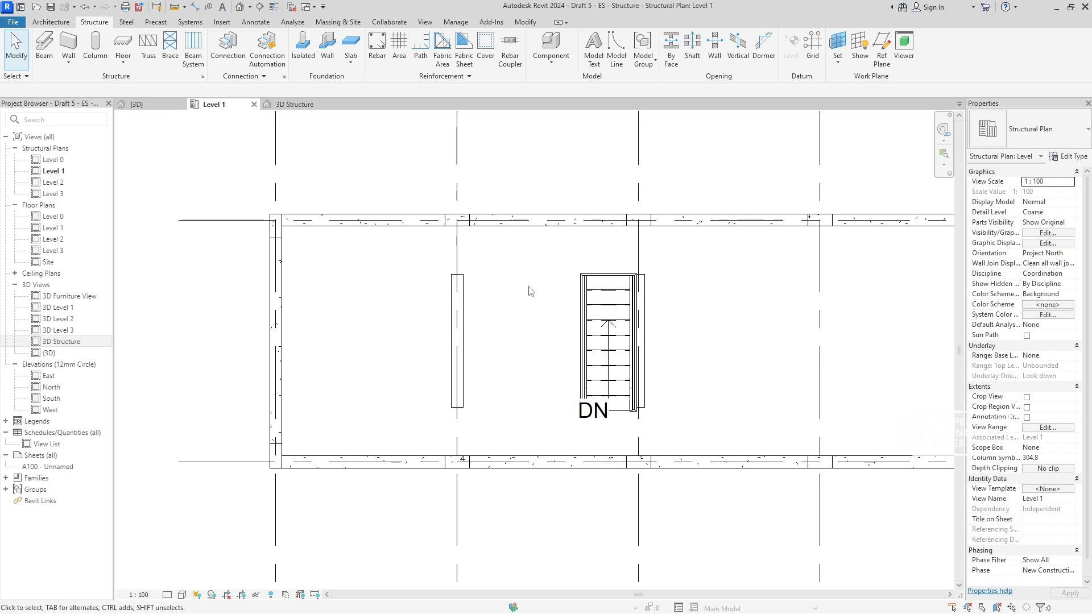
pyautogui.click(458, 341)
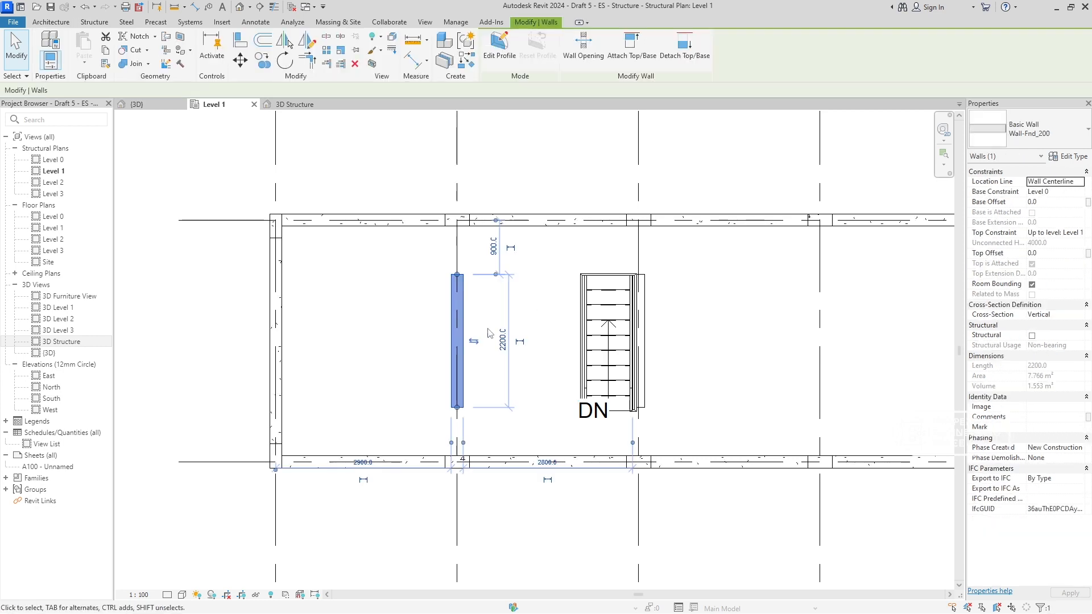
pyautogui.press('Delete')
pyautogui.moveTo(731, 338); pyautogui.dragTo(709, 348, button='middle')
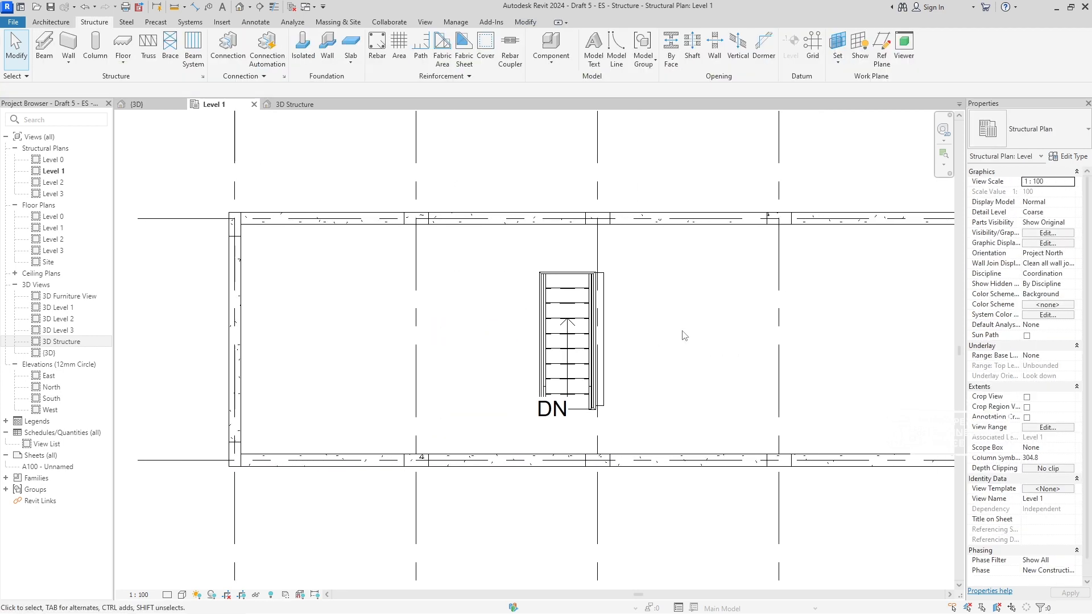
# - Undo the last wall removal and draw 200 x 400 mm concrete beams along grids 2 and 3 between grids A and B
pyautogui.hotkey('ctrl', 'z')
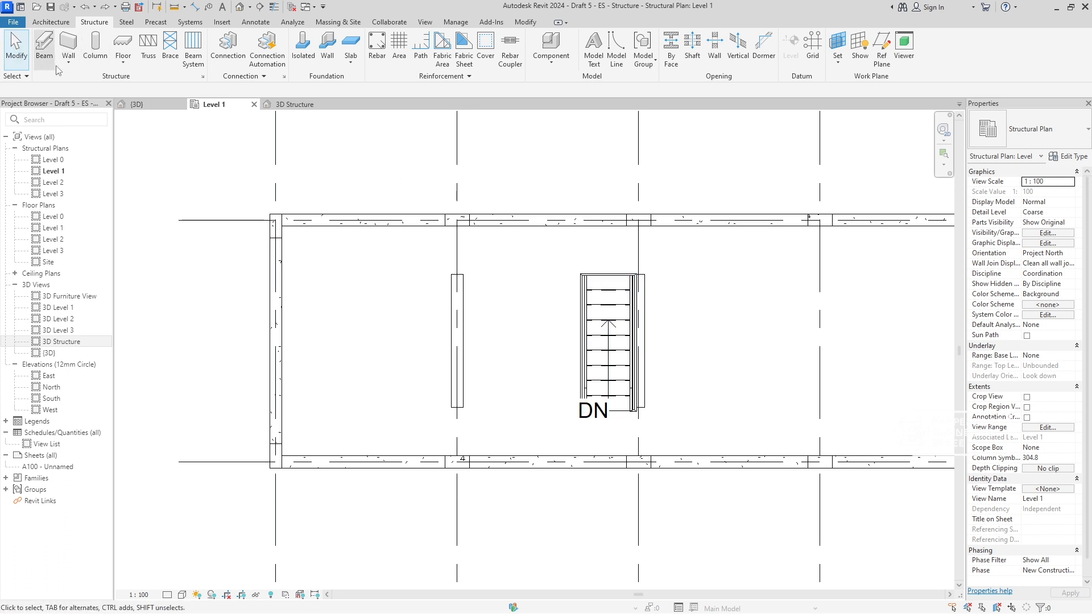
pyautogui.click(44, 49)
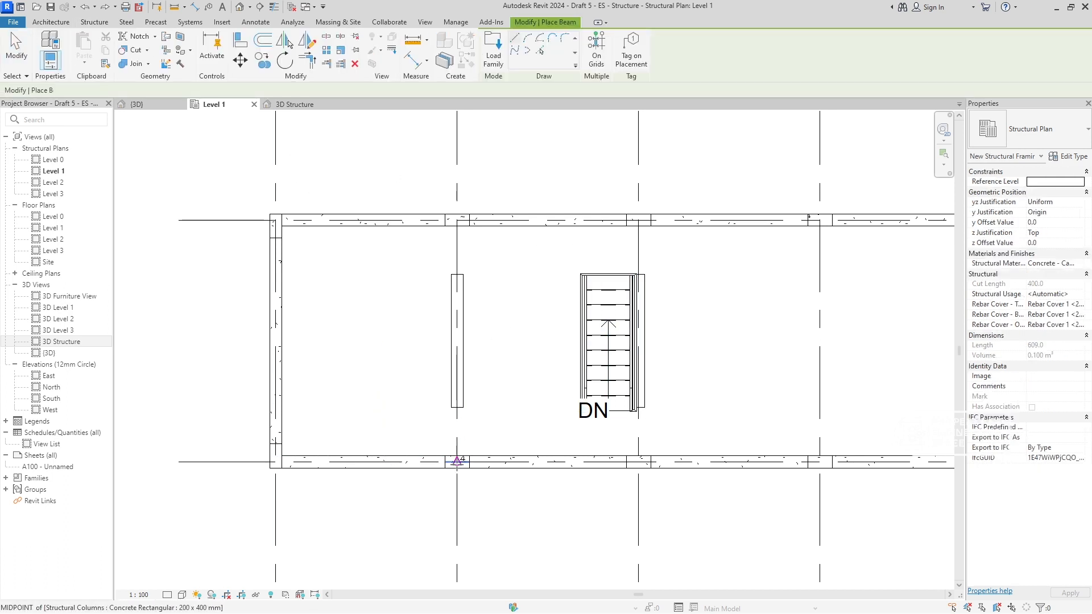
pyautogui.click(458, 460)
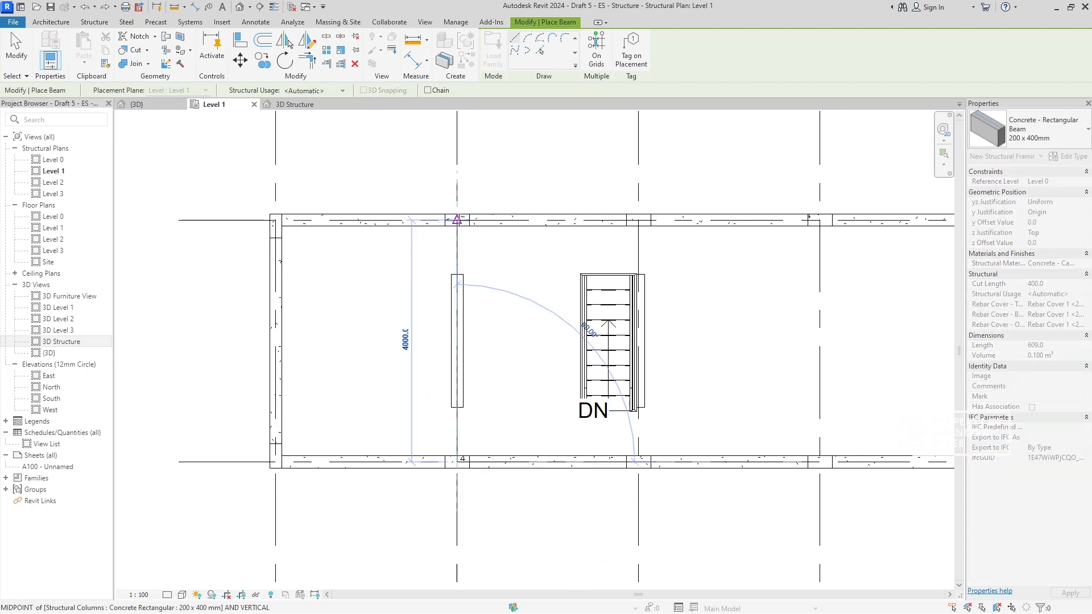
pyautogui.click(457, 219)
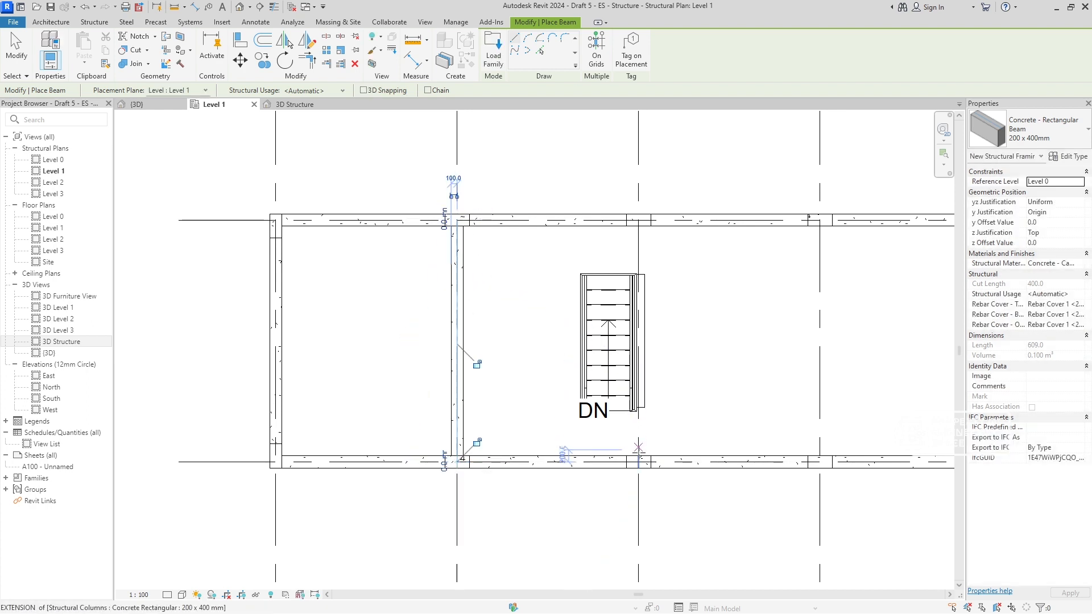
pyautogui.click(638, 460)
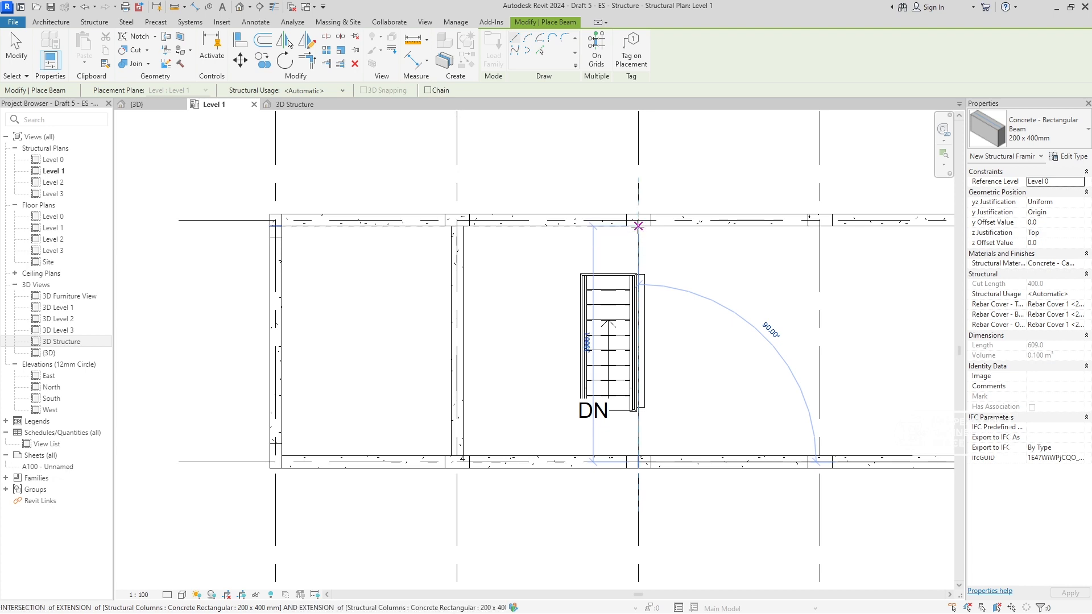
pyautogui.click(638, 219)
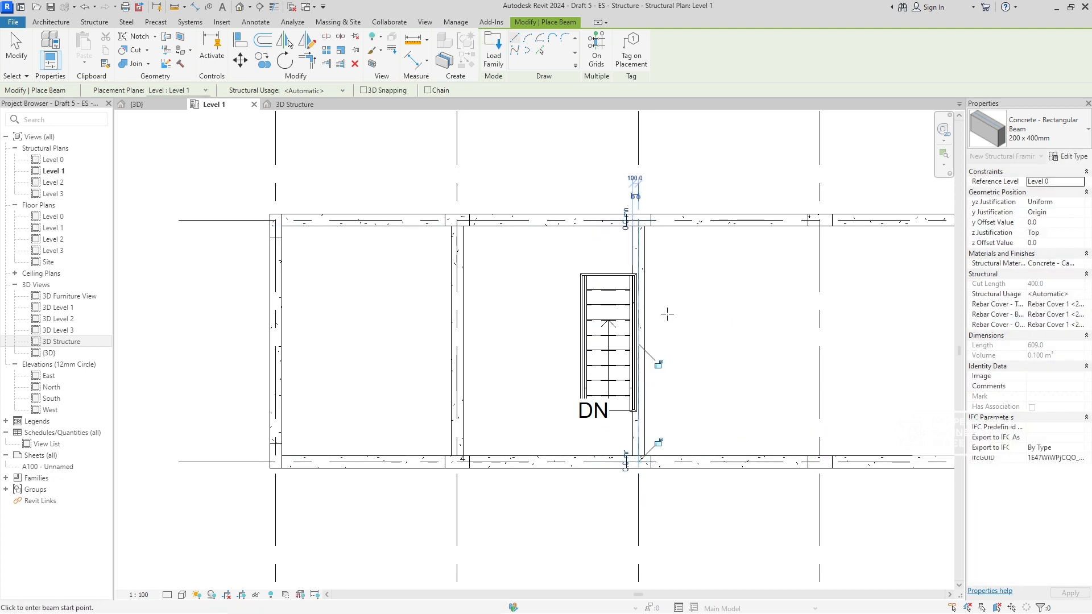
pyautogui.press('Escape')
pyautogui.press('Escape')
# - Copy the grid 2 cross beam onto grid 4
pyautogui.click(461, 282)
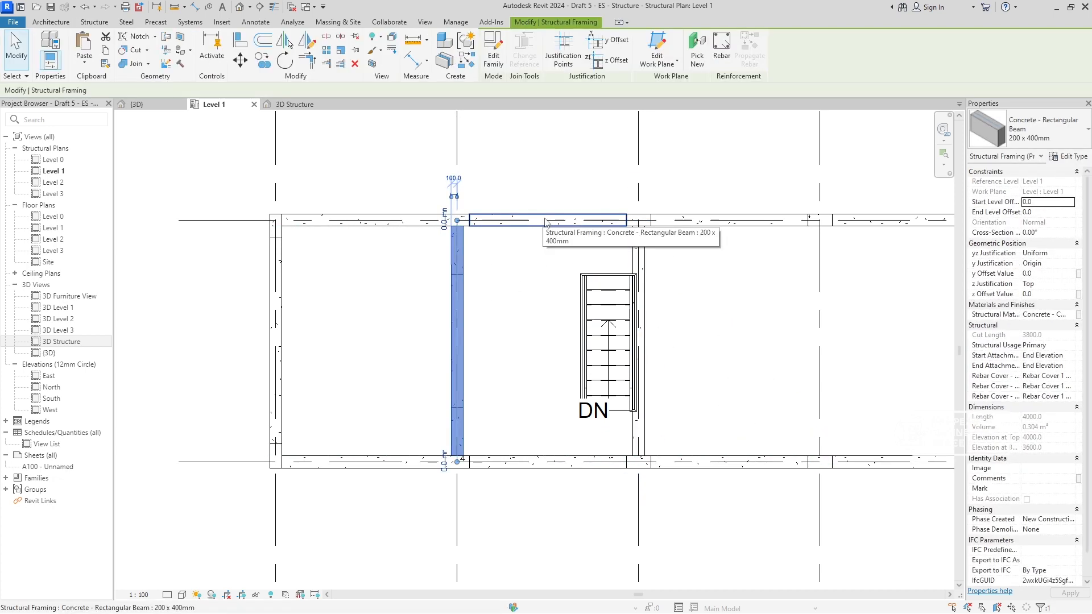
pyautogui.moveTo(536, 216); pyautogui.dragTo(532, 379, button='middle')
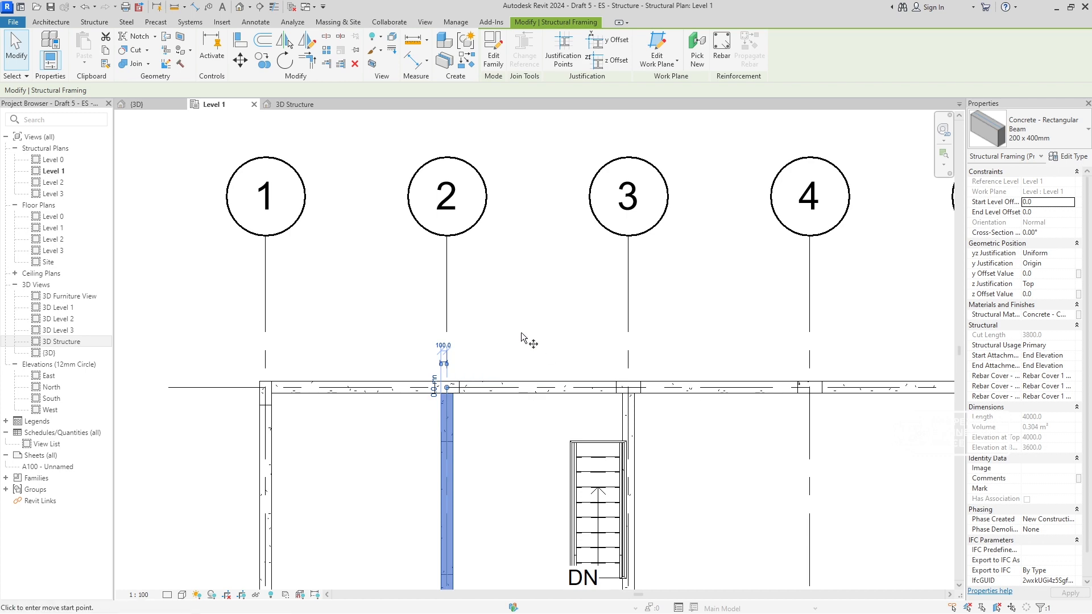
pyautogui.press('c')
pyautogui.press('o')
pyautogui.click(447, 236)
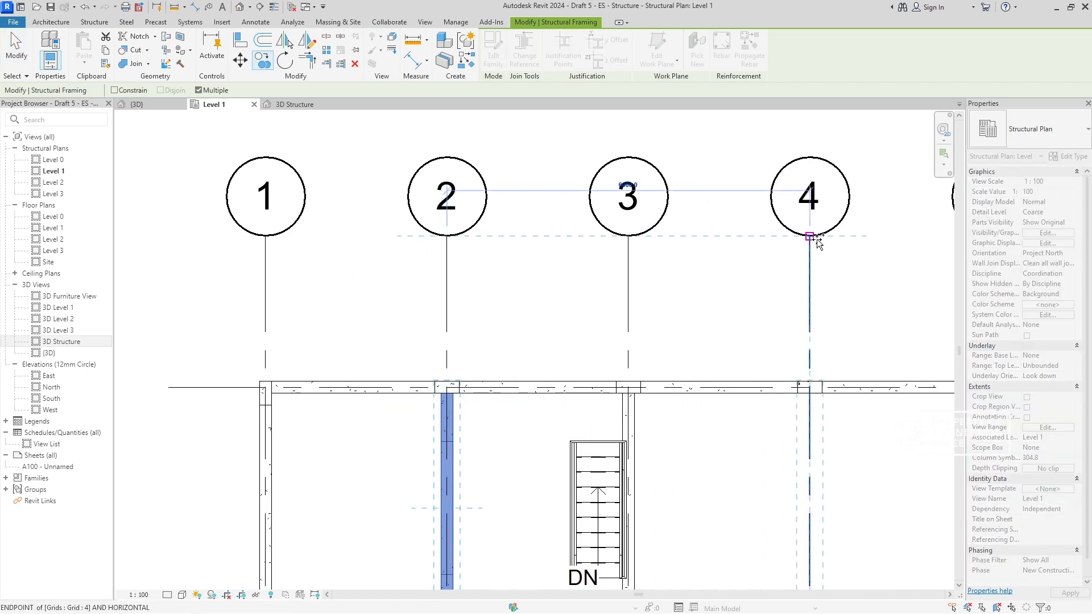
pyautogui.moveTo(817, 242); pyautogui.dragTo(555, 212, button='middle')
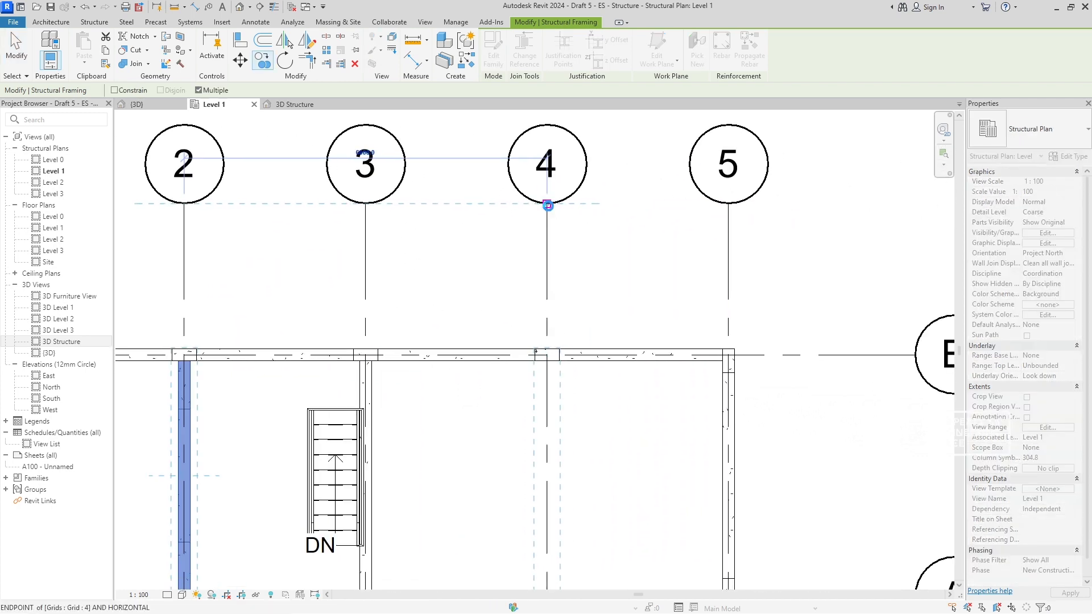
pyautogui.click(548, 205)
pyautogui.press('Escape')
pyautogui.press('Escape')
# - Inspect the Level 1 beams and the column tops under the roof in the 3D Structure view
pyautogui.hotkey('ctrl', 'Tab')
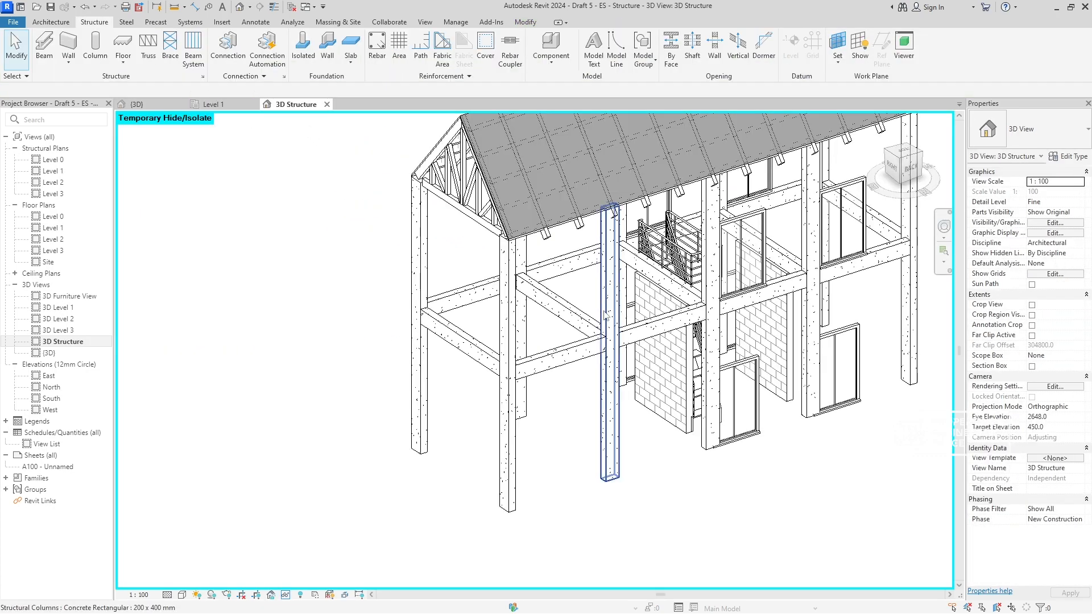
pyautogui.keyDown('shift'); pyautogui.moveTo(605, 314); pyautogui.dragTo(645, 332, button='middle'); pyautogui.keyUp('shift')
pyautogui.scroll(2, 614, 316)
pyautogui.scroll(3, 423, 204)
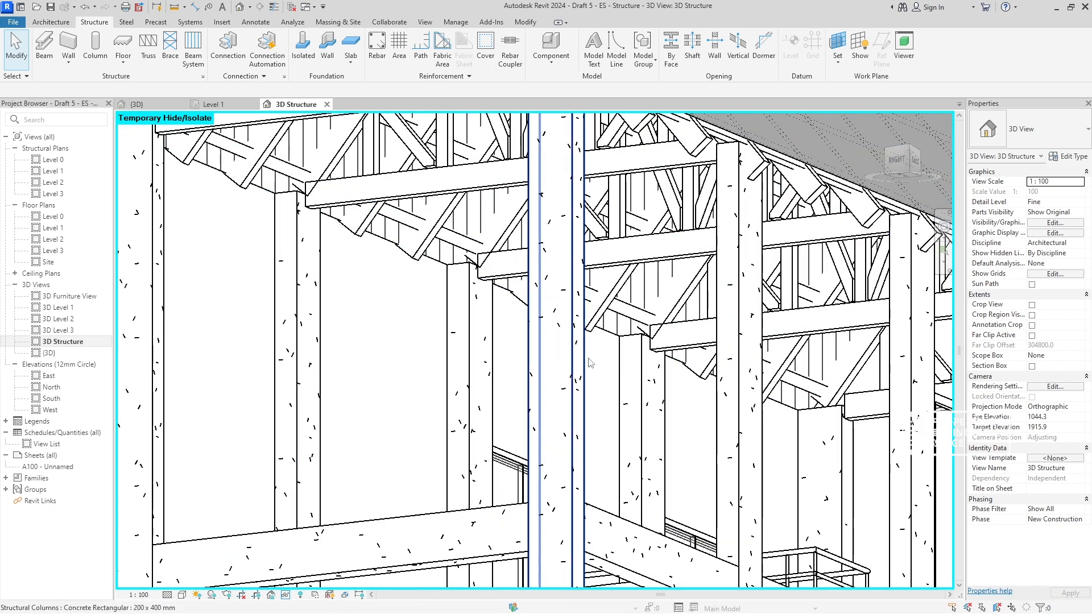
pyautogui.scroll(-5, 590, 362)
pyautogui.keyDown('shift'); pyautogui.moveTo(590, 362); pyautogui.dragTo(623, 436, button='middle'); pyautogui.keyUp('shift')
# - Copy all the beams on grids A, B and 1 to 5 in the Level 1 structural plan to the clipboard
pyautogui.click(218, 108)
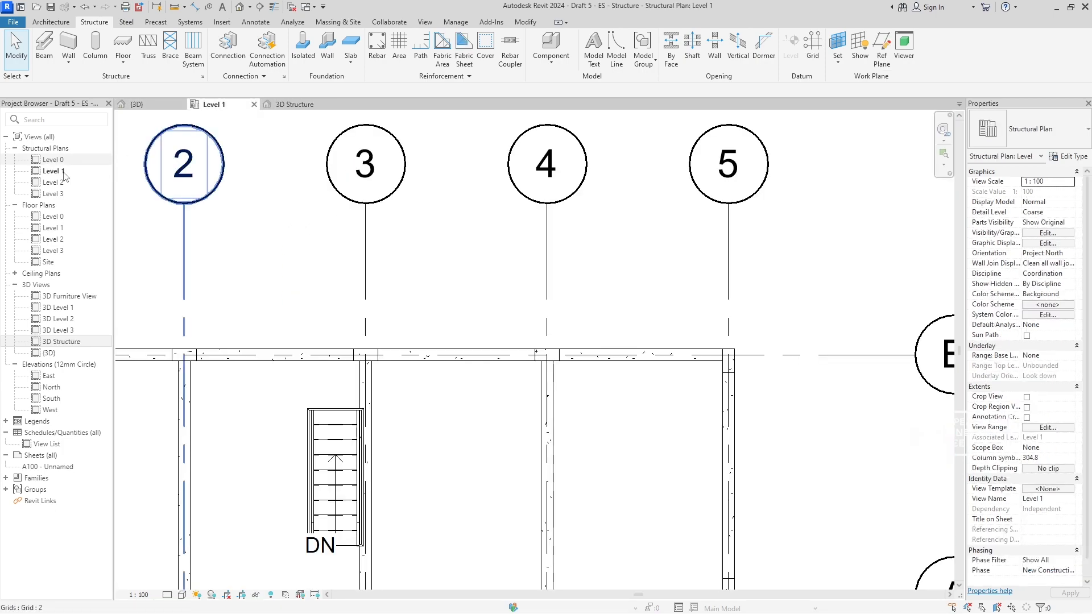
pyautogui.scroll(-3, 426, 400)
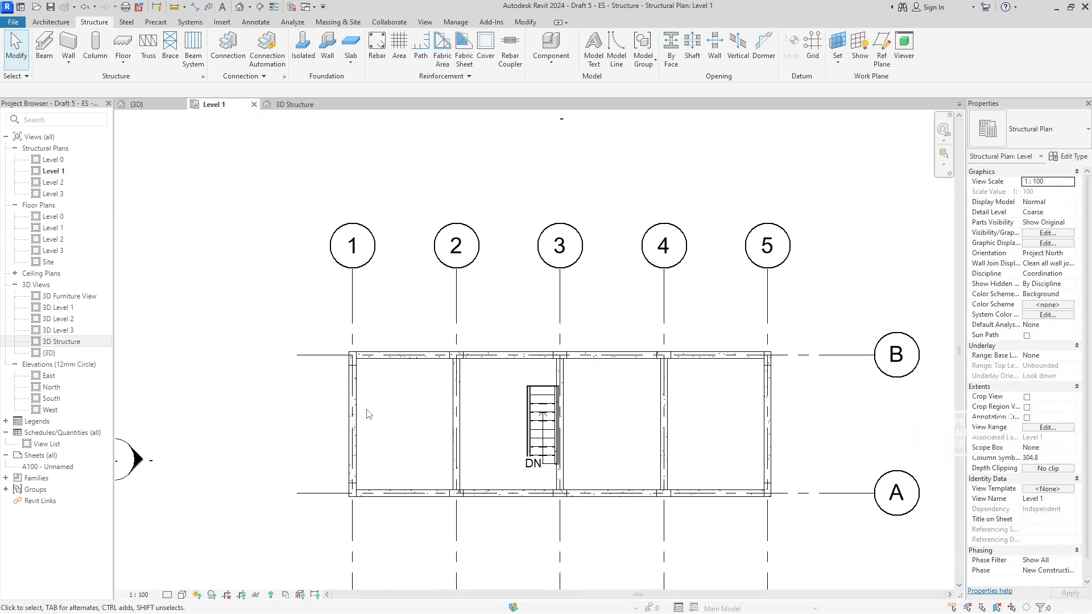
pyautogui.click(356, 406)
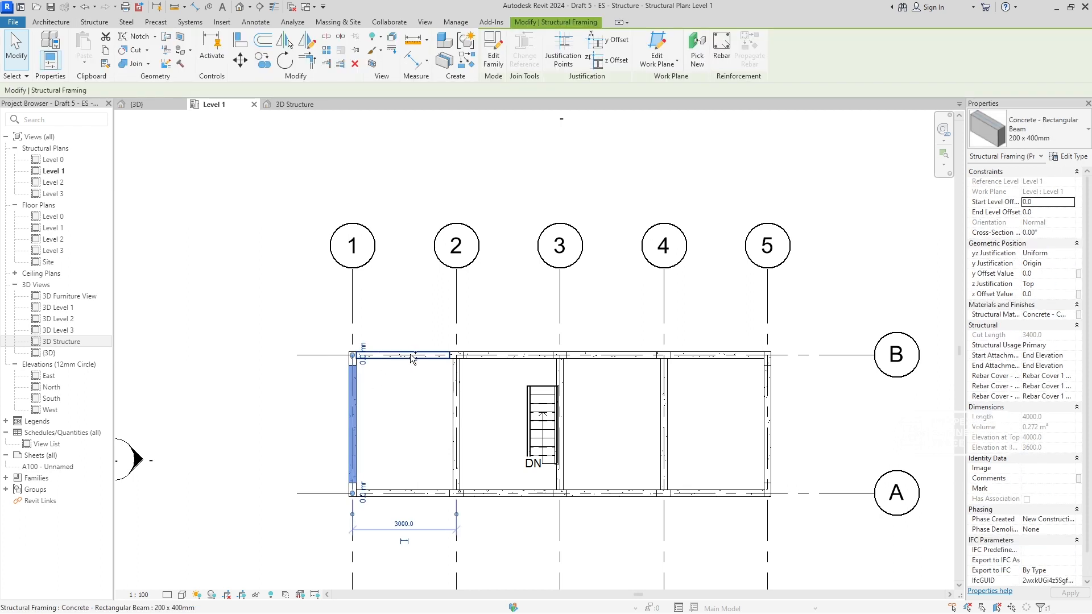
pyautogui.keyDown('ctrl'); pyautogui.click(412, 357); pyautogui.keyUp('ctrl')
pyautogui.keyDown('ctrl'); pyautogui.click(418, 493); pyautogui.keyUp('ctrl')
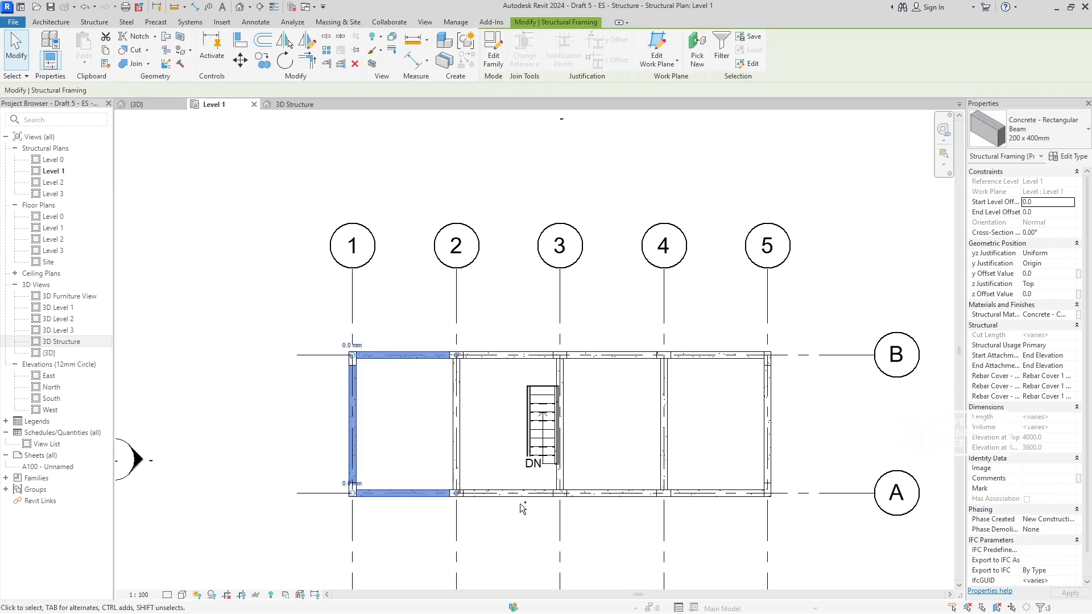
pyautogui.keyDown('ctrl'); pyautogui.click(514, 494); pyautogui.keyUp('ctrl')
pyautogui.keyDown('ctrl'); pyautogui.click(510, 355); pyautogui.keyUp('ctrl')
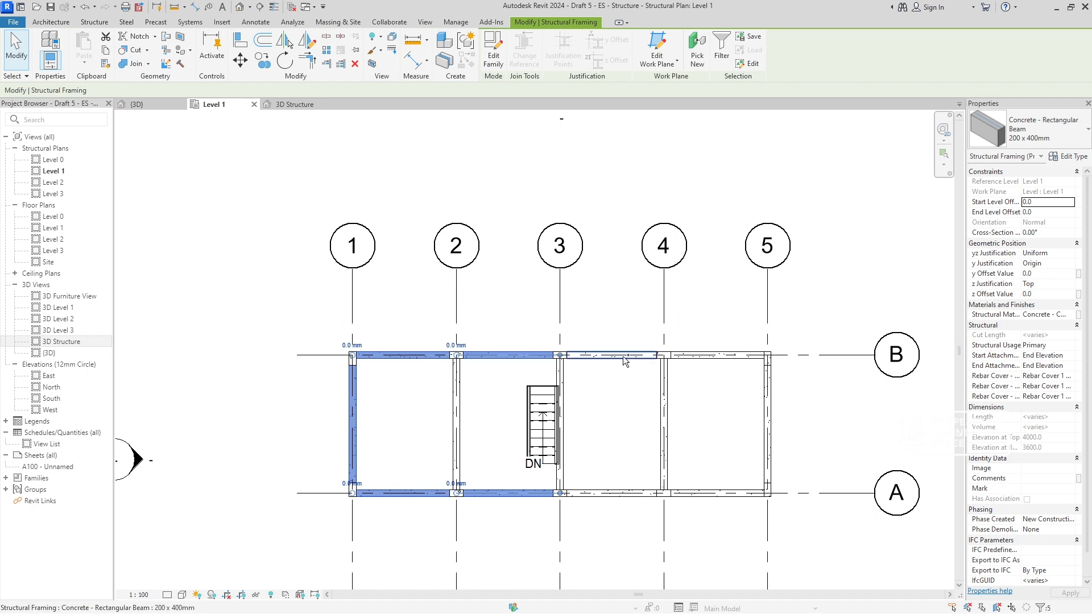
pyautogui.keyDown('ctrl'); pyautogui.click(625, 356); pyautogui.keyUp('ctrl')
pyautogui.keyDown('ctrl'); pyautogui.click(624, 495); pyautogui.keyUp('ctrl')
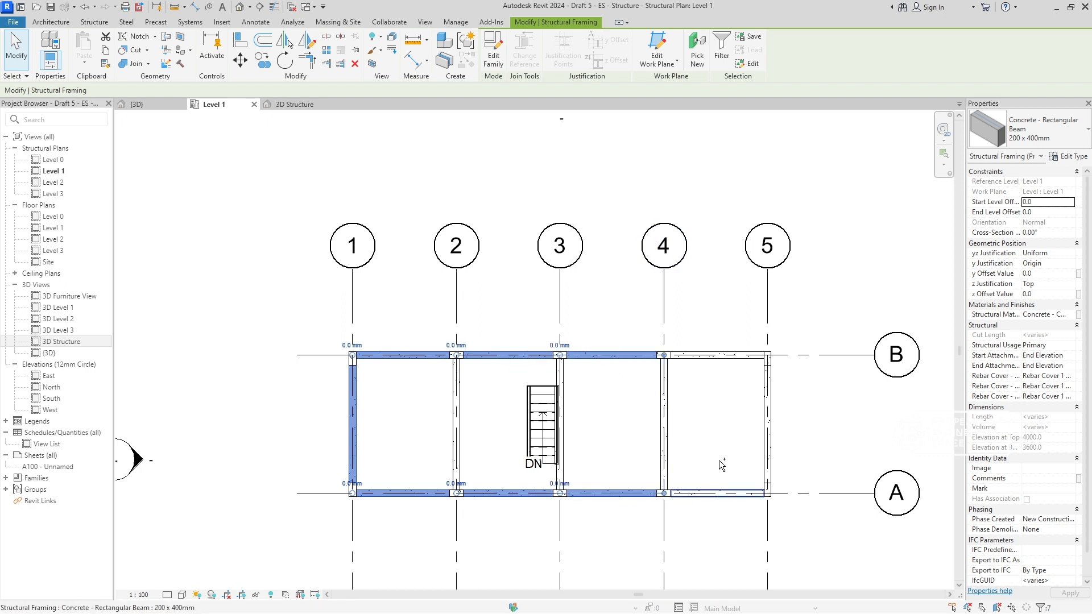
pyautogui.keyDown('ctrl'); pyautogui.click(718, 493); pyautogui.keyUp('ctrl')
pyautogui.keyDown('ctrl'); pyautogui.click(730, 356); pyautogui.keyUp('ctrl')
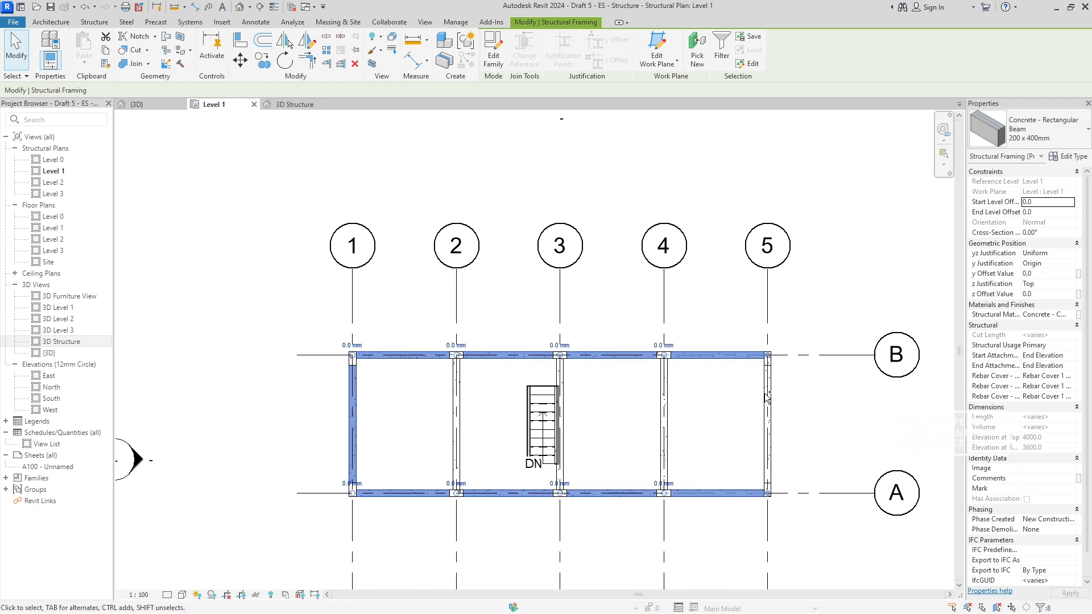
pyautogui.keyDown('ctrl'); pyautogui.click(664, 421); pyautogui.keyUp('ctrl')
pyautogui.keyDown('ctrl'); pyautogui.click(560, 421); pyautogui.keyUp('ctrl')
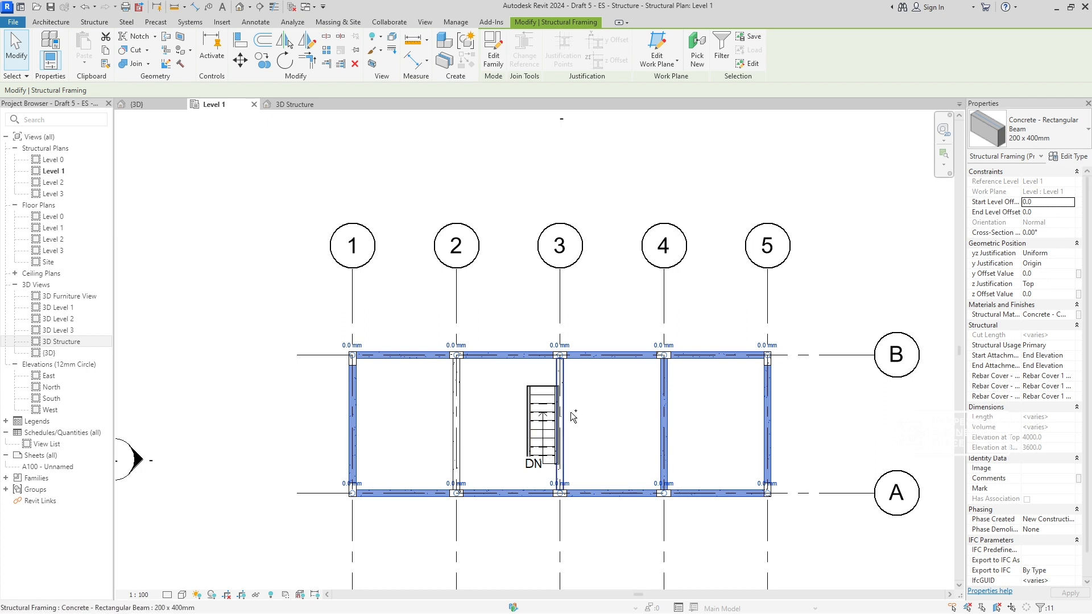
pyautogui.keyDown('ctrl'); pyautogui.click(457, 422); pyautogui.keyUp('ctrl')
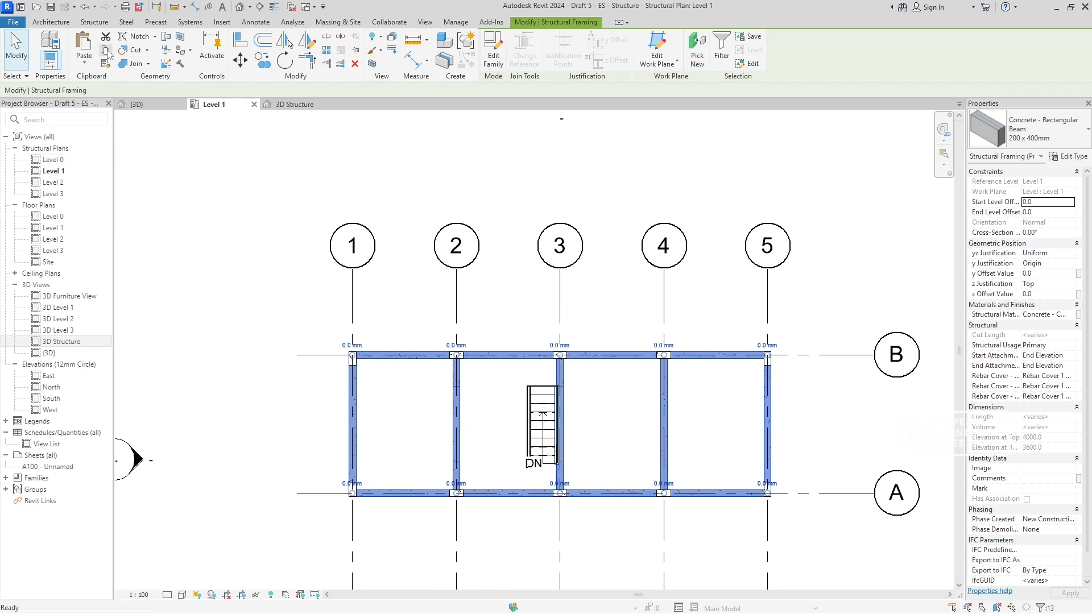
pyautogui.press('Escape')
# - Open the Level 2 structural plan and check the paste options and the roof elements covering the grid lines
pyautogui.doubleClick(54, 182)
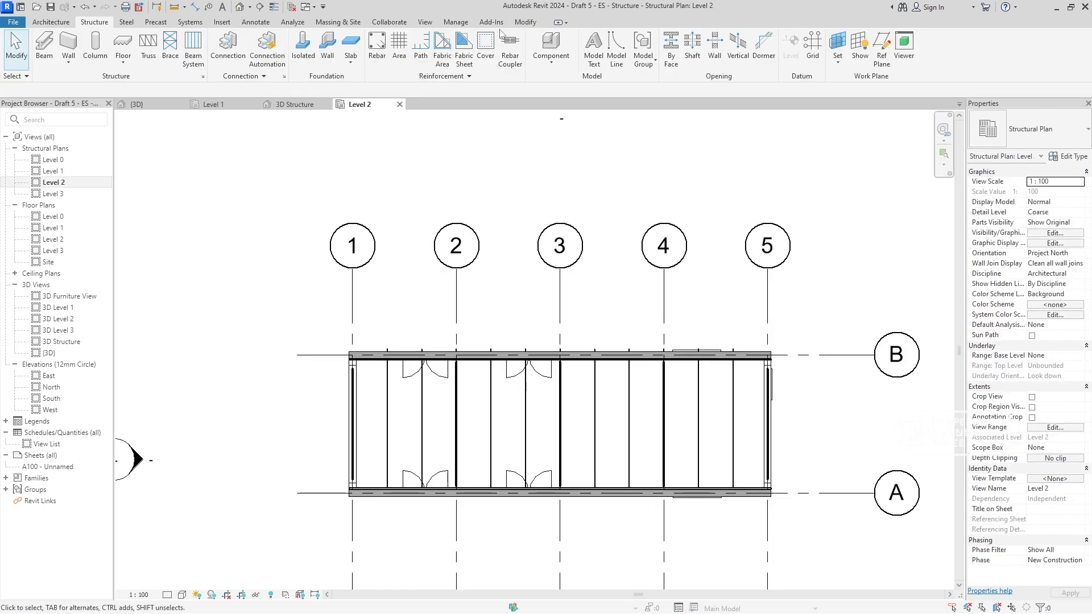
pyautogui.click(526, 23)
pyautogui.click(83, 69)
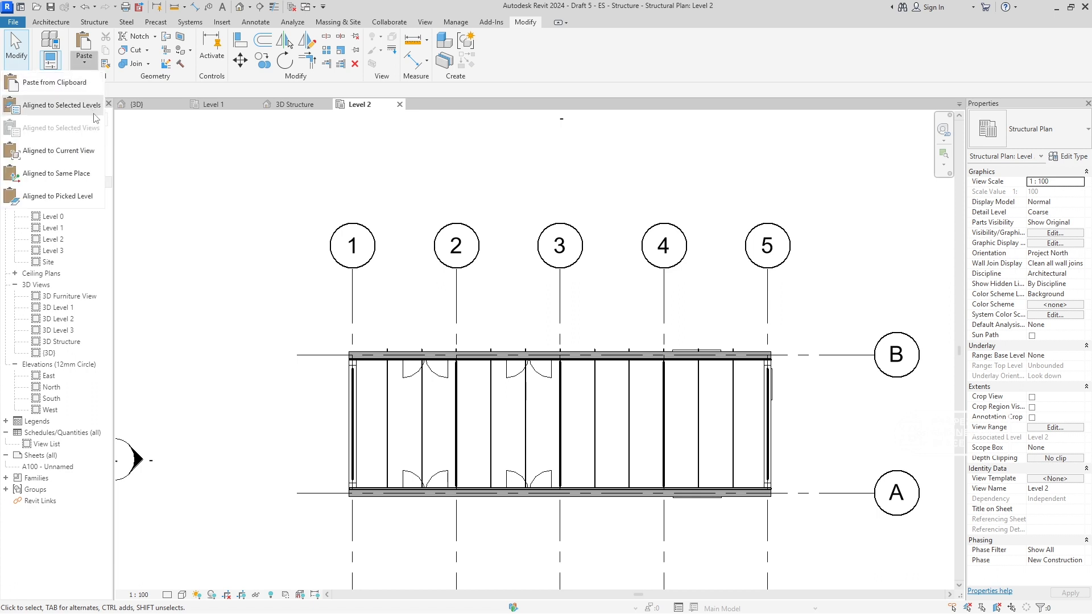
pyautogui.click(341, 351)
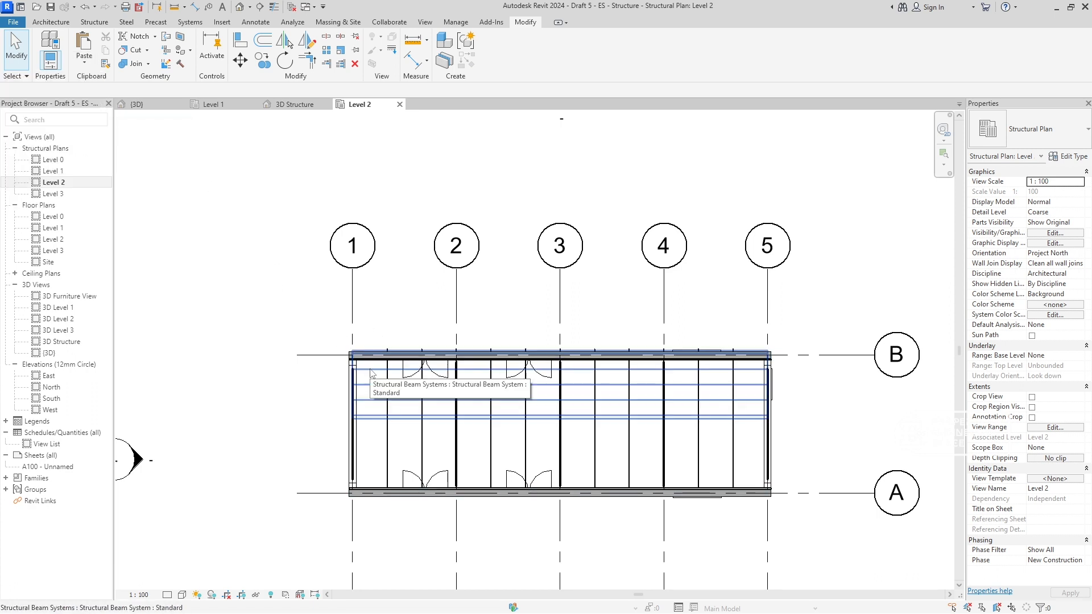
pyautogui.click(350, 395)
pyautogui.click(377, 288)
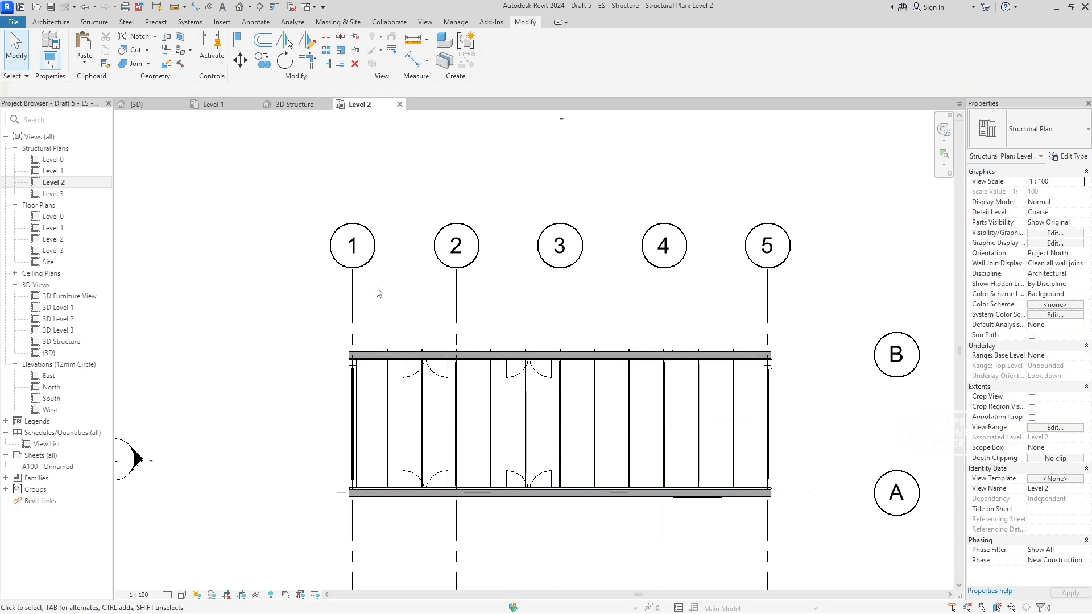
pyautogui.scroll(4, 364, 349)
# - Duplicate the Level 2 structural plan with detailing and rename the copy Level 2 Beam Str
pyautogui.rightClick(50, 185)
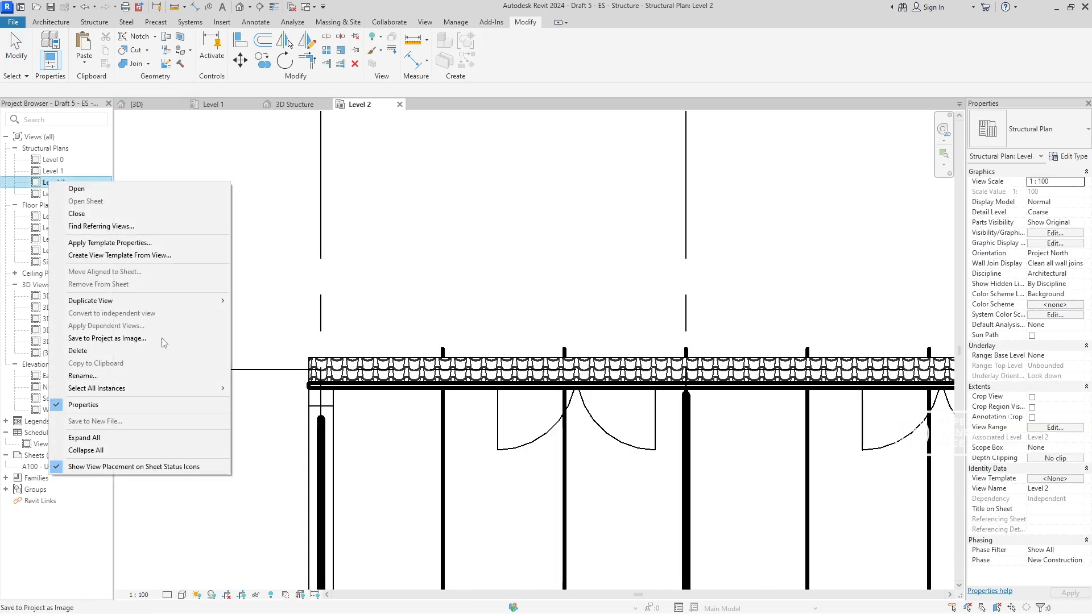
pyautogui.moveTo(175, 300)
pyautogui.click(307, 314)
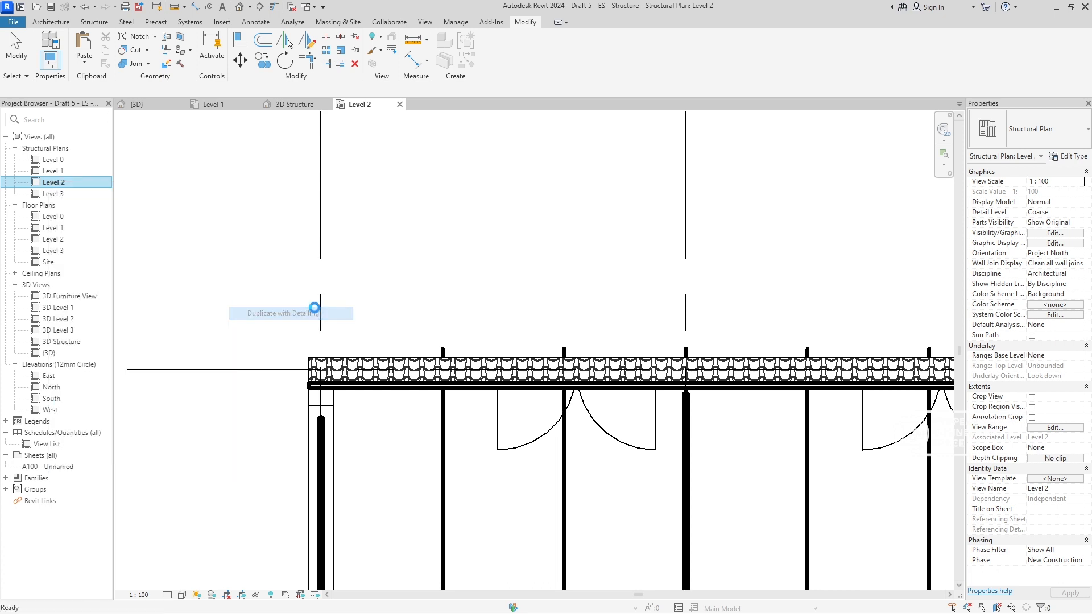
pyautogui.rightClick(62, 194)
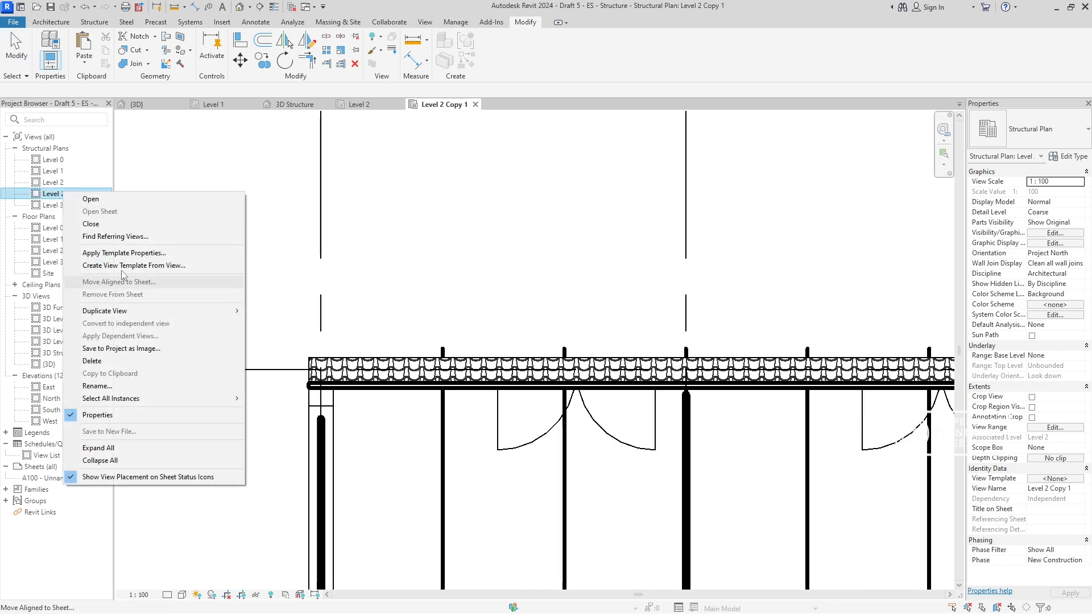
pyautogui.click(122, 387)
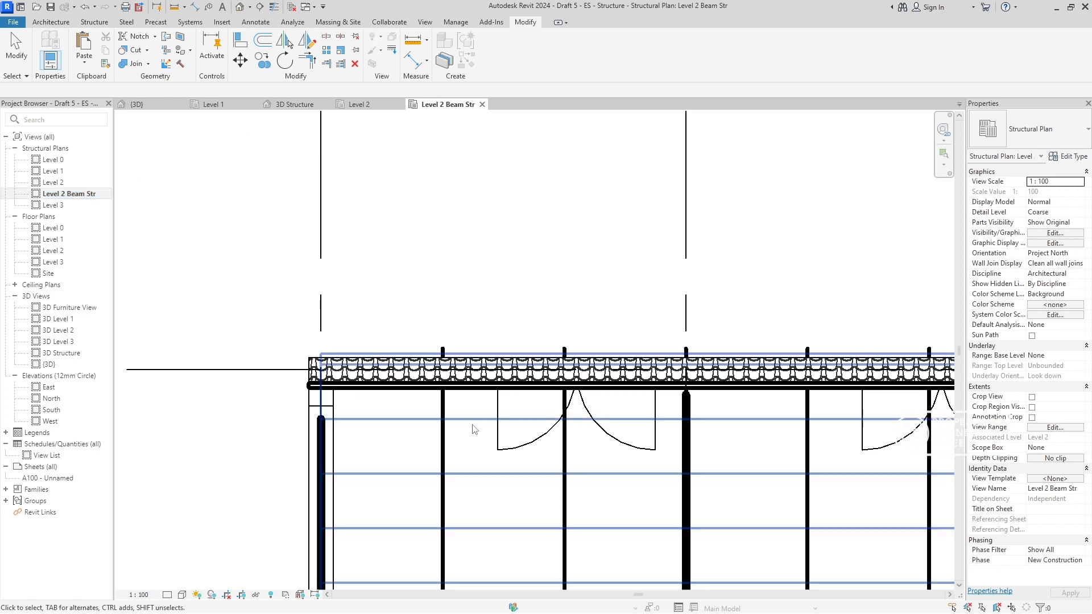
# - Hide the Roof_Generic-30mm roof and the structural beam systems on both roof slopes in the Level 2 Beam Str plan
pyautogui.click(399, 385)
pyautogui.press('e')
pyautogui.press('h')
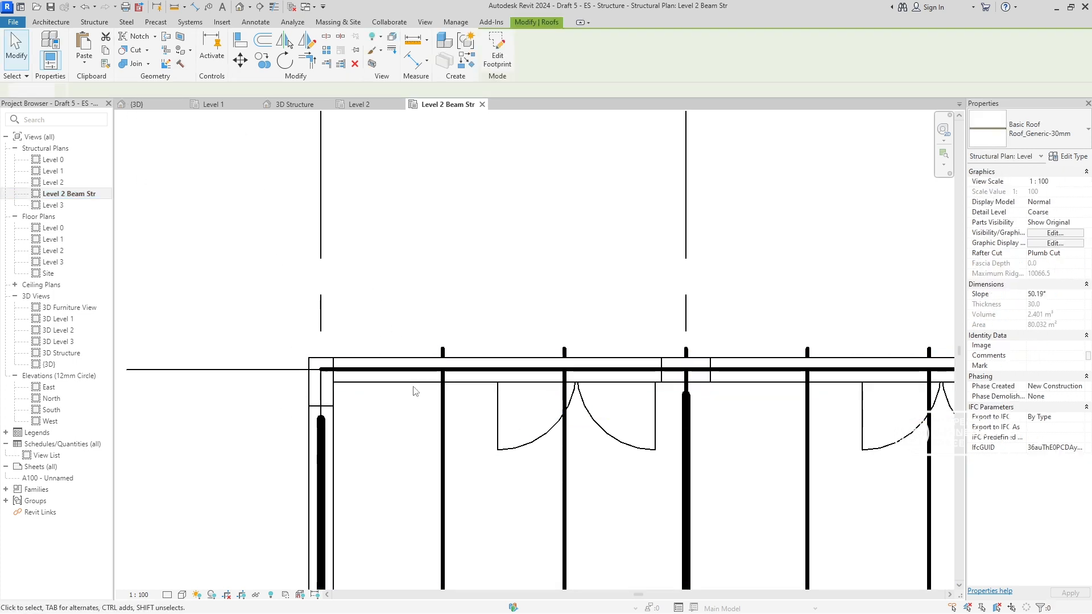
pyautogui.scroll(-2, 414, 390)
pyautogui.moveTo(415, 386); pyautogui.dragTo(405, 271, button='middle')
pyautogui.press('Tab')
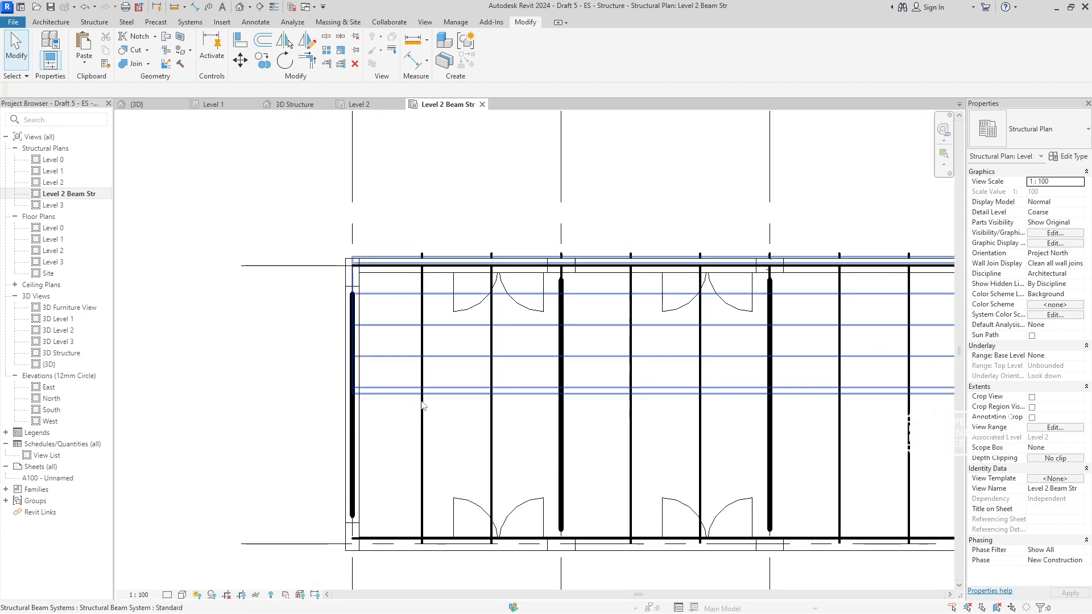
pyautogui.click(416, 398)
pyautogui.press('h')
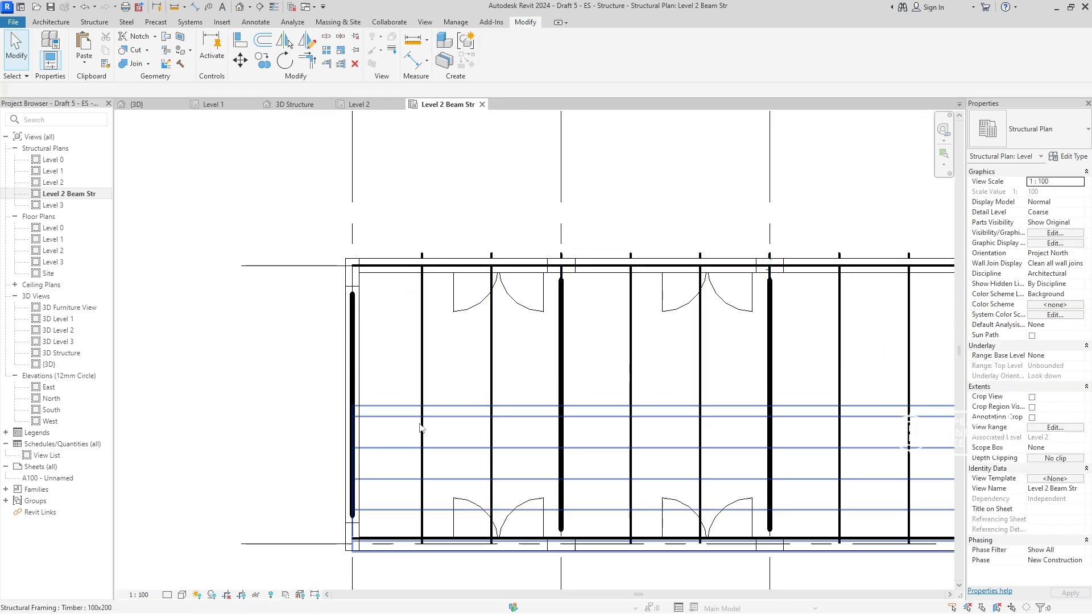
pyautogui.press('Tab')
pyautogui.click(412, 420)
pyautogui.press('e')
pyautogui.press('h')
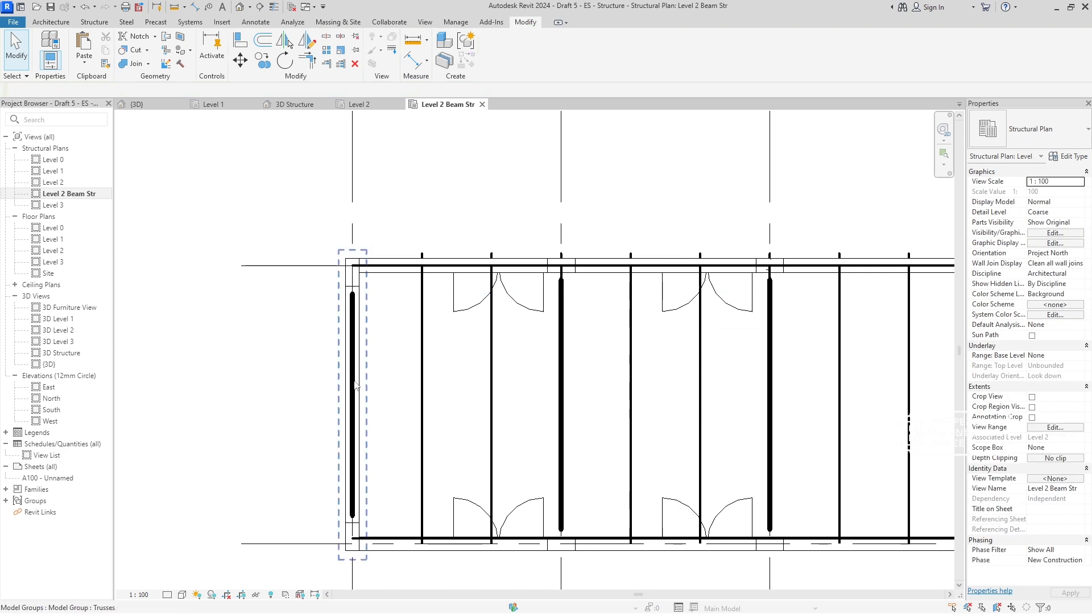
# - Hide the Trusses group on grid 1, the beam system beside grid B and the lower 100x200 timber rafter between grids 1 and 2
pyautogui.click(353, 402)
pyautogui.press('e')
pyautogui.press('h')
pyautogui.click(432, 391)
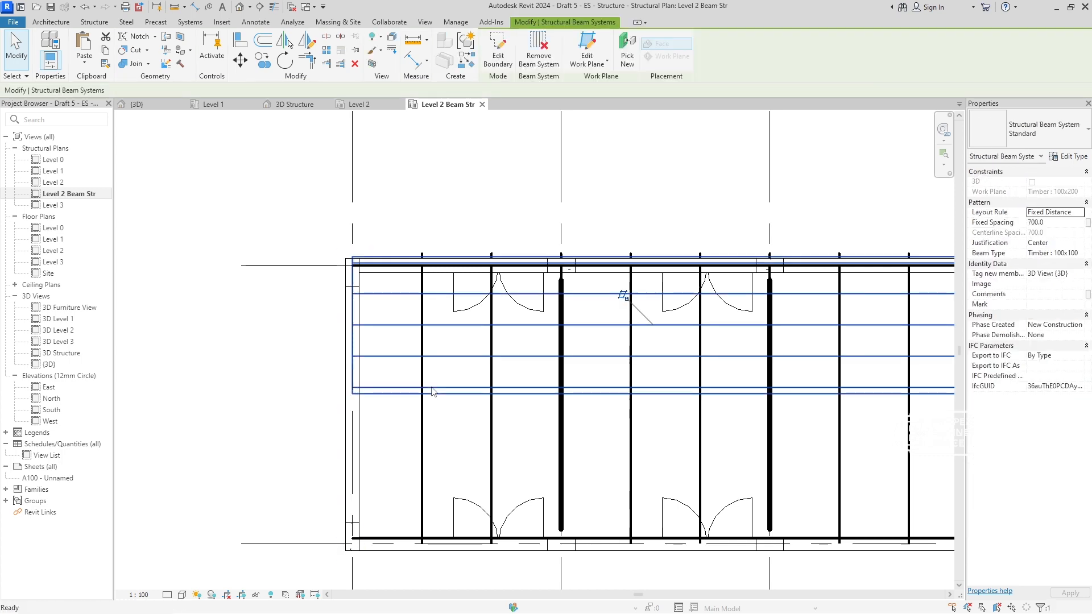
pyautogui.press('e')
pyautogui.press('h')
pyautogui.click(424, 449)
pyautogui.press('e')
pyautogui.press('h')
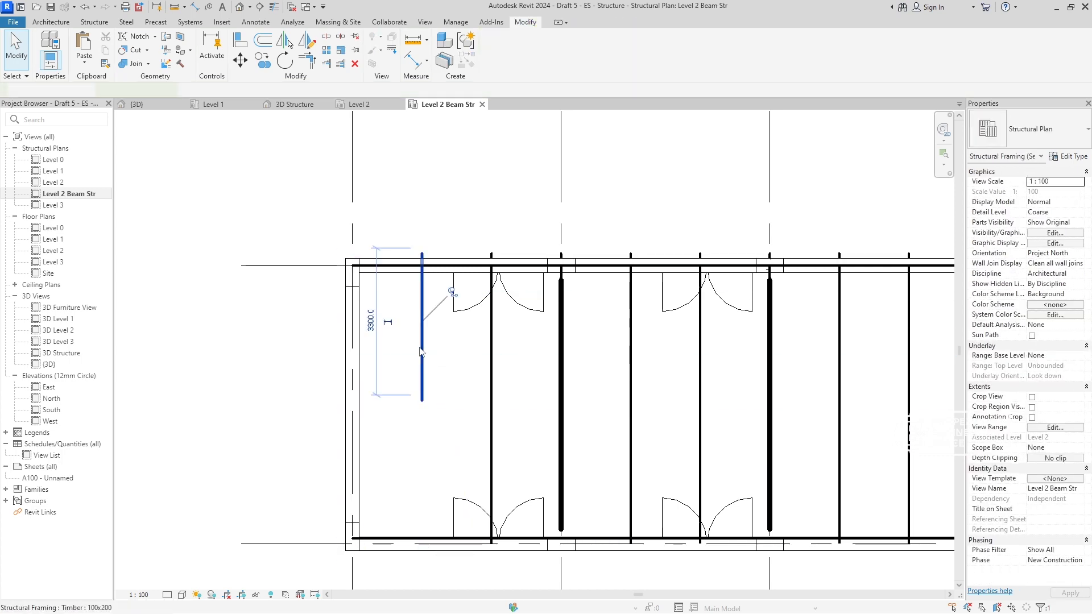
# - Hide the remaining 100x200 timber rafters between grids 1 and 2 and the structural beam system on the lower roof slope
pyautogui.click(421, 364)
pyautogui.press('e')
pyautogui.press('h')
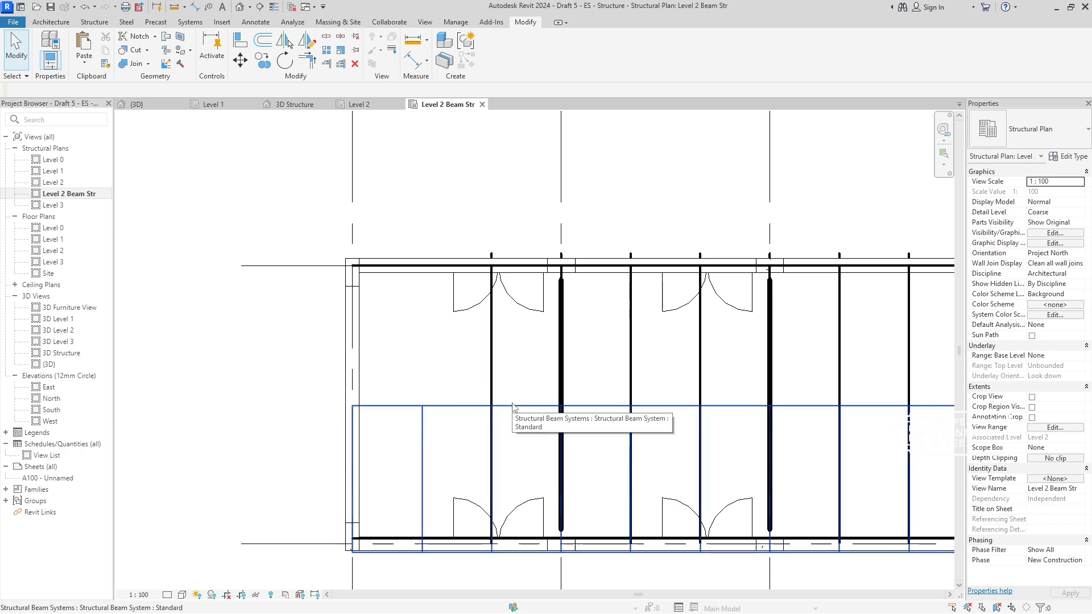
pyautogui.click(519, 412)
pyautogui.press('e')
pyautogui.press('h')
pyautogui.click(491, 449)
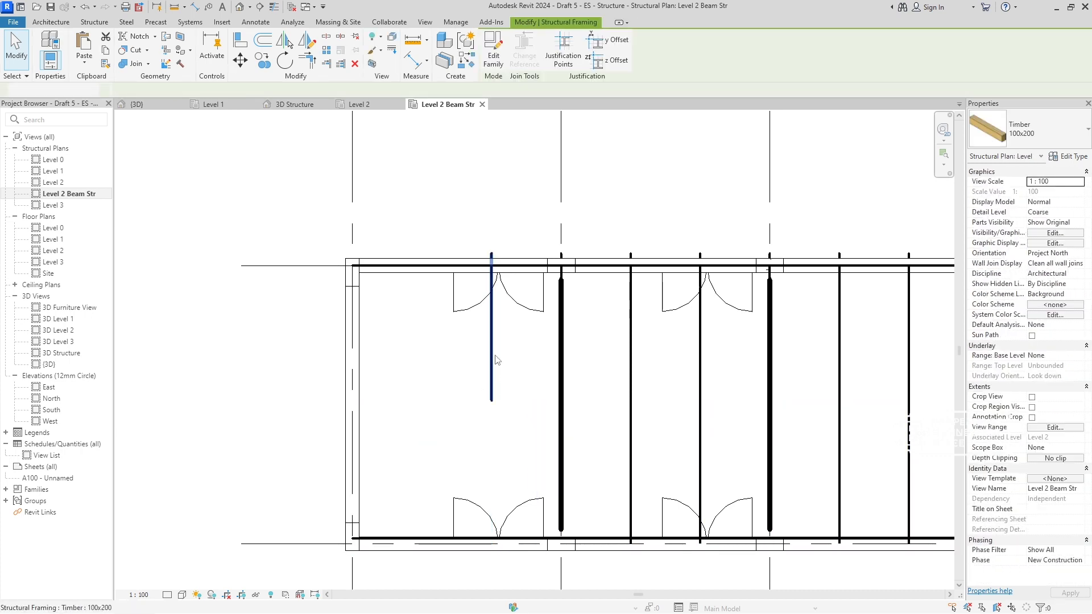
pyautogui.press('e')
pyautogui.press('h')
# - Hide the whole category of the Trusses group on grid 2 in this plan view
pyautogui.rightClick(562, 363)
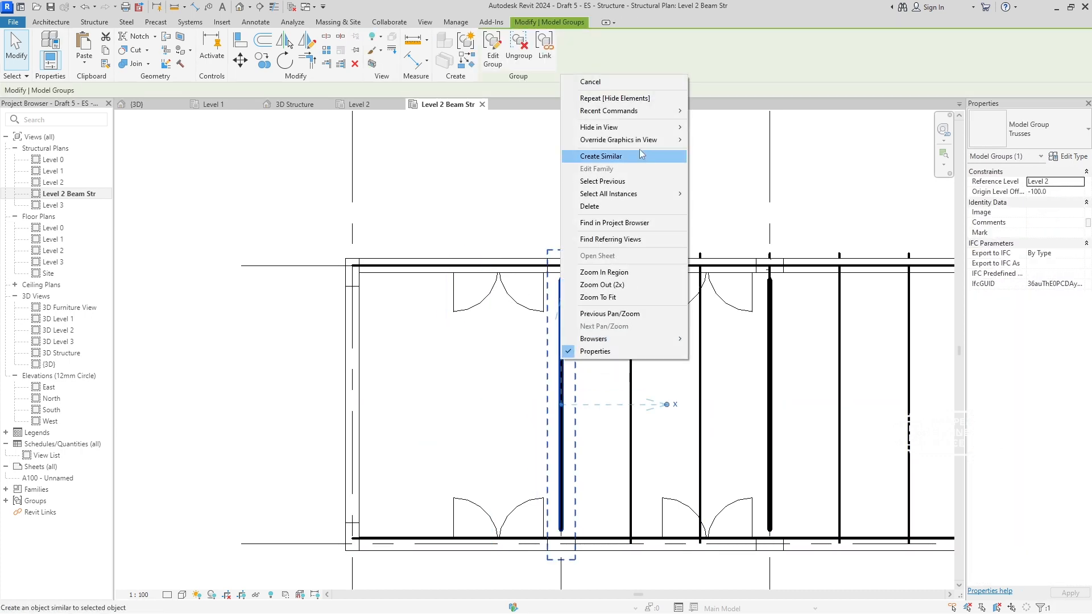
pyautogui.moveTo(603, 127)
pyautogui.click(719, 140)
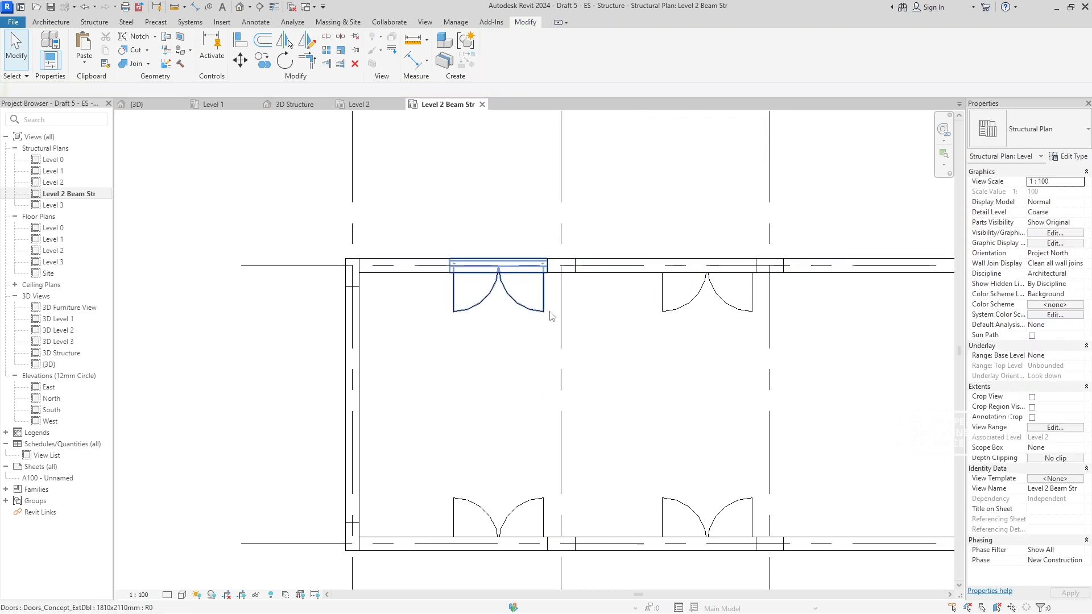
# - Hide the upper double door between grids 1 and 2 and the entire doors category in this view
pyautogui.click(486, 289)
pyautogui.press('e')
pyautogui.press('h')
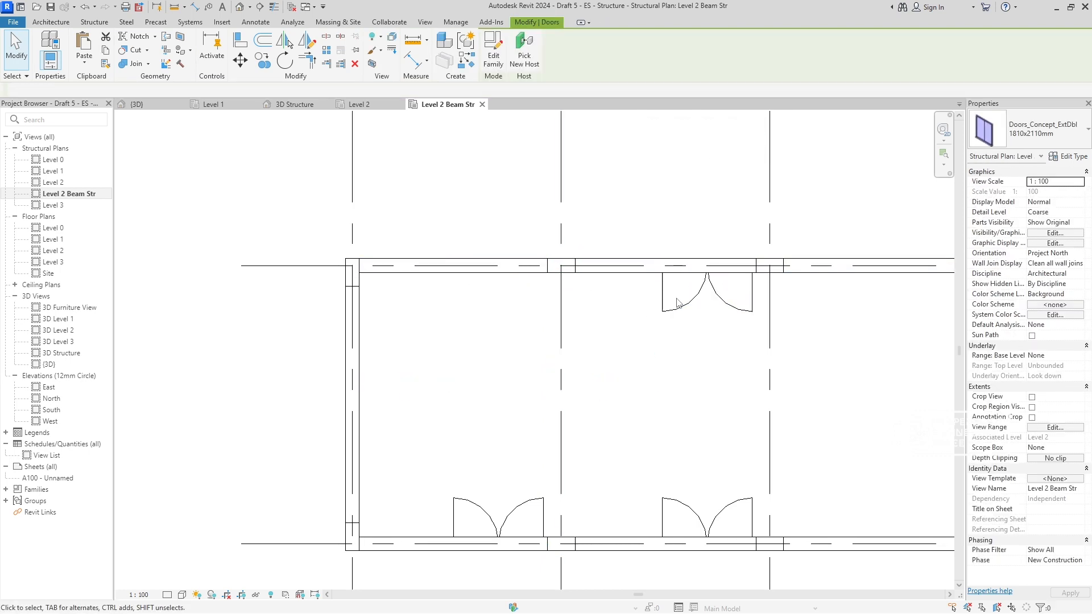
pyautogui.click(696, 309)
pyautogui.rightClick(689, 371)
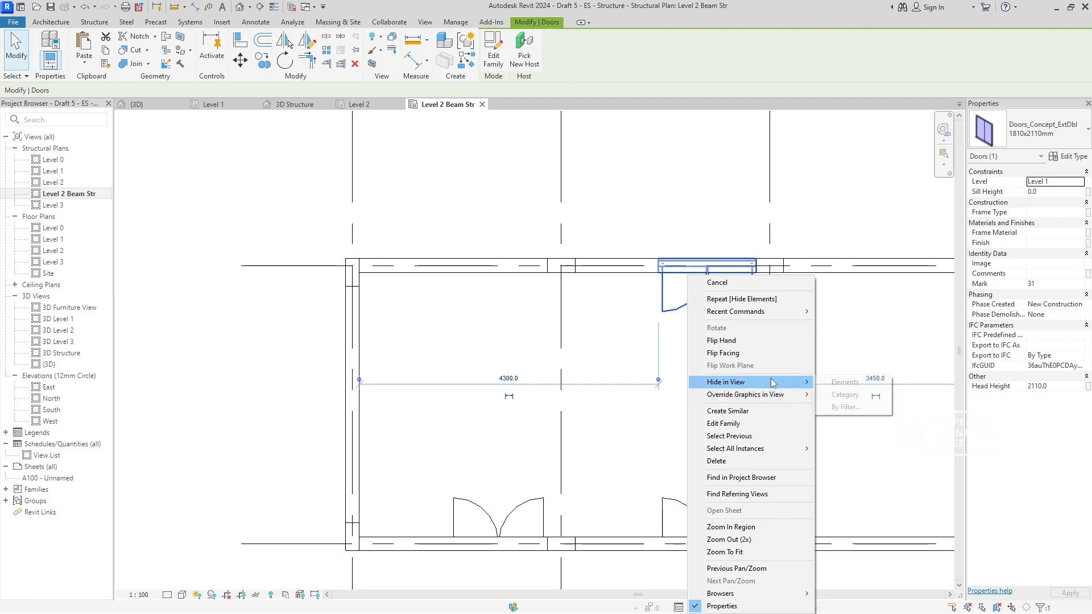
pyautogui.click(836, 394)
pyautogui.scroll(-3, 509, 415)
pyautogui.moveTo(509, 414); pyautogui.dragTo(468, 355, button='middle')
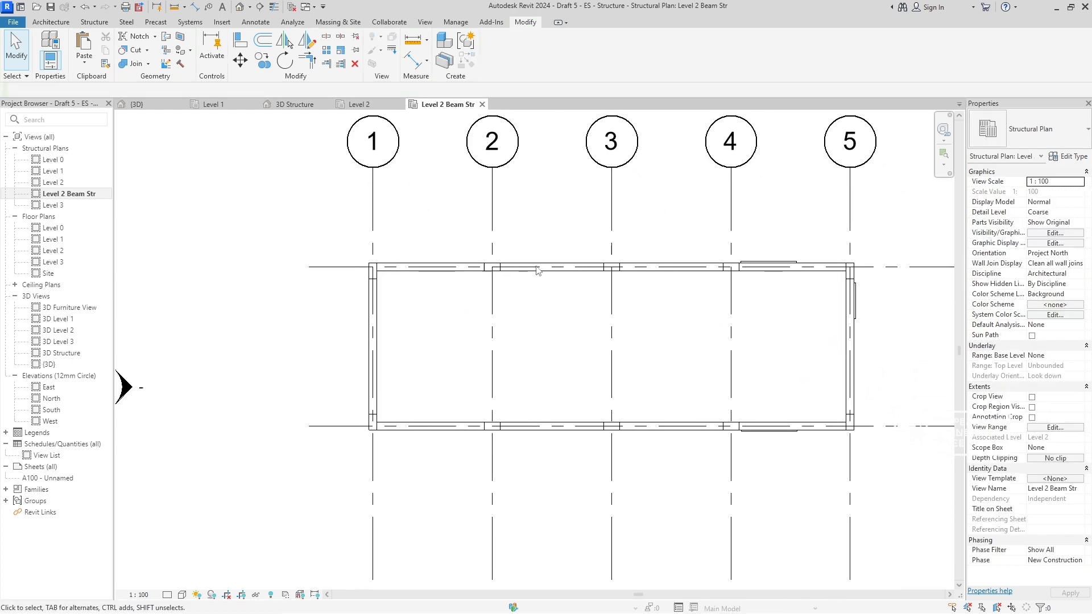
# - Hide the upper wall, the rest of the walls category and the windows category in this view
pyautogui.click(549, 270)
pyautogui.click(499, 298)
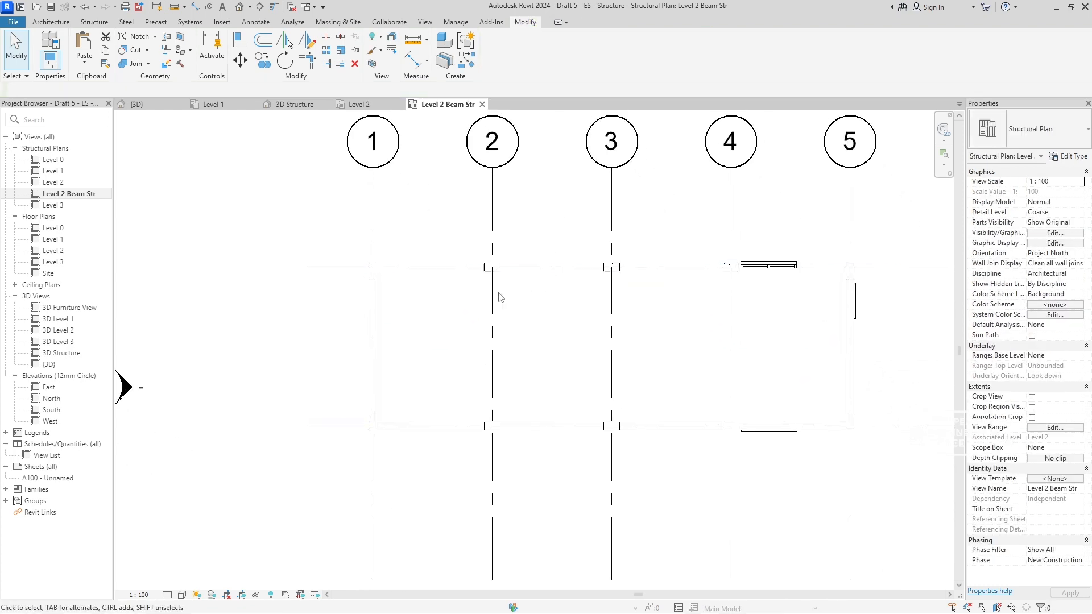
pyautogui.click(374, 339)
pyautogui.rightClick(375, 341)
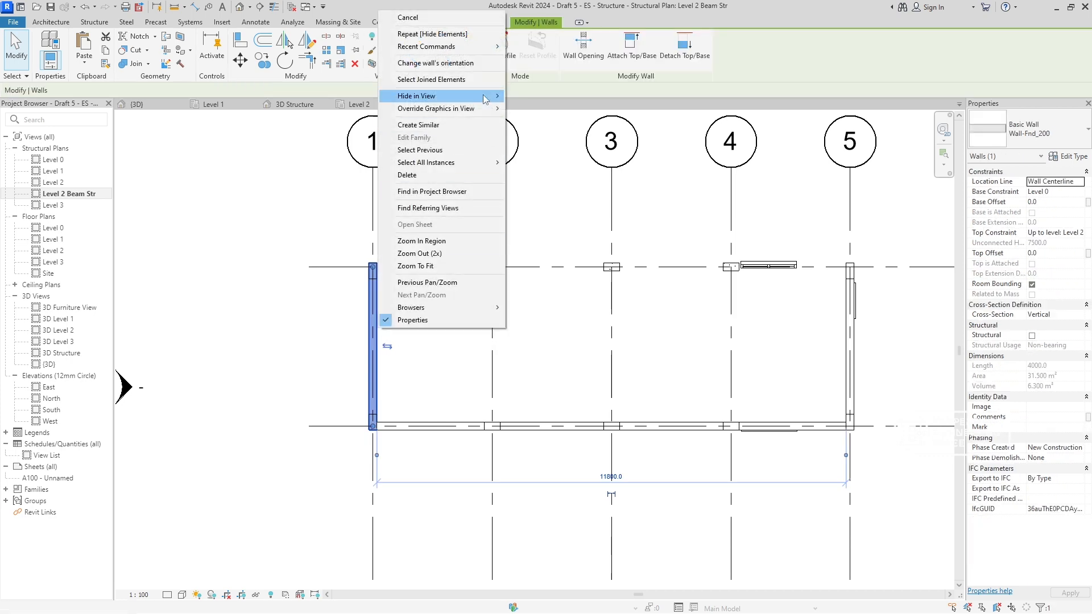
pyautogui.moveTo(482, 95)
pyautogui.click(537, 108)
pyautogui.click(767, 266)
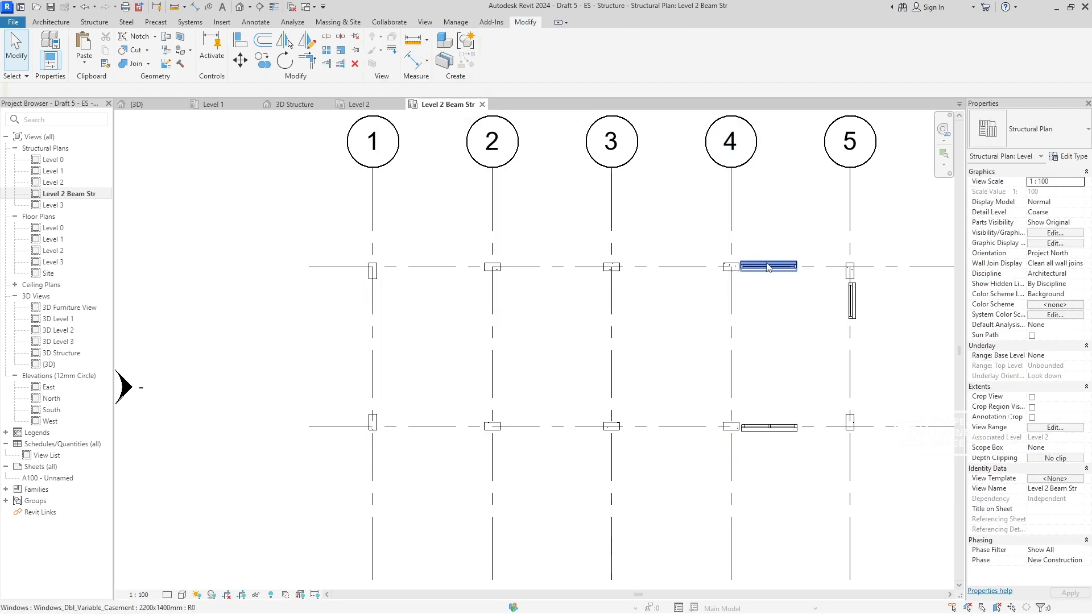
pyautogui.rightClick(776, 272)
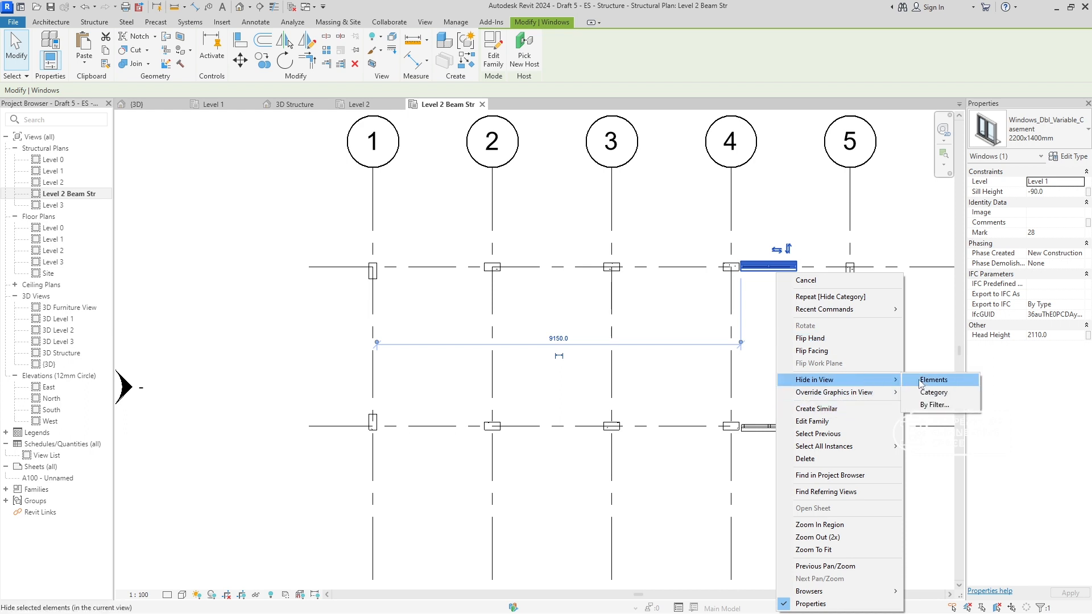
pyautogui.click(927, 390)
# - Paste the copied beams aligned to Level 2 and check them under the roof in the 3D Structure view
pyautogui.scroll(2, 449, 340)
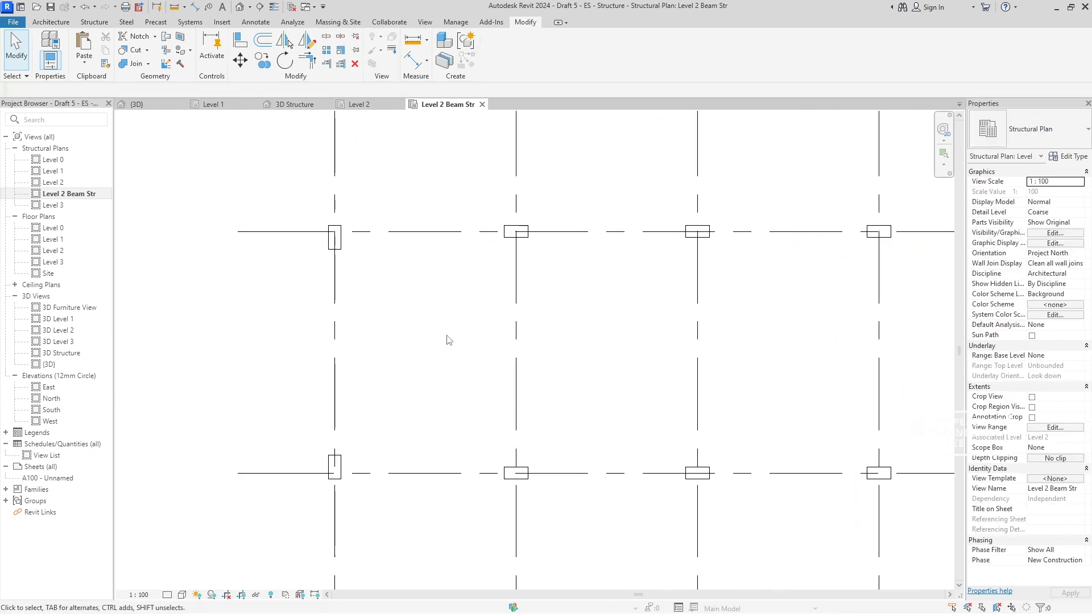
pyautogui.click(84, 62)
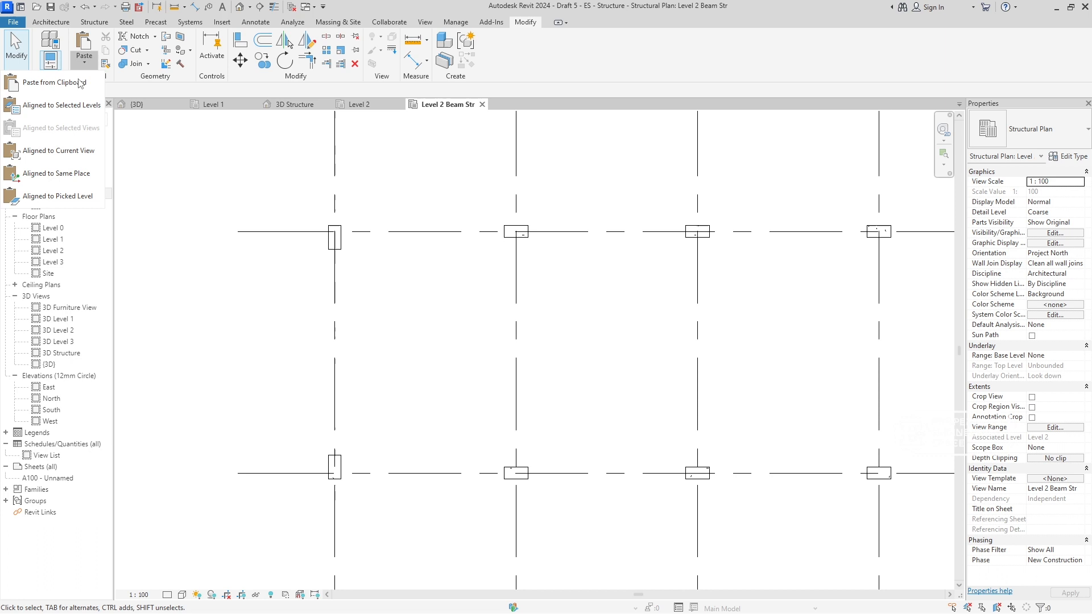
pyautogui.click(73, 105)
pyautogui.click(488, 254)
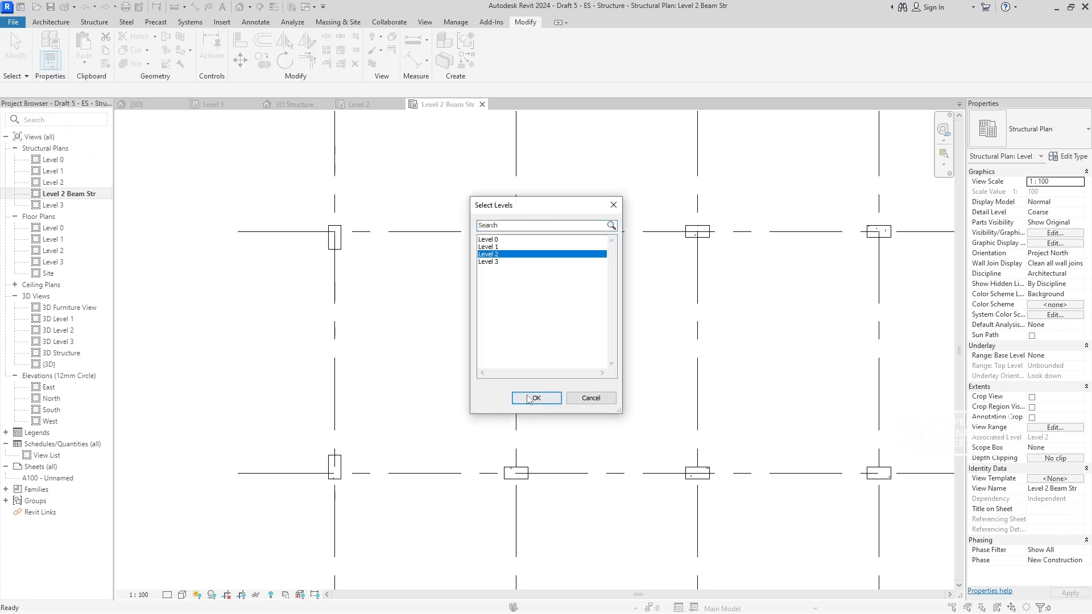
pyautogui.click(534, 398)
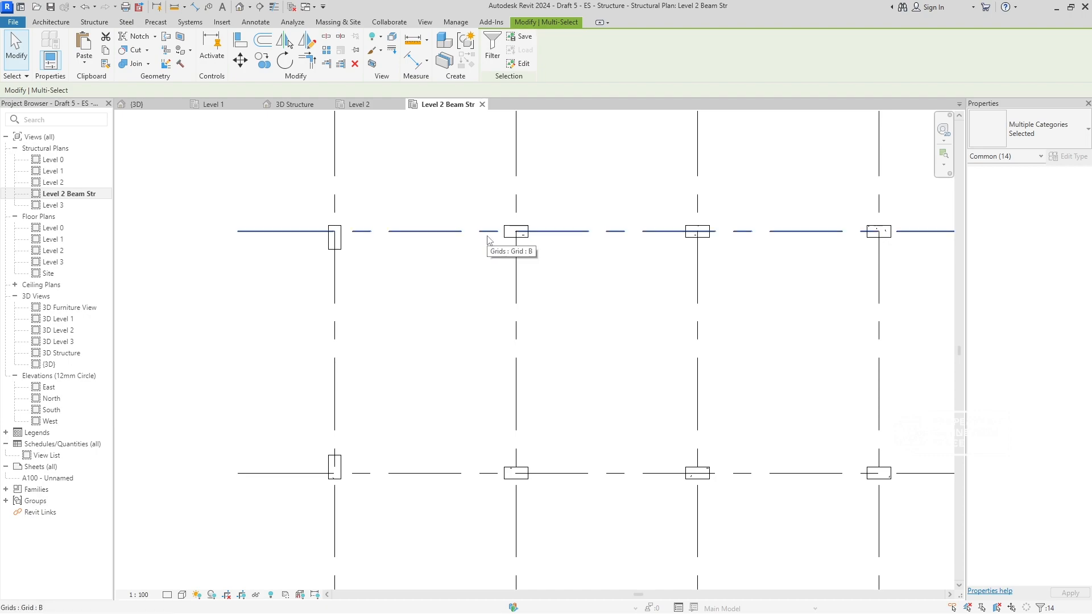
pyautogui.click(293, 104)
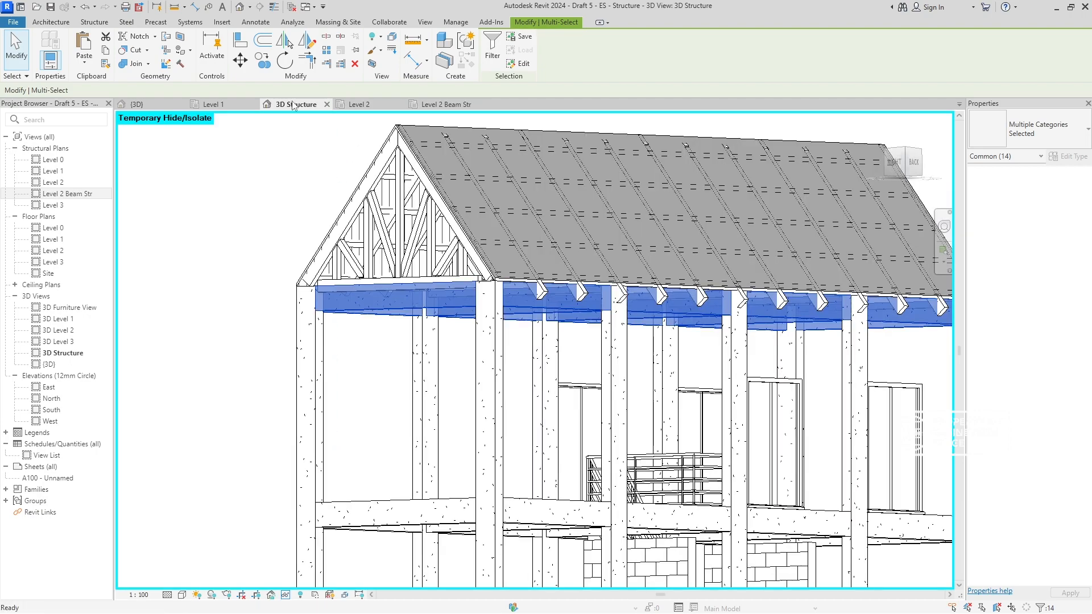
pyautogui.moveTo(478, 364)
pyautogui.keyDown('shift'); pyautogui.mouseDown(button='middle')
pyautogui.moveTo(522, 410)
pyautogui.moveTo(499, 414)
pyautogui.moveTo(492, 439)
pyautogui.mouseUp(button='middle'); pyautogui.keyUp('shift')
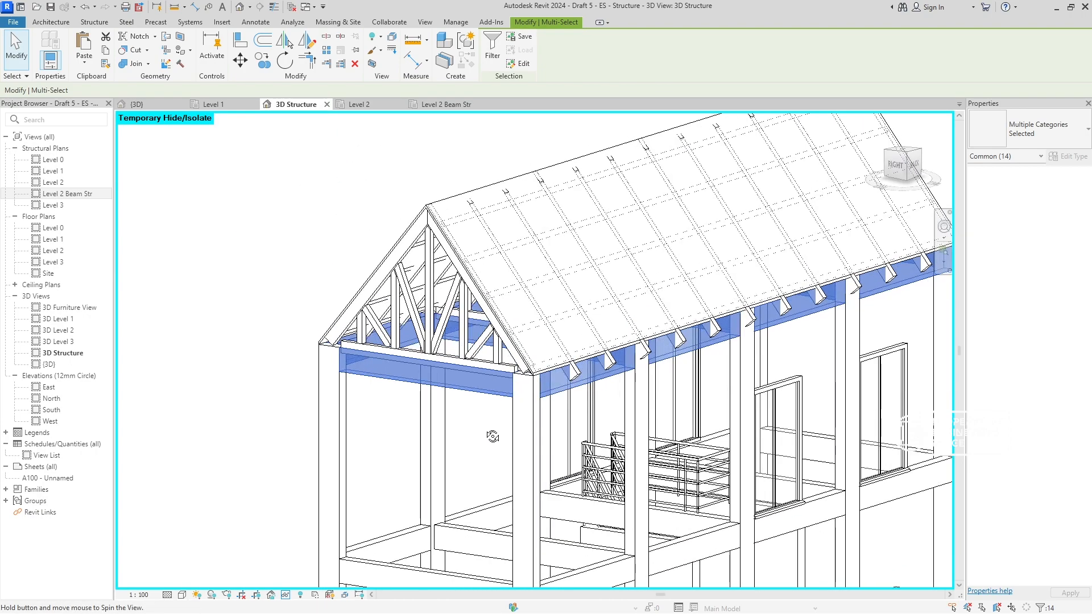
pyautogui.press('Escape')
# - Reveal the hidden elements in the Level 2 Beam Str plan and unhide the category of the 200 x 400mm concrete beams
pyautogui.click(469, 107)
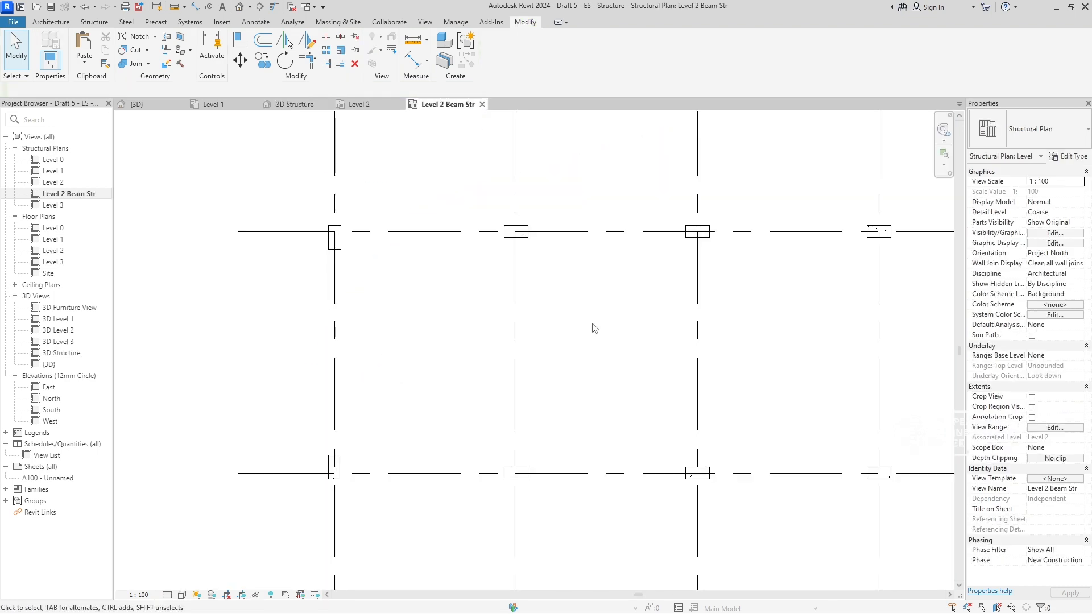
pyautogui.rightClick(556, 317)
pyautogui.click(577, 302)
pyautogui.press('r')
pyautogui.press('h')
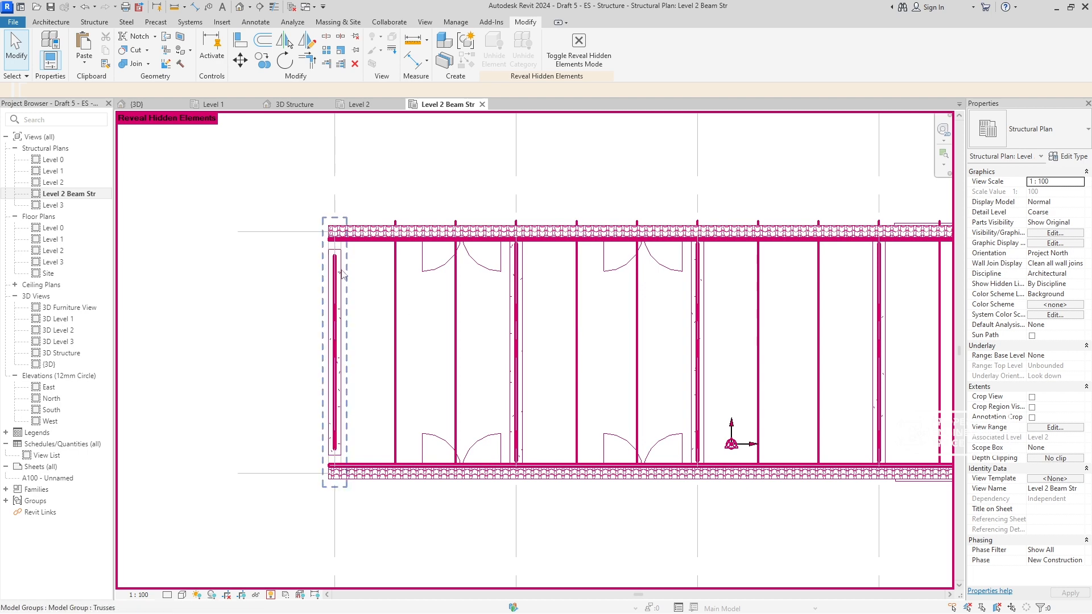
pyautogui.scroll(5, 318, 196)
pyautogui.click(317, 208)
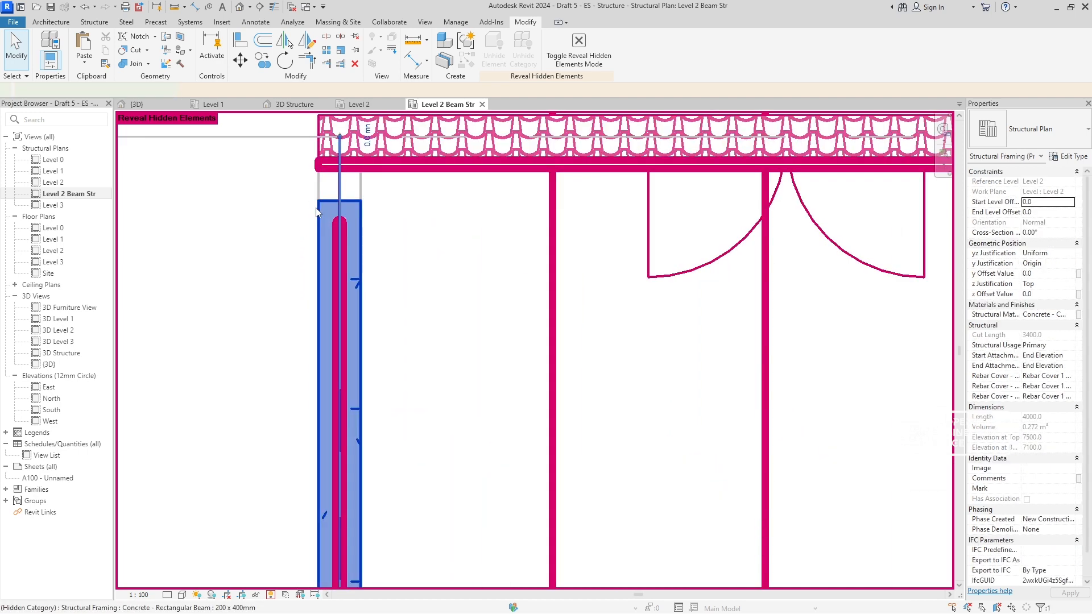
pyautogui.rightClick(317, 208)
pyautogui.moveTo(449, 294)
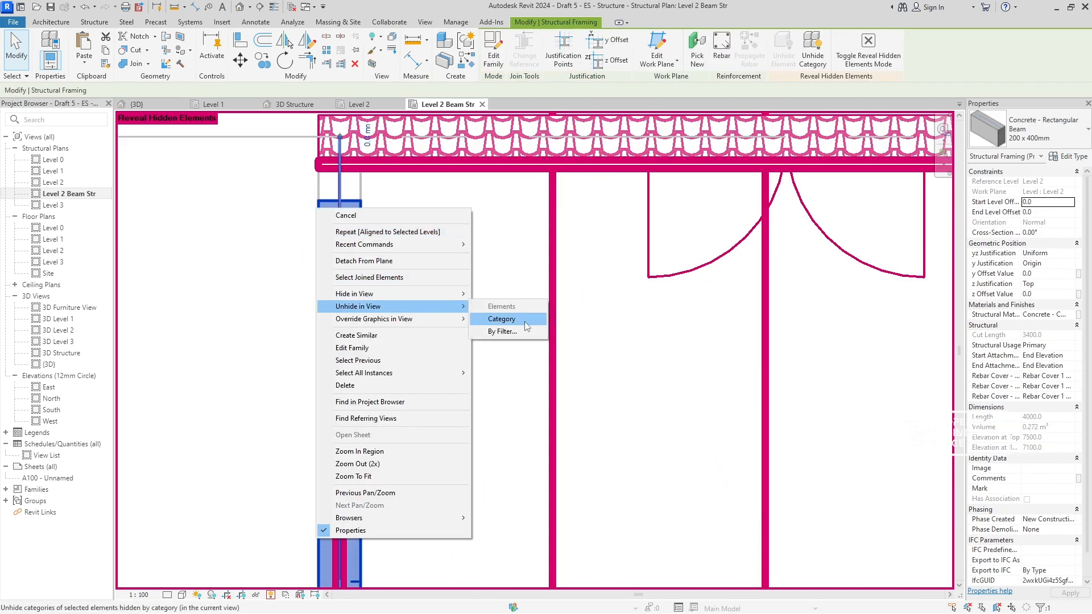
pyautogui.click(524, 321)
pyautogui.click(850, 55)
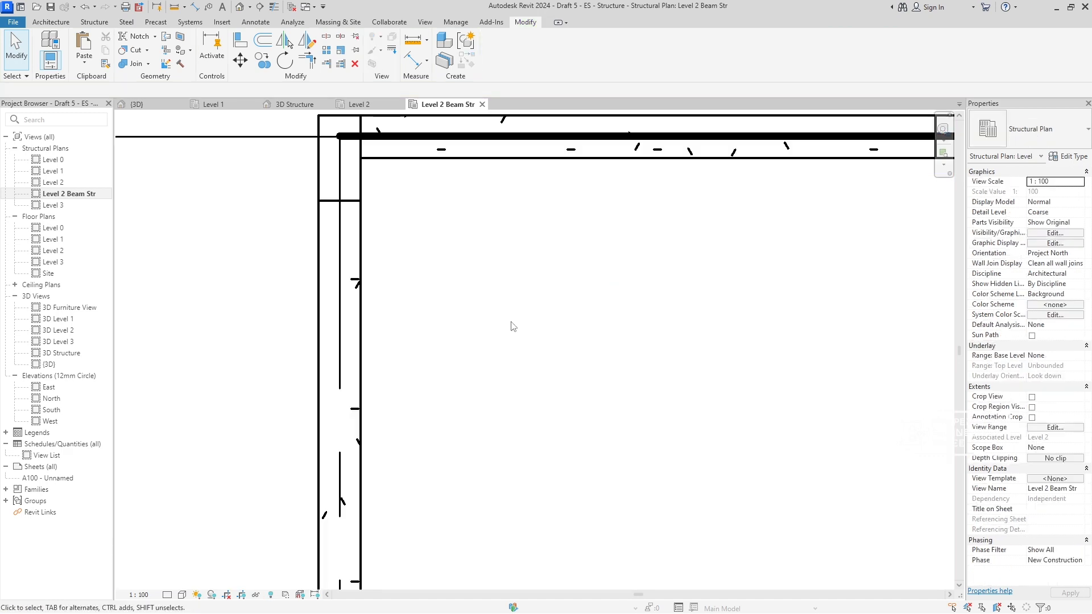
# - Hide the Trusses group on grid 2 and the 100x100 timber running along grid B
pyautogui.scroll(-4, 514, 341)
pyautogui.click(662, 308)
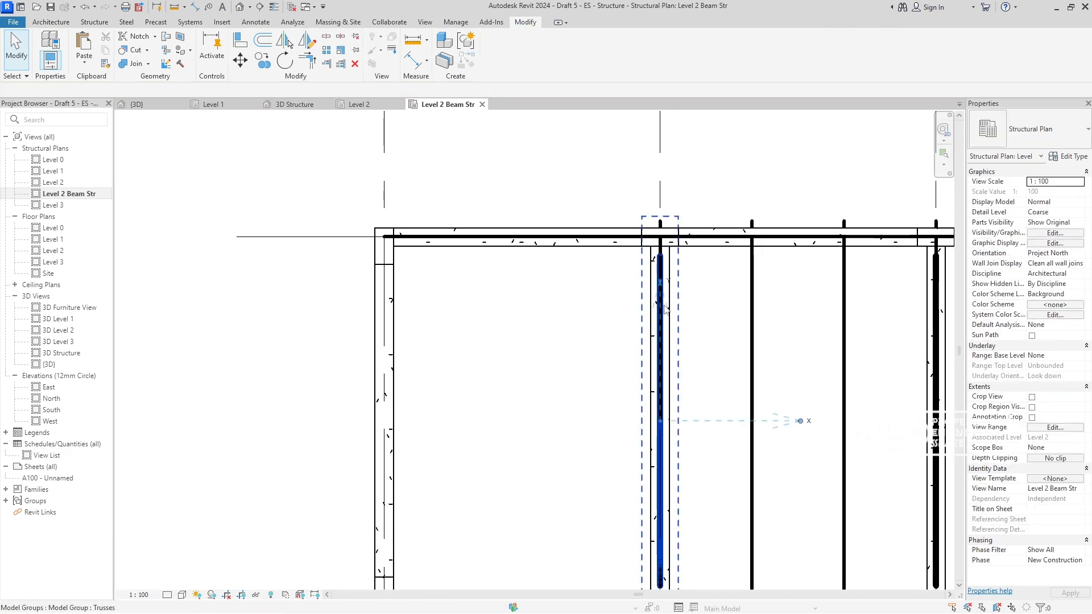
pyautogui.press('Delete')
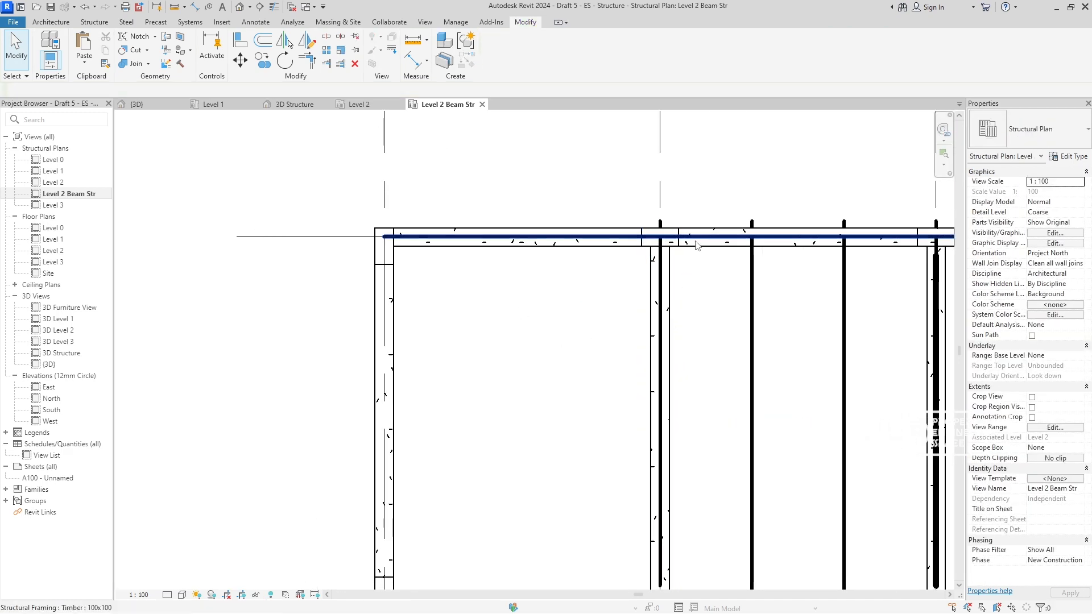
pyautogui.click(698, 244)
pyautogui.press('Delete')
# - Hide the upper and lower 100x200 timber rafters on grid 2 and on the first line between grids 2 and 3
pyautogui.moveTo(690, 397); pyautogui.dragTo(580, 344, button='middle')
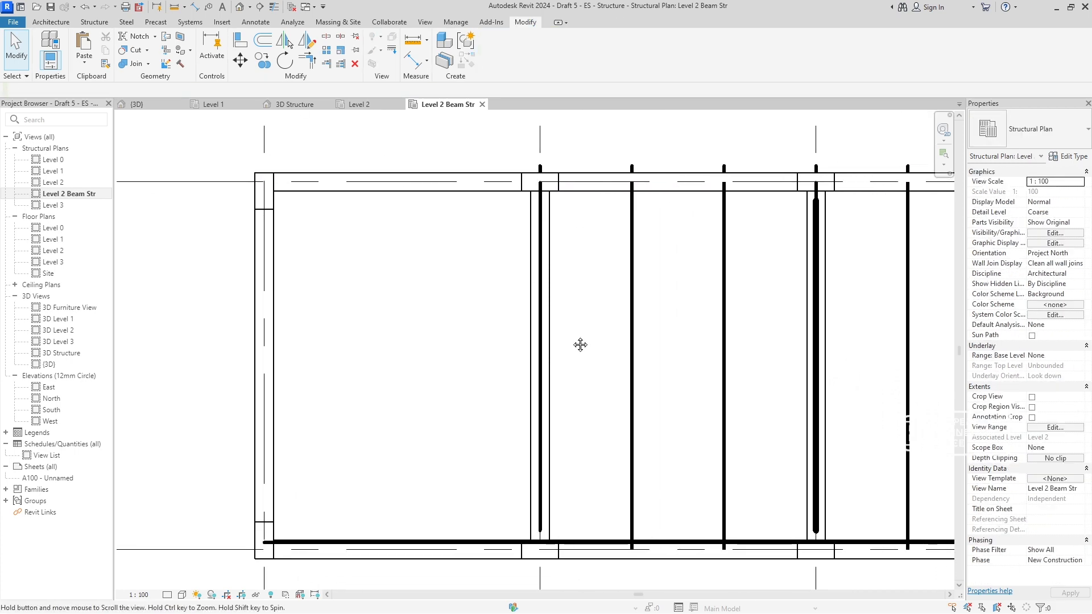
pyautogui.click(635, 323)
pyautogui.press('Delete')
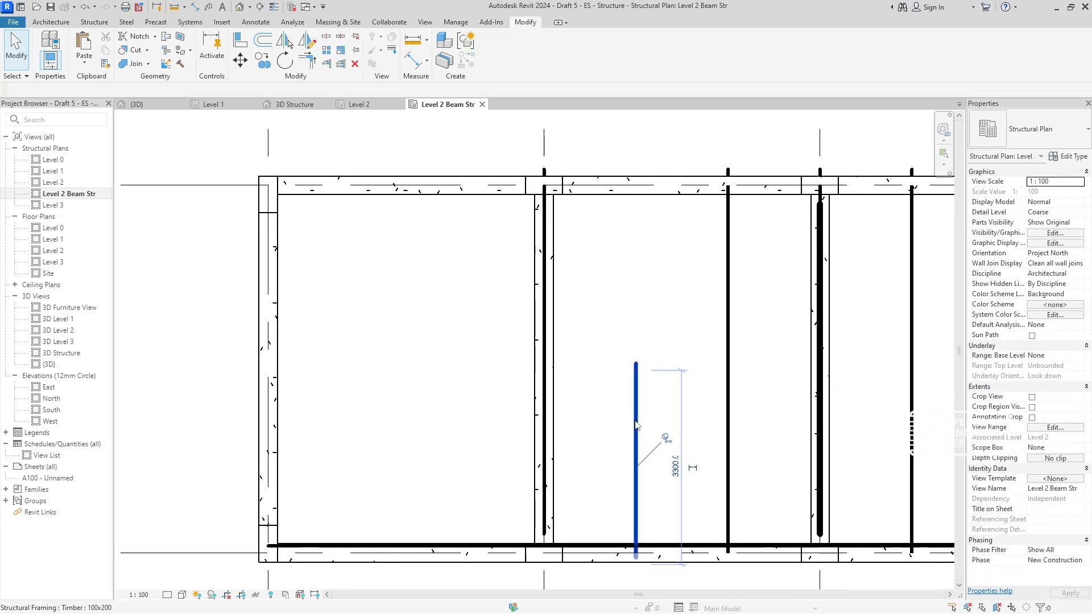
pyautogui.click(635, 433)
pyautogui.press('Delete')
pyautogui.click(545, 284)
pyautogui.press('Delete')
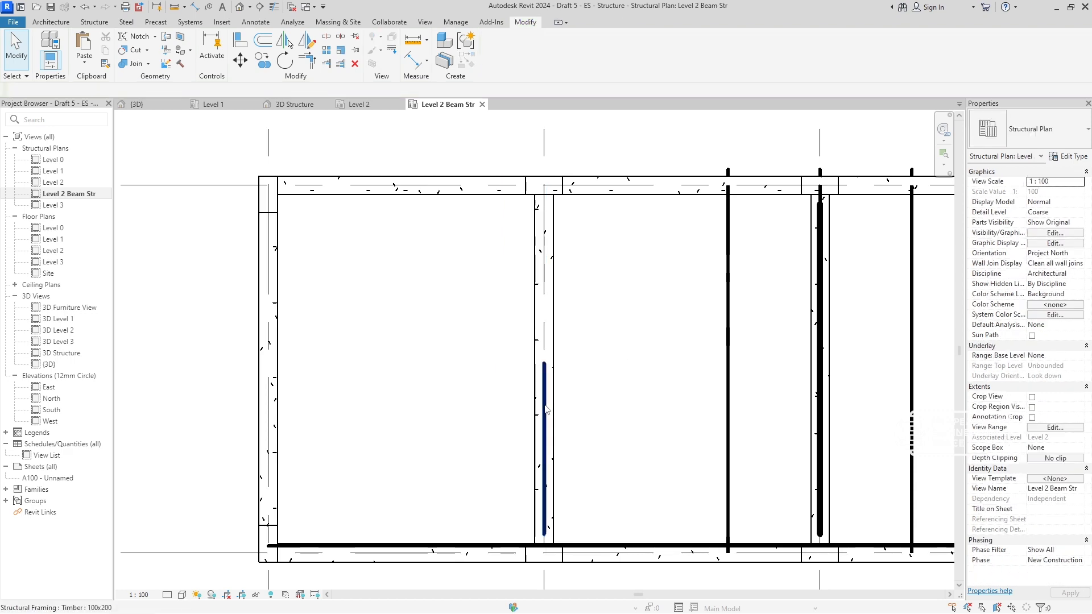
pyautogui.press('Delete')
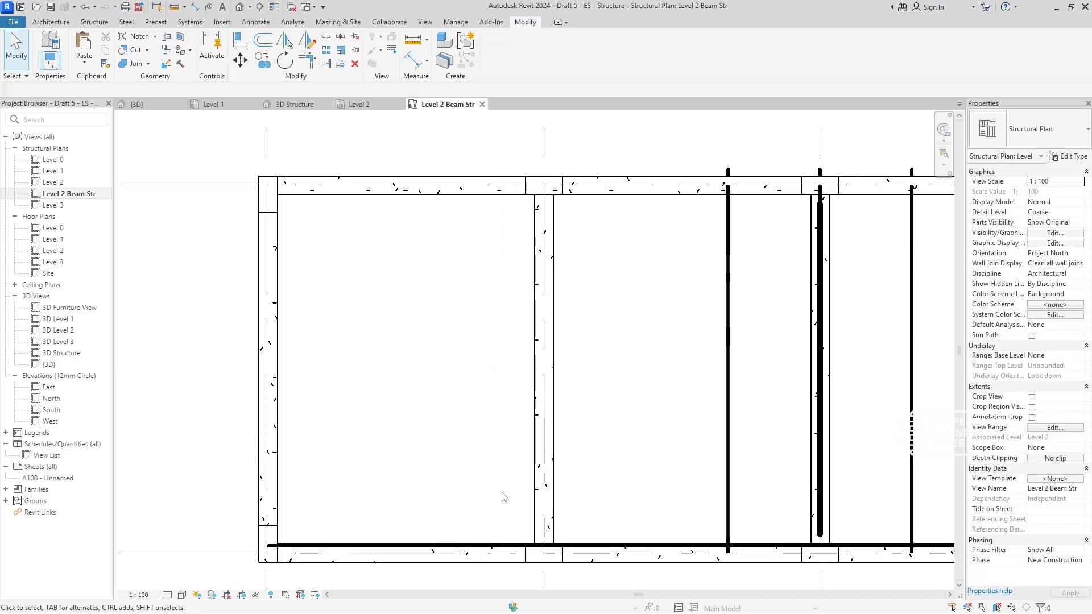
pyautogui.click(724, 470)
pyautogui.press('Escape')
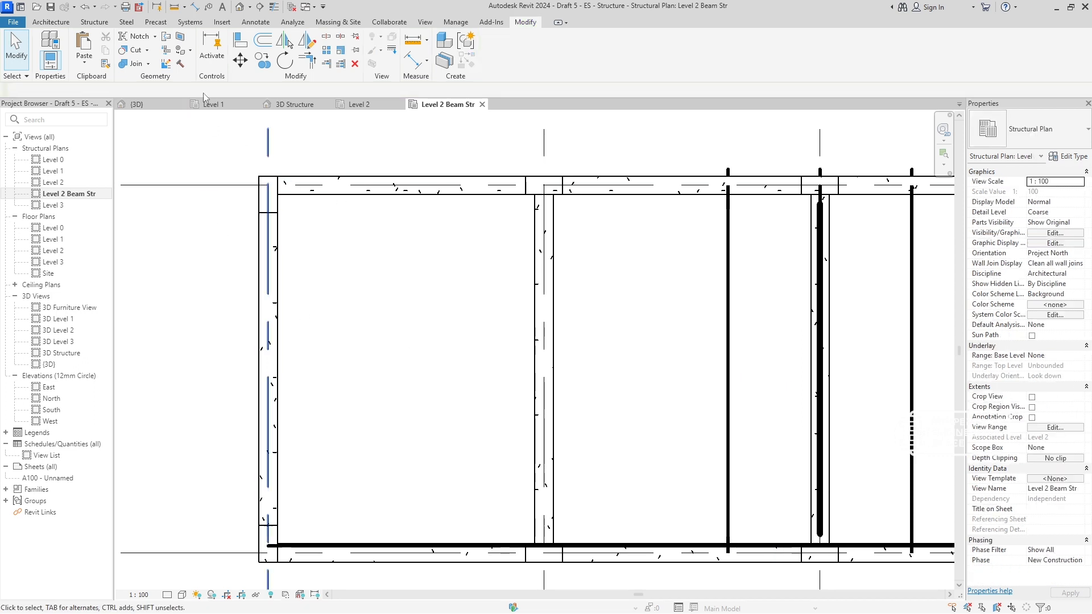
pyautogui.click(95, 22)
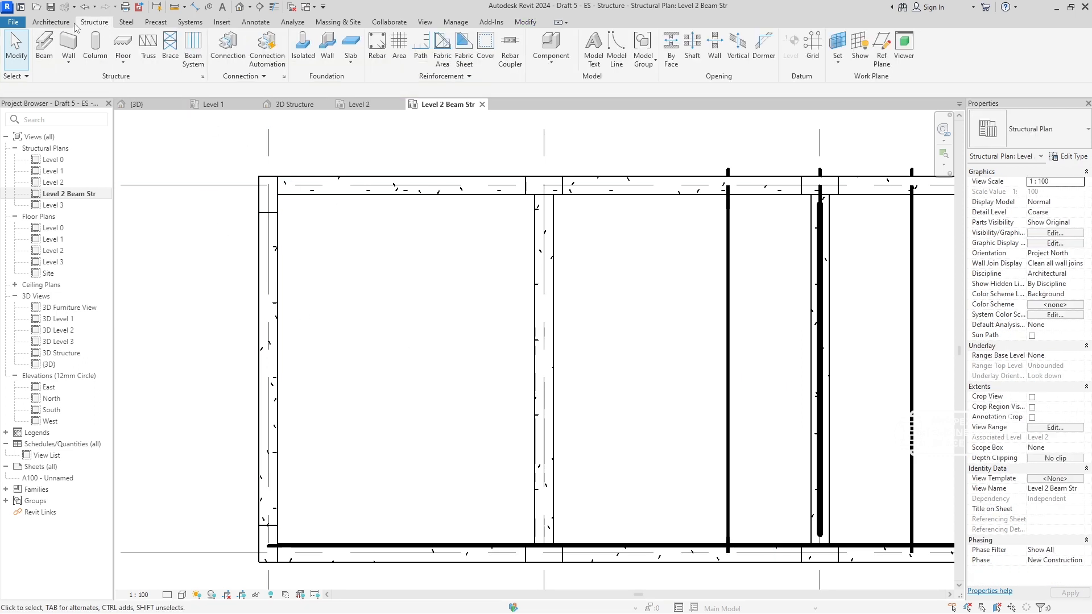
pyautogui.click(54, 23)
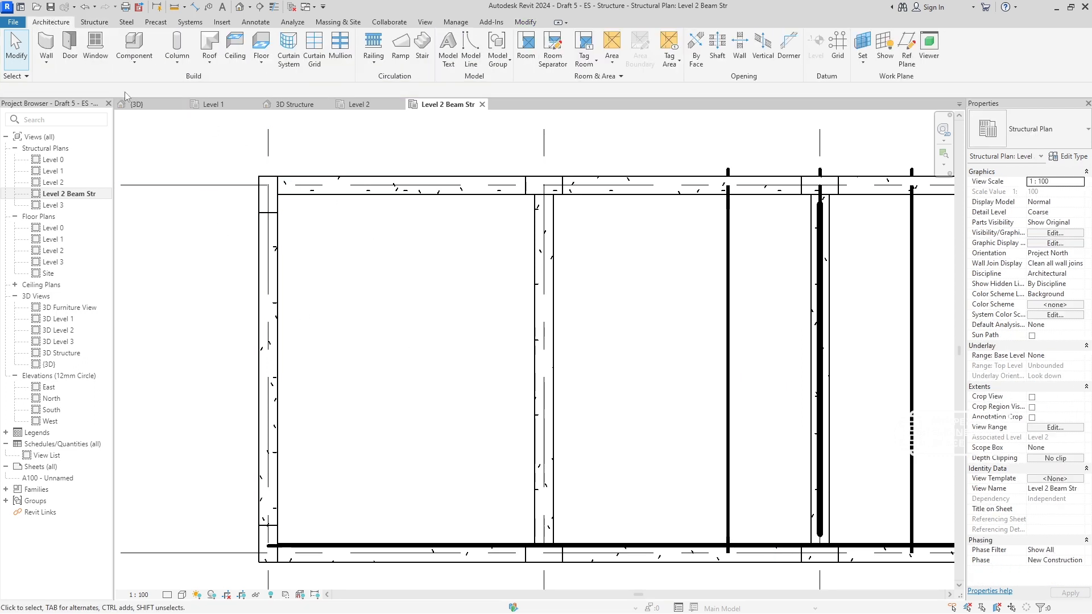
# - Hide the last pair of timber rafters between grids 2 and 3 and the 100x100 timber along the lower beam line
pyautogui.click(727, 340)
pyautogui.press('Delete')
pyautogui.click(728, 449)
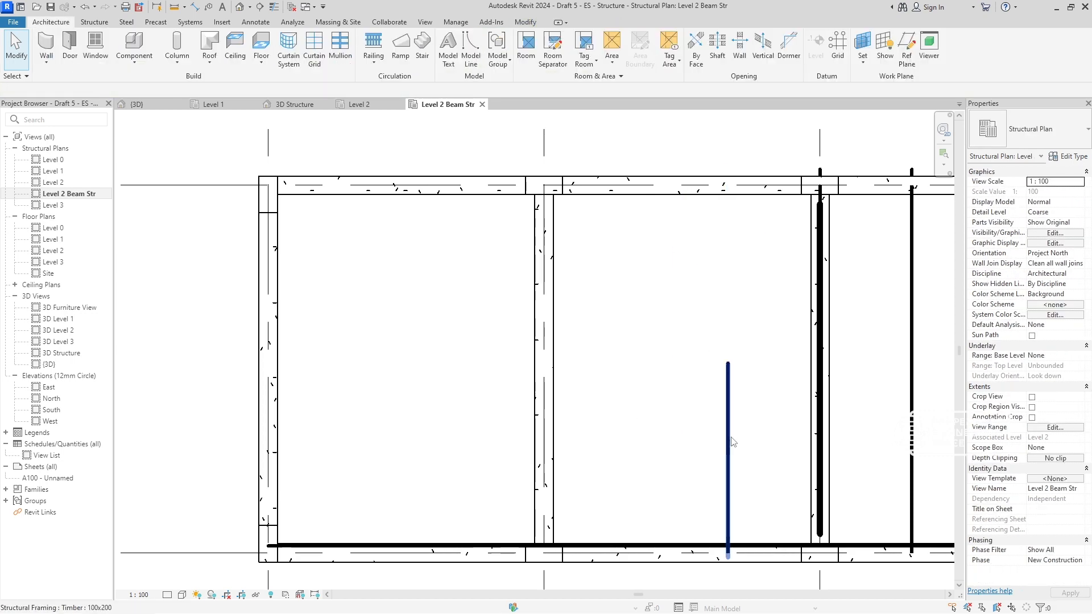
pyautogui.press('Delete')
pyautogui.click(495, 544)
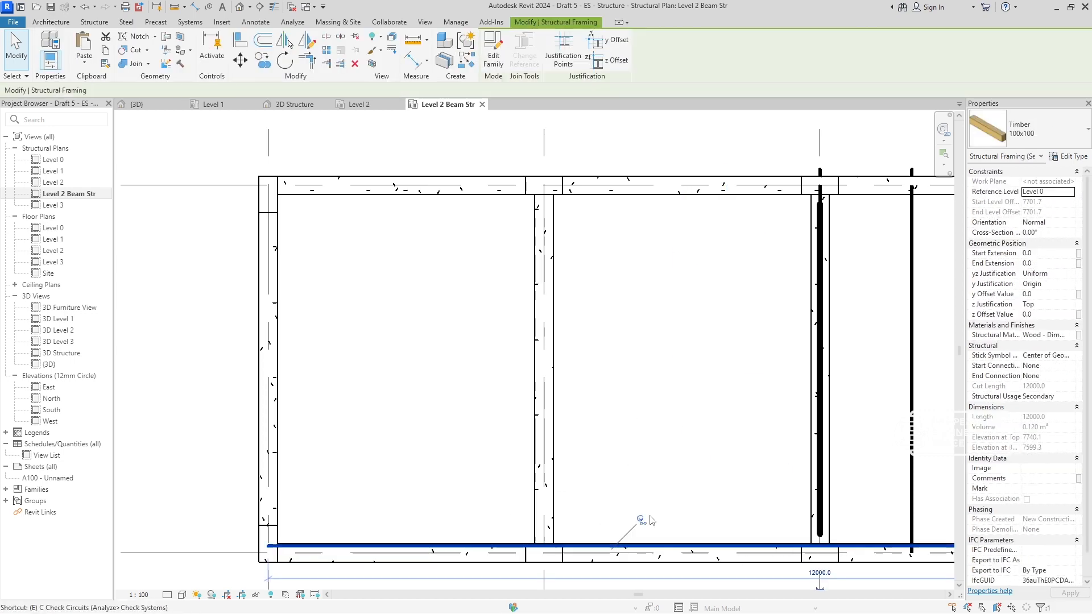
pyautogui.press('Delete')
# - Hide the Trusses group on grid 3 and both 100x200 timber rafters on that grid
pyautogui.click(819, 423)
pyautogui.press('Delete')
pyautogui.moveTo(663, 436); pyautogui.dragTo(476, 451, button='middle')
pyautogui.scroll(1, 511, 435)
pyautogui.click(644, 358)
pyautogui.press('Delete')
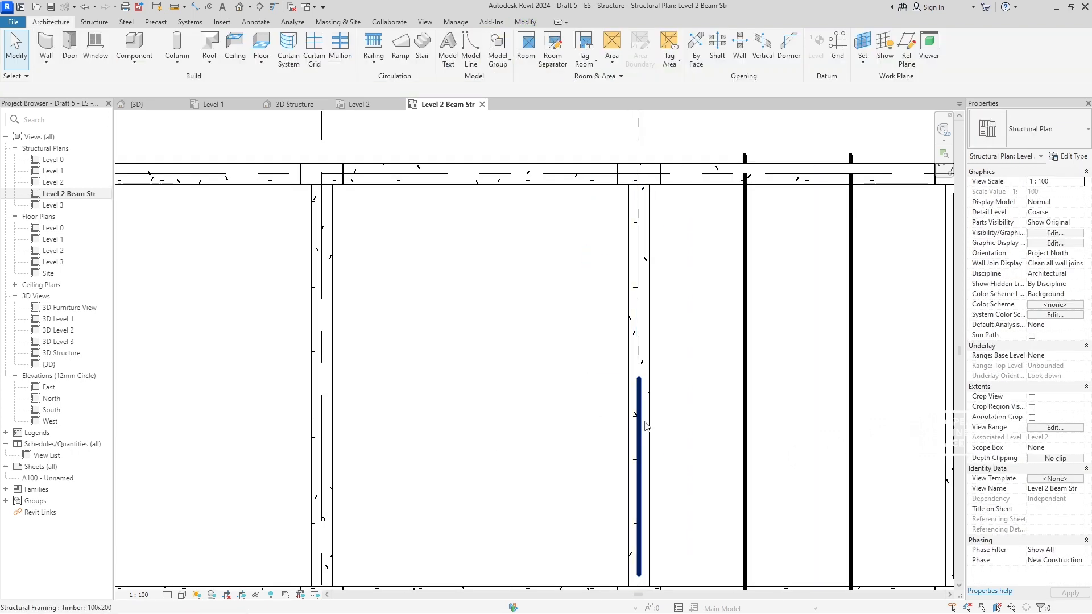
pyautogui.click(638, 437)
pyautogui.press('Delete')
# - Hide the upper and lower 100x200 timber rafters on both intermediate lines between grids 3 and 4
pyautogui.click(744, 364)
pyautogui.press('Delete')
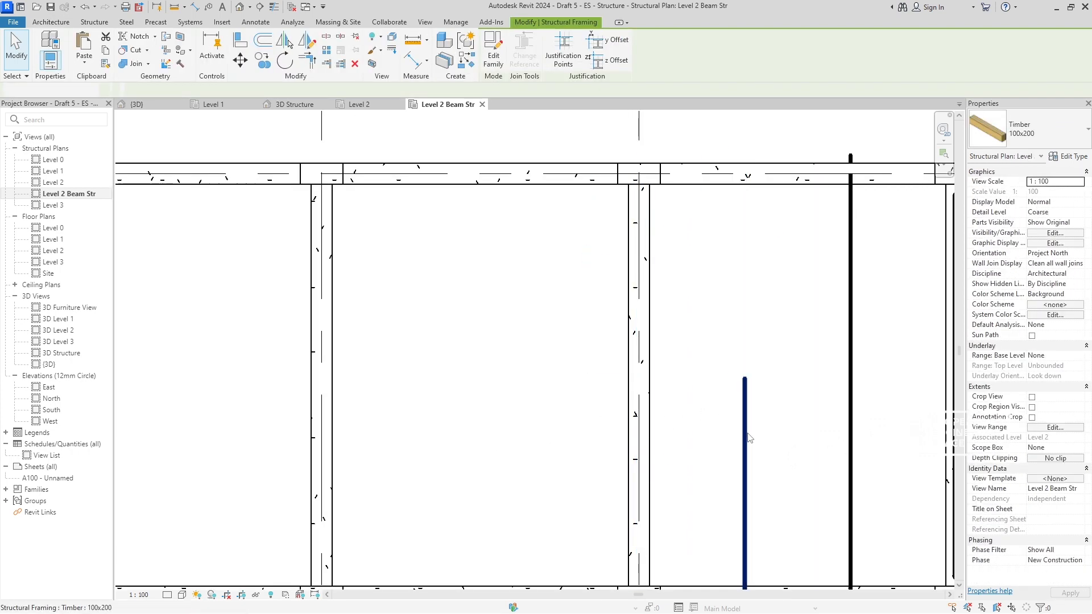
pyautogui.click(746, 433)
pyautogui.press('Delete')
pyautogui.click(853, 353)
pyautogui.moveTo(786, 397); pyautogui.dragTo(616, 404, button='middle')
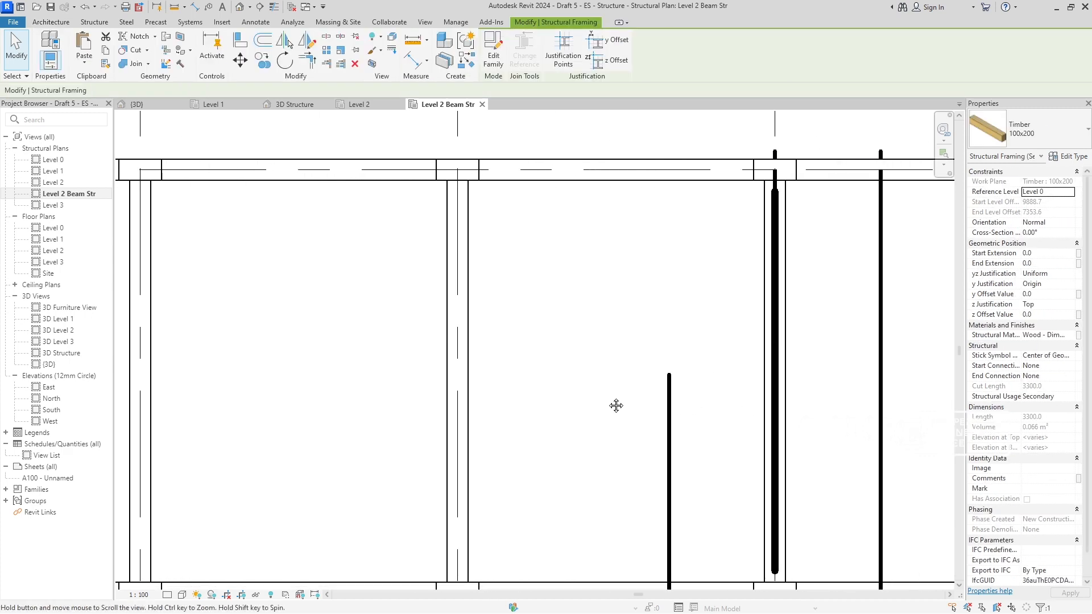
pyautogui.press('Delete')
pyautogui.click(671, 445)
pyautogui.press('Delete')
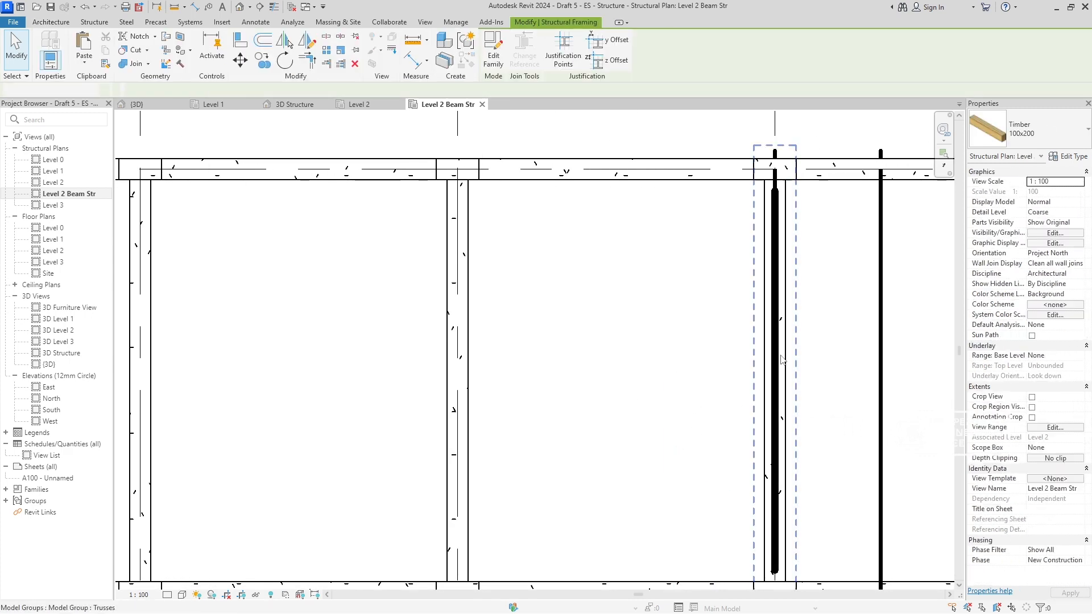
# - Hide the Trusses group on grid 4 and both 100x200 timber rafters on that grid
pyautogui.click(776, 341)
pyautogui.click(785, 349)
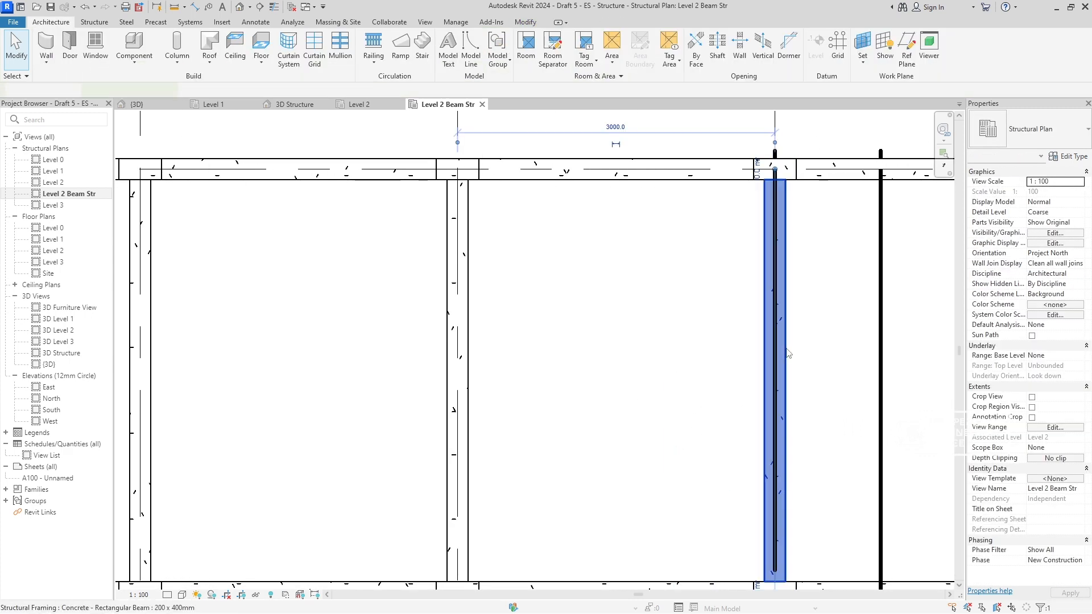
pyautogui.press('Delete')
pyautogui.hotkey('ctrl', 'z')
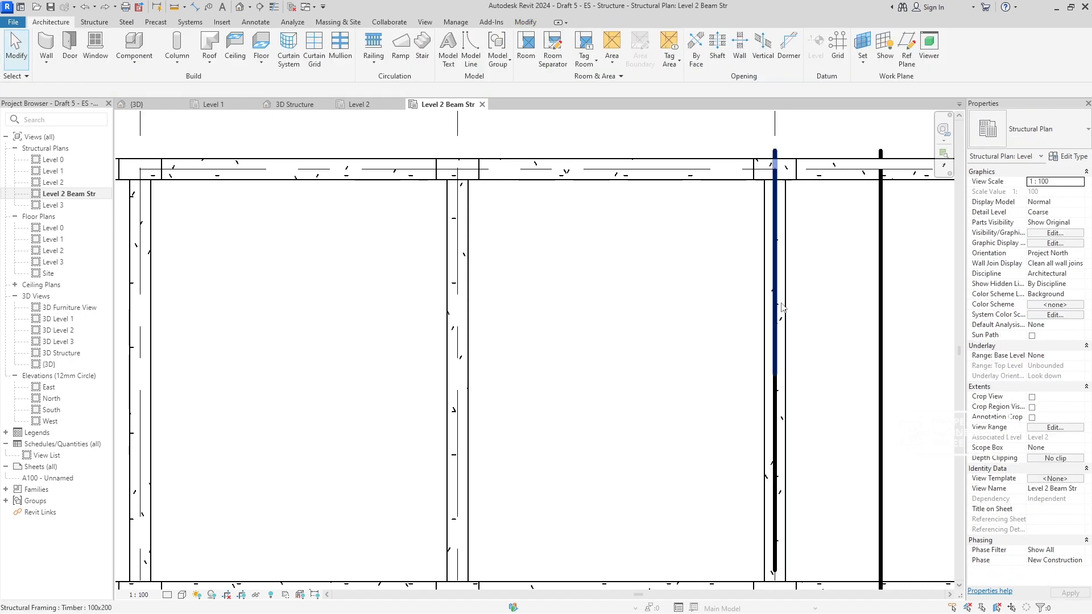
pyautogui.click(776, 269)
pyautogui.press('Delete')
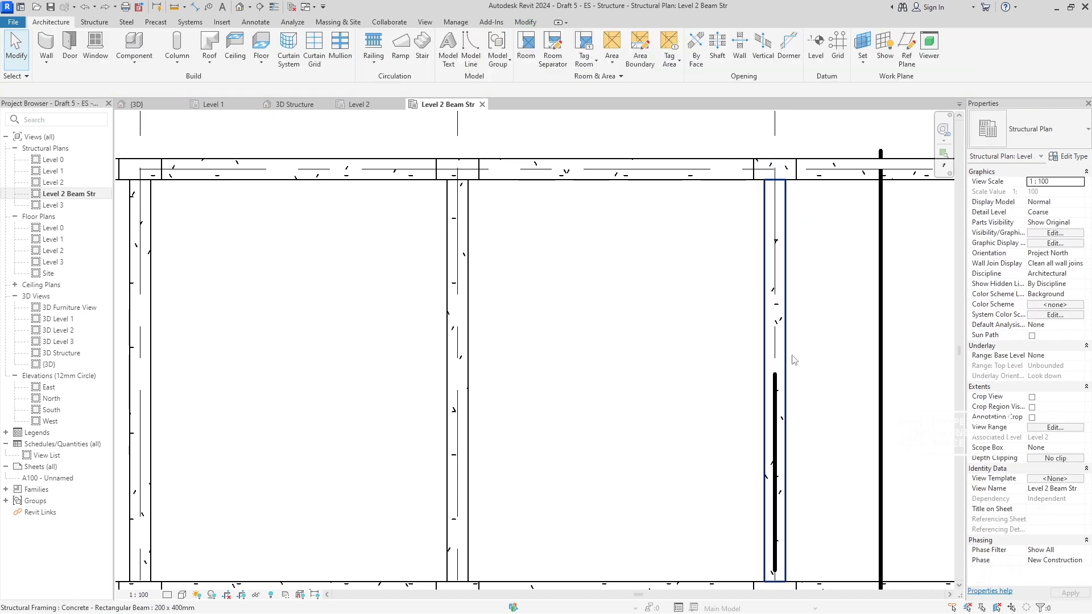
pyautogui.click(780, 393)
pyautogui.press('Delete')
# - Hide the upper and lower 100x200 timber rafters on both intermediate lines between grids 4 and 5
pyautogui.click(882, 379)
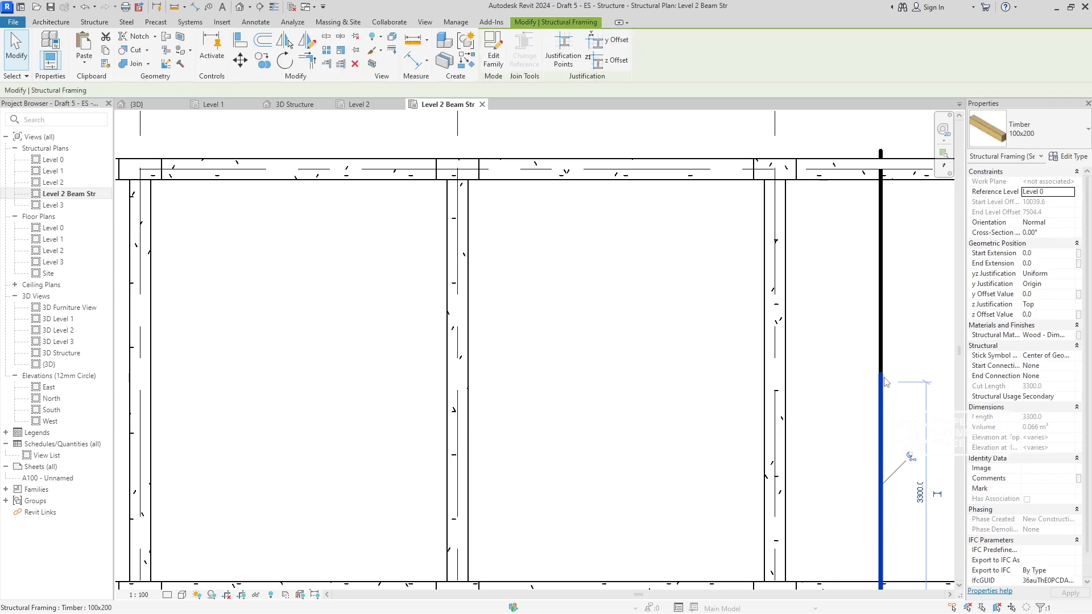
pyautogui.press('Delete')
pyautogui.click(881, 327)
pyautogui.press('Delete')
pyautogui.moveTo(833, 362); pyautogui.dragTo(550, 399, button='middle')
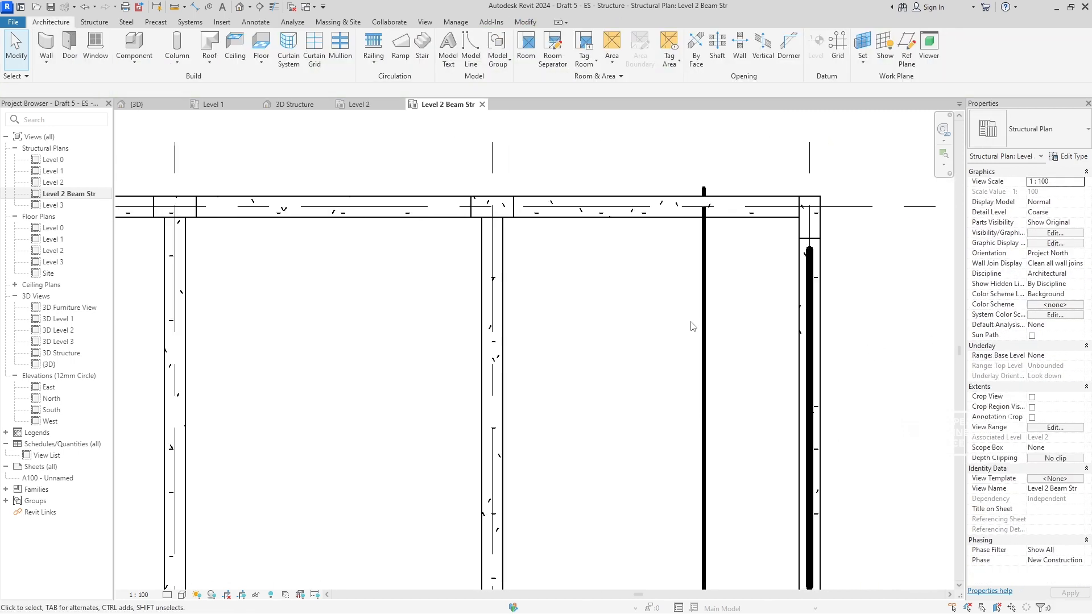
pyautogui.click(705, 311)
pyautogui.press('Delete')
pyautogui.click(705, 442)
pyautogui.press('Delete')
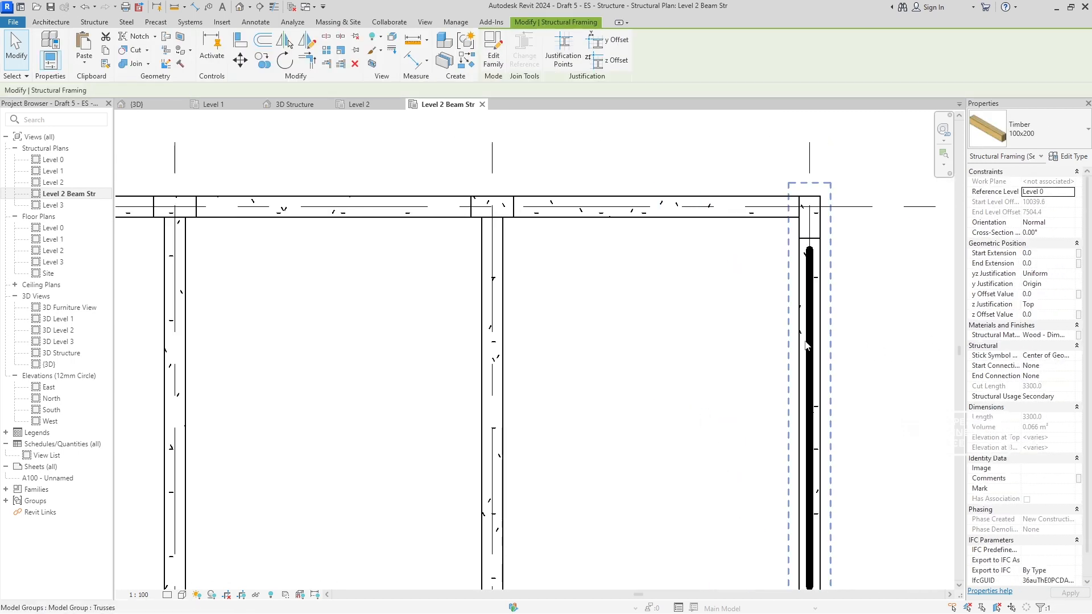
# - Hide the Trusses group on grid 5
pyautogui.click(807, 337)
pyautogui.press('Delete')
pyautogui.scroll(-3, 612, 426)
pyautogui.moveTo(655, 409); pyautogui.dragTo(831, 383, button='middle')
pyautogui.scroll(2, 448, 344)
pyautogui.click(450, 346)
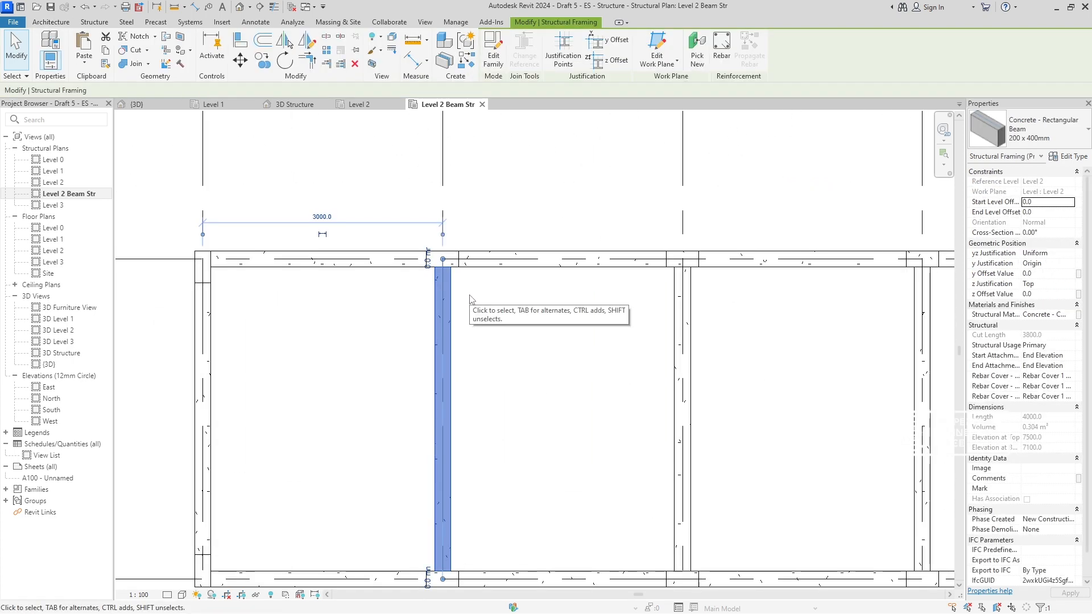
pyautogui.press('Escape')
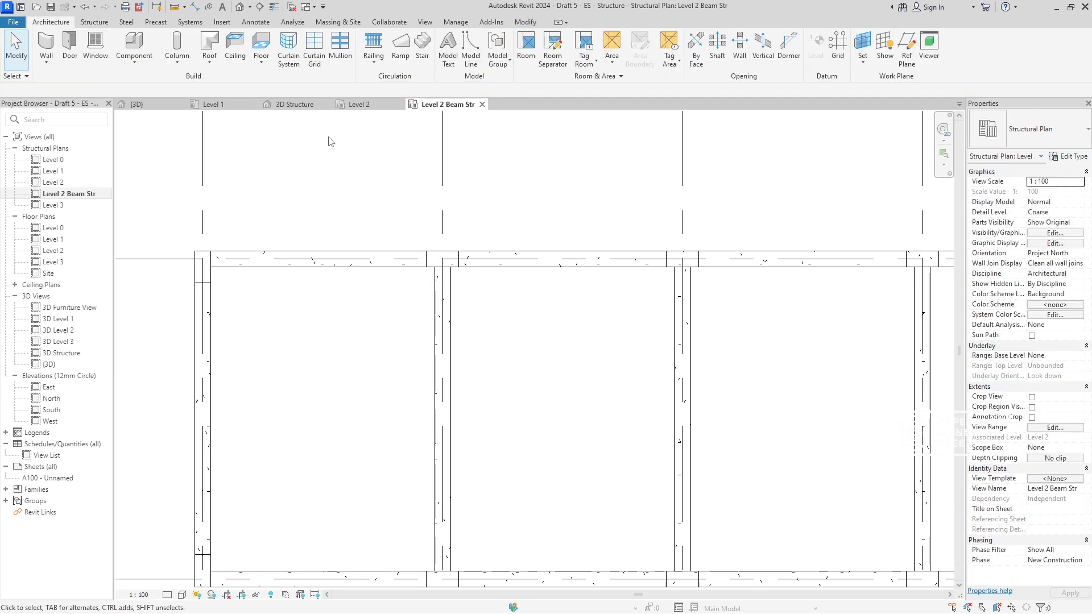
# - Switch to the 3D Structure view and examine the column and beam frame, including the open column bases
pyautogui.click(276, 110)
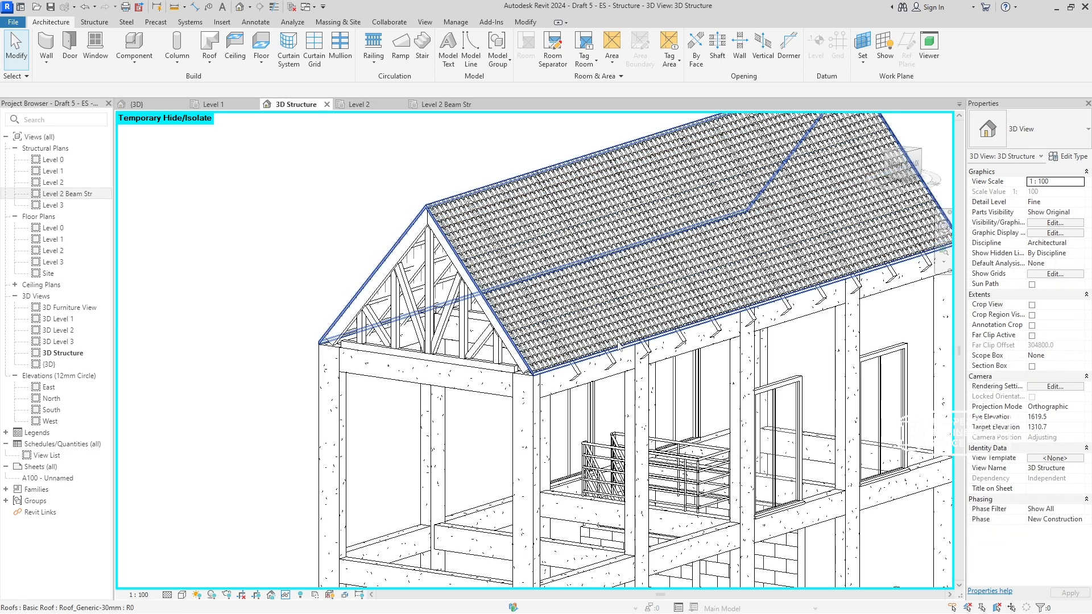
pyautogui.keyDown('shift'); pyautogui.moveTo(619, 347); pyautogui.dragTo(514, 348, button='middle'); pyautogui.keyUp('shift')
pyautogui.scroll(-3, 670, 417)
pyautogui.moveTo(670, 418); pyautogui.dragTo(734, 270, button='middle')
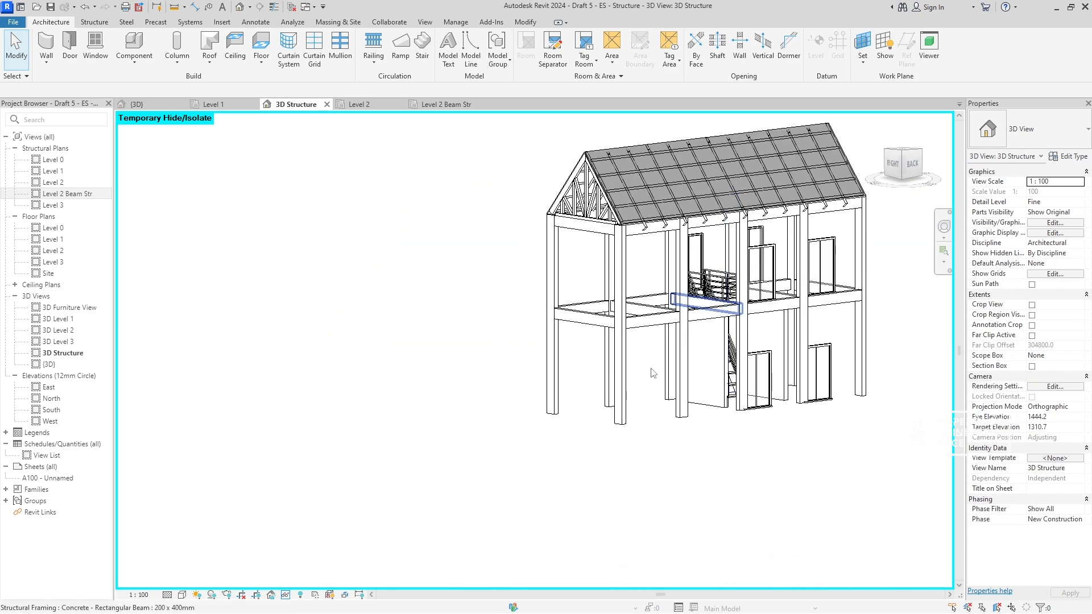
pyautogui.scroll(5, 647, 375)
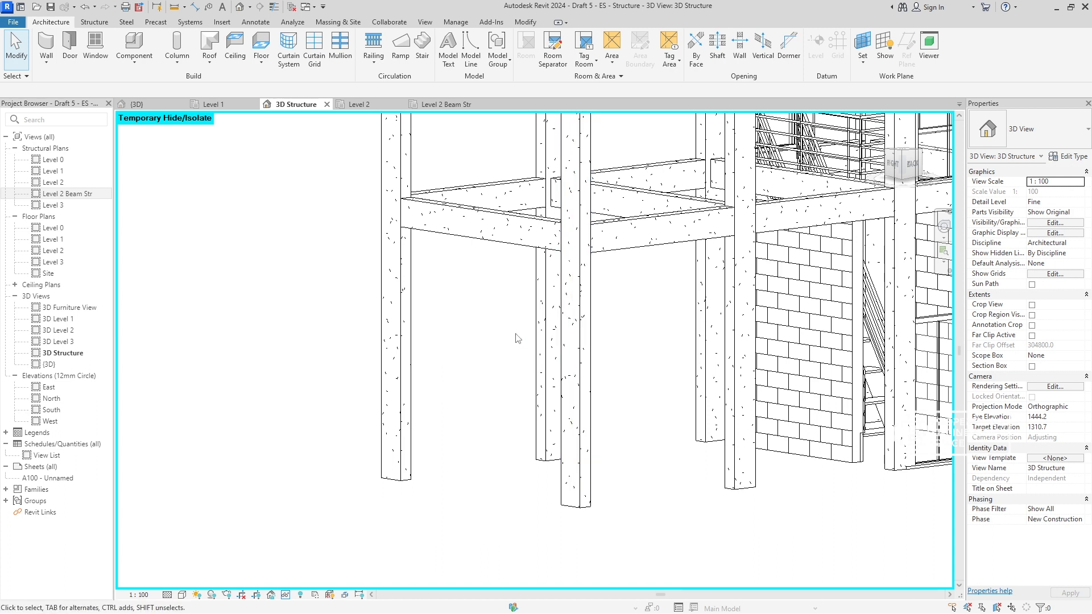
pyautogui.scroll(-4, 678, 463)
pyautogui.moveTo(662, 470); pyautogui.dragTo(633, 519, button='middle')
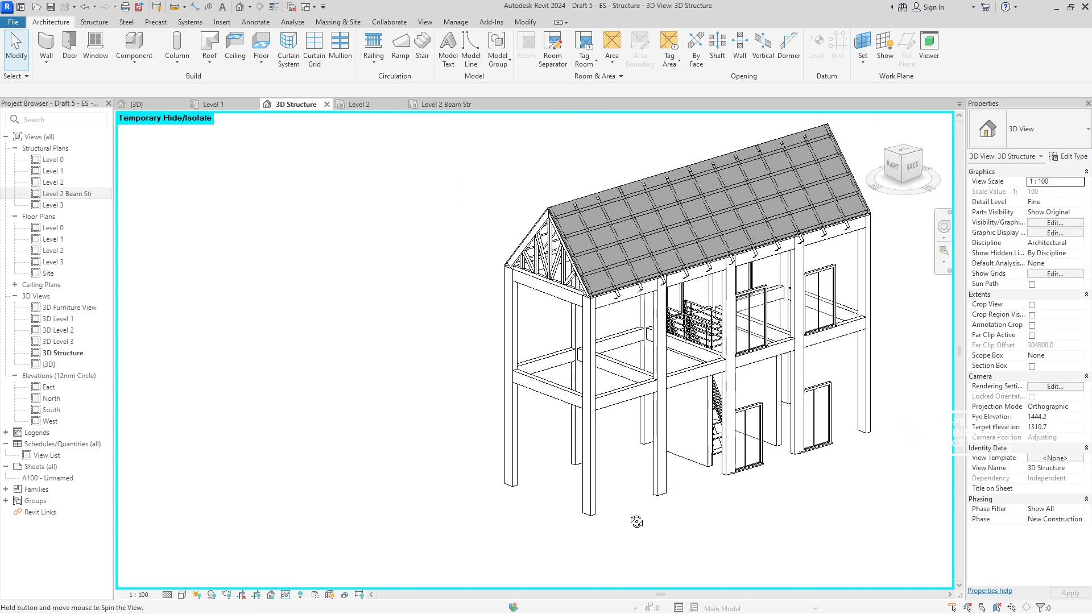
# - Open the Level 0 structural plan and try to paste the copied beams aligned to Level 0
pyautogui.doubleClick(54, 160)
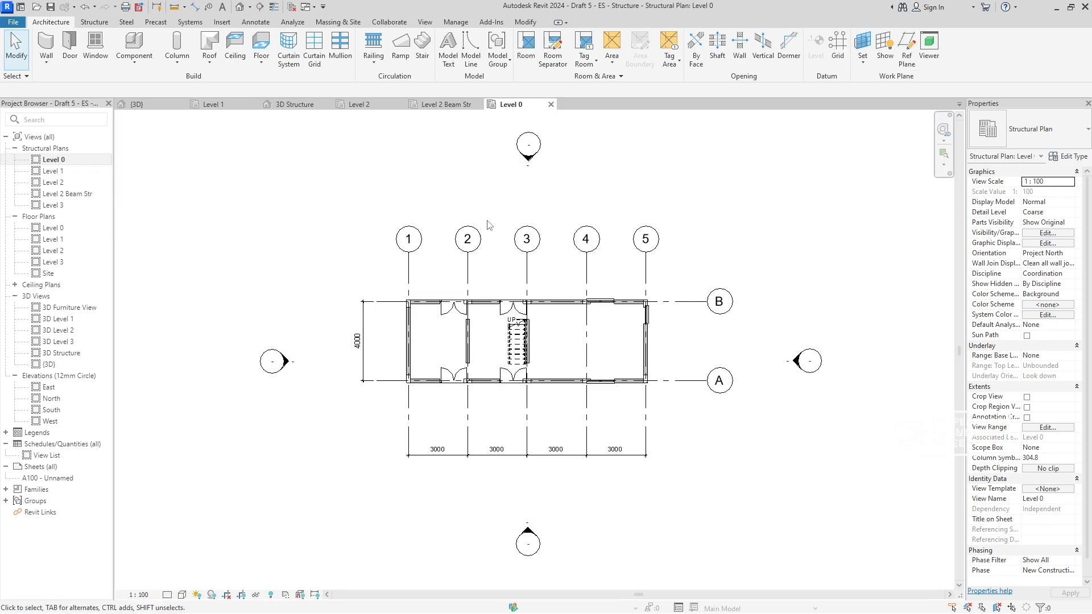
pyautogui.click(521, 24)
pyautogui.click(79, 64)
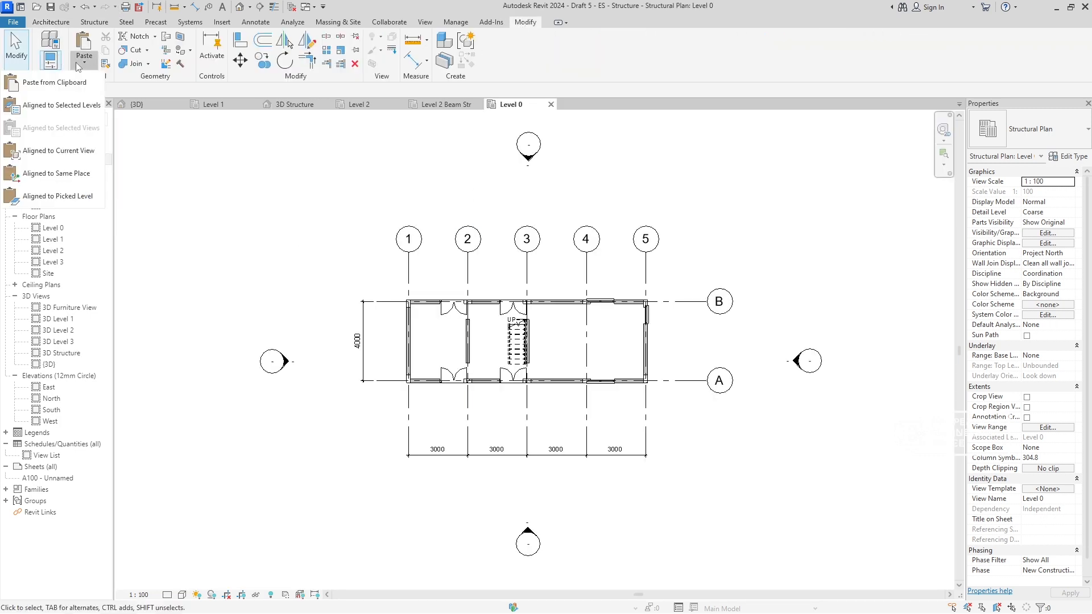
pyautogui.click(54, 108)
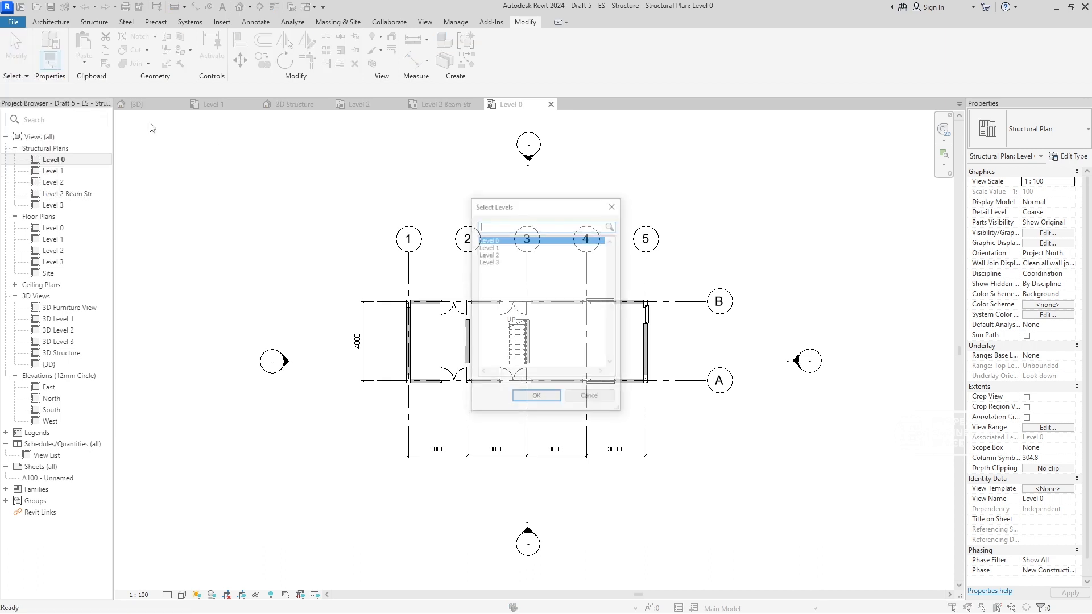
pyautogui.click(536, 398)
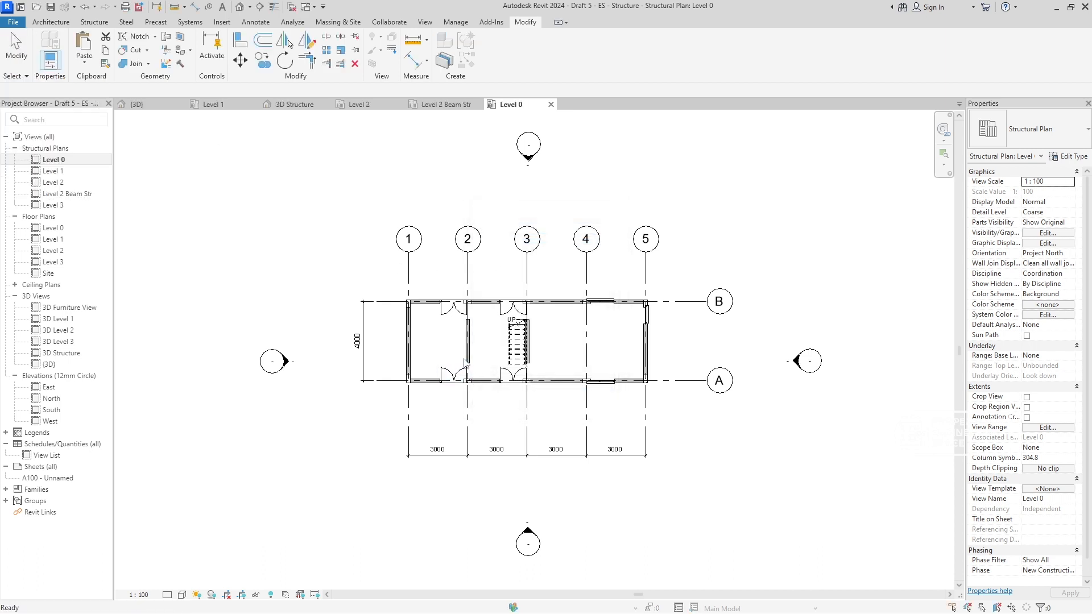
# - Hide the Doors and Walls categories in the Level 0 structural plan
pyautogui.scroll(6, 480, 271)
pyautogui.click(485, 377)
pyautogui.rightClick(483, 376)
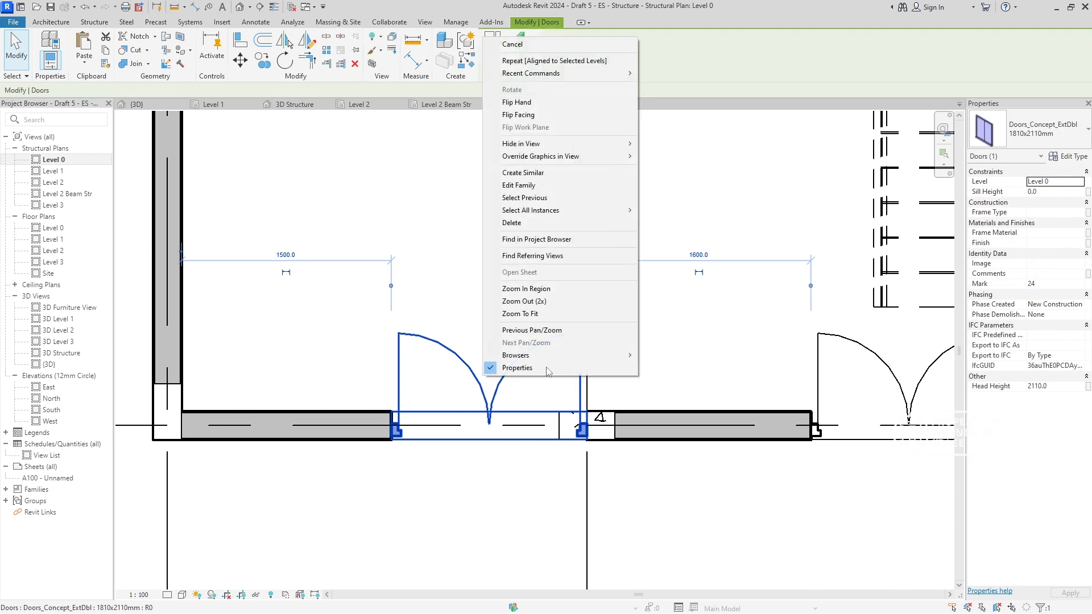
pyautogui.moveTo(615, 146)
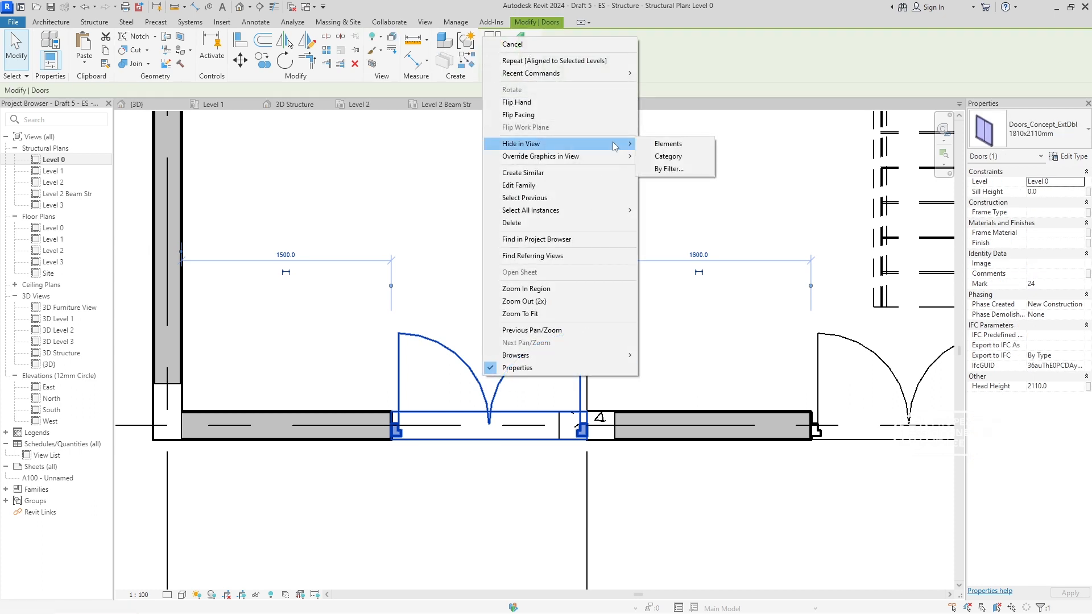
pyautogui.click(674, 156)
pyautogui.scroll(-3, 476, 387)
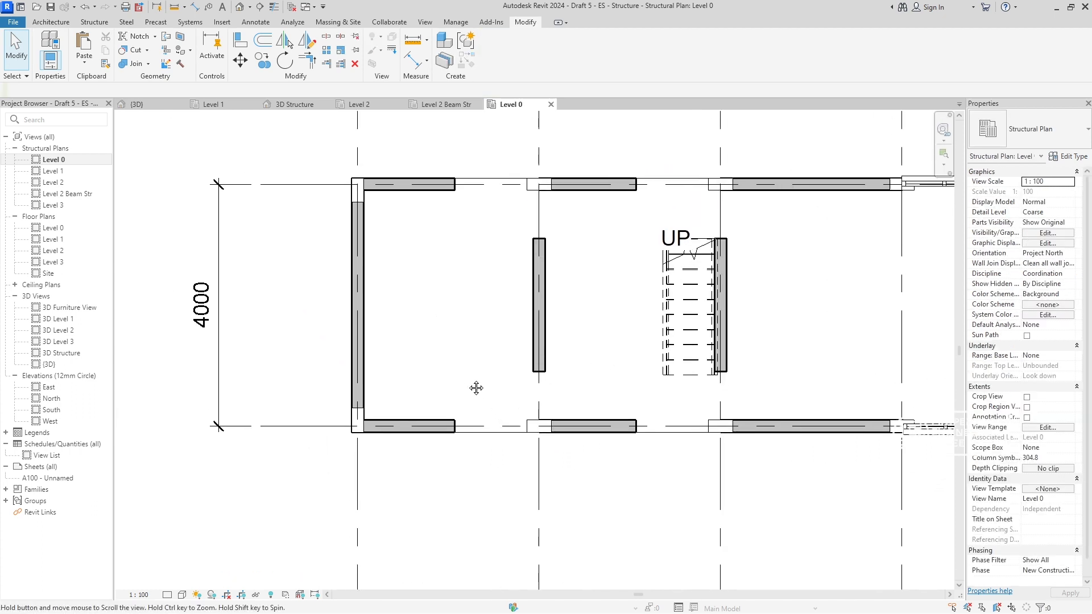
pyautogui.click(361, 301)
pyautogui.rightClick(361, 302)
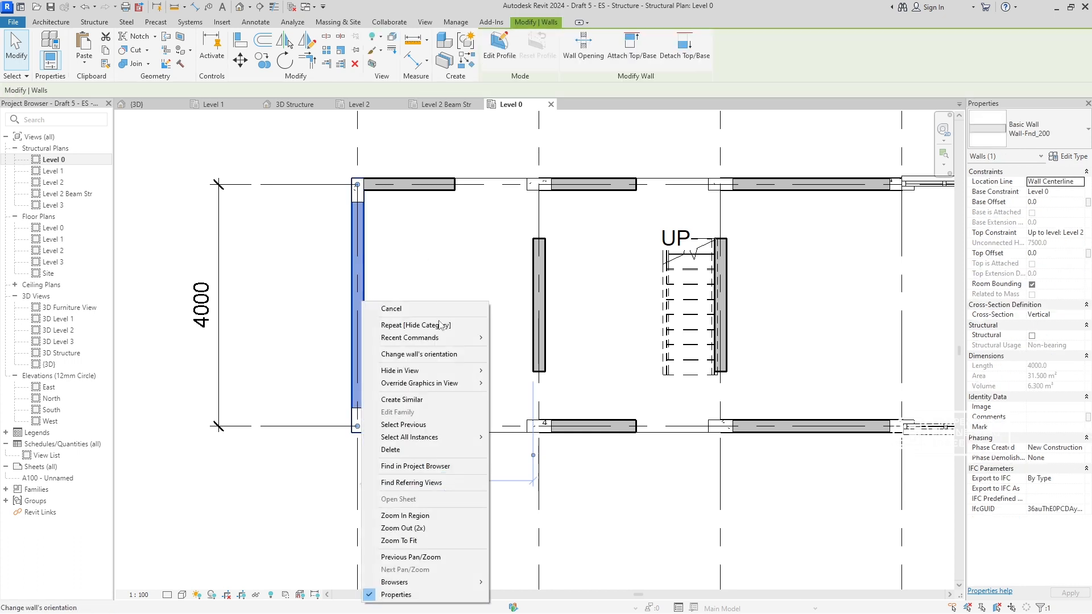
pyautogui.moveTo(472, 370)
pyautogui.click(519, 383)
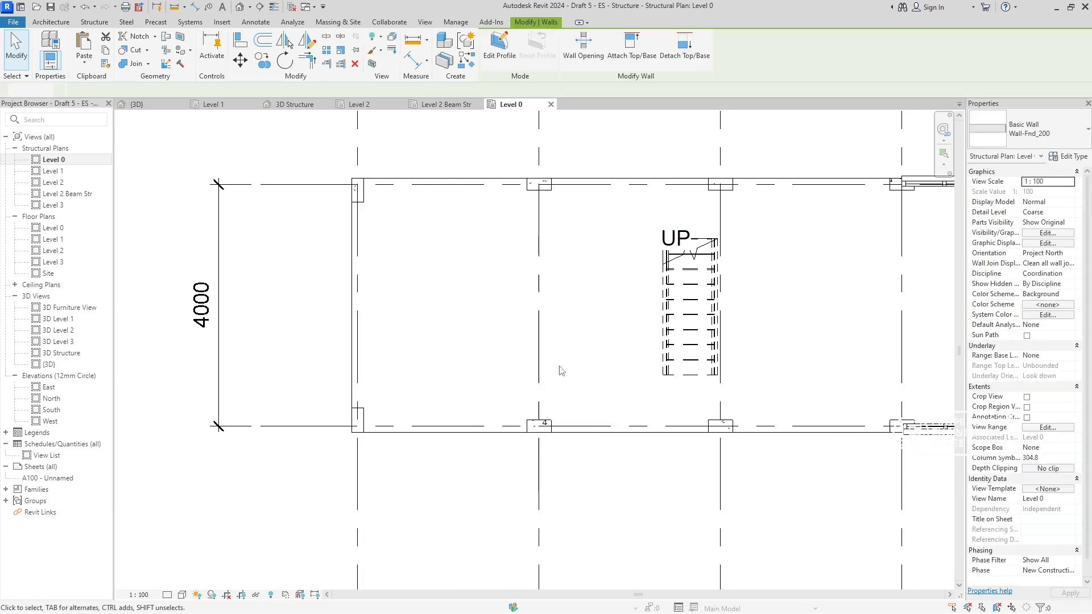
# - Paste the copied concrete beams again, aligned to the selected Level 0
pyautogui.click(83, 67)
pyautogui.click(90, 108)
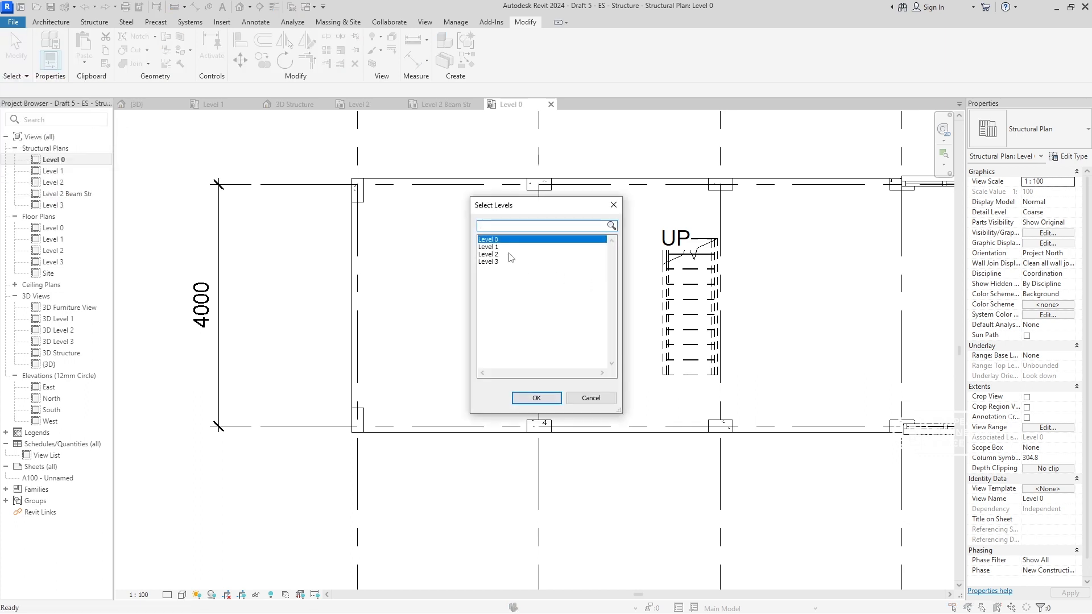
pyautogui.click(536, 398)
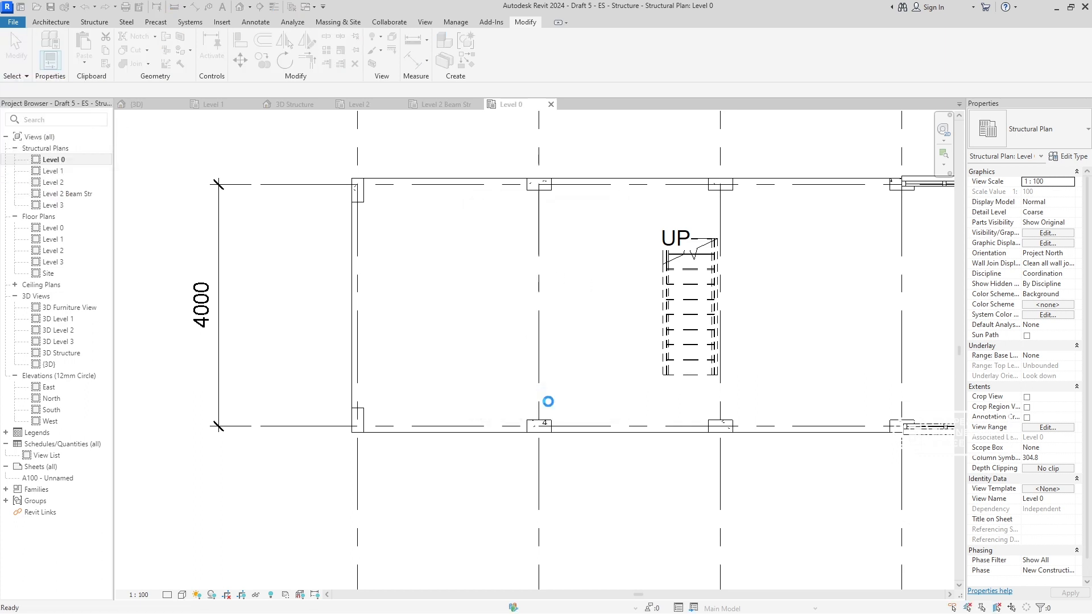
pyautogui.click(462, 279)
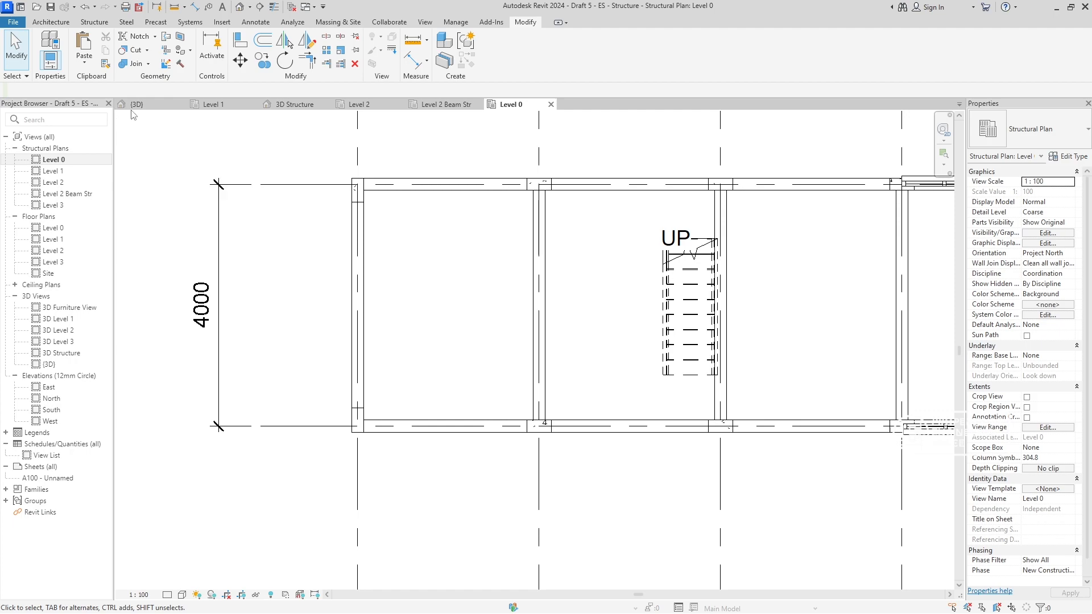
# - Return to the 3D Structure view and examine the Level 0 beams at the base of the columns
pyautogui.click(447, 106)
pyautogui.click(294, 104)
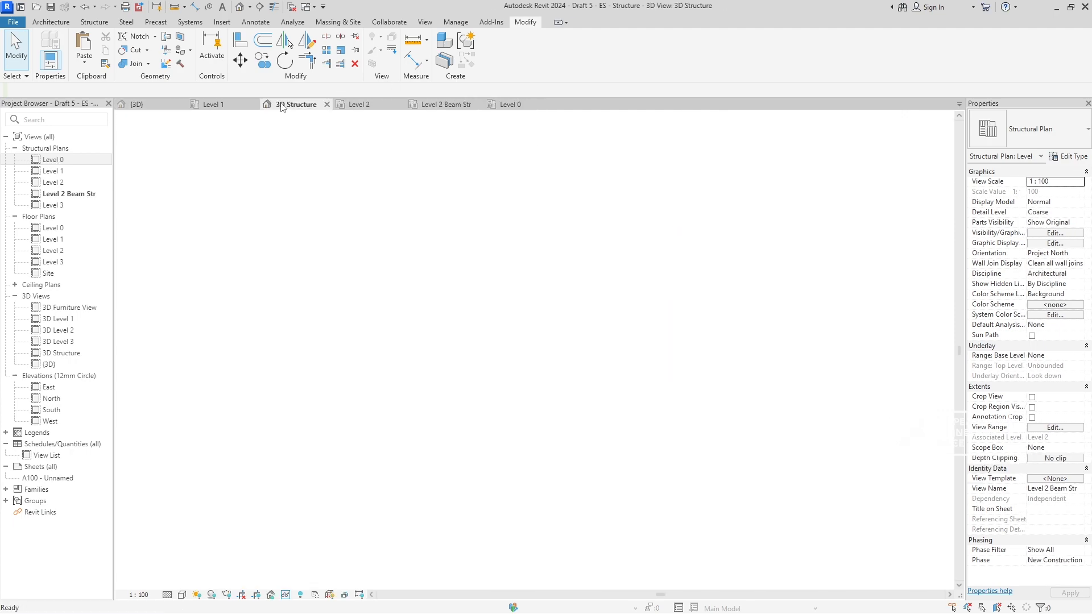
pyautogui.keyDown('shift'); pyautogui.moveTo(607, 440); pyautogui.dragTo(666, 473, button='middle'); pyautogui.keyUp('shift')
pyautogui.scroll(6, 665, 463)
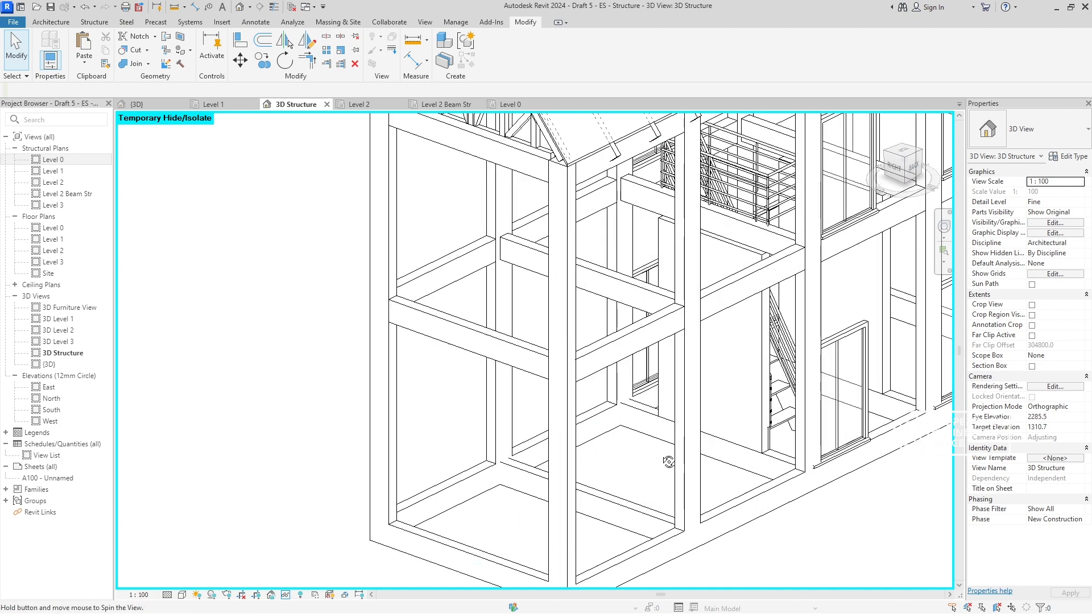
pyautogui.scroll(-5, 642, 442)
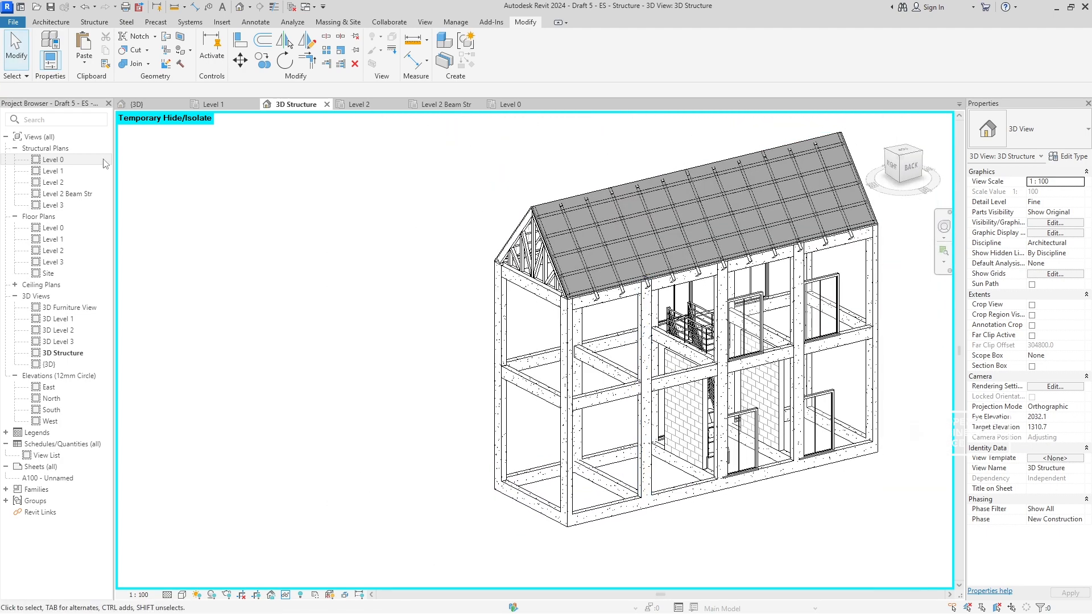
# - Switch to the {3D} view and examine how the ground beams meet the walls and doors
pyautogui.click(154, 108)
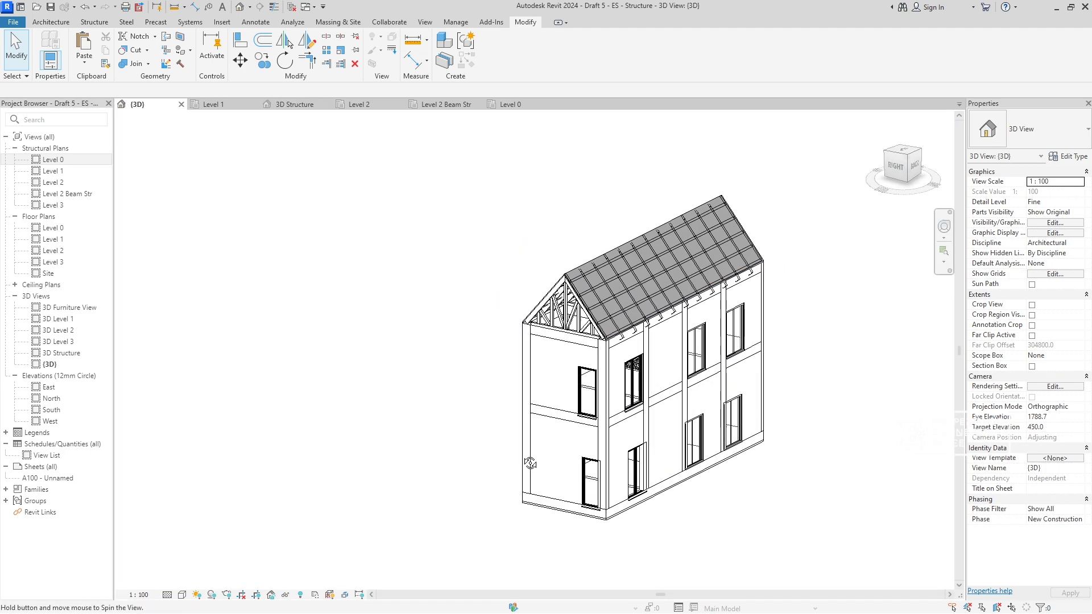
pyautogui.scroll(4, 625, 455)
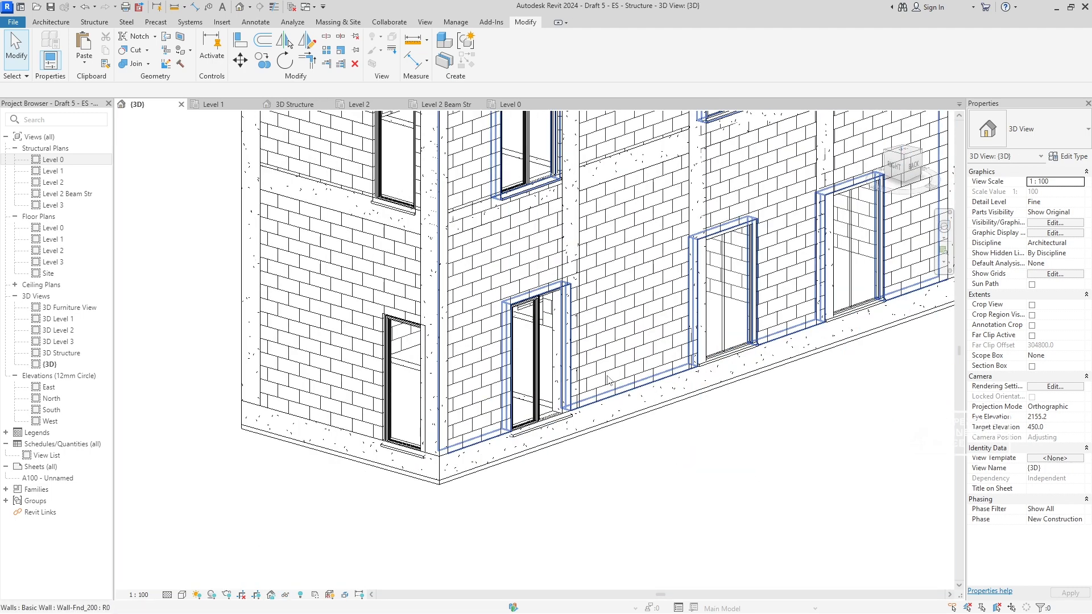
pyautogui.moveTo(561, 446); pyautogui.dragTo(620, 465, button='middle')
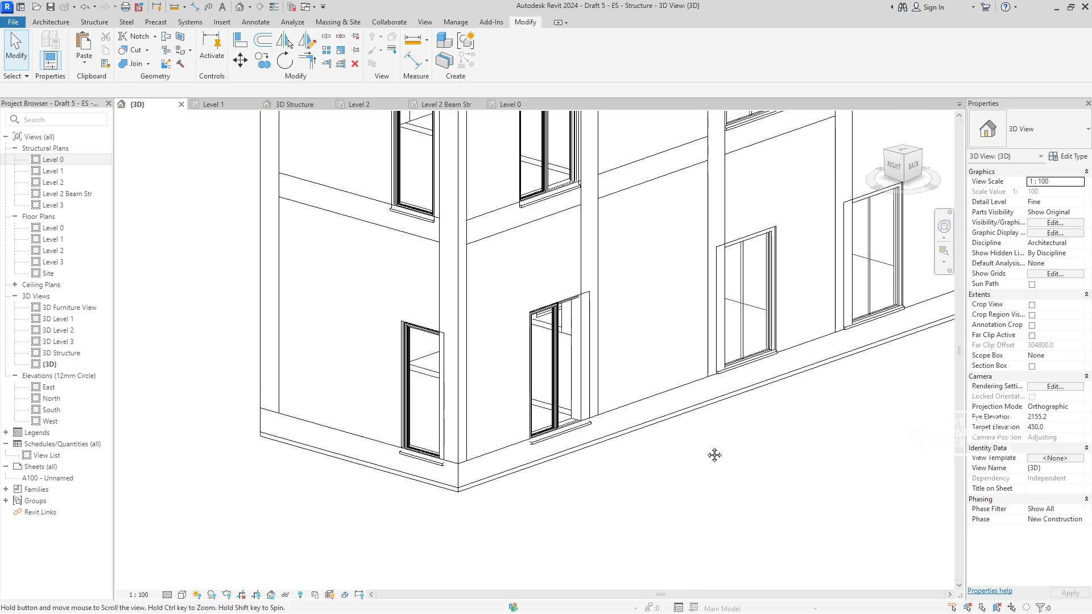
pyautogui.scroll(5, 628, 475)
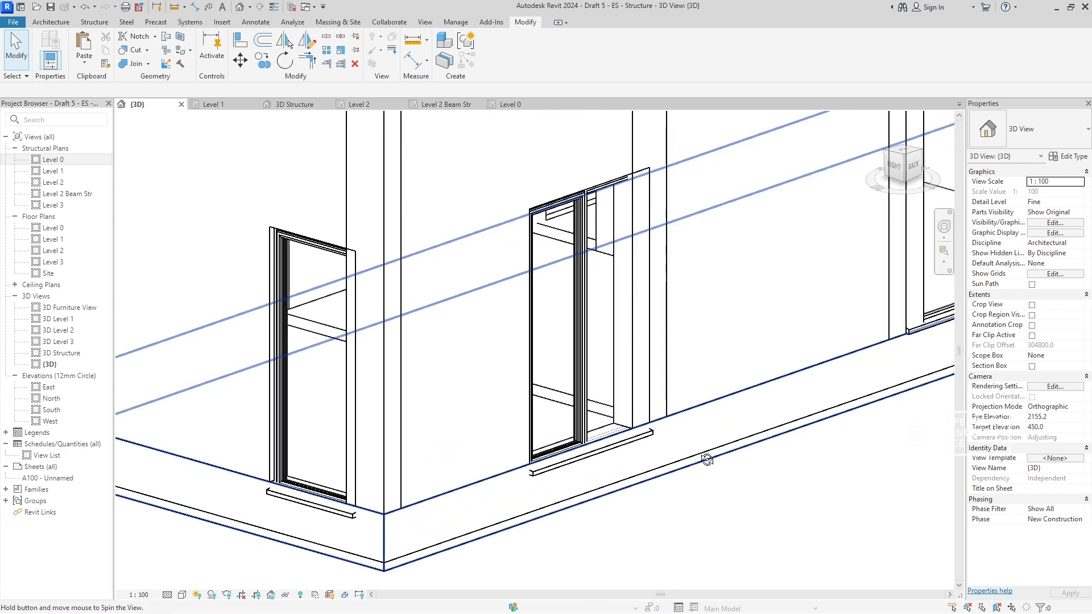
pyautogui.scroll(-5, 683, 458)
pyautogui.moveTo(682, 457)
pyautogui.keyDown('shift'); pyautogui.mouseDown(button='middle')
pyautogui.moveTo(763, 464)
pyautogui.moveTo(626, 438)
pyautogui.moveTo(588, 389)
pyautogui.moveTo(459, 410)
pyautogui.moveTo(551, 445)
pyautogui.moveTo(421, 477)
pyautogui.moveTo(503, 500)
pyautogui.moveTo(470, 446)
pyautogui.moveTo(672, 453)
pyautogui.moveTo(606, 465)
pyautogui.moveTo(411, 562)
pyautogui.mouseUp(button='middle'); pyautogui.keyUp('shift')
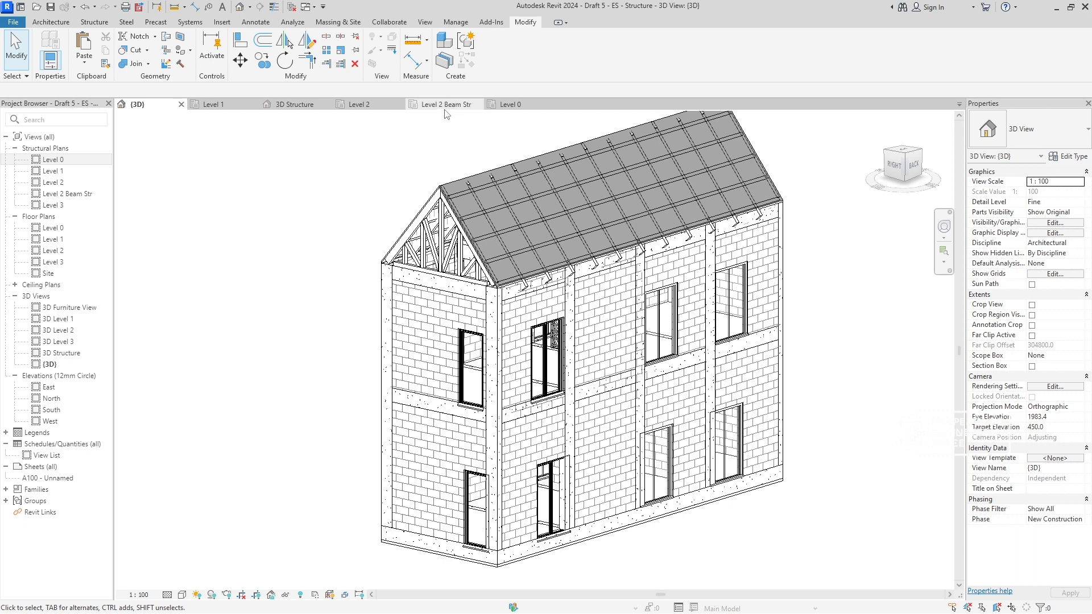
# - Switch back to the 3D Structure view and select the corner concrete column at grid B-5
pyautogui.click(294, 104)
pyautogui.scroll(5, 564, 330)
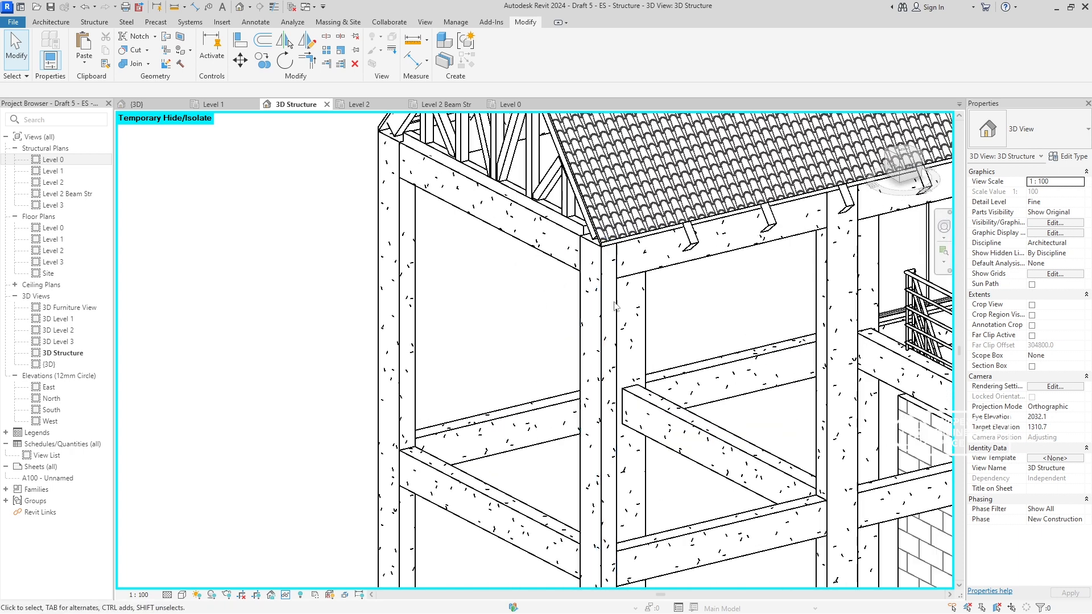
pyautogui.click(588, 329)
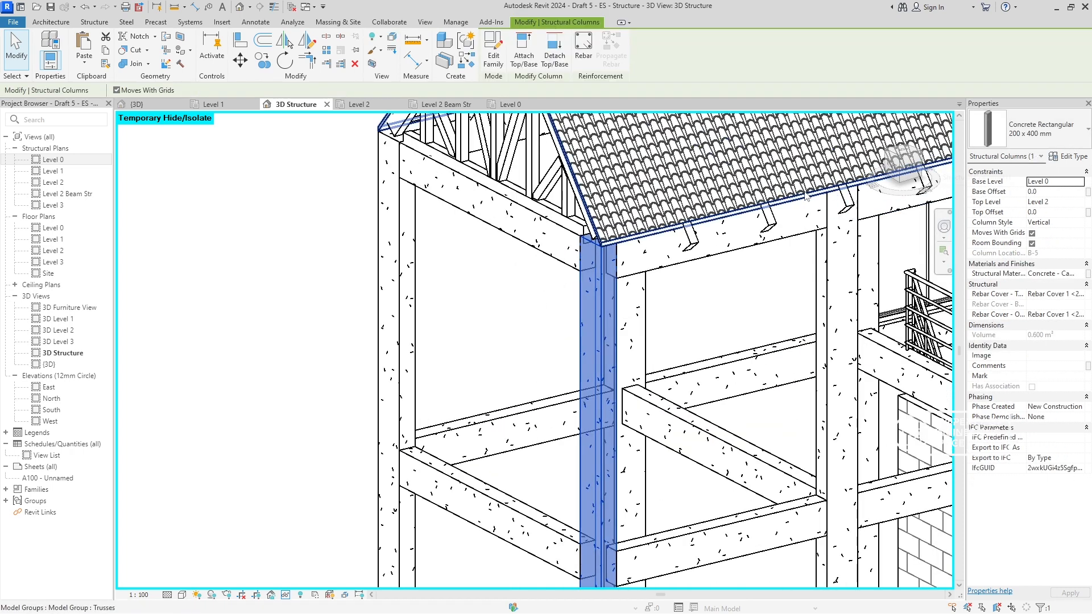
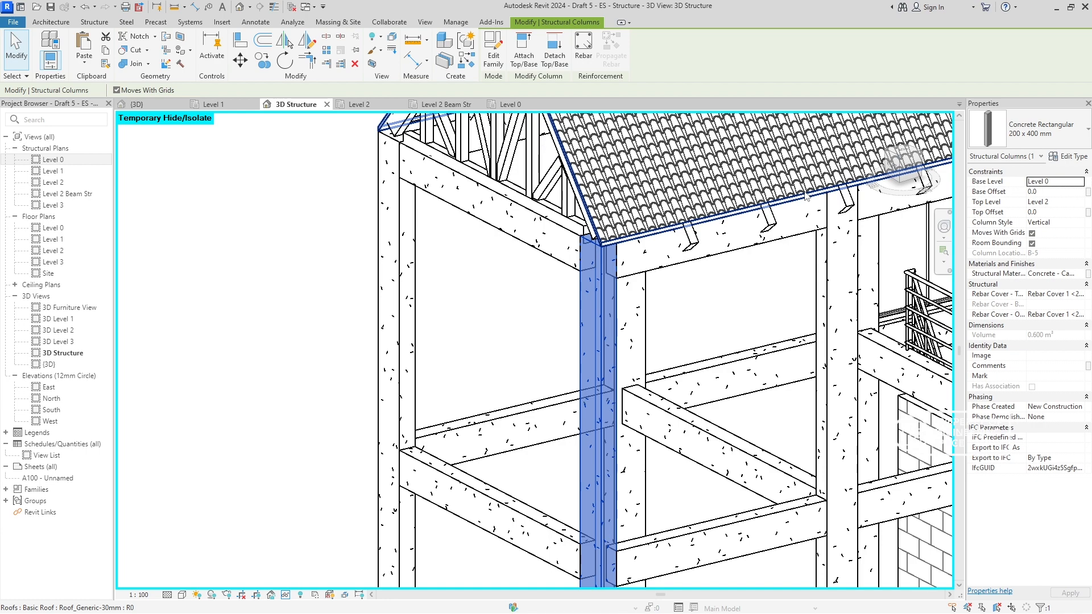
# - From the back view, hide the roof and the roof framing above the top concrete beams in the 3D Structure view
pyautogui.press('Escape')
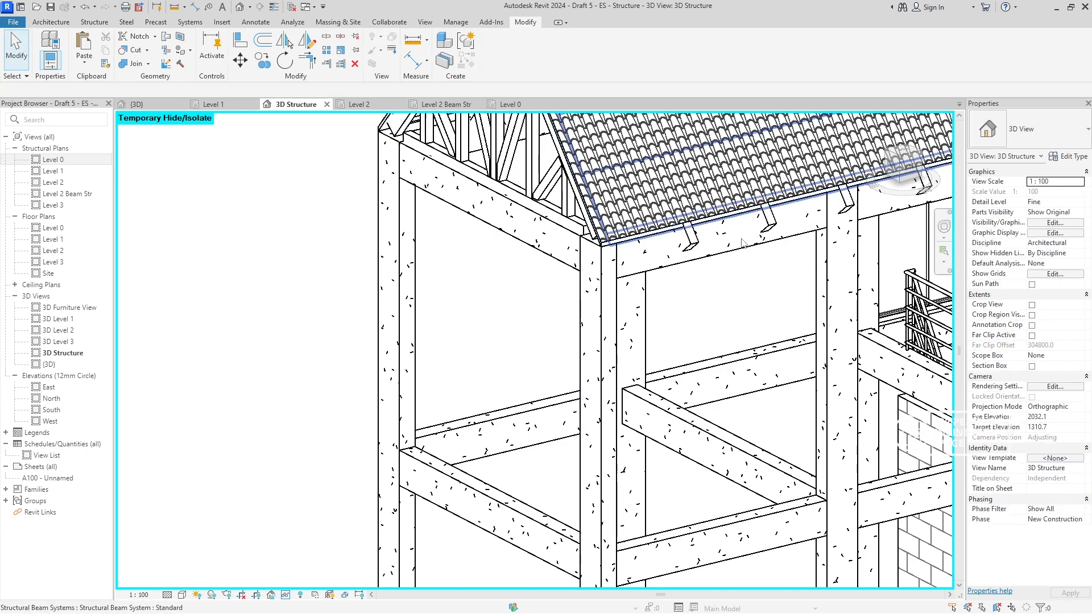
pyautogui.scroll(-3, 807, 196)
pyautogui.click(912, 169)
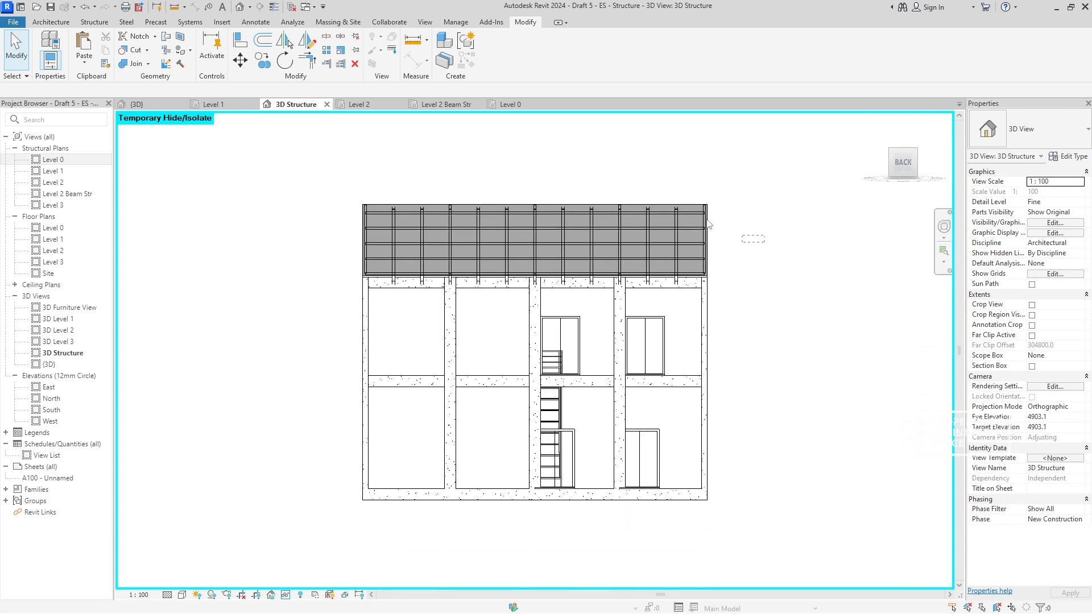
pyautogui.moveTo(709, 224); pyautogui.dragTo(519, 187)
pyautogui.moveTo(327, 185); pyautogui.dragTo(327, 185)
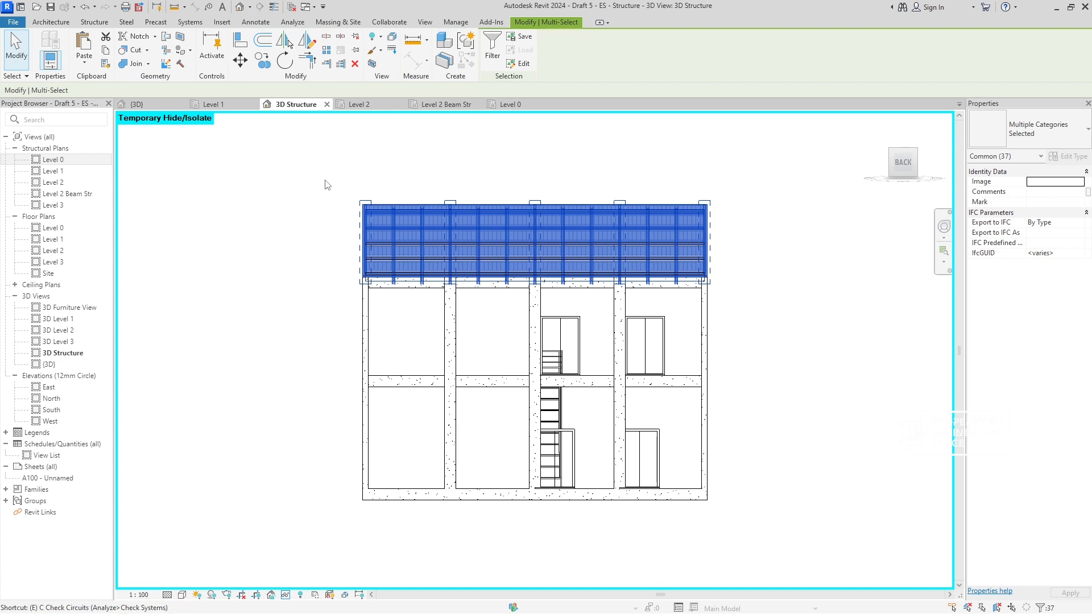
pyautogui.press('Escape')
pyautogui.scroll(5, 518, 238)
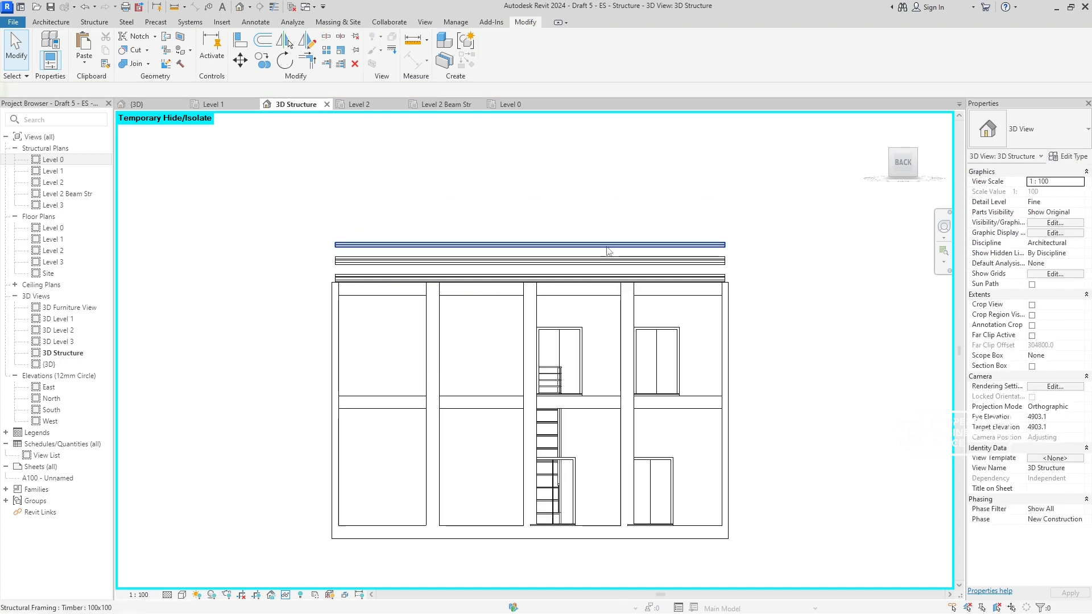
# - Hide the leftover 100x100 timber members above the top concrete beams
pyautogui.keyDown('shift'); pyautogui.moveTo(500, 233); pyautogui.dragTo(596, 304, button='middle'); pyautogui.keyUp('shift')
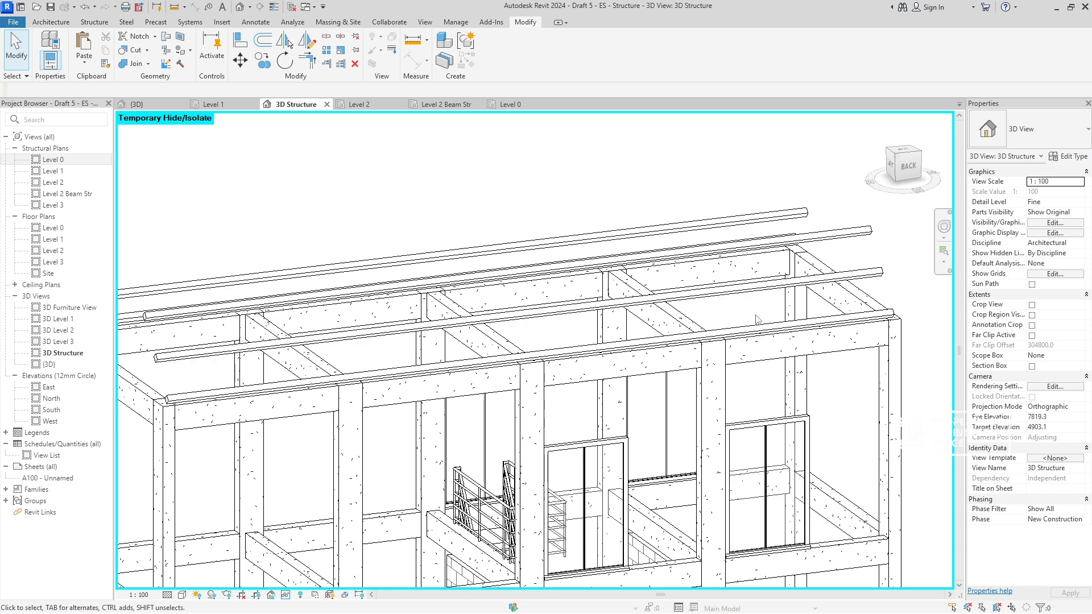
pyautogui.click(756, 328)
pyautogui.press('space')
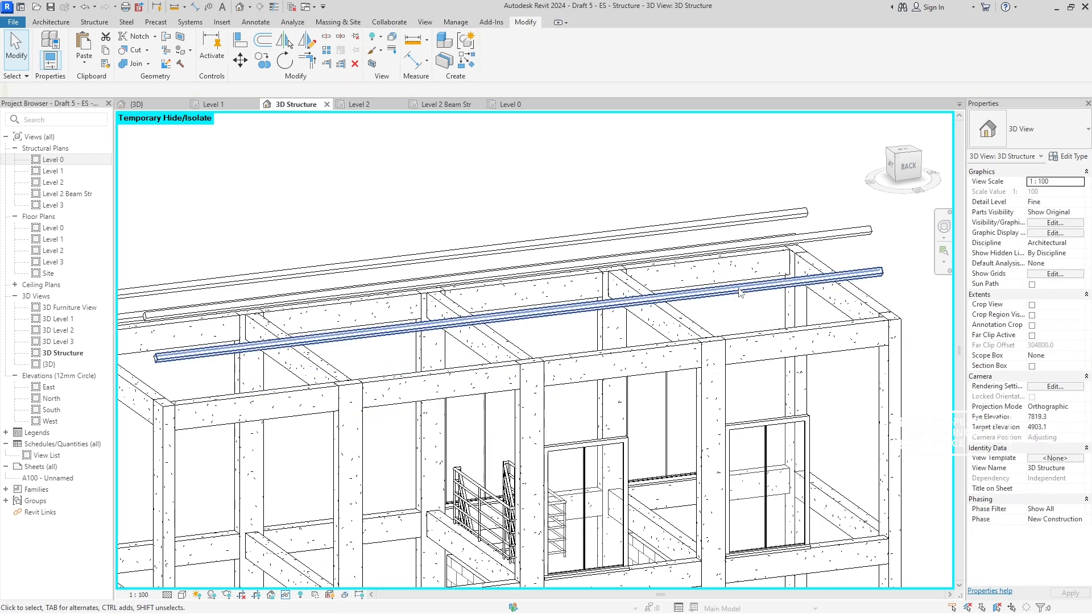
pyautogui.click(746, 289)
pyautogui.press('e')
pyautogui.press('space')
pyautogui.click(759, 242)
pyautogui.press('Delete')
pyautogui.click(755, 218)
pyautogui.press('Delete')
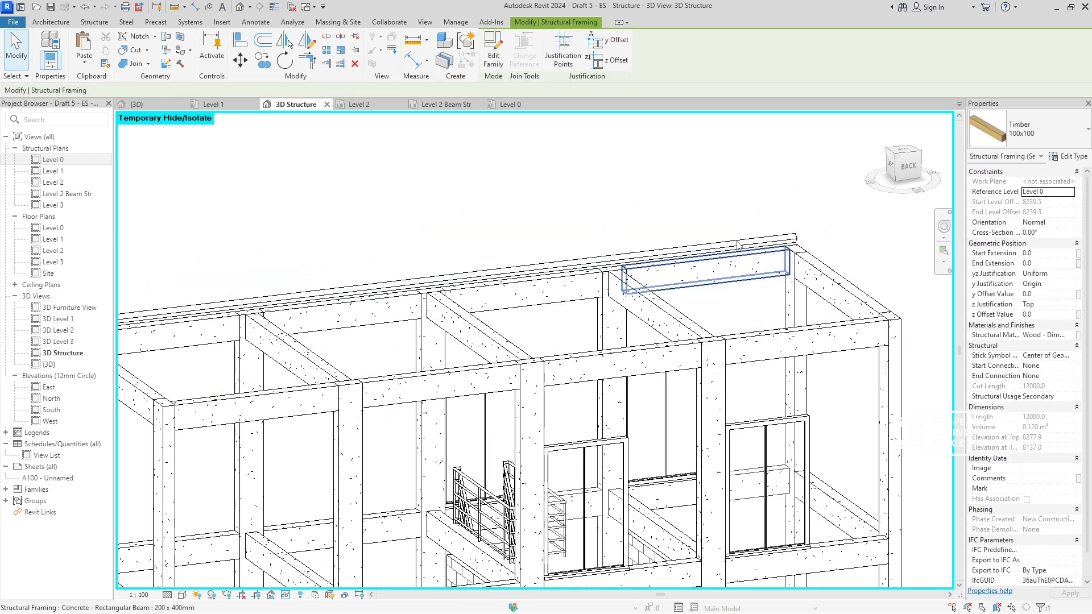
pyautogui.click(743, 241)
pyautogui.press('Delete')
pyautogui.scroll(-2, 771, 247)
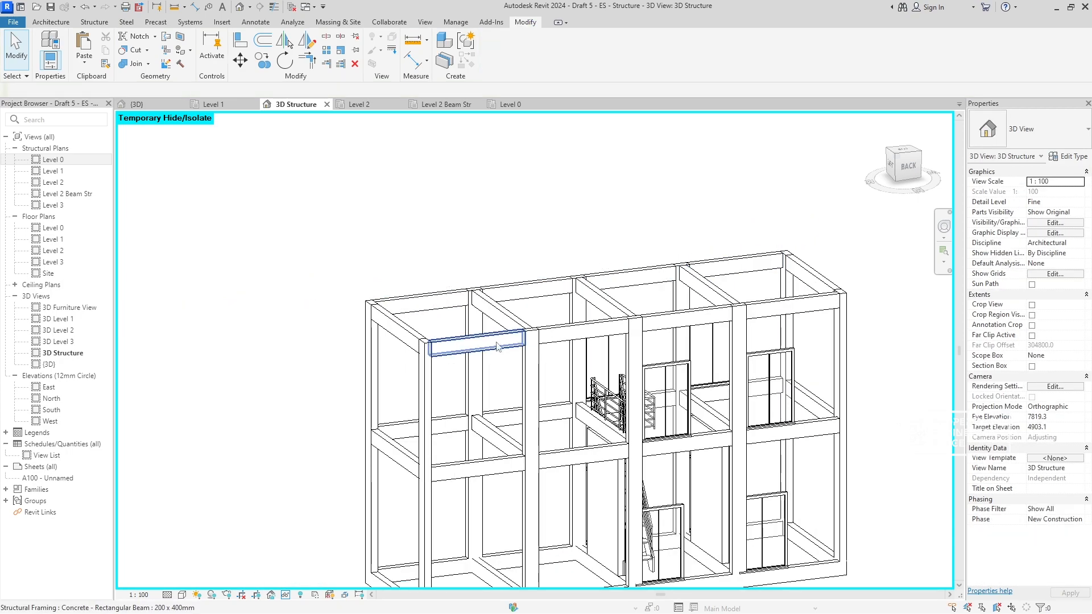
# - Hide the Level 1 double door in the end bay on the back side of the frame
pyautogui.keyDown('shift'); pyautogui.moveTo(497, 346); pyautogui.dragTo(613, 387, button='middle'); pyautogui.keyUp('shift')
pyautogui.scroll(-3, 580, 390)
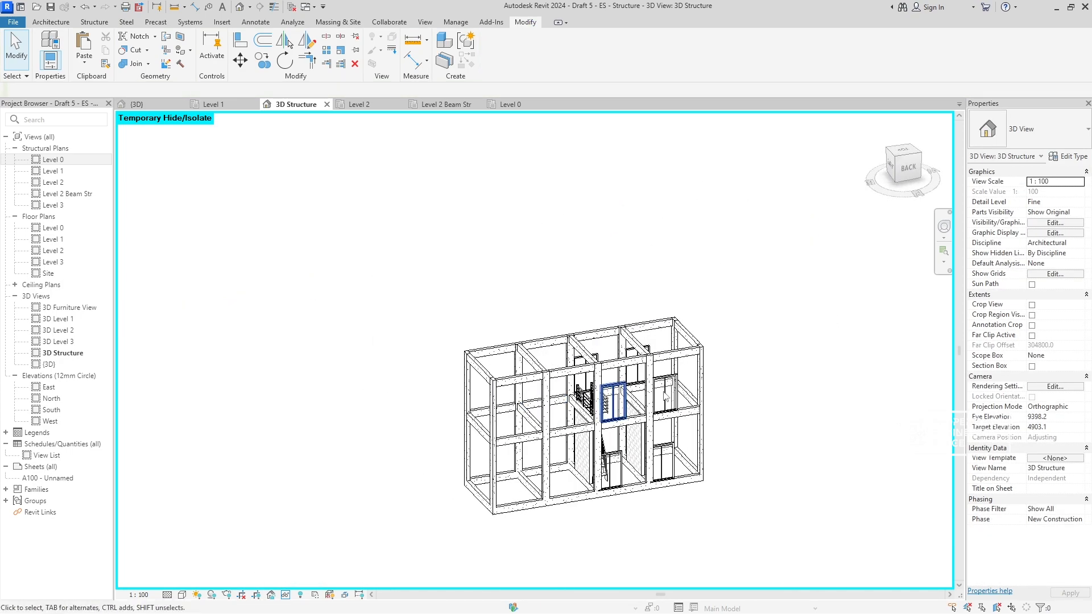
pyautogui.scroll(4, 618, 393)
pyautogui.moveTo(648, 353); pyautogui.dragTo(582, 290, button='middle')
pyautogui.click(660, 310)
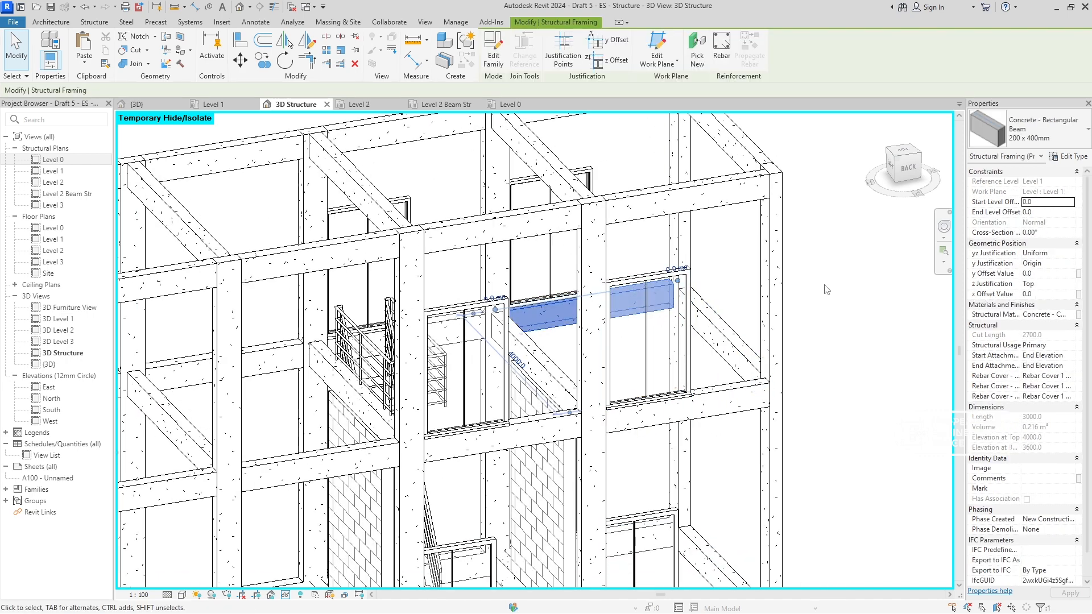
pyautogui.press('Escape')
pyautogui.click(654, 326)
pyautogui.press('h')
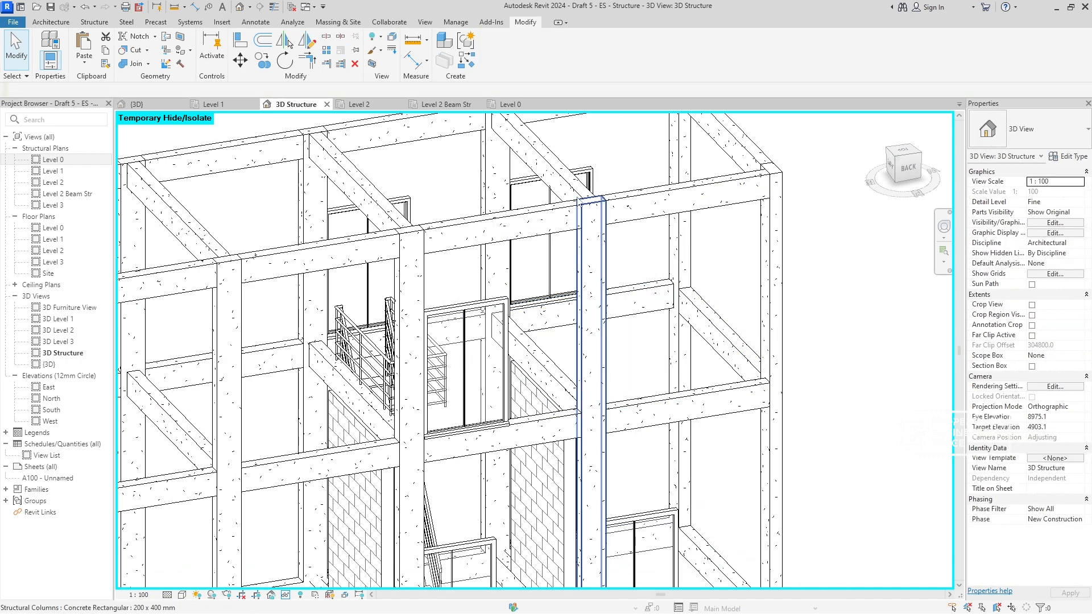
# - Hide the two Level 1 double doors on the front side of the frame
pyautogui.click(540, 195)
pyautogui.press('e')
pyautogui.press('h')
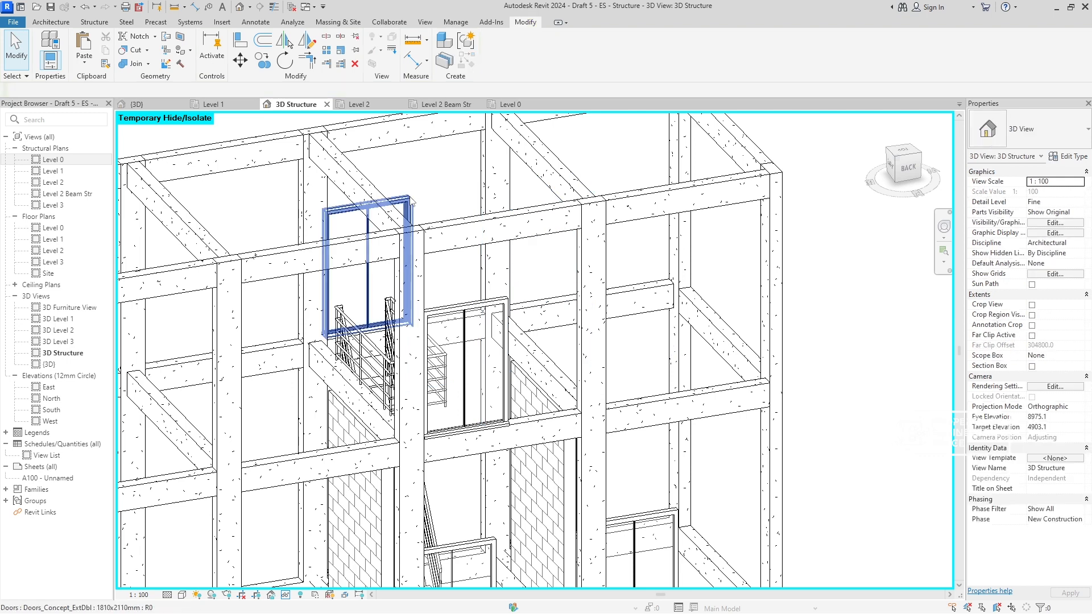
pyautogui.click(368, 230)
pyautogui.press('e')
pyautogui.press('h')
# - Hide the remaining Level 1 double door on the back side, beside the stair
pyautogui.scroll(-2, 544, 314)
pyautogui.moveTo(541, 315); pyautogui.dragTo(526, 291, button='middle')
pyautogui.click(484, 320)
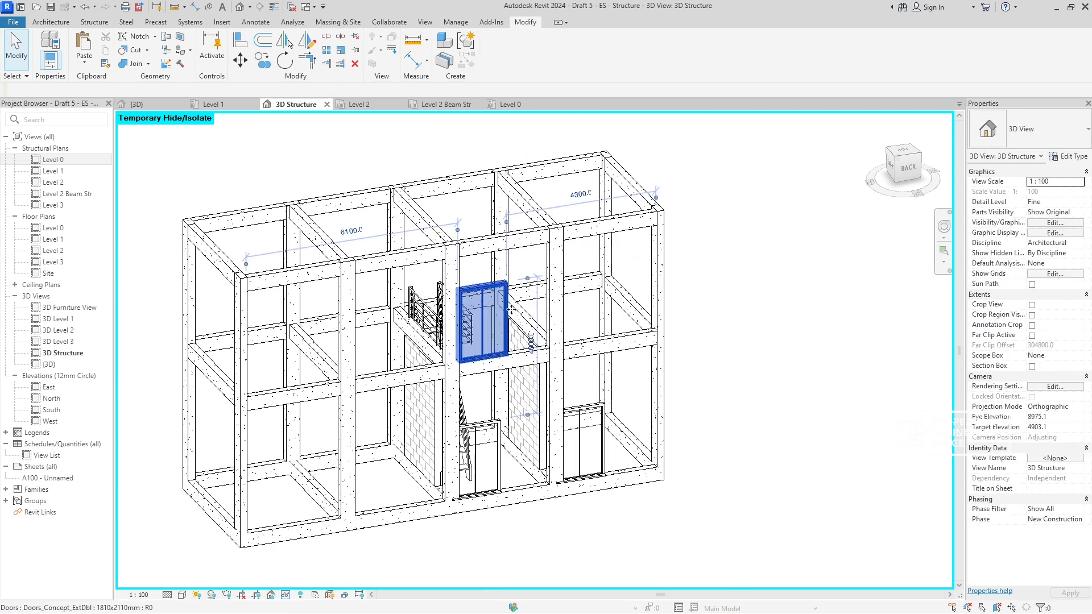
pyautogui.press('e')
pyautogui.press('h')
# - Hide the two Level 0 double doors on the back side of the frame
pyautogui.click(583, 443)
pyautogui.press('e')
pyautogui.press('h')
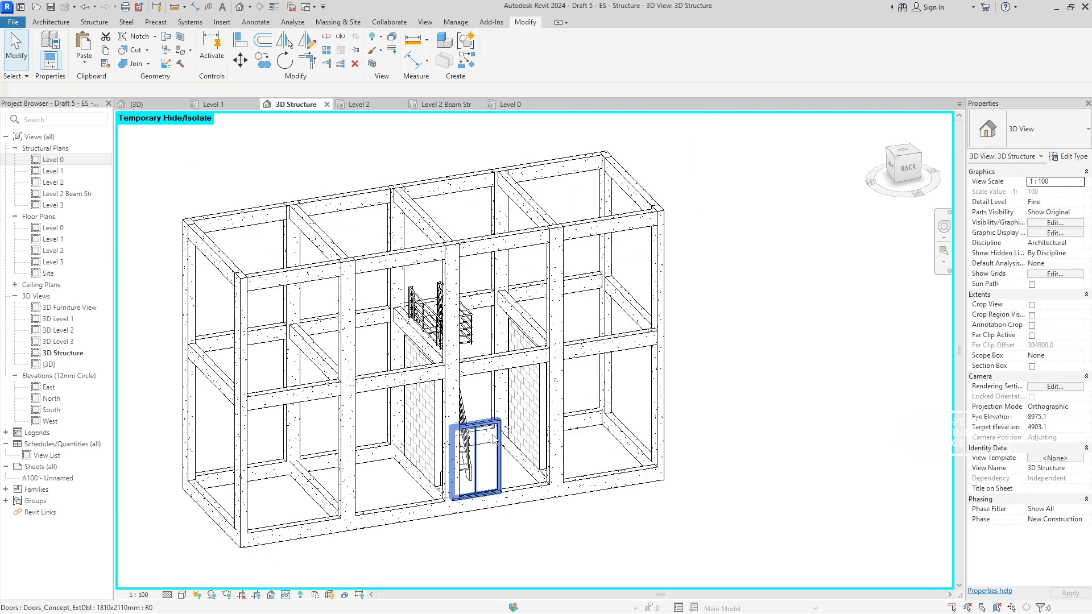
pyautogui.click(496, 434)
pyautogui.press('e')
pyautogui.press('h')
# - Hide the two Level 0 double doors on the front side of the frame
pyautogui.keyDown('shift'); pyautogui.moveTo(597, 425); pyautogui.dragTo(490, 453, button='middle'); pyautogui.keyUp('shift')
pyautogui.click(490, 454)
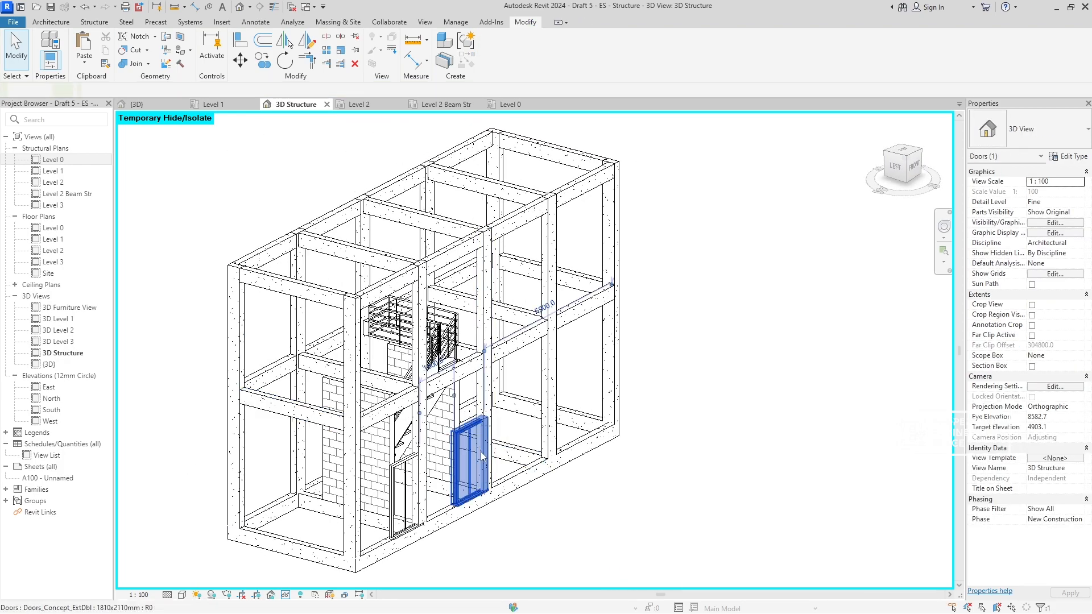
pyautogui.press('e')
pyautogui.press('h')
pyautogui.click(411, 467)
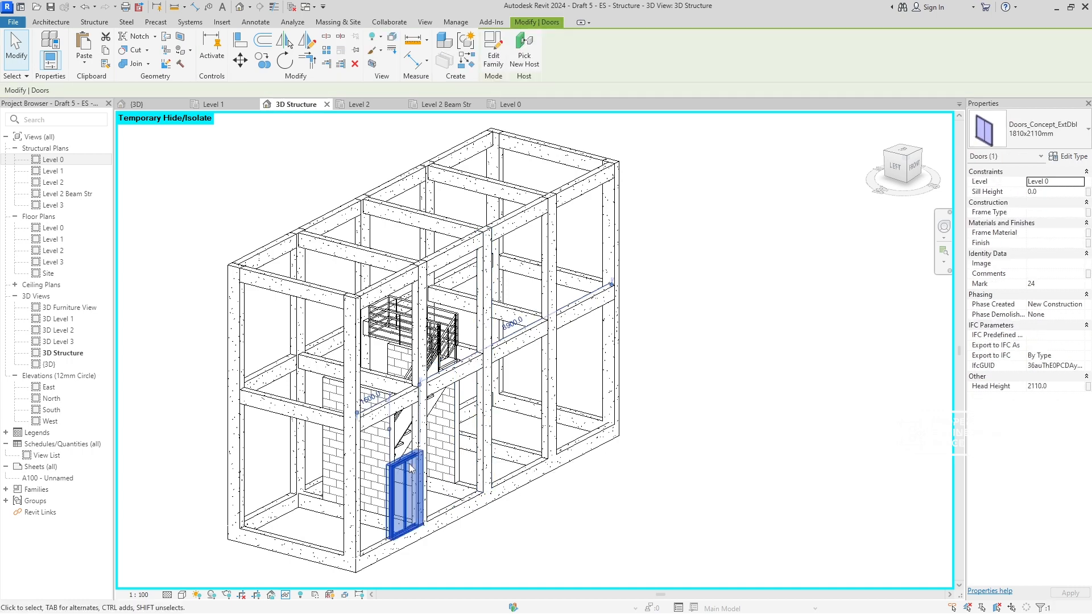
pyautogui.press('e')
pyautogui.press('h')
# - Hide the Level 1 pipe railing around the stair opening and one of the stair's side railings
pyautogui.moveTo(411, 467)
pyautogui.keyDown('shift'); pyautogui.mouseDown(button='middle')
pyautogui.moveTo(624, 506)
pyautogui.moveTo(769, 460)
pyautogui.moveTo(663, 451)
pyautogui.mouseUp(button='middle'); pyautogui.keyUp('shift')
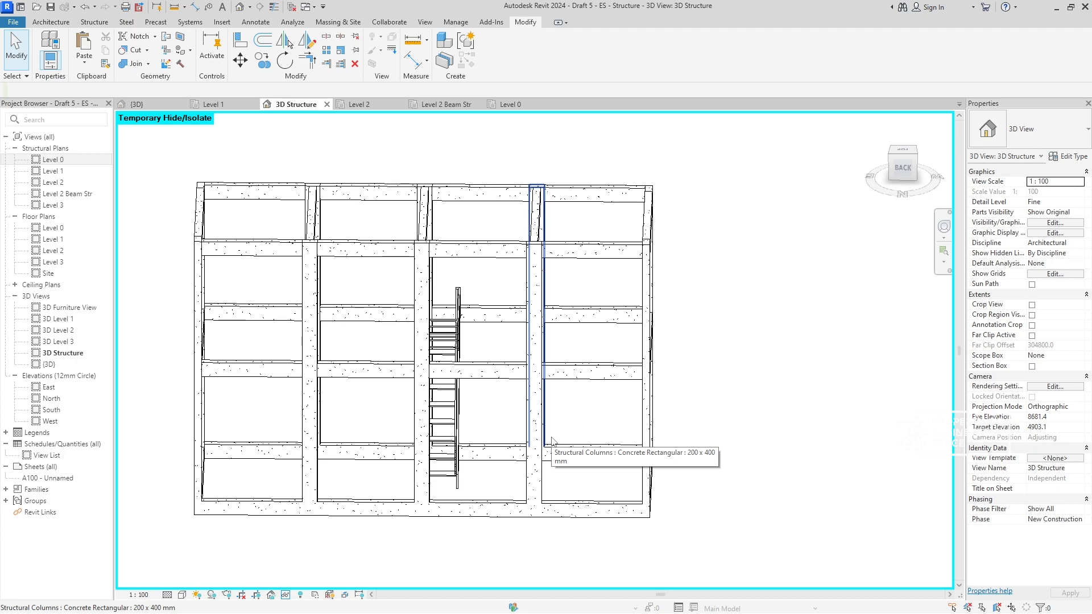
pyautogui.keyDown('shift'); pyautogui.moveTo(422, 357); pyautogui.dragTo(353, 398, button='middle'); pyautogui.keyUp('shift')
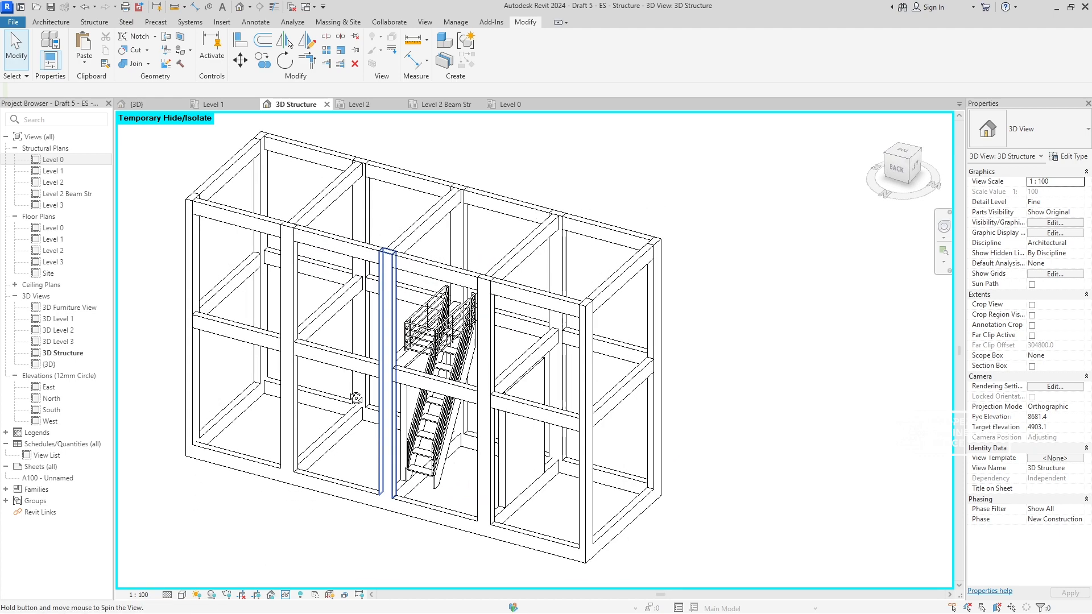
pyautogui.keyDown('shift'); pyautogui.moveTo(477, 396); pyautogui.dragTo(434, 400, button='middle'); pyautogui.keyUp('shift')
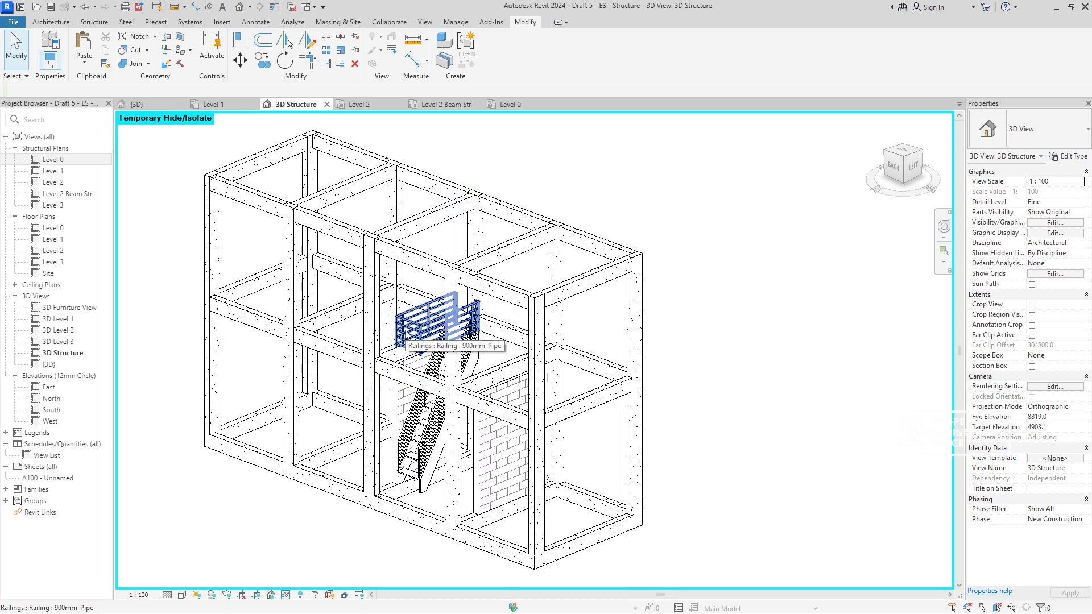
pyautogui.click(406, 331)
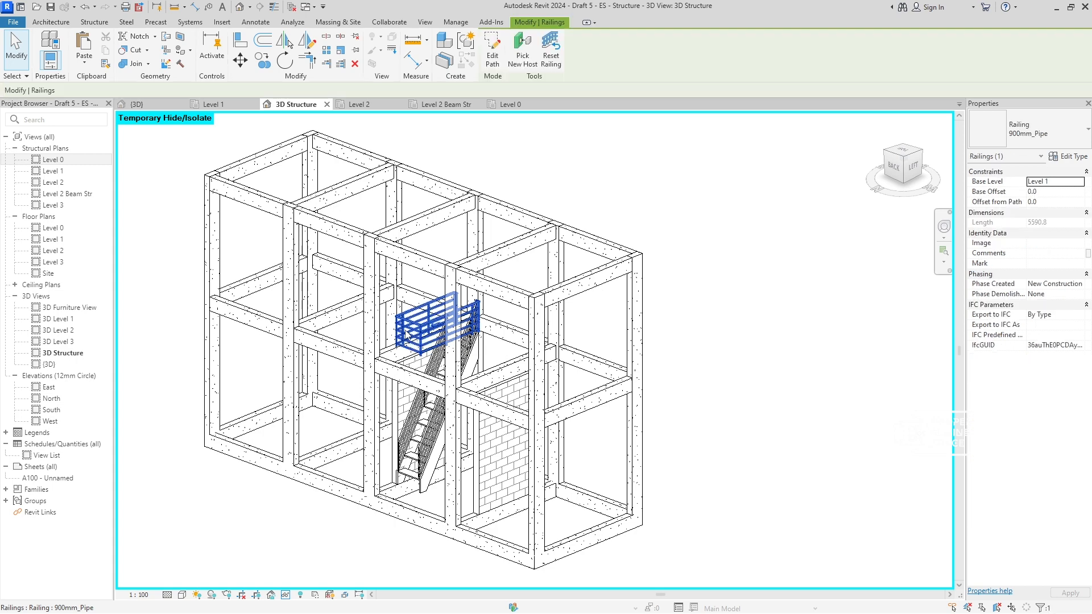
pyautogui.press('Delete')
pyautogui.click(467, 335)
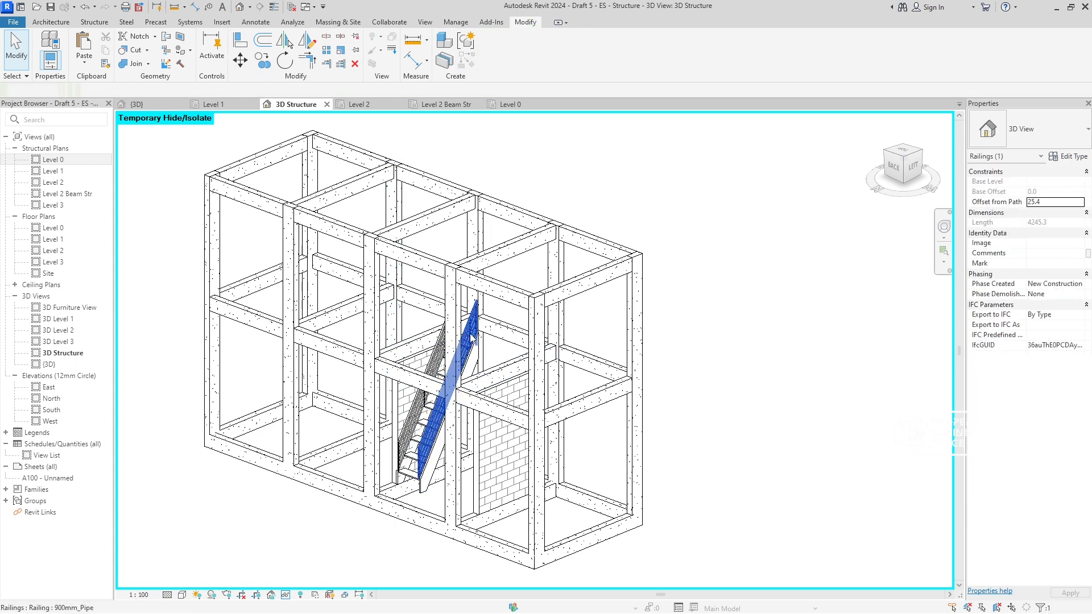
pyautogui.press('Delete')
# - Hide the stair and its remaining side railing, leaving the brick walls and concrete frame in the view
pyautogui.click(483, 356)
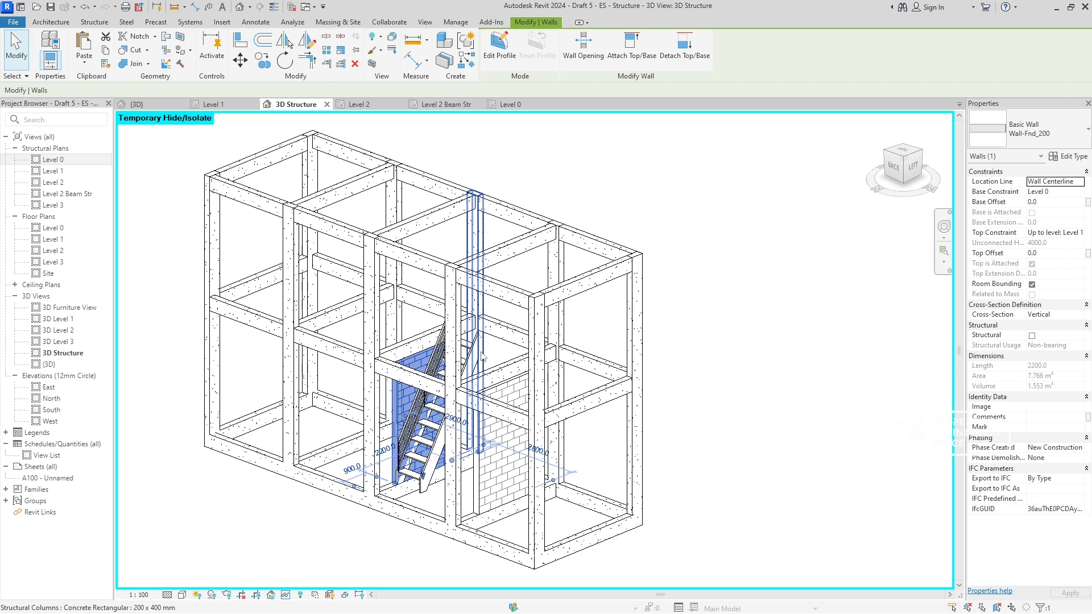
pyautogui.scroll(4, 472, 353)
pyautogui.press('Escape')
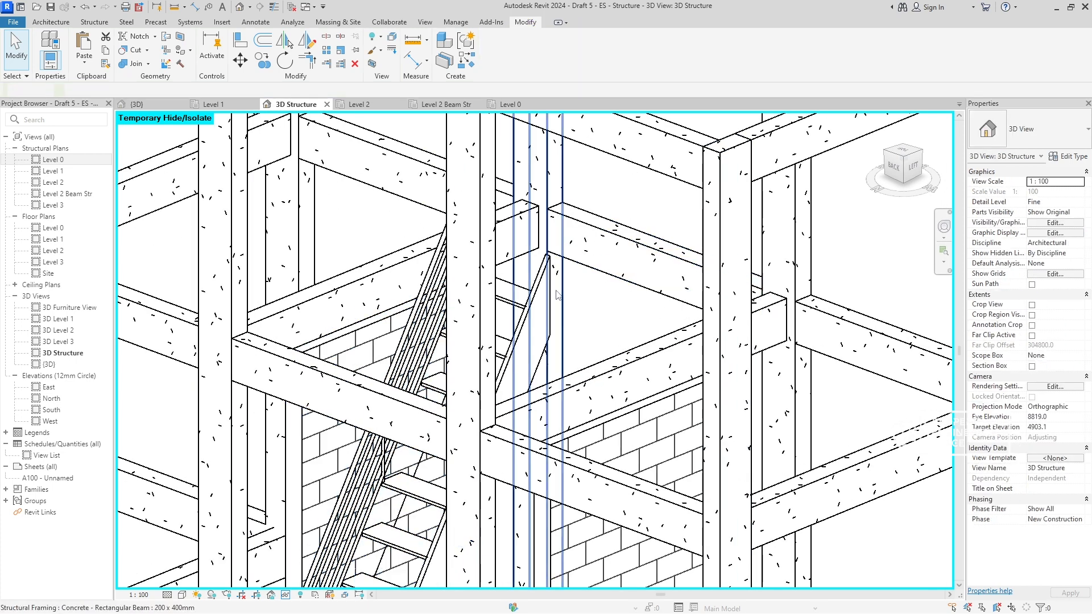
pyautogui.click(537, 292)
pyautogui.press('Delete')
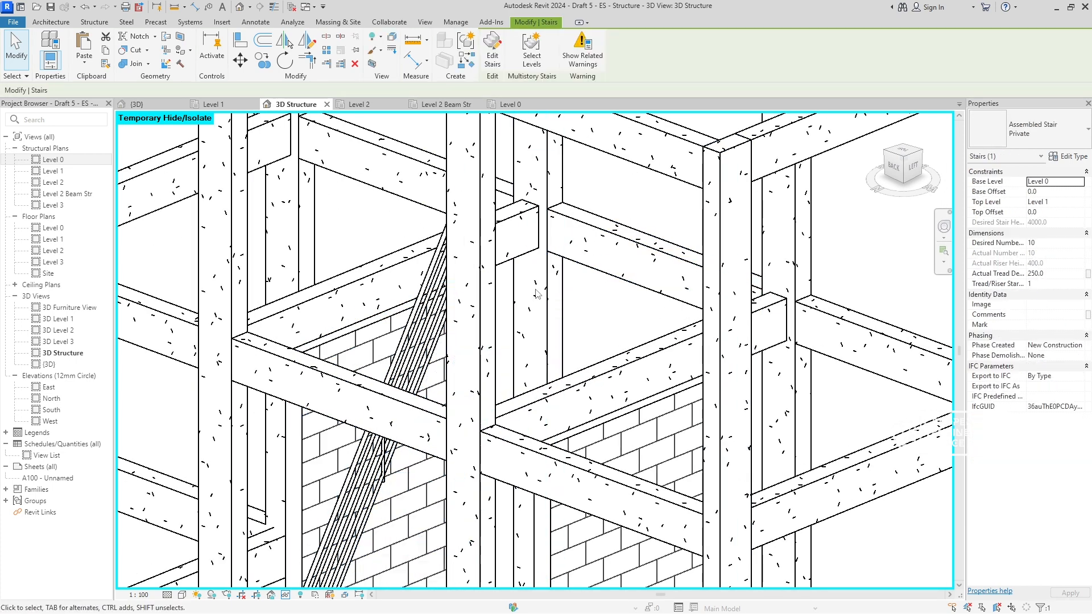
pyautogui.click(418, 333)
pyautogui.press('Delete')
# - Hide the two brick foundation walls flanking the stair bay on Level 0
pyautogui.scroll(-3, 455, 389)
pyautogui.keyDown('shift'); pyautogui.moveTo(457, 390); pyautogui.dragTo(818, 441, button='middle'); pyautogui.keyUp('shift')
pyautogui.scroll(-2, 637, 416)
pyautogui.keyDown('shift'); pyautogui.moveTo(631, 415); pyautogui.dragTo(463, 402, button='middle'); pyautogui.keyUp('shift')
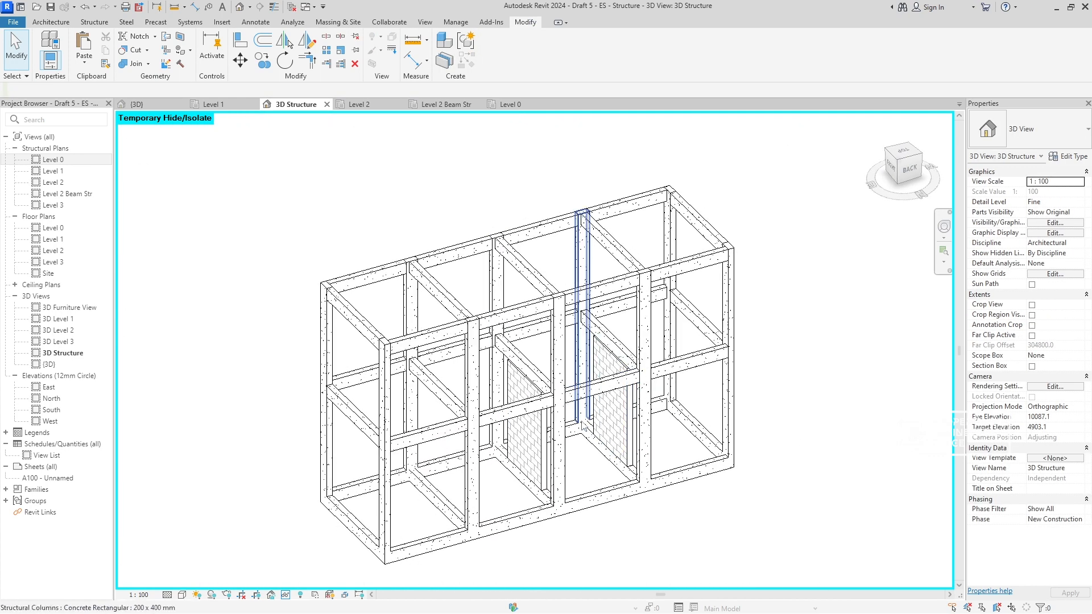
pyautogui.click(534, 437)
pyautogui.press('Delete')
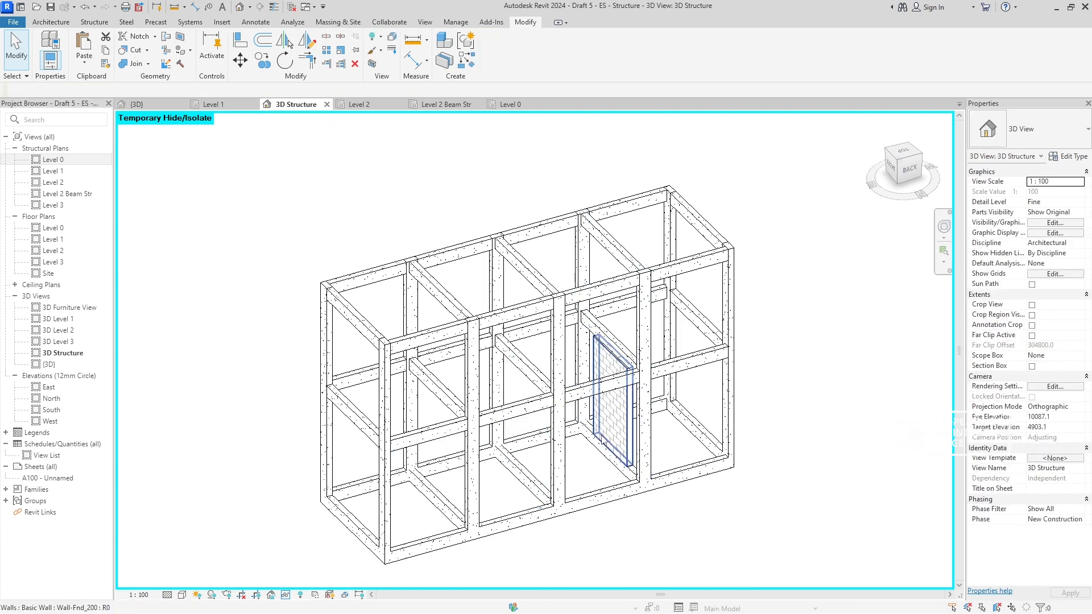
pyautogui.click(611, 398)
pyautogui.press('Delete')
# - Reset the temporary hide/isolate and inspect the concrete frame with its floor slabs
pyautogui.press('h')
pyautogui.press('r')
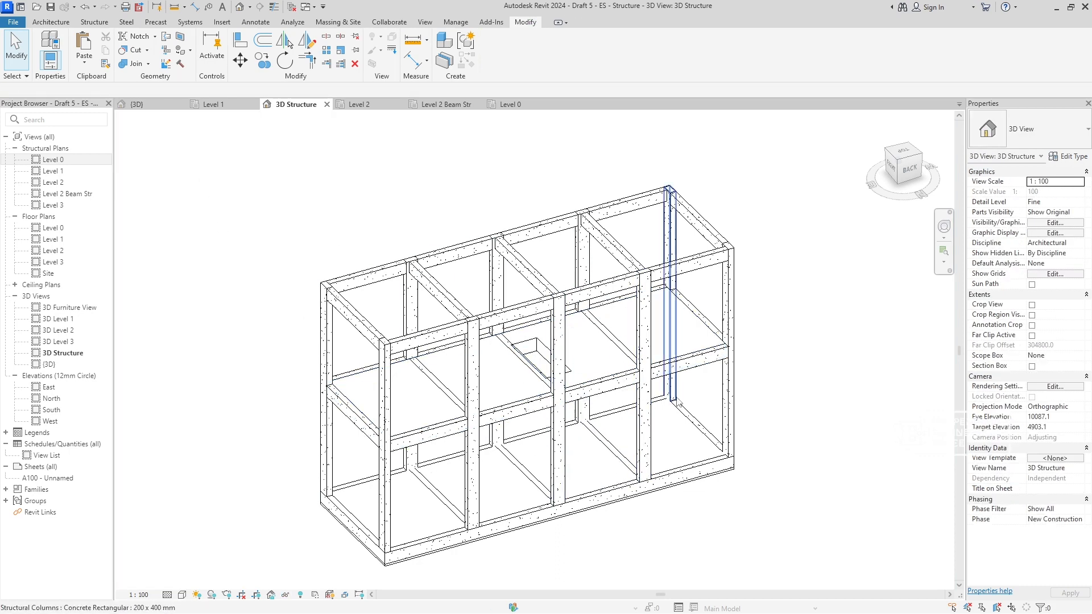
pyautogui.moveTo(614, 449)
pyautogui.keyDown('shift'); pyautogui.mouseDown(button='middle')
pyautogui.moveTo(629, 371)
pyautogui.moveTo(817, 323)
pyautogui.moveTo(817, 349)
pyautogui.mouseUp(button='middle'); pyautogui.keyUp('shift')
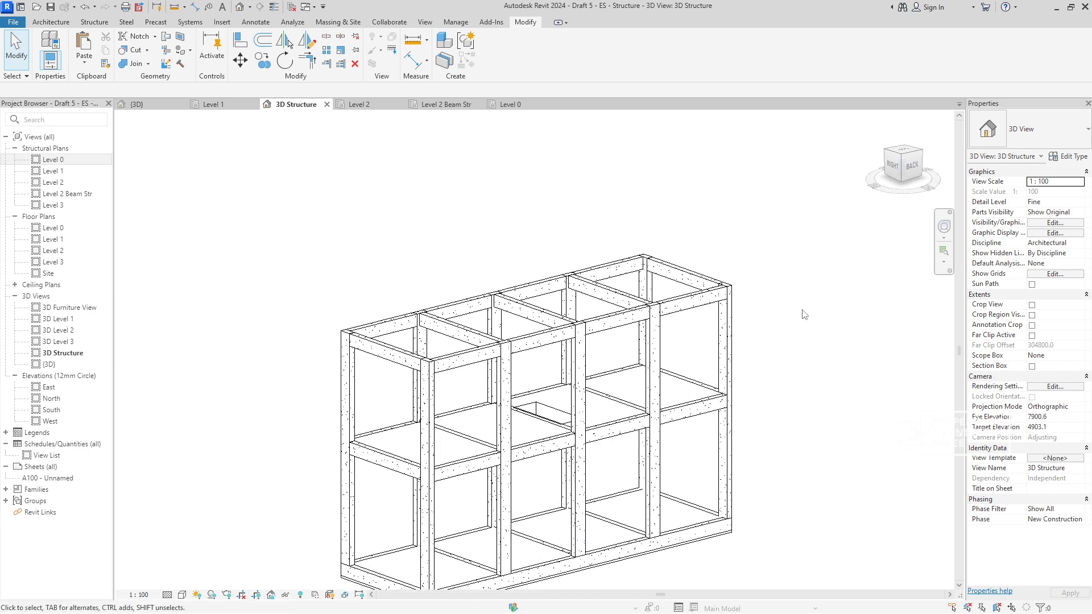
# - Close the open Level 0, Level 1, Level 2, Level 2 Beam Str and {3D} views, keeping only 3D Structure open
pyautogui.click(403, 105)
pyautogui.click(401, 105)
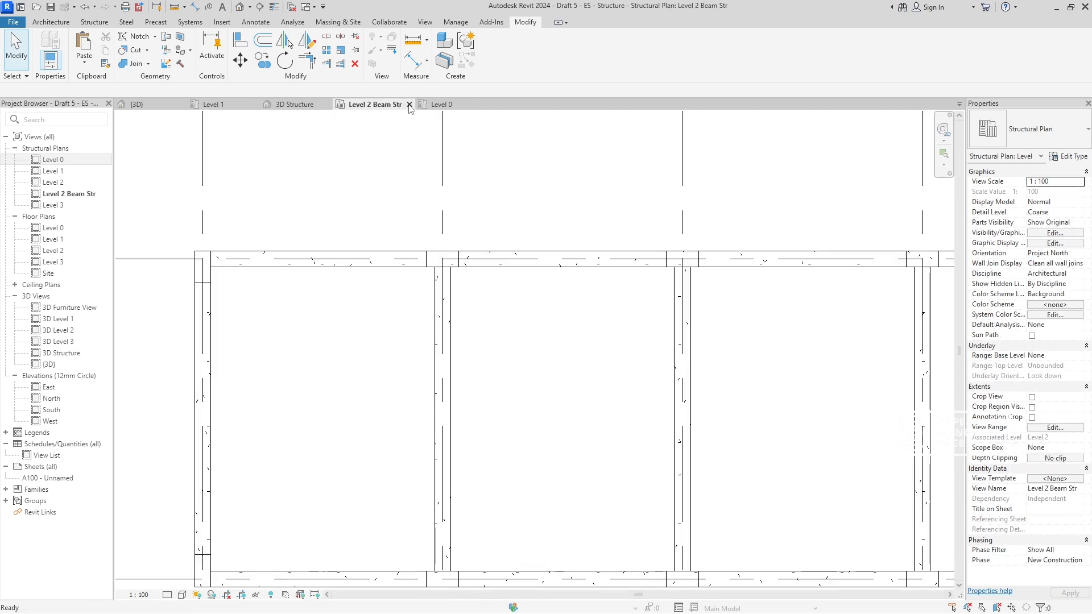
pyautogui.click(408, 105)
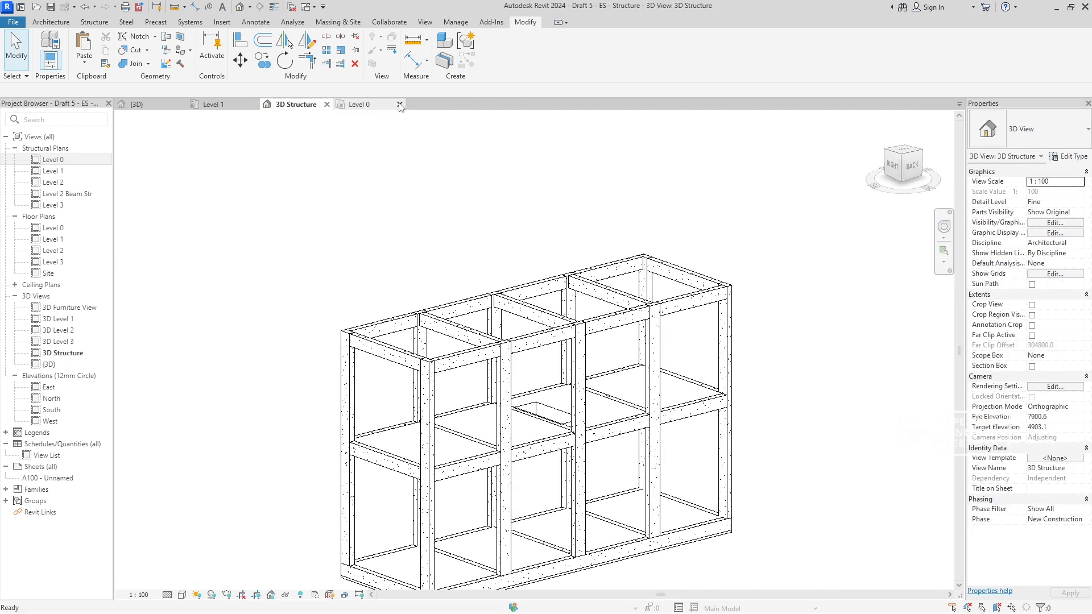
pyautogui.click(400, 104)
pyautogui.click(182, 105)
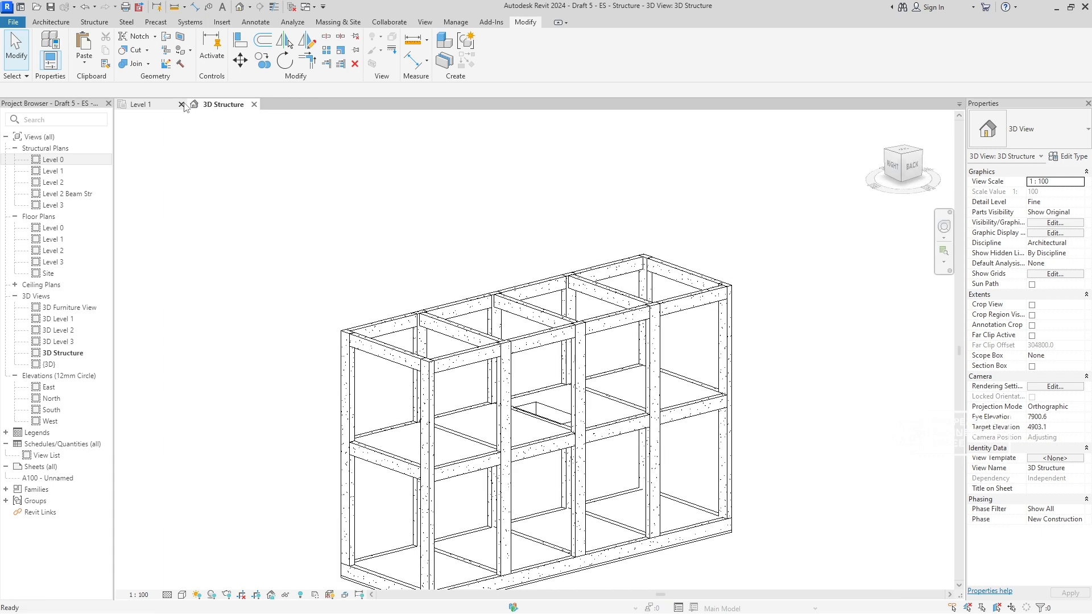
pyautogui.click(181, 104)
# - Select the entire concrete frame with its floor slabs to check the displayed elements, and clear the selection
pyautogui.scroll(-2, 414, 234)
pyautogui.scroll(3, 420, 227)
pyautogui.scroll(-2, 431, 219)
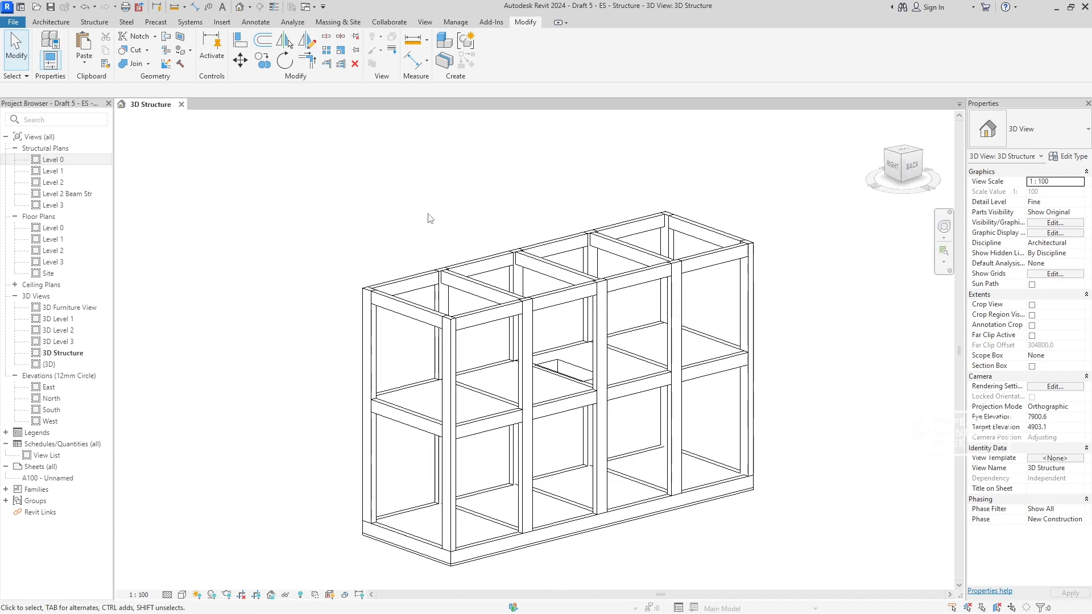
pyautogui.scroll(-2, 427, 199)
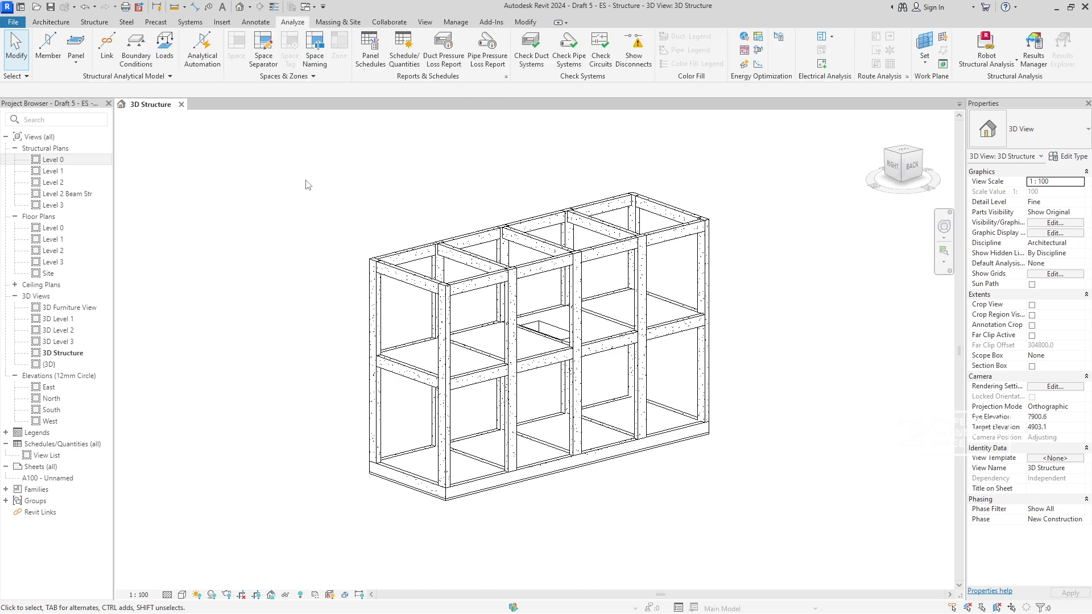
pyautogui.moveTo(294, 168); pyautogui.dragTo(782, 541)
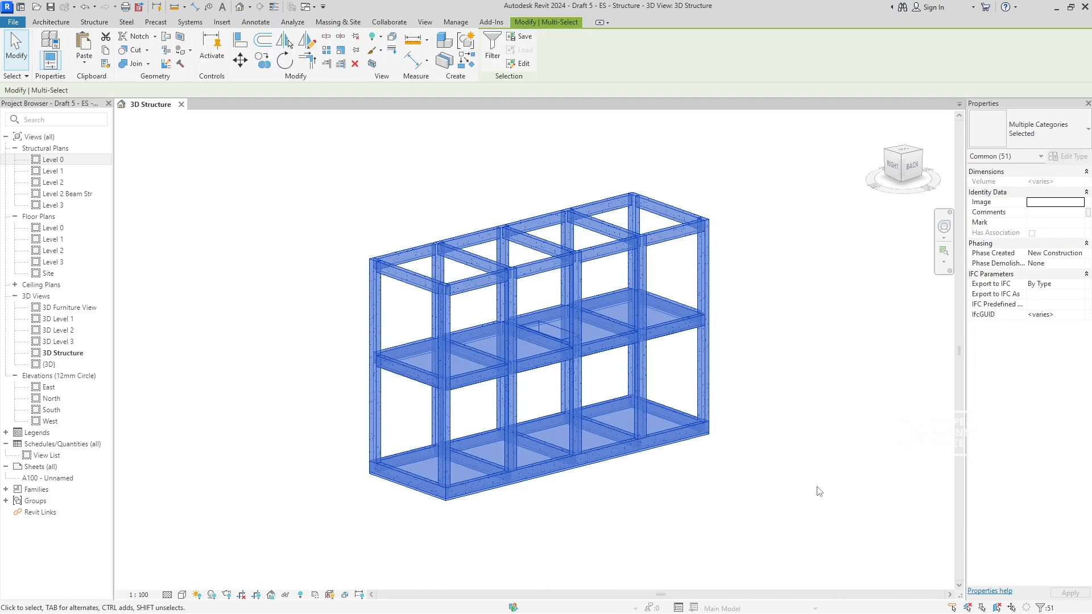
pyautogui.click(819, 491)
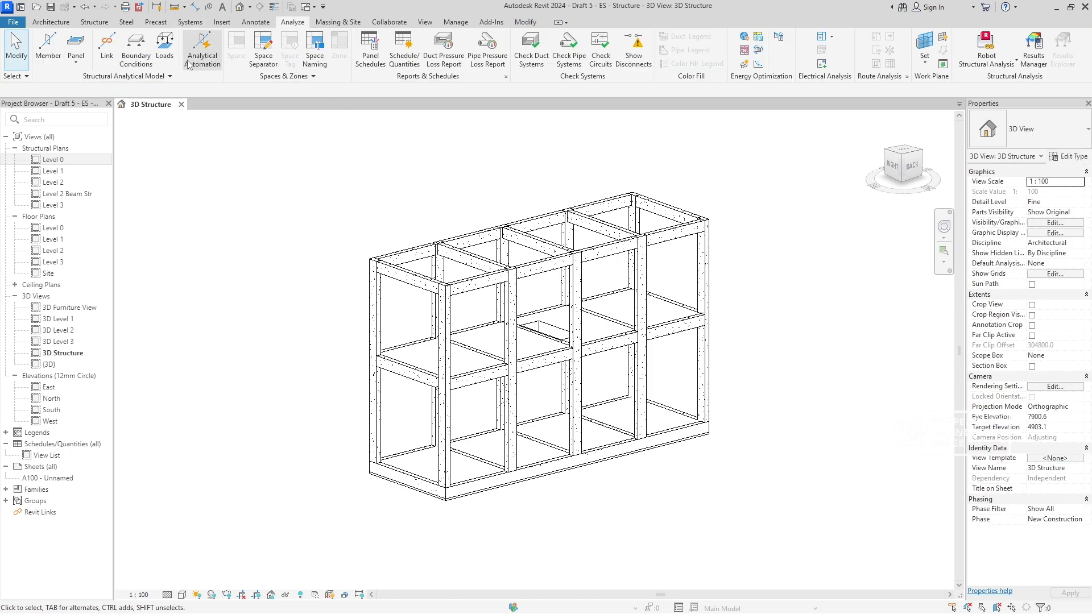
# - Check the direction and type of integration options of the Robot Structural Analysis Link without sending the model
pyautogui.click(979, 57)
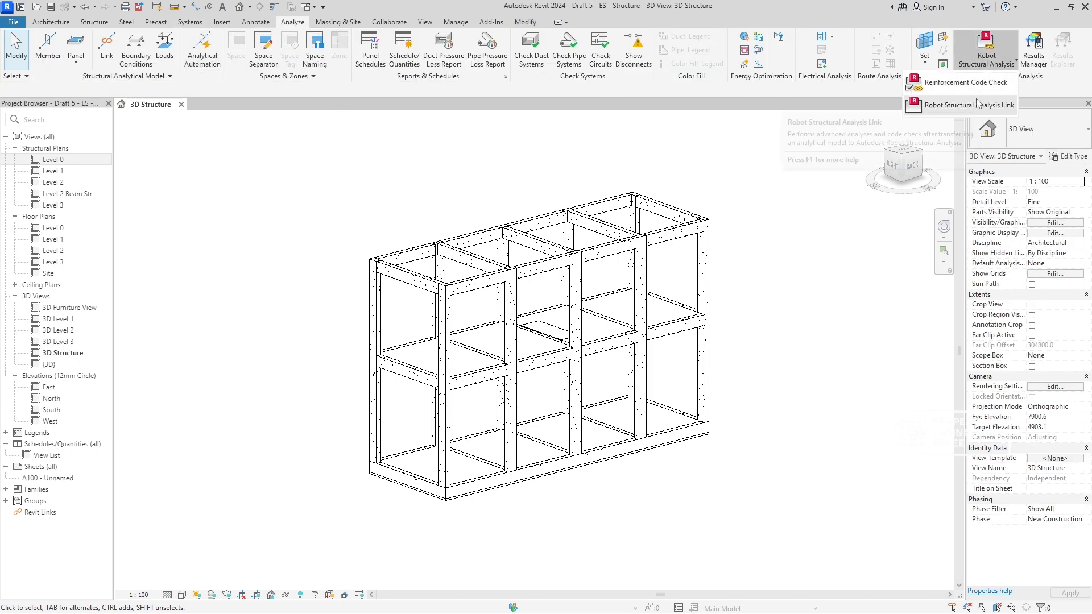
pyautogui.click(977, 103)
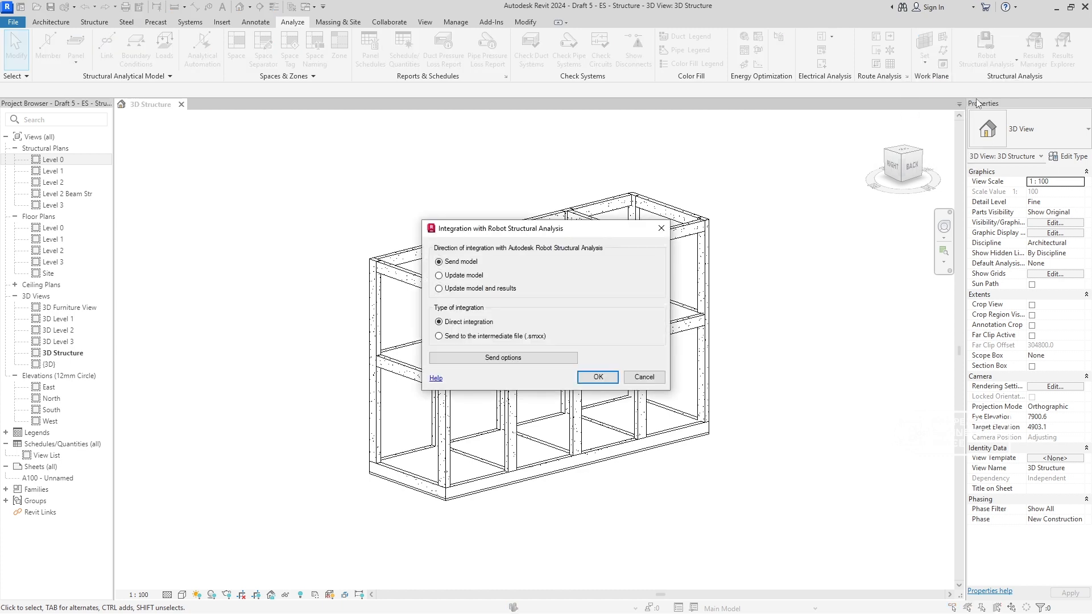
pyautogui.click(630, 378)
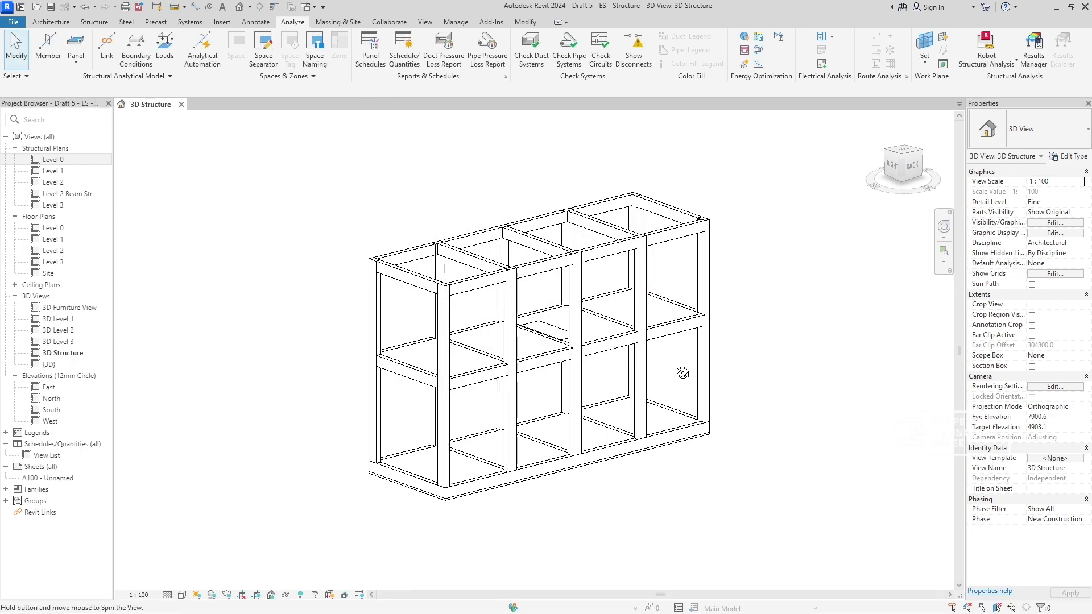
# - Open the layer assembly of the Level 1 floor's type, Floor-Grnd-Susp_65Scr-80Ins-100Blk-75PC, for editing
pyautogui.keyDown('shift'); pyautogui.moveTo(683, 377); pyautogui.dragTo(680, 323, button='middle'); pyautogui.keyUp('shift')
pyautogui.scroll(10, 676, 342)
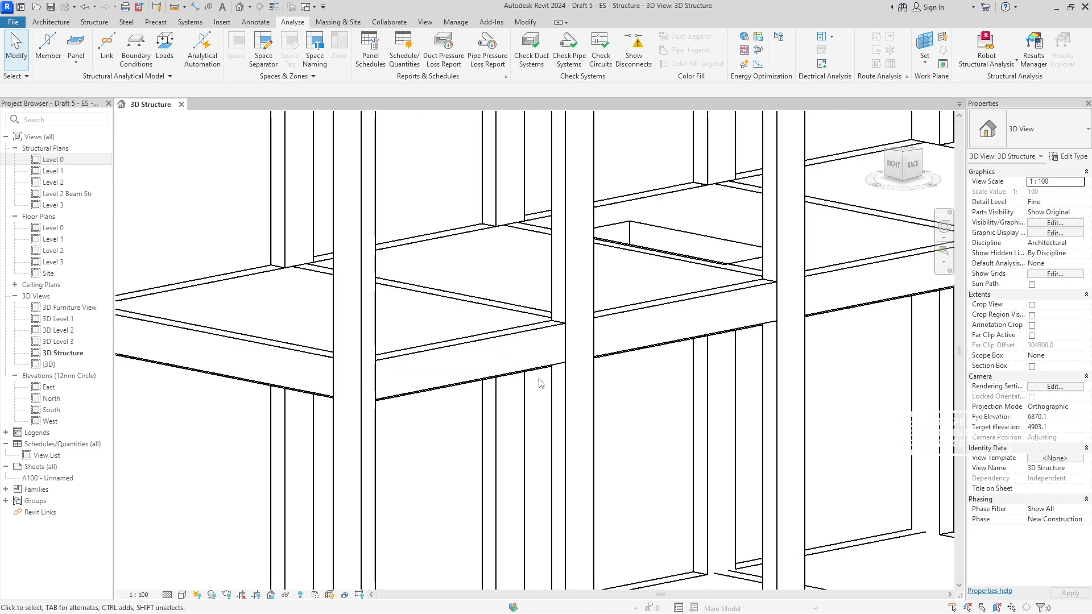
pyautogui.click(351, 301)
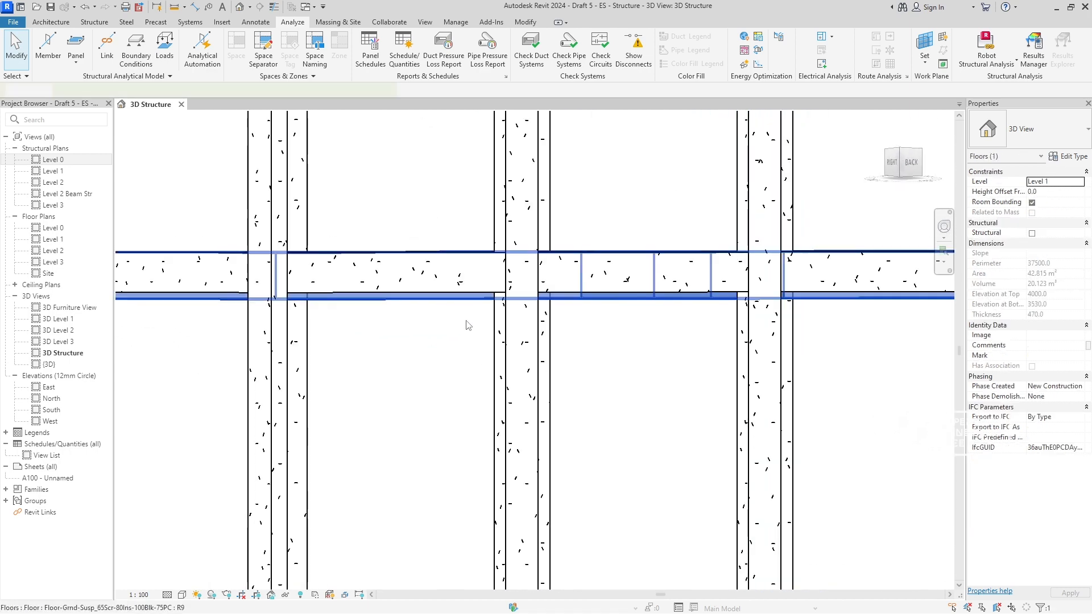
pyautogui.keyDown('shift'); pyautogui.moveTo(717, 289); pyautogui.dragTo(684, 310, button='middle'); pyautogui.keyUp('shift')
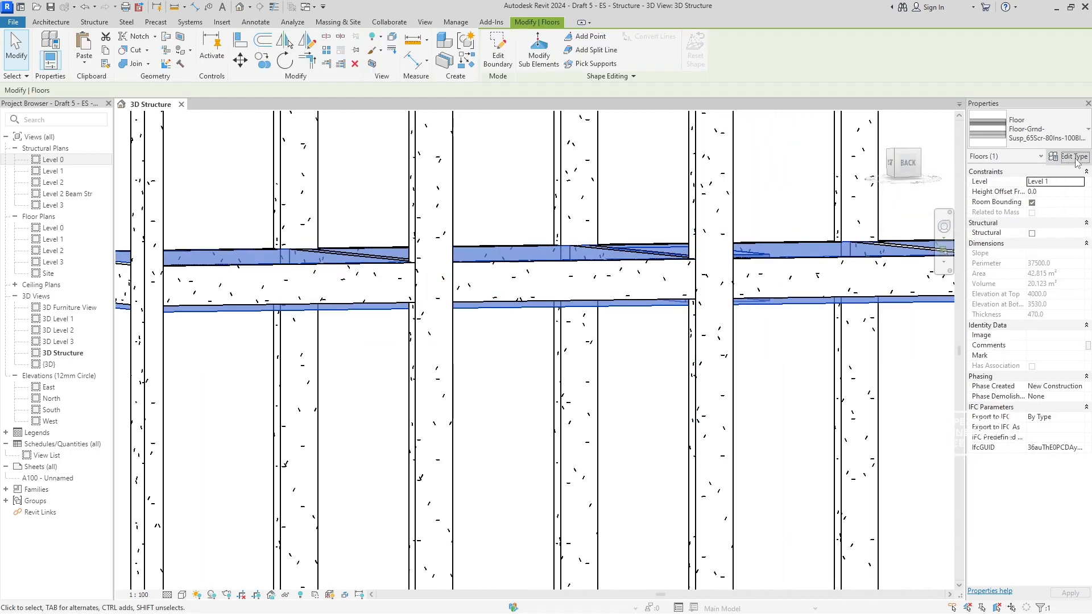
pyautogui.click(1068, 156)
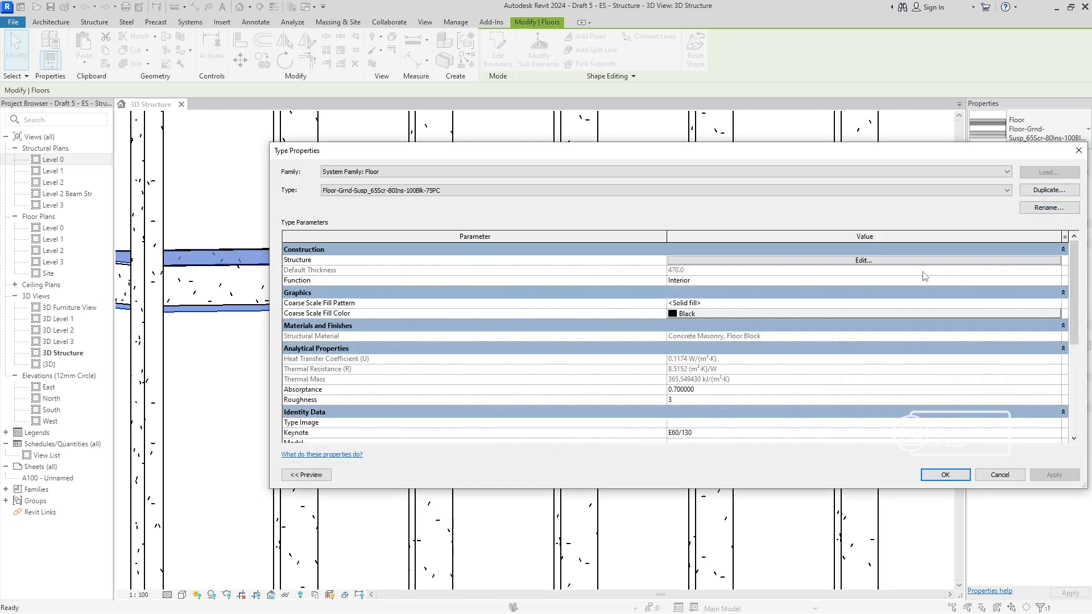
pyautogui.click(900, 261)
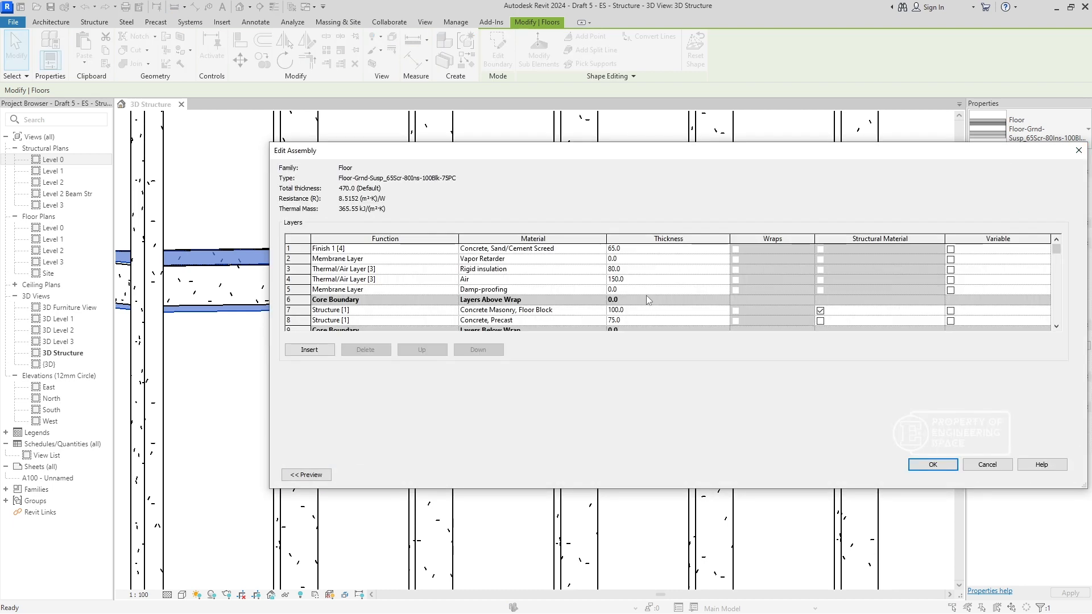
# - Delete the Vapor Retarder, Rigid insulation and Air layers from the floor assembly and apply the type change
pyautogui.click(290, 259)
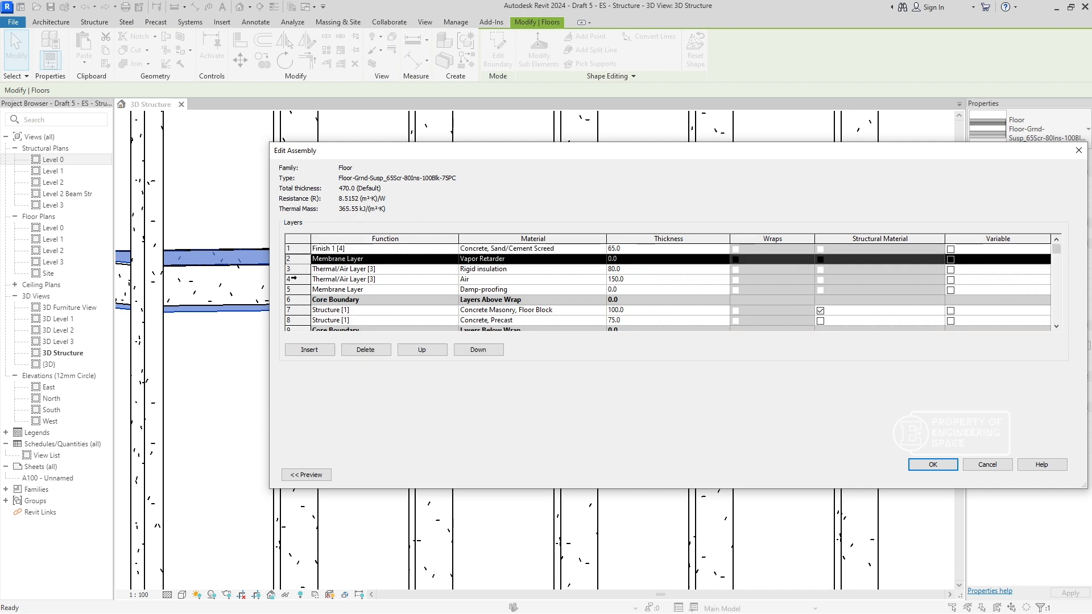
pyautogui.click(290, 281)
pyautogui.click(294, 261)
pyautogui.click(364, 350)
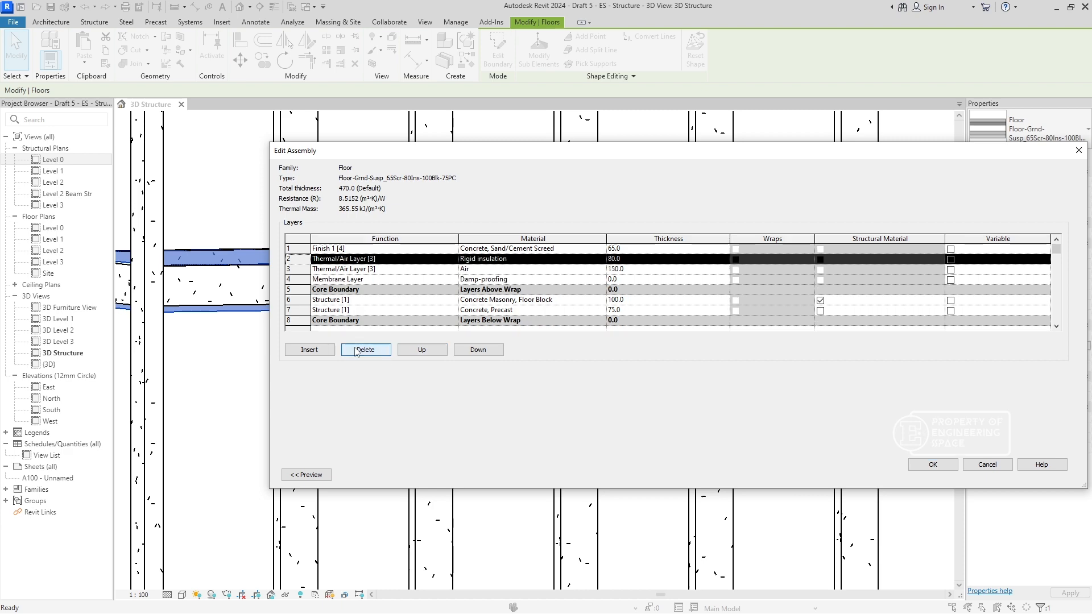
pyautogui.click(361, 348)
pyautogui.click(358, 352)
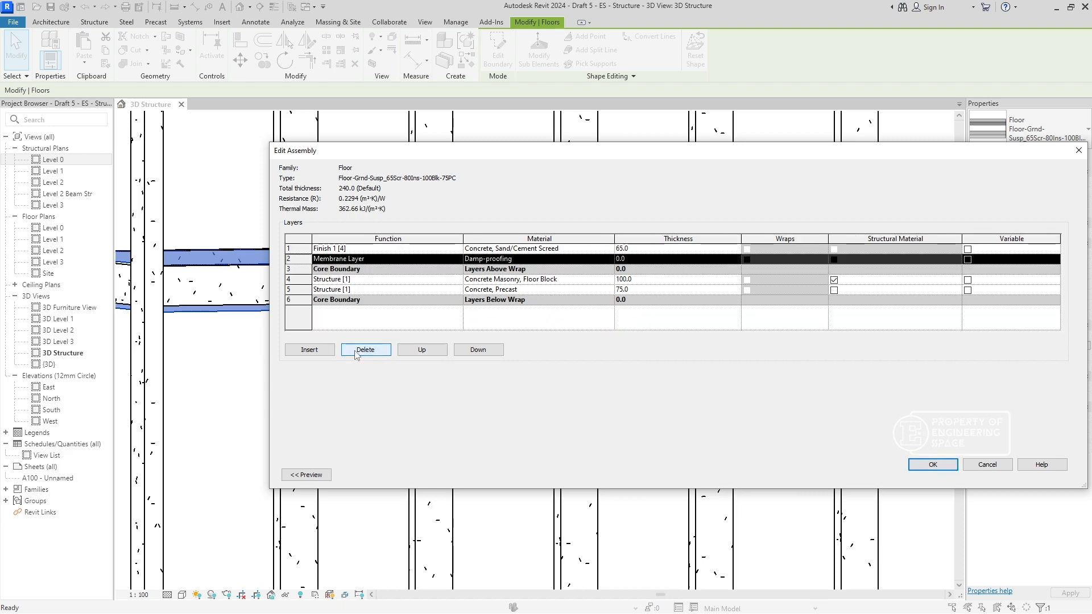
pyautogui.click(932, 464)
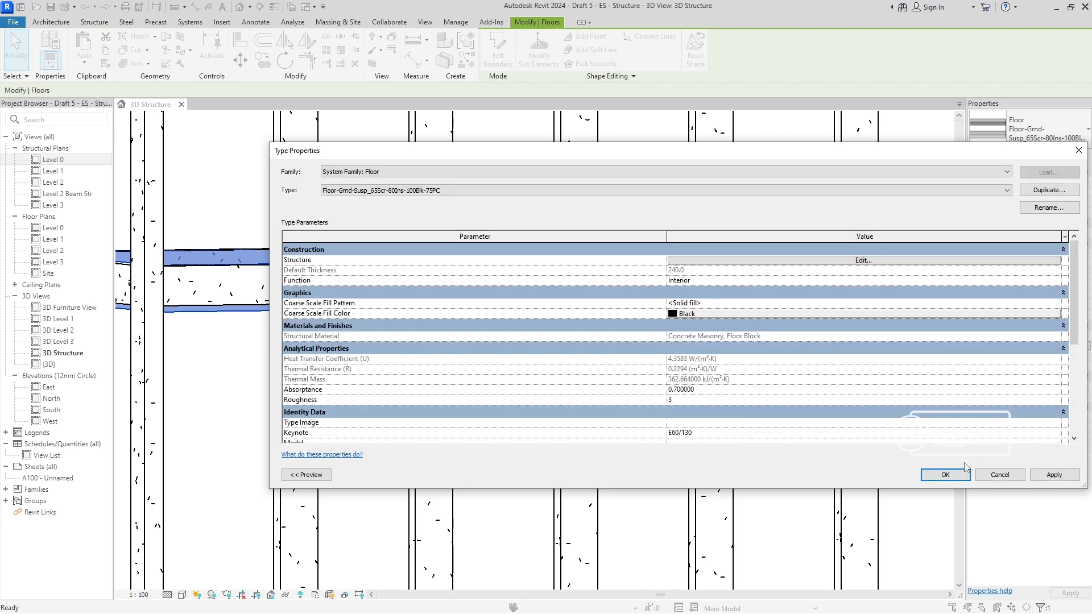
pyautogui.click(948, 475)
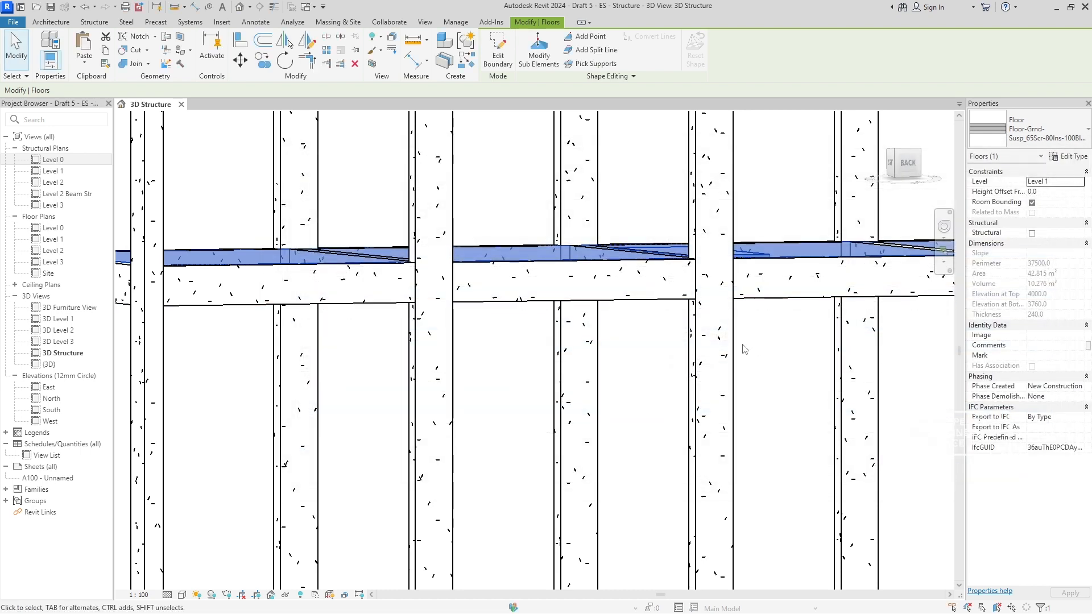
# - Temporarily hide the first interior cross beam on Level 0 to inspect the junction there, and reset the temporary hide
pyautogui.scroll(-5, 682, 416)
pyautogui.scroll(4, 682, 416)
pyautogui.click(675, 424)
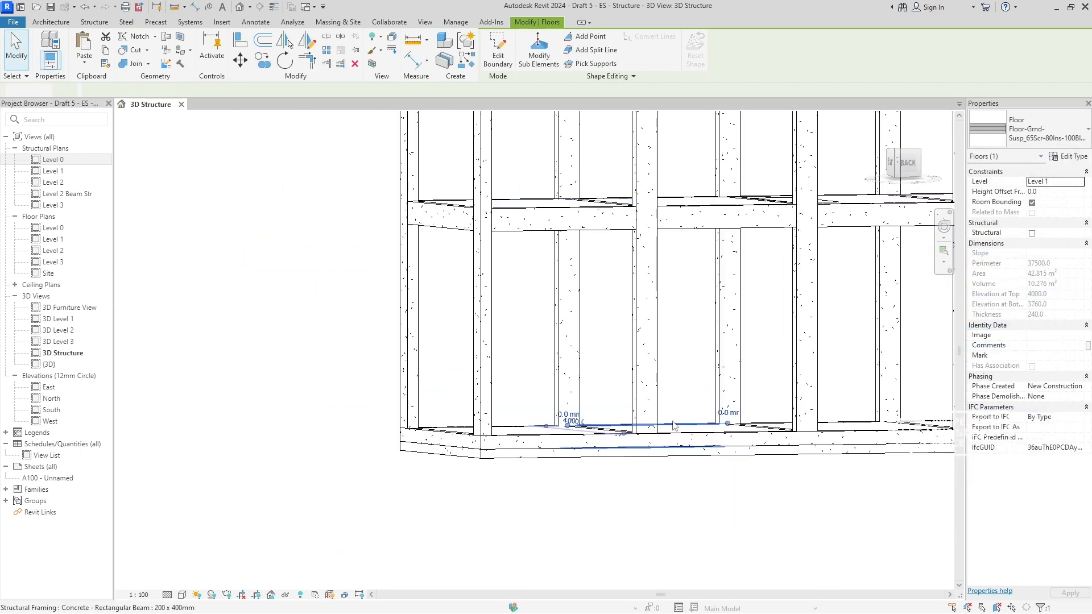
pyautogui.click(668, 465)
pyautogui.keyDown('shift'); pyautogui.moveTo(648, 459); pyautogui.dragTo(596, 510, button='middle'); pyautogui.keyUp('shift')
pyautogui.scroll(4, 494, 455)
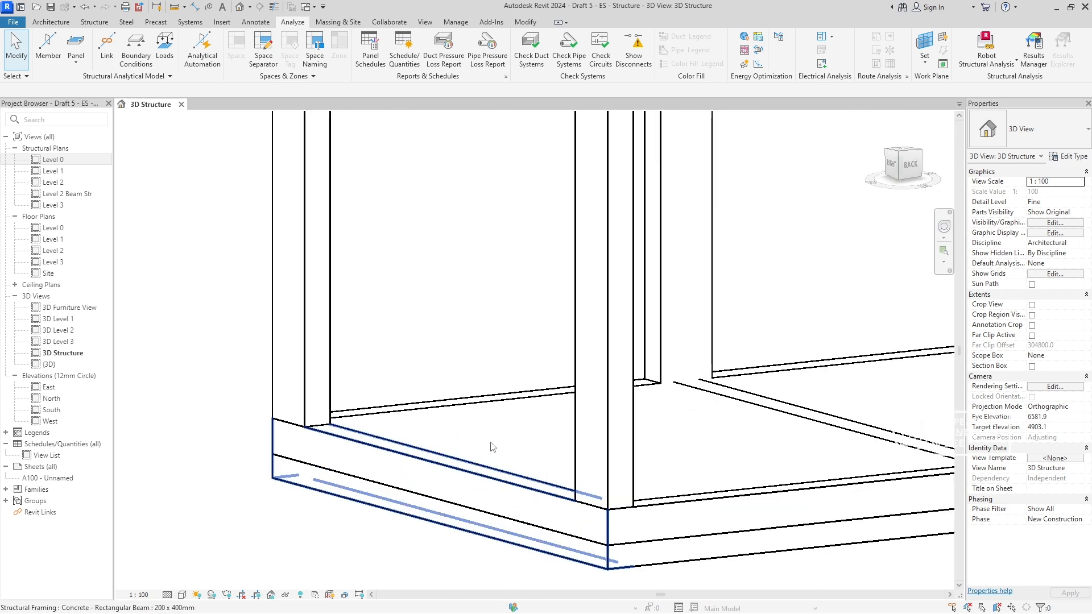
pyautogui.keyDown('shift'); pyautogui.moveTo(500, 447); pyautogui.dragTo(463, 352, button='middle'); pyautogui.keyUp('shift')
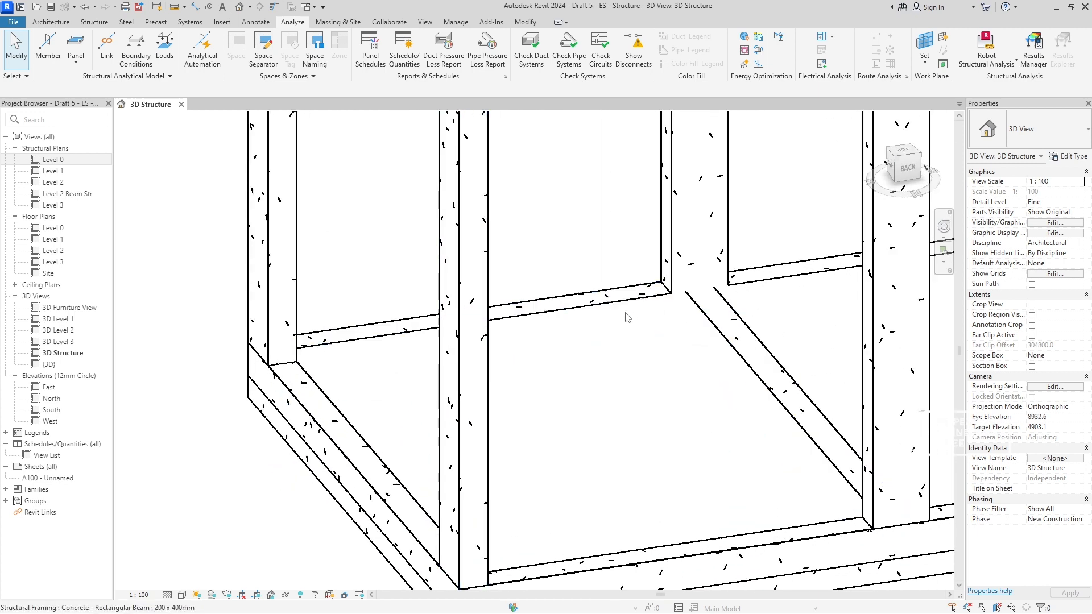
pyautogui.click(708, 307)
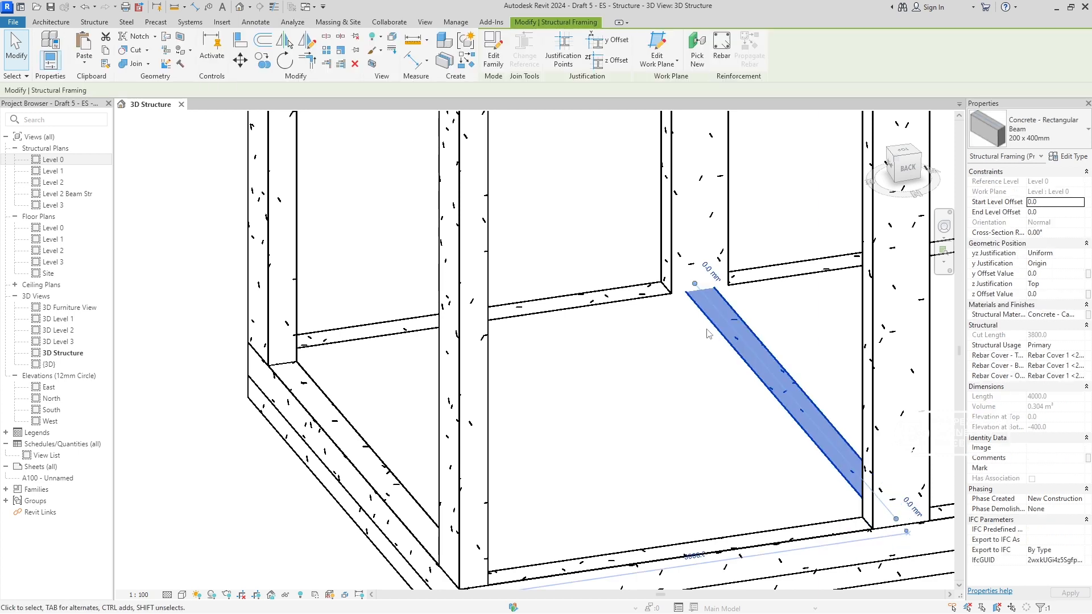
pyautogui.press('h')
pyautogui.press('h')
# - Temporarily hide the Level 0 end beam and check the type properties of the floor slab behind it without changing them
pyautogui.press('h')
pyautogui.press('r')
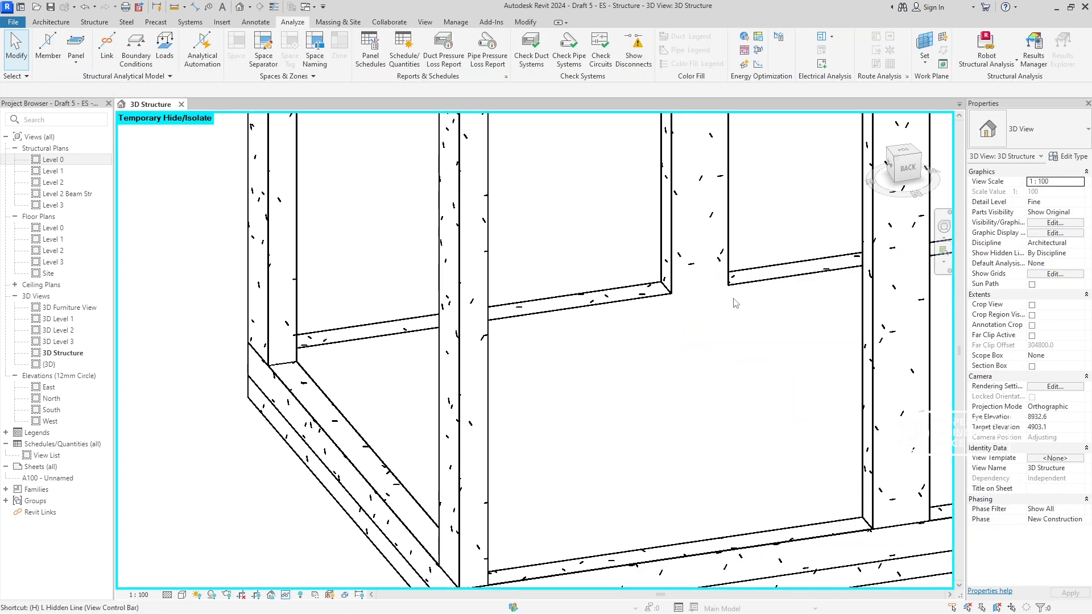
pyautogui.click(351, 462)
pyautogui.press('h')
pyautogui.press('h')
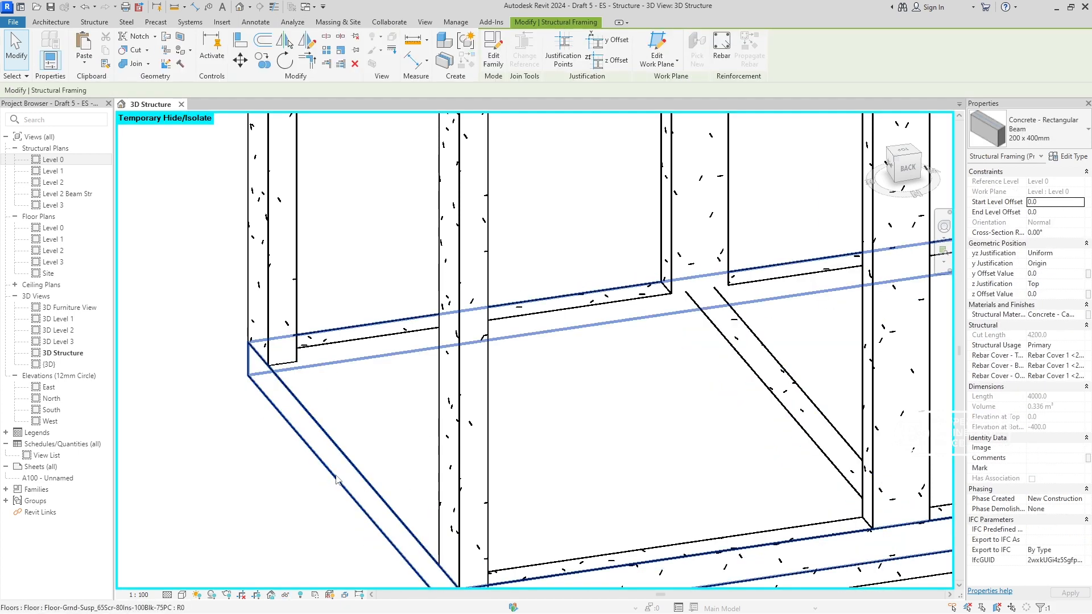
pyautogui.click(345, 463)
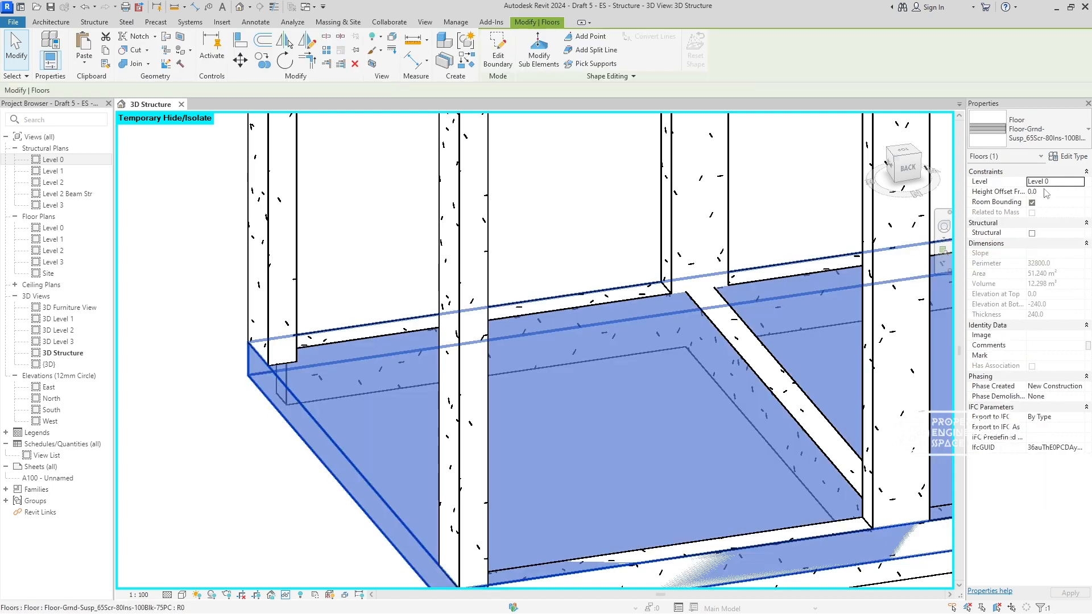
pyautogui.click(1078, 158)
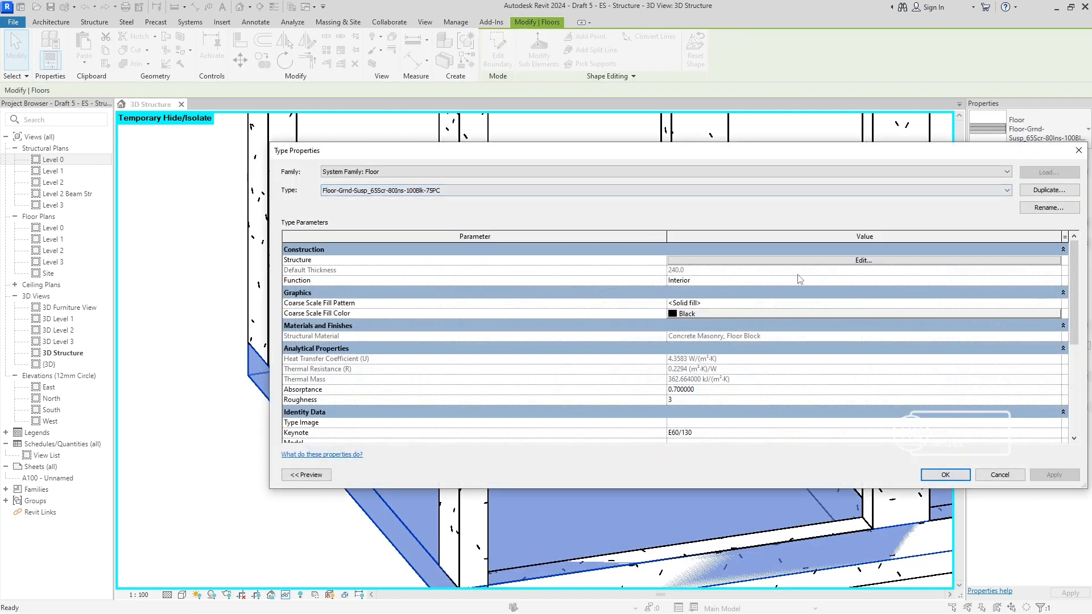
pyautogui.click(999, 476)
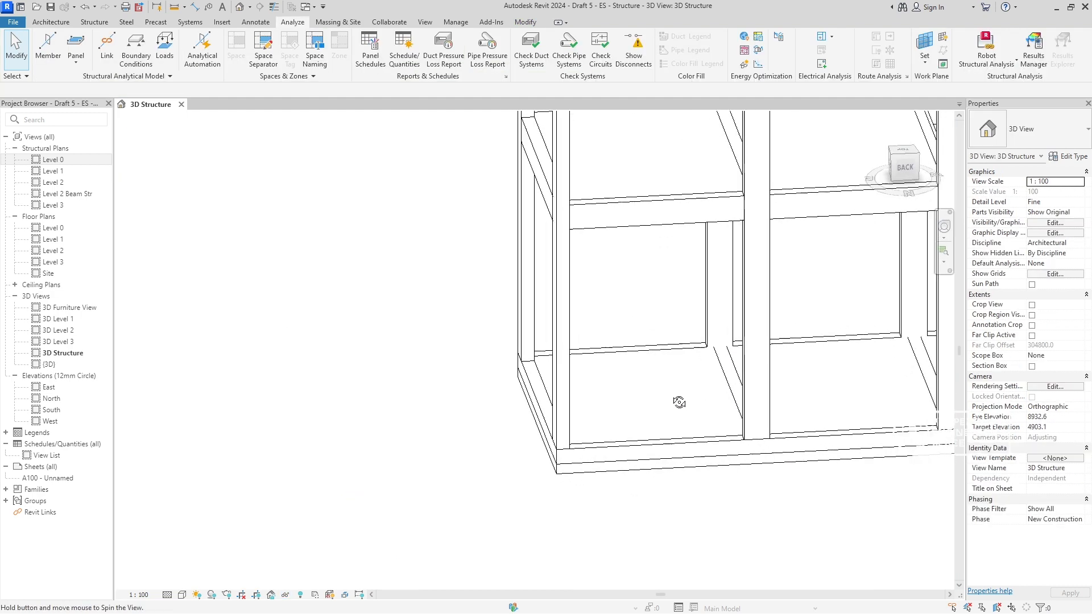
# - Inspect the end corner column and the adjoining Level 1 beam in the full frame, and clear the selection
pyautogui.scroll(-8, 766, 389)
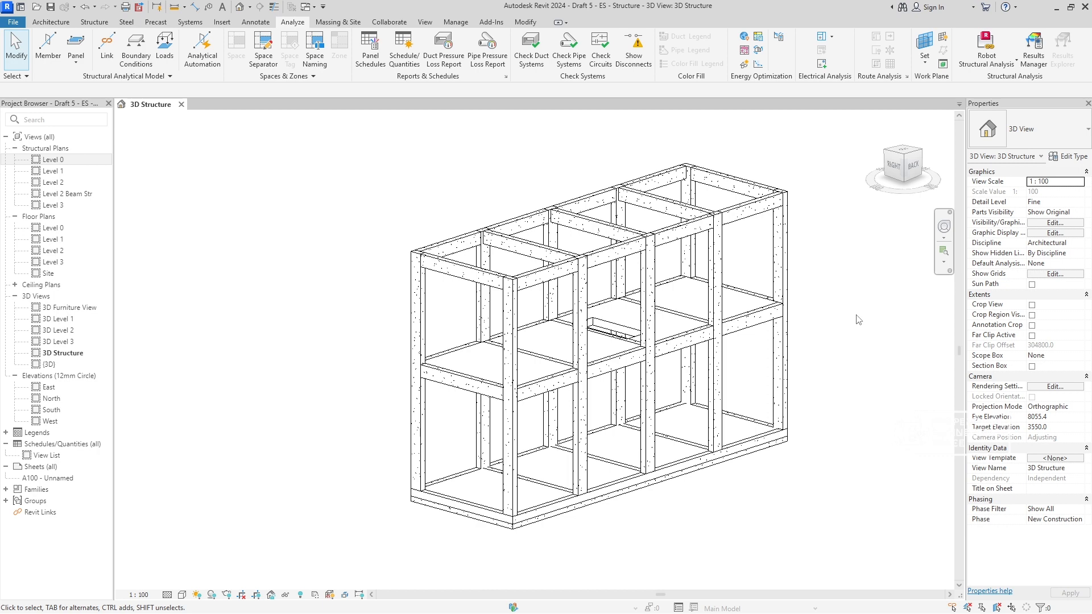
pyautogui.click(782, 252)
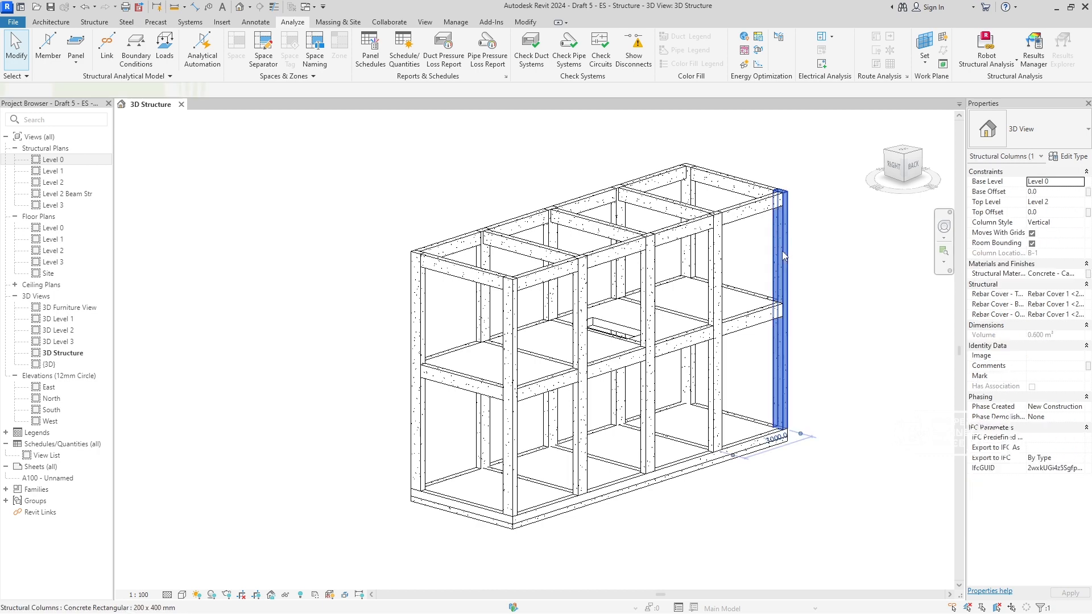
pyautogui.click(759, 329)
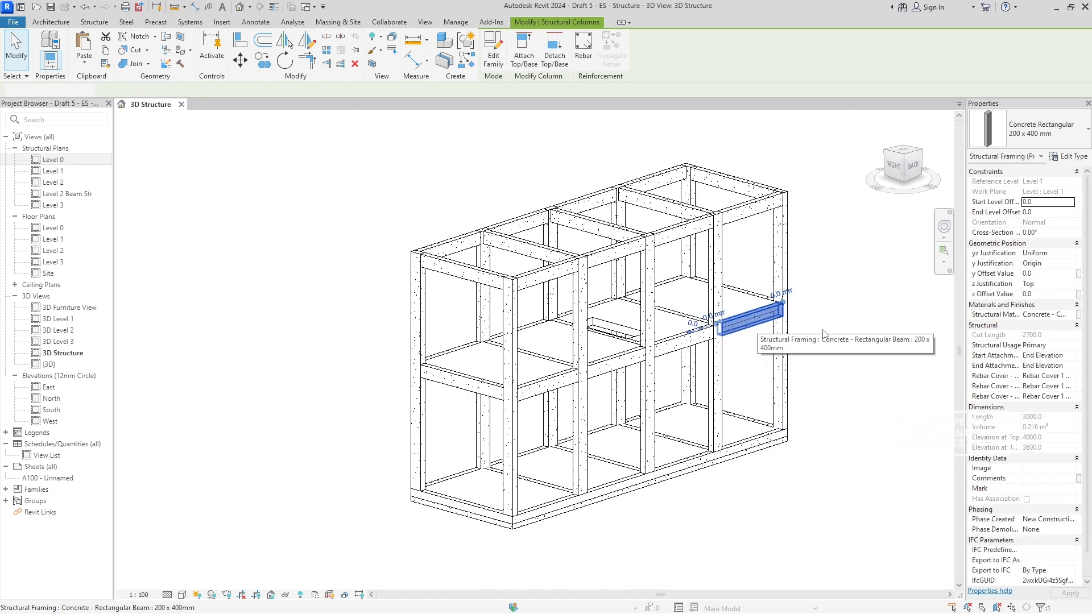
pyautogui.click(844, 326)
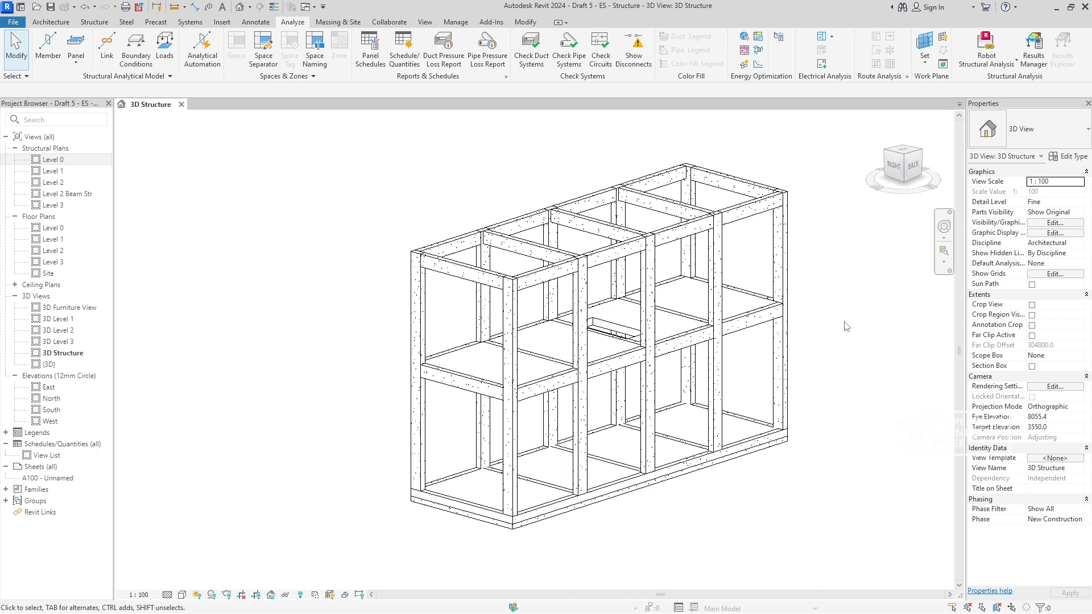
# - Choose Physical to Analytical for Buildings in Analytical Automation and window-select the concrete frame and slabs as its physical elements
pyautogui.moveTo(862, 364); pyautogui.dragTo(834, 364, button='middle')
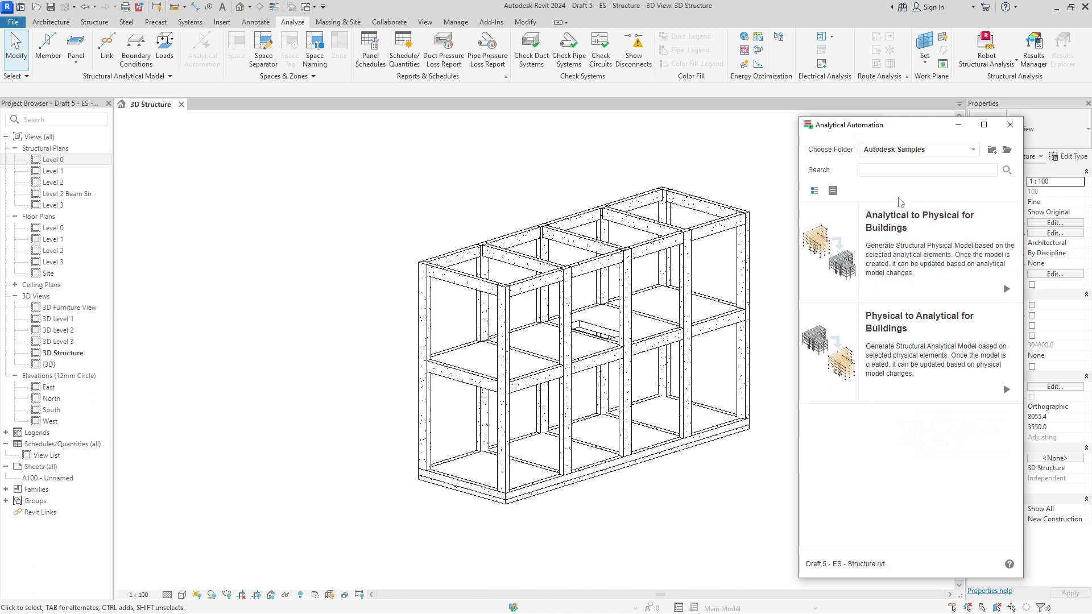
pyautogui.click(909, 335)
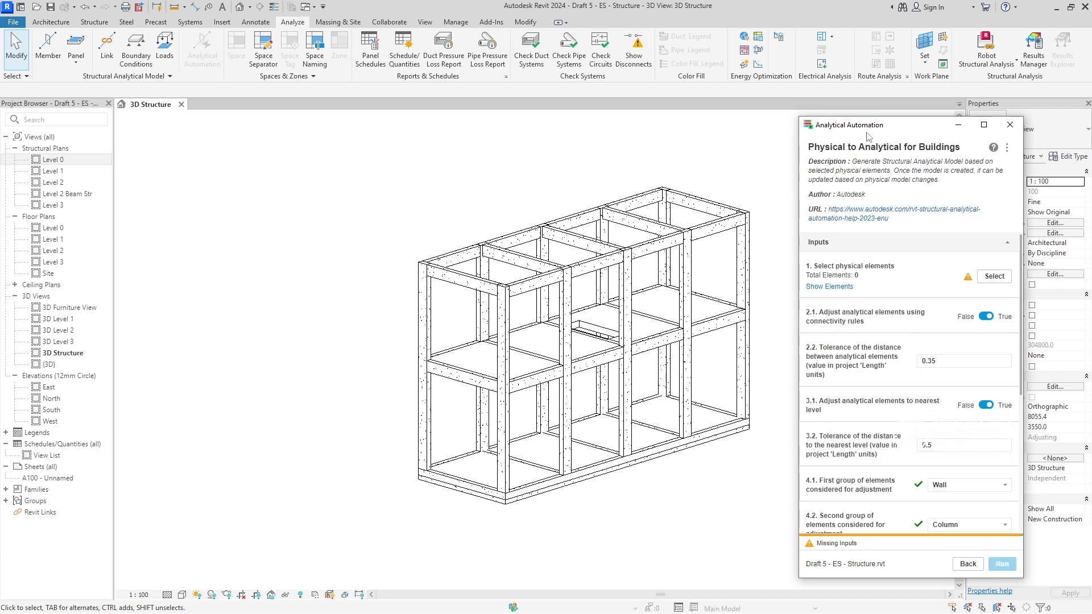
pyautogui.moveTo(868, 136); pyautogui.dragTo(909, 106)
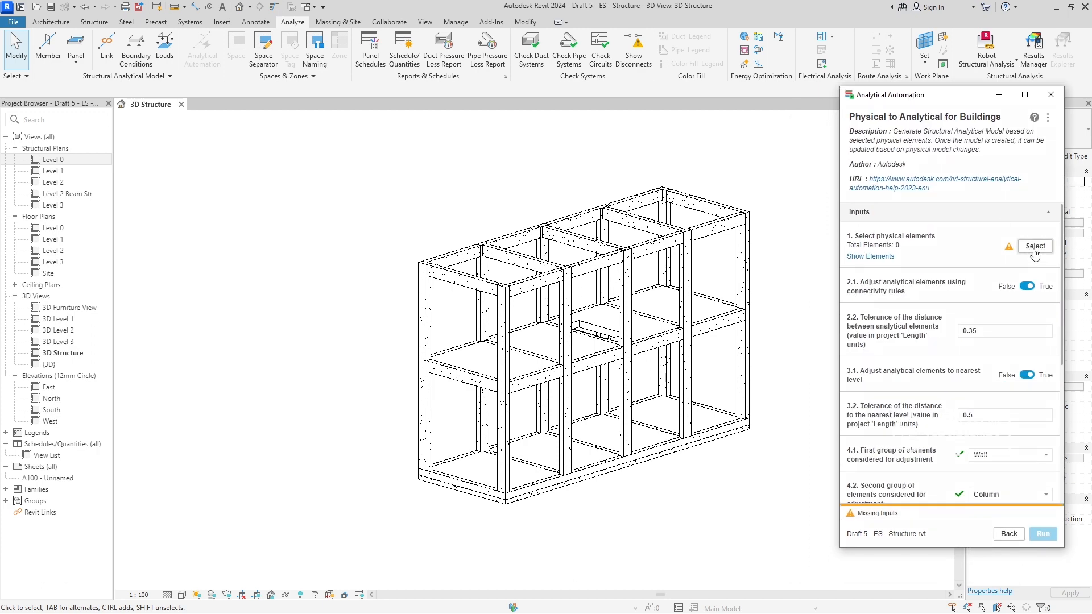
pyautogui.click(1034, 246)
pyautogui.moveTo(383, 188); pyautogui.dragTo(792, 534)
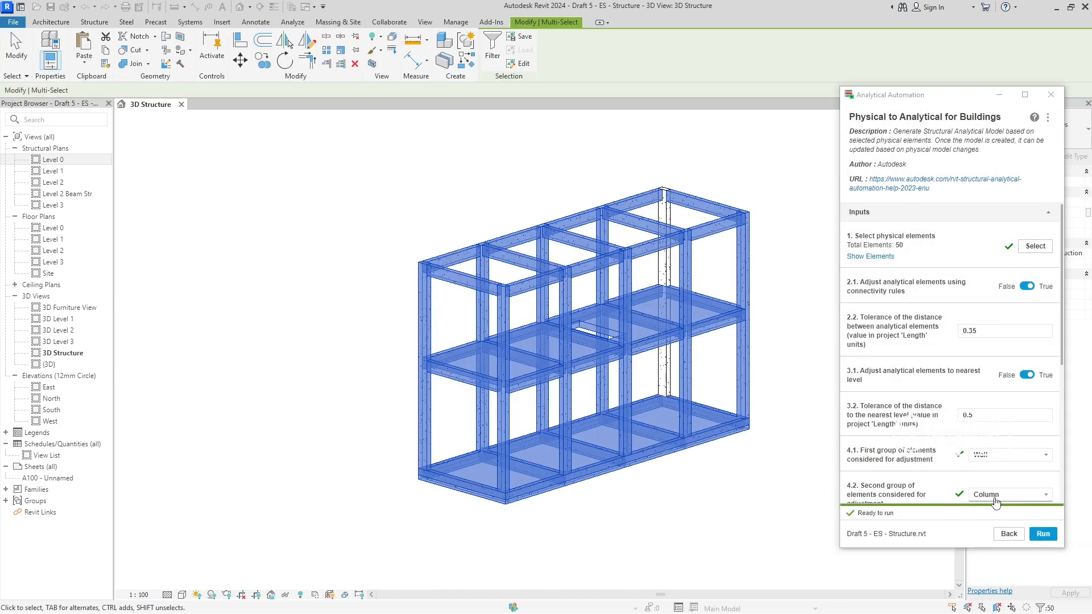
pyautogui.click(1043, 534)
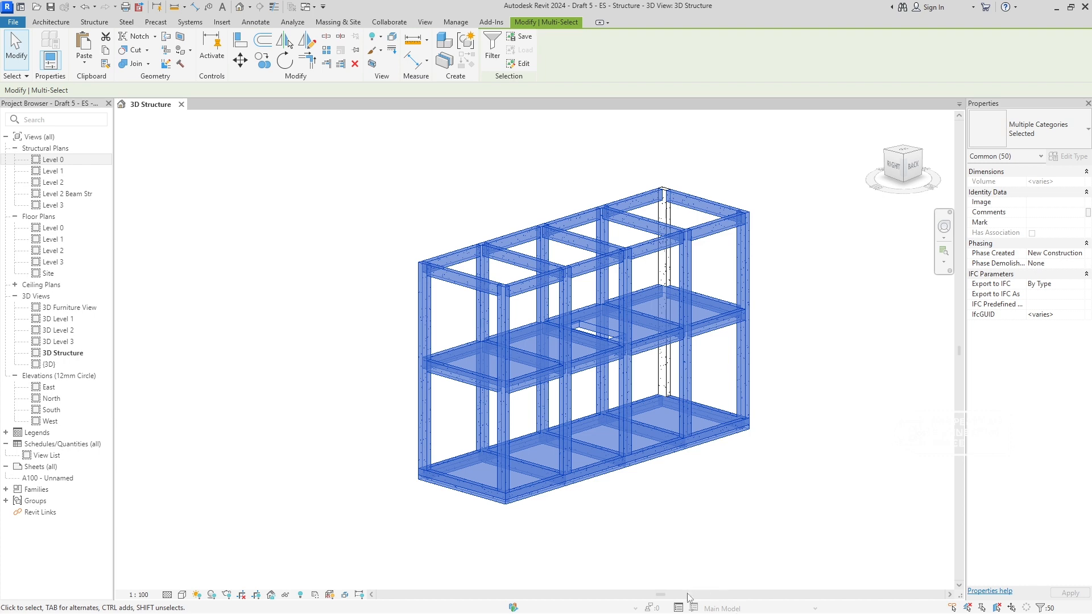
# - Return to Analytical Automation and reselect the physical elements so that the entire frame, including the rear corner column, is covered
pyautogui.press('super')
pyautogui.hotkey('alt', 'Tab')
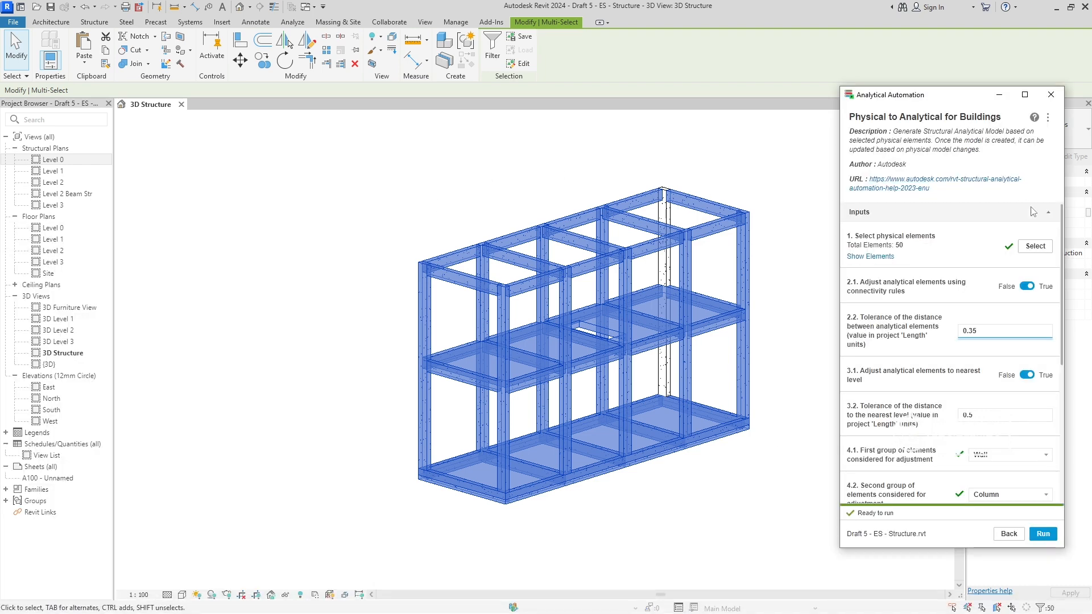
pyautogui.click(1034, 245)
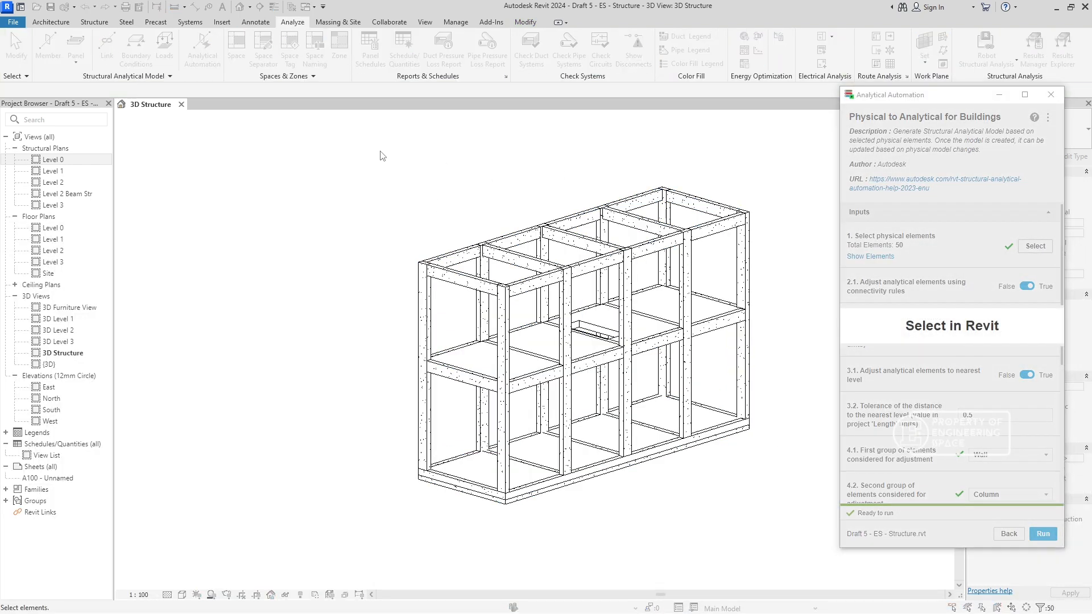
pyautogui.moveTo(380, 155); pyautogui.dragTo(772, 515)
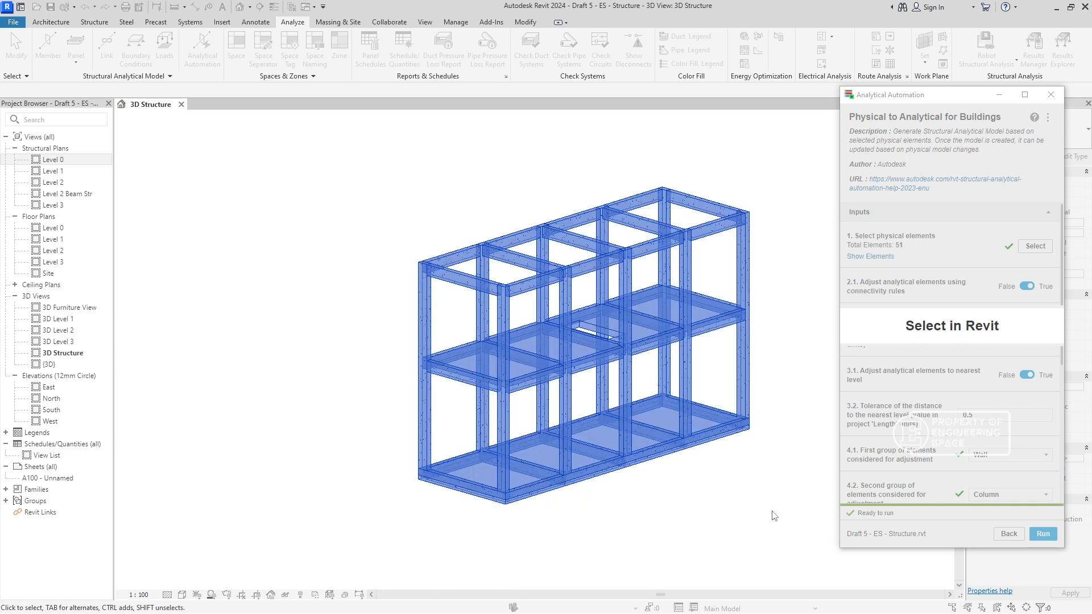
pyautogui.click(987, 332)
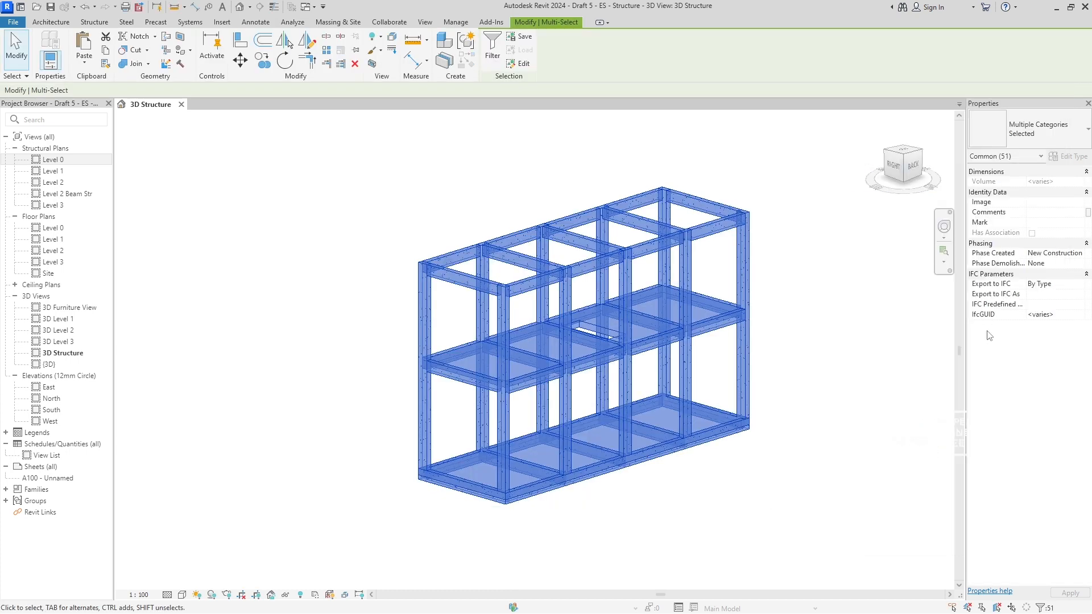
# - Set the distance tolerance between analytical elements to 0.01, run Physical to Analytical for Buildings on the selected elements, and close Analytical Automation
pyautogui.press('BackSpace')
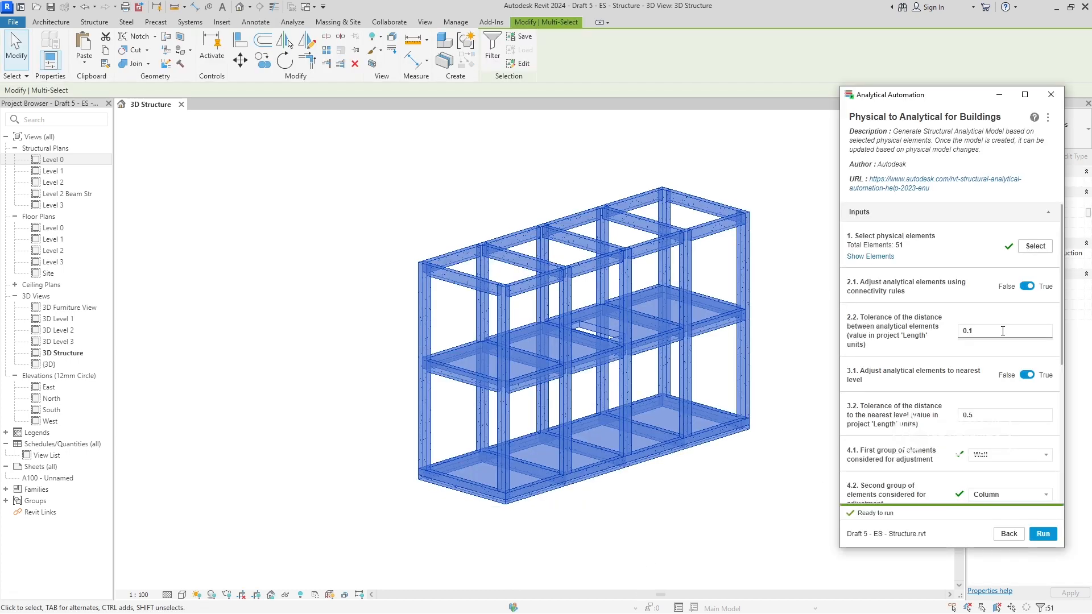
pyautogui.click(992, 415)
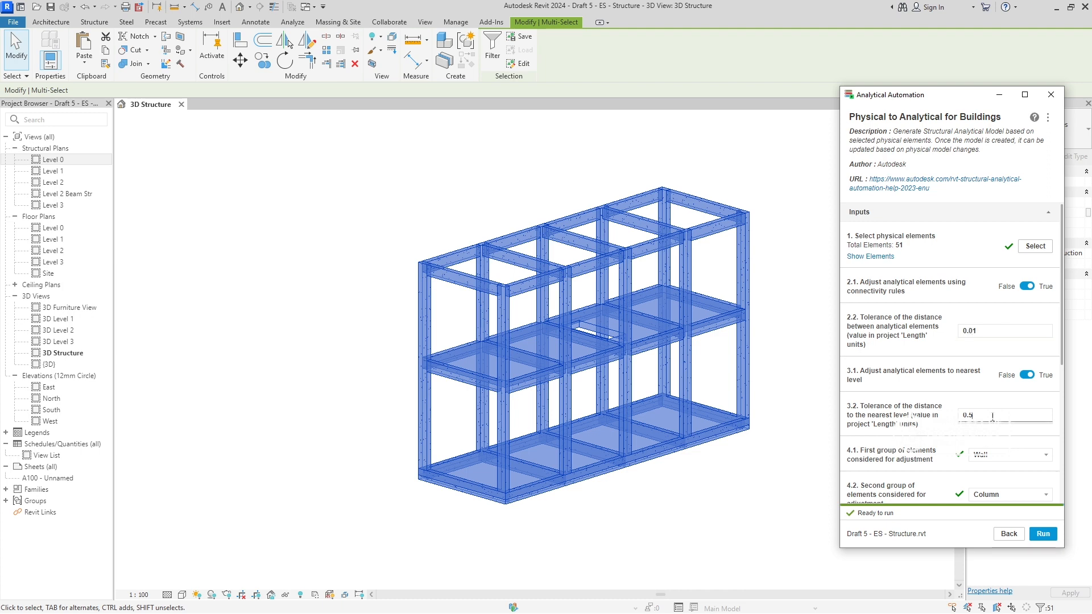
pyautogui.scroll(-5, 990, 426)
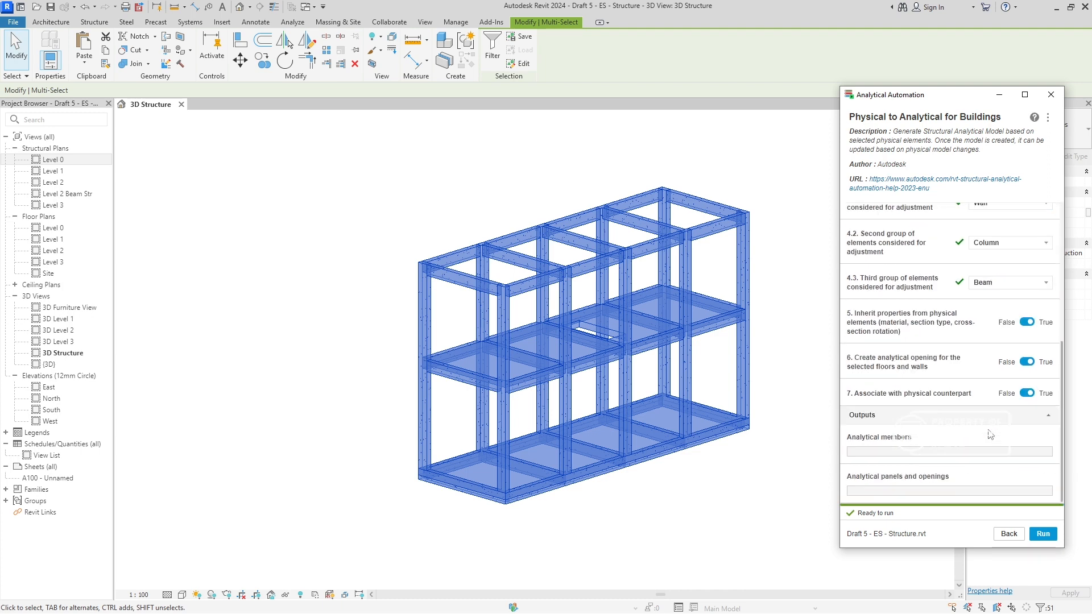
pyautogui.click(1044, 535)
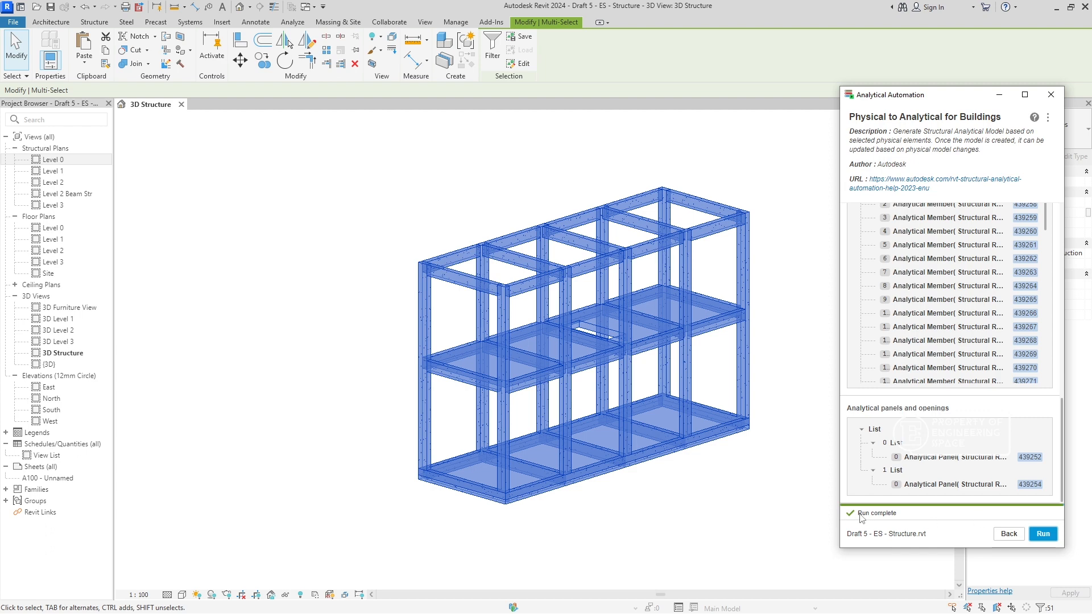
pyautogui.click(1009, 533)
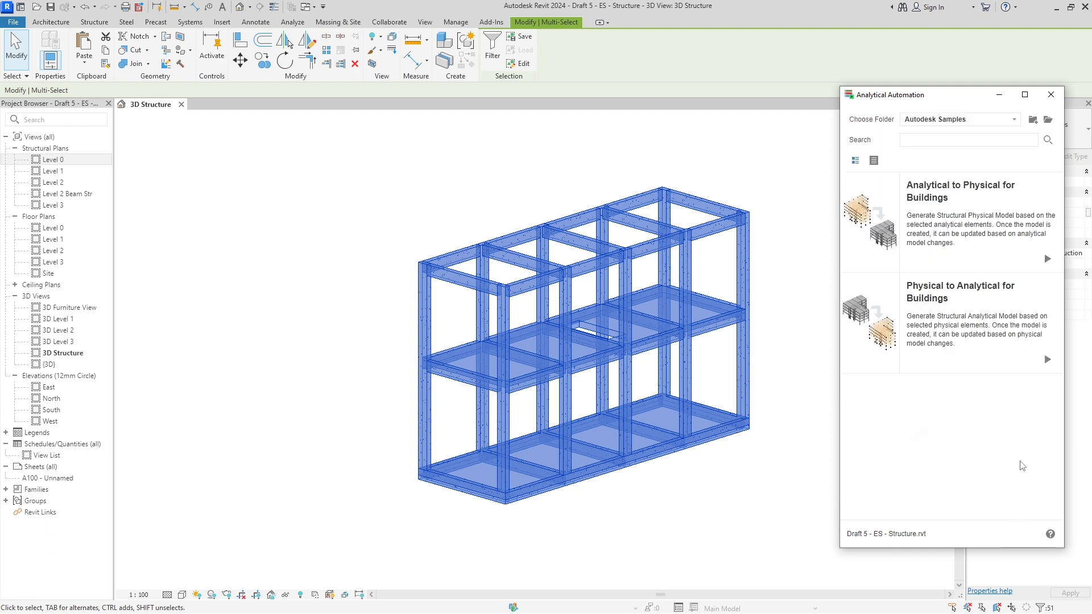
pyautogui.click(1050, 94)
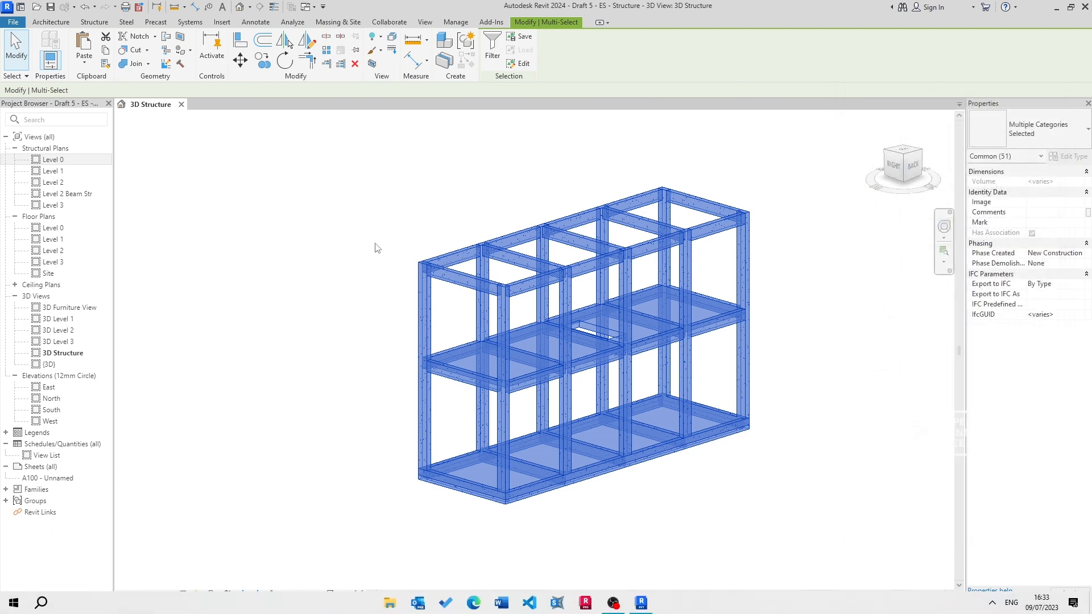
# - Send the model to Robot Structural Analysis through the Robot Structural Analysis Link using Send model with Direct integration
pyautogui.click(486, 189)
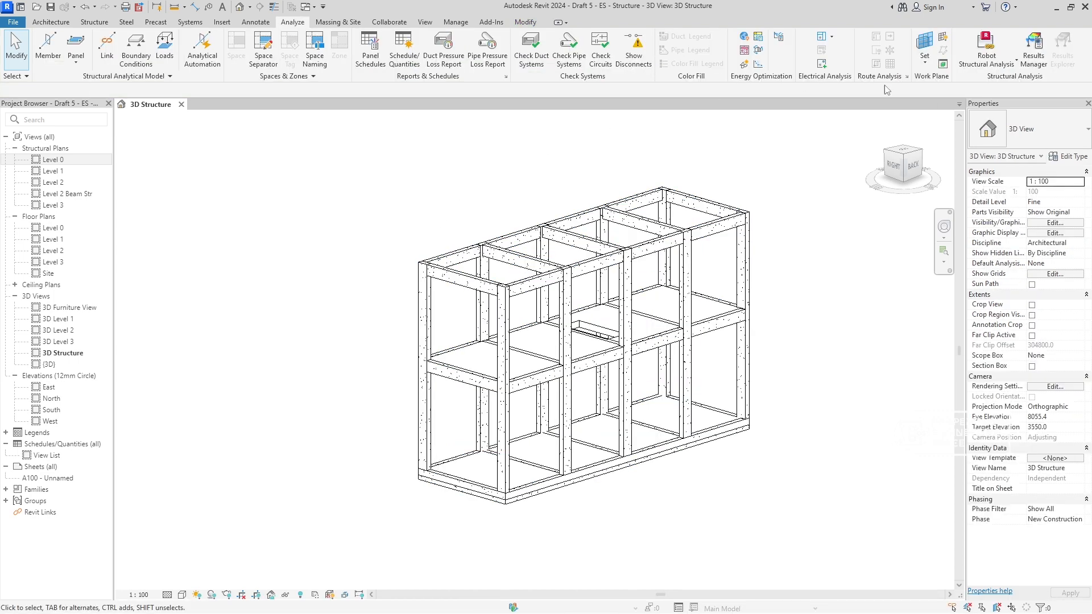
pyautogui.click(978, 69)
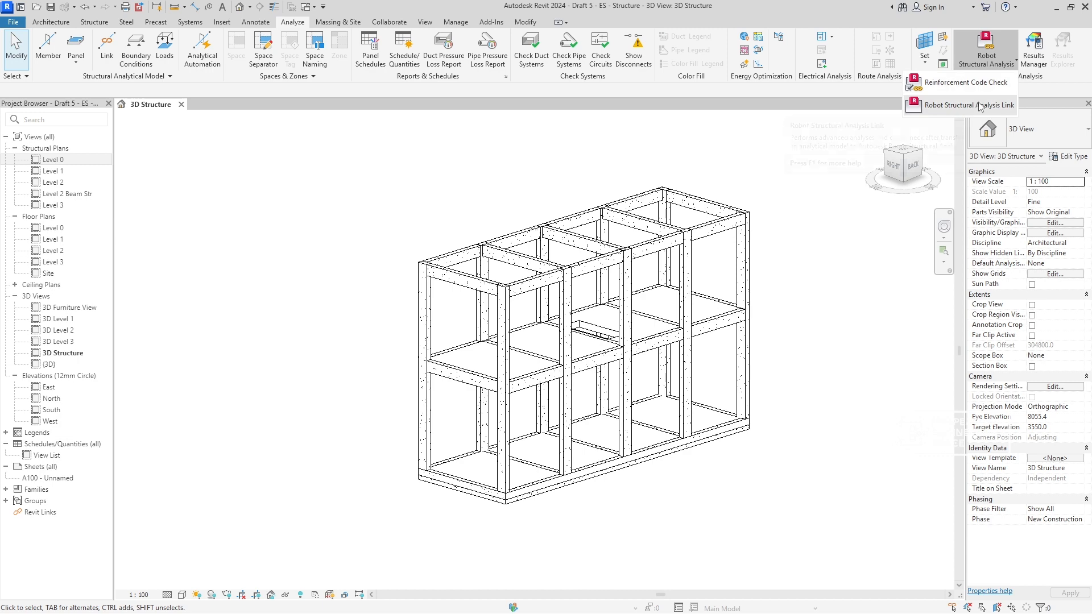
pyautogui.click(977, 103)
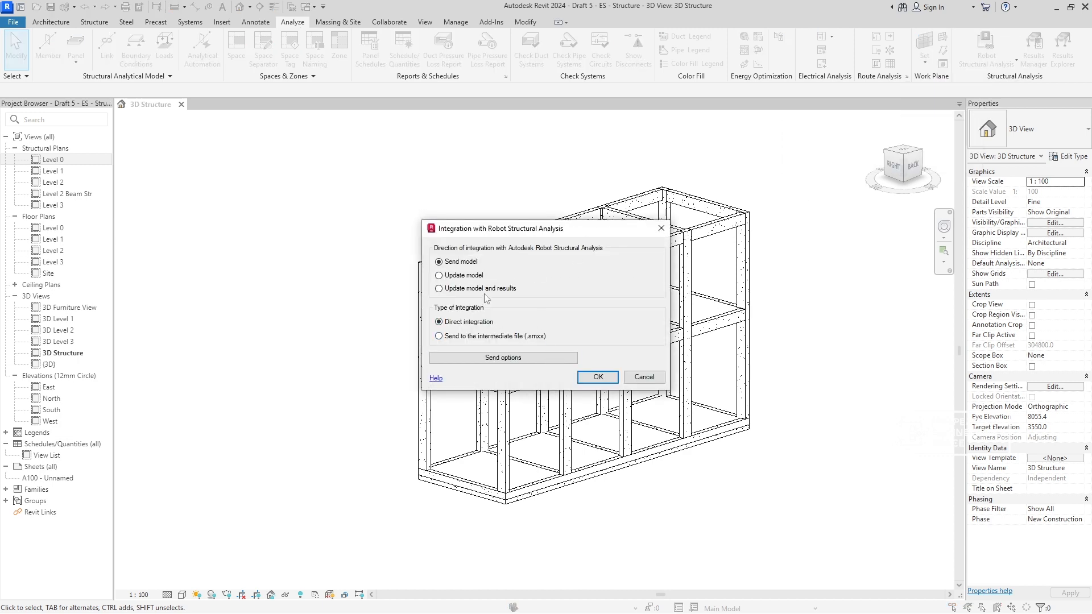
pyautogui.click(598, 377)
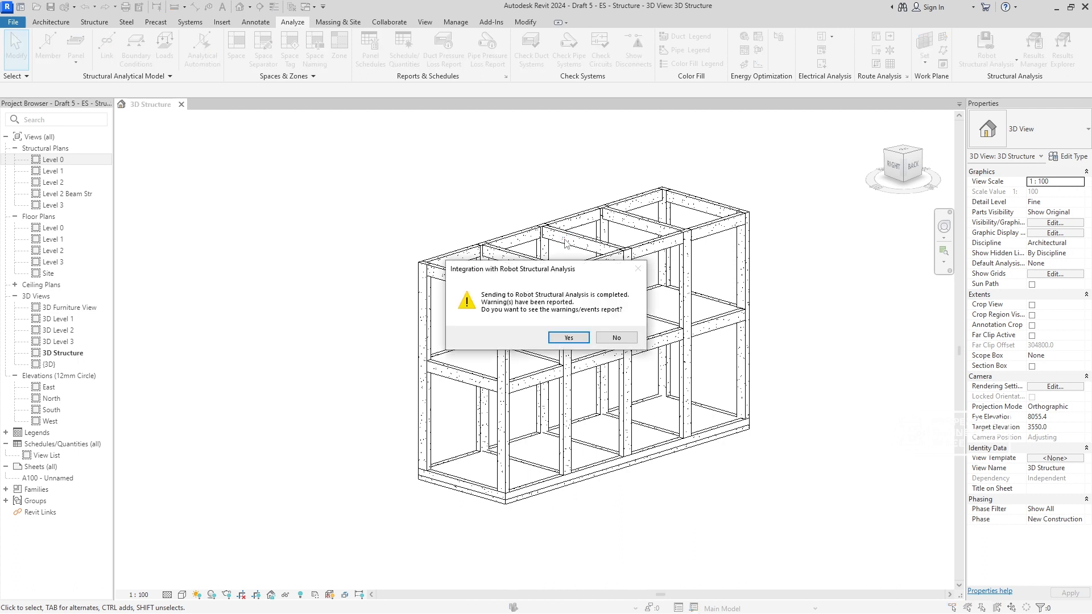
# - Review the warnings and messages reported for the transfer to Robot Structural Analysis, and close the report
pyautogui.moveTo(539, 271)
pyautogui.mouseDown()
pyautogui.moveTo(556, 262)
pyautogui.moveTo(548, 296)
pyautogui.moveTo(542, 278)
pyautogui.mouseUp()
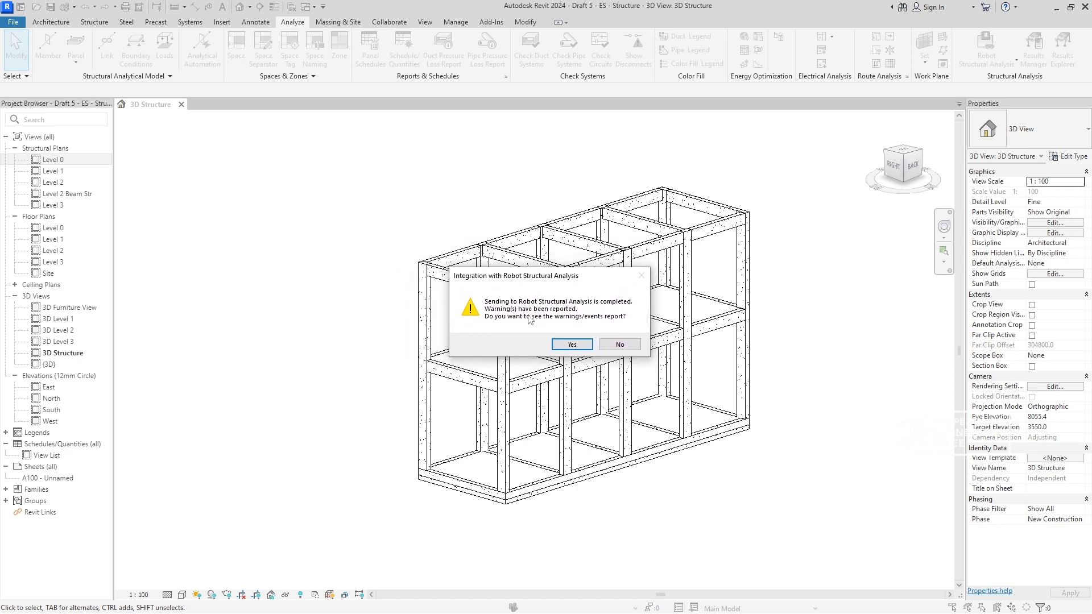
pyautogui.click(584, 345)
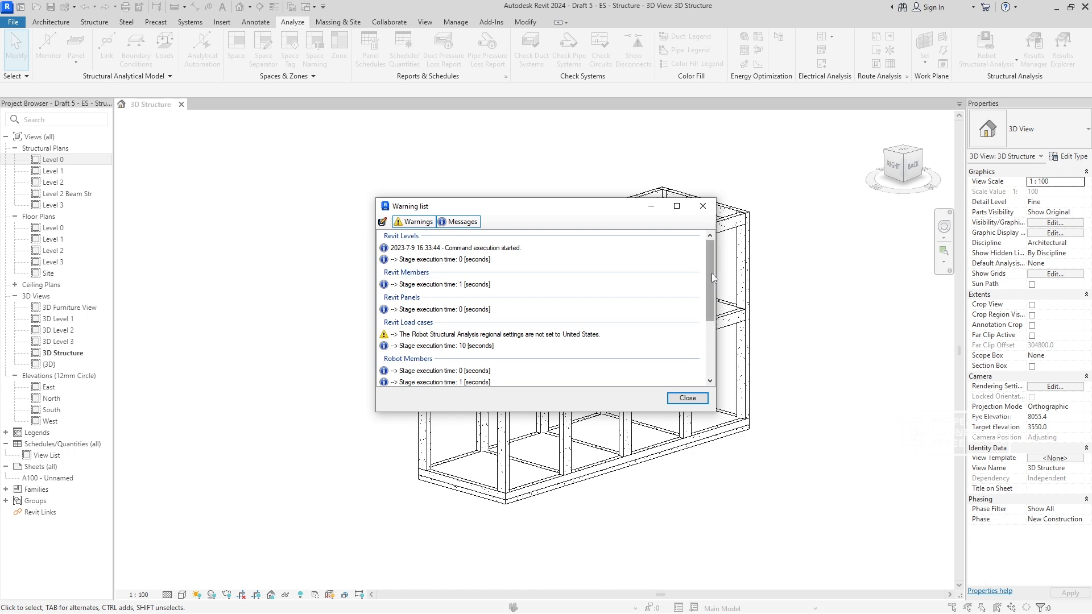
pyautogui.scroll(-3, 542, 334)
pyautogui.scroll(2, 543, 332)
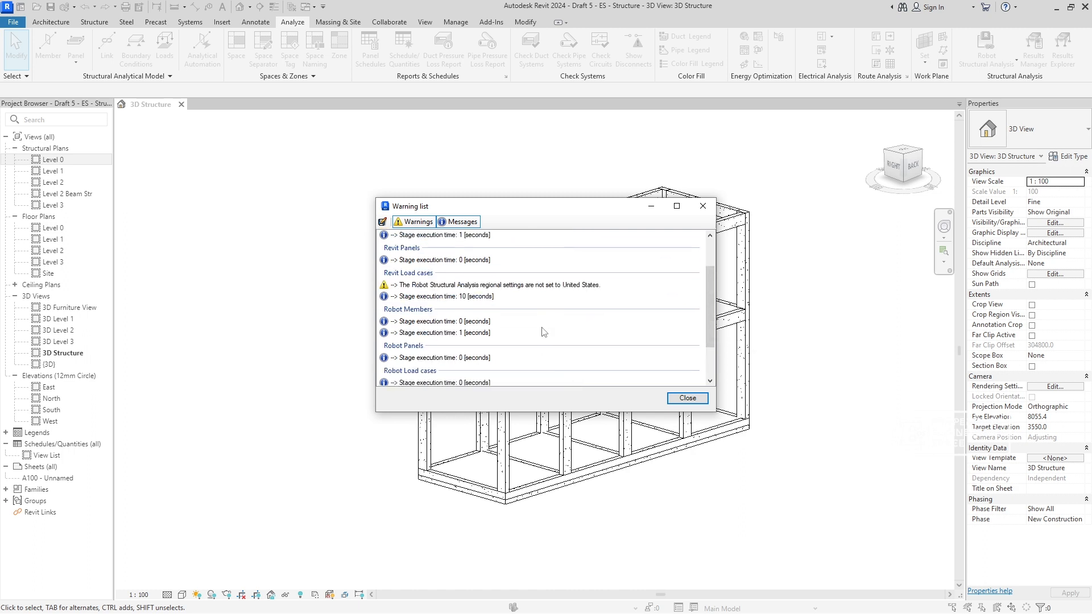
pyautogui.click(426, 224)
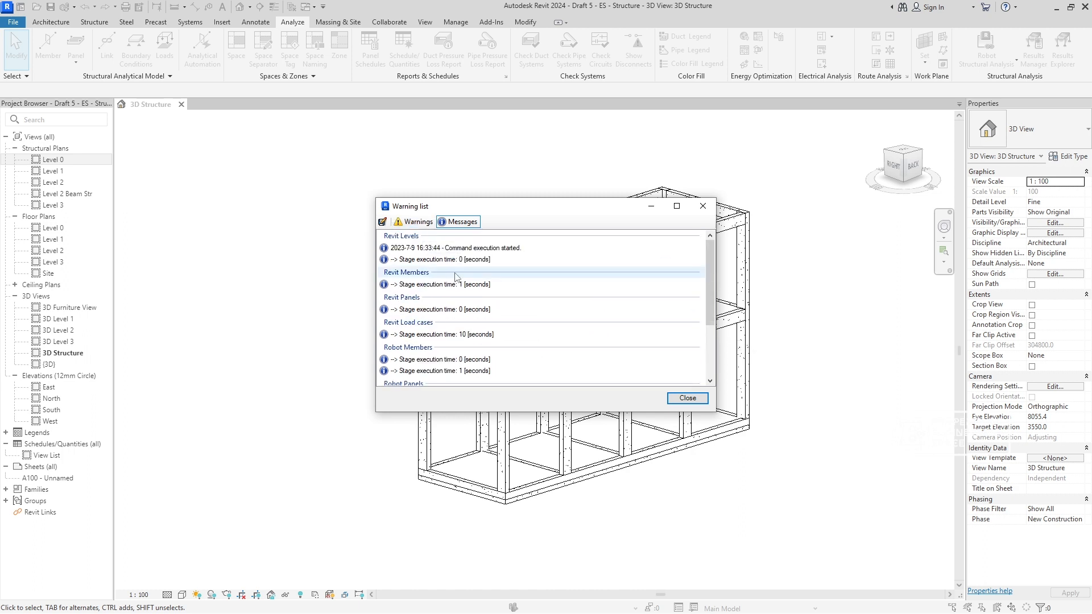
pyautogui.click(428, 224)
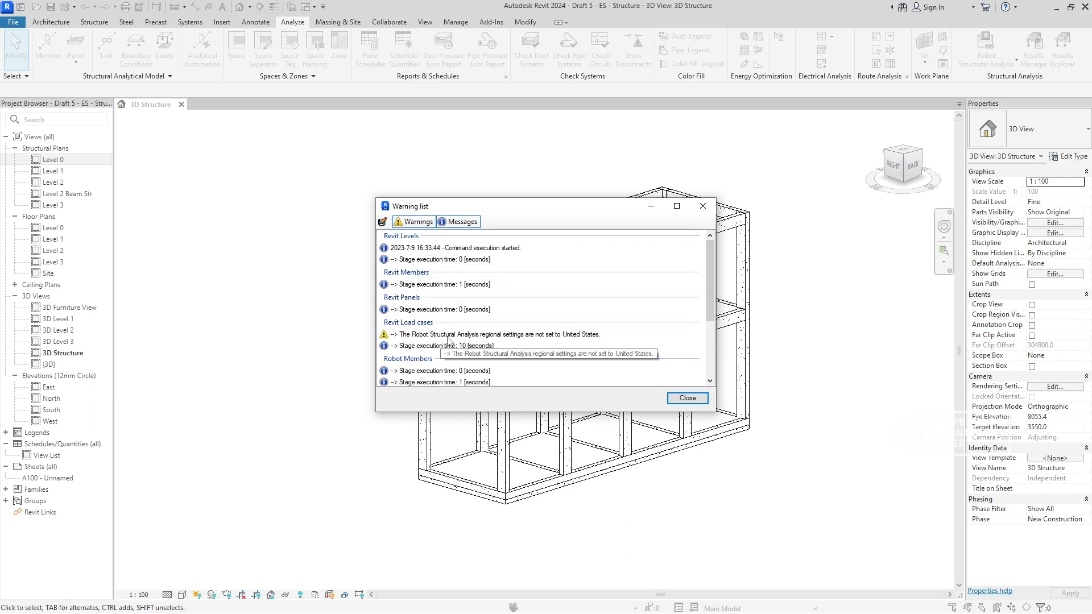
pyautogui.click(688, 399)
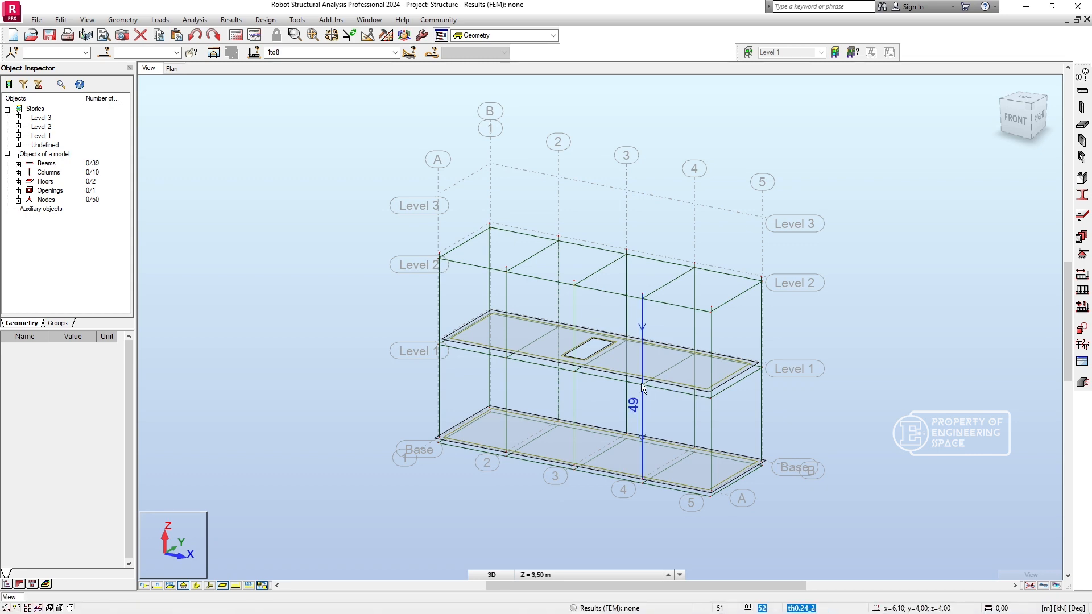
# - In Robot Structural Analysis, inspect the transferred beams, columns, floor panels and slab opening from several sides
pyautogui.keyDown('shift'); pyautogui.moveTo(619, 377); pyautogui.dragTo(685, 407, button='middle'); pyautogui.keyUp('shift')
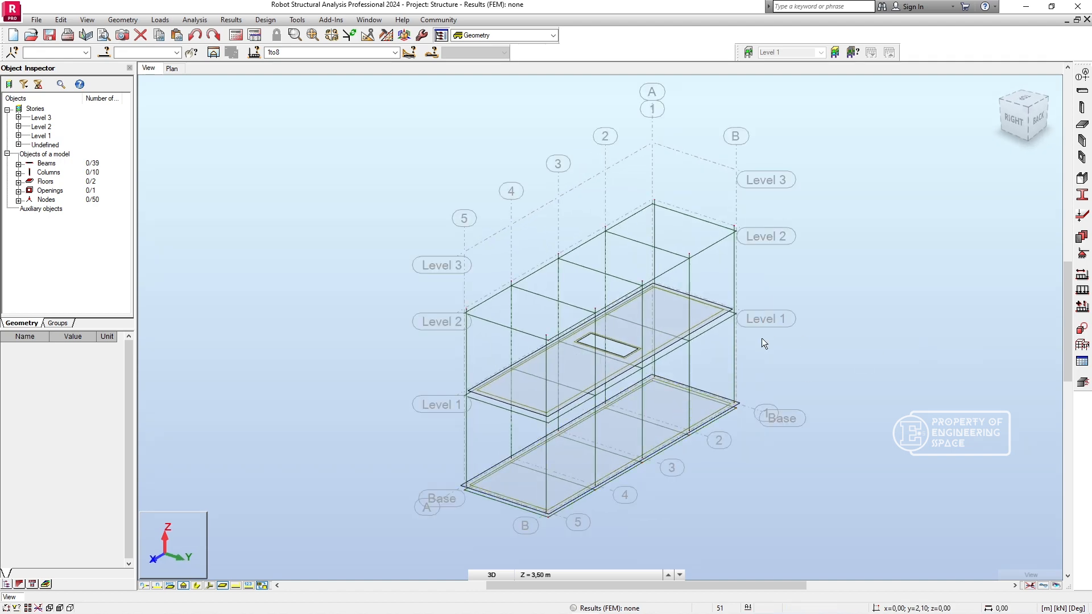
pyautogui.moveTo(730, 310); pyautogui.dragTo(685, 276, button='middle')
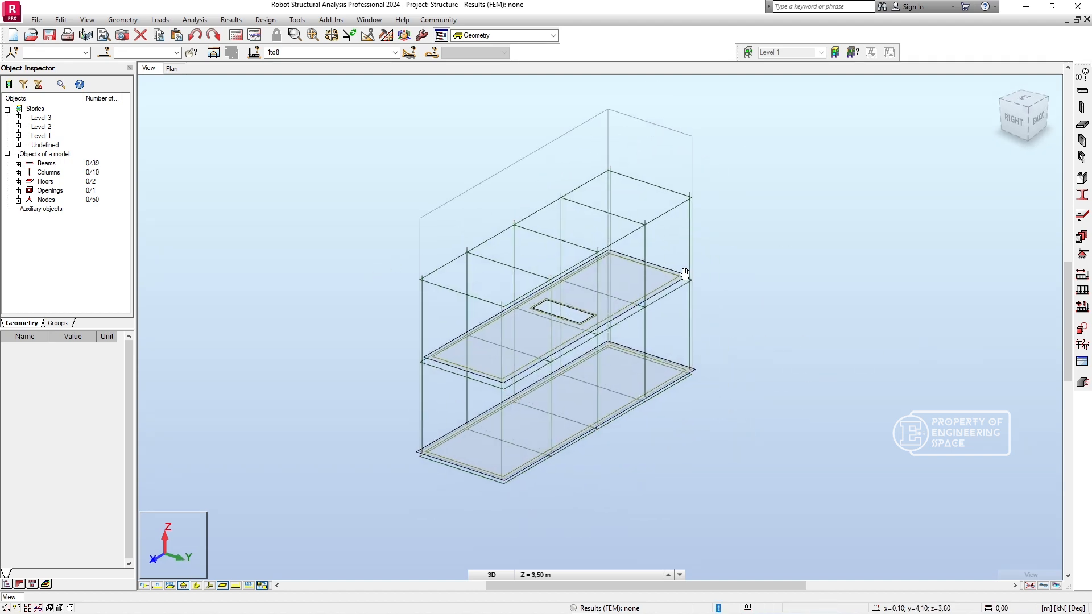
pyautogui.scroll(1, 727, 289)
pyautogui.scroll(1, 733, 288)
pyautogui.moveTo(760, 292); pyautogui.dragTo(850, 278, button='middle')
pyautogui.scroll(-2, 778, 295)
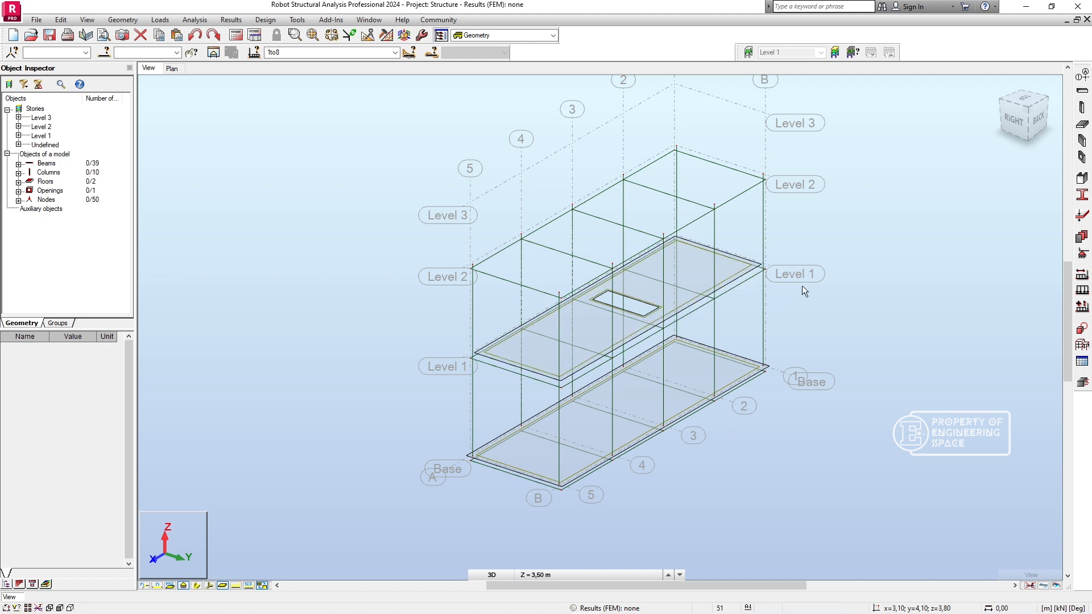
pyautogui.moveTo(833, 329); pyautogui.dragTo(805, 350, button='middle')
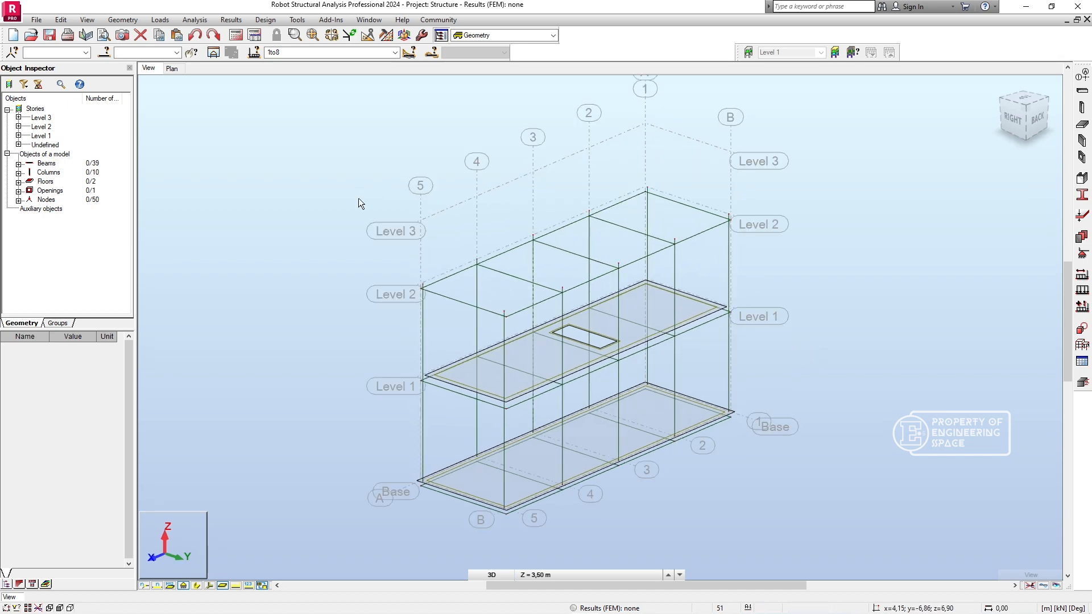
# - Start saving the Robot project to the 1 FSLB - Structural Models folder
pyautogui.click(36, 19)
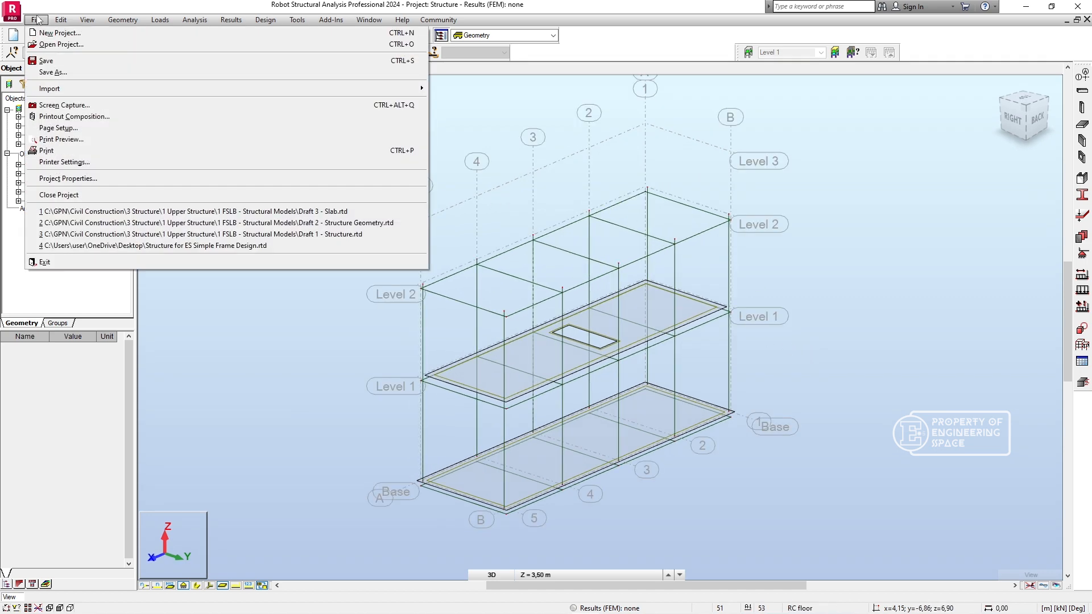
pyautogui.click(57, 67)
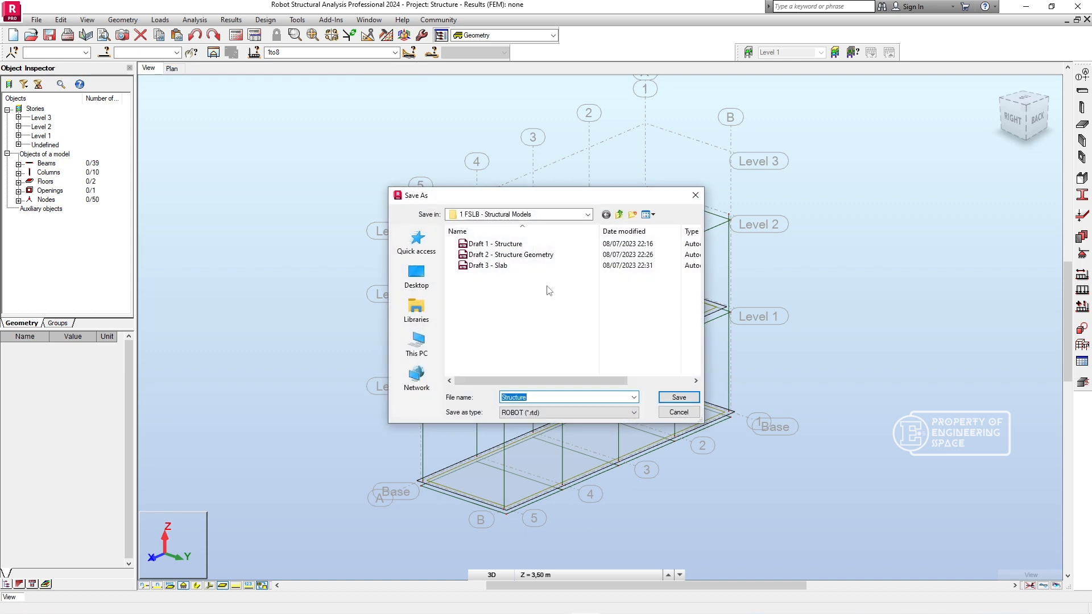
pyautogui.click(550, 397)
pyautogui.hotkey('ctrl', 'a')
pyautogui.write('Draft 4')
pyautogui.hotkey('ctrl', 'a')
pyautogui.press('BackSpace')
# - Create a folder named ES and save the project in it as Draft 1 - Exported Models
pyautogui.click(632, 214)
pyautogui.write('ES')
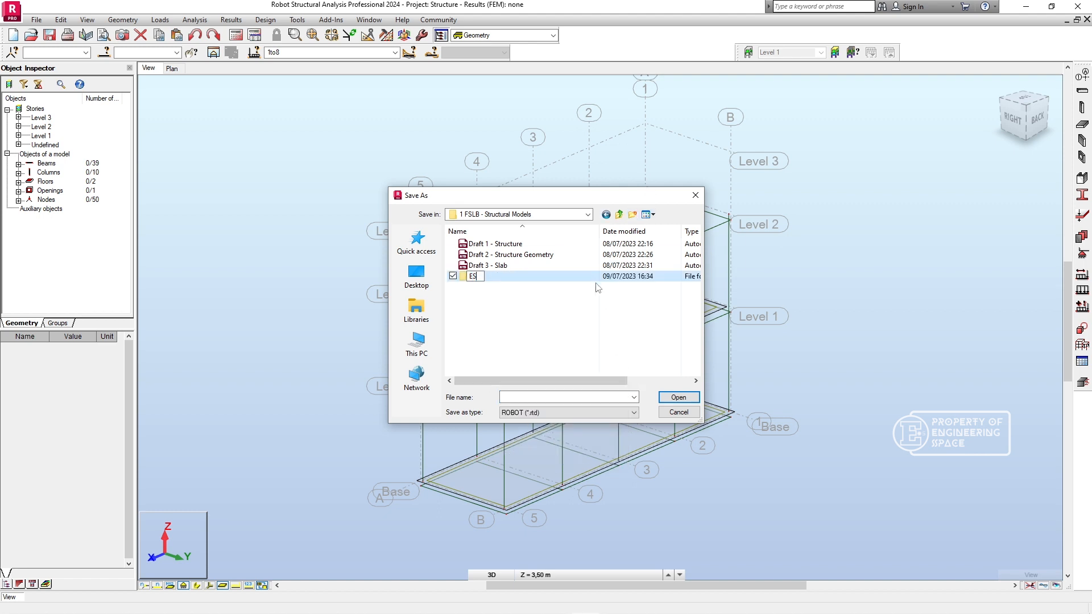
pyautogui.doubleClick(498, 280)
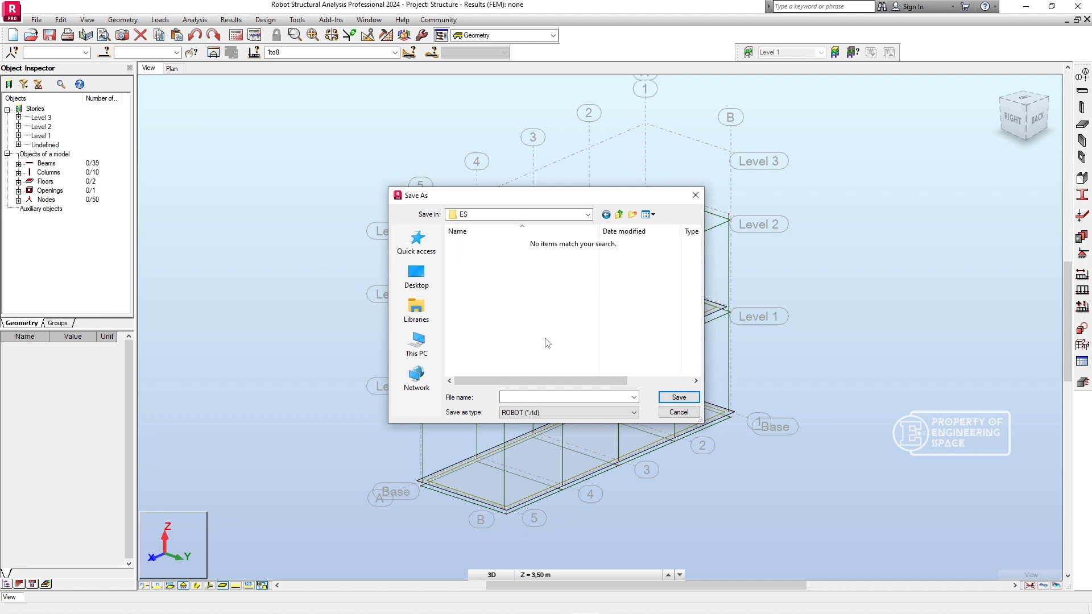
pyautogui.click(557, 396)
pyautogui.write('Draft 1 - Exported Model')
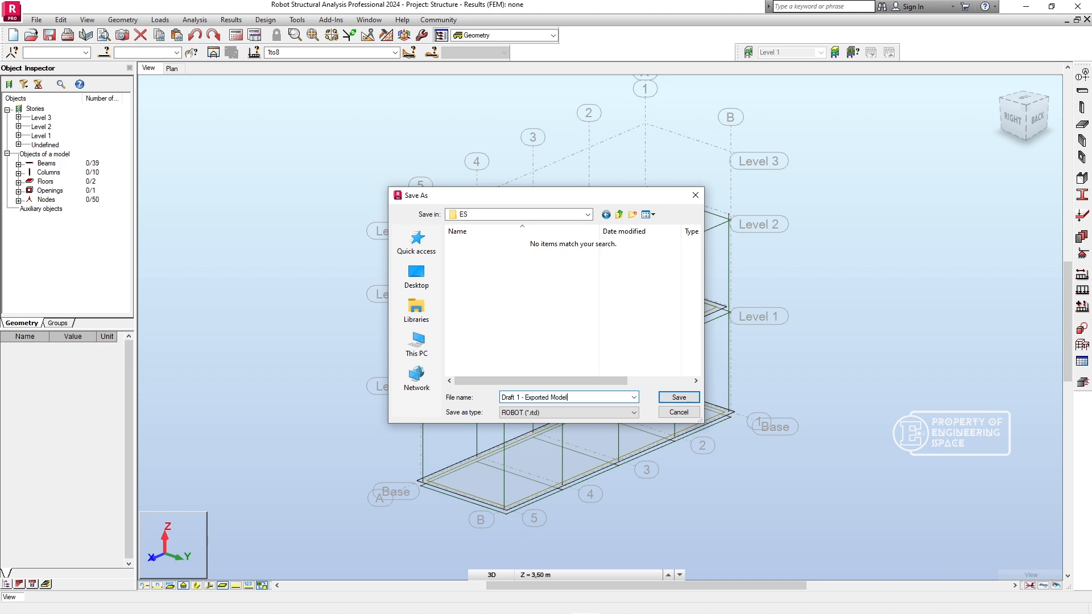
pyautogui.press('Return')
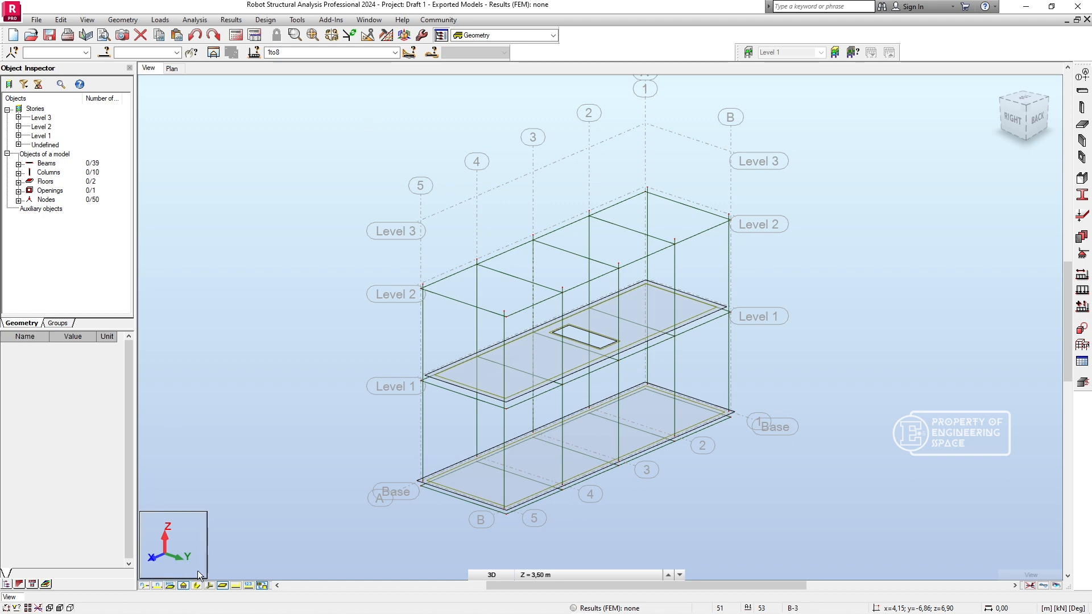
# - Show the section shapes to check the frame's solid beams and columns, and hide them again
pyautogui.click(197, 585)
pyautogui.moveTo(612, 357)
pyautogui.keyDown('shift'); pyautogui.mouseDown(button='middle')
pyautogui.moveTo(728, 382)
pyautogui.moveTo(650, 404)
pyautogui.moveTo(701, 404)
pyautogui.moveTo(663, 371)
pyautogui.moveTo(639, 390)
pyautogui.moveTo(653, 402)
pyautogui.moveTo(692, 378)
pyautogui.mouseUp(button='middle'); pyautogui.keyUp('shift')
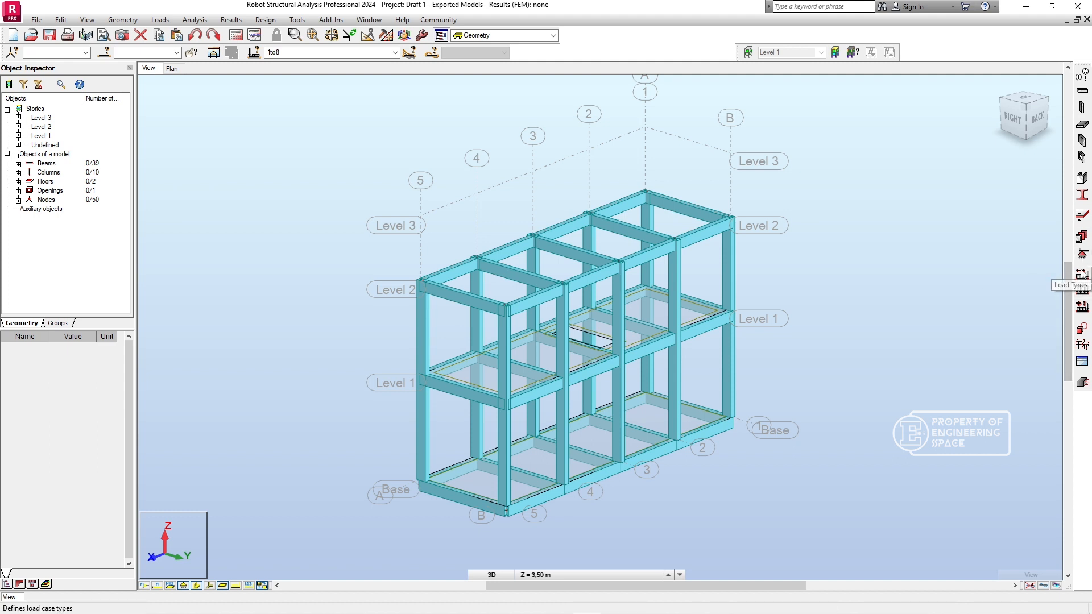
pyautogui.click(197, 584)
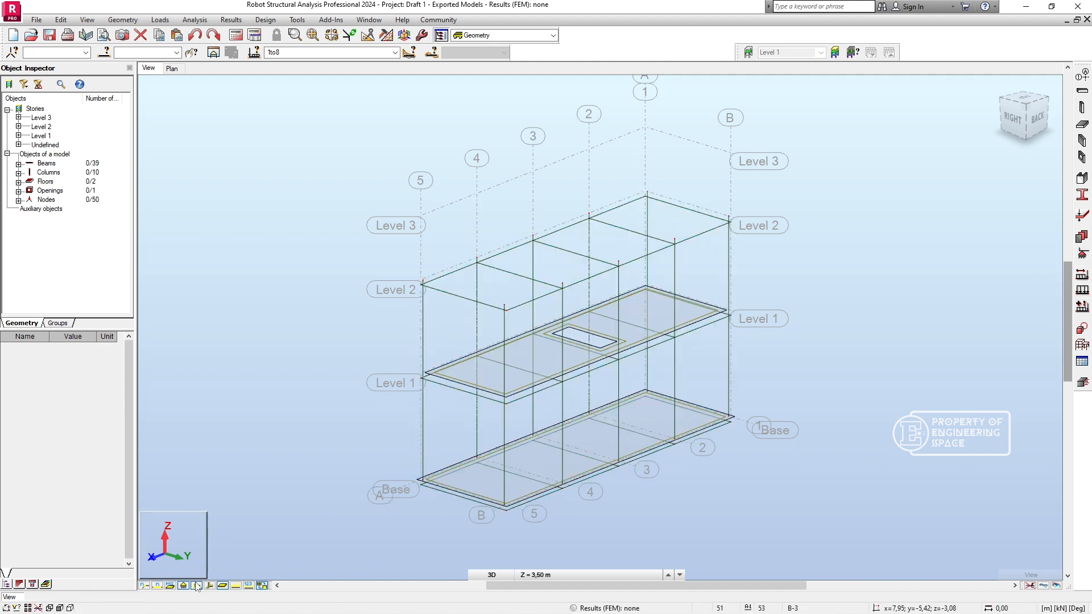
# - Assign Fixed nodal supports to the two base nodes on grid line 5, at lines A and B
pyautogui.click(1081, 254)
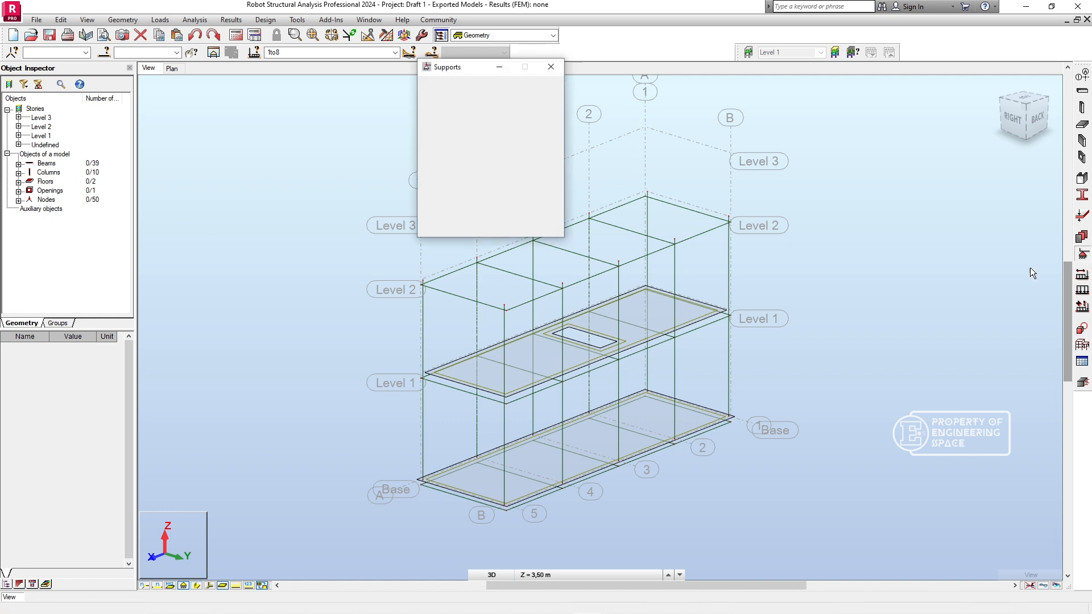
pyautogui.click(453, 124)
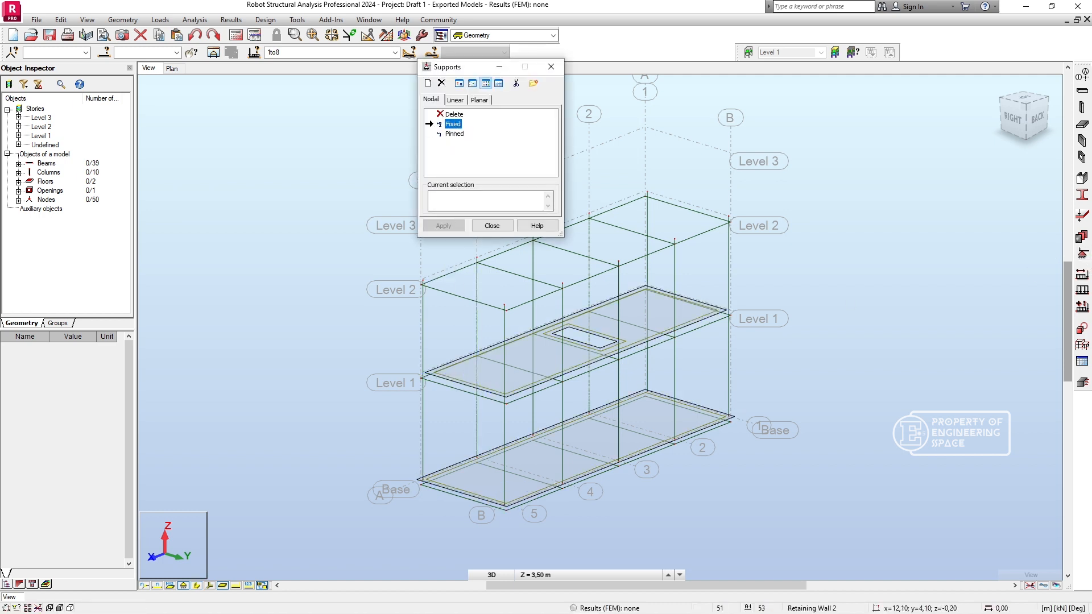
pyautogui.click(507, 509)
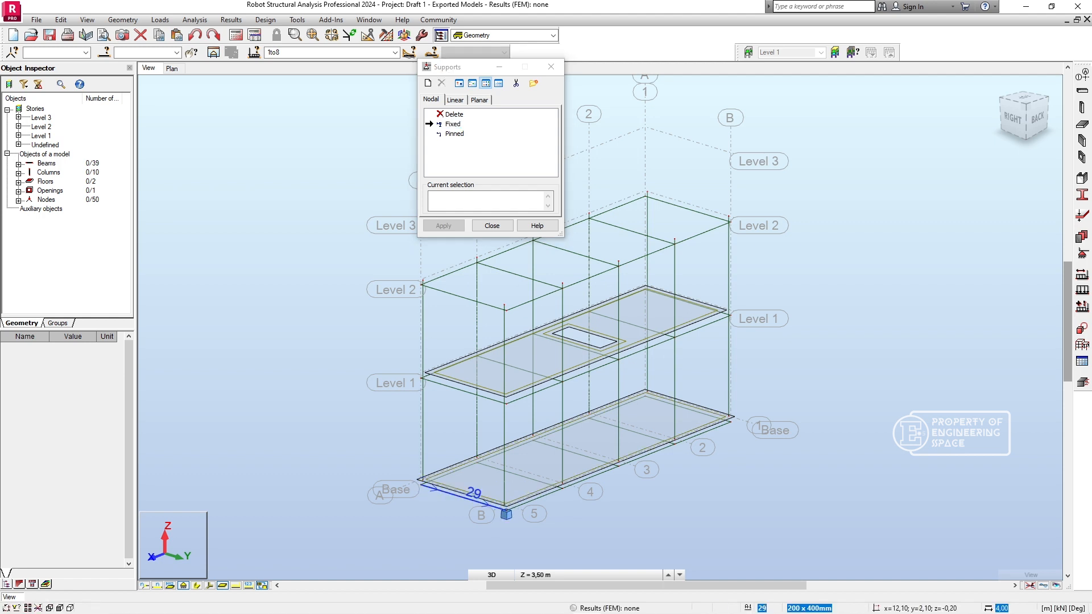
pyautogui.click(420, 482)
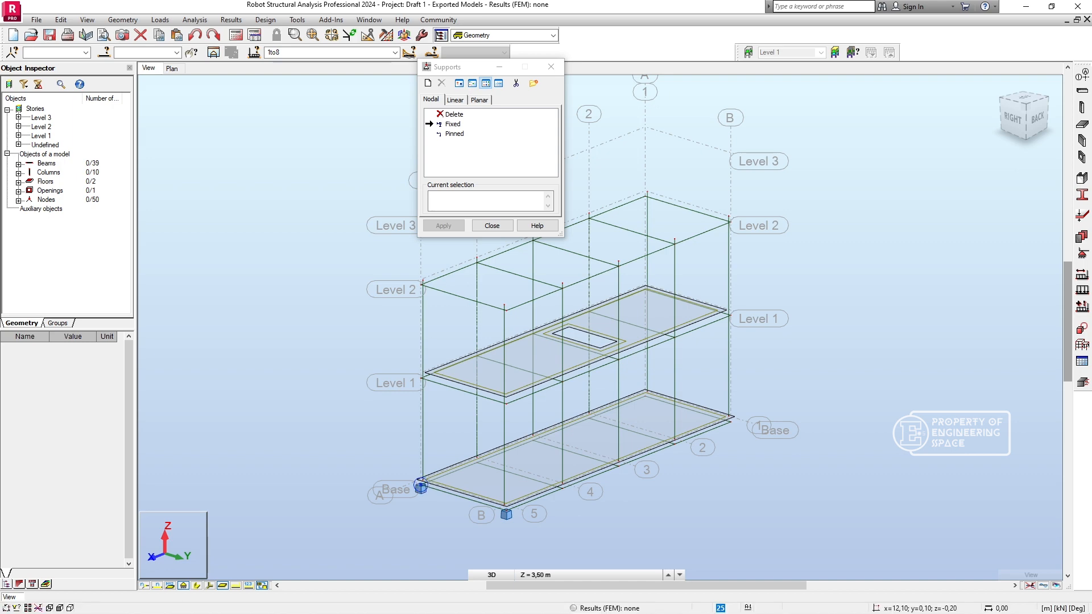
# - Assign Fixed nodal supports to the base nodes on grid line B at lines 4, 3, 2 and 1
pyautogui.keyDown('shift'); pyautogui.moveTo(590, 492); pyautogui.dragTo(486, 477, button='middle'); pyautogui.keyUp('shift')
pyautogui.scroll(3, 486, 478)
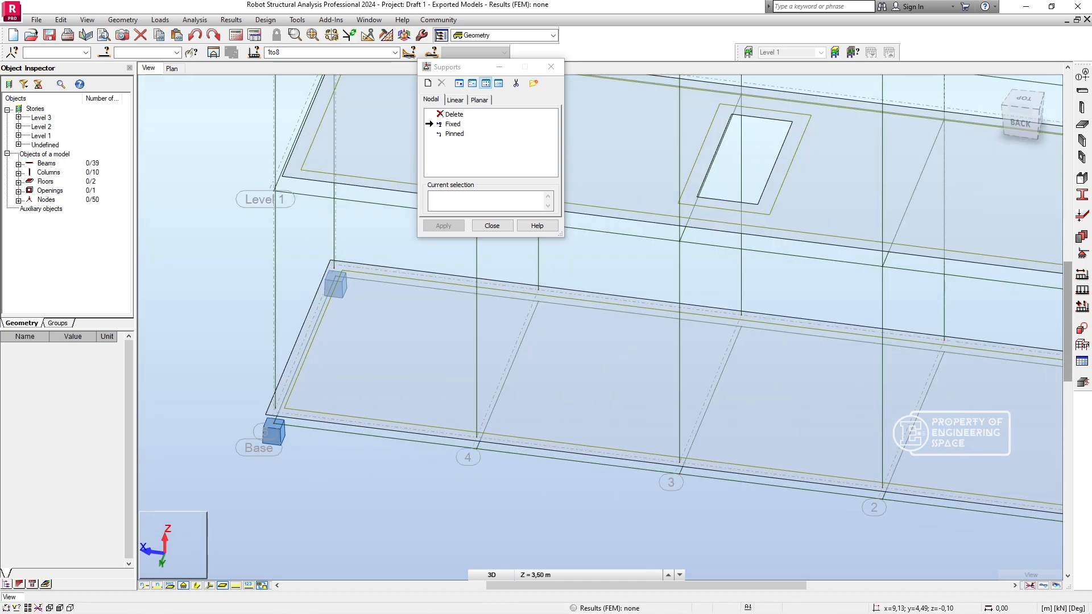
pyautogui.click(479, 446)
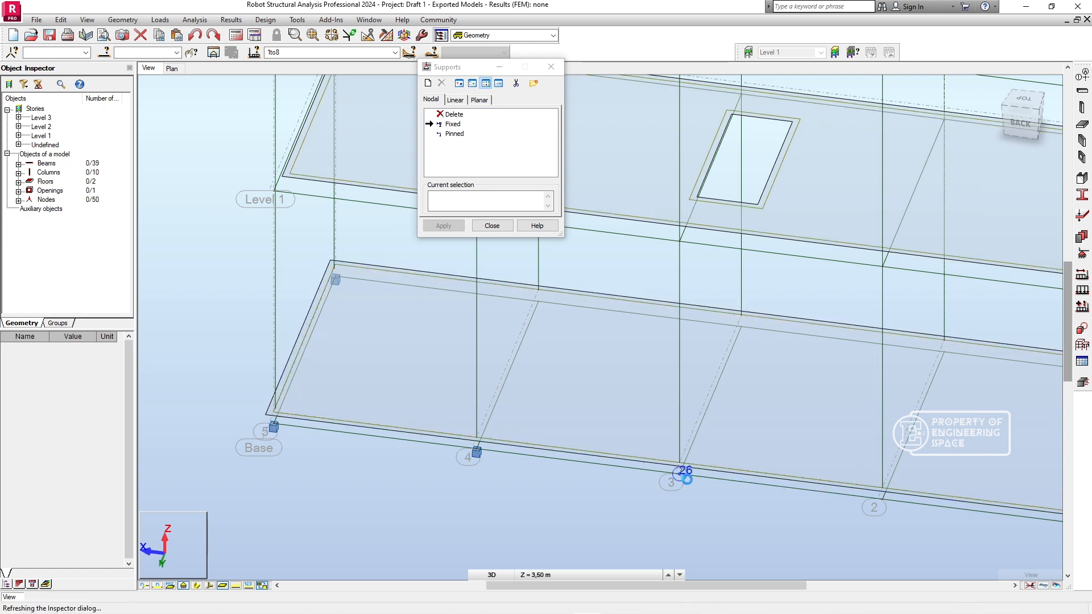
pyautogui.click(680, 472)
pyautogui.click(882, 498)
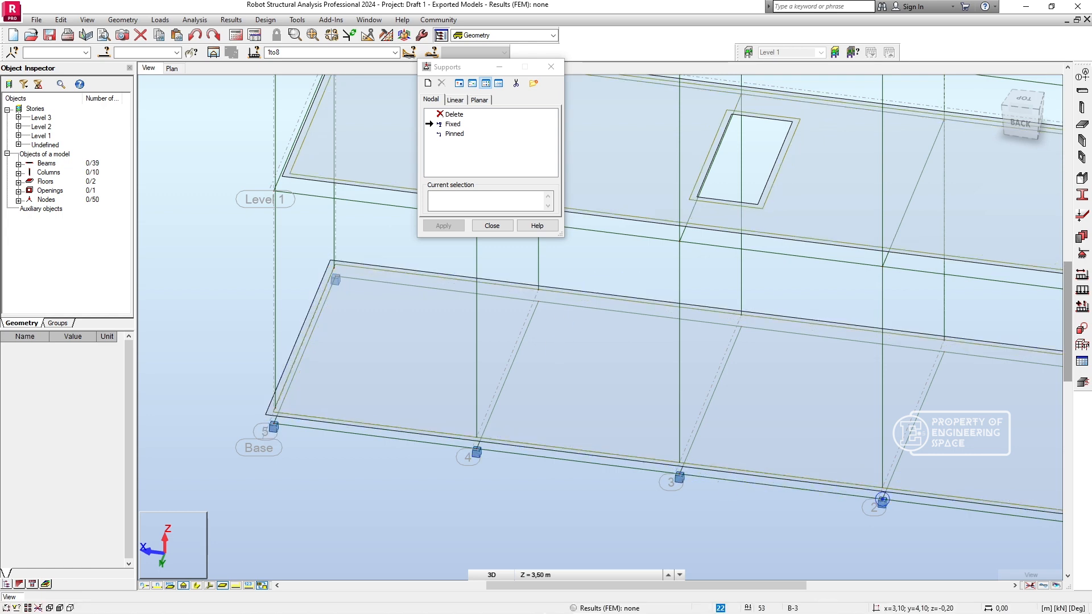
pyautogui.moveTo(882, 498); pyautogui.dragTo(591, 423, button='middle')
pyautogui.click(850, 449)
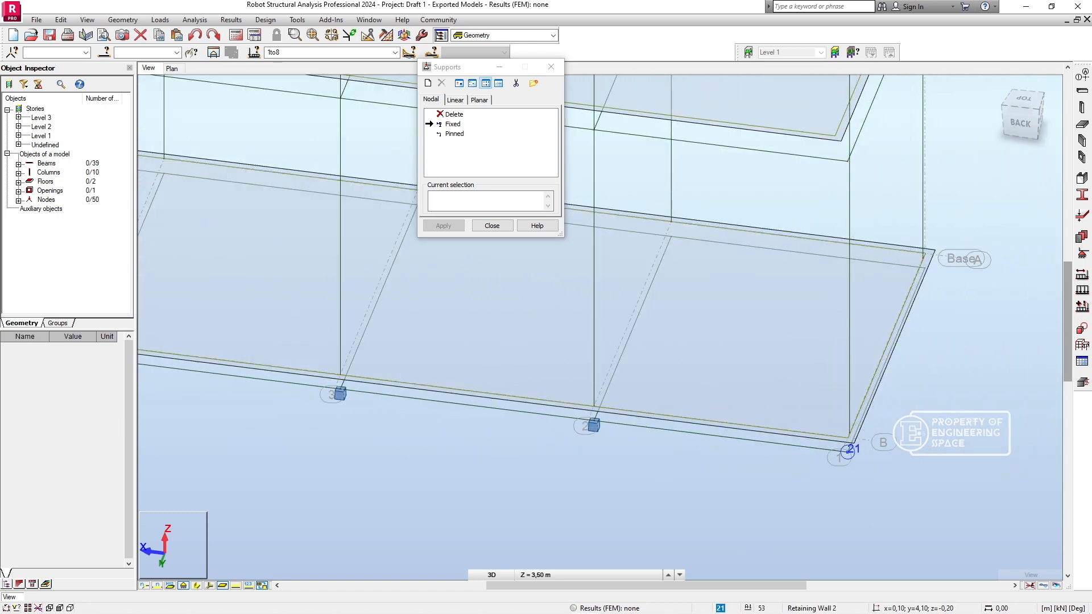
# - Assign Fixed nodal supports to the base nodes on grid line A at lines 1, 2, 3 and 4, and finish the support definition
pyautogui.keyDown('shift'); pyautogui.moveTo(850, 451); pyautogui.dragTo(785, 417, button='middle'); pyautogui.keyUp('shift')
pyautogui.moveTo(858, 414); pyautogui.dragTo(710, 459, button='middle')
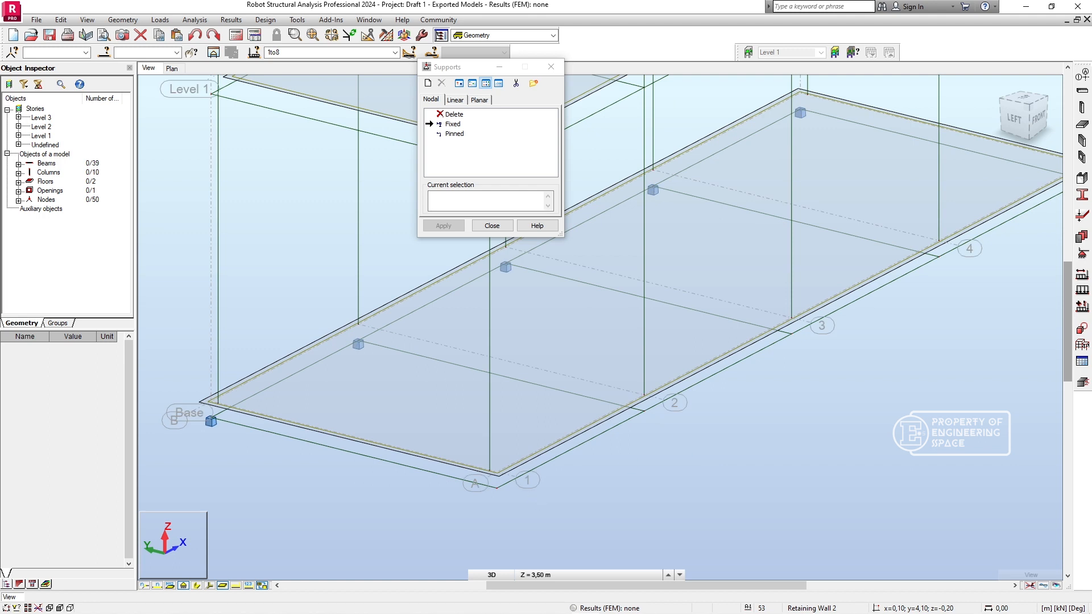
pyautogui.click(497, 489)
pyautogui.click(644, 409)
pyautogui.click(791, 333)
pyautogui.click(939, 257)
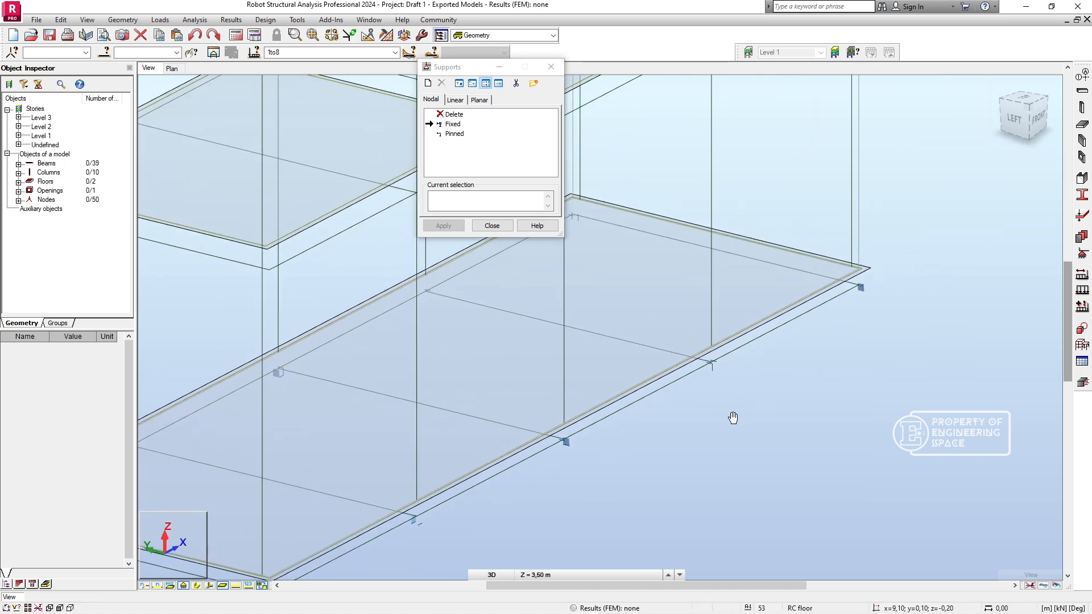
pyautogui.moveTo(833, 375); pyautogui.dragTo(731, 417, button='middle')
pyautogui.click(492, 226)
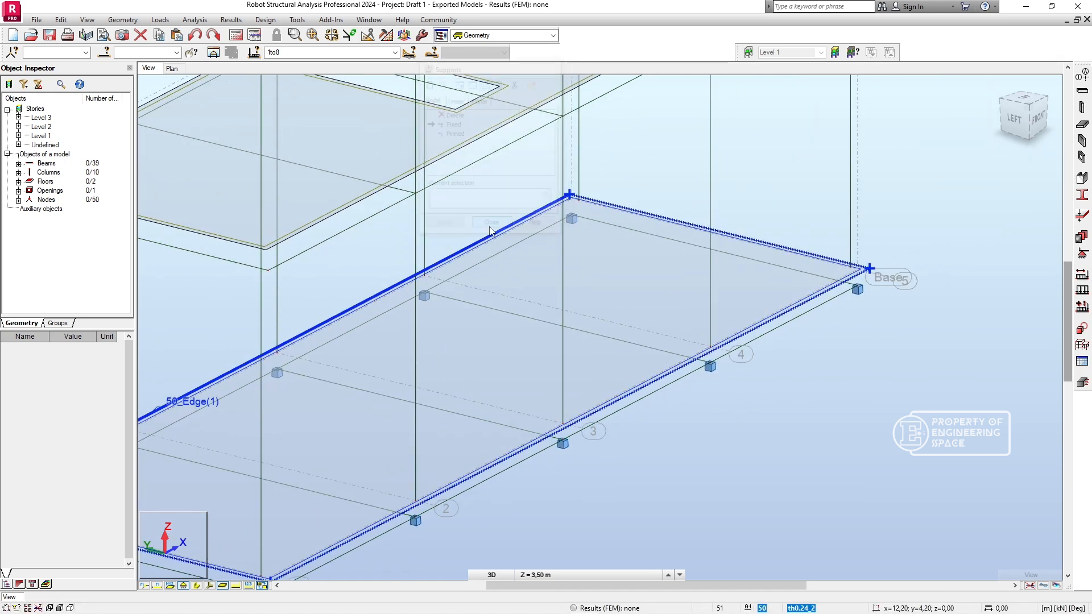
# - Run the structure correction on the entire structure with member intersections included, geometrical center enabled and 0,01 m precision
pyautogui.scroll(-2, 458, 395)
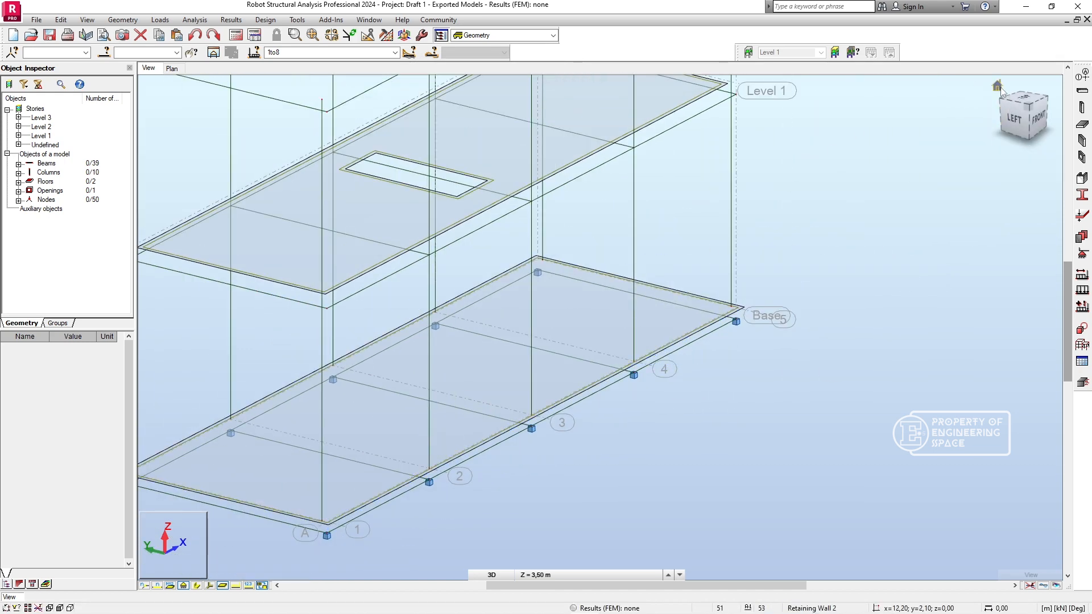
pyautogui.click(1037, 118)
pyautogui.keyDown('shift'); pyautogui.moveTo(711, 250); pyautogui.dragTo(763, 331, button='middle'); pyautogui.keyUp('shift')
pyautogui.keyDown('shift'); pyautogui.moveTo(826, 397); pyautogui.dragTo(885, 410, button='middle'); pyautogui.keyUp('shift')
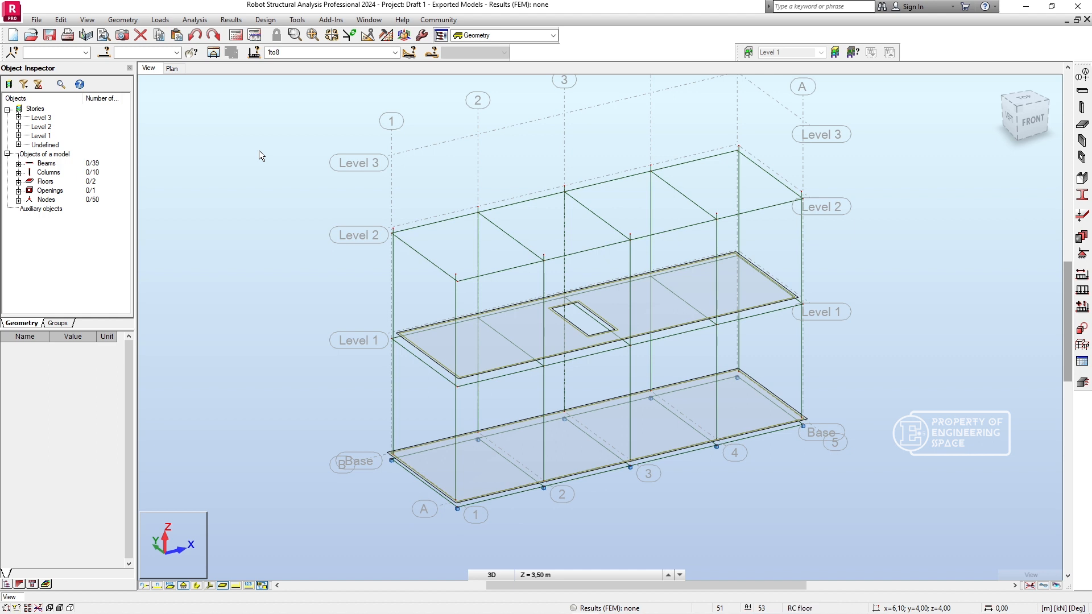
pyautogui.click(62, 20)
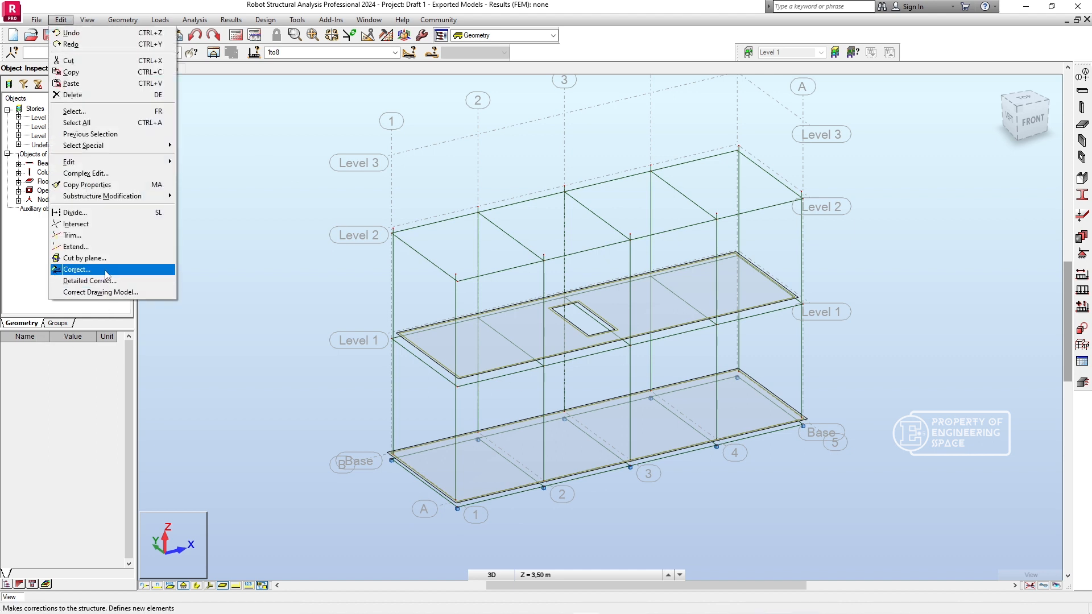
pyautogui.click(77, 269)
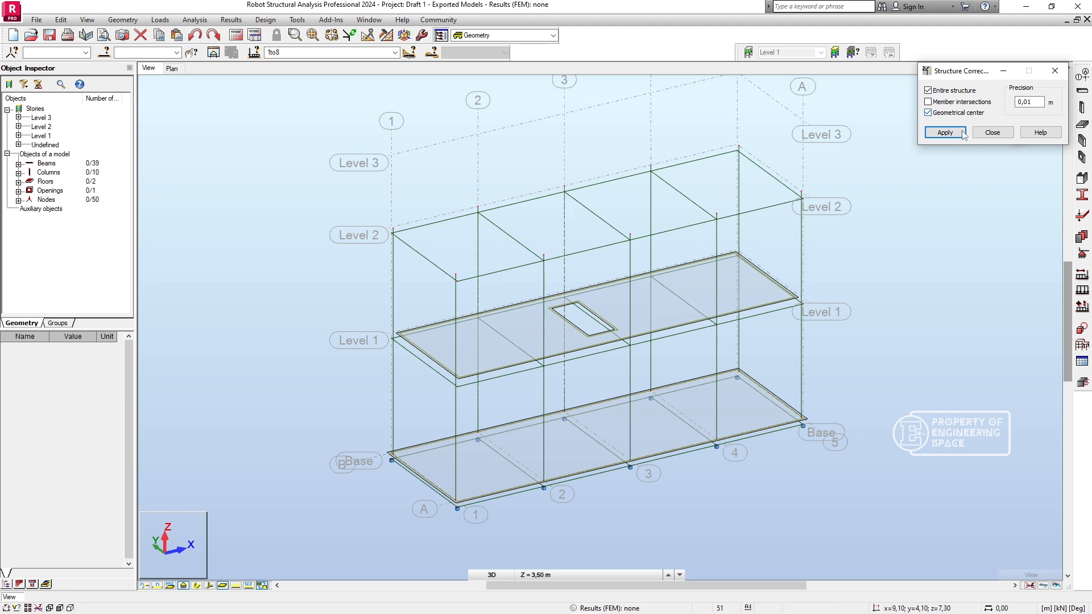
pyautogui.click(966, 103)
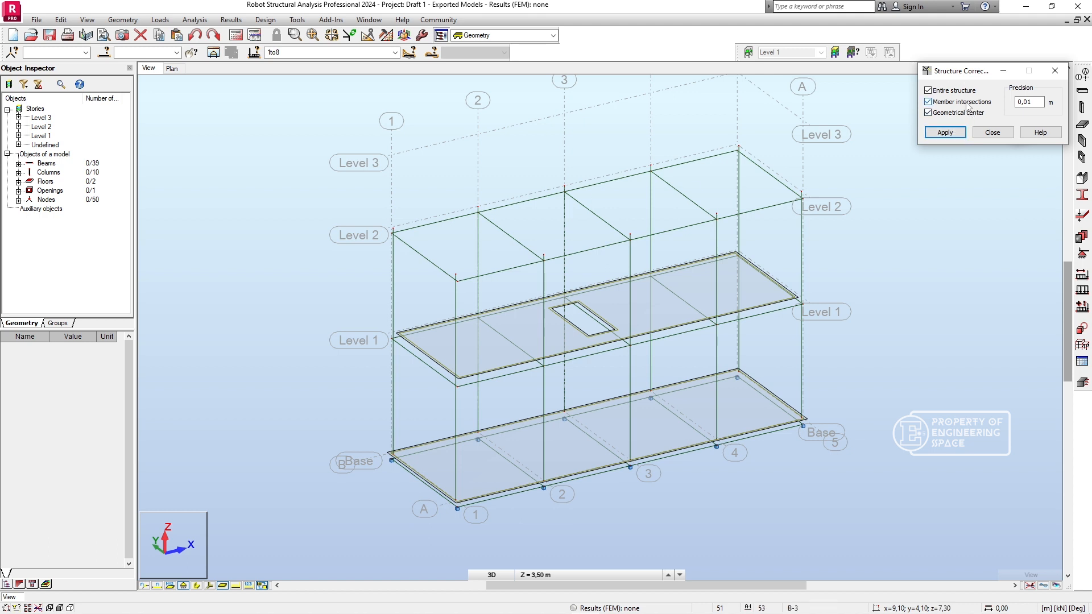
pyautogui.click(945, 132)
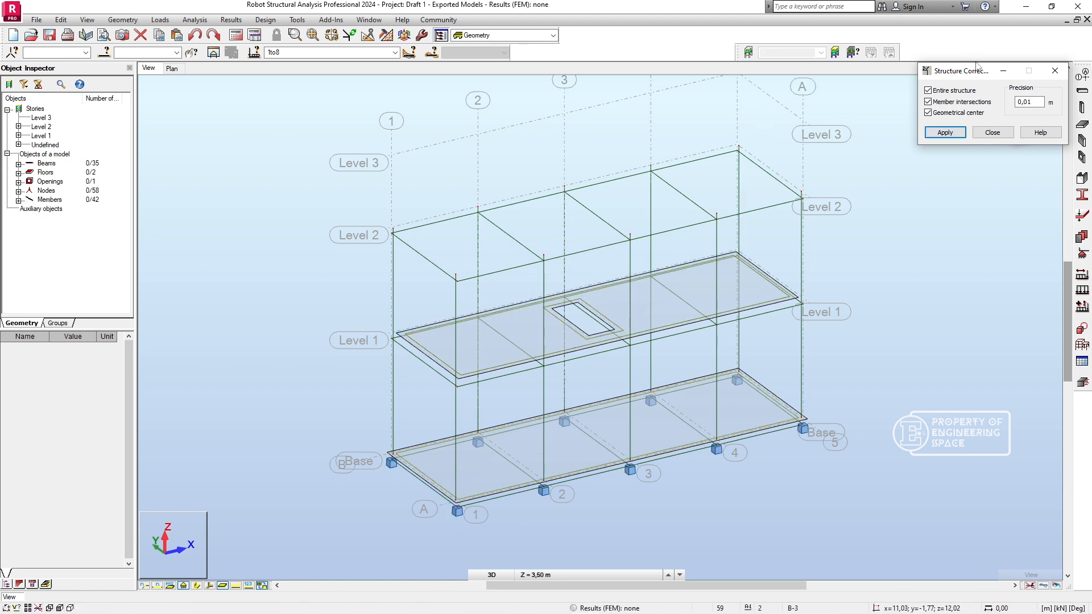
pyautogui.click(992, 132)
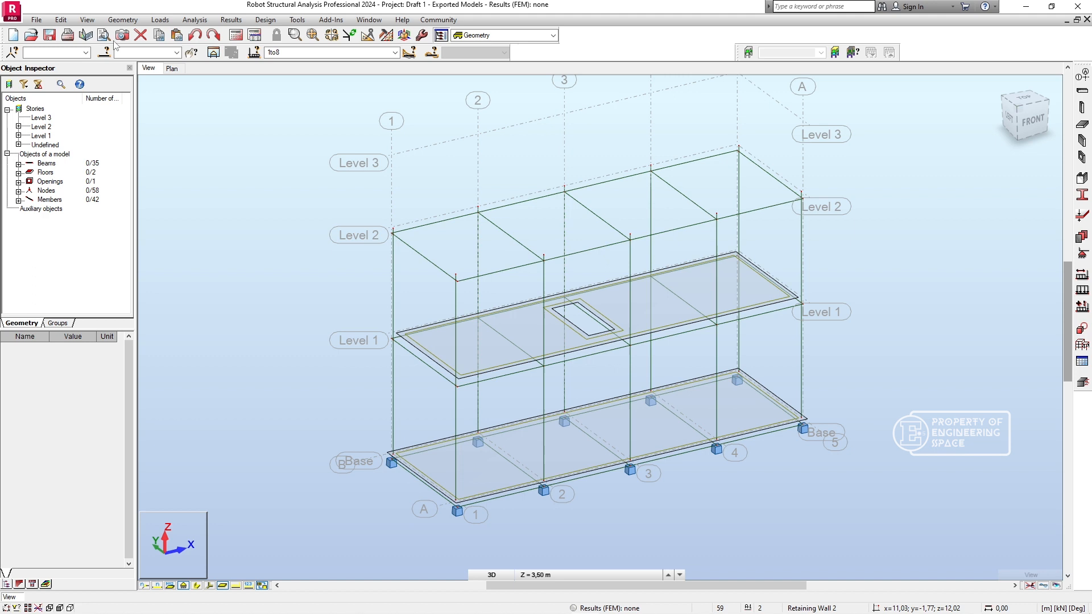
# - Run the detailed structure correction on the whole structure, adjusting to all nodes, members and panels as selected objects with 0,01 m precision
pyautogui.click(61, 20)
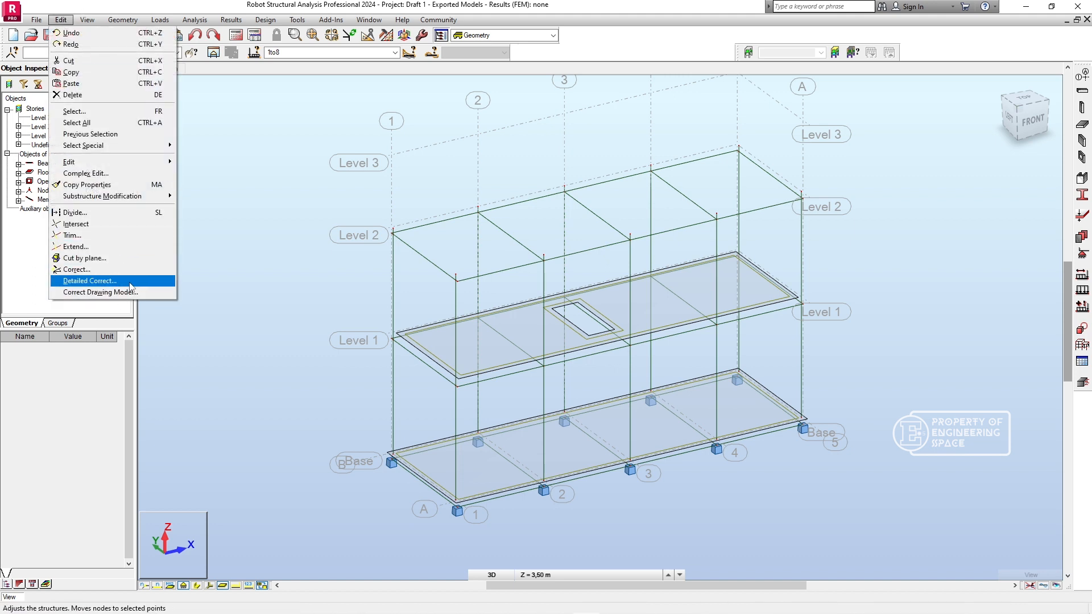
pyautogui.click(91, 280)
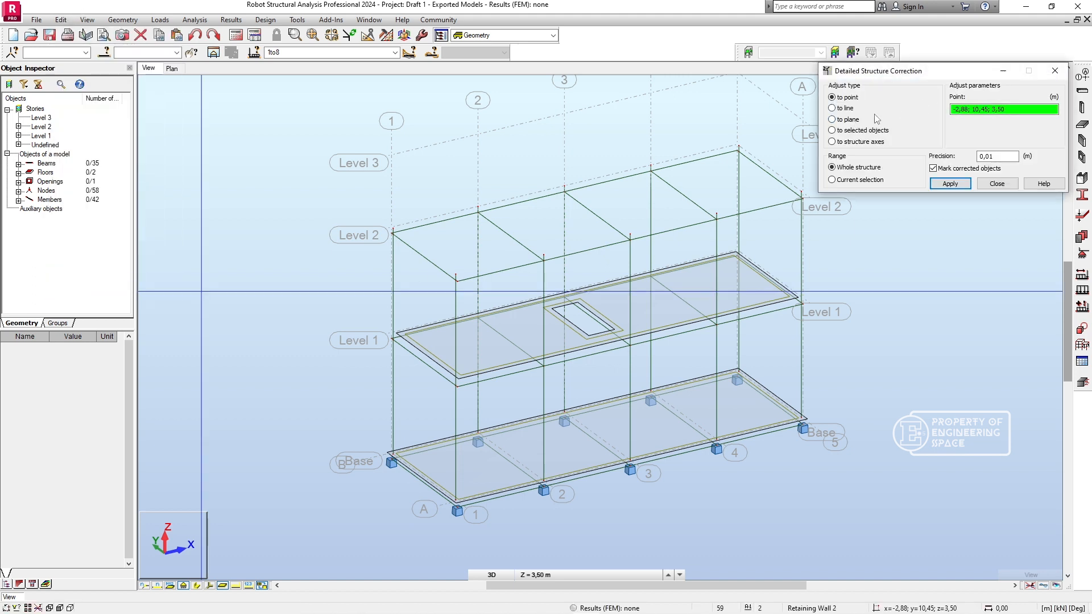
pyautogui.click(946, 184)
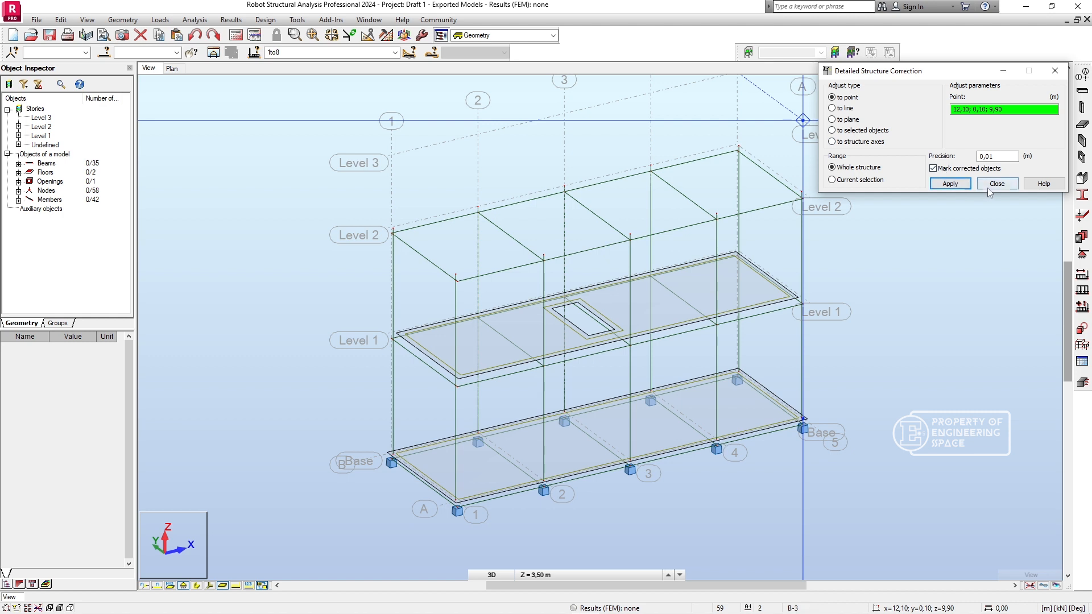
pyautogui.click(879, 132)
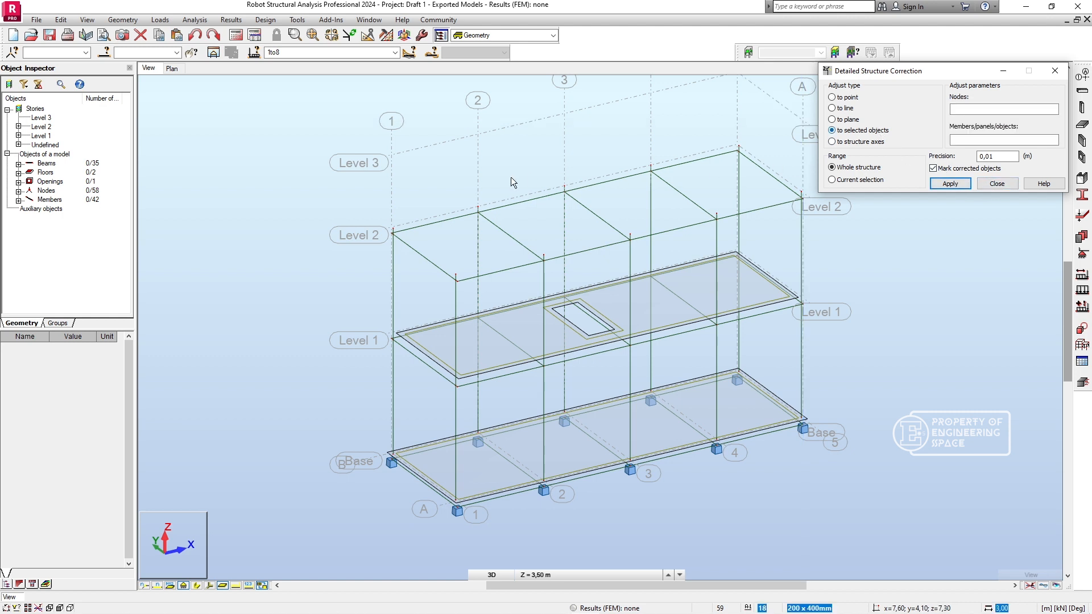
pyautogui.moveTo(352, 182); pyautogui.dragTo(896, 518)
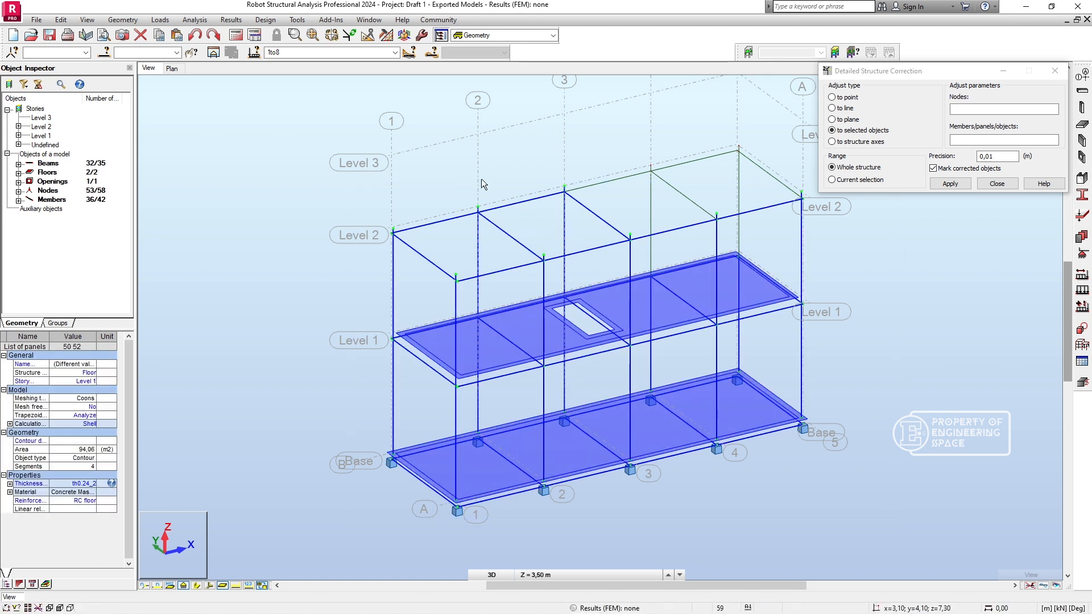
pyautogui.moveTo(487, 176); pyautogui.dragTo(435, 162, button='middle')
pyautogui.moveTo(293, 124); pyautogui.dragTo(779, 516)
pyautogui.click(948, 183)
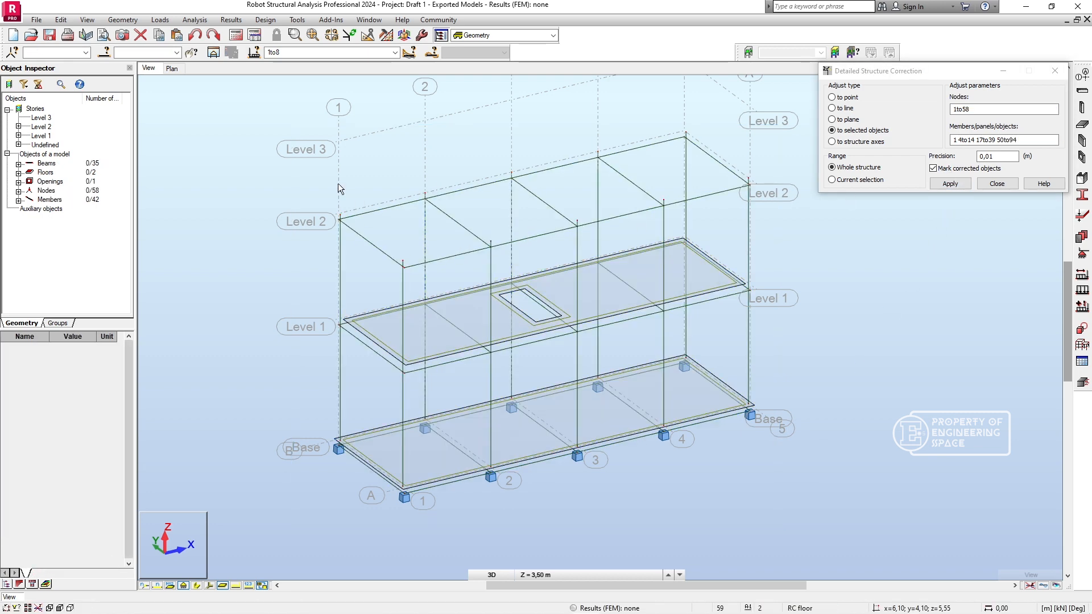
pyautogui.click(992, 184)
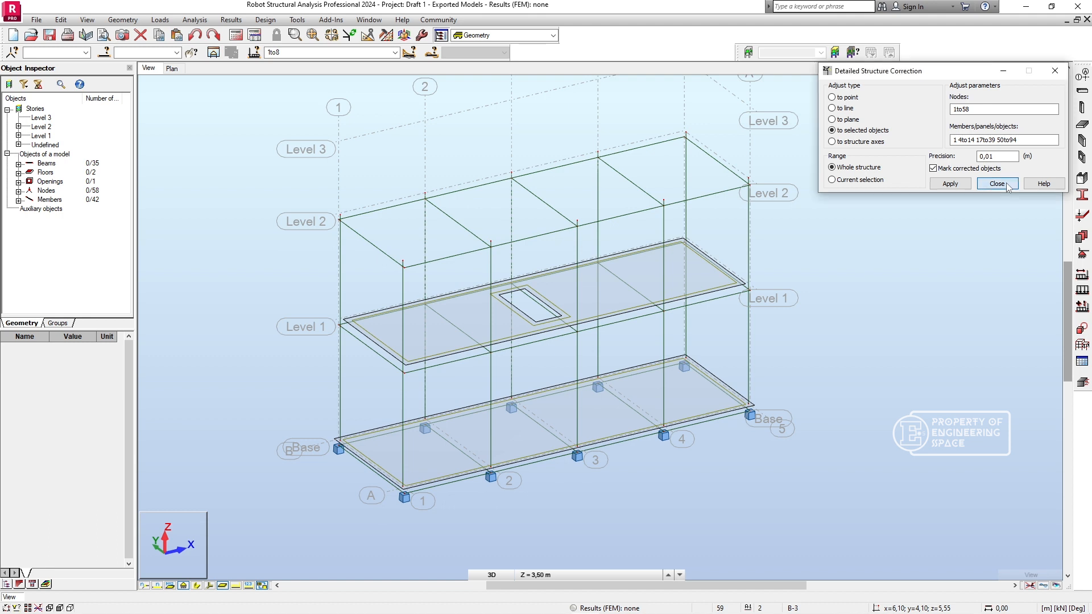
# - Run the drawing model correction on the whole structure with rigid links and the precision option enabled at 0,01 m
pyautogui.click(61, 19)
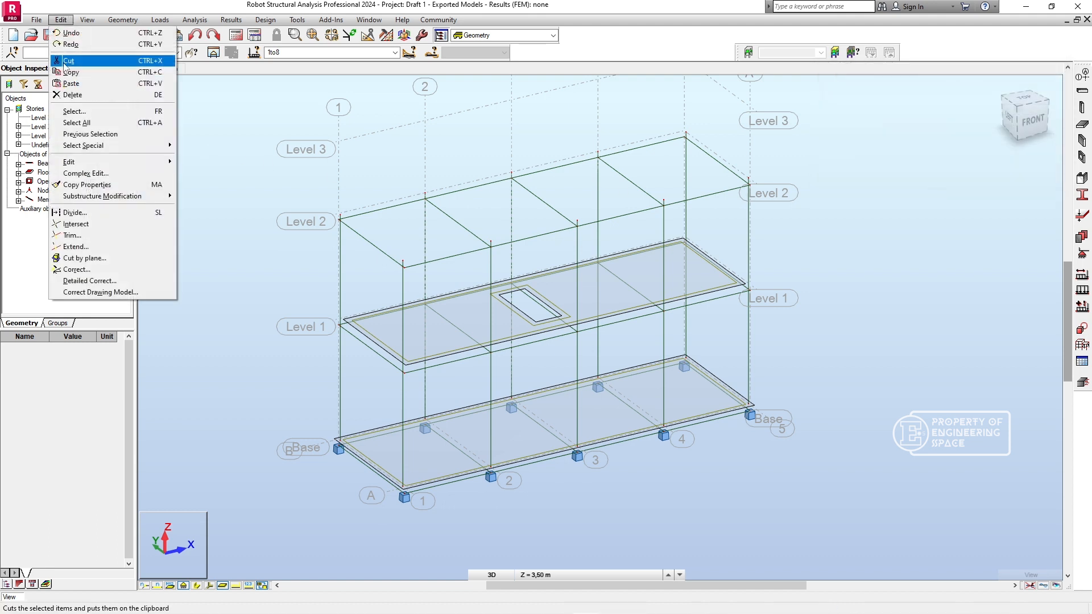
pyautogui.click(79, 292)
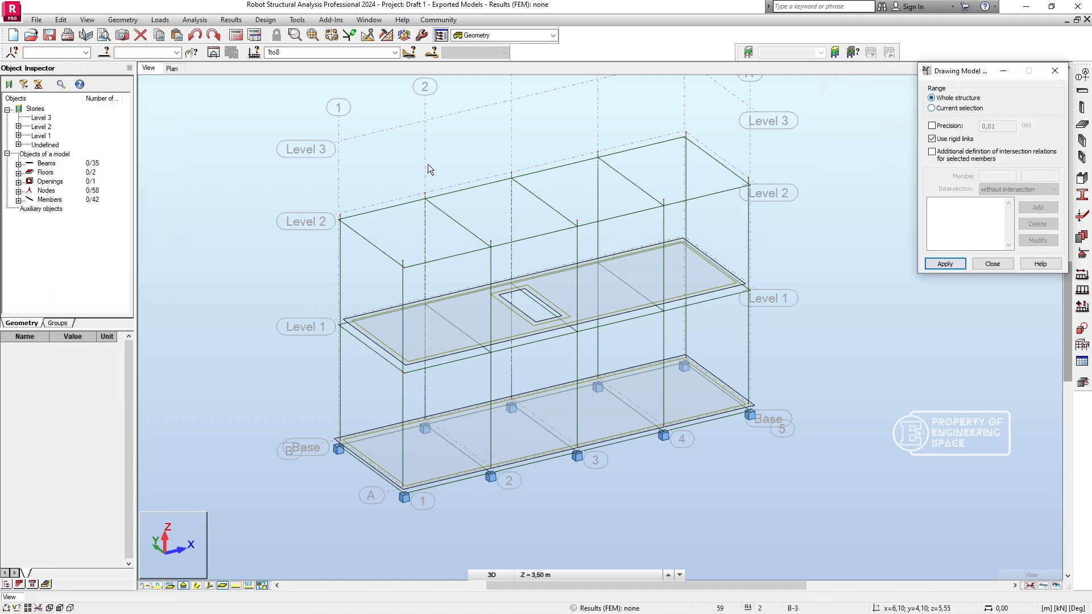
pyautogui.moveTo(311, 134); pyautogui.dragTo(791, 531)
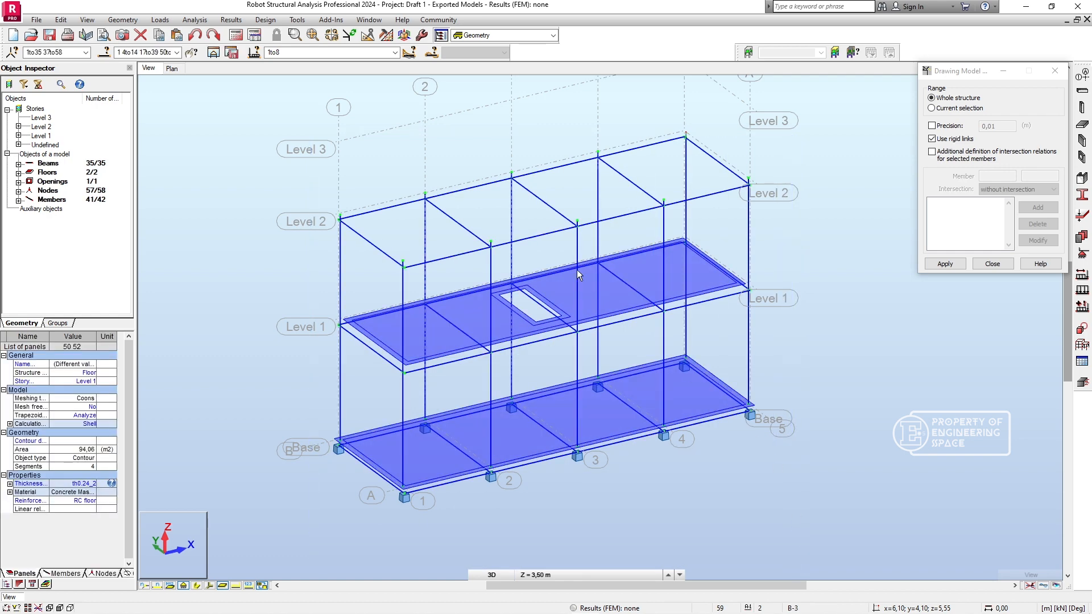
pyautogui.moveTo(302, 103)
pyautogui.mouseDown()
pyautogui.moveTo(615, 241)
pyautogui.moveTo(771, 428)
pyautogui.moveTo(810, 518)
pyautogui.mouseUp()
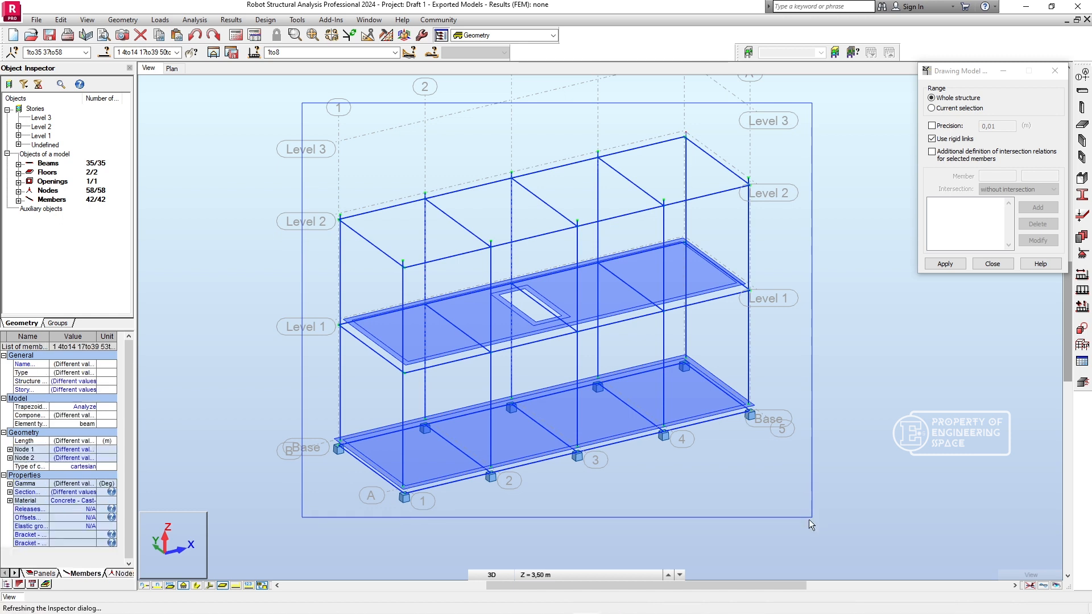
pyautogui.click(935, 126)
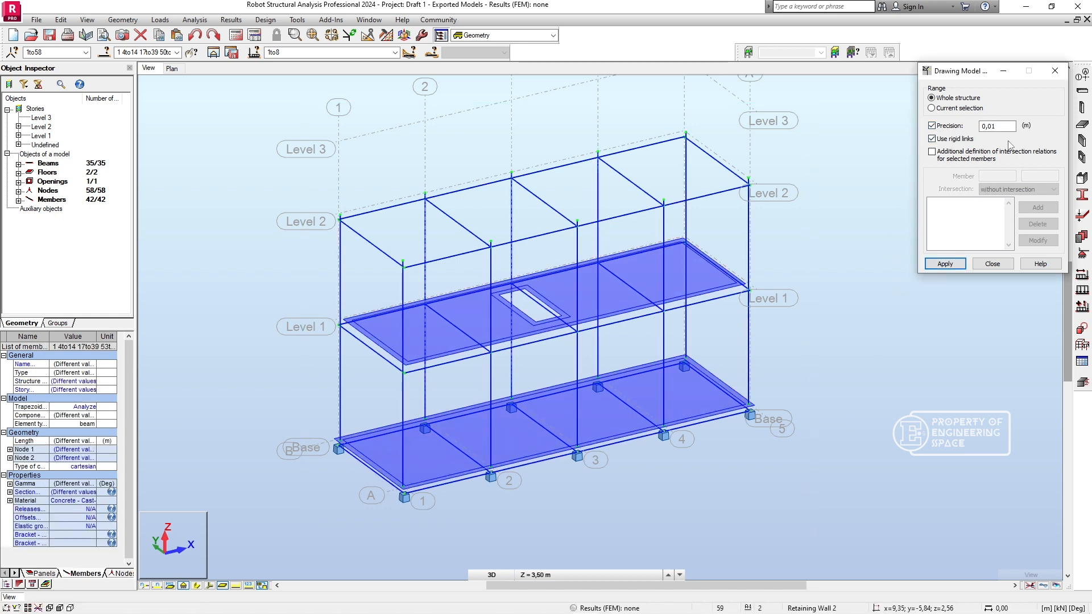
pyautogui.click(995, 124)
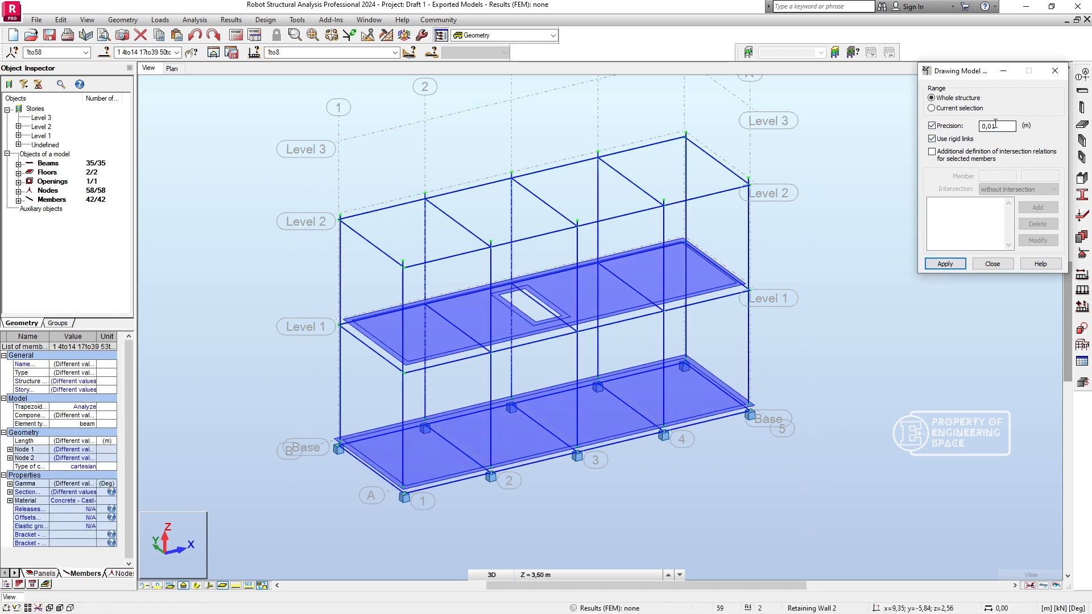
pyautogui.click(953, 263)
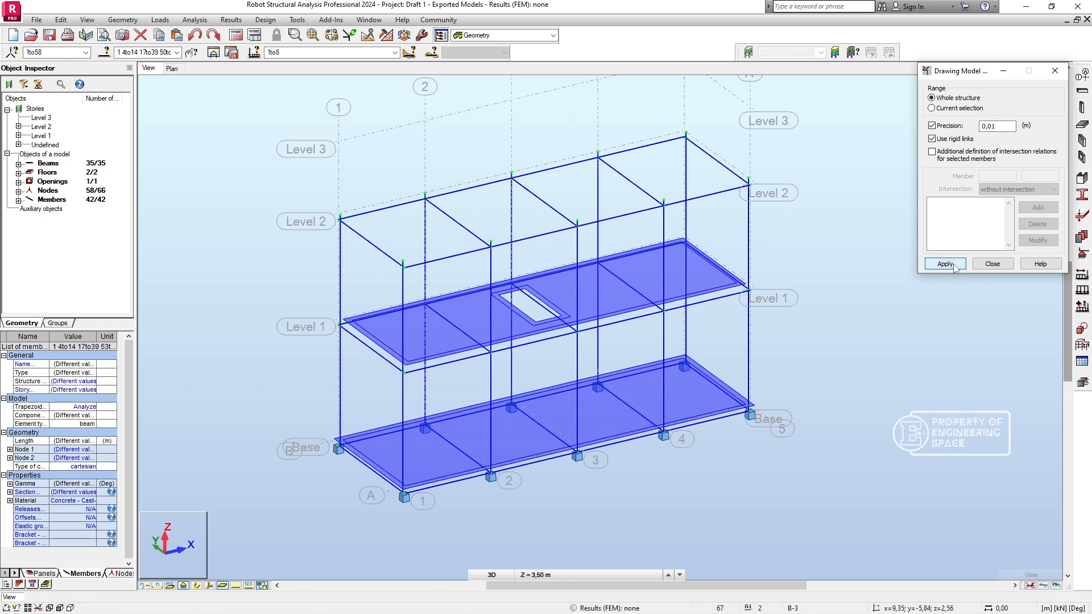
pyautogui.click(998, 125)
pyautogui.click(993, 264)
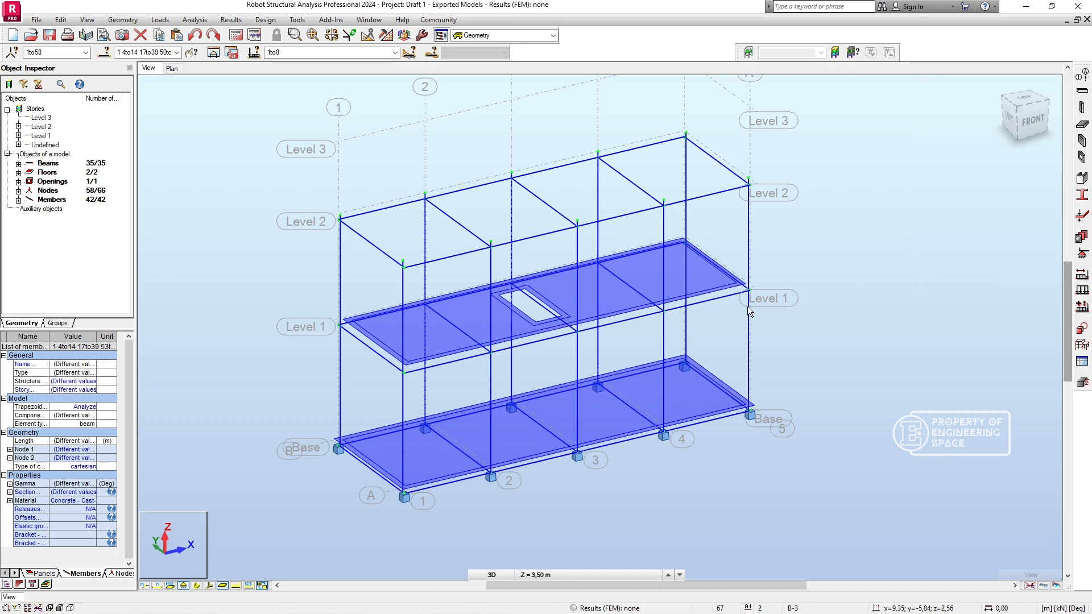
pyautogui.click(817, 278)
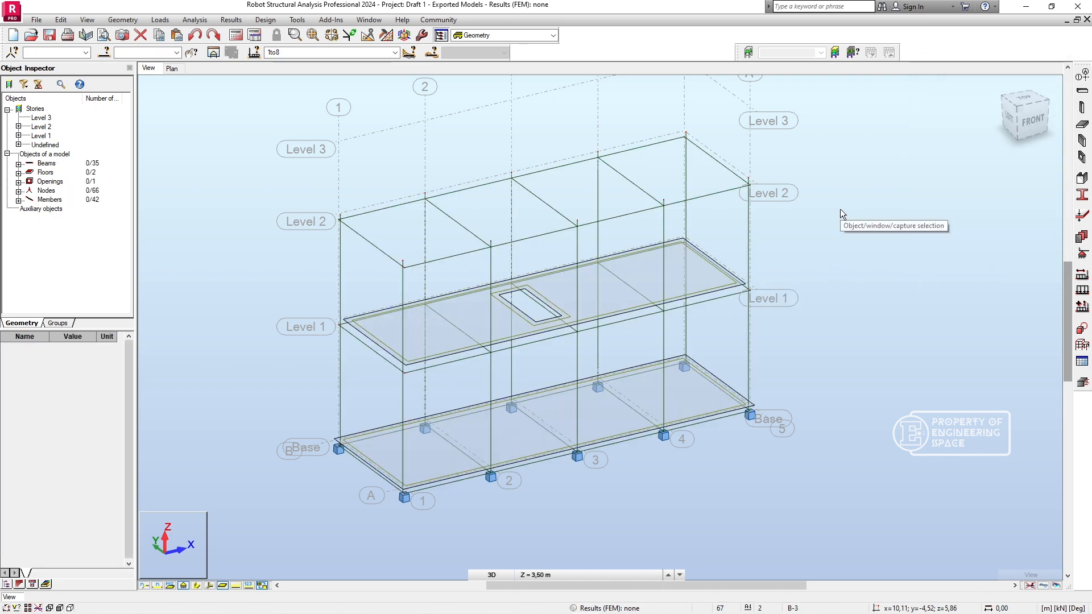
# - Review the list of defined load cases and their natures in the Load Types definition
pyautogui.click(1081, 275)
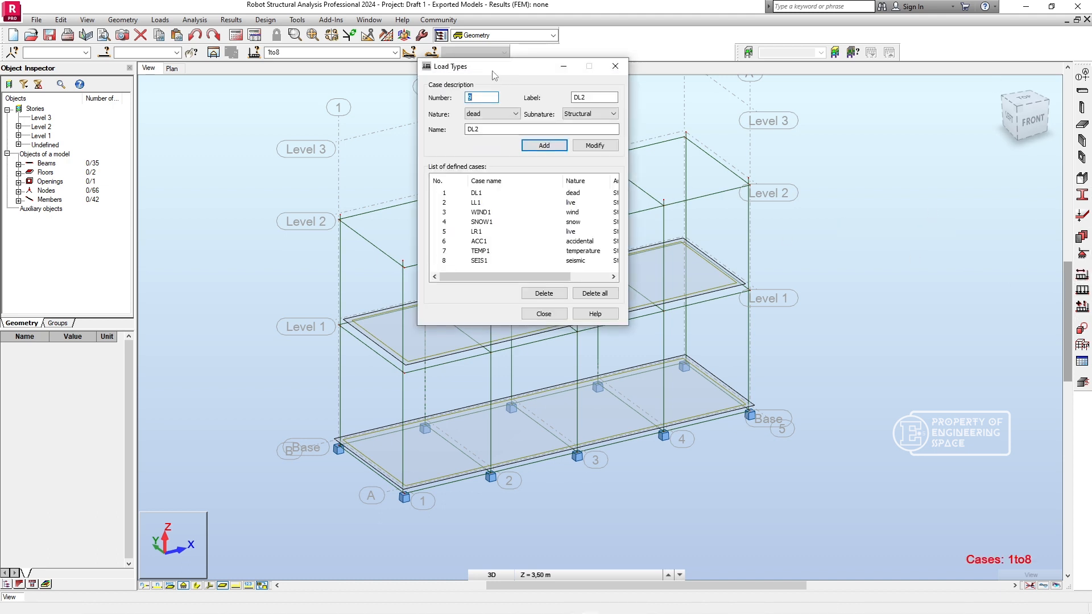
pyautogui.moveTo(503, 77); pyautogui.dragTo(658, 95)
pyautogui.moveTo(685, 297); pyautogui.dragTo(658, 275)
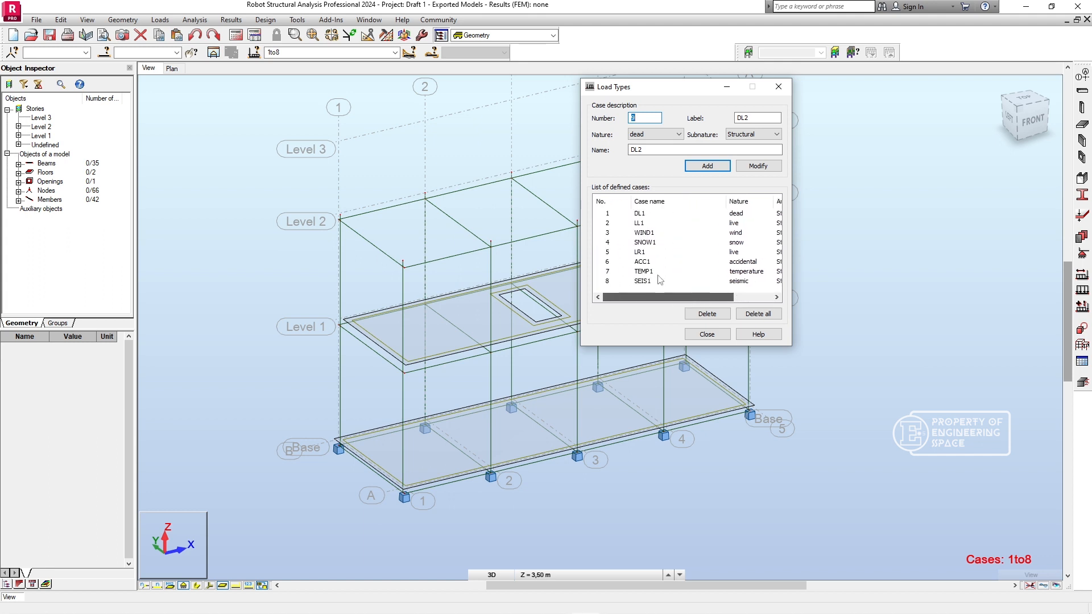
pyautogui.click(706, 335)
# - Review the available node, surface and member load types in the Load Definition, applying none of them
pyautogui.click(1083, 305)
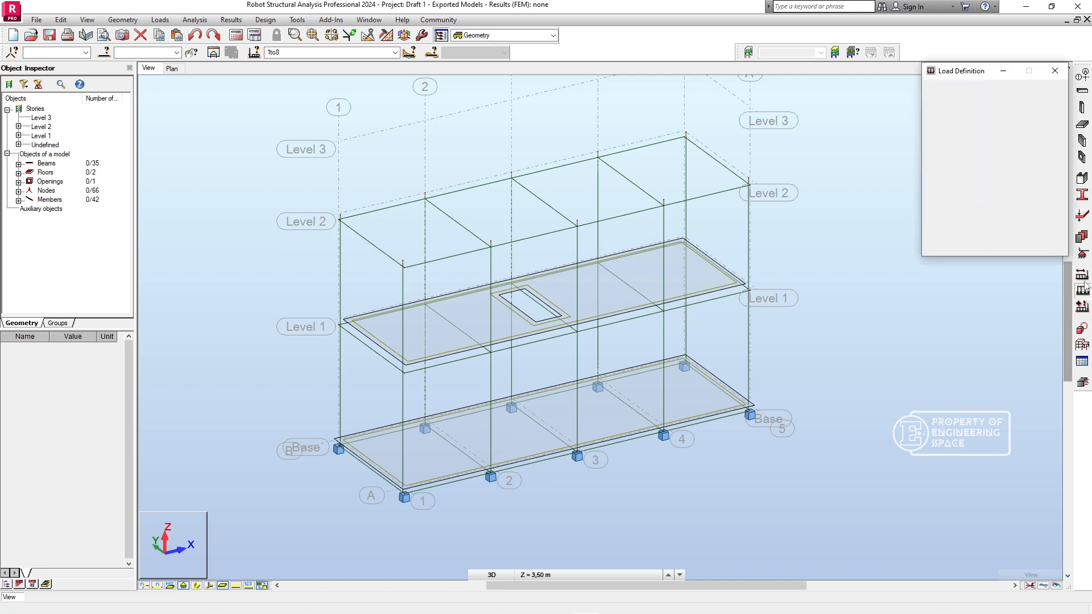
pyautogui.click(1055, 71)
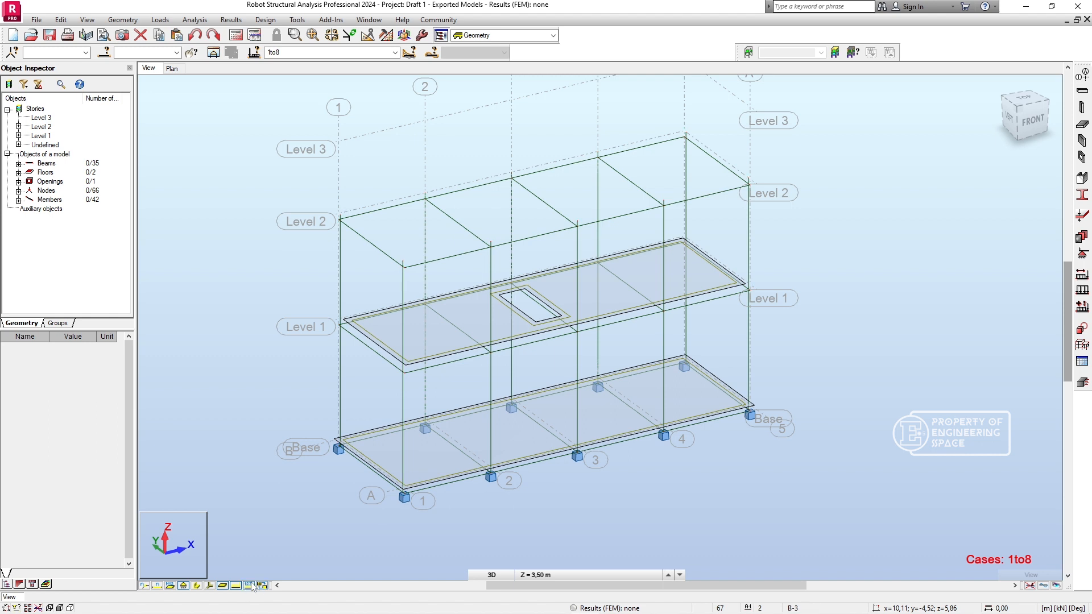
pyautogui.click(1081, 307)
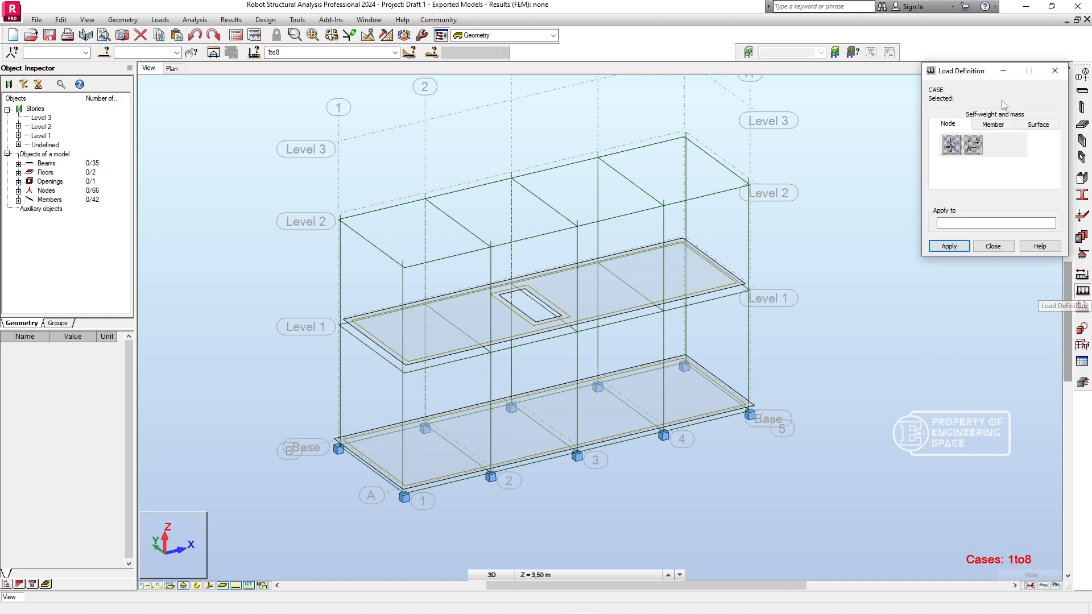
pyautogui.click(1035, 125)
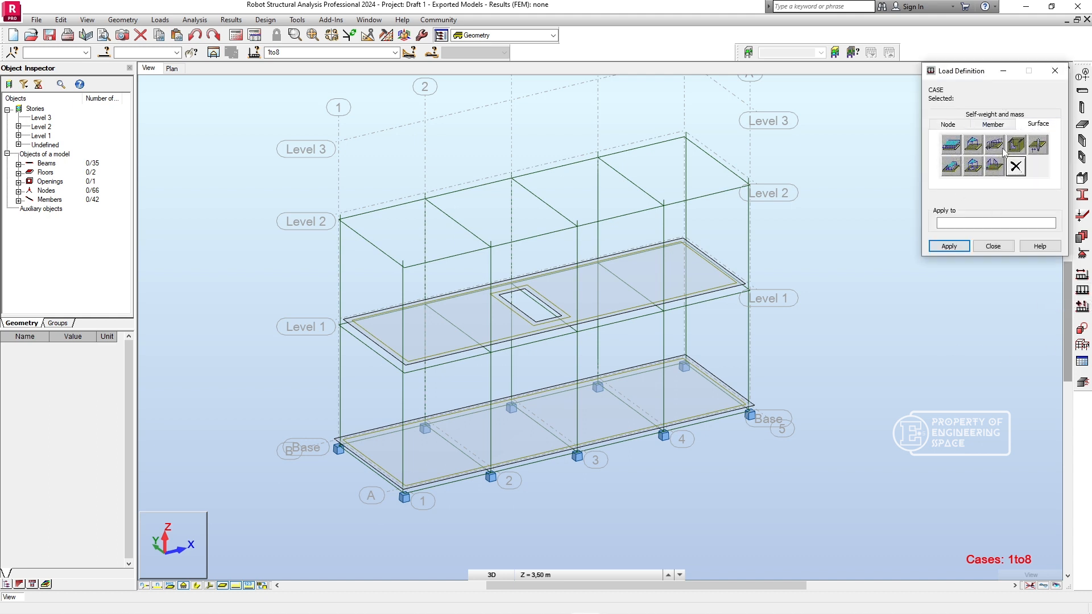
pyautogui.click(1004, 125)
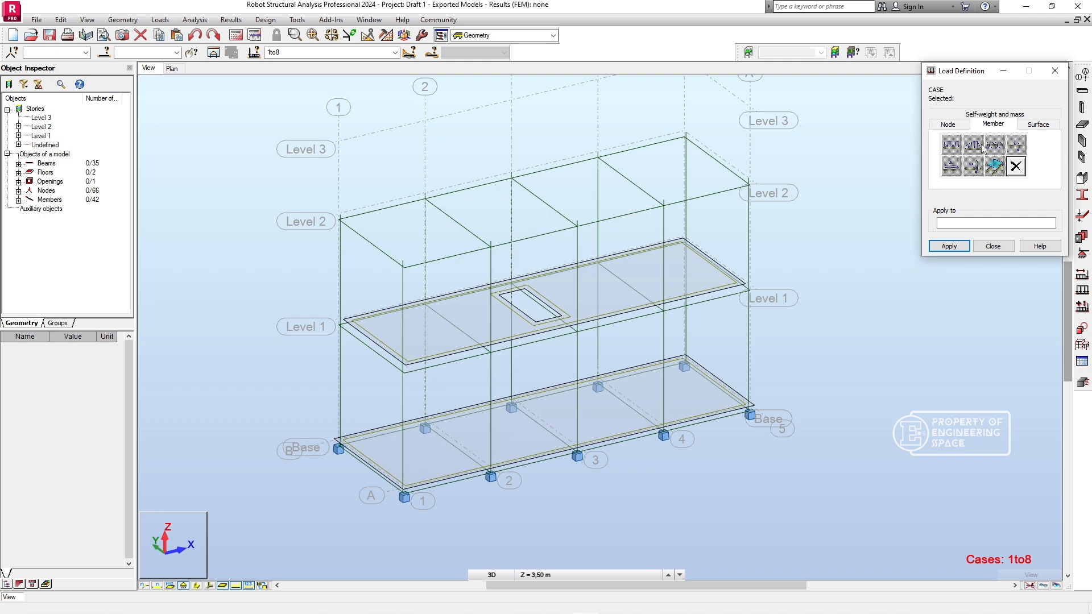
pyautogui.click(993, 246)
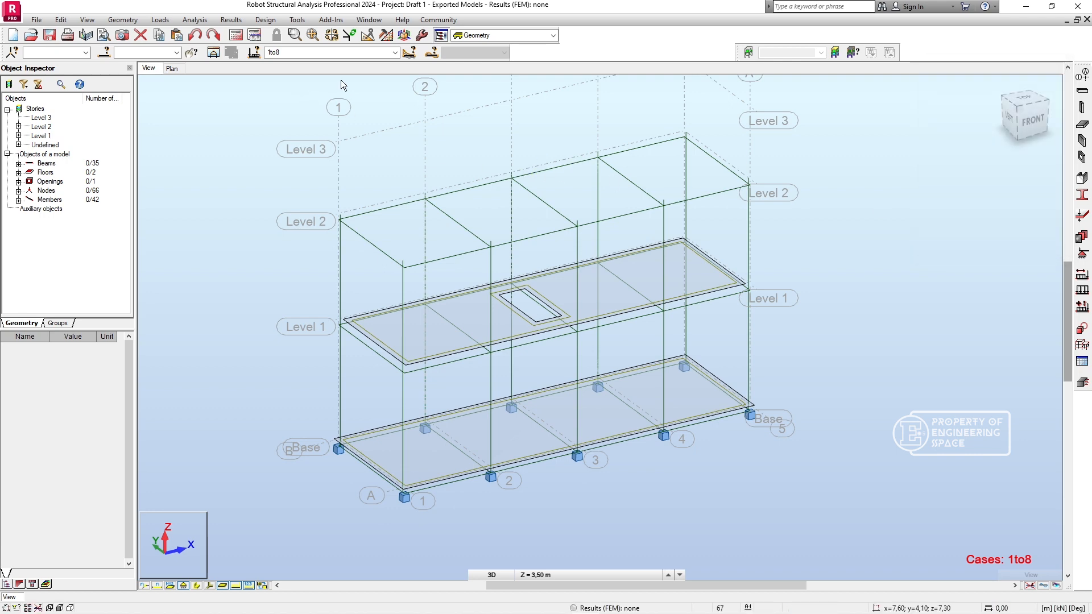
# - Save the project in the ES folder under the new name "Draft 2 - Load Apply"
pyautogui.click(35, 19)
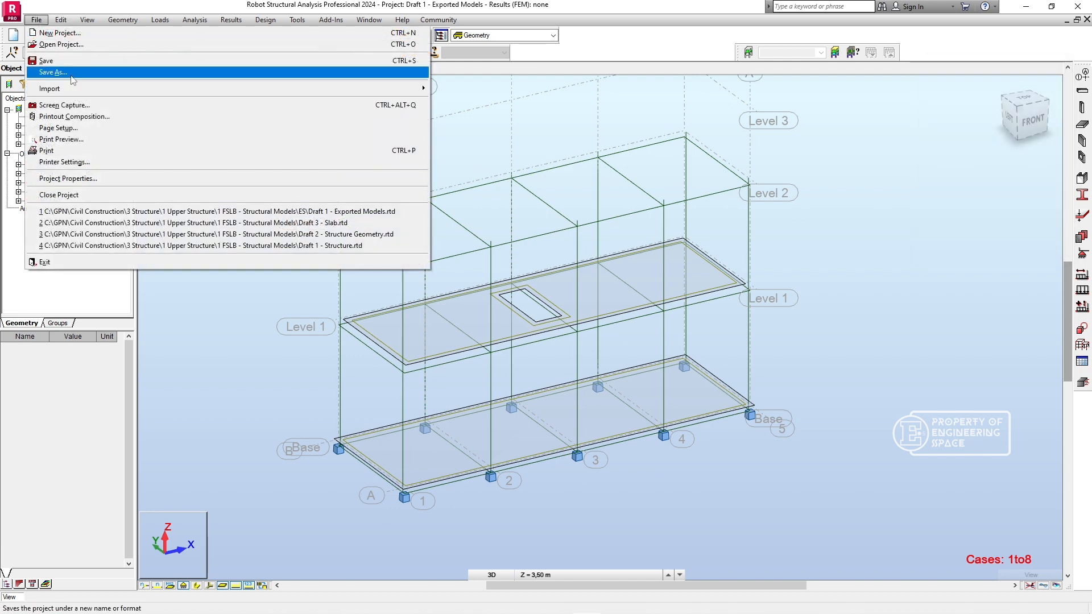
pyautogui.click(52, 71)
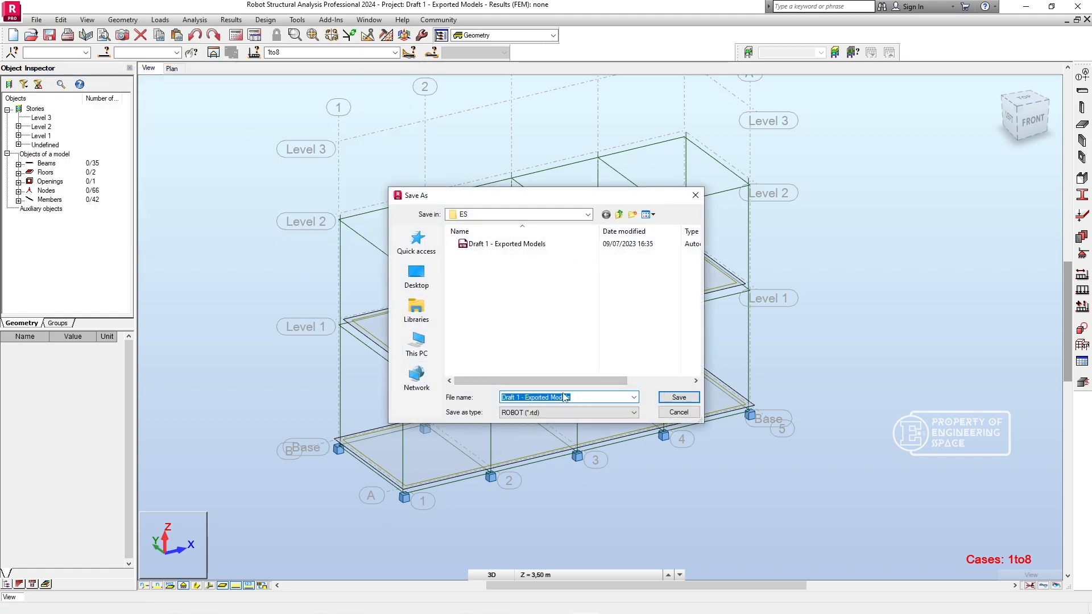
pyautogui.write('Draft 2 - Load App')
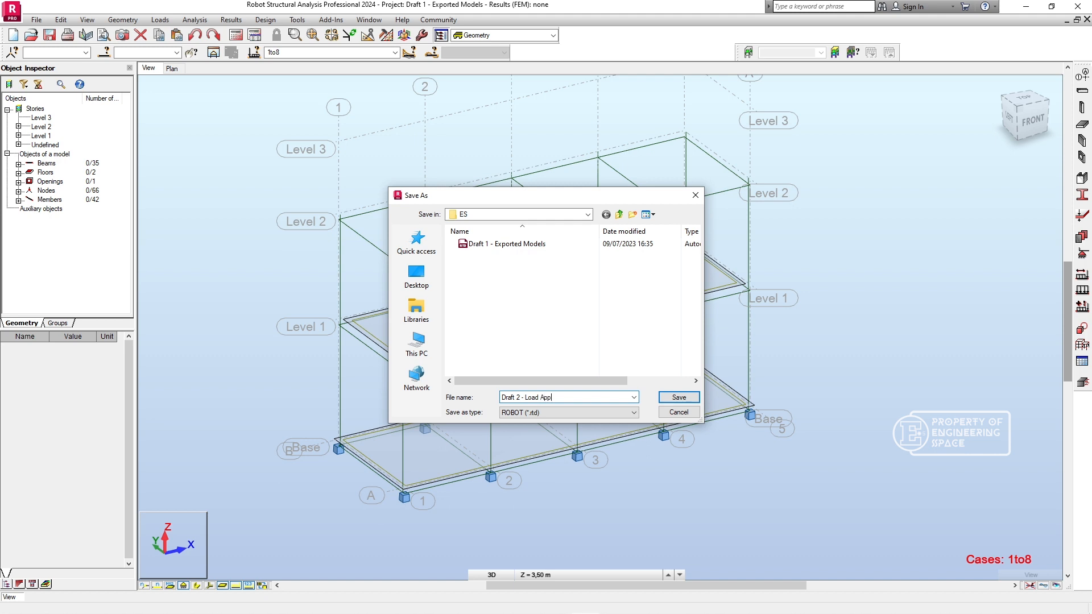
pyautogui.press('Return')
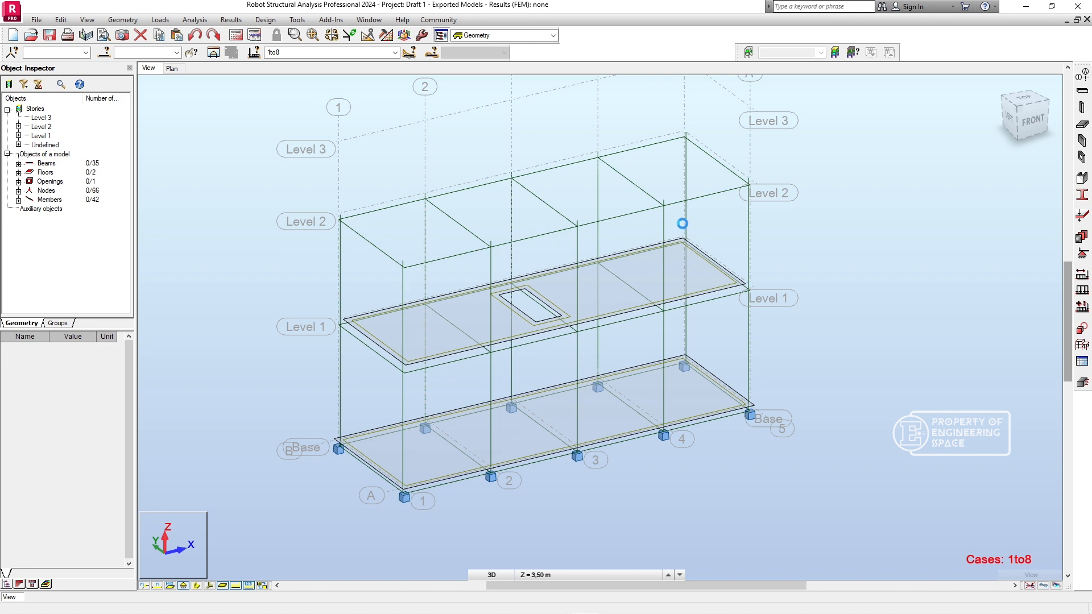
# - Run the structural analysis, continuing past the verification errors, and dismiss the calculation messages
pyautogui.click(236, 35)
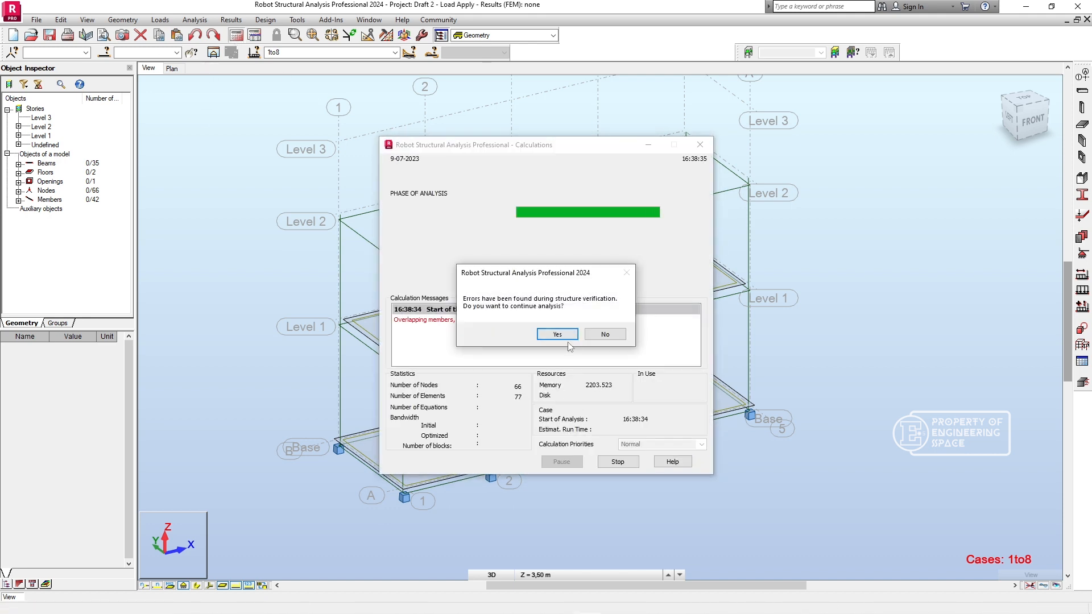
pyautogui.press('Return')
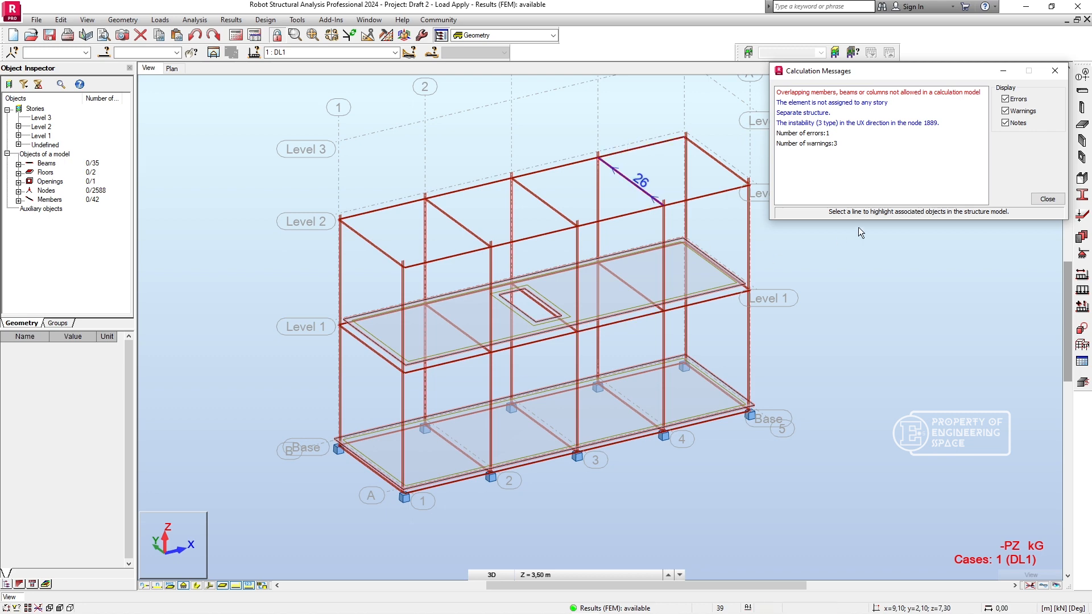
pyautogui.click(1047, 199)
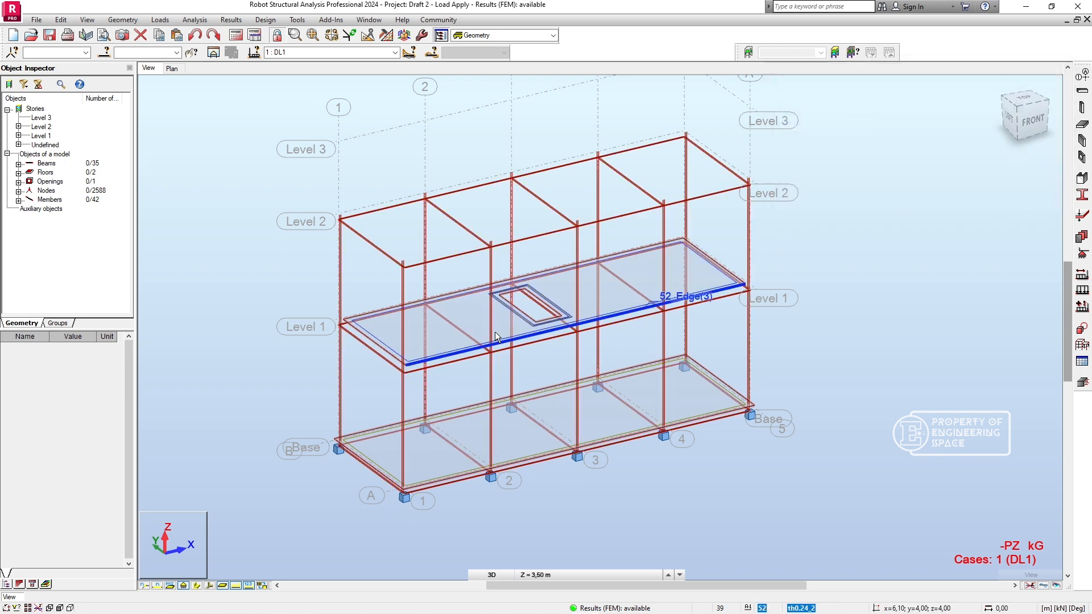
pyautogui.click(552, 35)
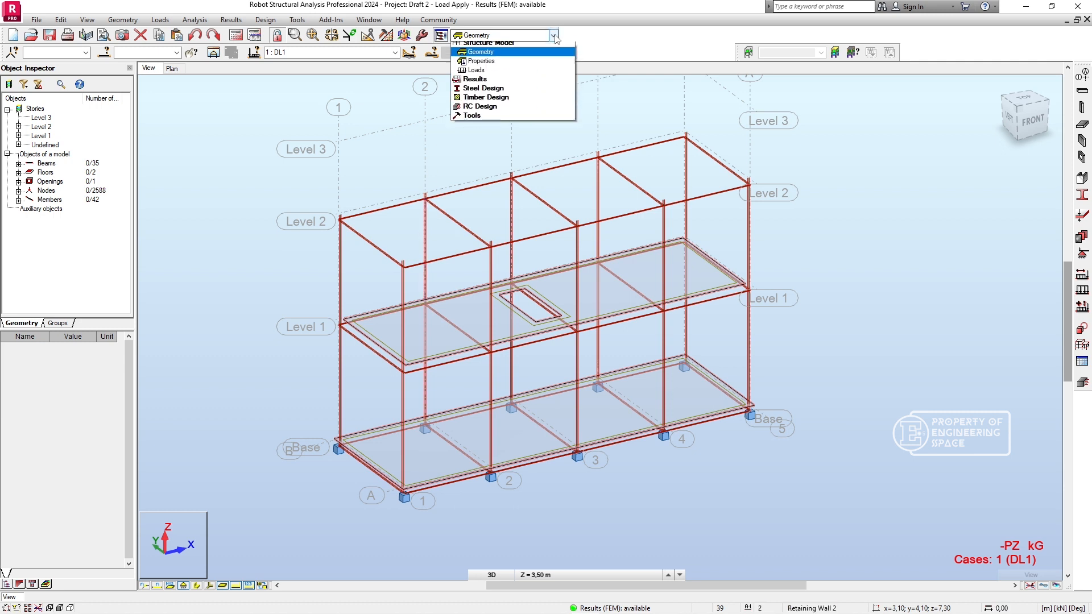
pyautogui.click(516, 116)
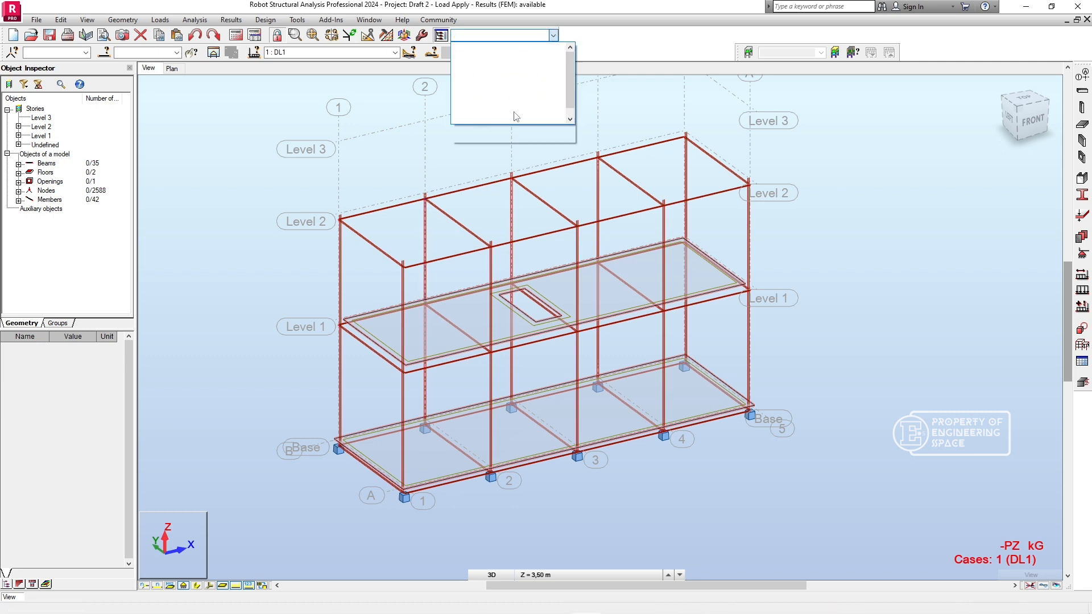
pyautogui.click(914, 242)
# - Load the entire structure into provided reinforcement of RC elements, accepting the beam and spread footing parameters with all simple cases and grouping by story
pyautogui.moveTo(323, 142); pyautogui.dragTo(253, 108)
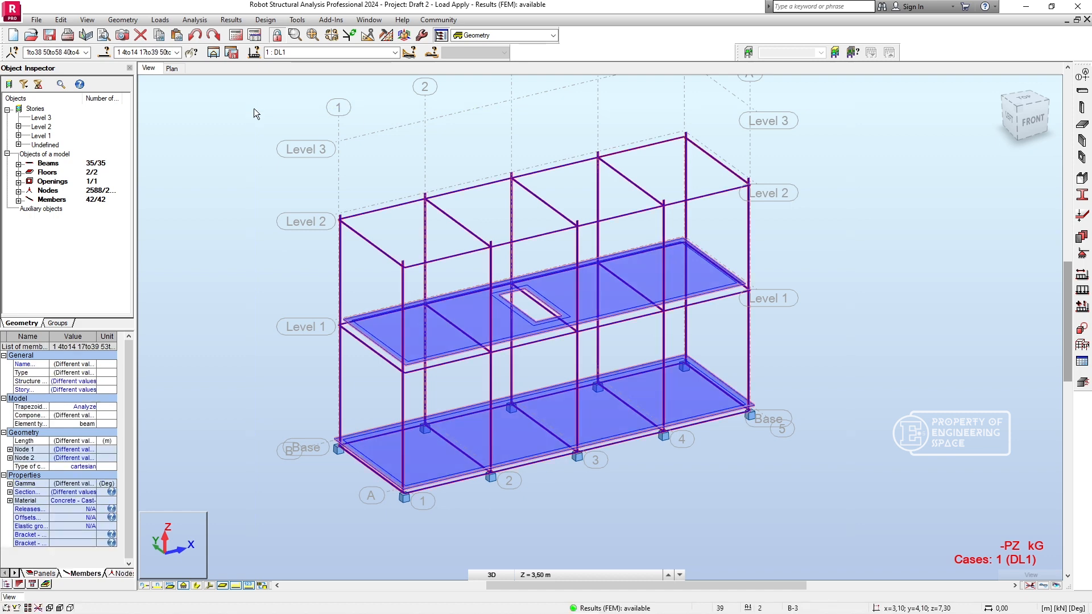
pyautogui.click(1084, 384)
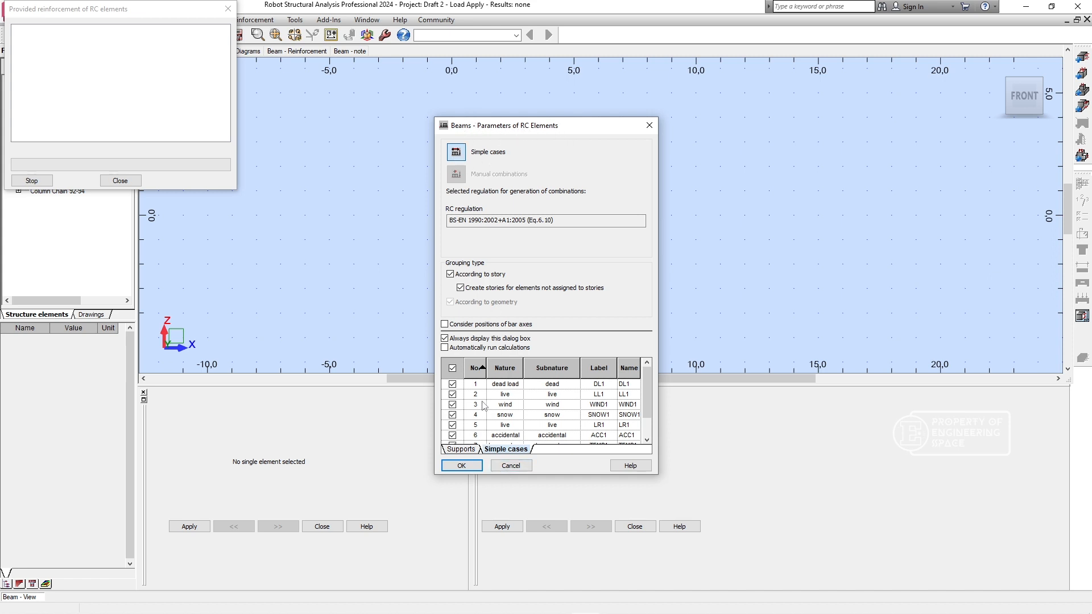
pyautogui.scroll(-2, 603, 419)
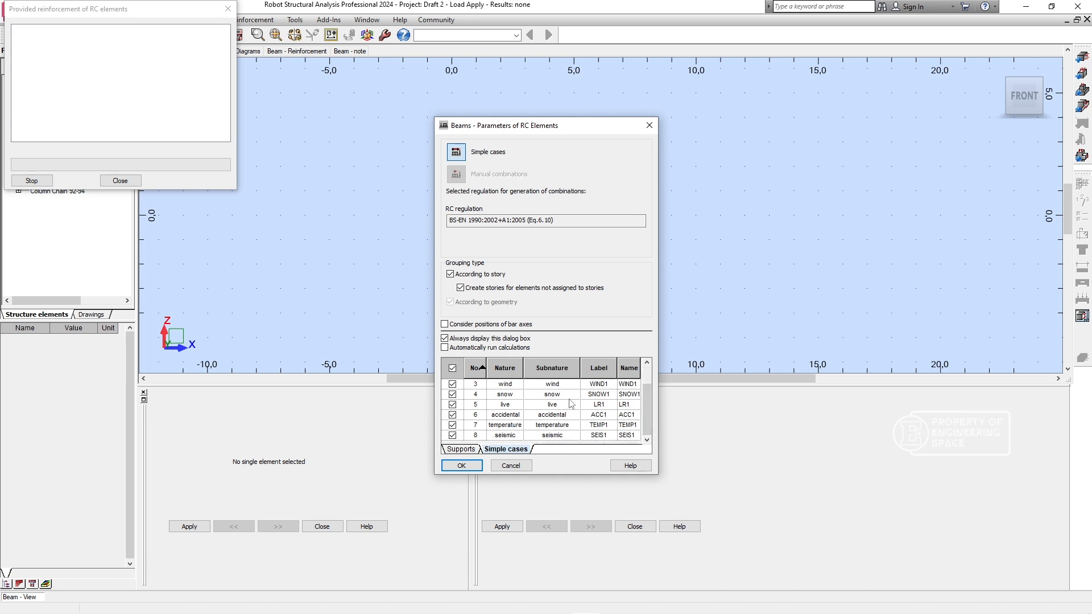
pyautogui.click(462, 465)
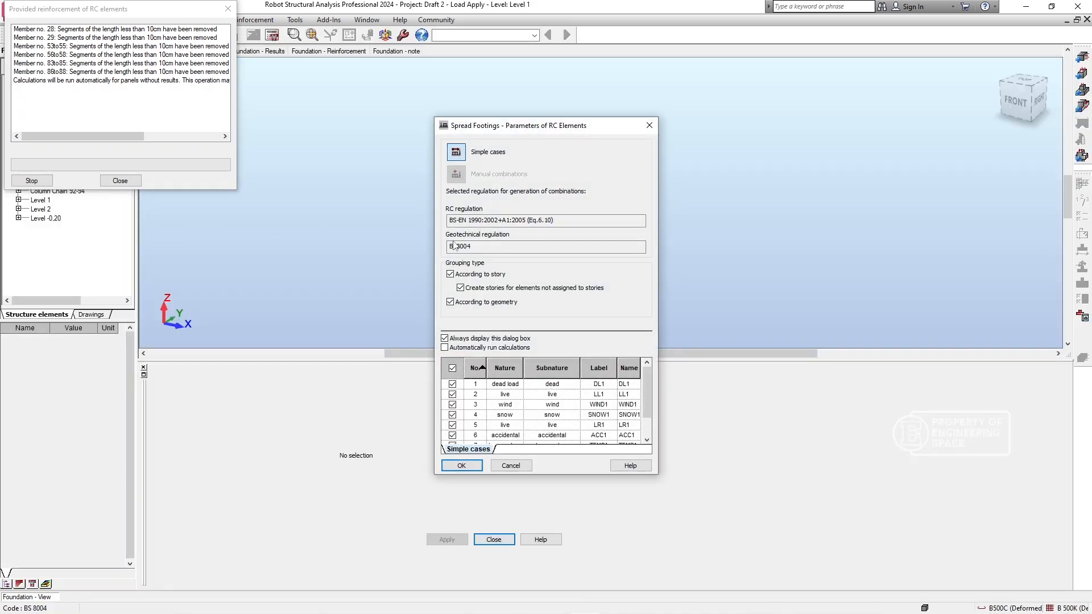
pyautogui.click(461, 467)
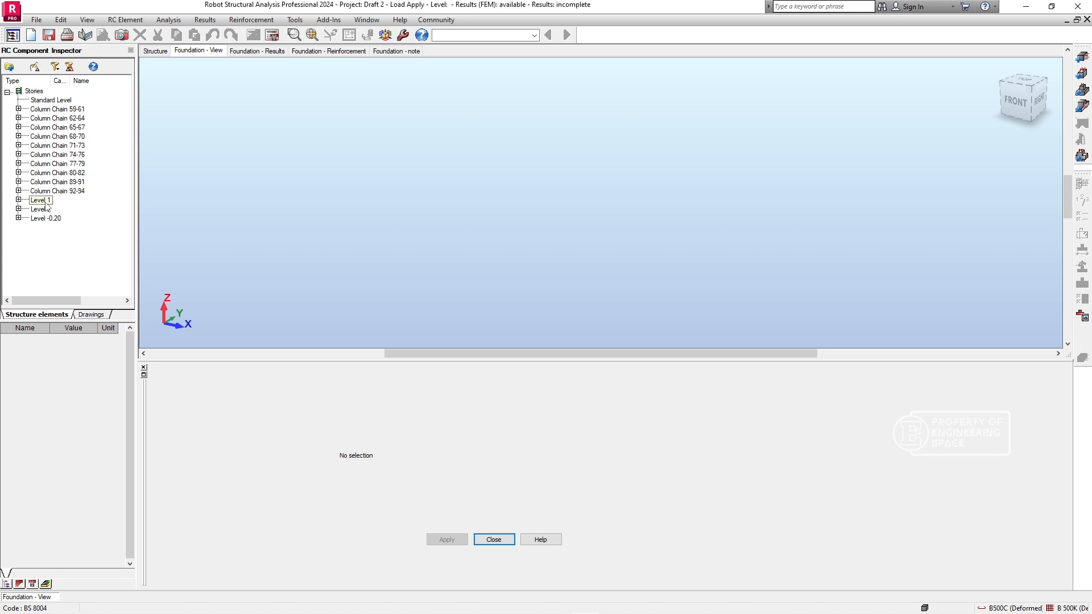
# - Examine the beams, slabs and foundations listed under Level 1, Level 2 and Level -0,20 in the RC Component Inspector
pyautogui.click(19, 201)
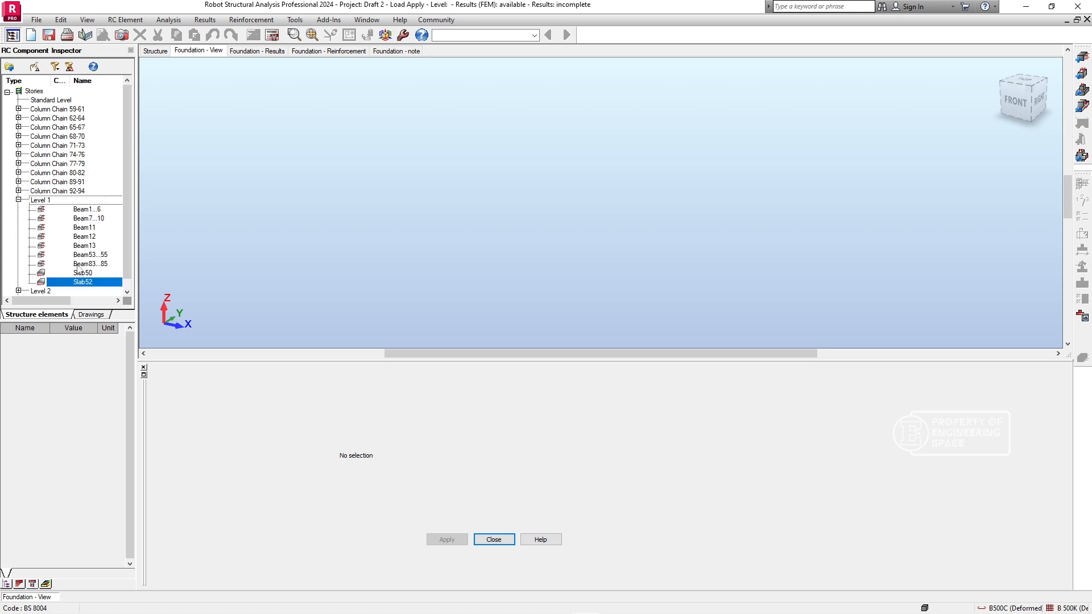
pyautogui.scroll(-1, 78, 270)
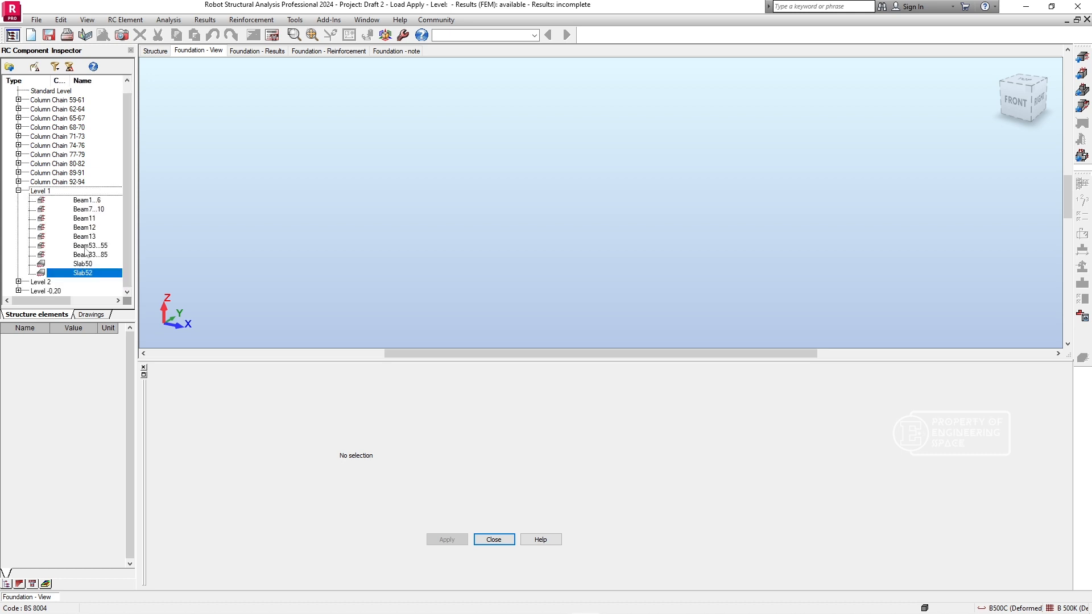
pyautogui.click(19, 281)
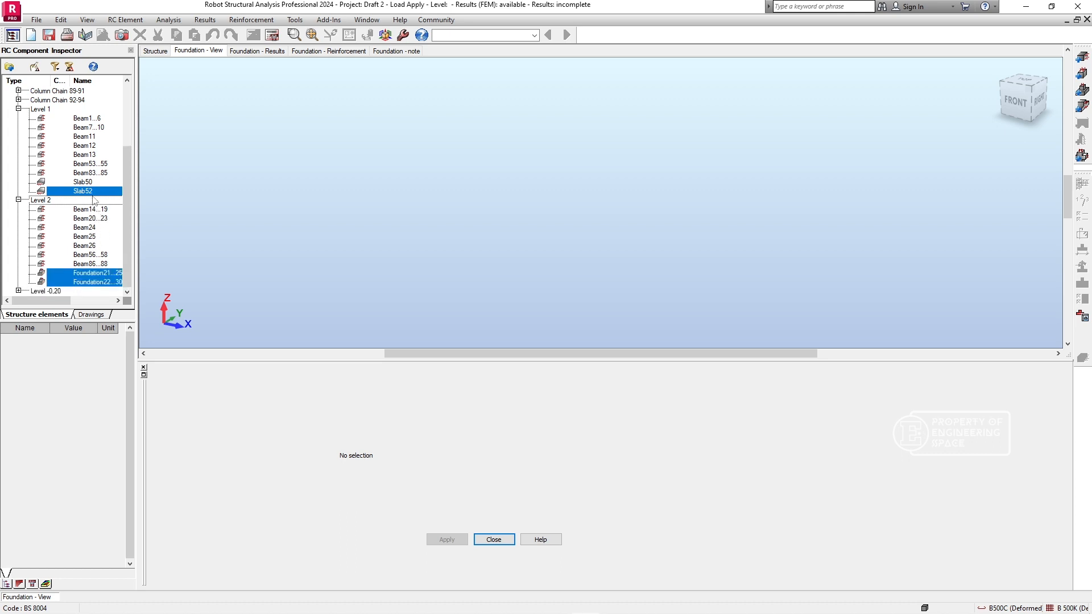
pyautogui.click(19, 292)
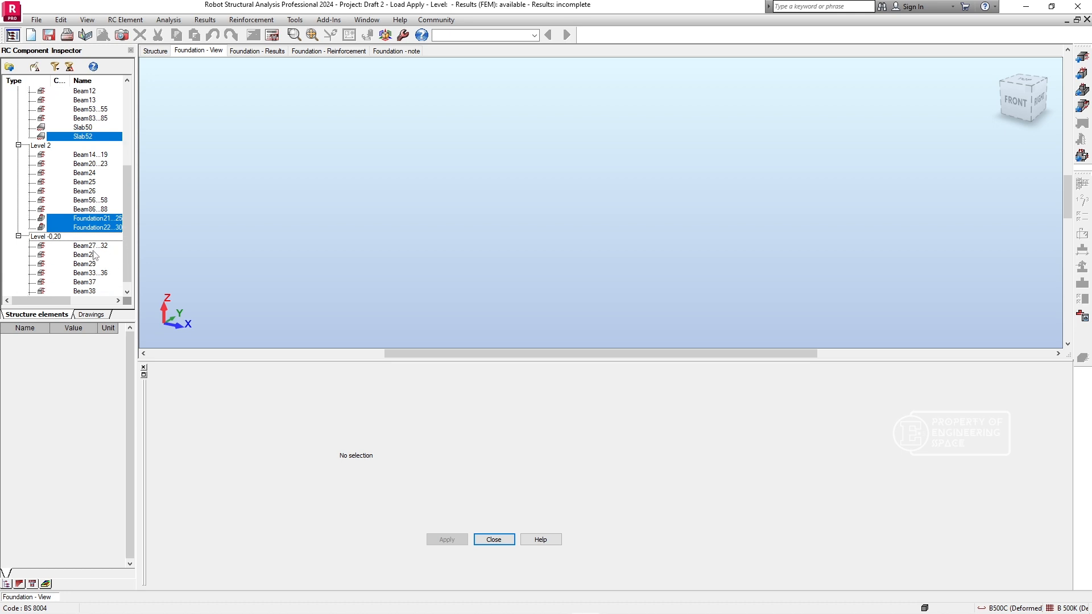
pyautogui.scroll(-1, 93, 250)
pyautogui.scroll(3, 85, 246)
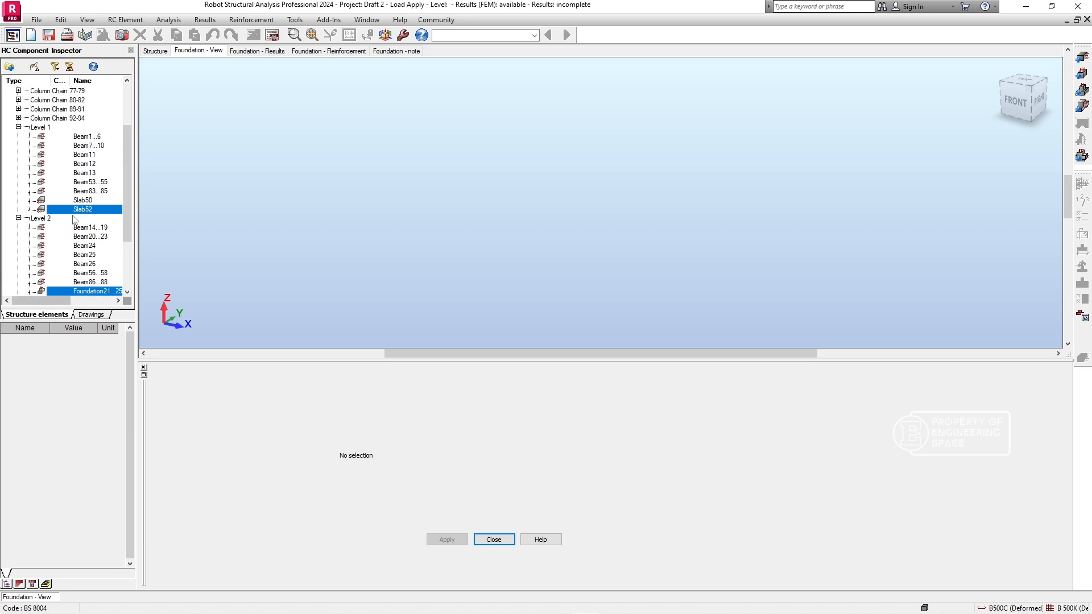
pyautogui.scroll(-2, 79, 216)
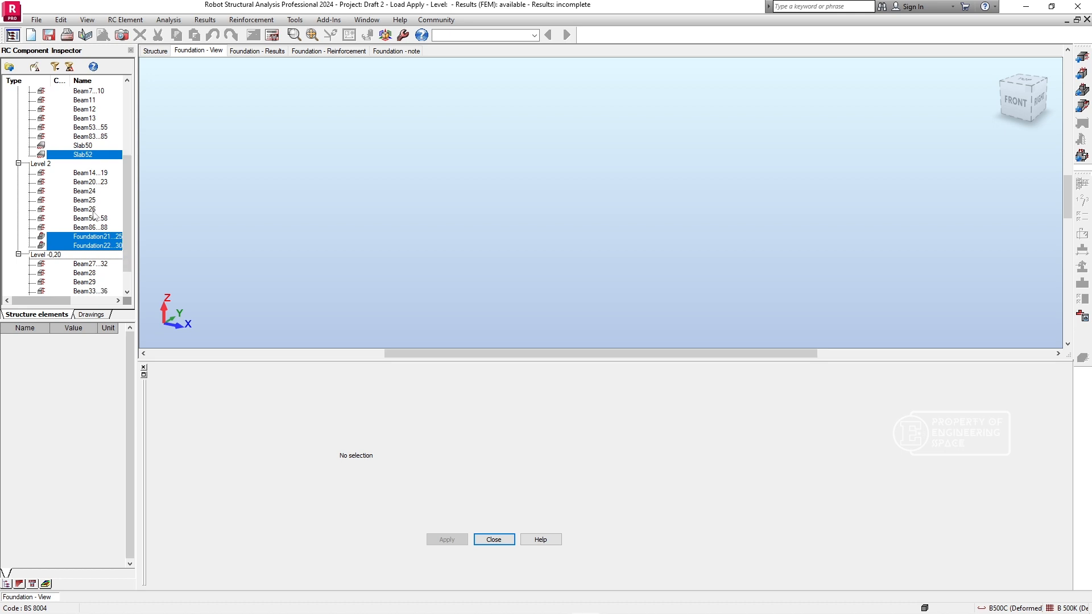
pyautogui.scroll(2, 88, 208)
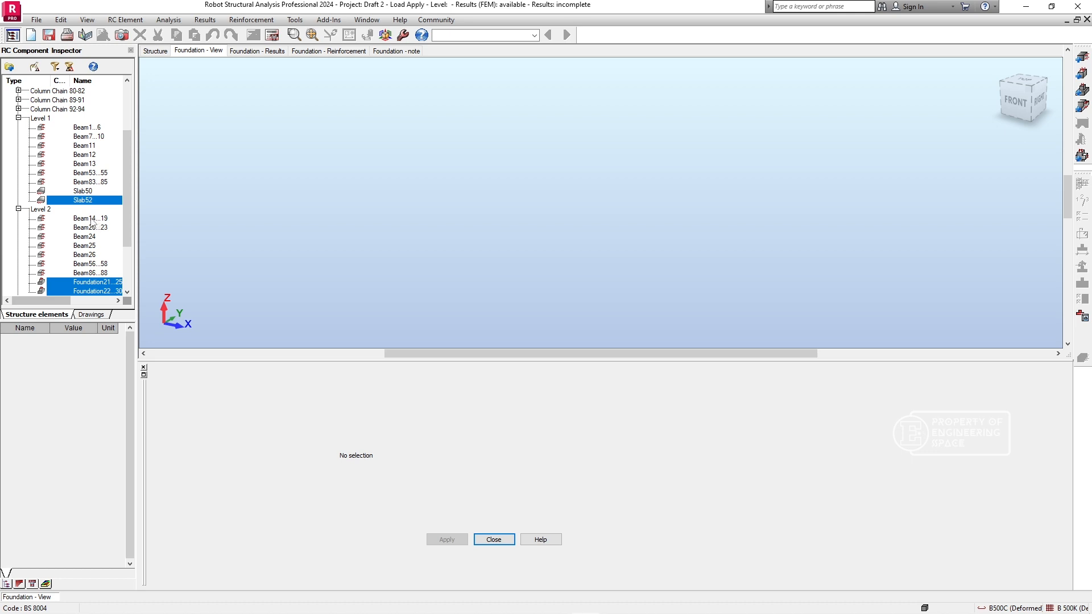
pyautogui.scroll(-1, 92, 222)
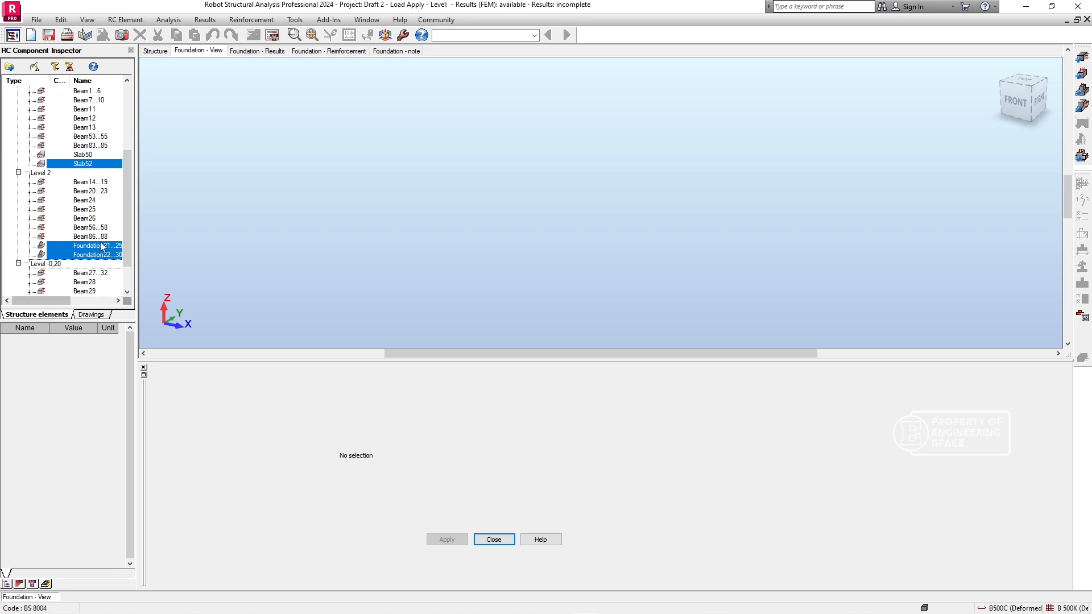
# - Calculate the provided reinforcement for the three columns of Column Chain 59-61, without generating drawings or keeping existing reinforcement
pyautogui.click(272, 35)
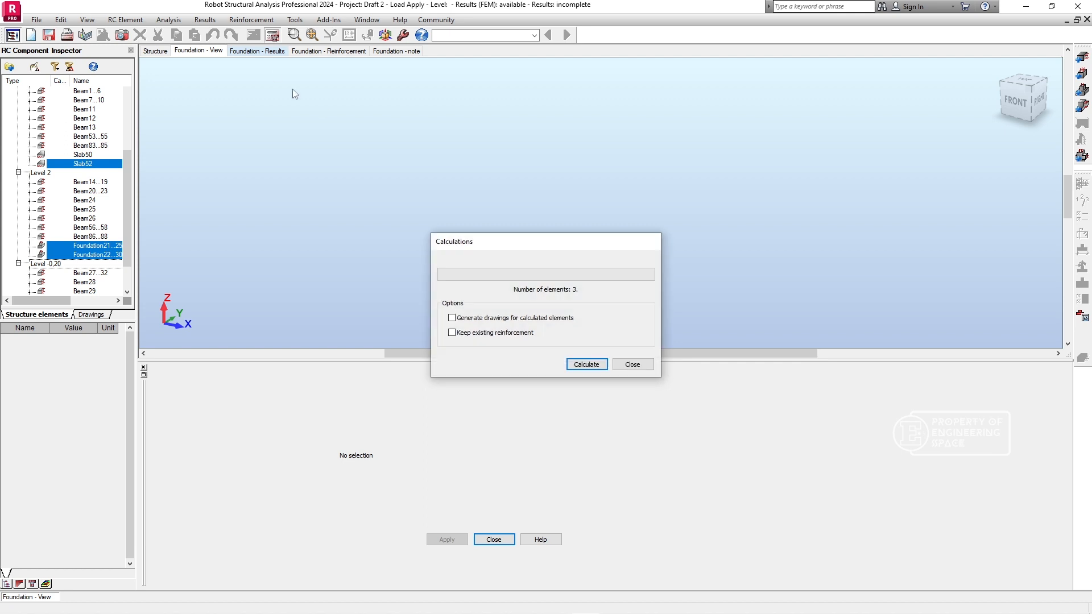
pyautogui.click(586, 365)
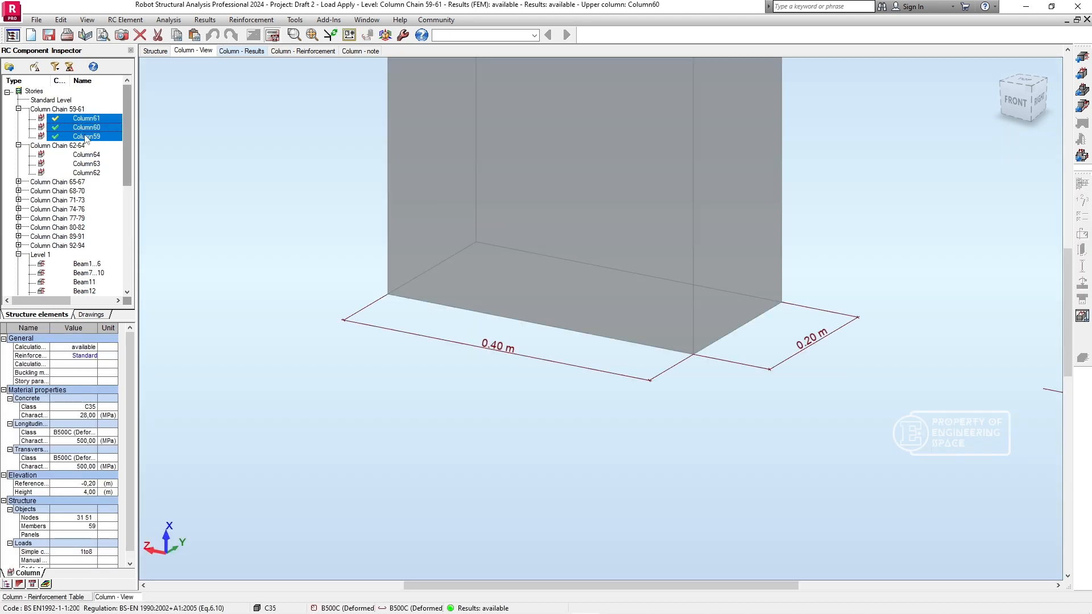
# - Recalculate the provided reinforcement for Column59 alone, without generating drawings or keeping existing reinforcement
pyautogui.moveTo(85, 135); pyautogui.dragTo(96, 118)
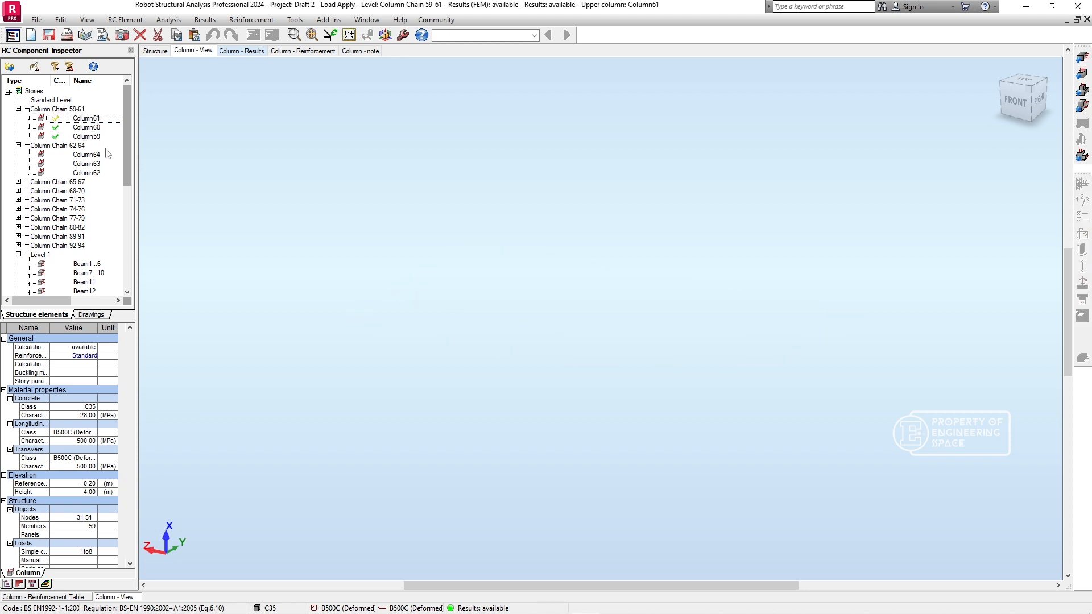
pyautogui.click(92, 135)
pyautogui.scroll(-3, 653, 290)
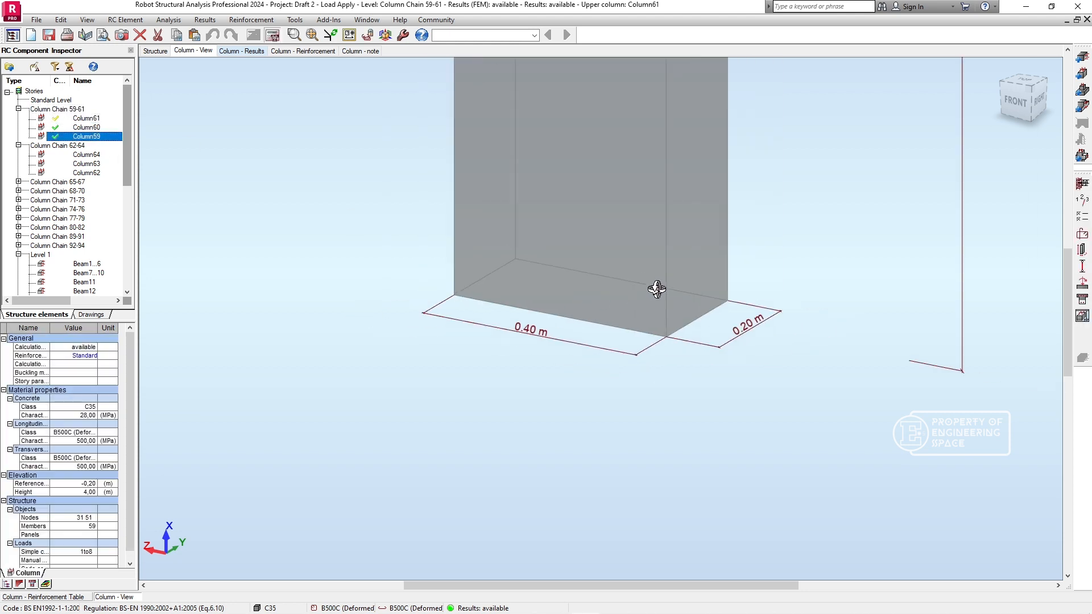
pyautogui.click(992, 68)
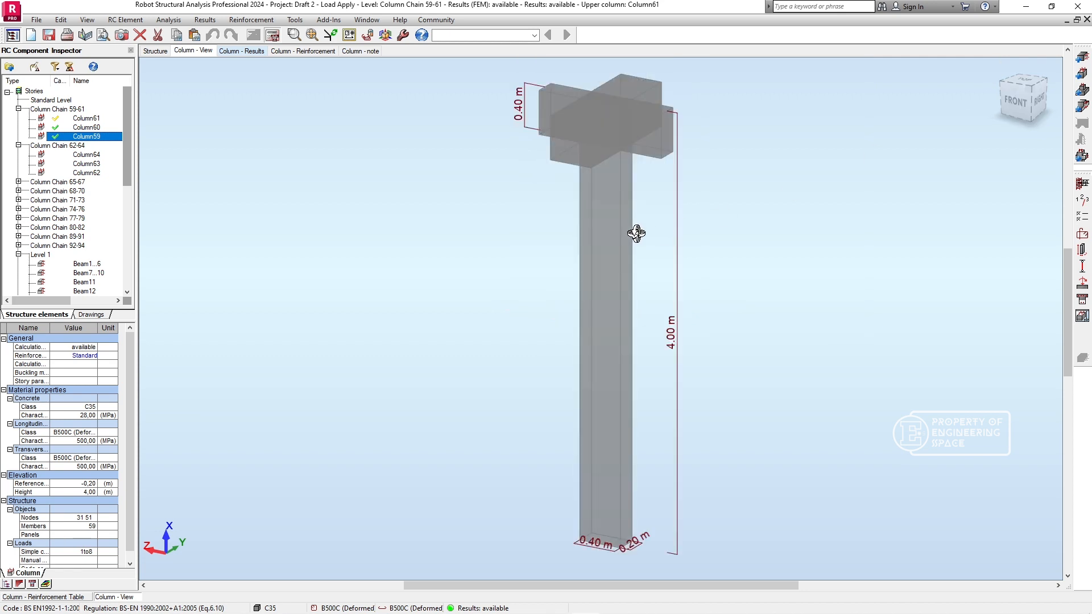
pyautogui.click(272, 37)
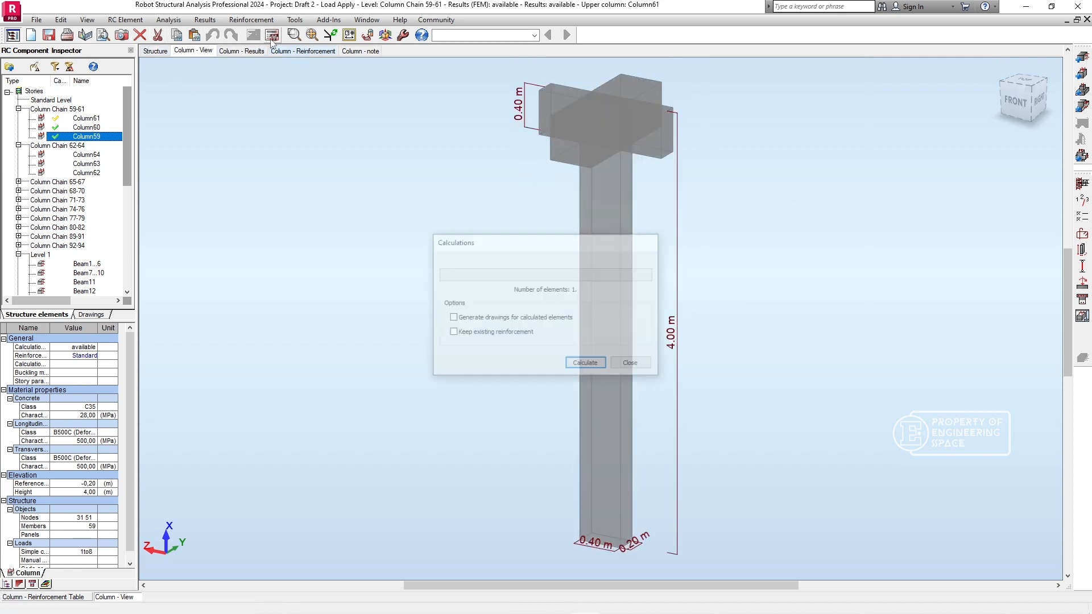
pyautogui.click(585, 362)
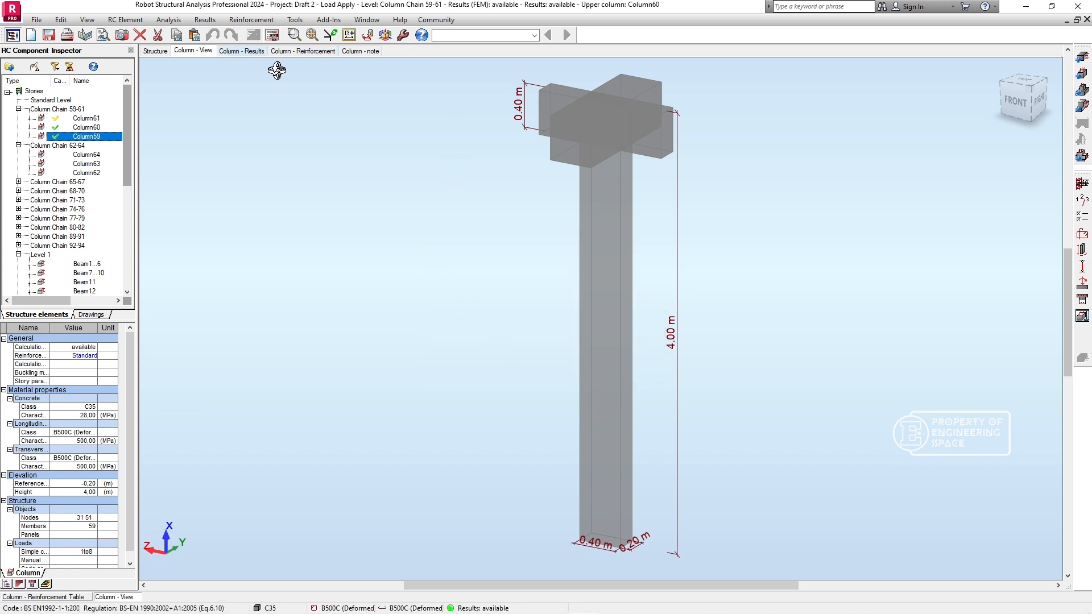
# - Examine Column59's interaction diagram and its main and transversal reinforcement in an isometric 3D view
pyautogui.click(235, 51)
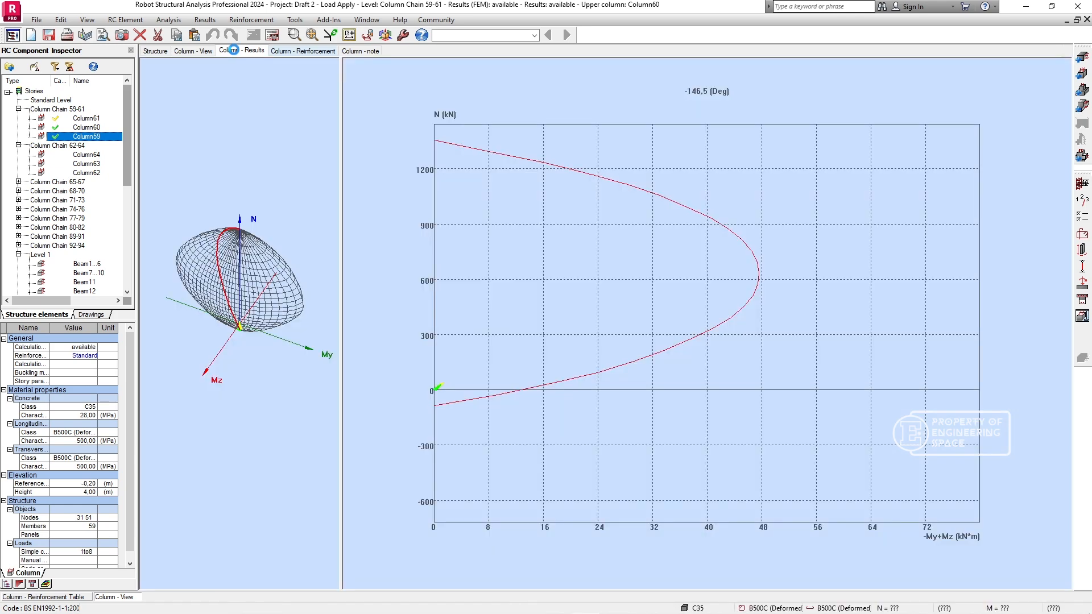
pyautogui.click(293, 54)
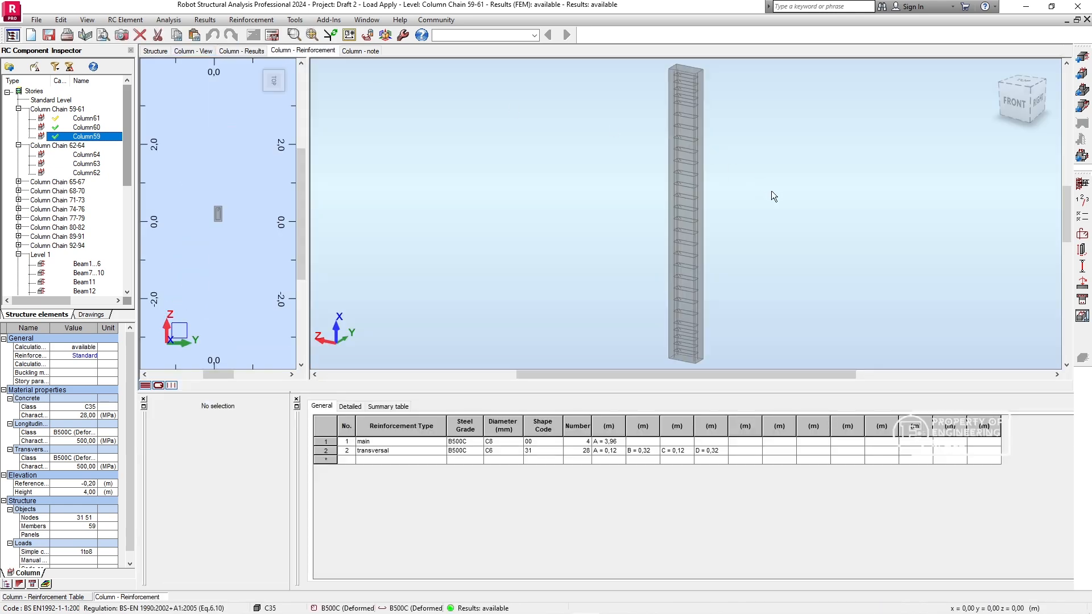
pyautogui.moveTo(772, 193)
pyautogui.keyDown('shift'); pyautogui.mouseDown(button='middle')
pyautogui.moveTo(739, 202)
pyautogui.moveTo(771, 197)
pyautogui.mouseUp(button='middle'); pyautogui.keyUp('shift')
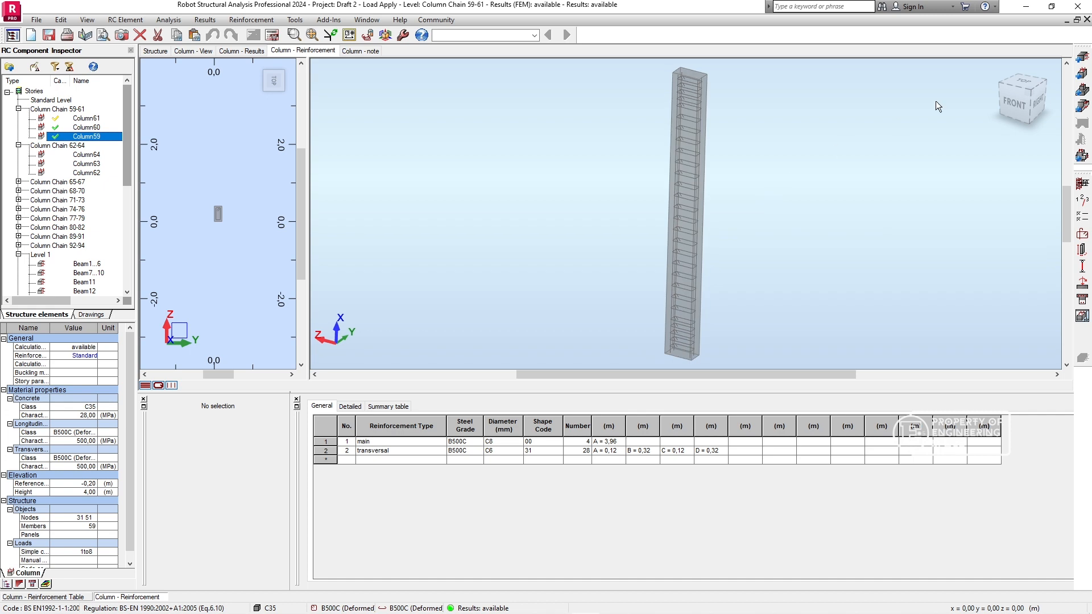
pyautogui.click(1034, 93)
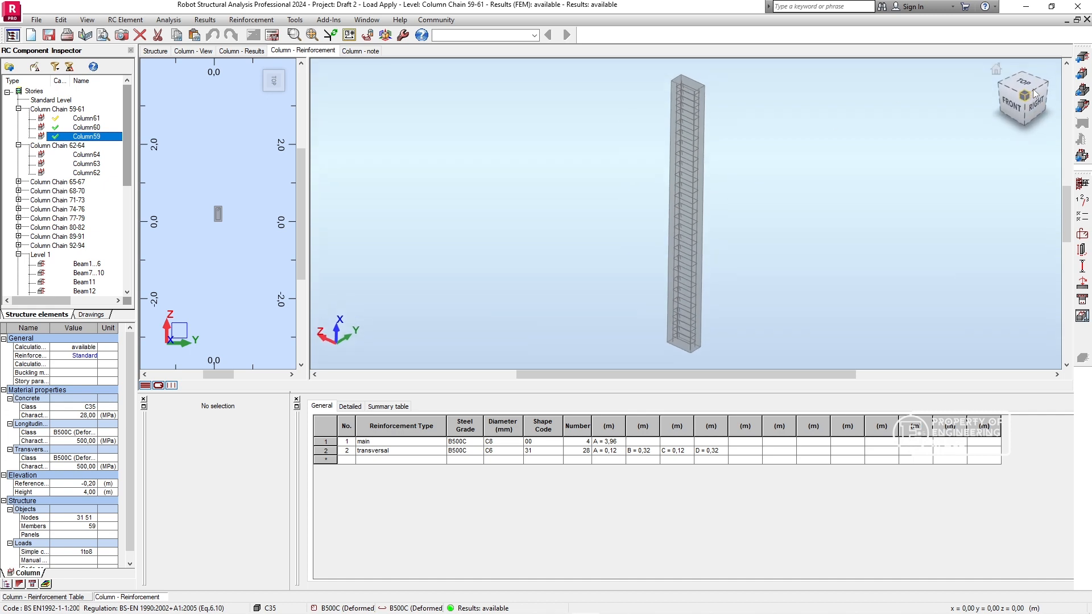
# - Recalculate the provided reinforcement for Column60 alone, without generating drawings or keeping existing reinforcement
pyautogui.click(84, 131)
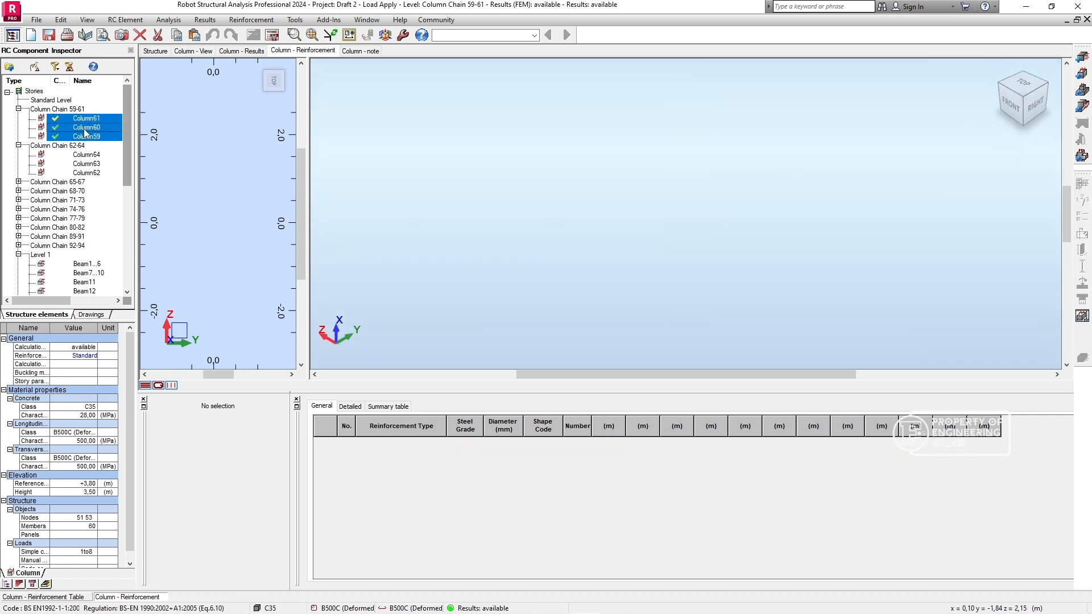
pyautogui.keyDown('ctrl'); pyautogui.click(87, 138); pyautogui.keyUp('ctrl')
pyautogui.keyDown('ctrl'); pyautogui.click(88, 118); pyautogui.keyUp('ctrl')
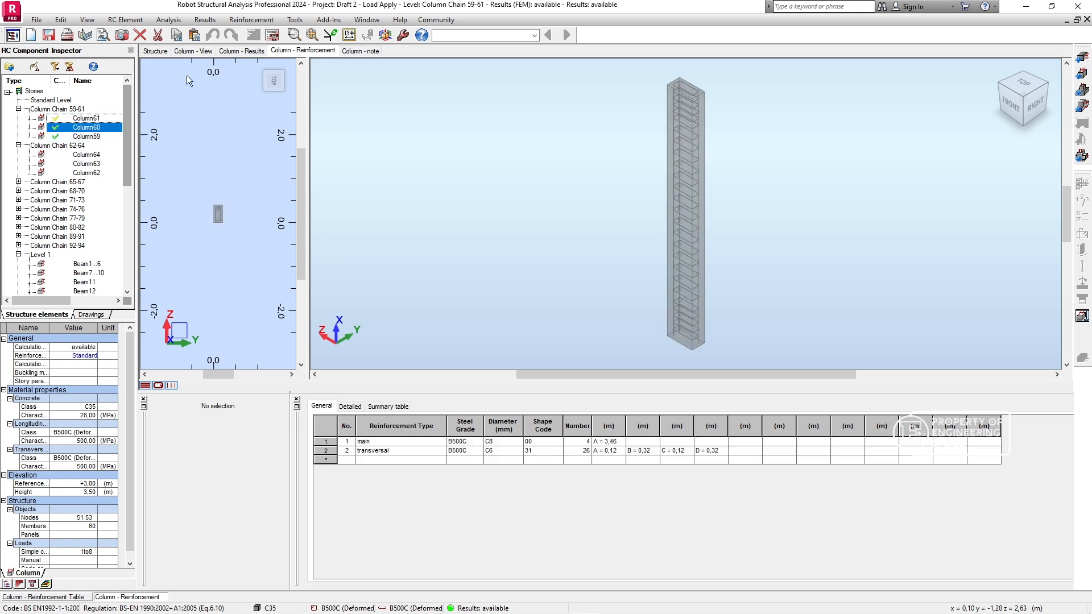
pyautogui.click(273, 35)
pyautogui.click(586, 365)
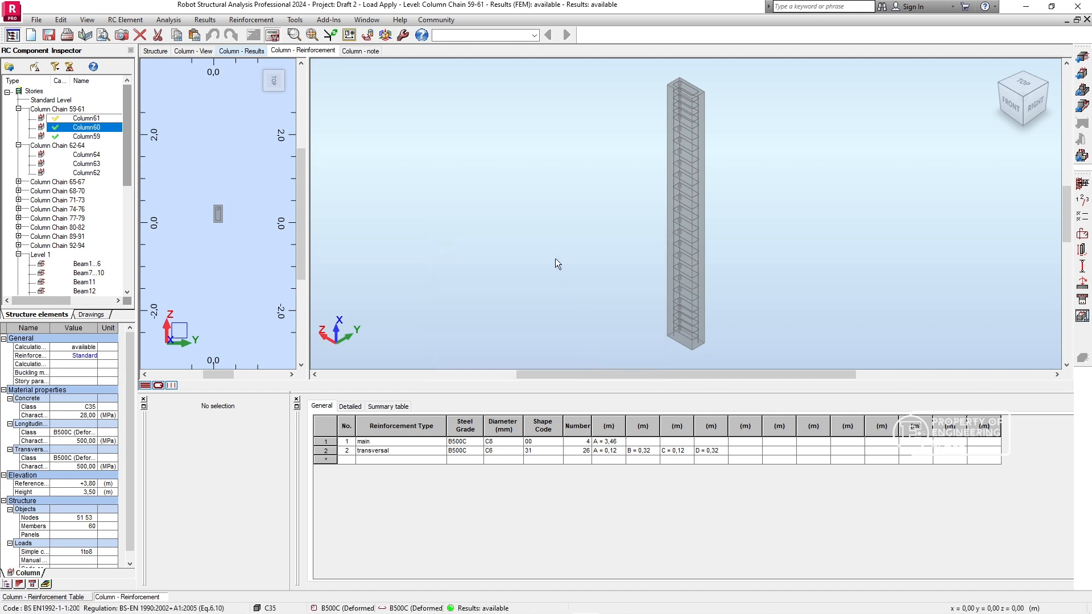
pyautogui.click(85, 118)
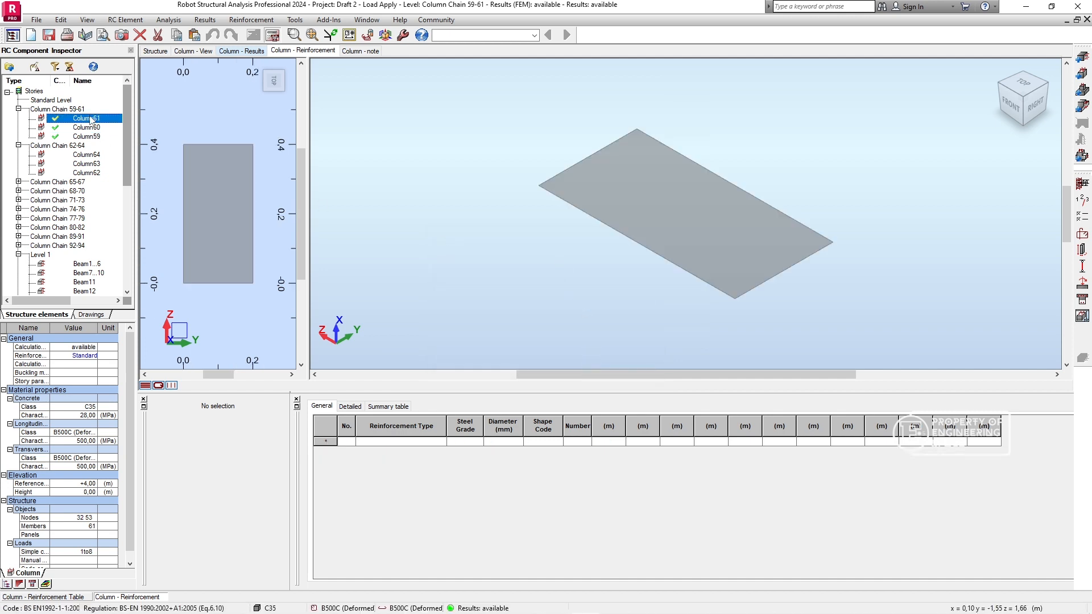
pyautogui.doubleClick(90, 121)
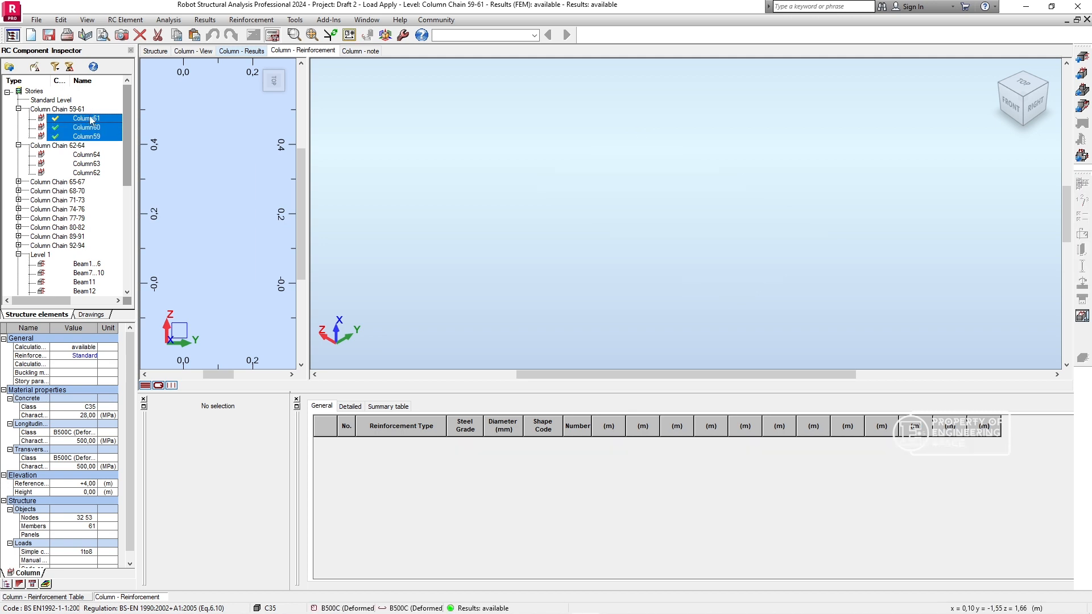
pyautogui.click(92, 136)
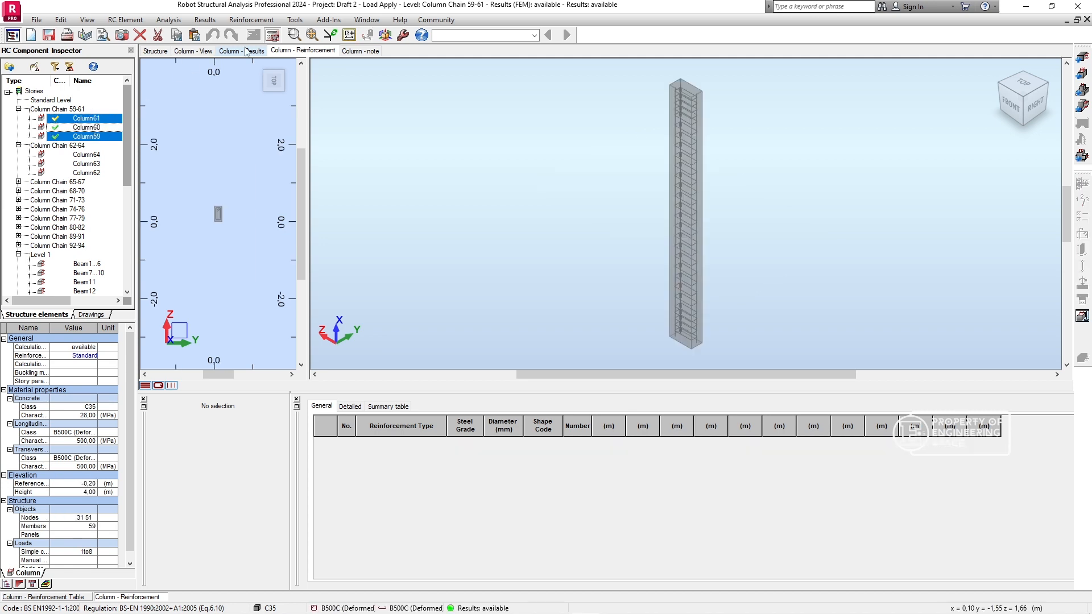
pyautogui.click(274, 37)
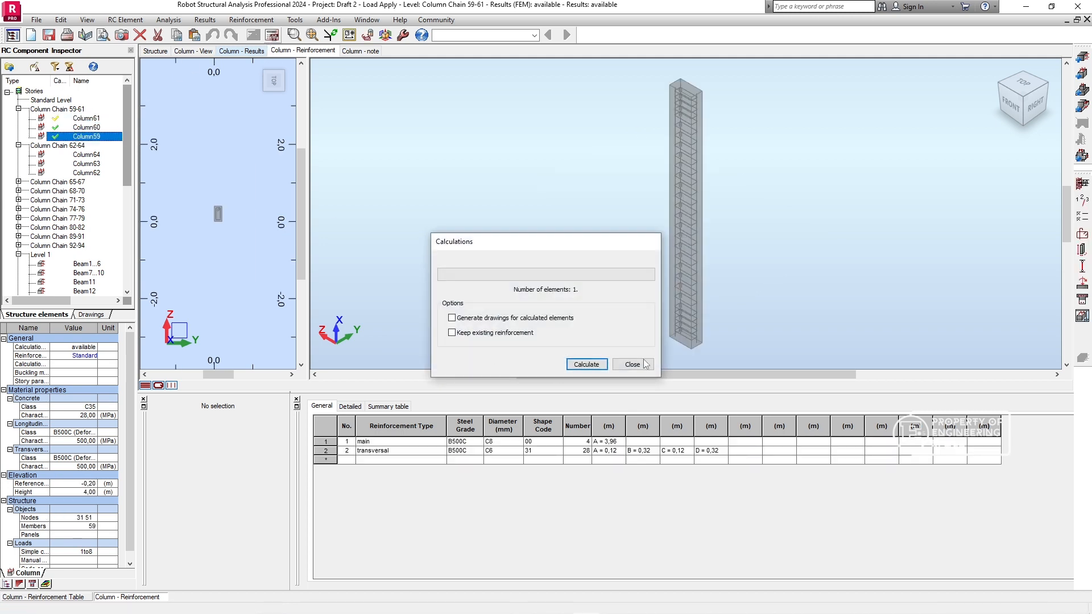
pyautogui.click(630, 362)
# - Recalculate the provided reinforcement for Column61 alone, without drawings or existing reinforcement, and dismiss the calculation report
pyautogui.click(89, 119)
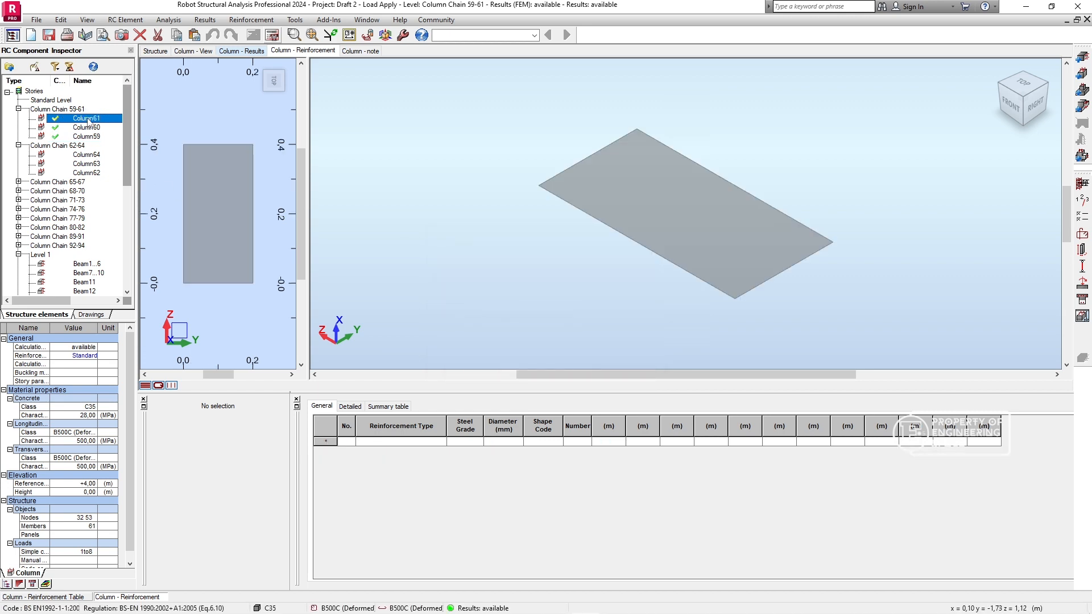
pyautogui.click(272, 35)
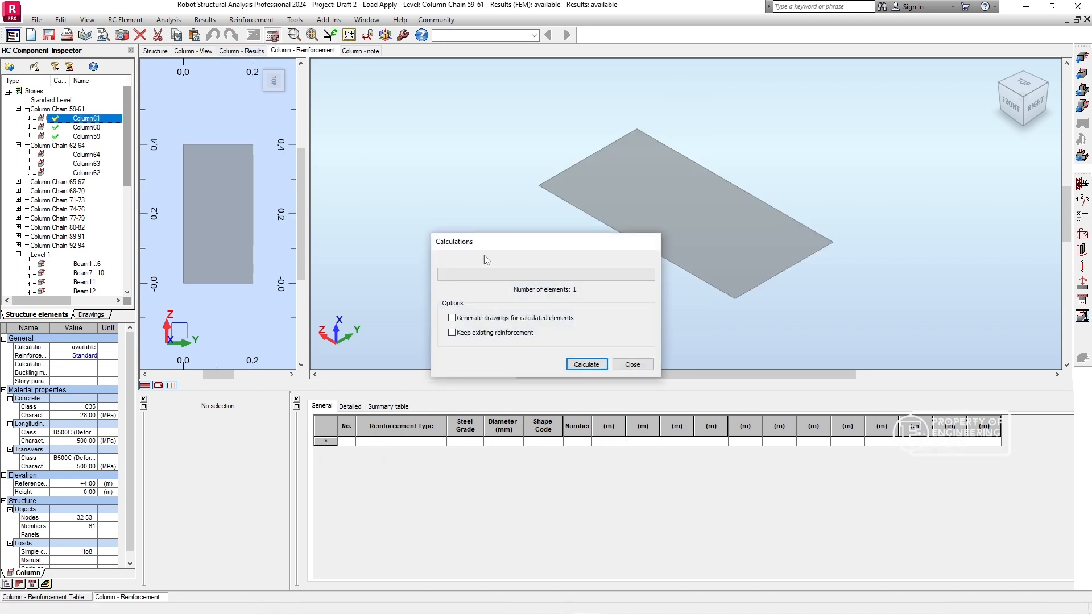
pyautogui.click(584, 365)
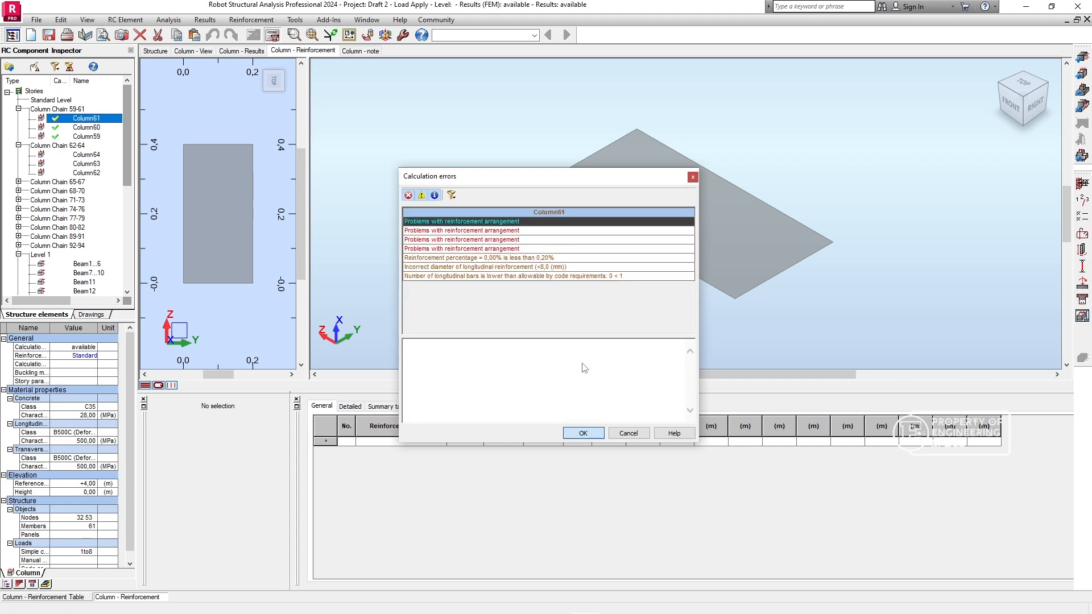
pyautogui.click(583, 433)
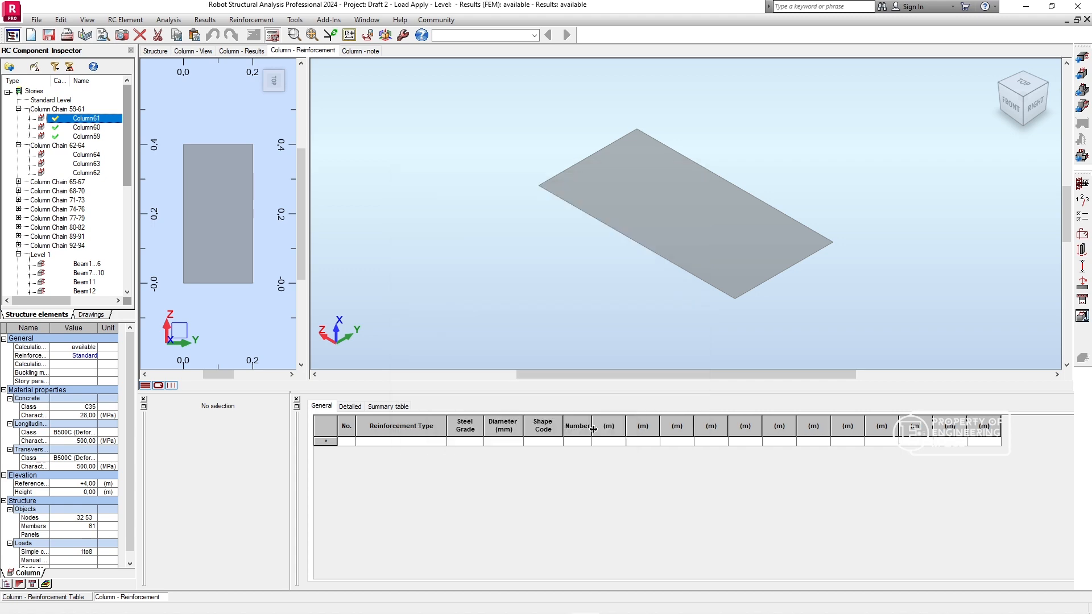
# - Check the results and geometry views for Column61 and return to Column Chain 59-61
pyautogui.click(246, 51)
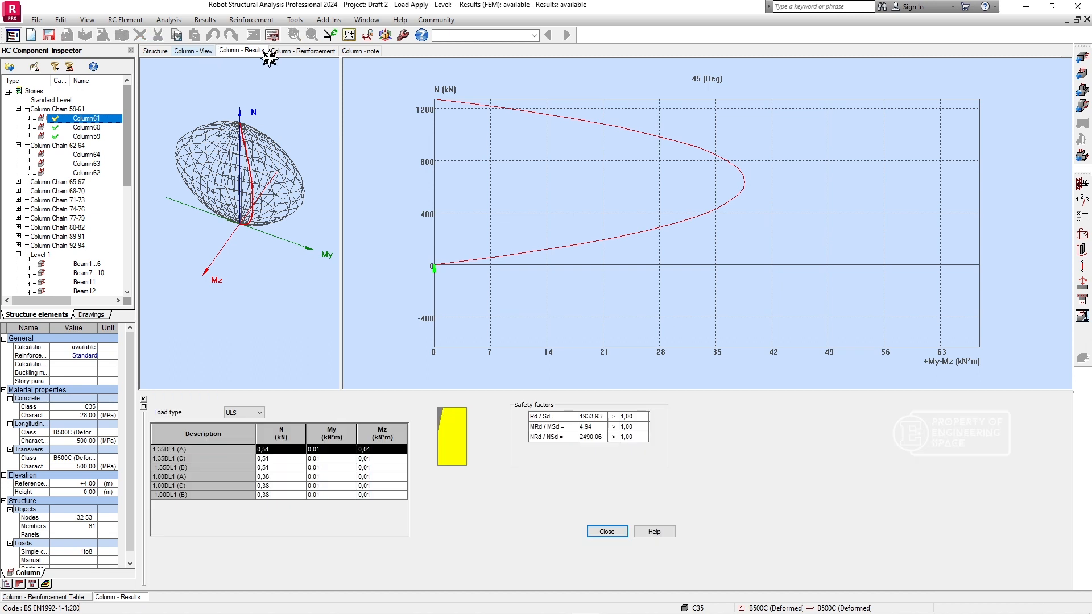
pyautogui.click(319, 51)
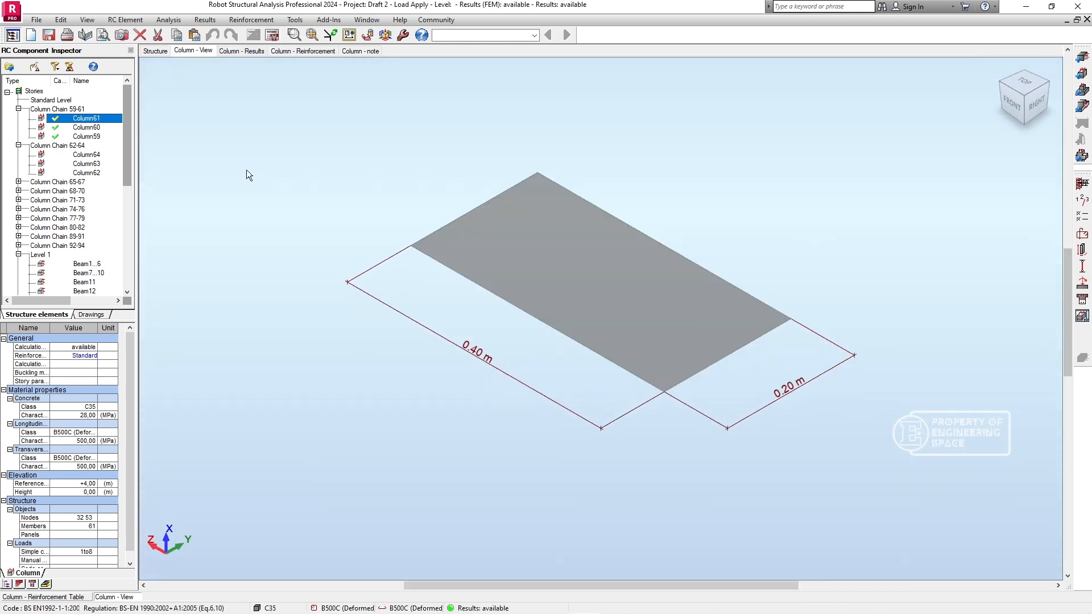
pyautogui.click(80, 127)
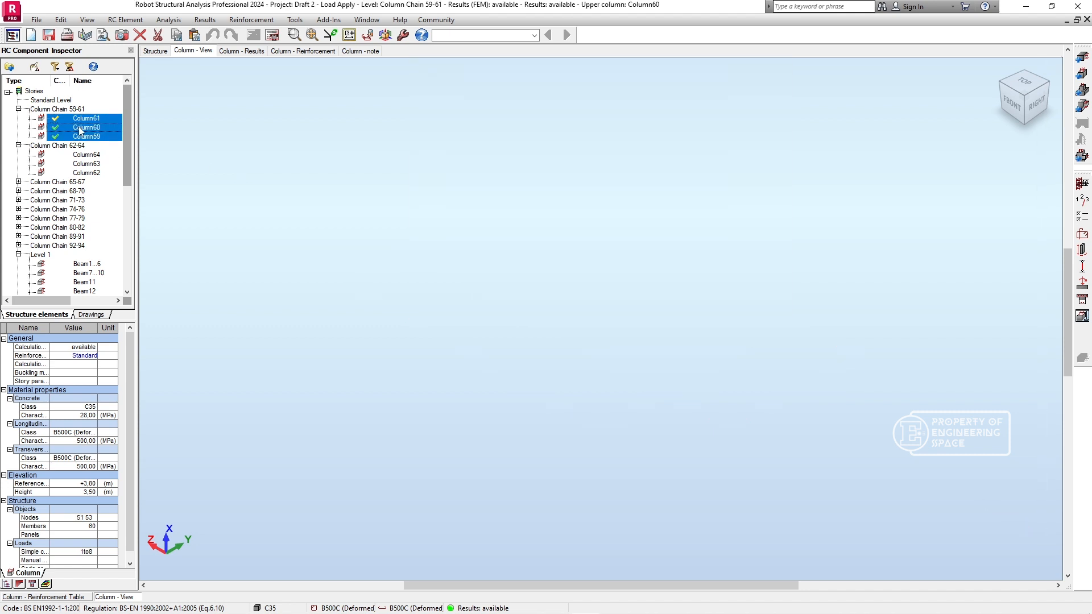
# - Calculate the provided reinforcement for all three columns of Column Chain 62-64 and dismiss the calculation report
pyautogui.click(88, 162)
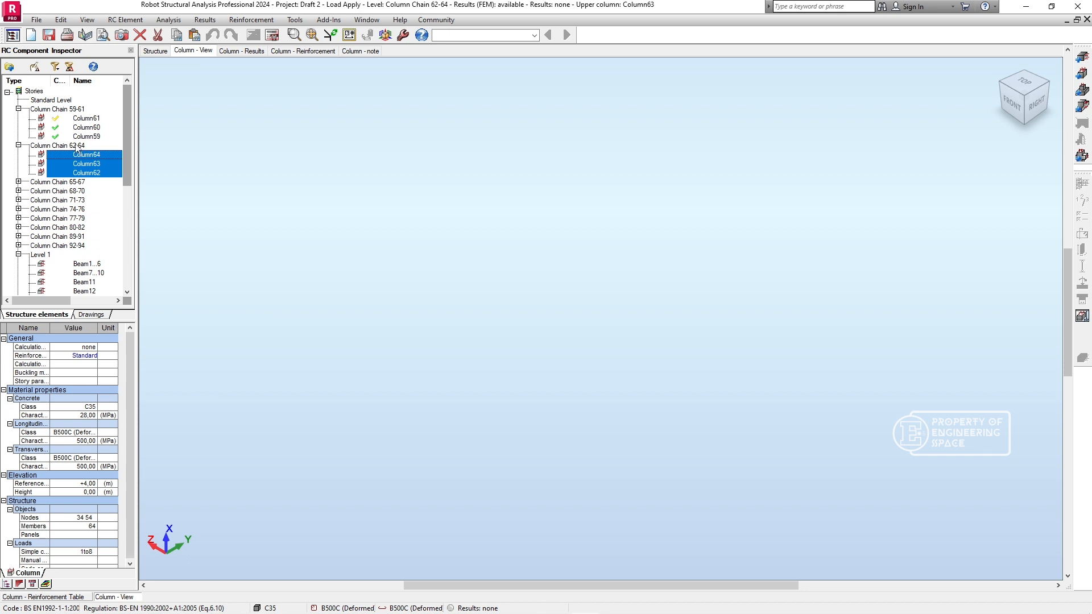
pyautogui.doubleClick(78, 146)
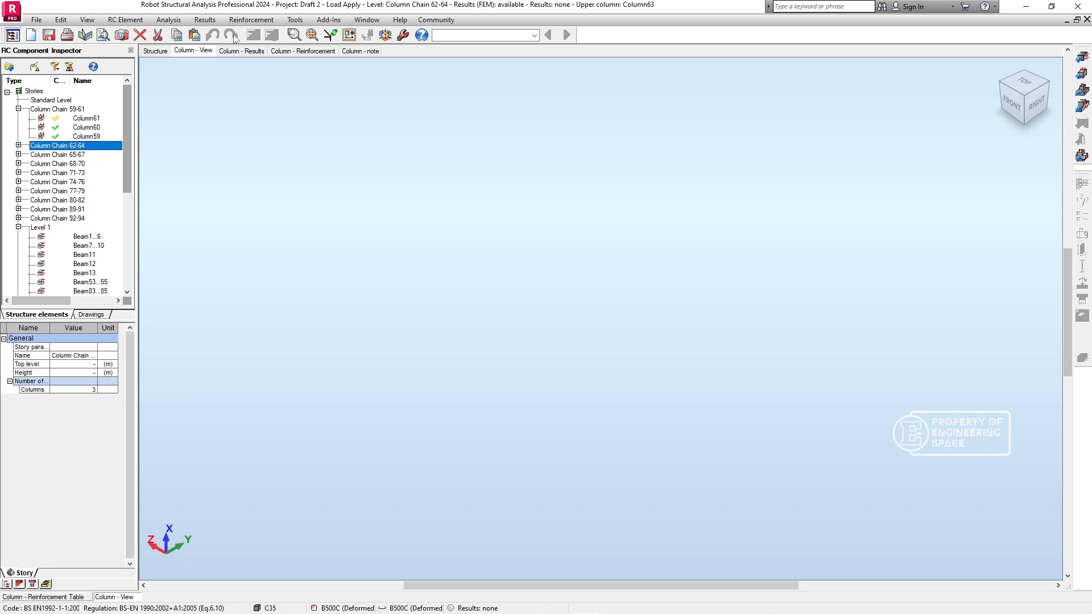
pyautogui.doubleClick(84, 146)
pyautogui.click(86, 155)
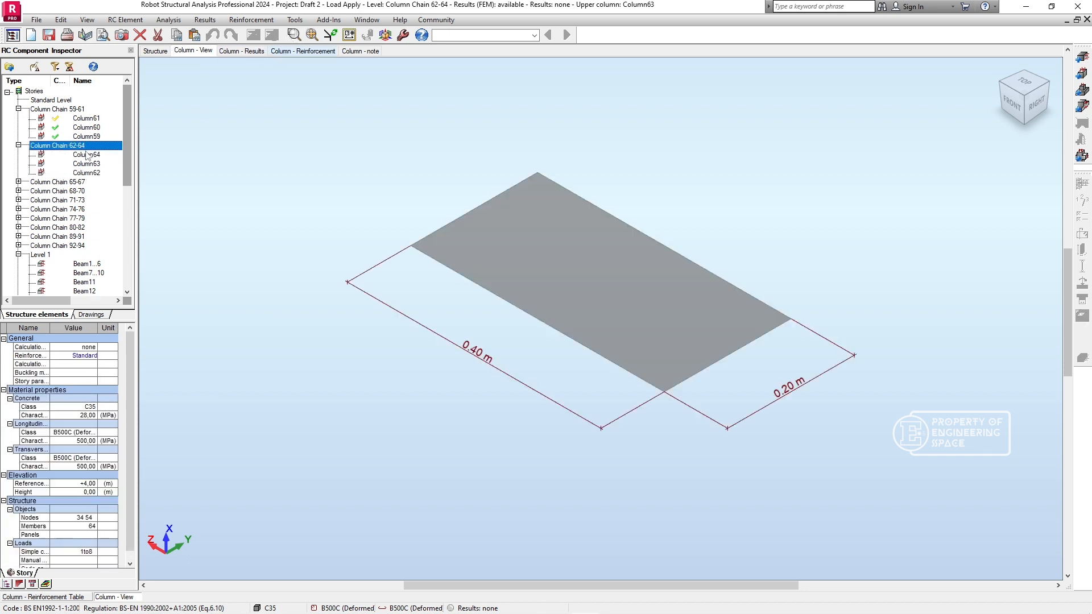
pyautogui.hotkey('ctrl', 'a')
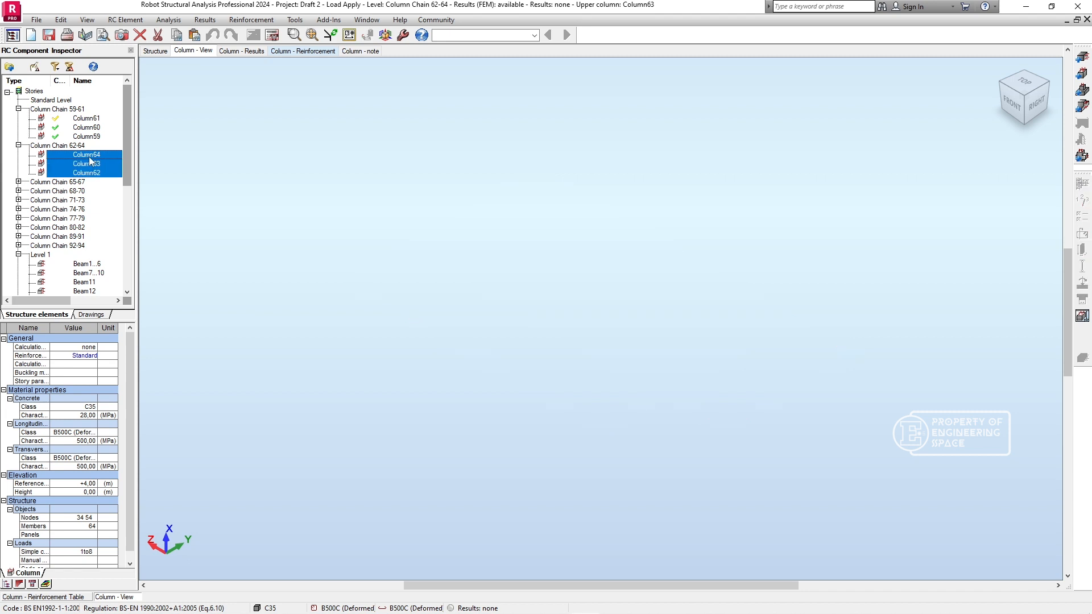
pyautogui.rightClick(84, 165)
pyautogui.click(272, 37)
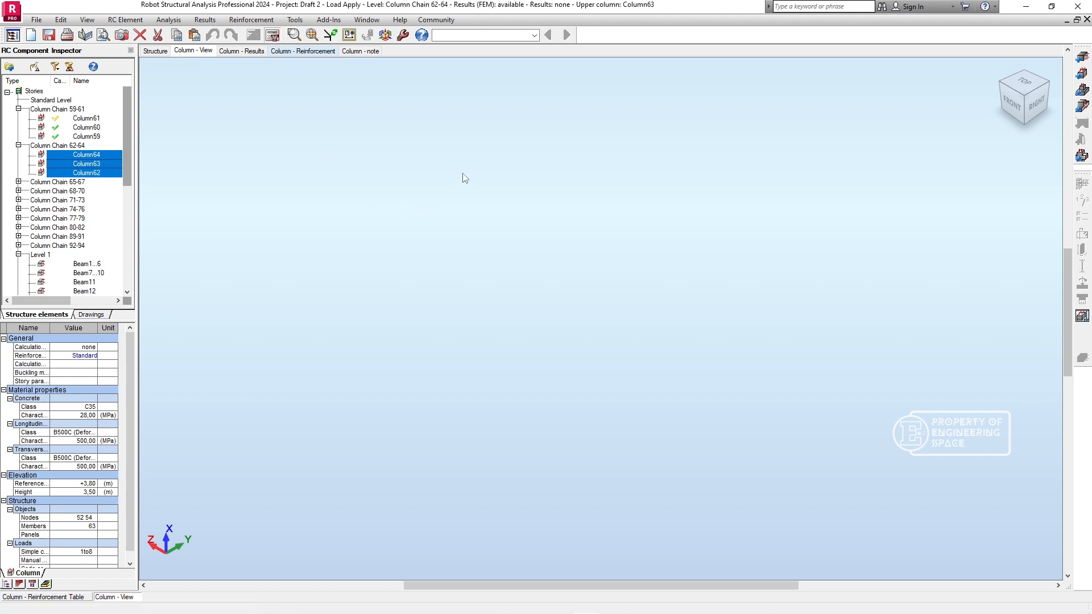
pyautogui.click(603, 360)
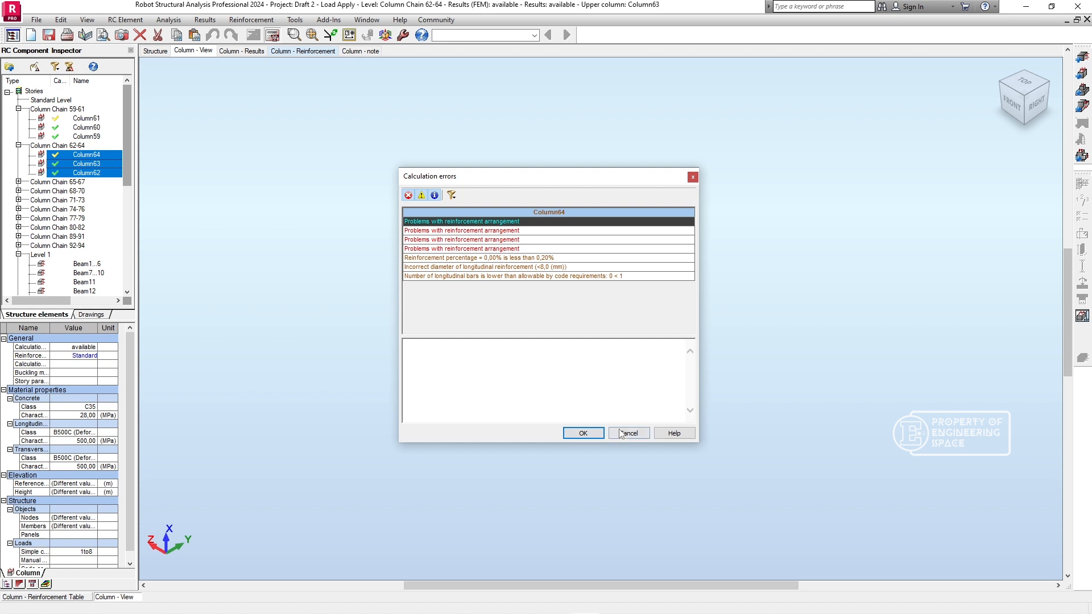
pyautogui.click(583, 434)
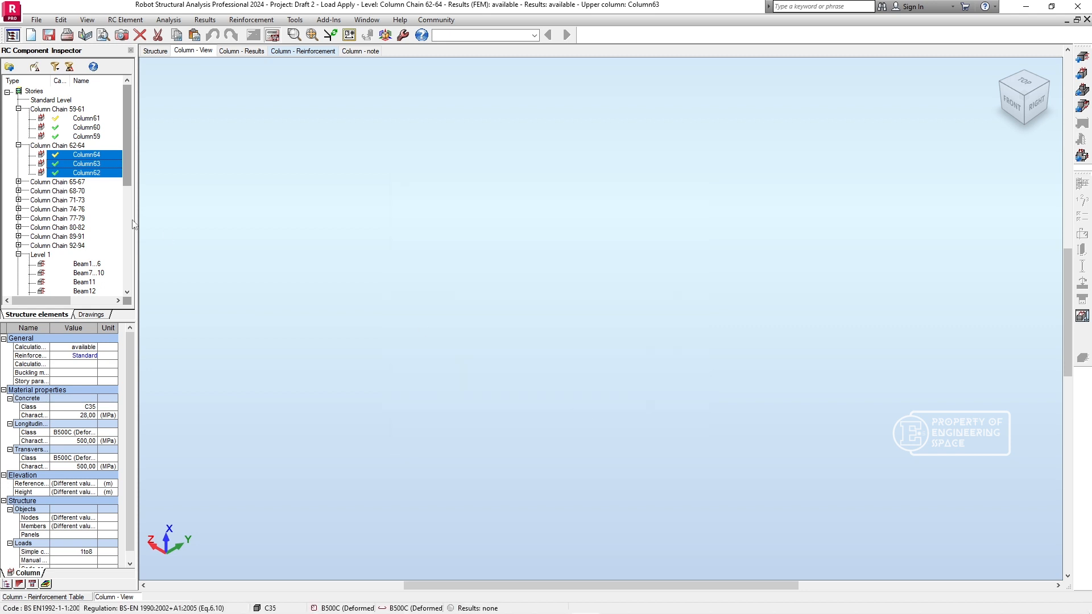
# - Calculate the provided reinforcement for Column65, Column66 and Column67 in Column Chain 65-67, without drawings or existing reinforcement, and dismiss the report
pyautogui.click(19, 182)
pyautogui.click(82, 199)
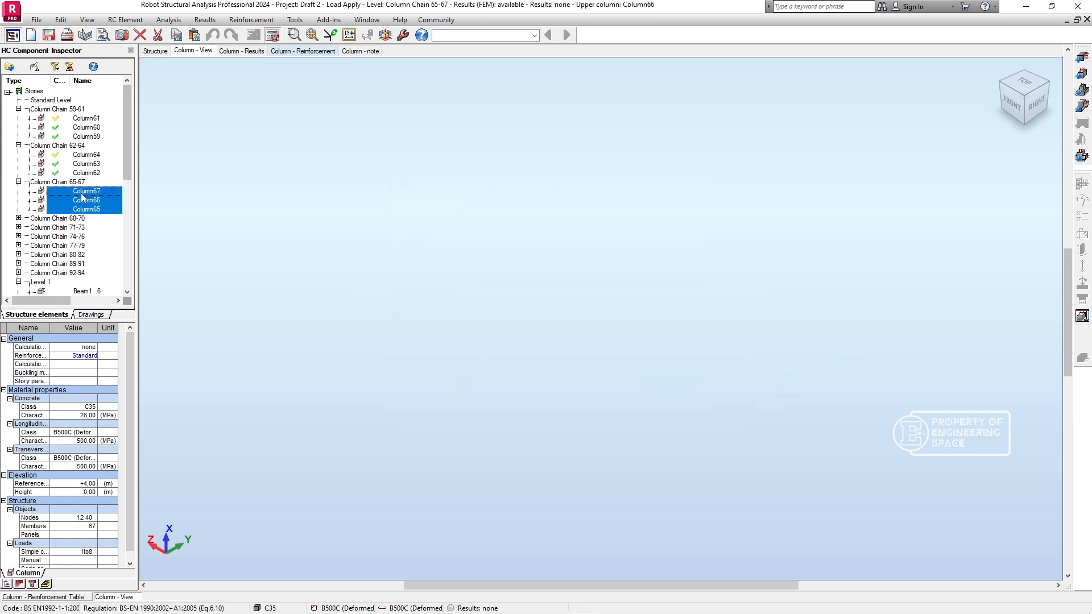
pyautogui.click(272, 35)
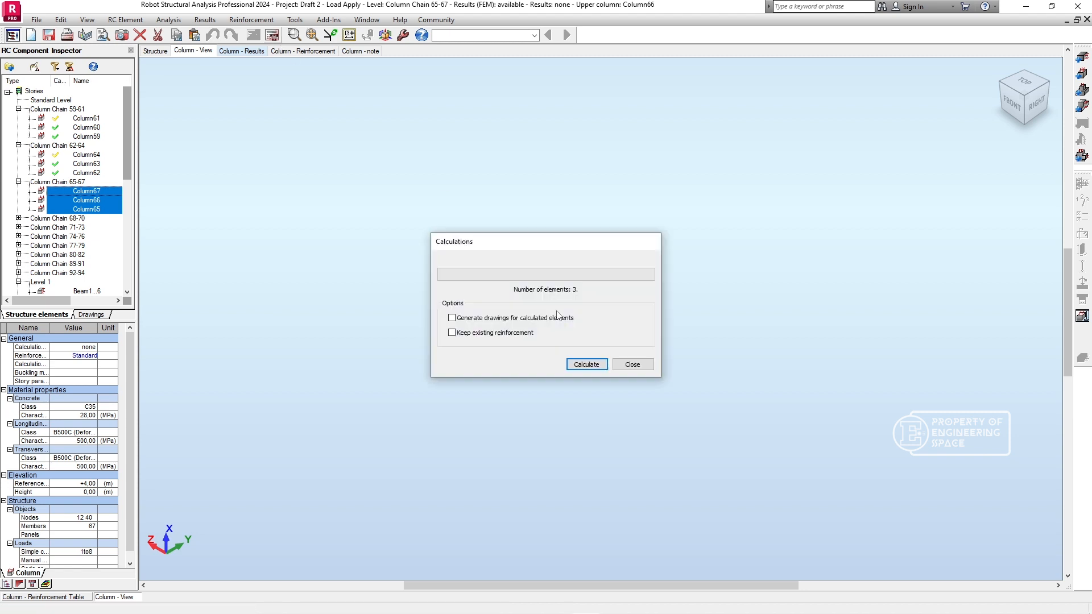
pyautogui.click(586, 364)
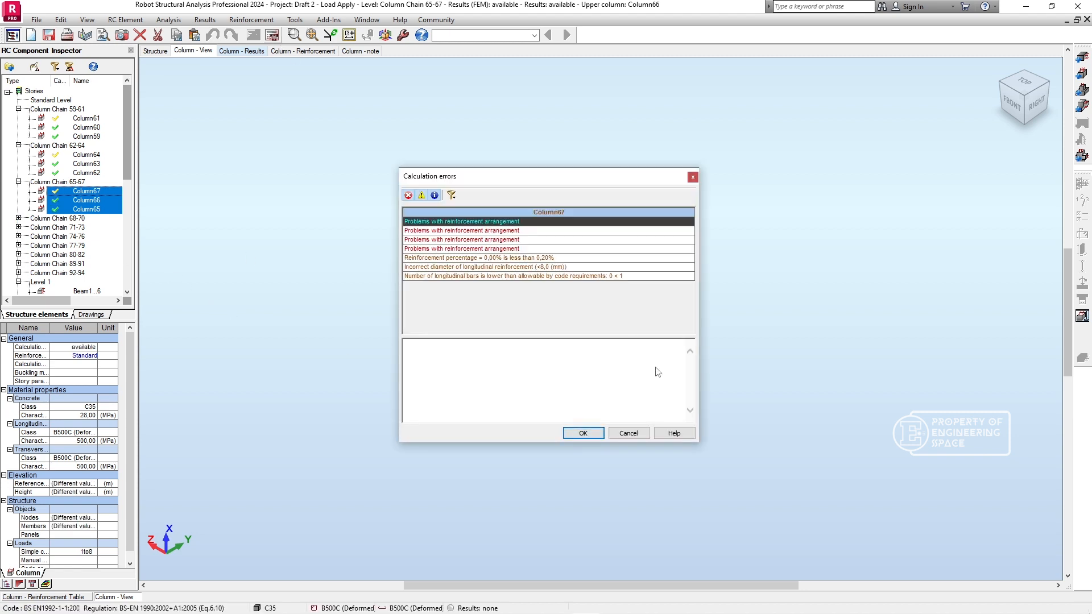
pyautogui.click(583, 433)
# - Calculate the provided reinforcement for the three columns of Column Chain 68-70 and close the calculation report
pyautogui.click(21, 221)
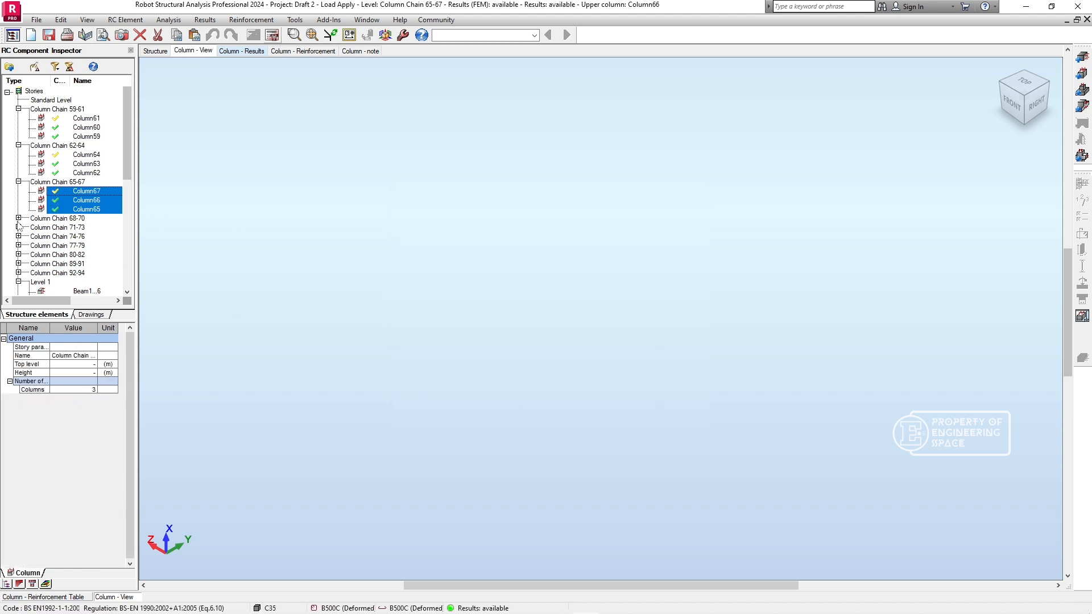
pyautogui.click(18, 219)
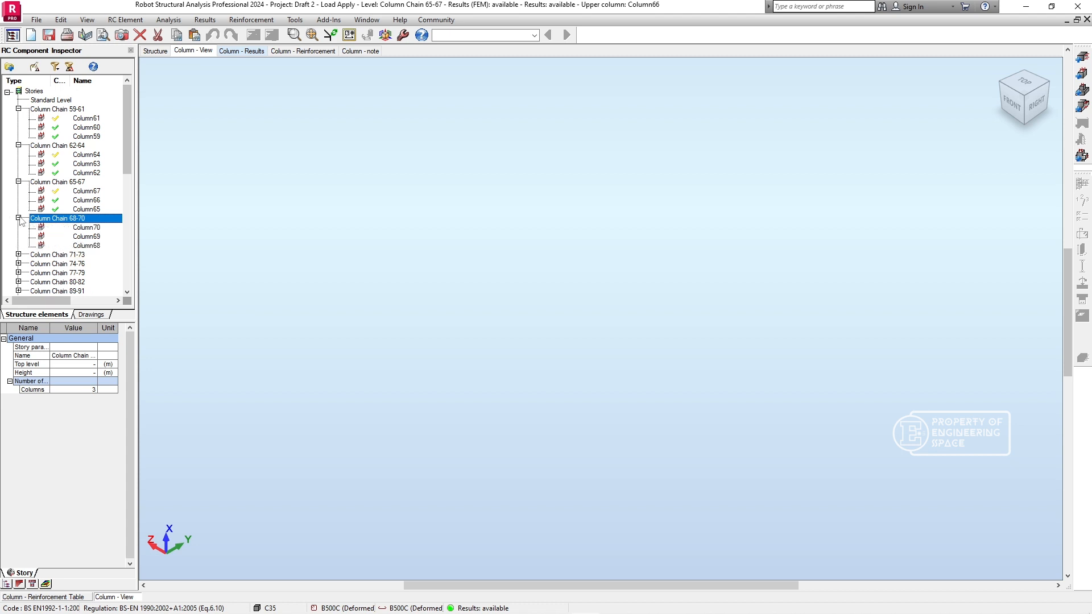
pyautogui.click(97, 235)
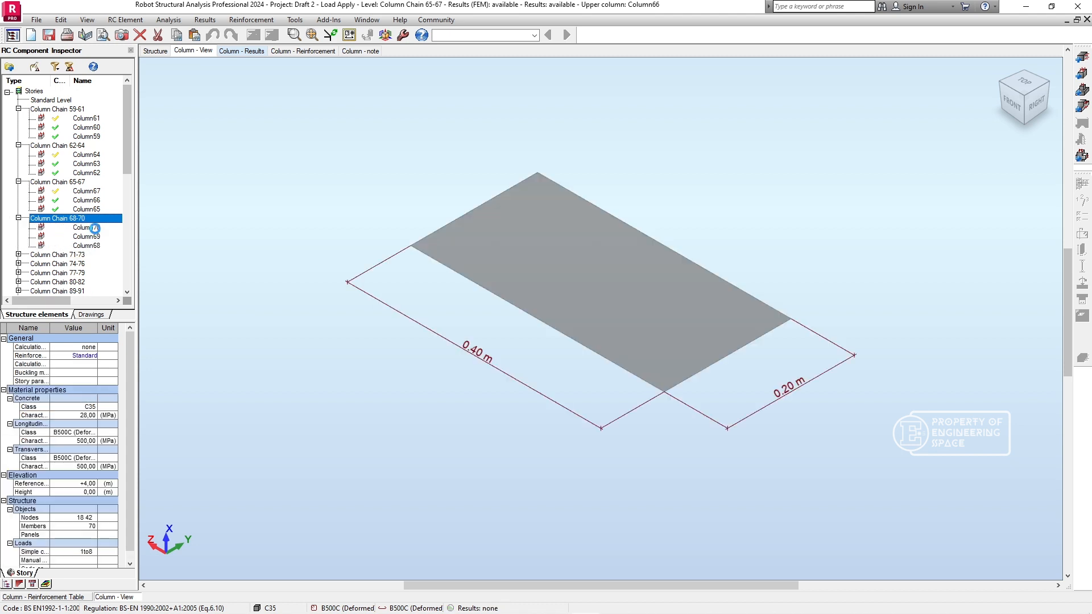
pyautogui.click(272, 35)
pyautogui.press('Return')
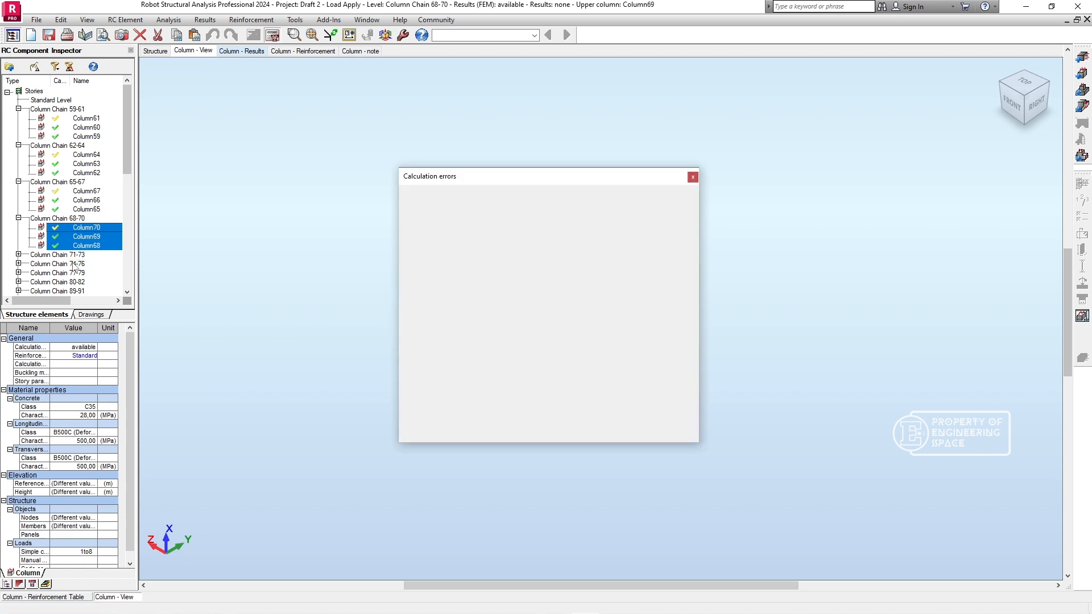
pyautogui.press('Return')
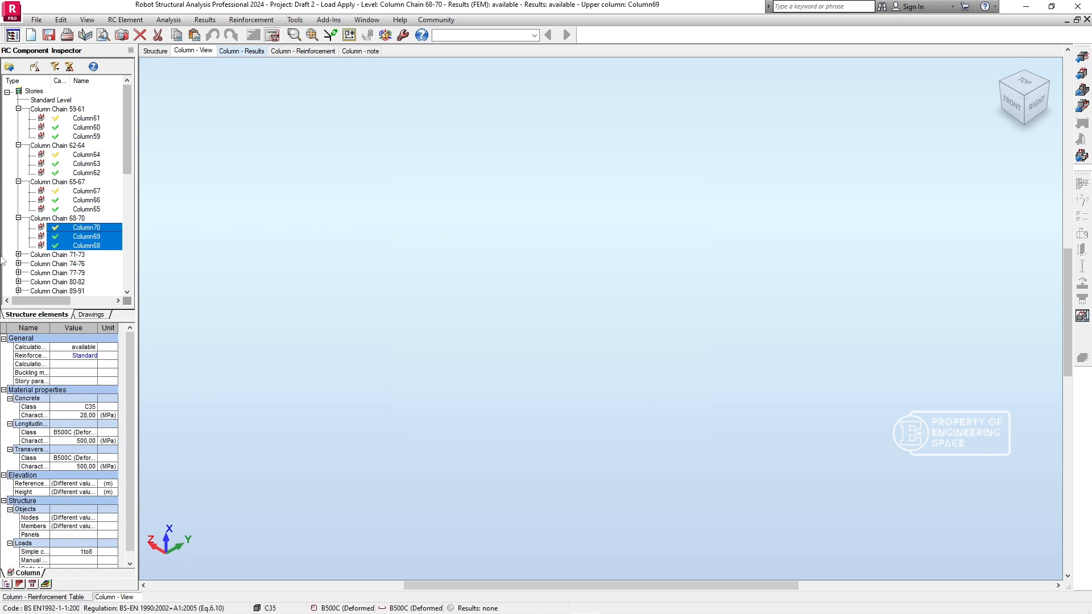
# - Calculate the provided reinforcement for Column71, Column72 and Column73 in Column Chain 71-73 and dismiss the calculation report
pyautogui.click(18, 255)
pyautogui.click(84, 267)
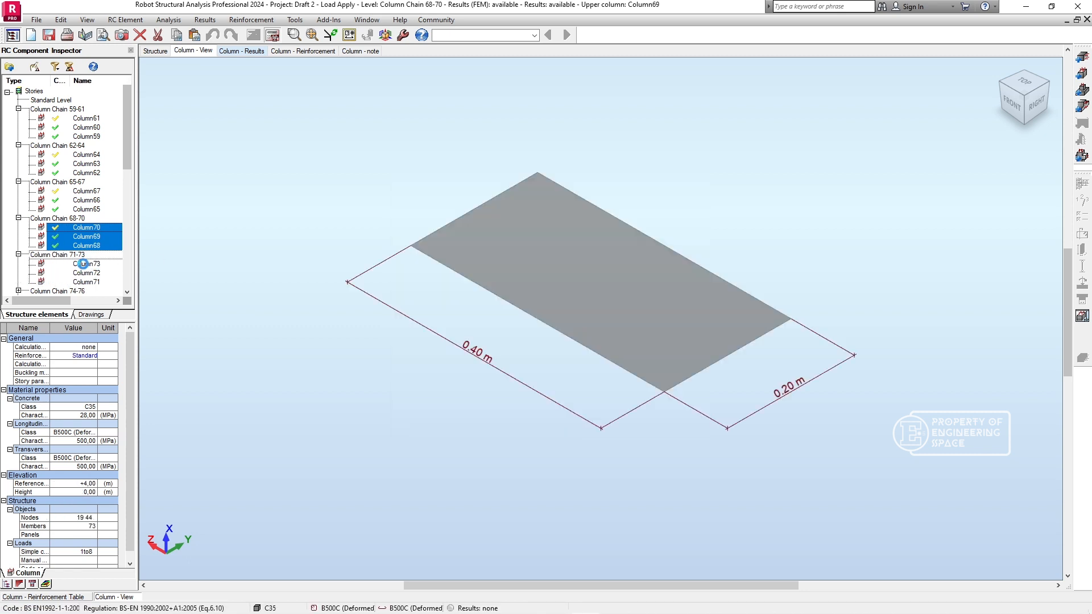
pyautogui.click(273, 36)
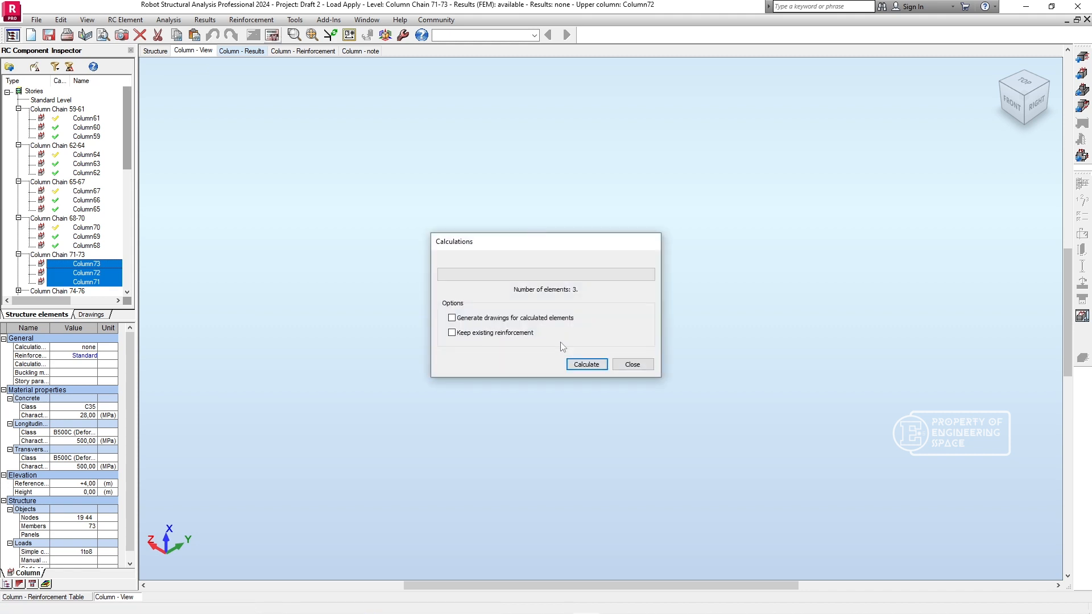
pyautogui.click(586, 363)
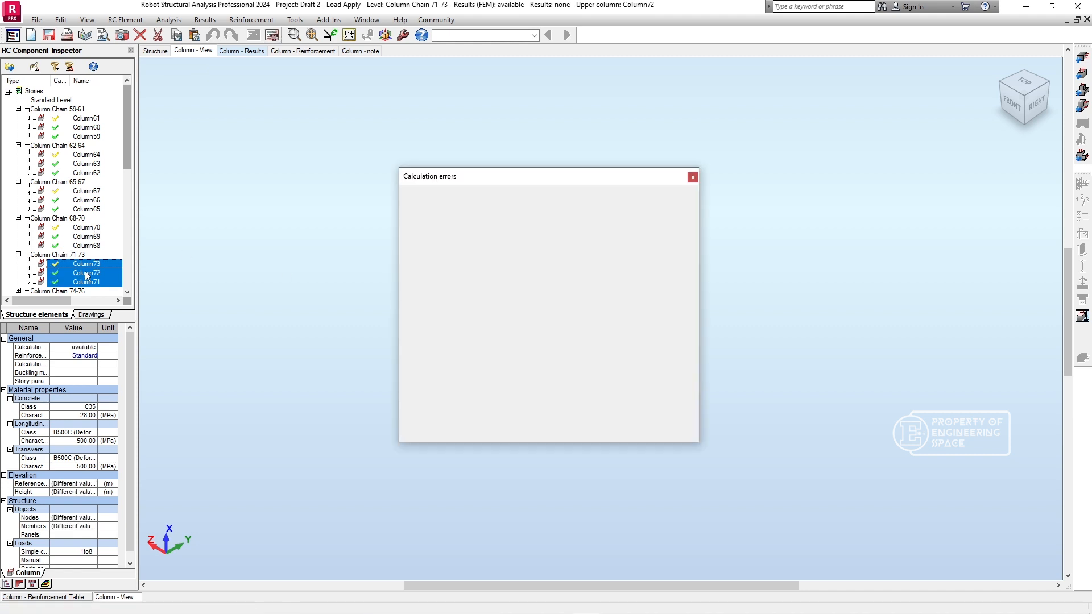
pyautogui.click(588, 432)
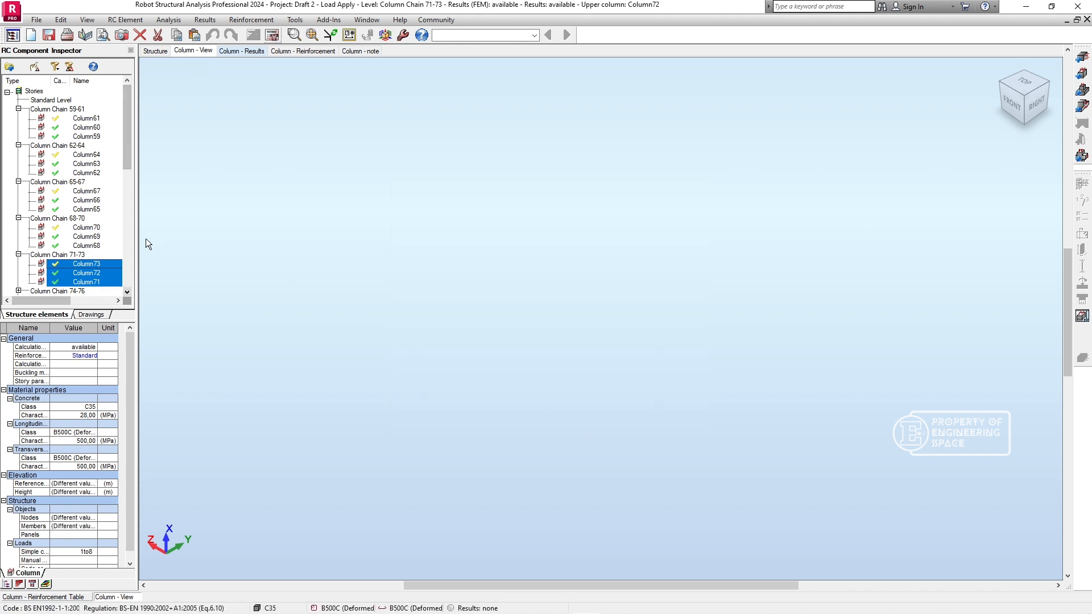
# - Calculate the provided reinforcement for all three columns of Column Chain 74-76, without drawings or existing reinforcement, and close the report
pyautogui.click(126, 293)
pyautogui.click(126, 293)
pyautogui.click(125, 293)
pyautogui.click(126, 293)
pyautogui.click(126, 293)
pyautogui.click(126, 293)
pyautogui.click(125, 292)
pyautogui.click(126, 292)
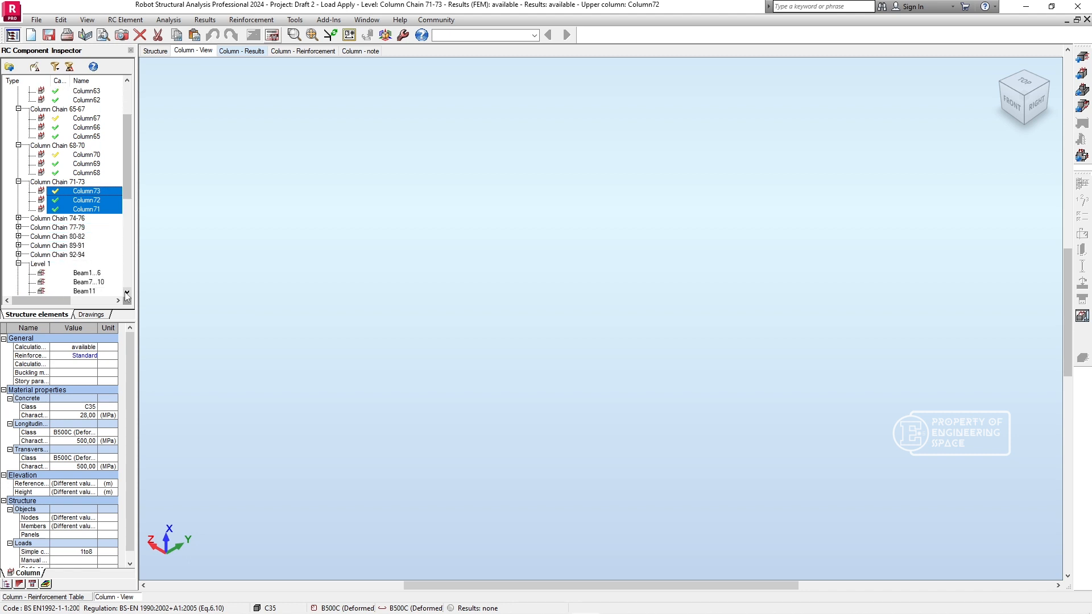
pyautogui.click(18, 218)
pyautogui.doubleClick(82, 227)
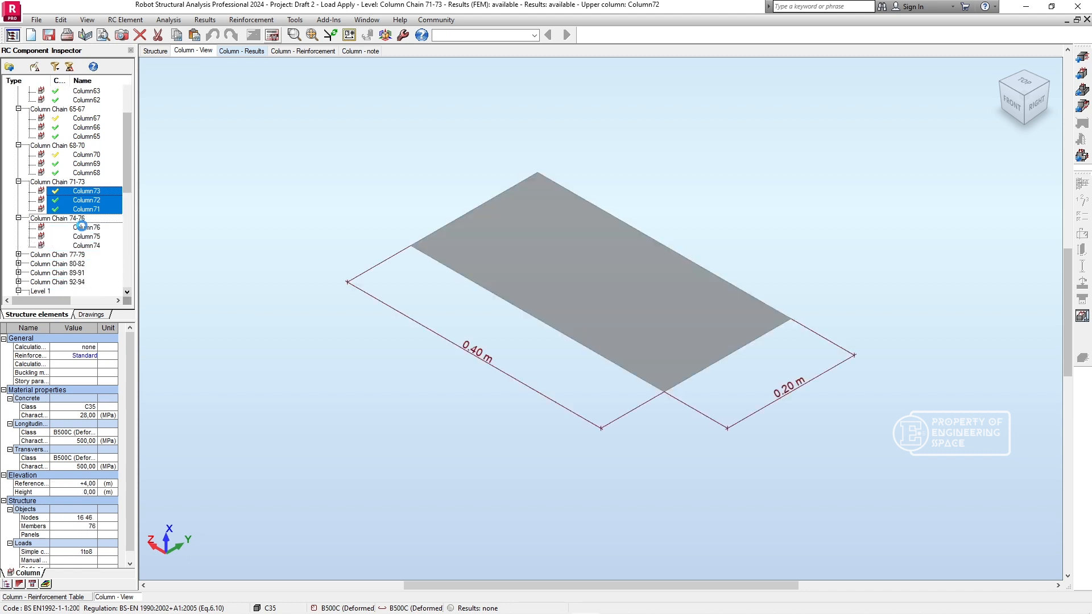
pyautogui.click(273, 36)
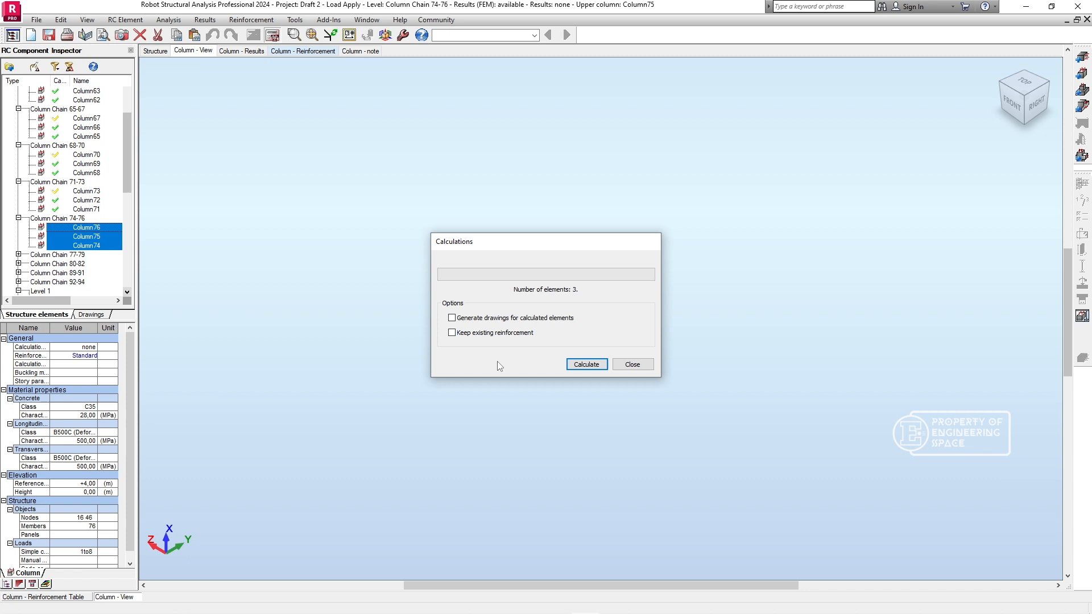
pyautogui.click(586, 365)
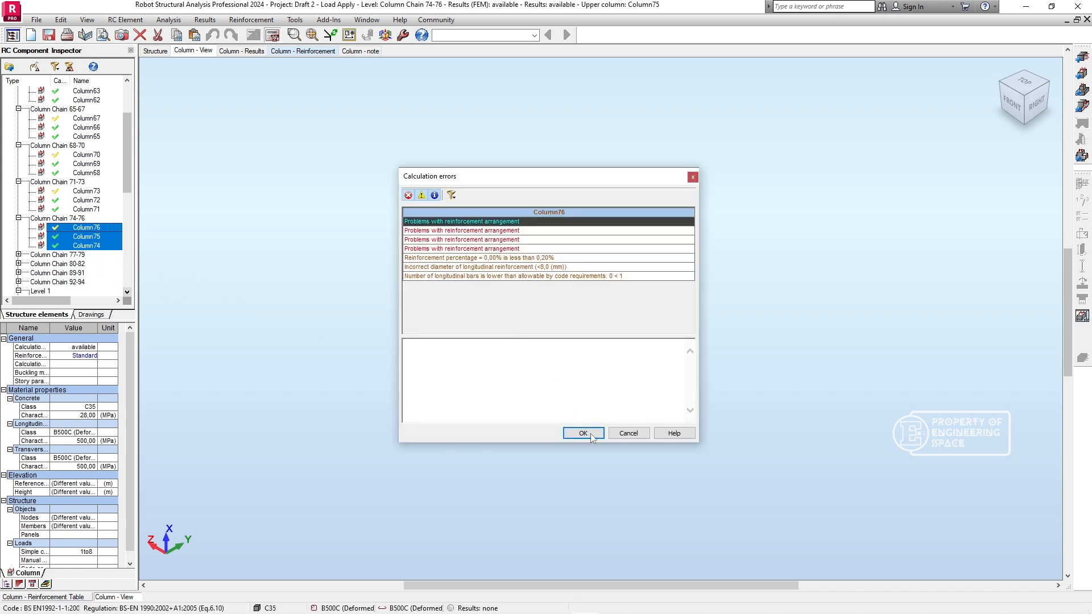
pyautogui.click(580, 435)
# - Calculate the provided reinforcement for Column79 alone in Column Chain 77-79 and dismiss the calculation report
pyautogui.scroll(-7, 125, 292)
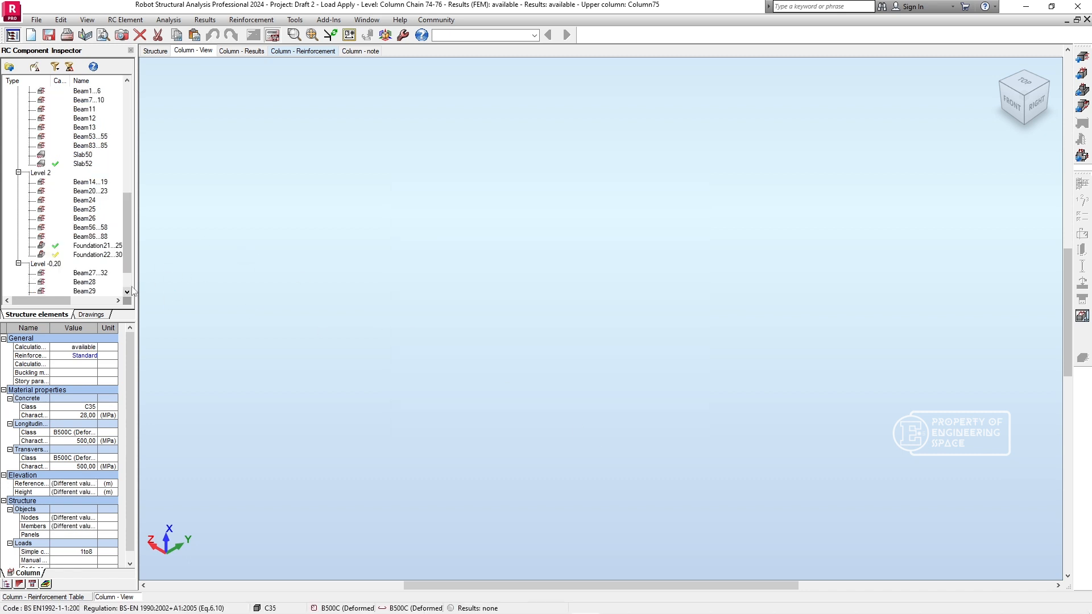
pyautogui.scroll(5, 129, 251)
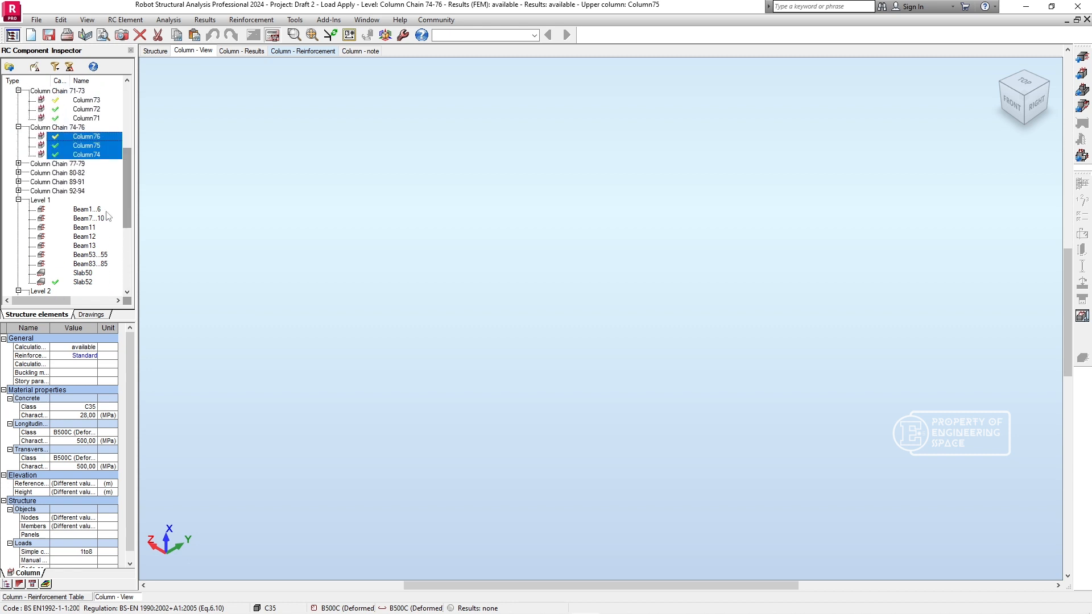
pyautogui.click(19, 164)
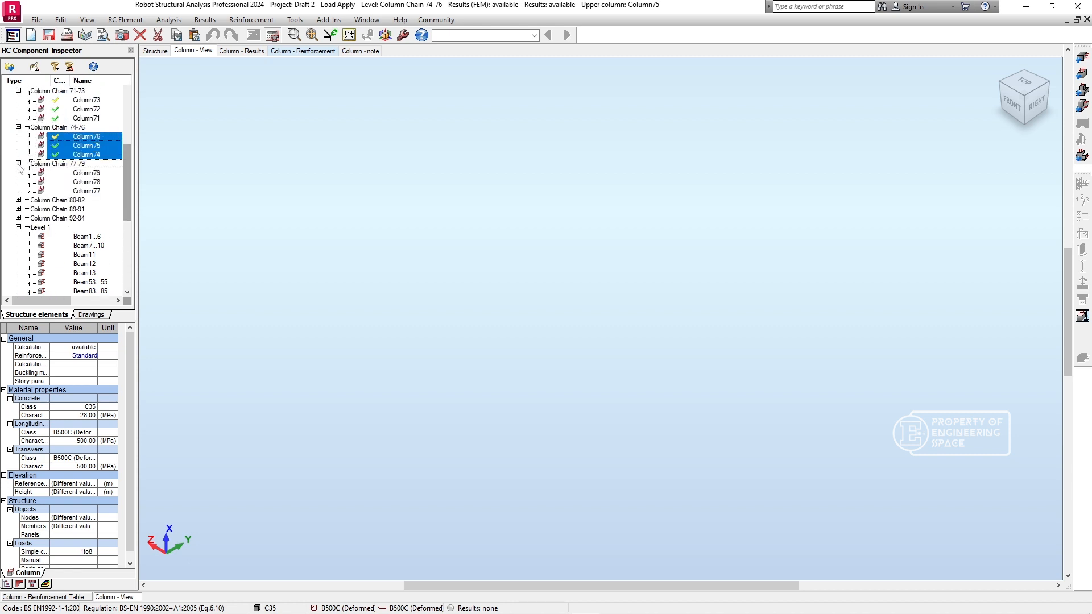
pyautogui.click(80, 172)
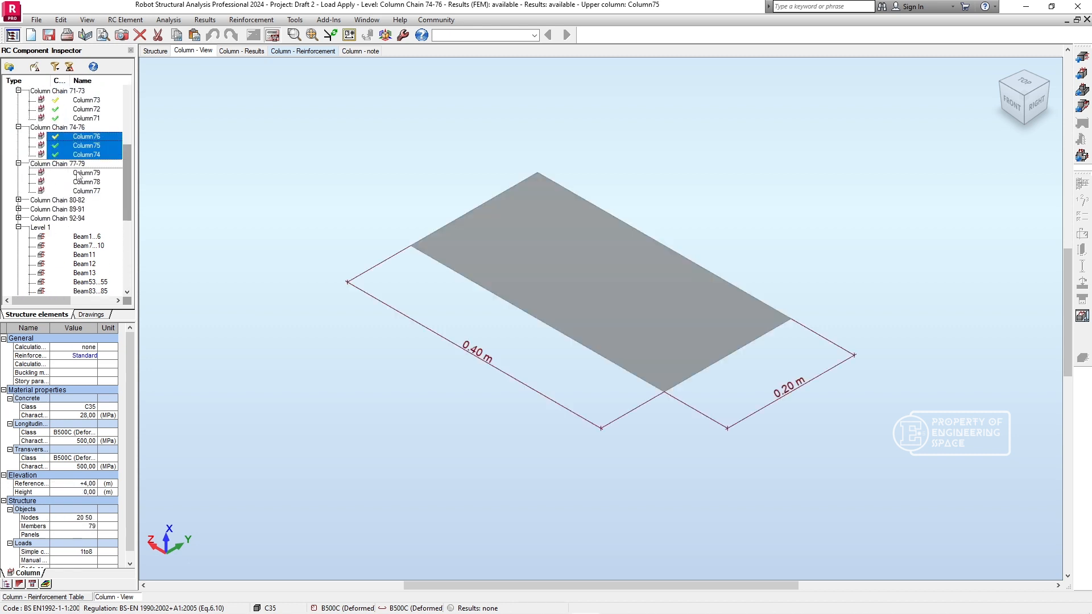
pyautogui.click(272, 35)
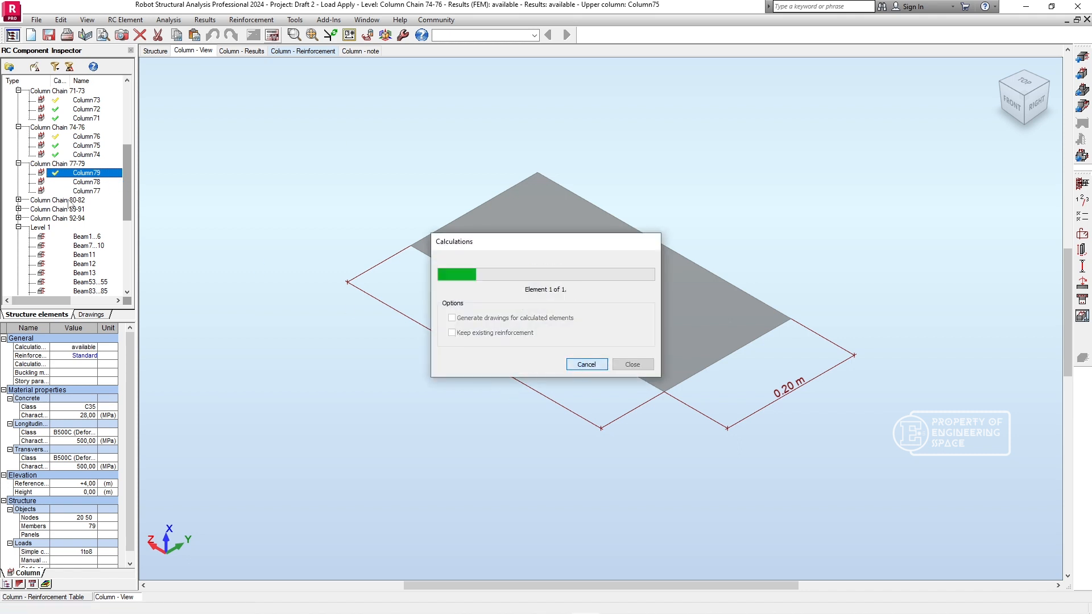
pyautogui.click(581, 433)
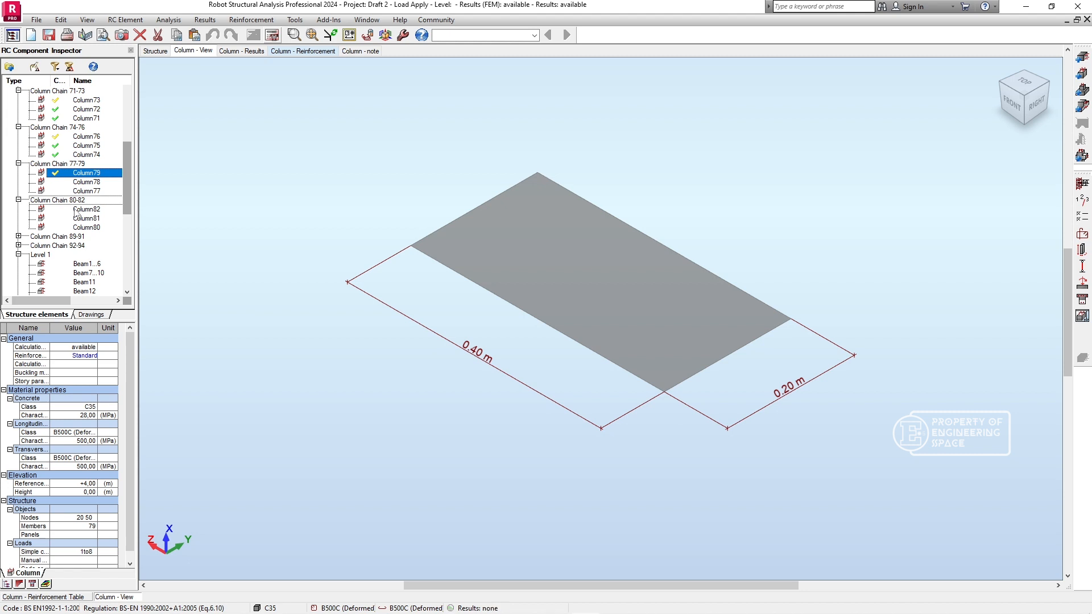
# - Calculate the provided reinforcement for Column80, Column81 and Column82 in Column Chain 80-82 and dismiss the report
pyautogui.click(76, 212)
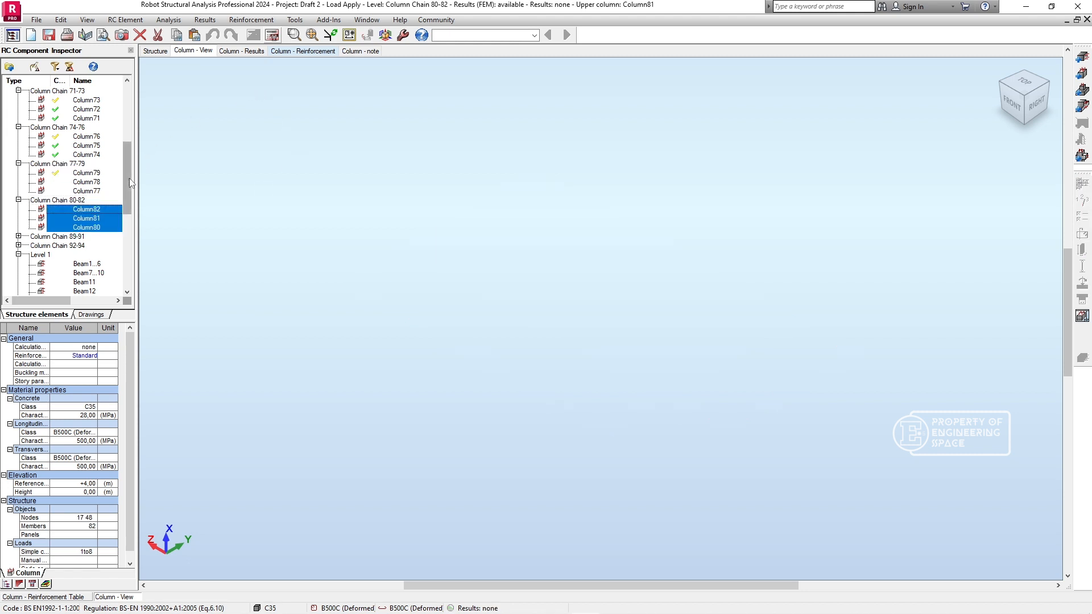
pyautogui.click(272, 35)
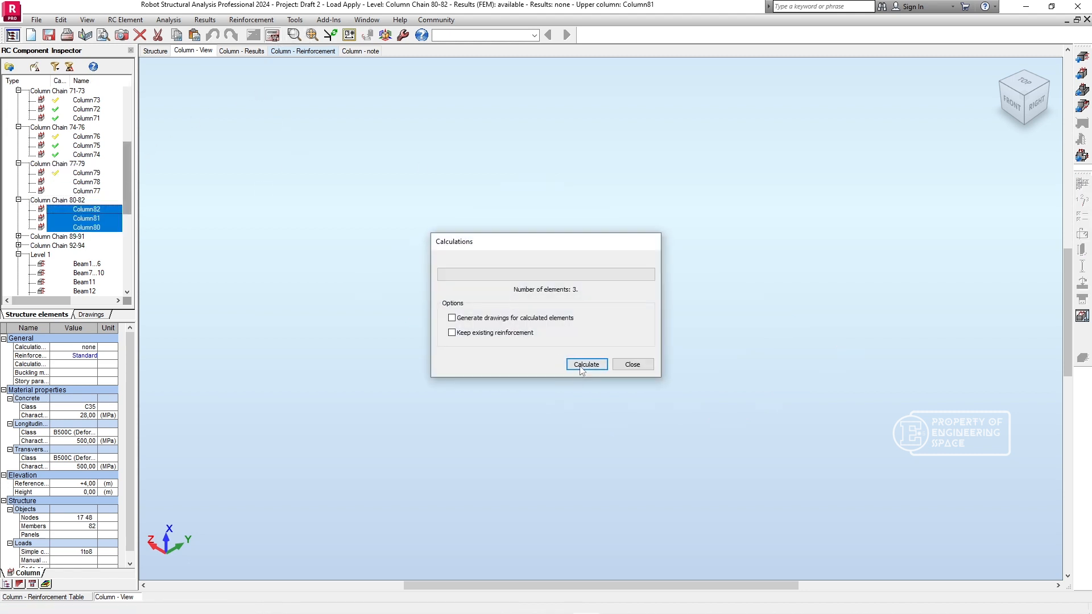
pyautogui.click(585, 364)
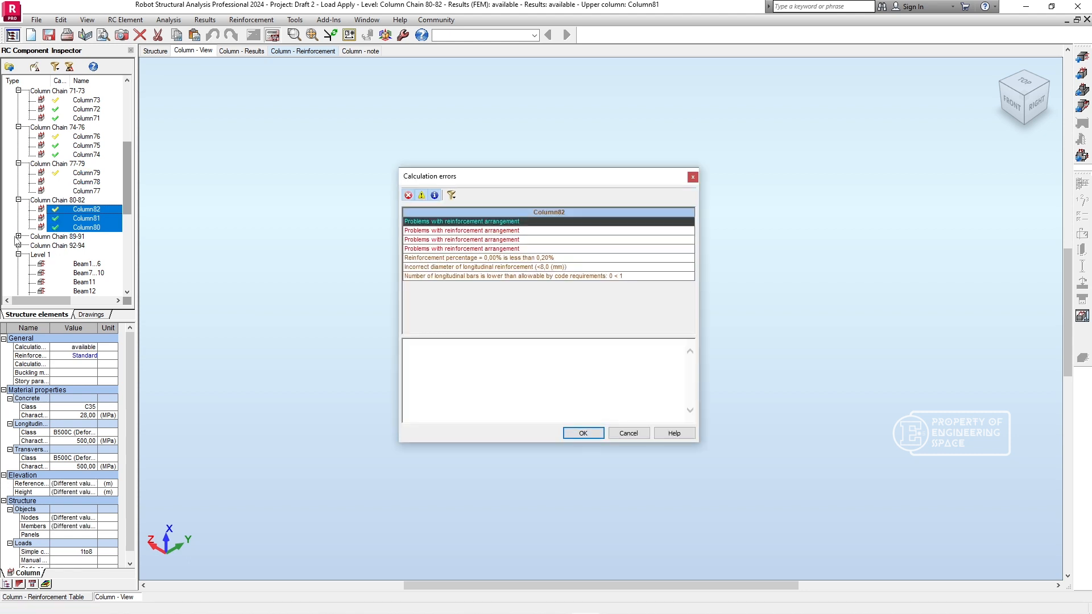
pyautogui.click(583, 433)
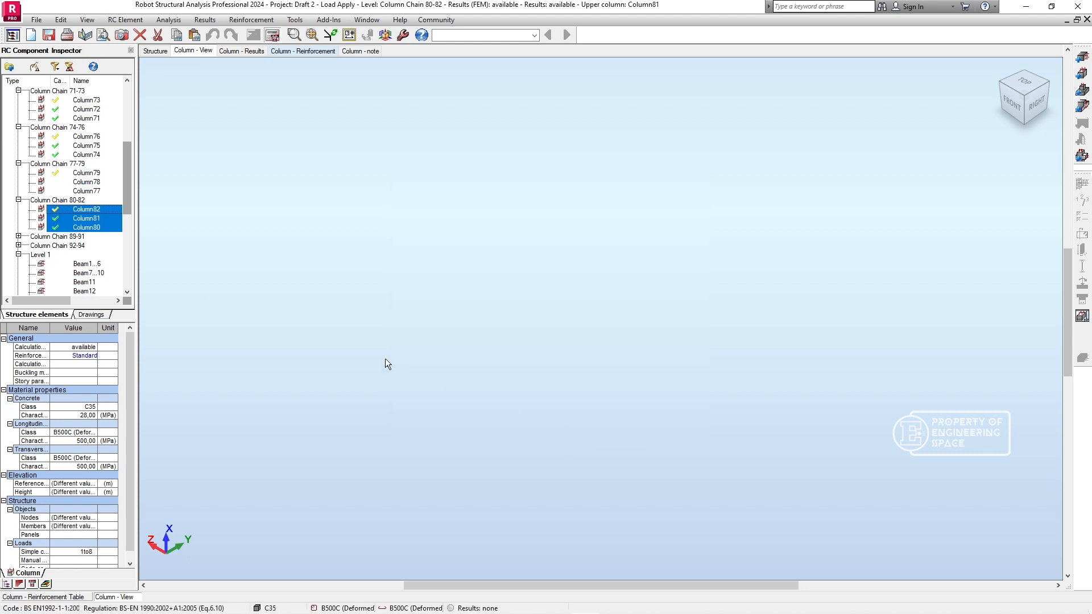
# - Calculate the provided reinforcement for the three columns of Column Chain 89-91 and close the calculation report
pyautogui.click(19, 236)
pyautogui.doubleClick(91, 254)
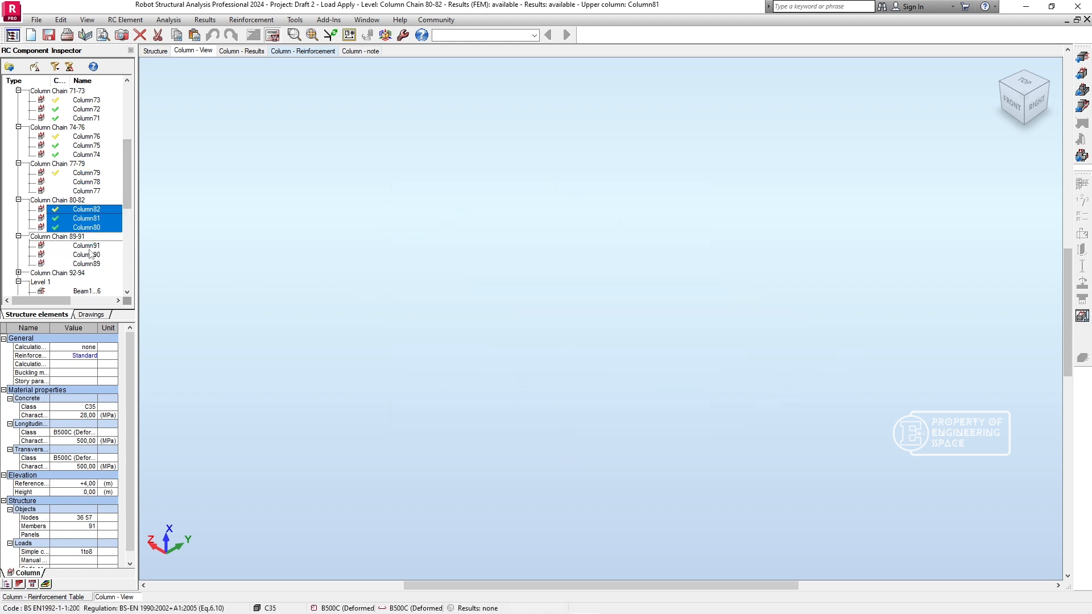
pyautogui.click(273, 36)
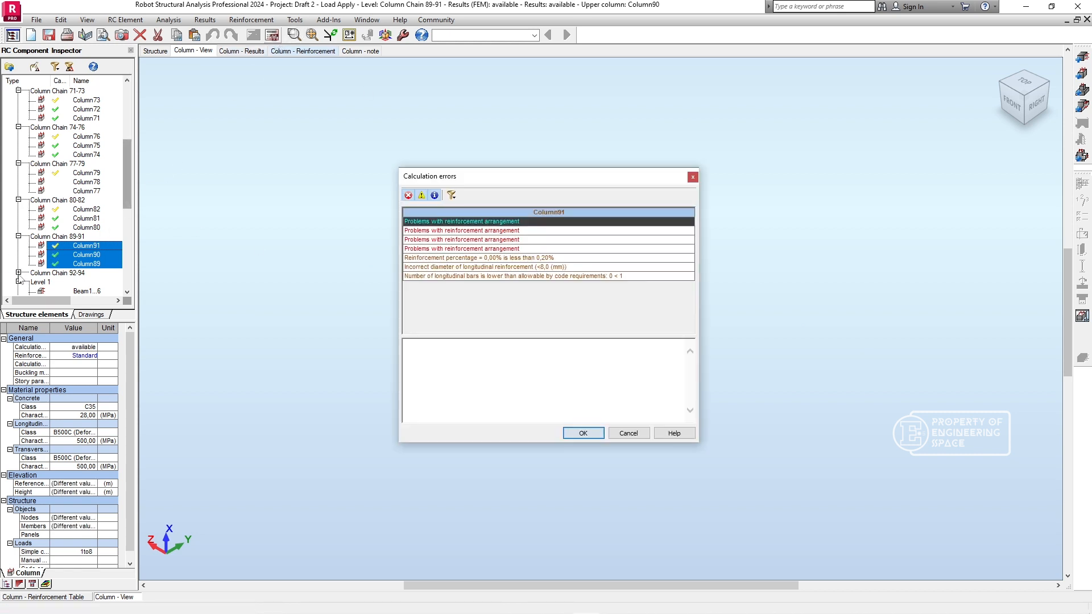
pyautogui.click(581, 434)
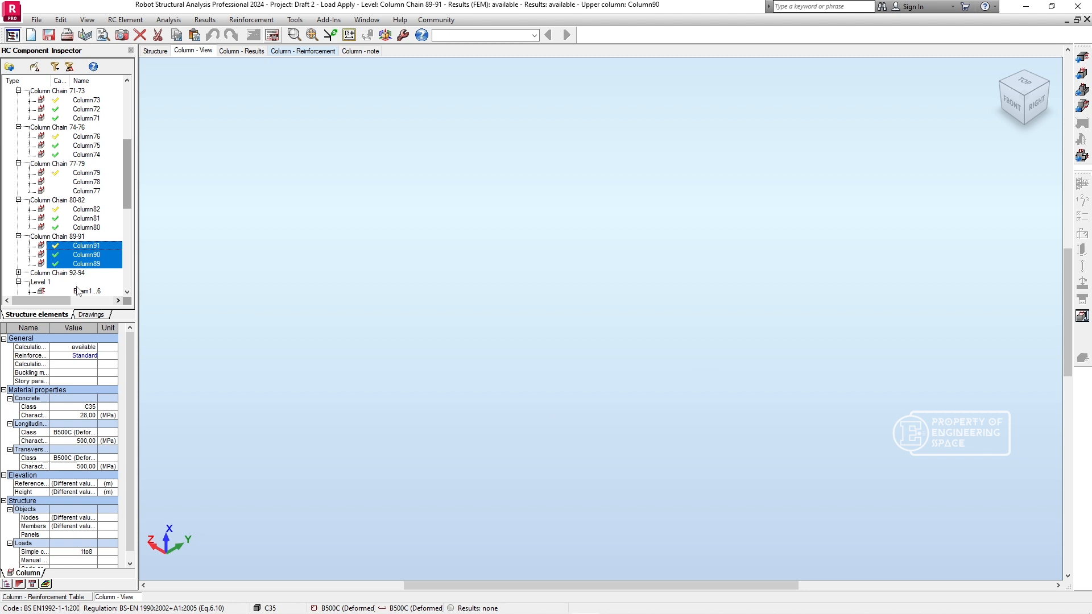
# - Calculate the provided reinforcement for Column92, Column93 and Column94 in Column Chain 92-94 and dismiss the calculation report
pyautogui.click(18, 273)
pyautogui.click(91, 283)
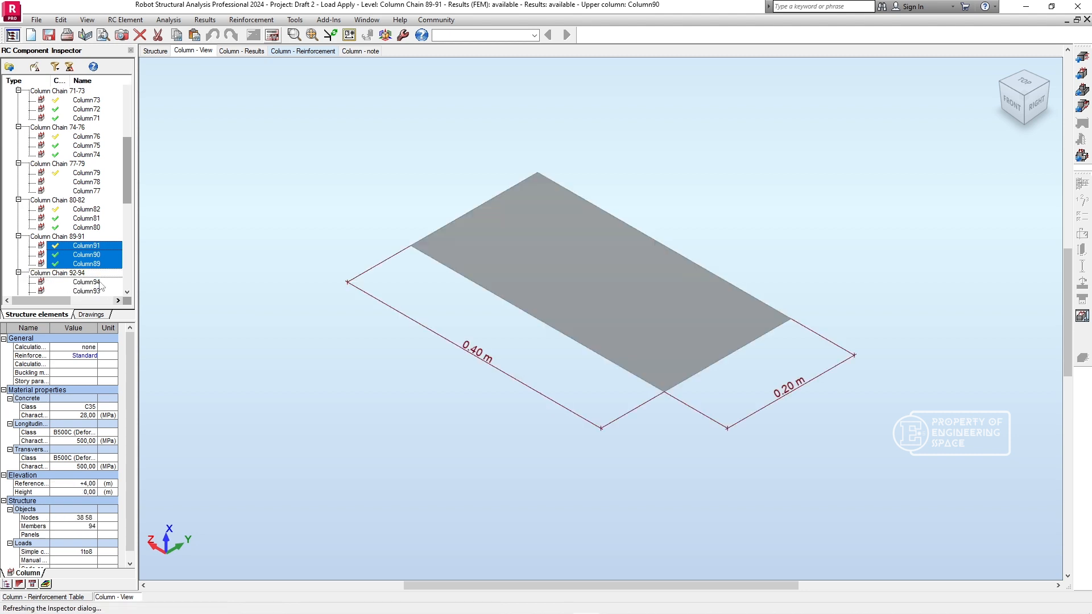
pyautogui.click(279, 36)
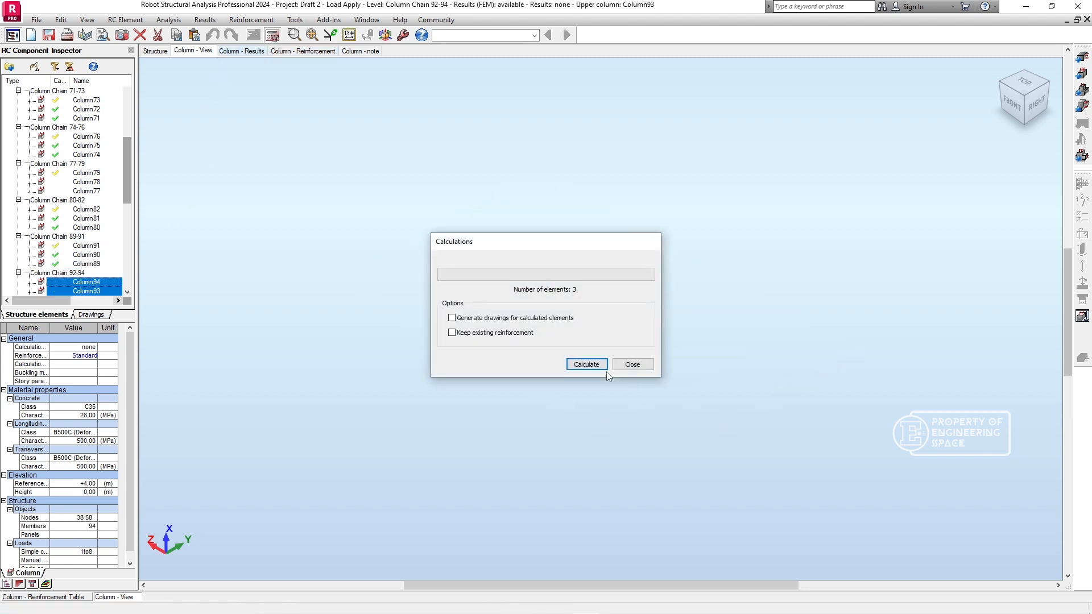
pyautogui.click(128, 293)
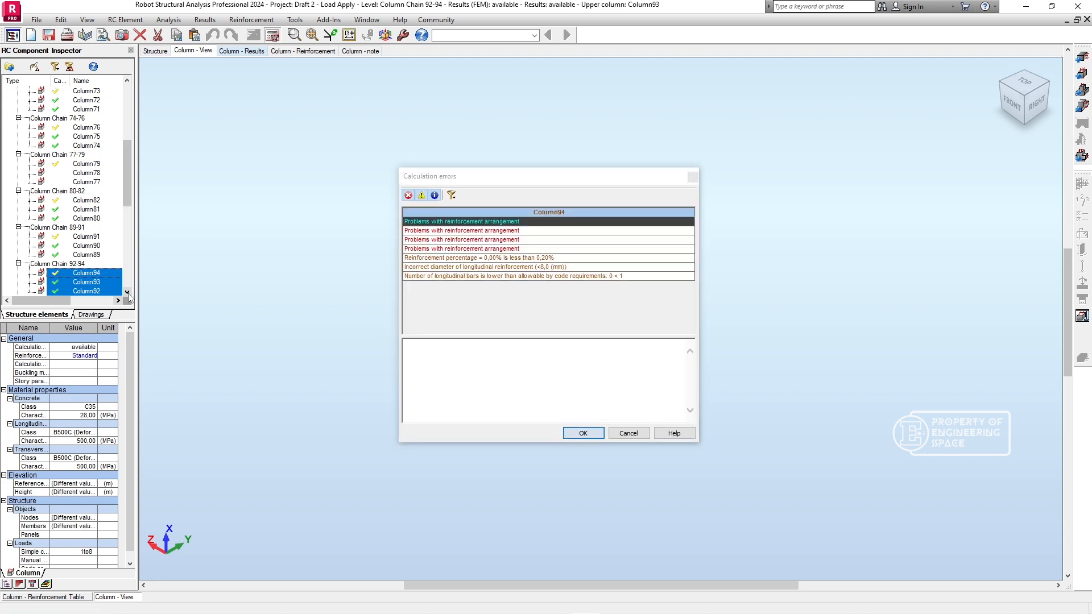
pyautogui.click(128, 293)
pyautogui.click(128, 292)
pyautogui.click(127, 294)
pyautogui.click(127, 293)
pyautogui.click(128, 293)
pyautogui.click(128, 293)
pyautogui.click(128, 294)
pyautogui.click(128, 294)
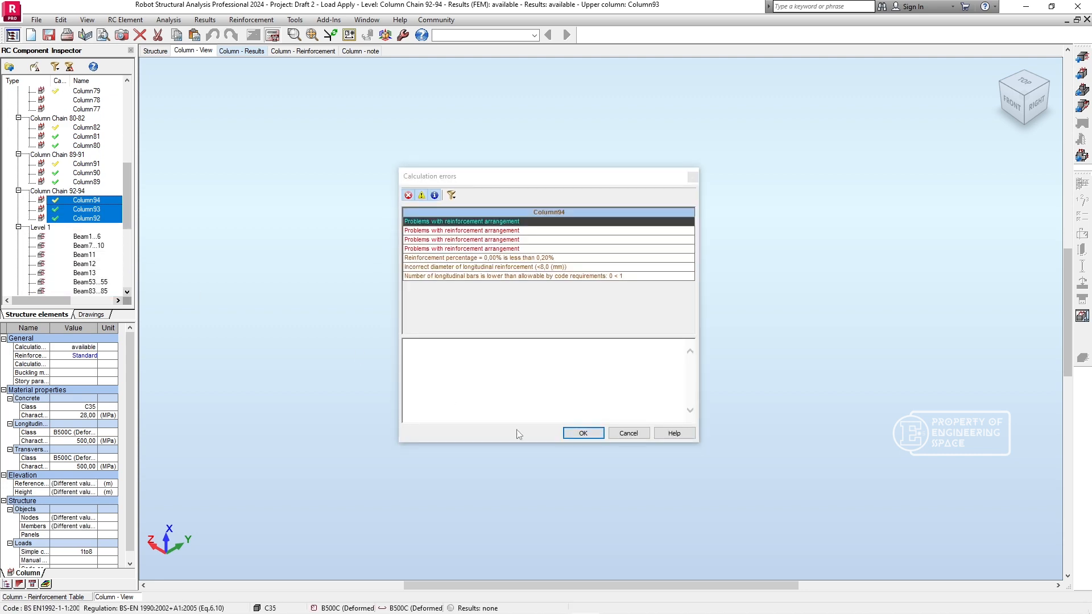
pyautogui.click(586, 432)
# - Select Beam1...6 on Level 1 in the list of RC structure elements
pyautogui.click(80, 238)
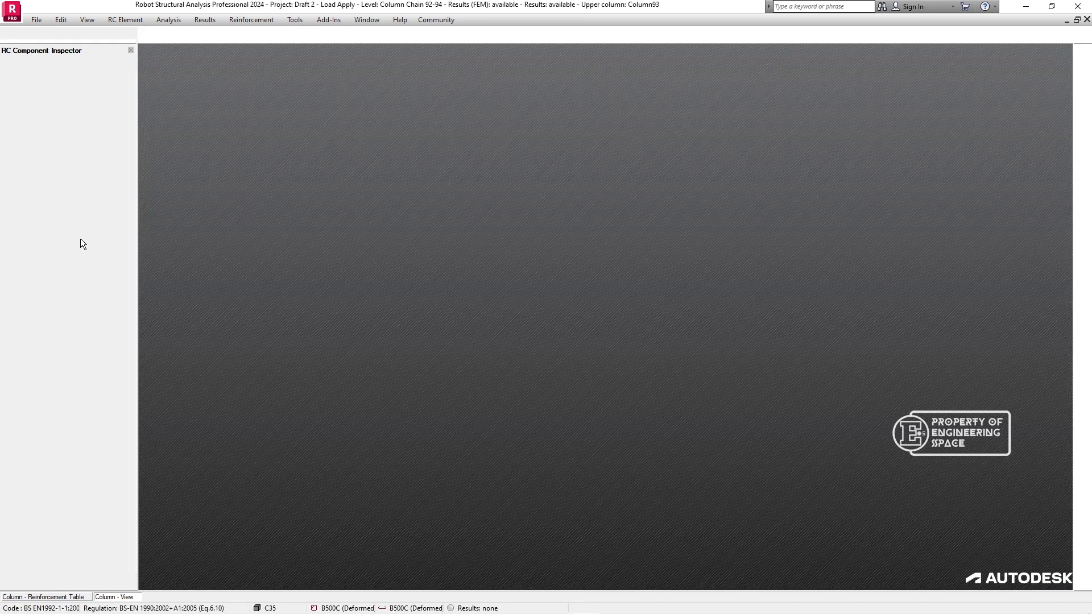
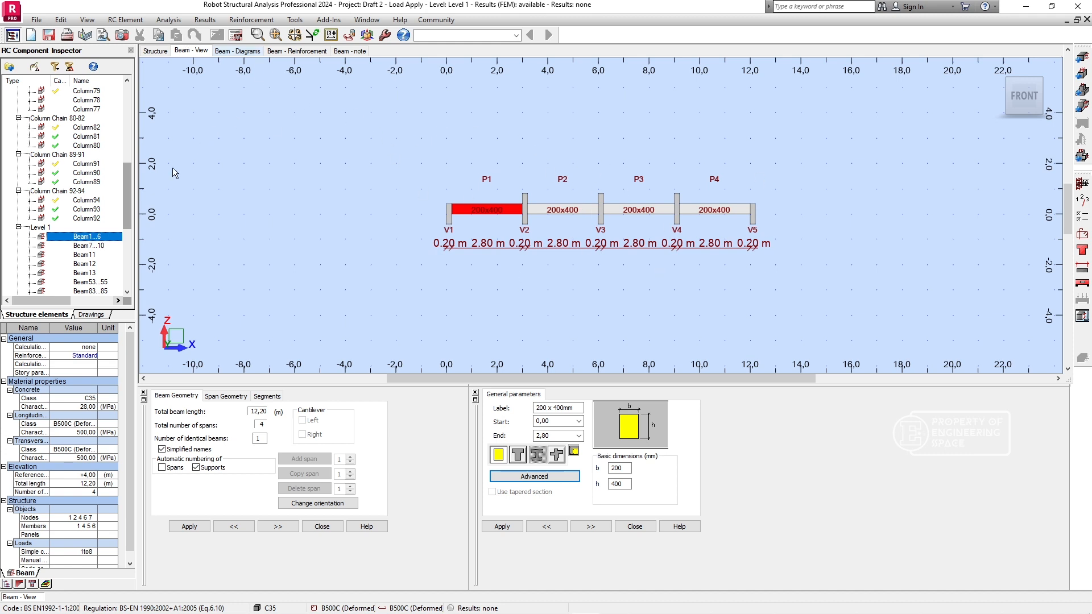
# - Calculate the provided reinforcement for Beam1...6 on Level 1 and inspect its reinforcement layout before returning to the beam view
pyautogui.click(235, 35)
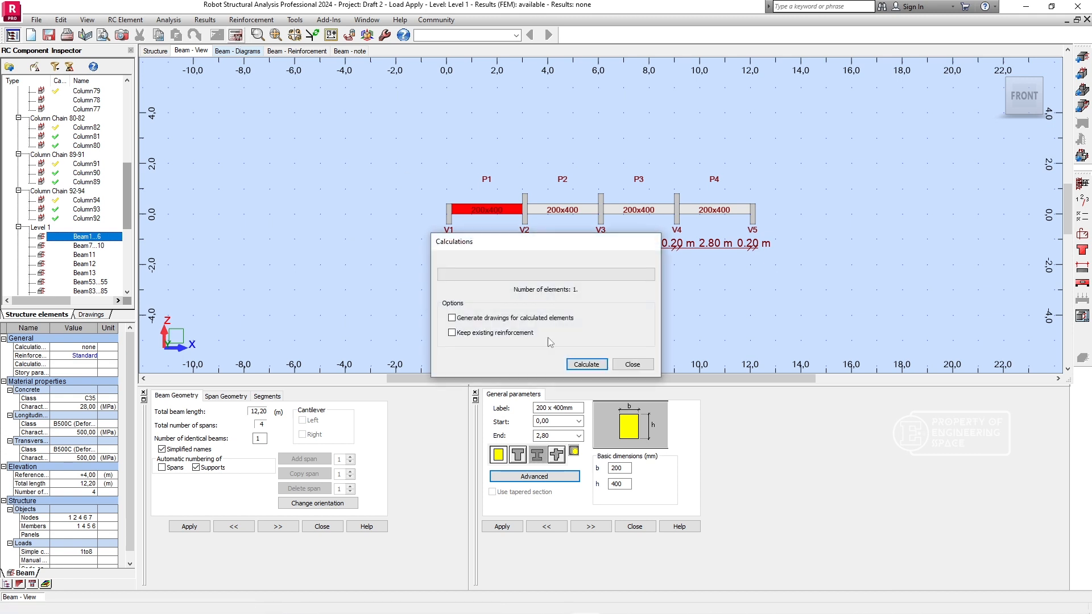
pyautogui.click(584, 363)
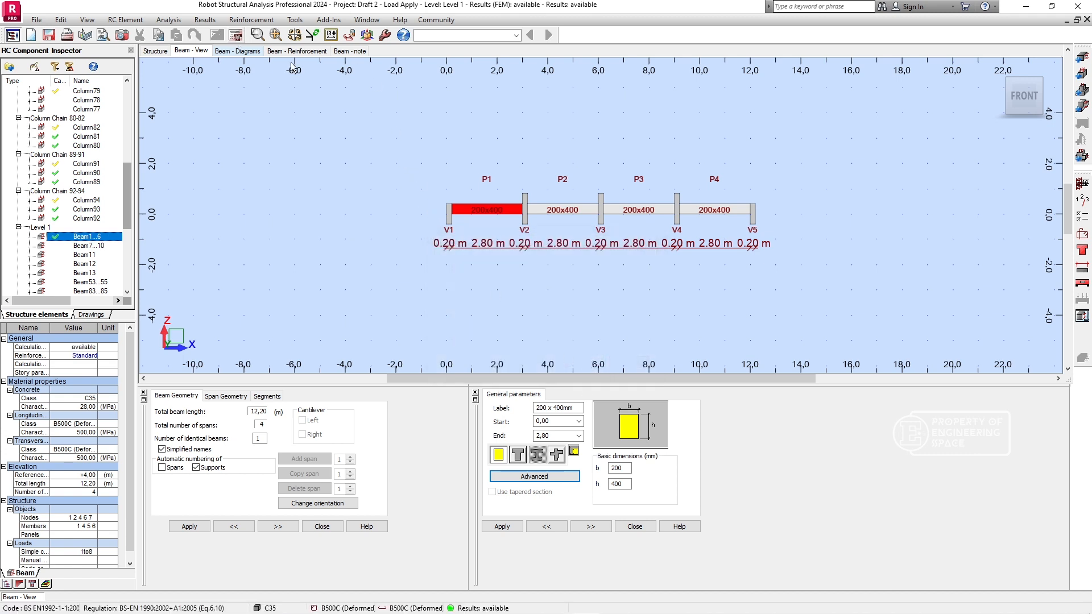
pyautogui.click(237, 50)
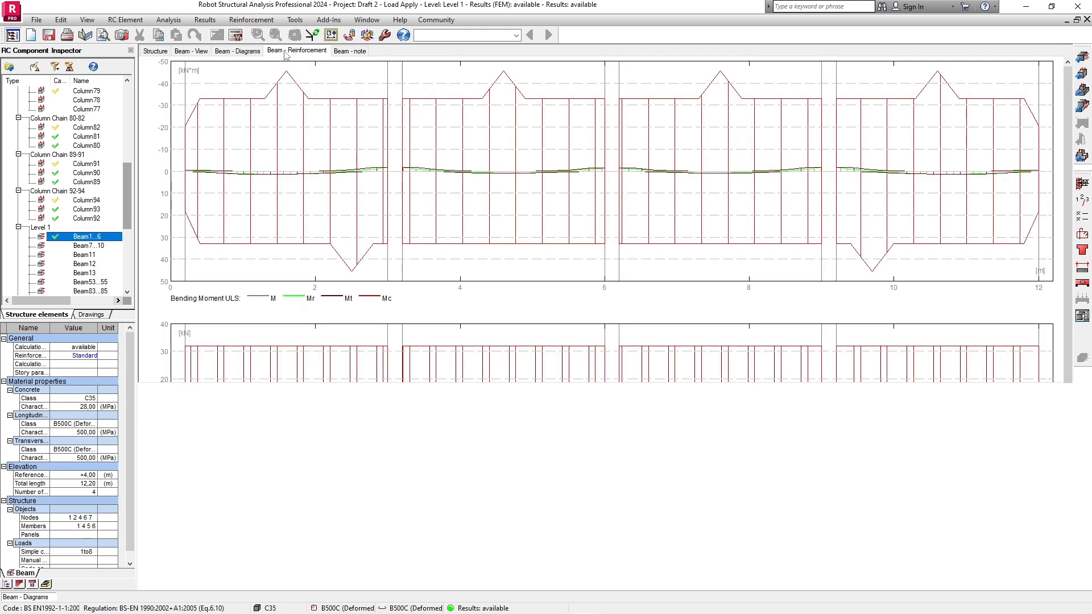
pyautogui.click(286, 51)
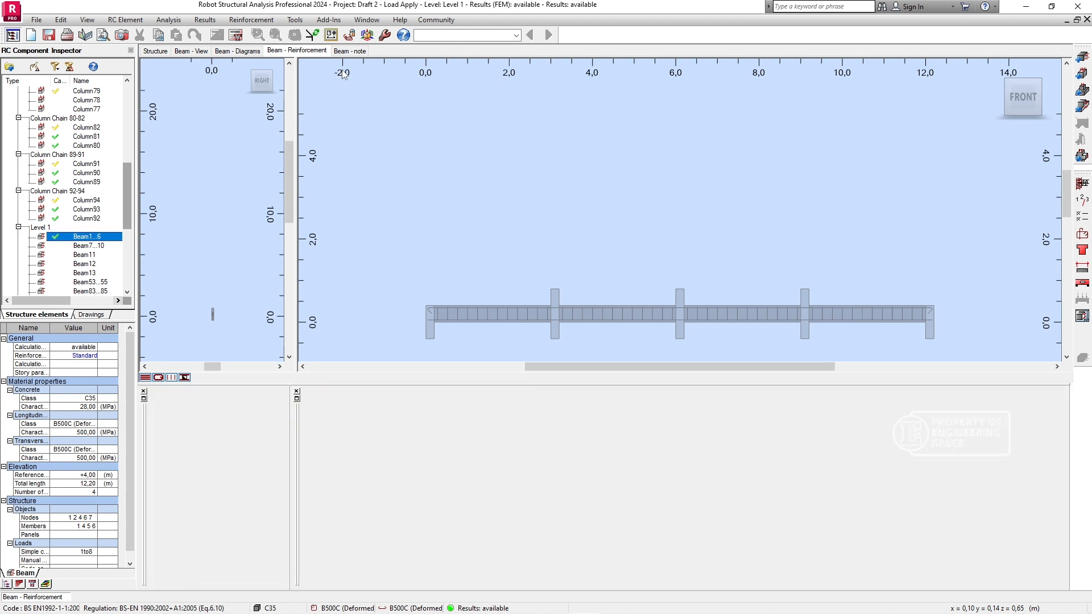
pyautogui.click(194, 52)
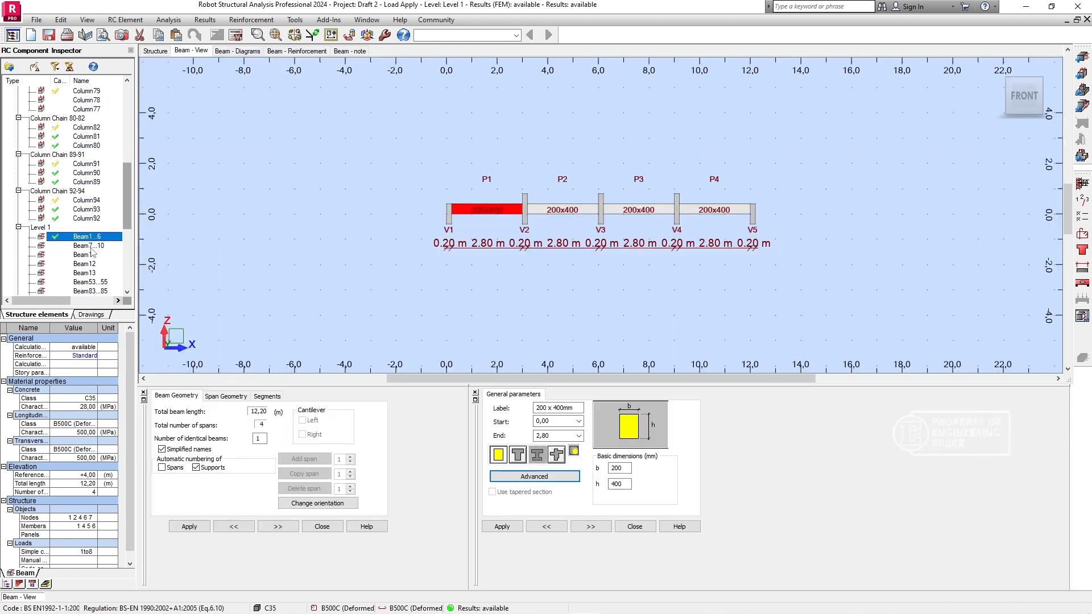
# - Calculate the provided reinforcement for Beam7...10 and Beam11 on Level 1
pyautogui.click(91, 247)
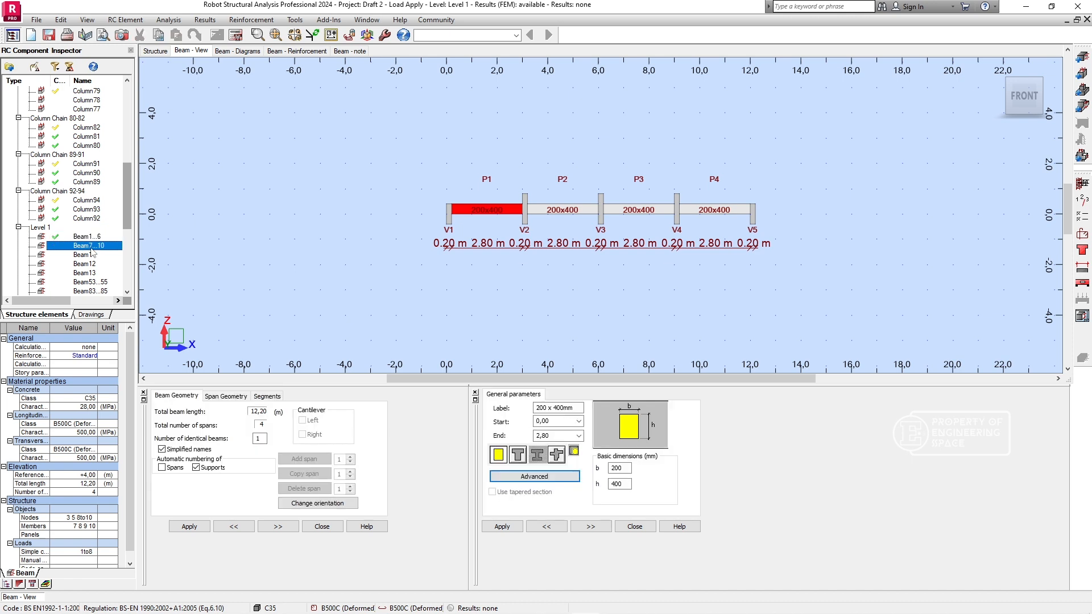
pyautogui.click(236, 36)
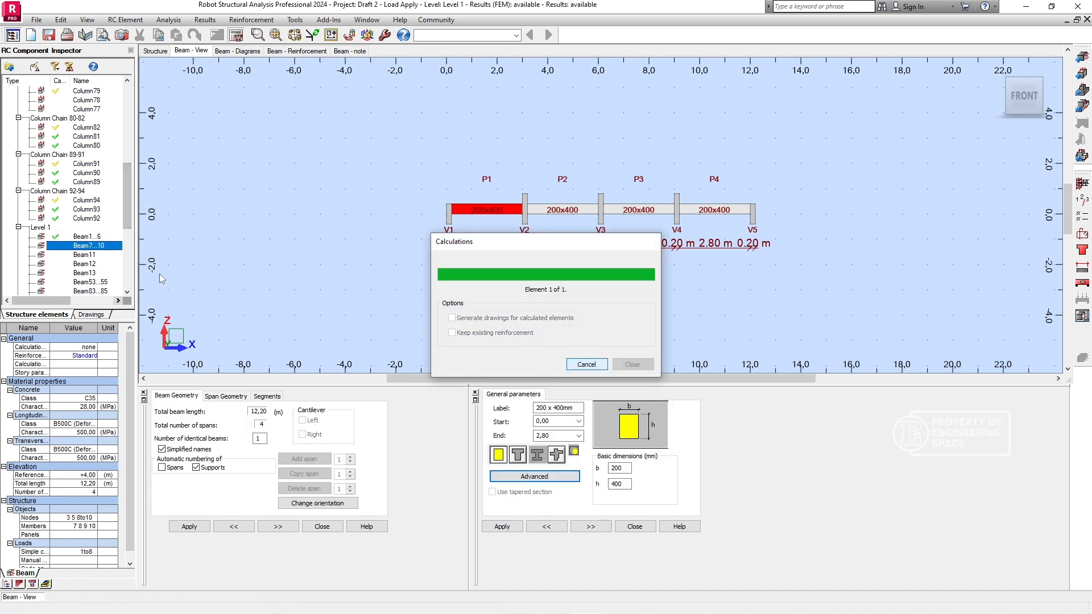
pyautogui.click(84, 255)
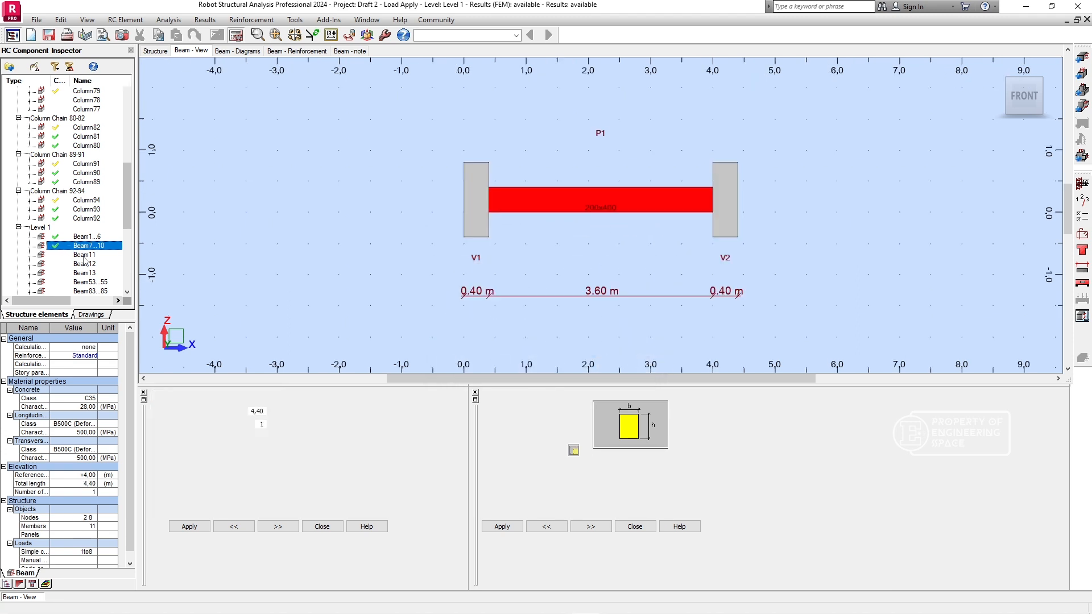
pyautogui.click(241, 36)
pyautogui.click(579, 364)
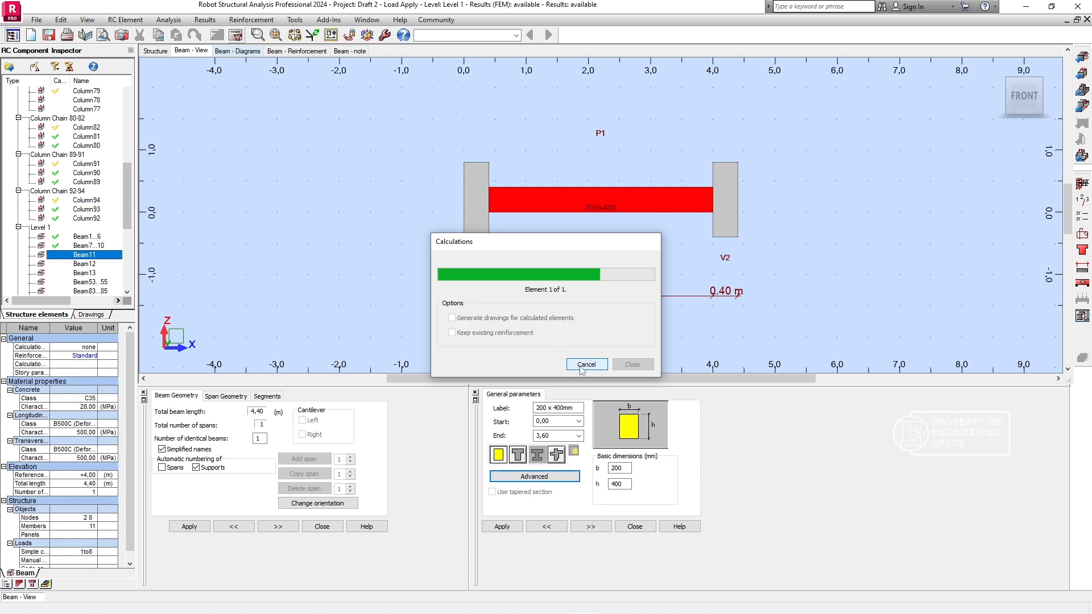
# - Calculate the provided reinforcement for Beam12 and Beam13 on Level 1
pyautogui.click(85, 264)
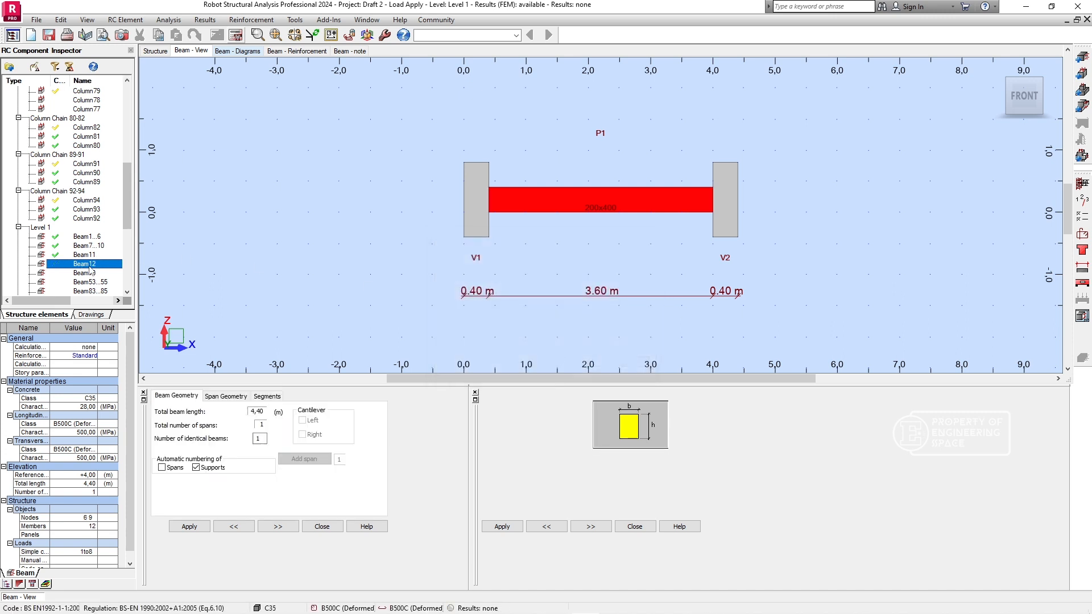
pyautogui.click(241, 36)
pyautogui.click(579, 365)
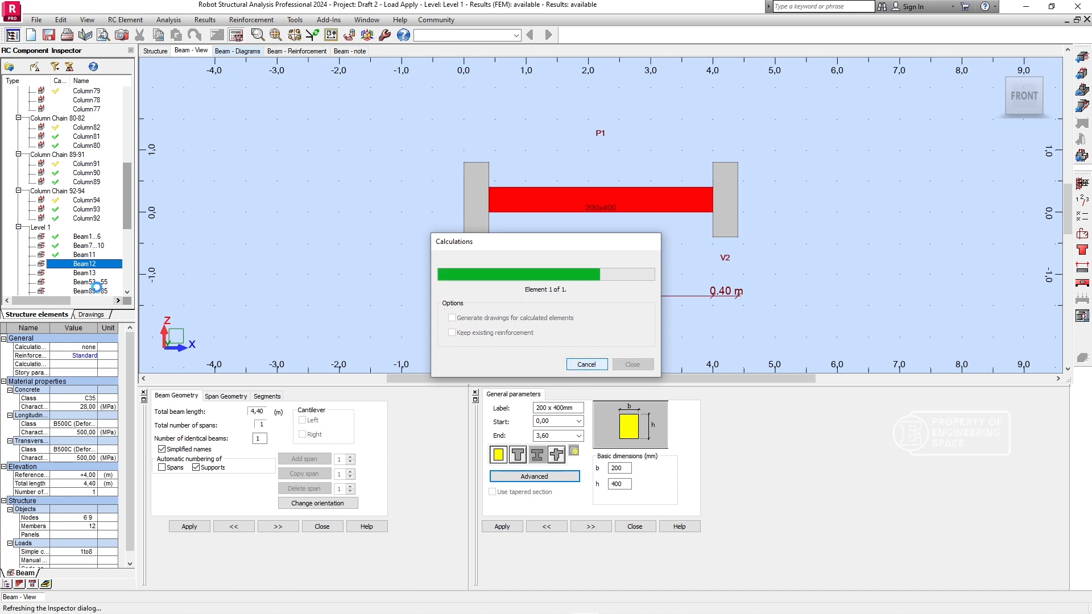
pyautogui.click(85, 273)
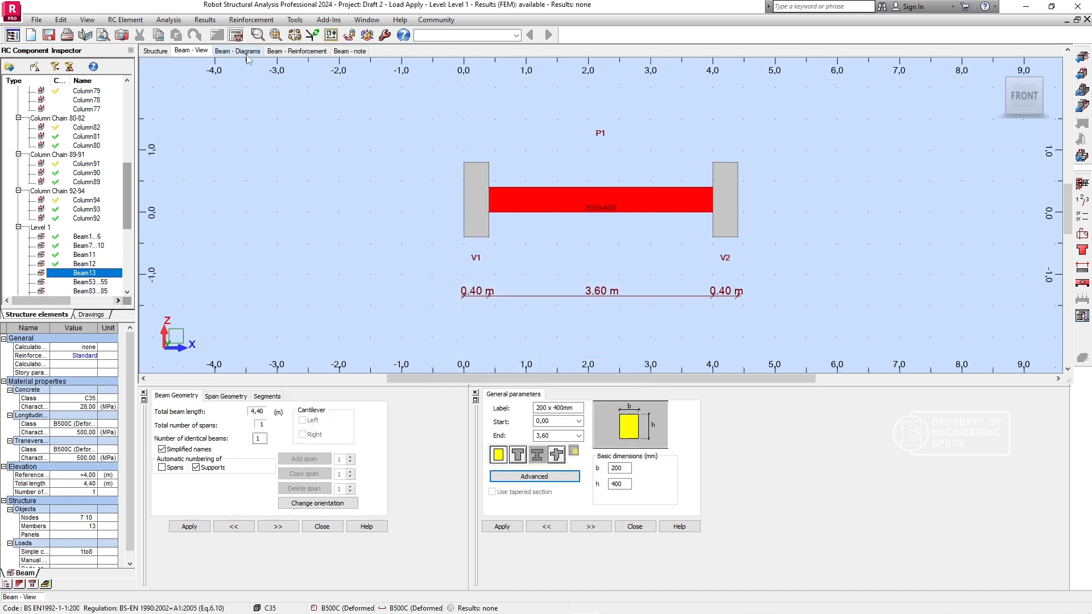
pyautogui.click(242, 35)
pyautogui.click(587, 364)
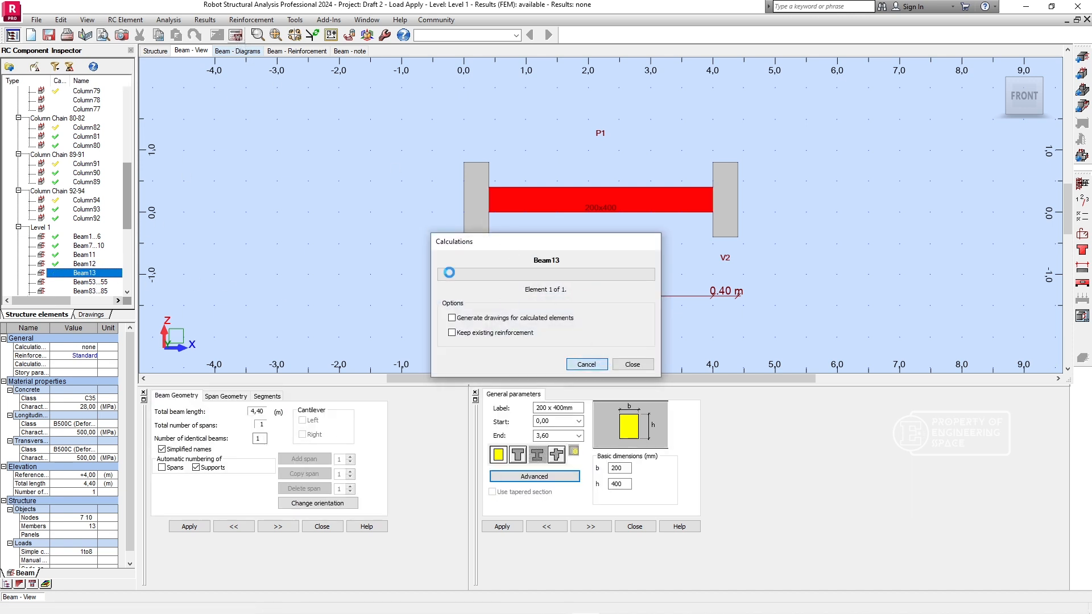
# - Calculate the provided reinforcement for Beam53...55 and Beam83...85 on Level 1
pyautogui.click(76, 284)
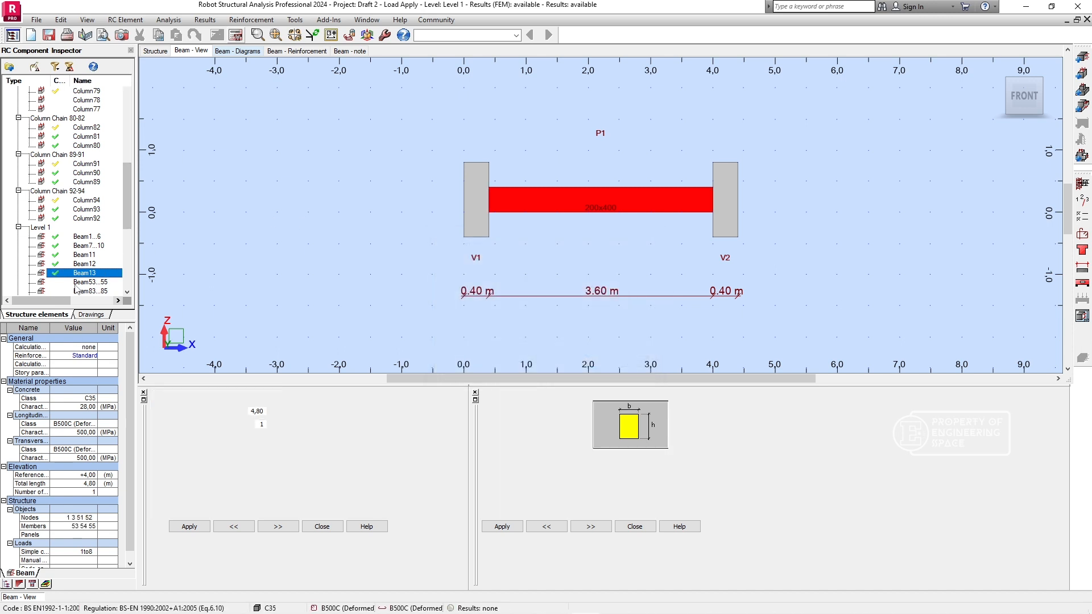
pyautogui.click(236, 35)
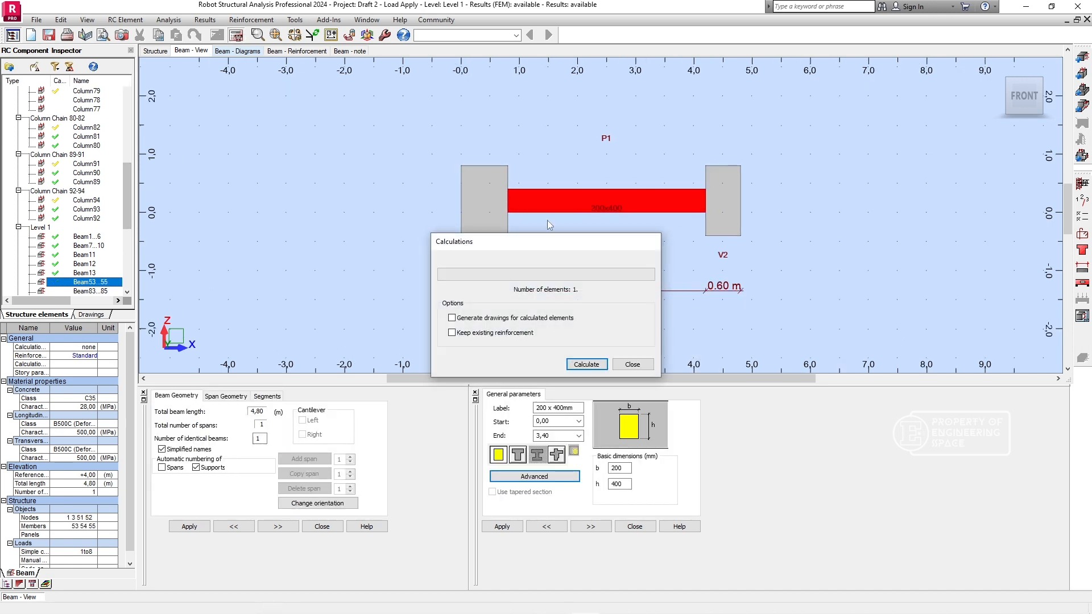
pyautogui.click(599, 367)
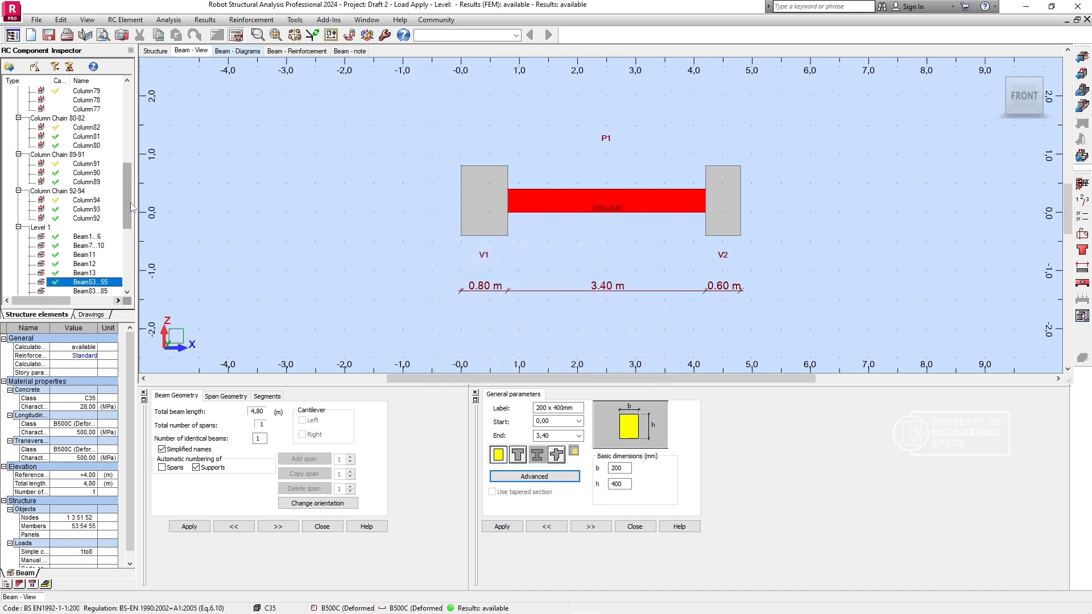
pyautogui.scroll(-5, 127, 196)
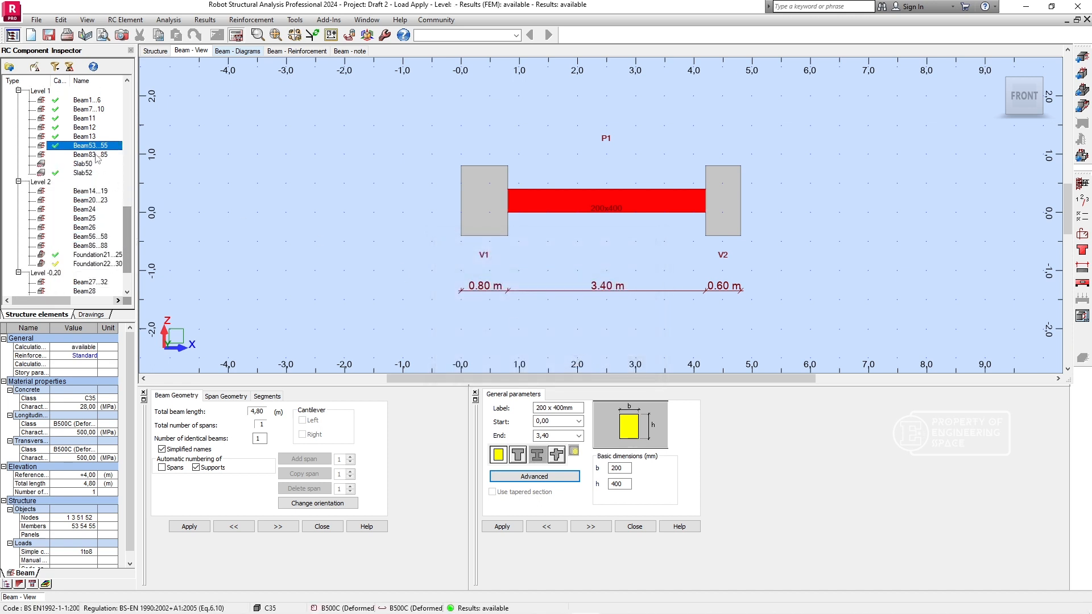
pyautogui.click(91, 154)
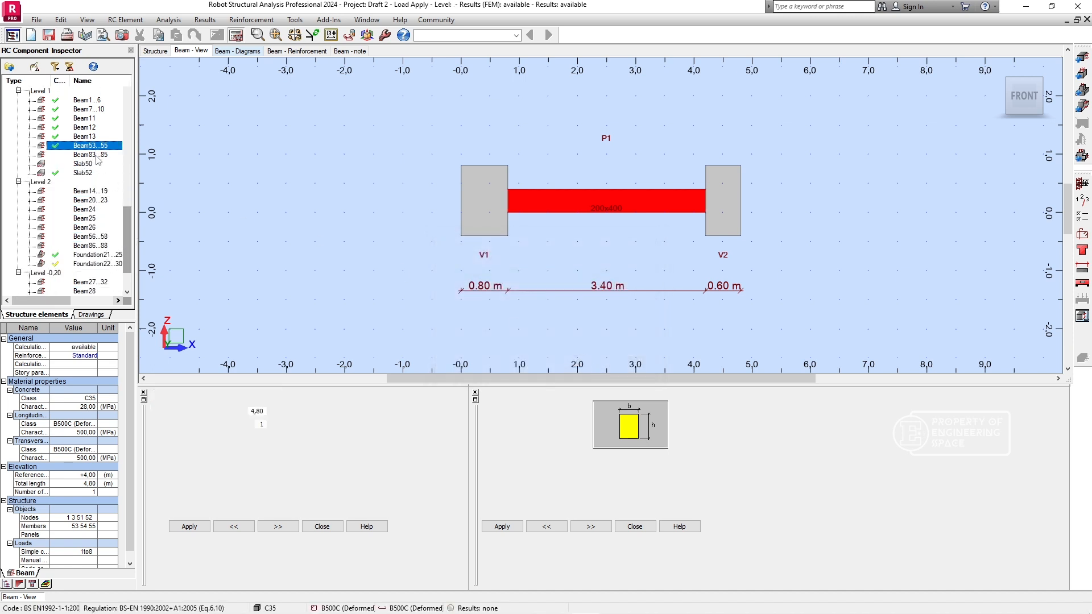
pyautogui.click(236, 35)
pyautogui.click(596, 365)
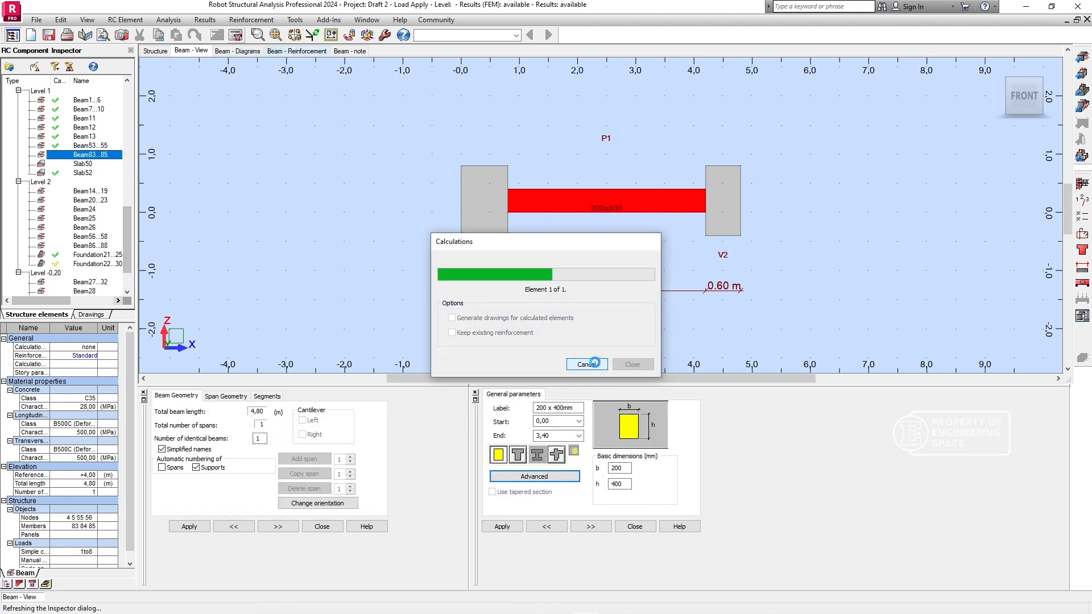
# - View the reinforcement maps of Slab50 on Level 1 and return to the Provided reinforcement layout with the slab selected
pyautogui.doubleClick(81, 163)
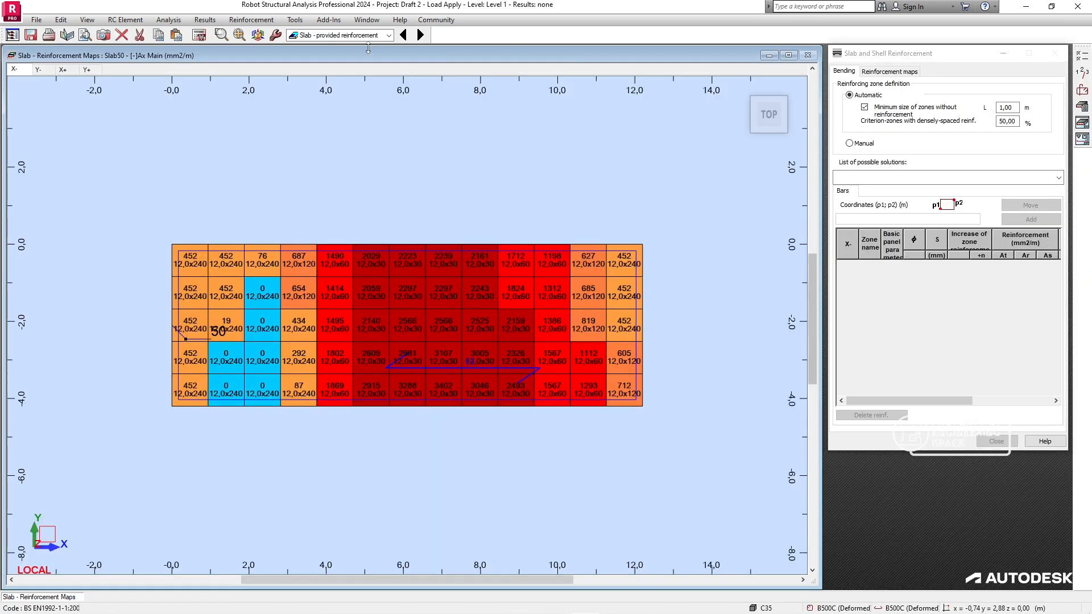
pyautogui.click(389, 35)
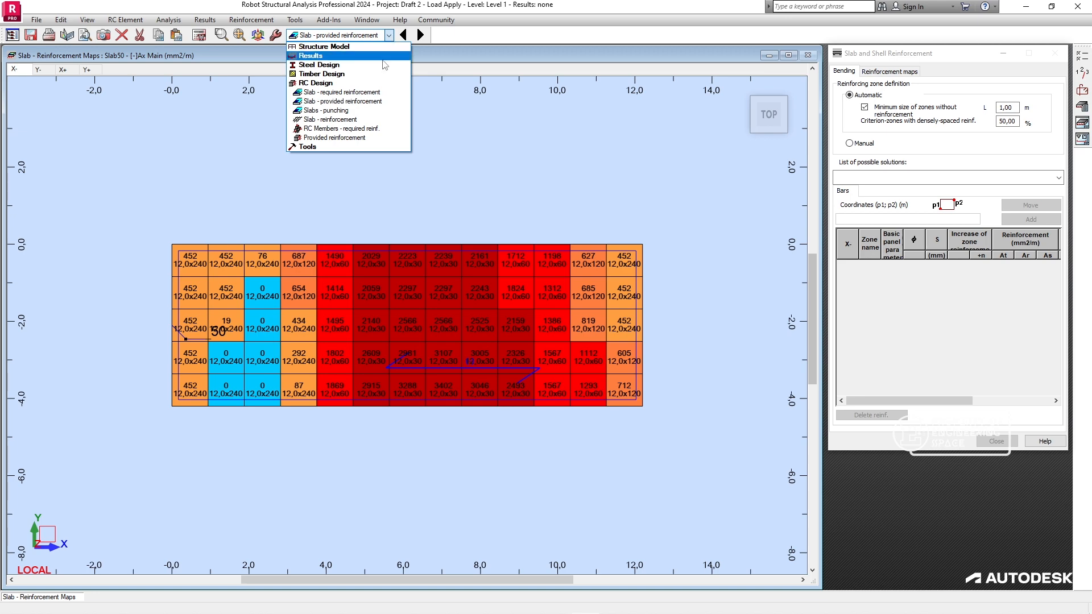
pyautogui.click(370, 138)
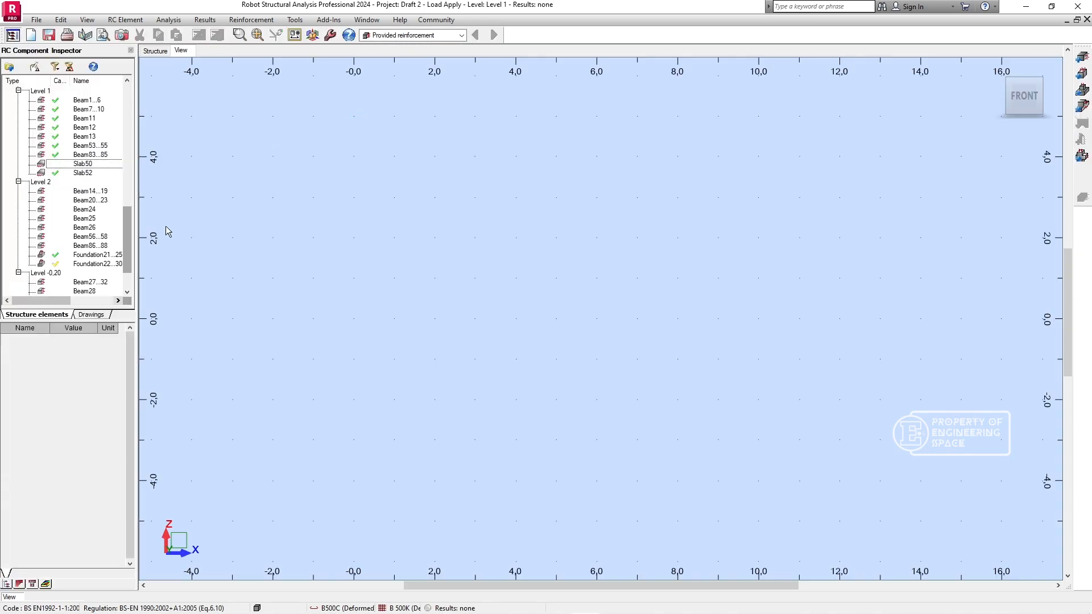
pyautogui.click(85, 163)
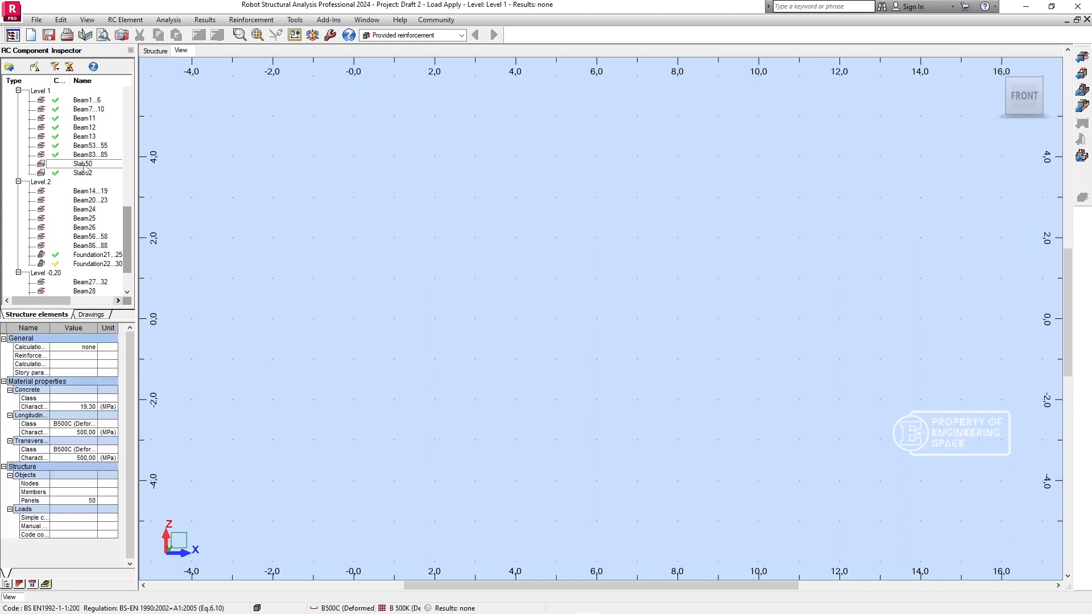
pyautogui.click(84, 164)
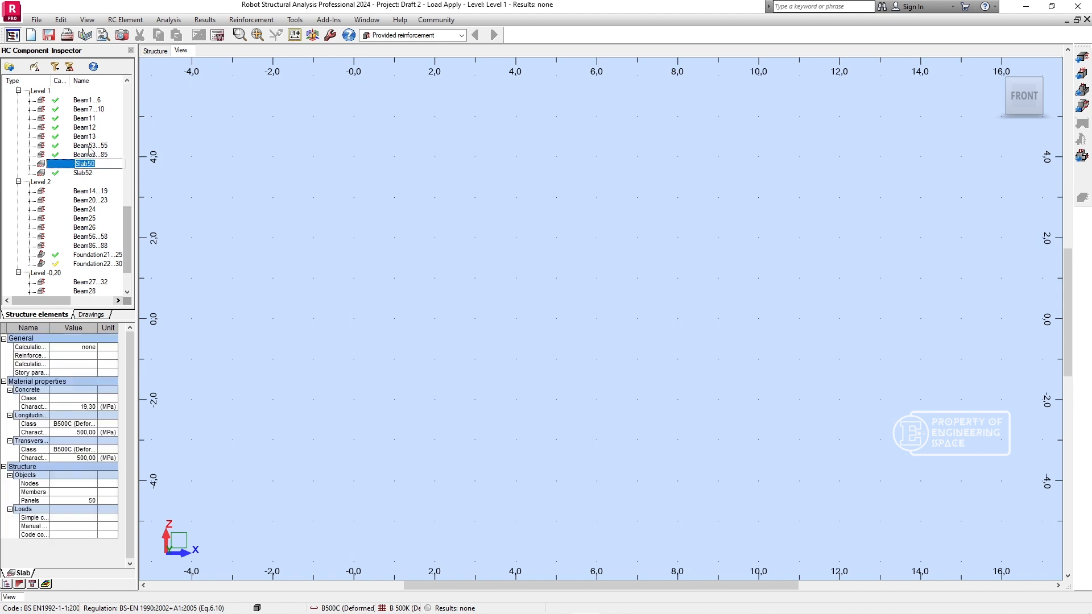
pyautogui.click(65, 164)
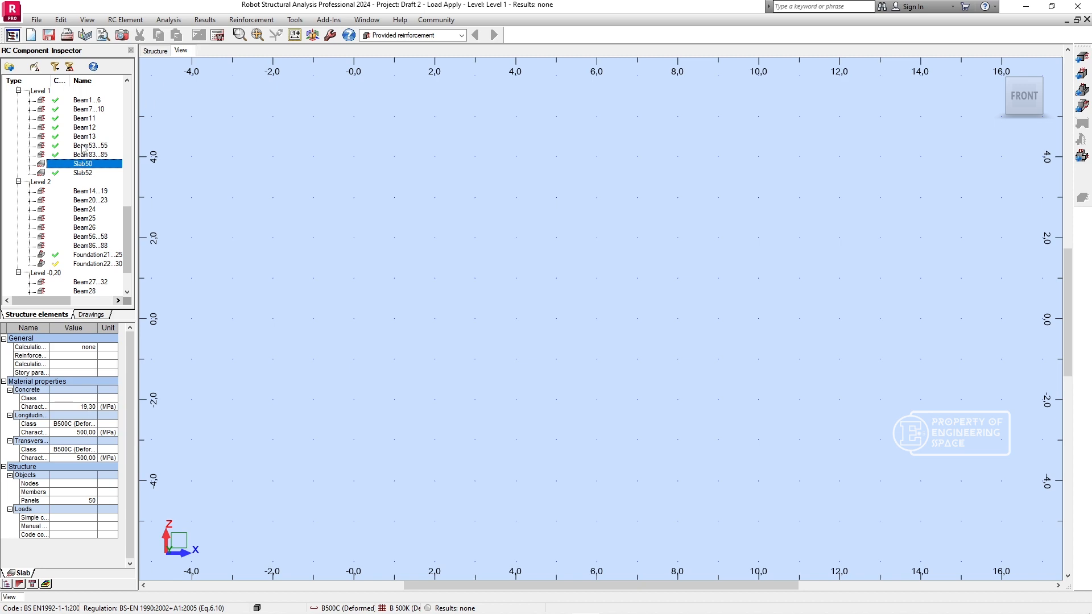
# - Calculate the provided reinforcement for Beam14...19 and Beam20...23 on Level 2
pyautogui.doubleClick(91, 191)
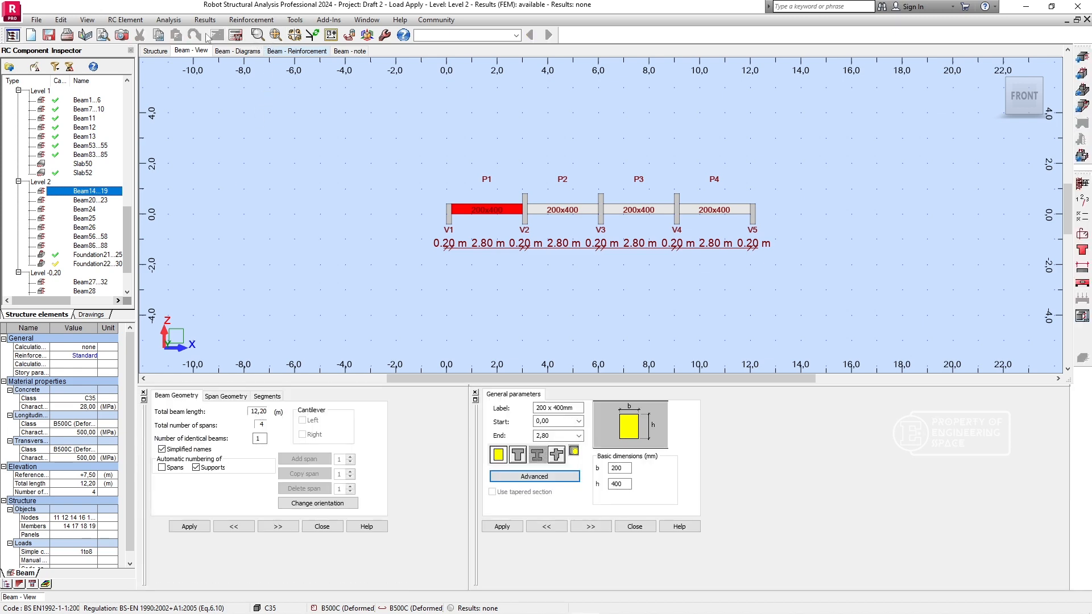
pyautogui.click(236, 35)
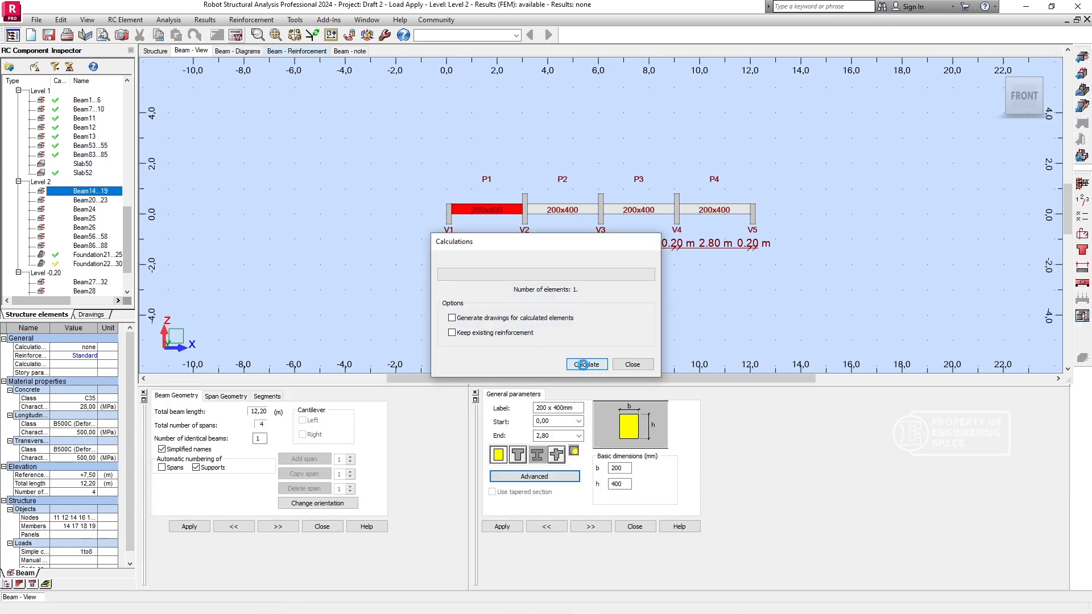
pyautogui.click(92, 200)
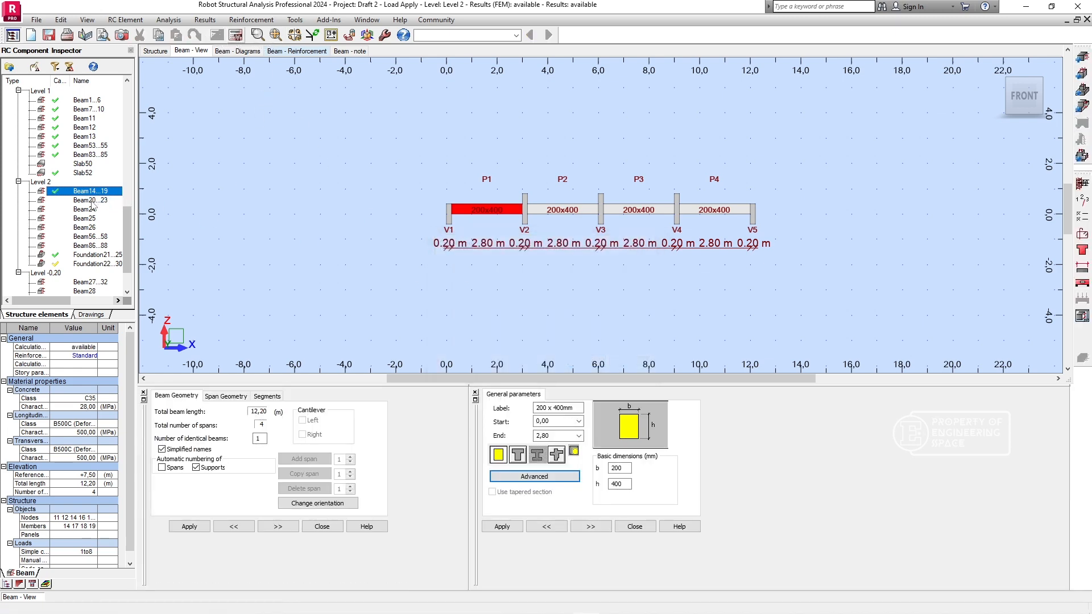
pyautogui.click(236, 34)
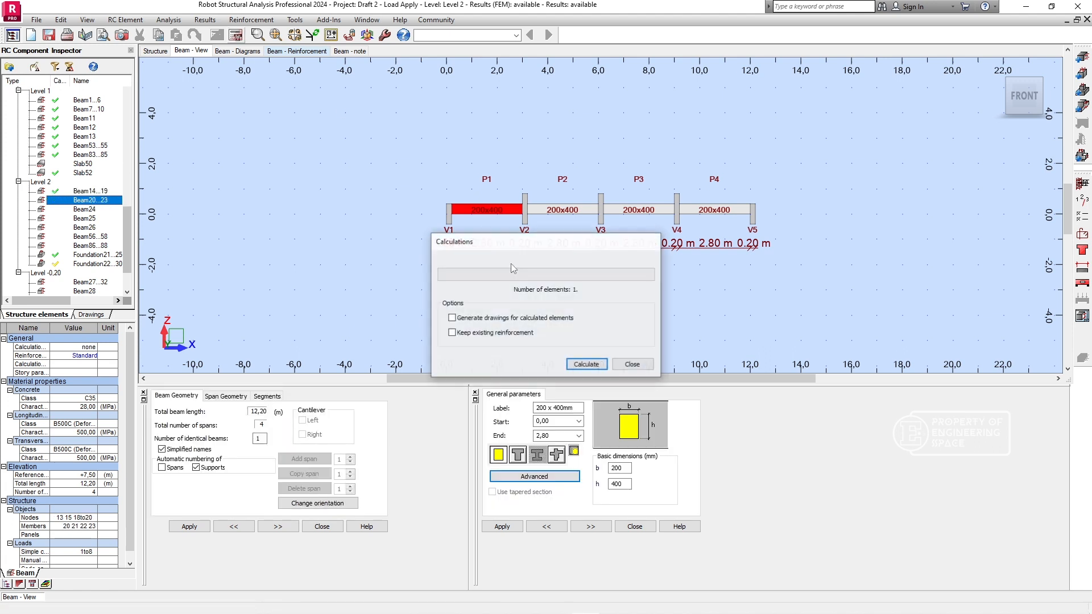
pyautogui.click(587, 364)
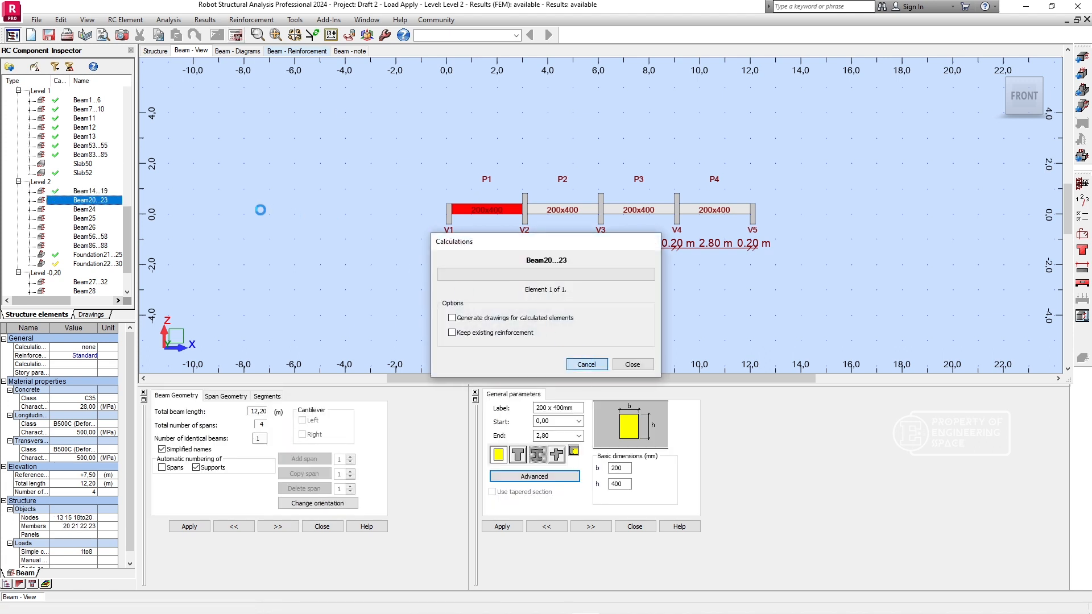
# - Calculate the provided reinforcement for Beam24 and Beam25 on Level 2
pyautogui.click(84, 210)
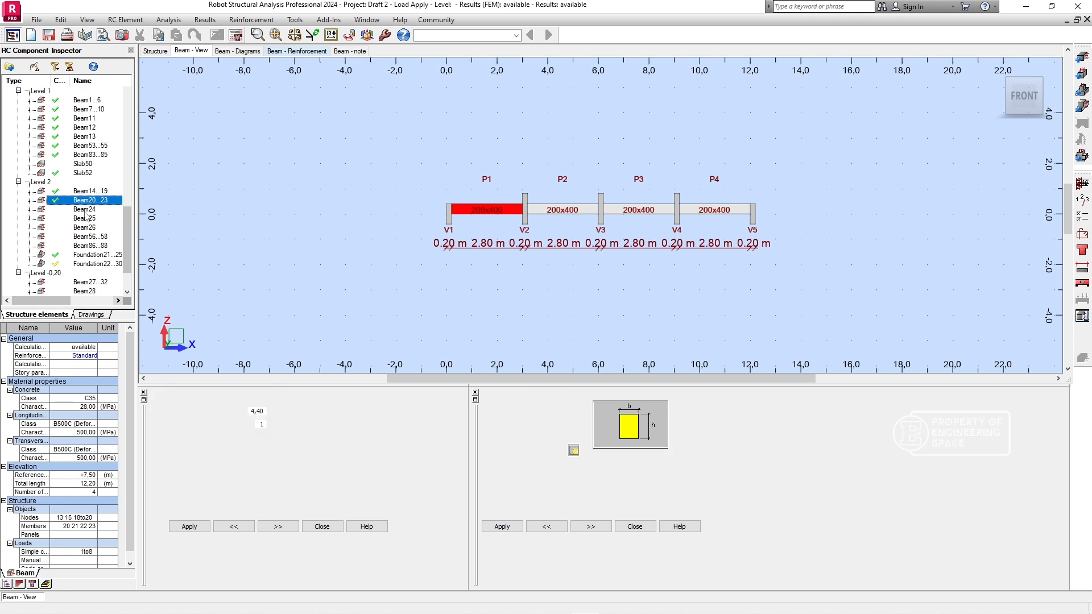
pyautogui.click(238, 36)
pyautogui.click(586, 364)
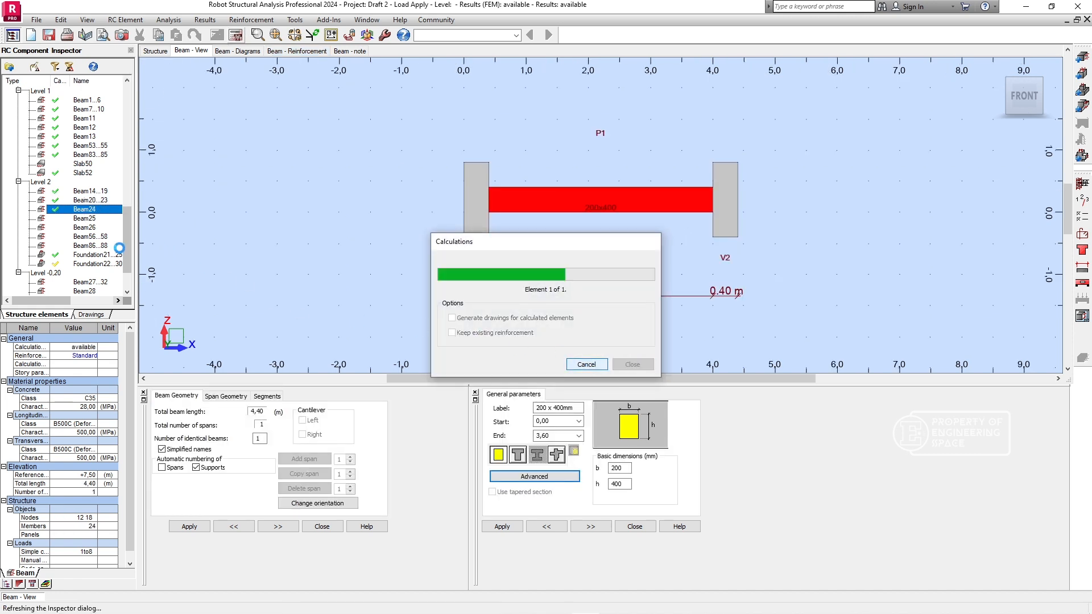
pyautogui.click(87, 219)
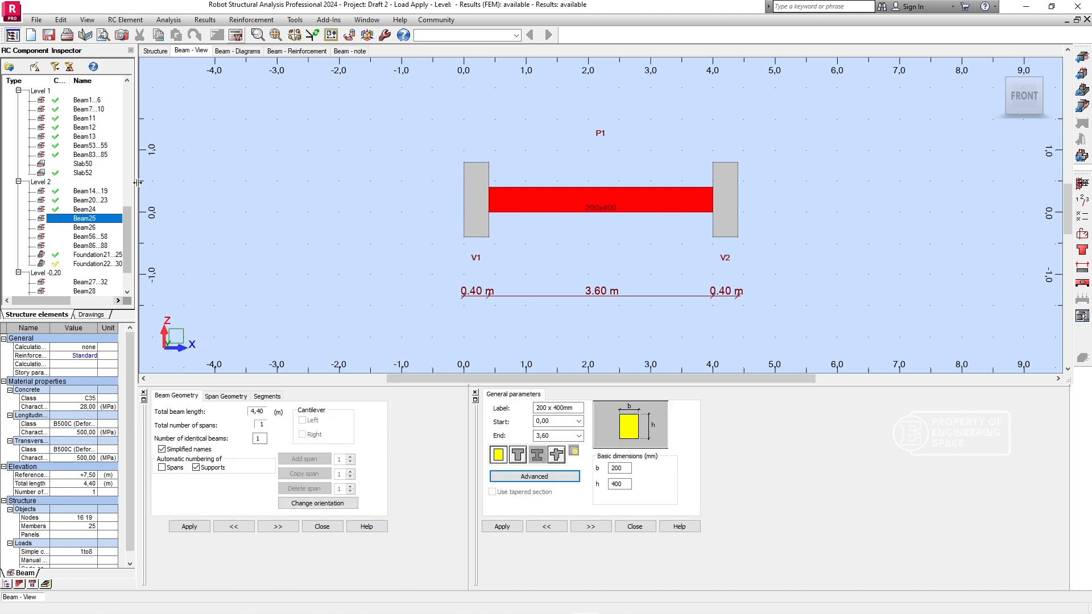
pyautogui.click(236, 36)
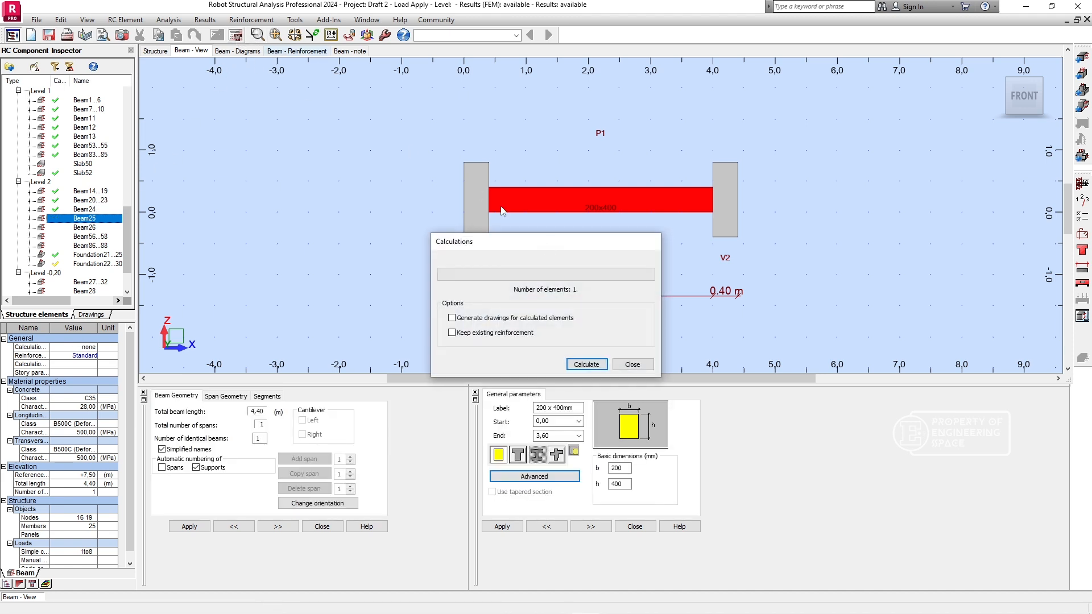
pyautogui.click(577, 366)
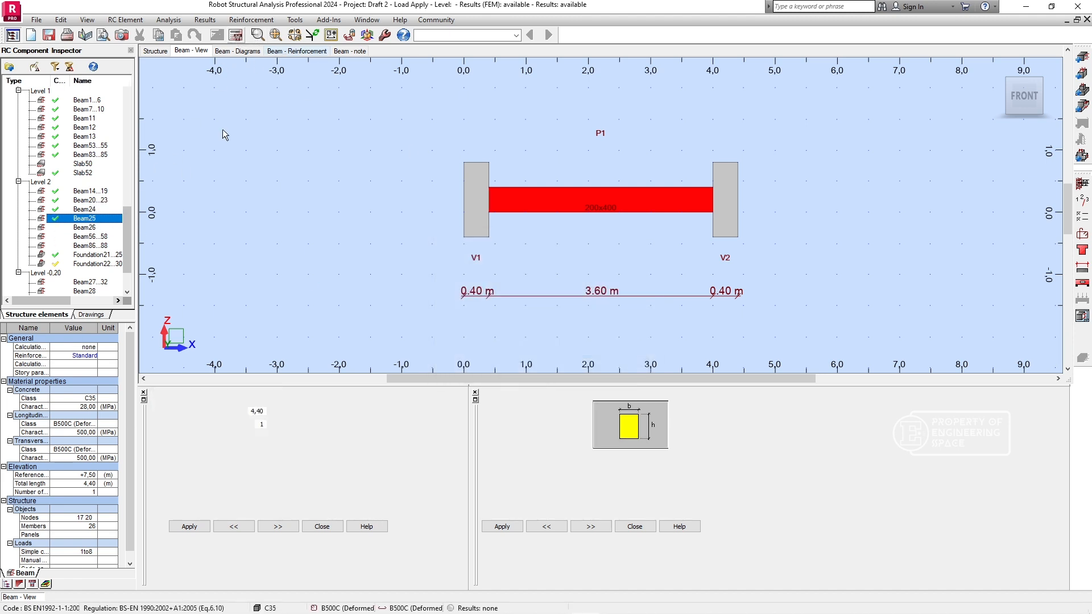
# - Calculate the provided reinforcement for Beam26, Beam56...58 and Beam86...88 on Level 2, without generating drawings
pyautogui.click(238, 36)
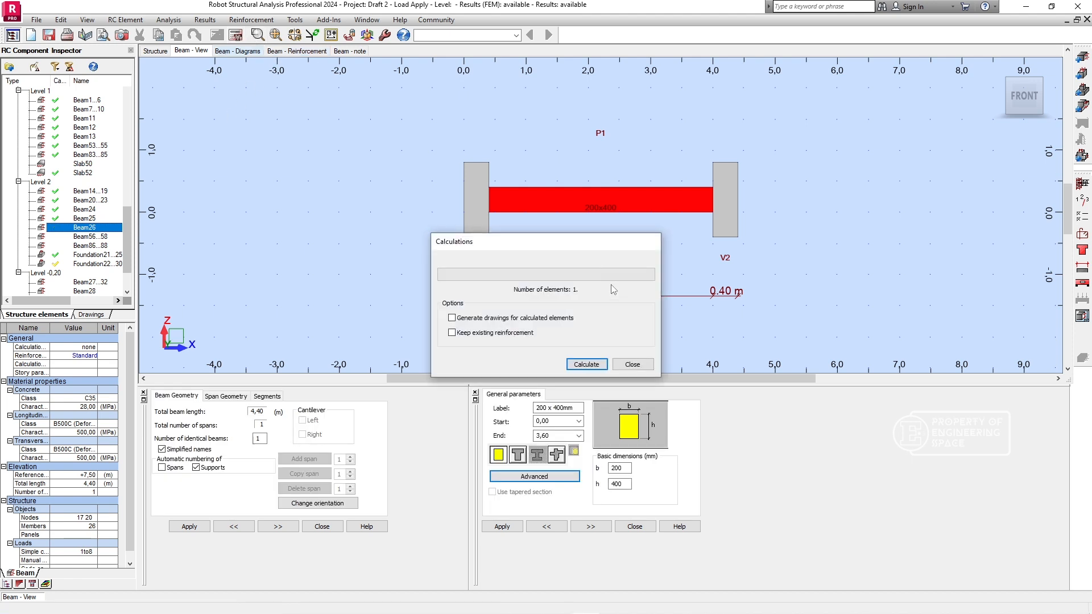
pyautogui.click(587, 364)
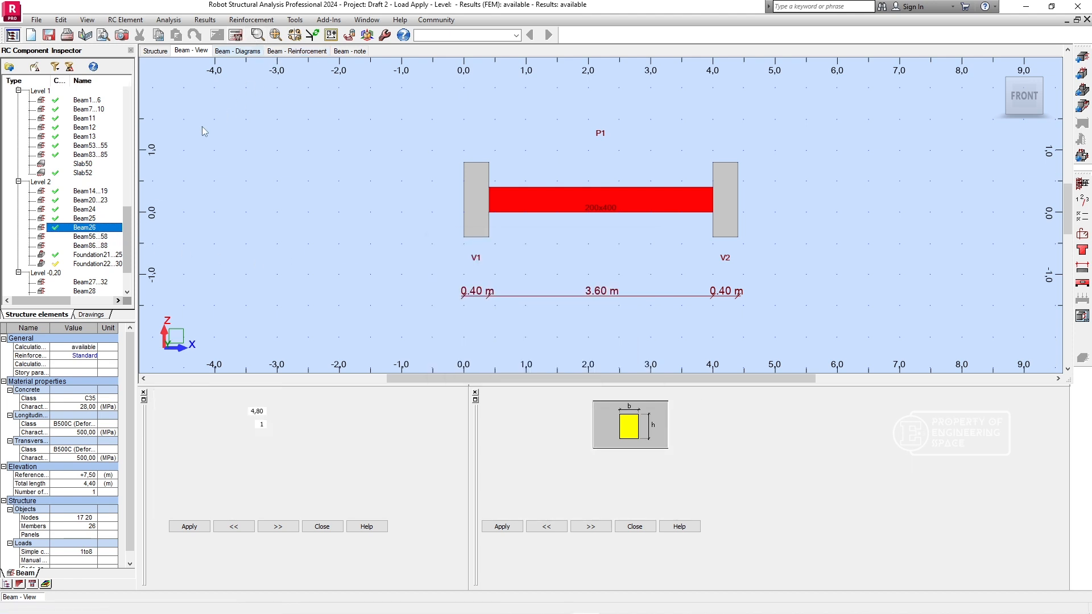
pyautogui.click(236, 35)
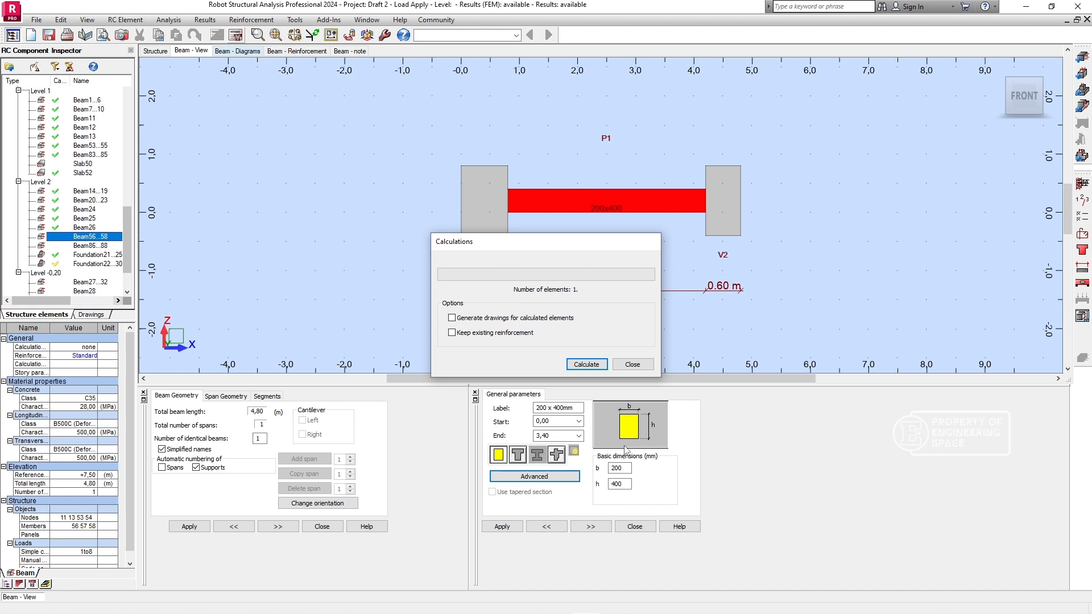
pyautogui.click(591, 366)
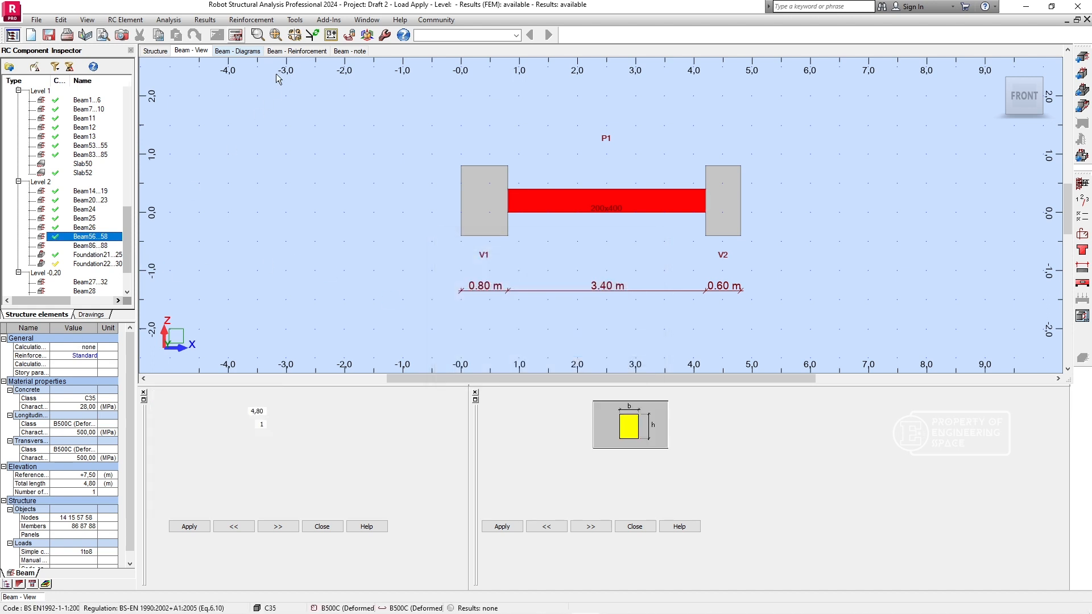
pyautogui.click(235, 35)
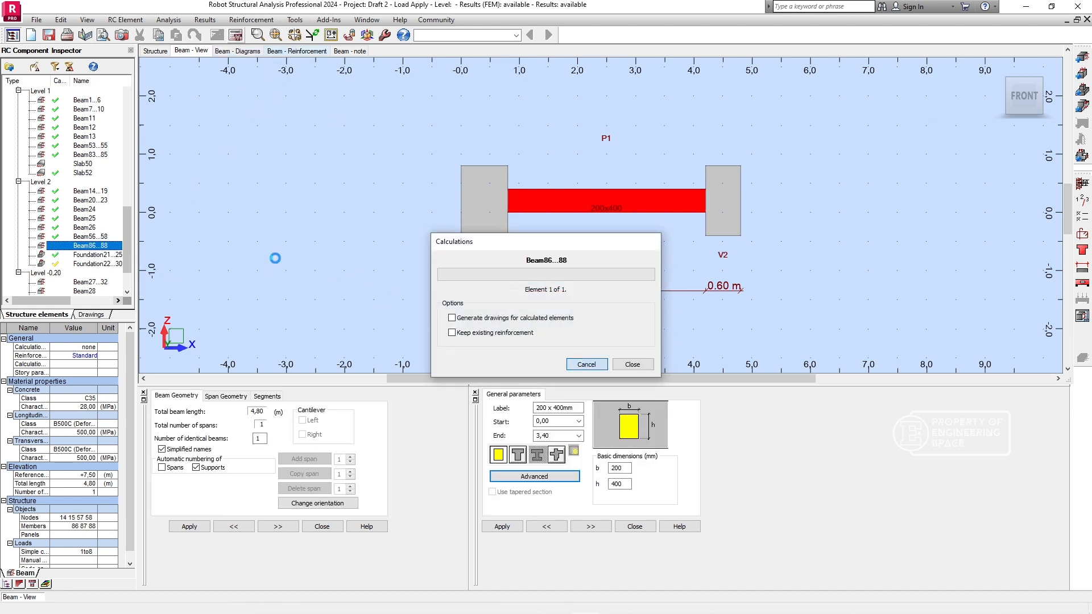
# - Try to calculate the provided reinforcement for Beam27...32 on Level -0,20 and dismiss the calculation errors
pyautogui.moveTo(127, 256); pyautogui.dragTo(126, 286)
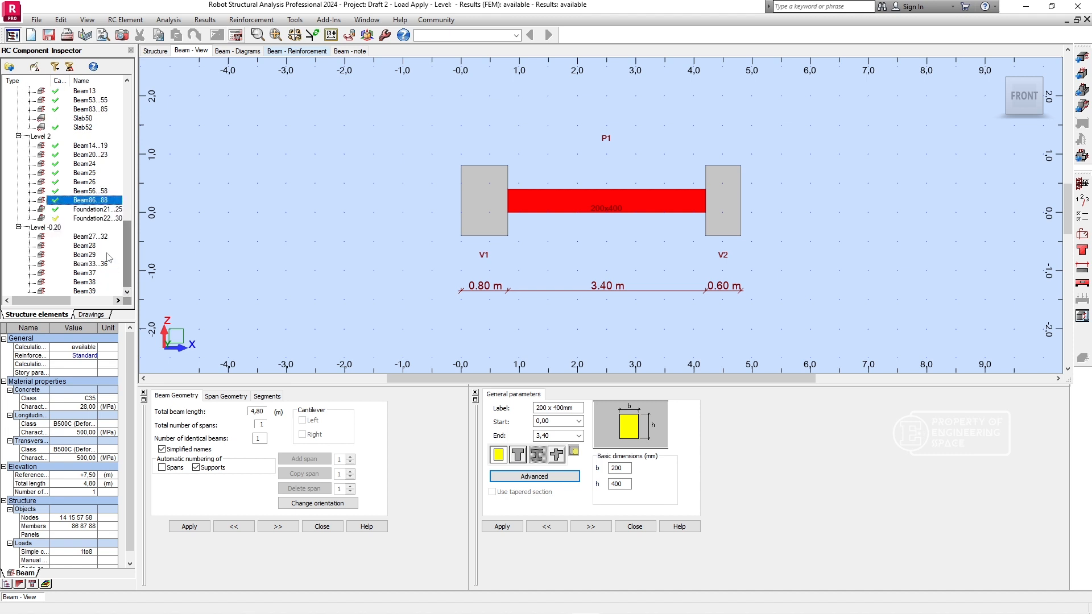
pyautogui.click(88, 236)
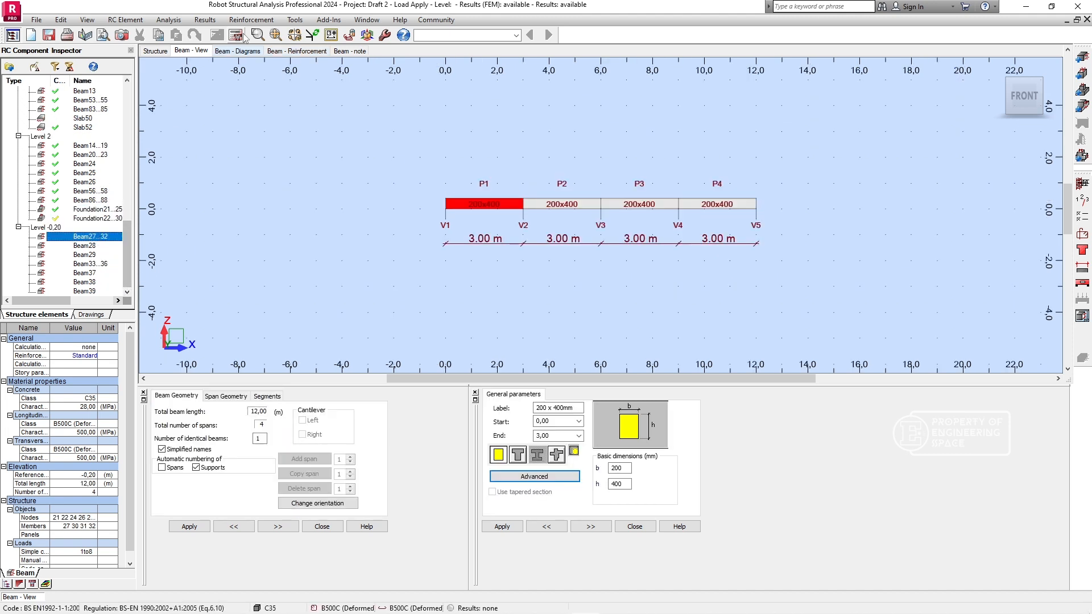
pyautogui.click(237, 35)
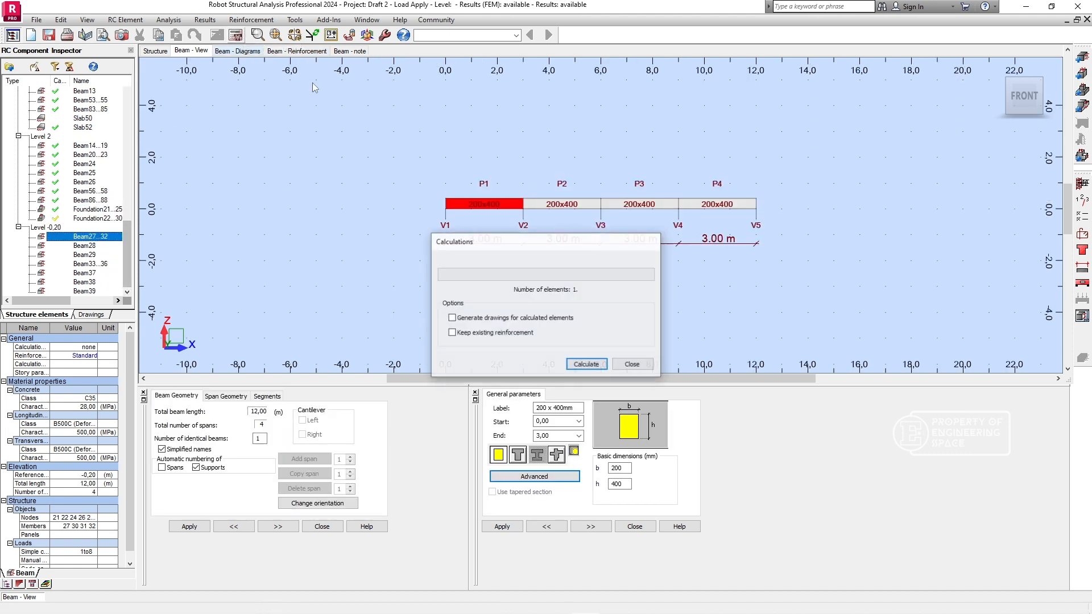
pyautogui.click(586, 365)
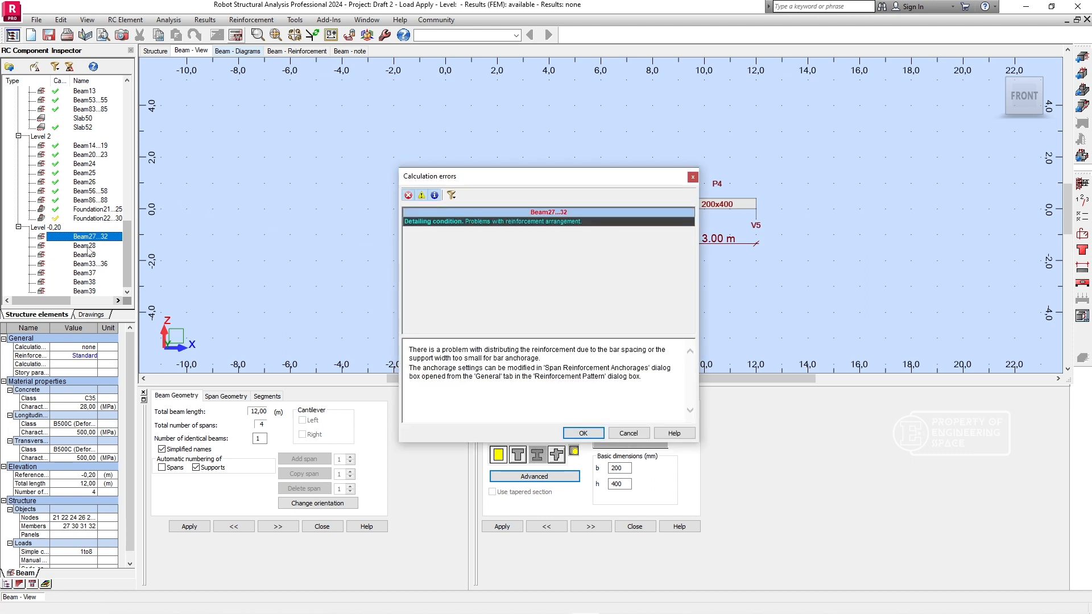
pyautogui.click(583, 433)
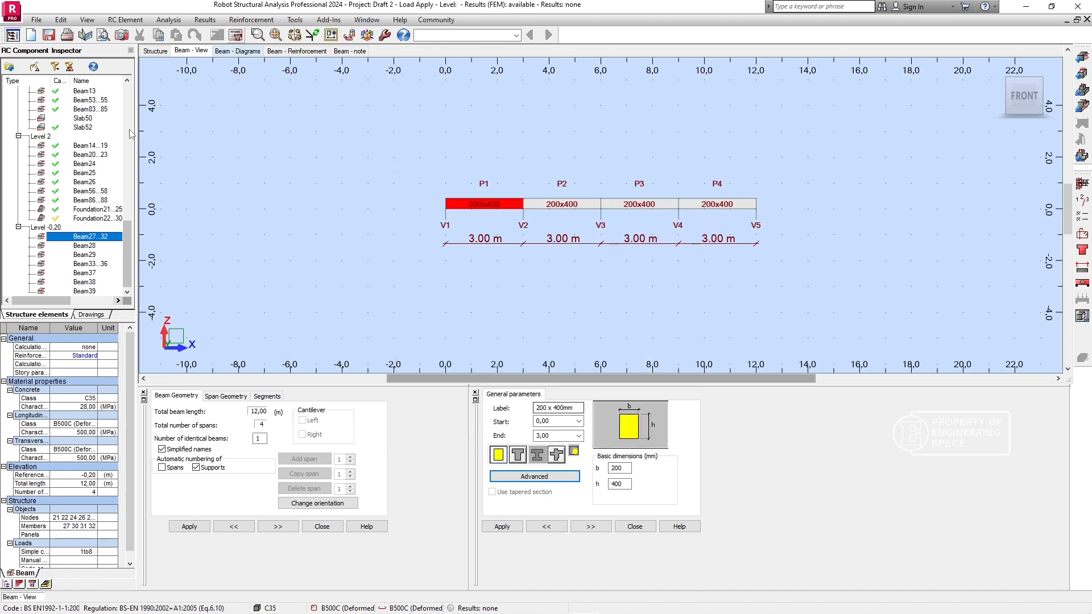
# - Calculate the provided reinforcement for Beam28 and Beam29 on Level -0,20 from their beam views
pyautogui.click(93, 246)
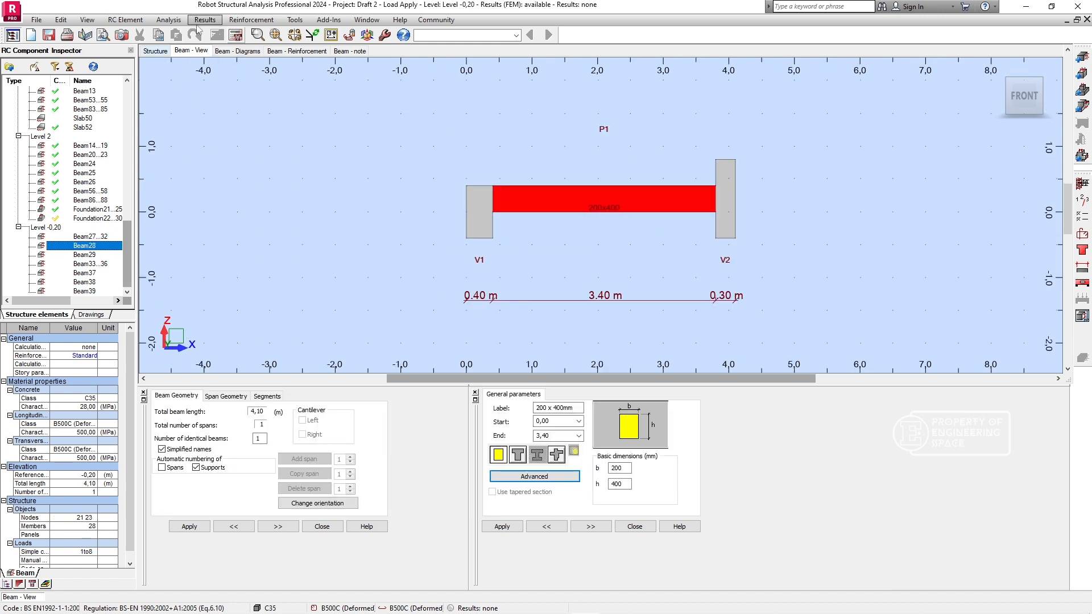
pyautogui.click(236, 35)
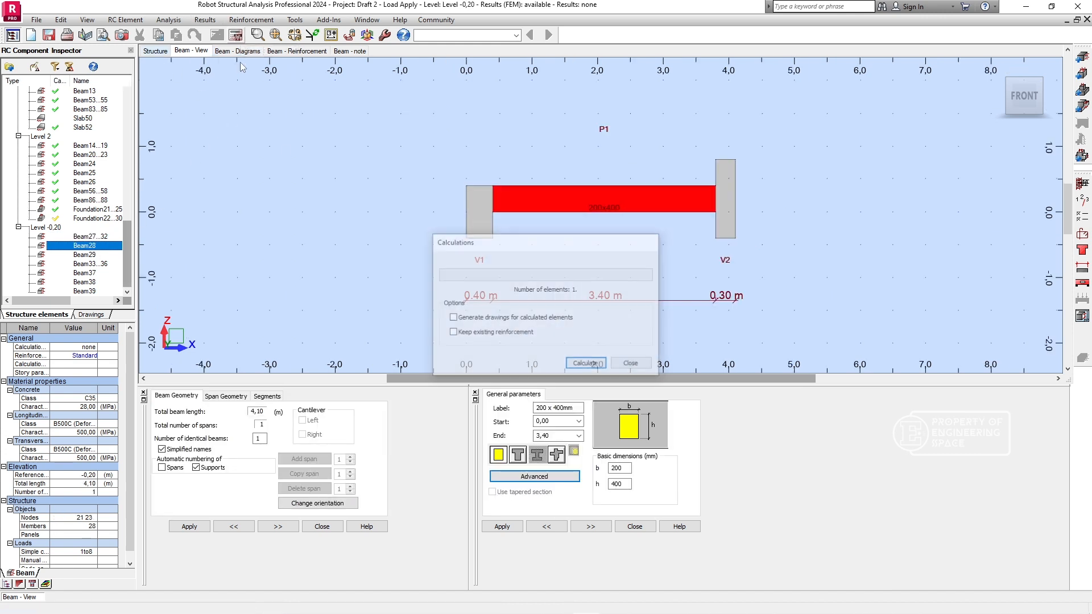
pyautogui.click(590, 369)
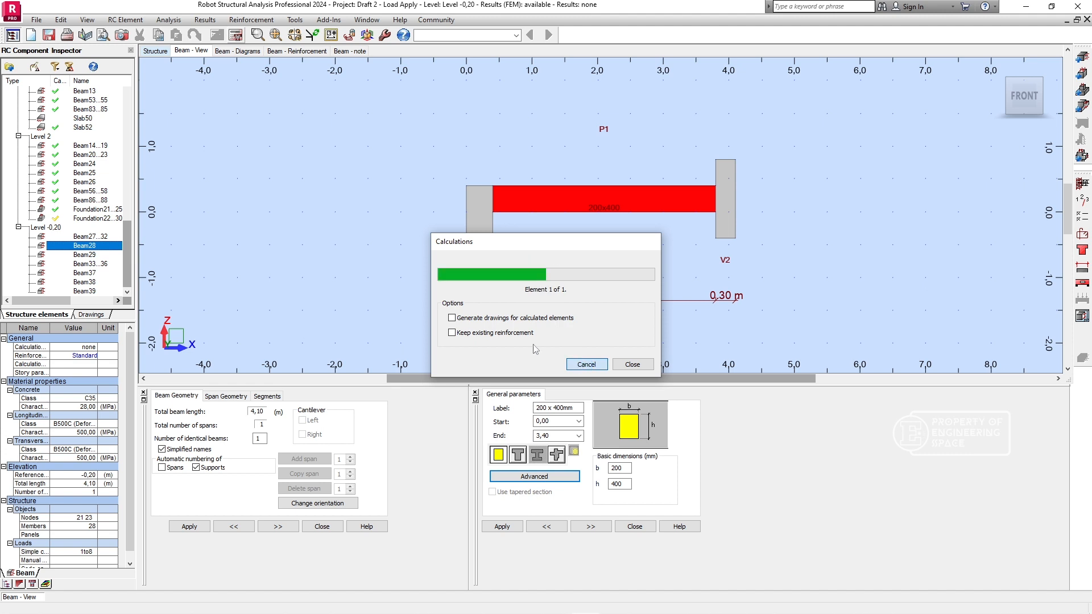
pyautogui.click(86, 256)
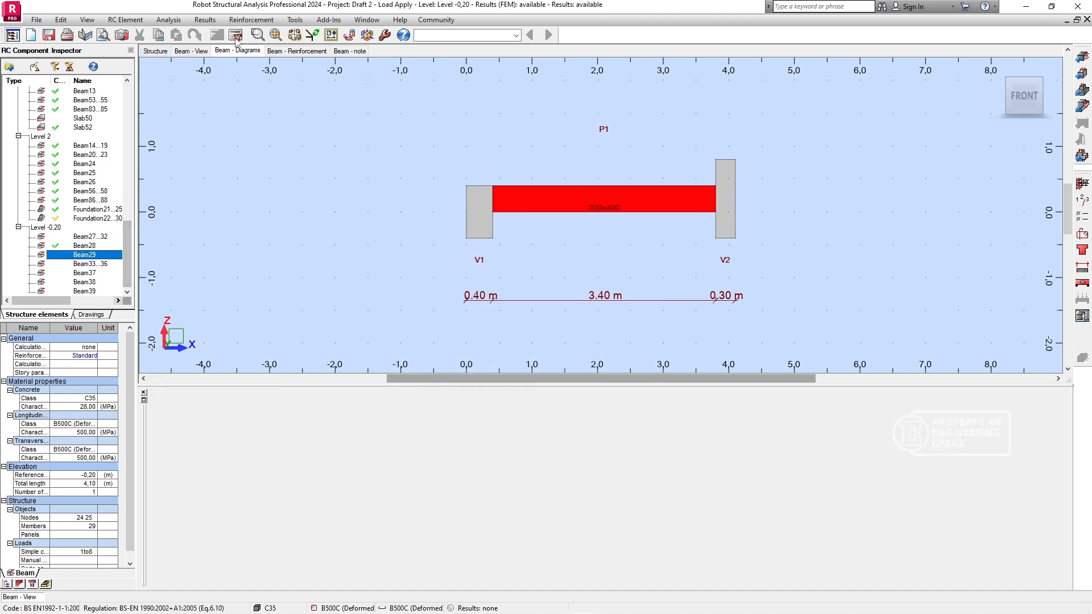
pyautogui.click(197, 51)
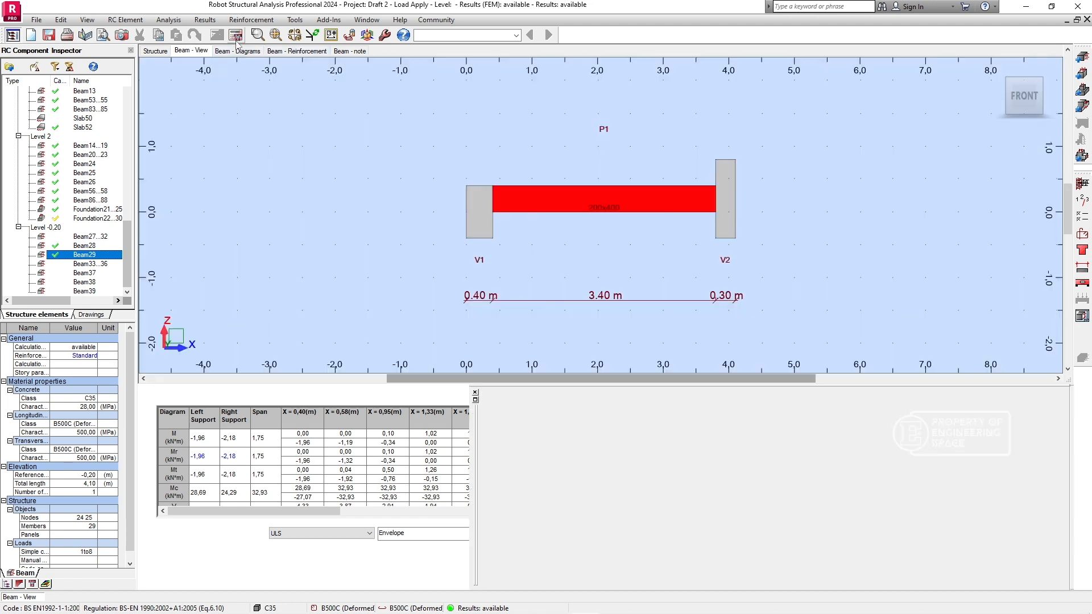
pyautogui.click(234, 37)
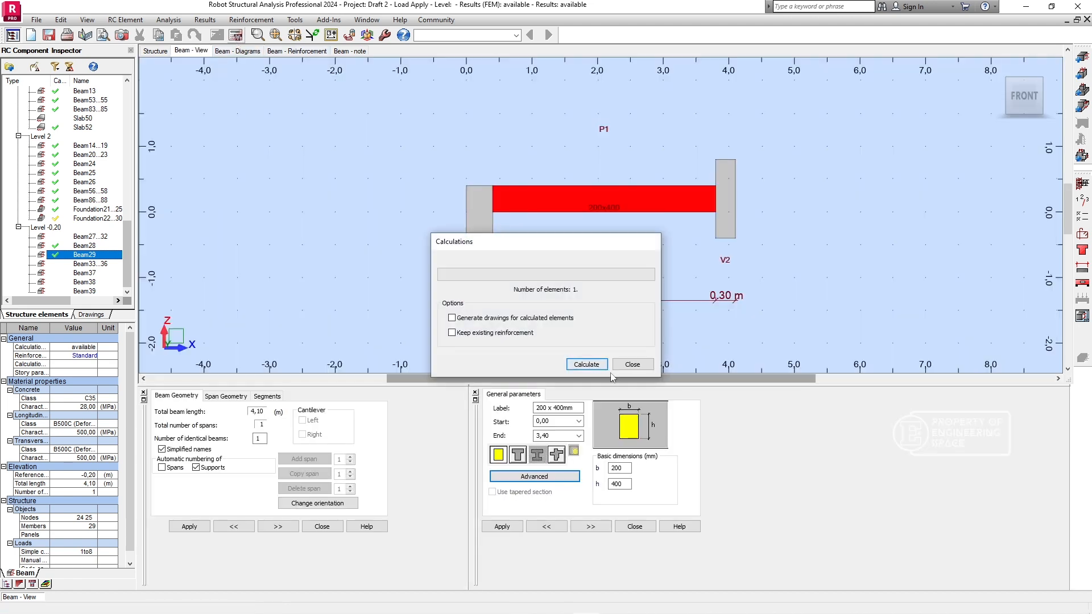
pyautogui.click(586, 365)
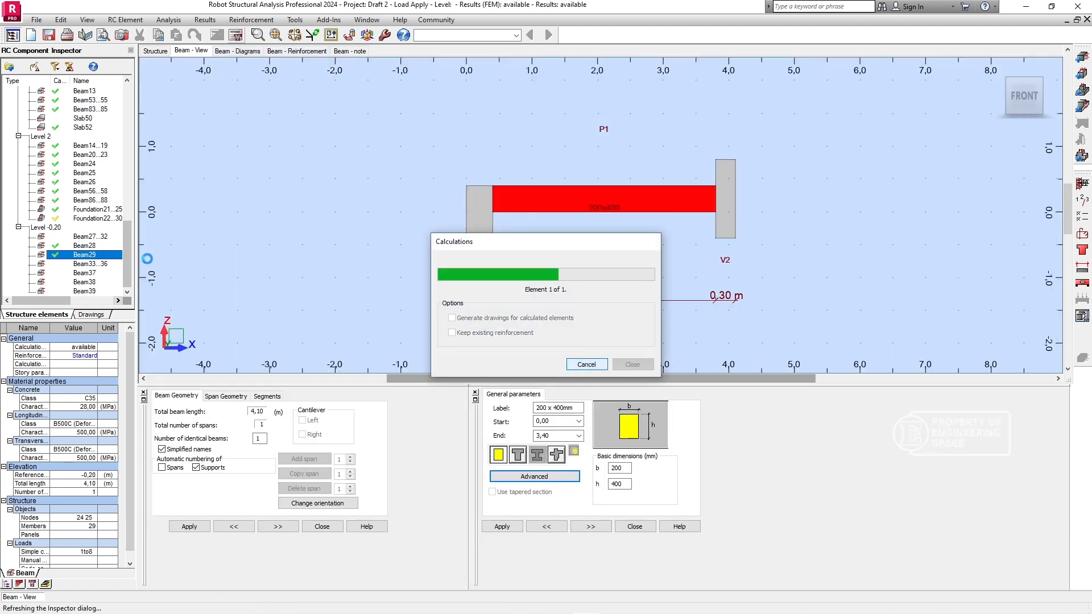
# - Try to calculate the provided reinforcement for Beam33...36 and Beam37 on Level -0,20, dismissing the calculation errors
pyautogui.click(88, 264)
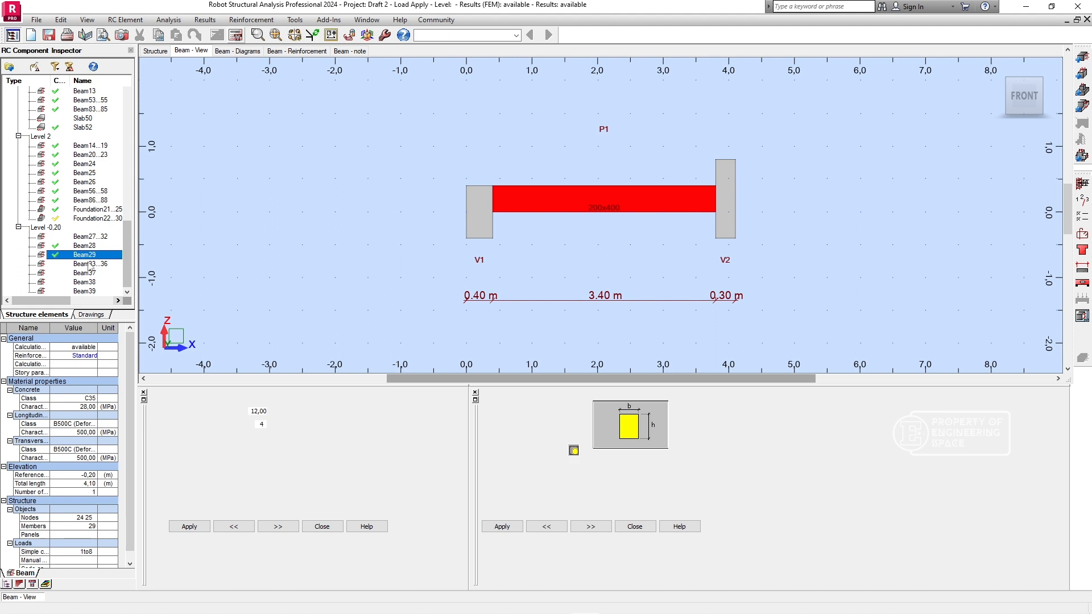
pyautogui.click(235, 36)
pyautogui.click(586, 364)
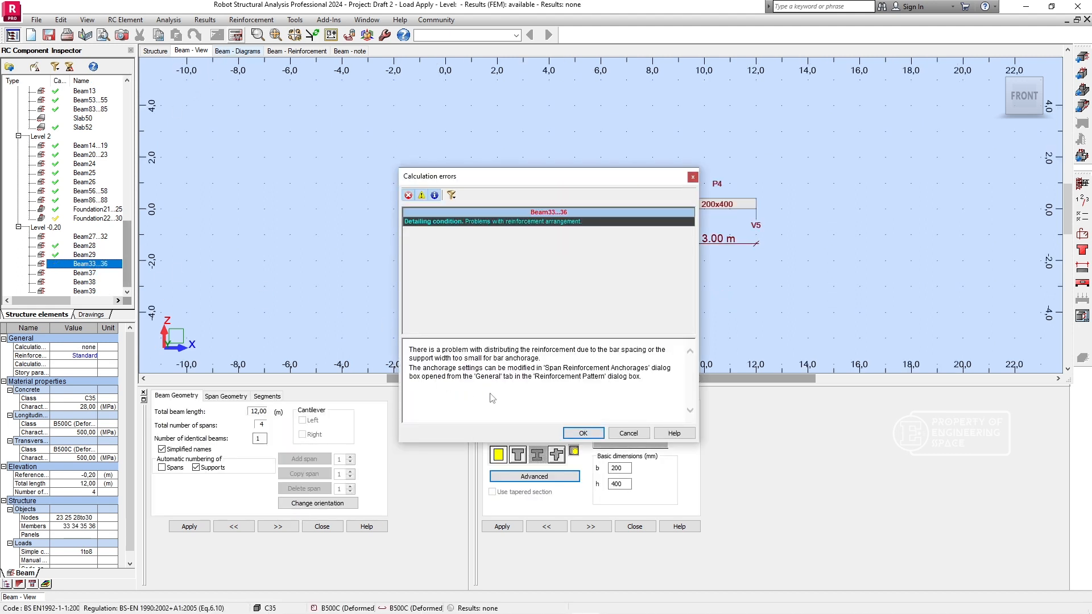
pyautogui.click(582, 434)
pyautogui.click(83, 273)
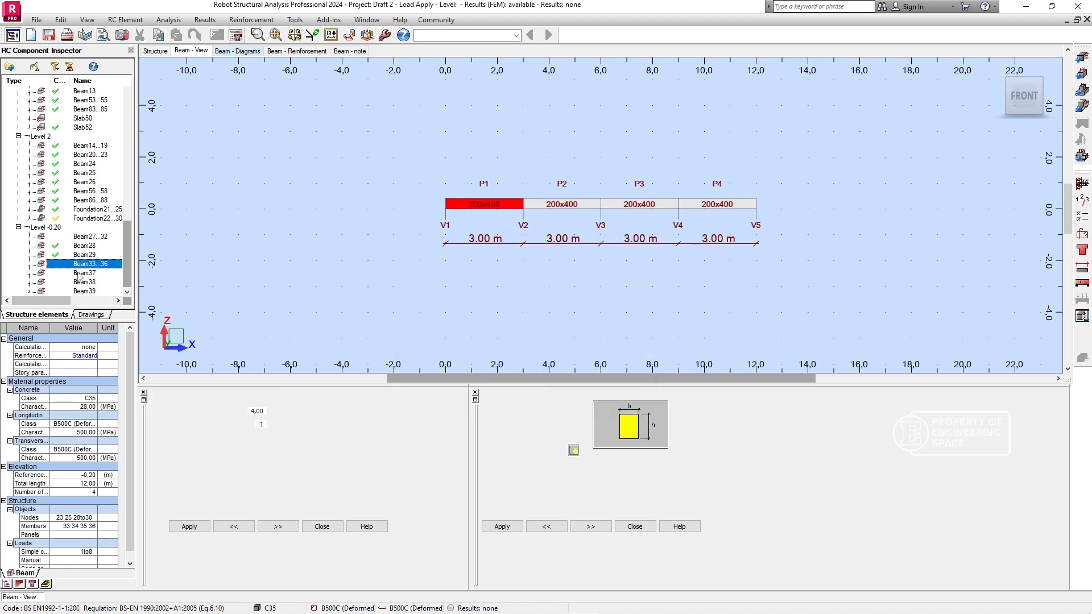
pyautogui.click(236, 35)
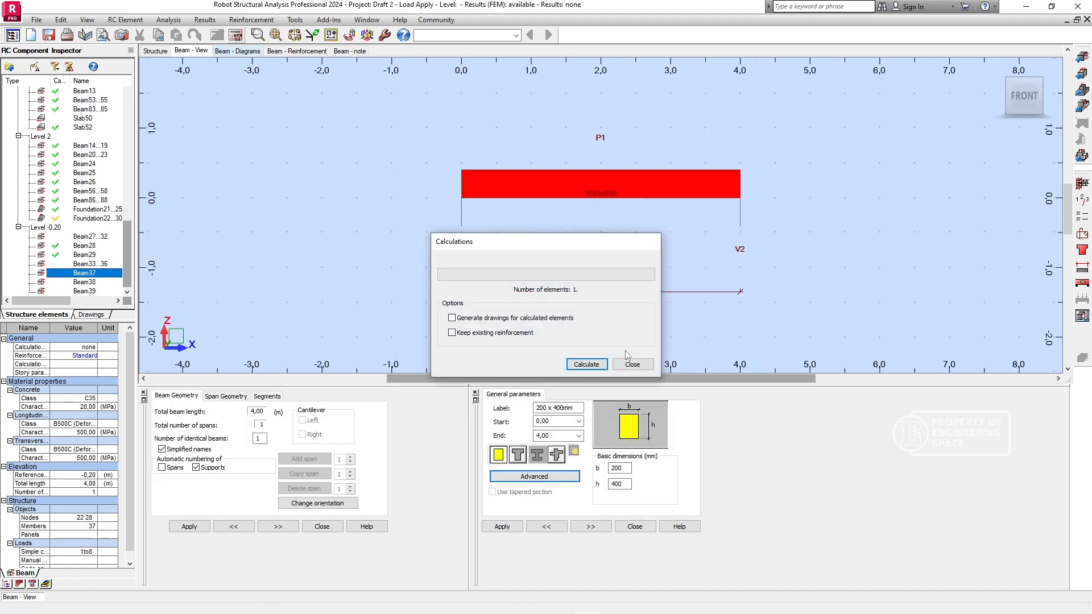
pyautogui.click(586, 364)
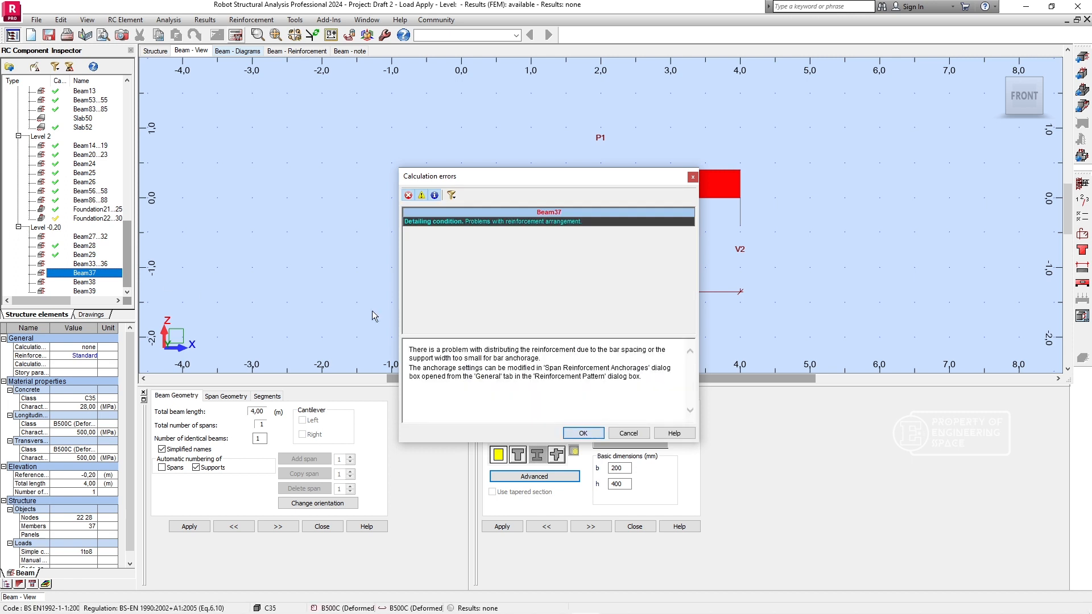
pyautogui.click(573, 435)
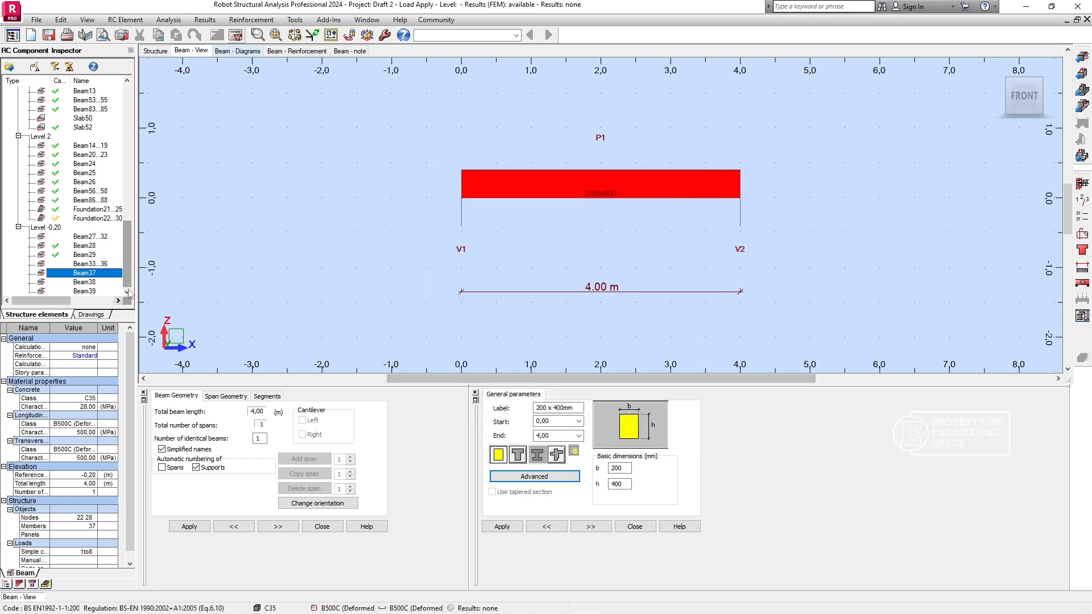
# - Open Slab50 on Level 1, calculate its provided reinforcement and acknowledge the calculation messages
pyautogui.scroll(2, 92, 205)
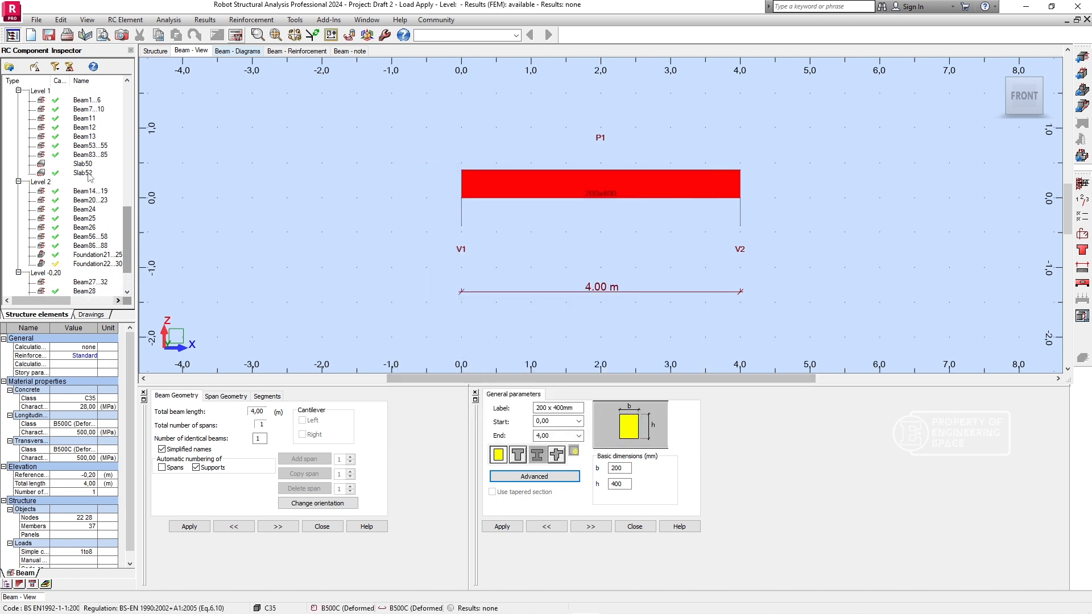
pyautogui.doubleClick(80, 164)
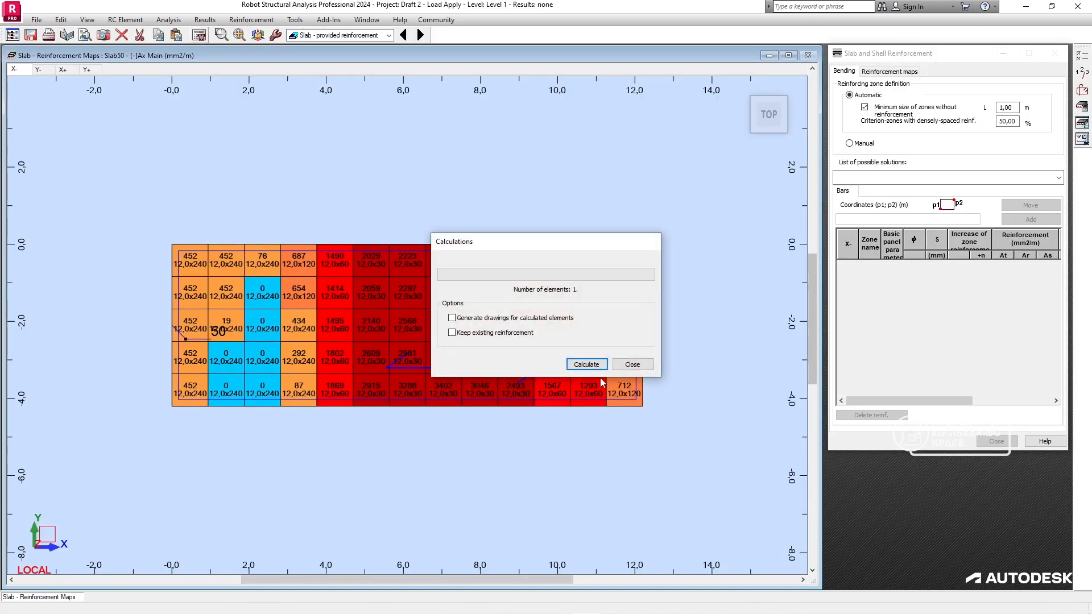
pyautogui.click(580, 362)
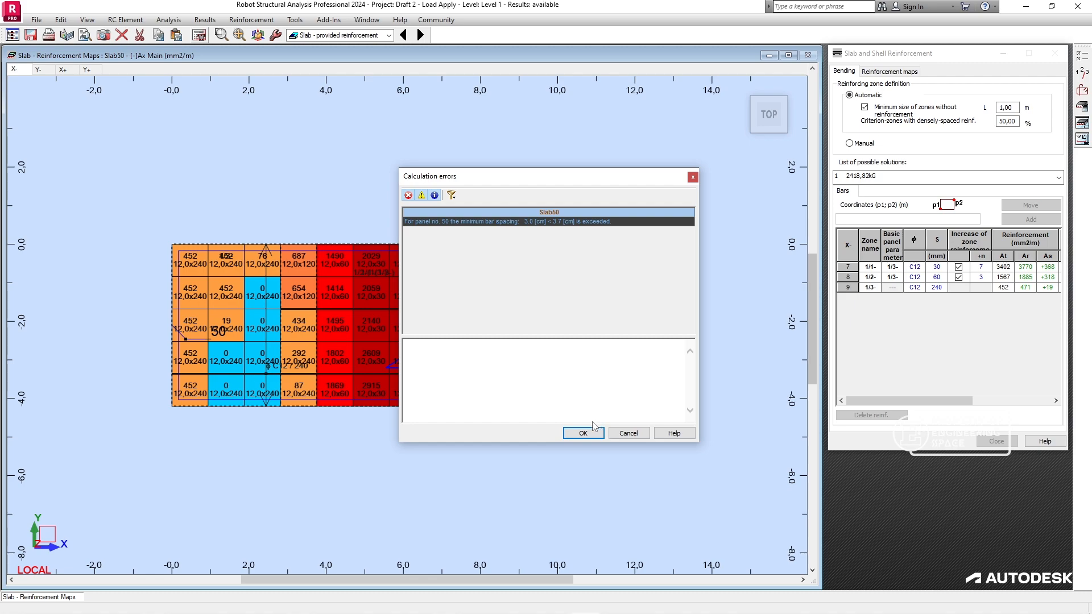
pyautogui.click(594, 432)
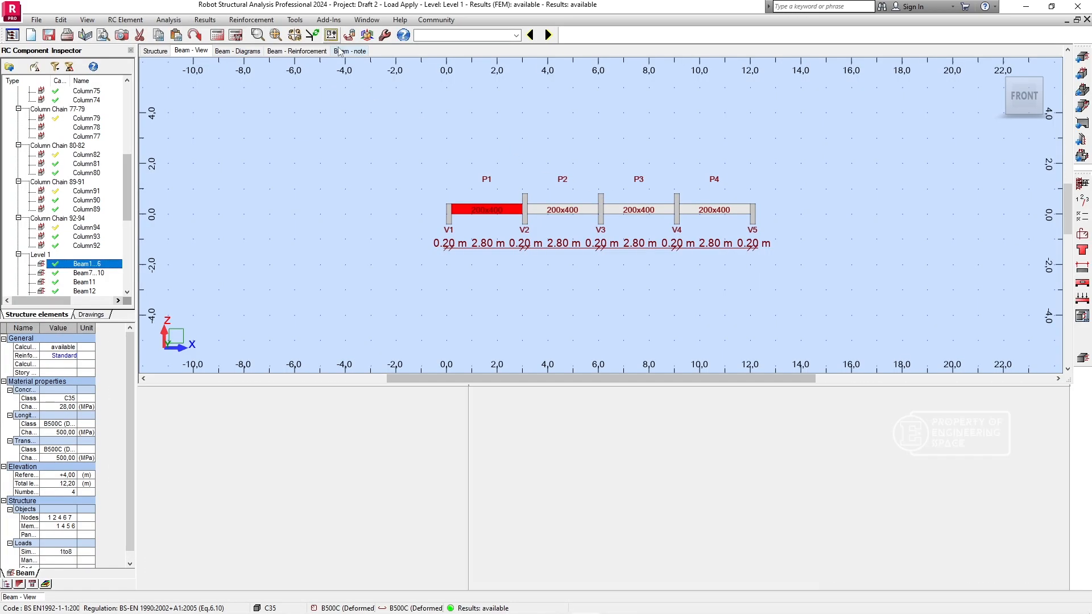
# - Examine the calculation note of Beam1...6 on Level 1, including its deflection and cracking, theoretical results, reinforcement and material survey
pyautogui.click(347, 51)
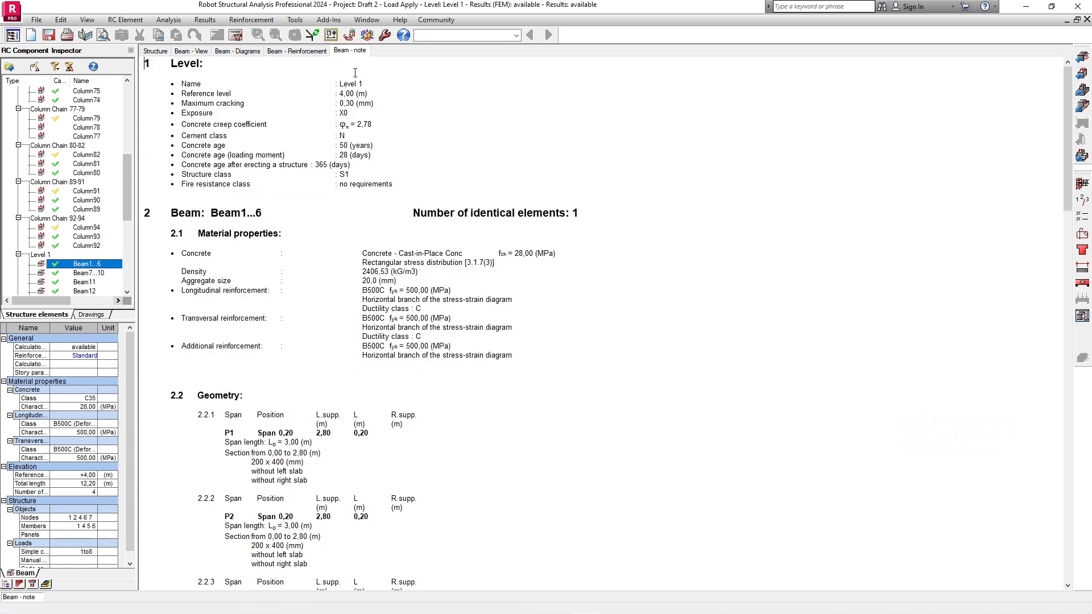
pyautogui.scroll(-12, 417, 336)
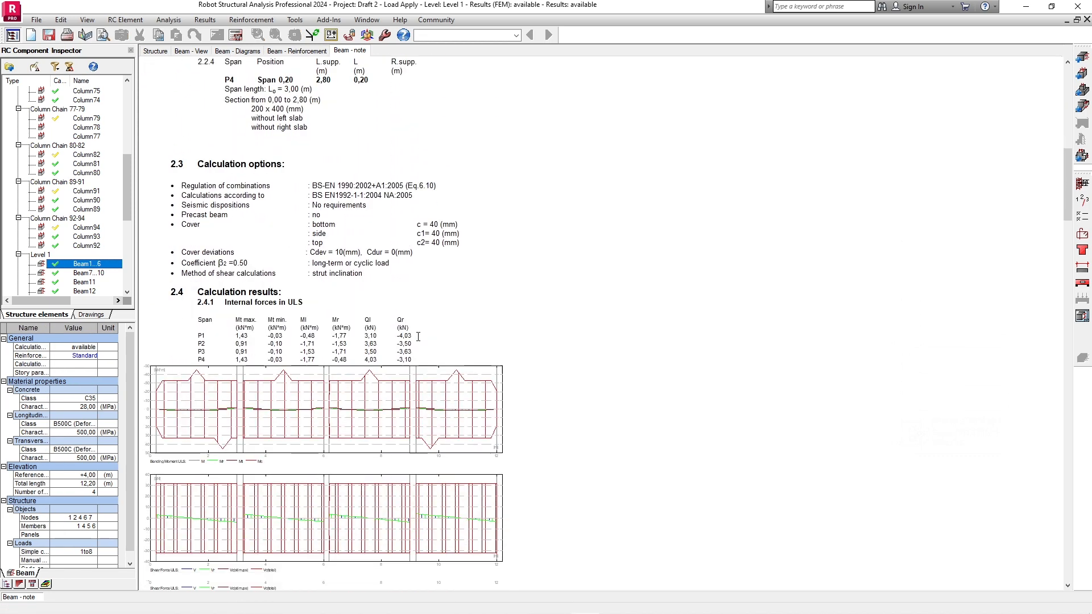
pyautogui.scroll(-20, 418, 337)
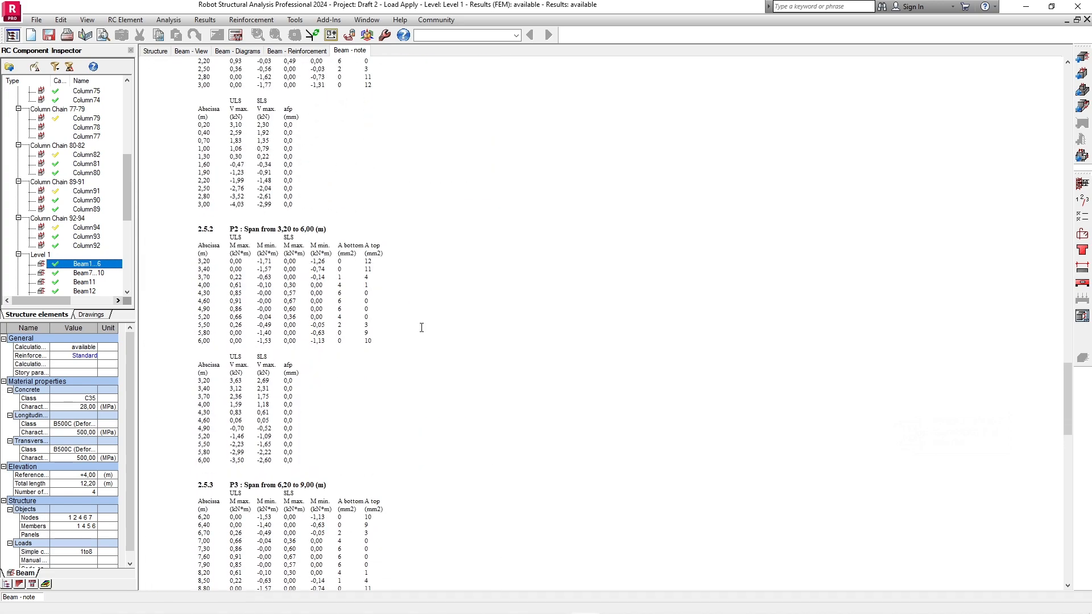
pyautogui.scroll(3, 421, 327)
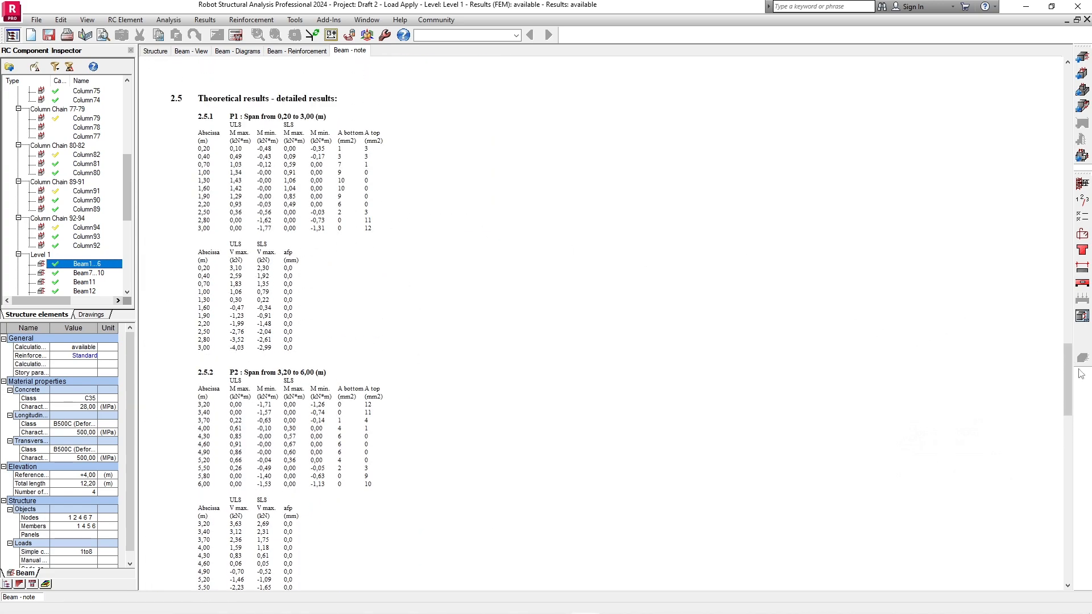
pyautogui.moveTo(1067, 372); pyautogui.dragTo(1089, 527)
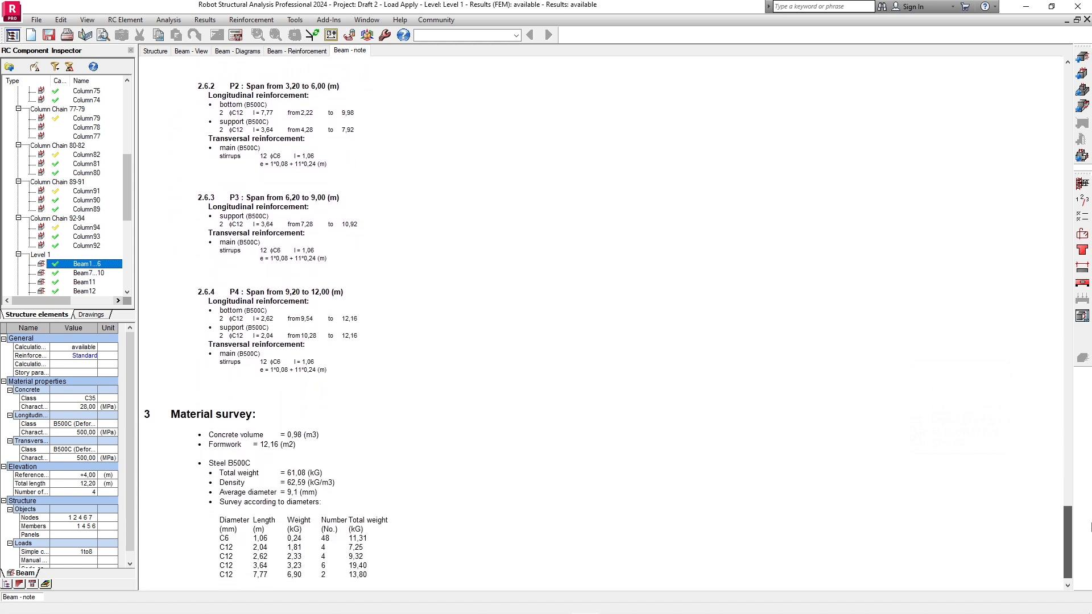
pyautogui.moveTo(1090, 527); pyautogui.dragTo(1068, 341)
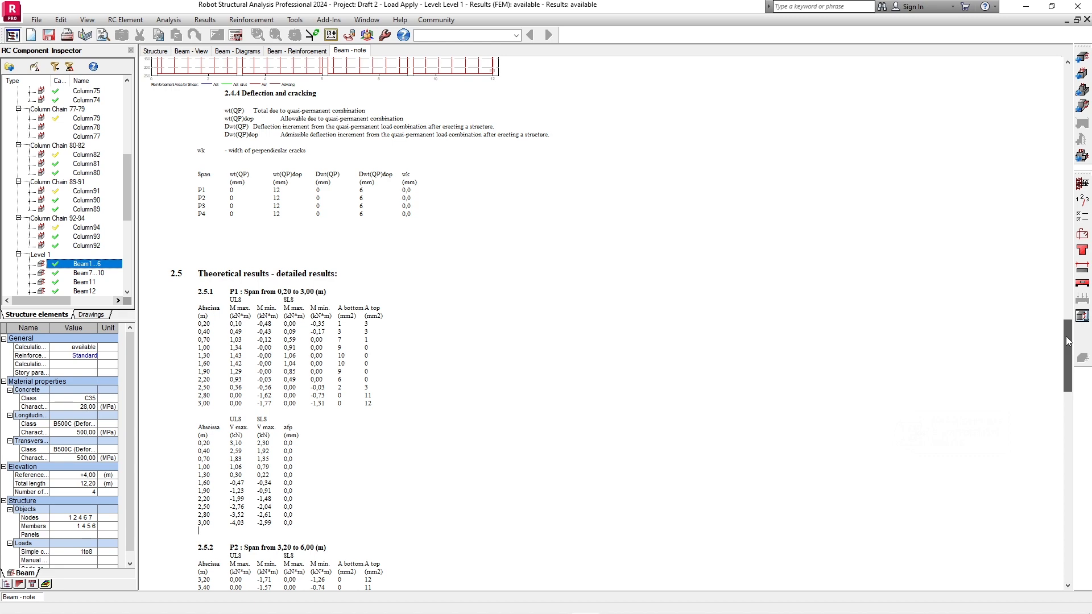
pyautogui.click(191, 193)
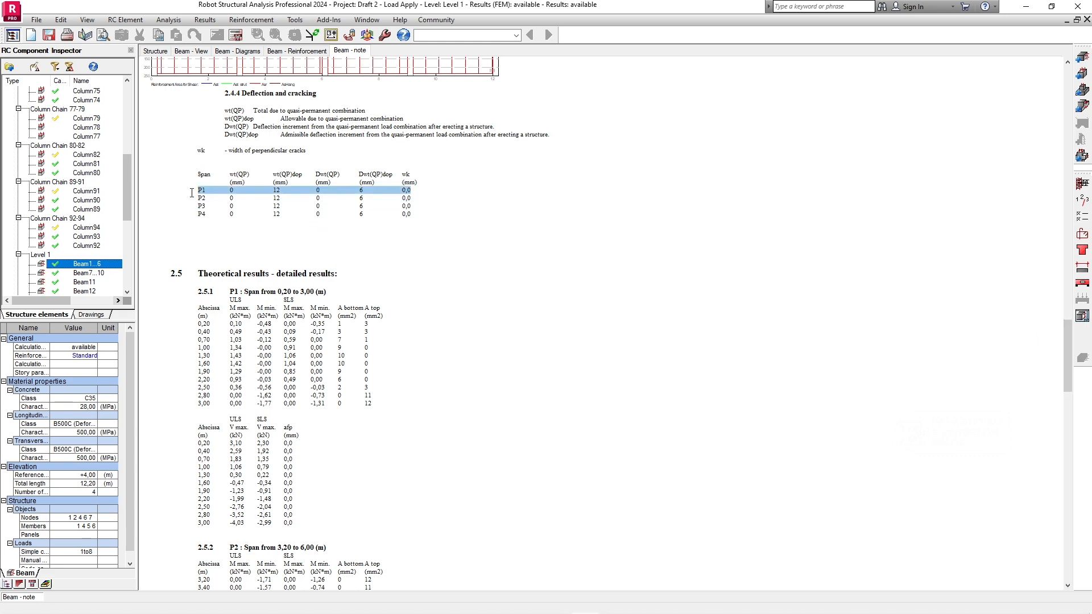
pyautogui.moveTo(1067, 375); pyautogui.dragTo(1046, 143)
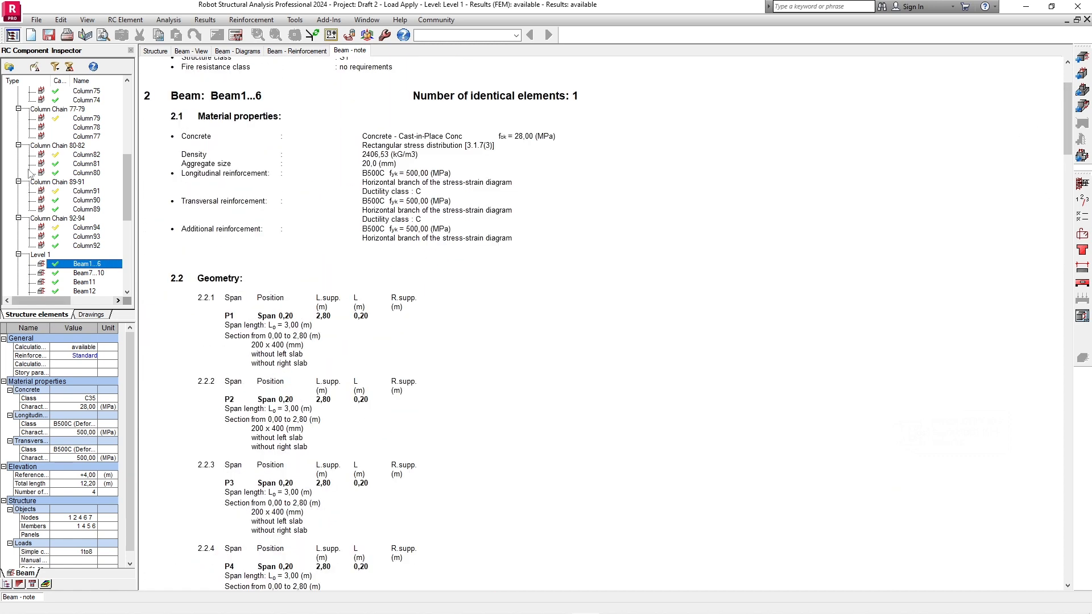
# - Open Column93 in Column Chain 92-94 and examine its calculation note, including the buckling analysis, reinforcement and material survey
pyautogui.doubleClick(85, 237)
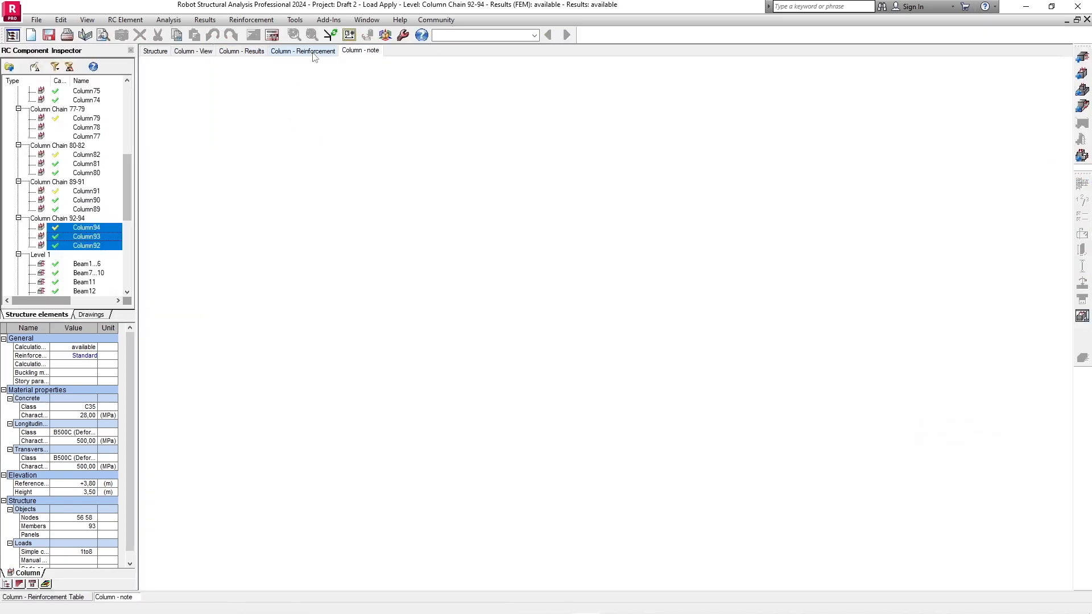
pyautogui.click(313, 53)
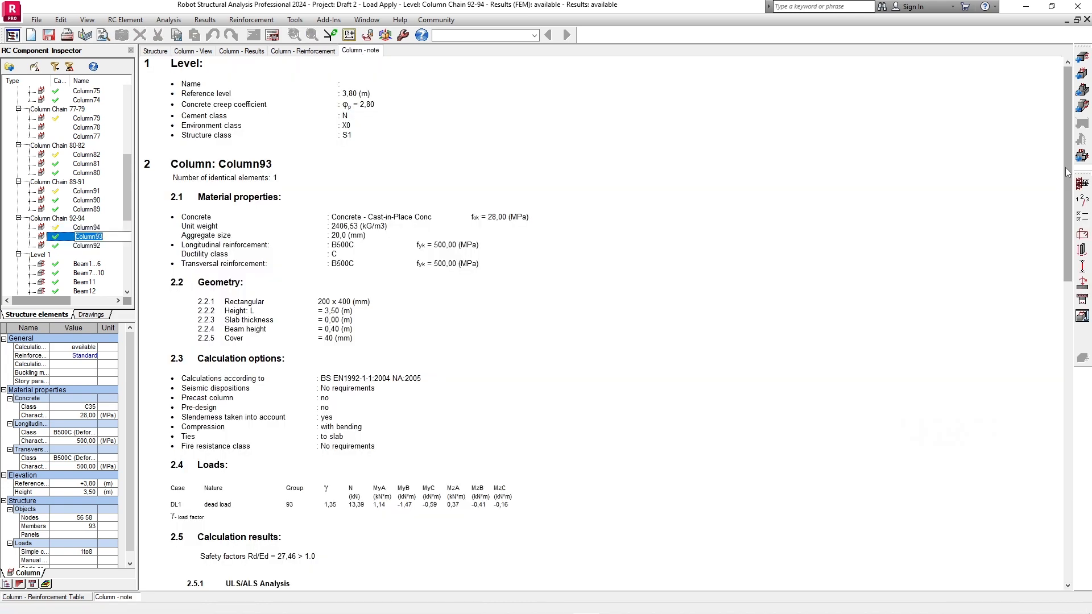
pyautogui.moveTo(1067, 171); pyautogui.dragTo(1083, 472)
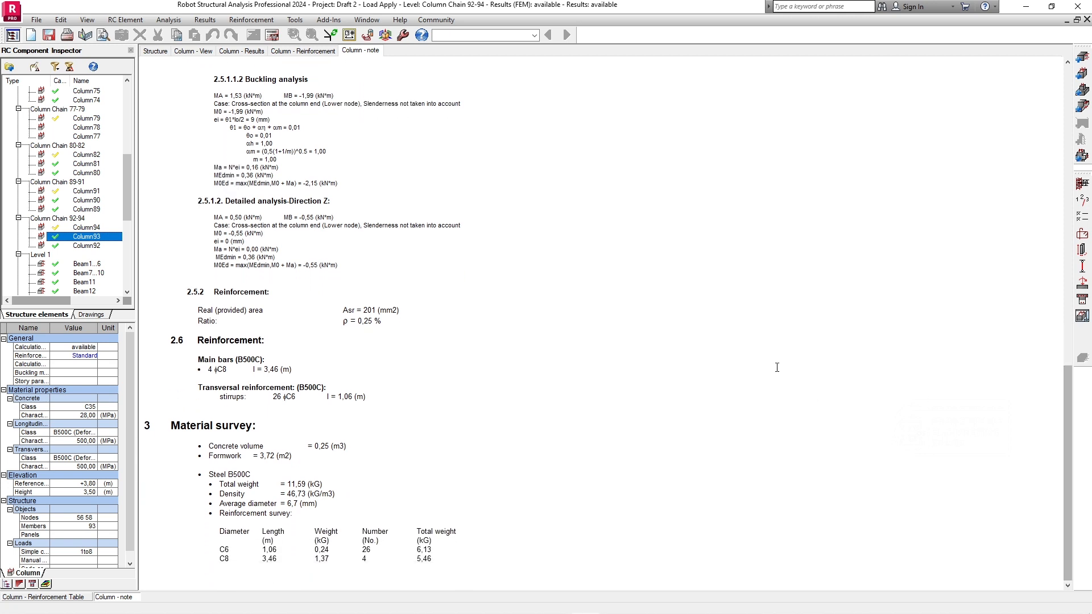
pyautogui.scroll(3, 567, 190)
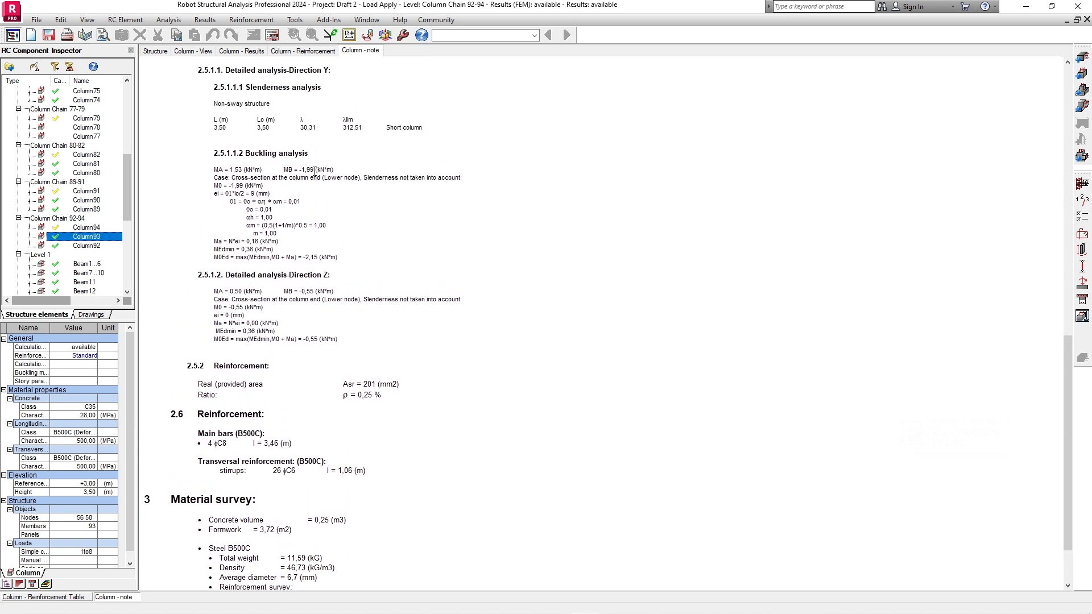
pyautogui.scroll(9, 314, 171)
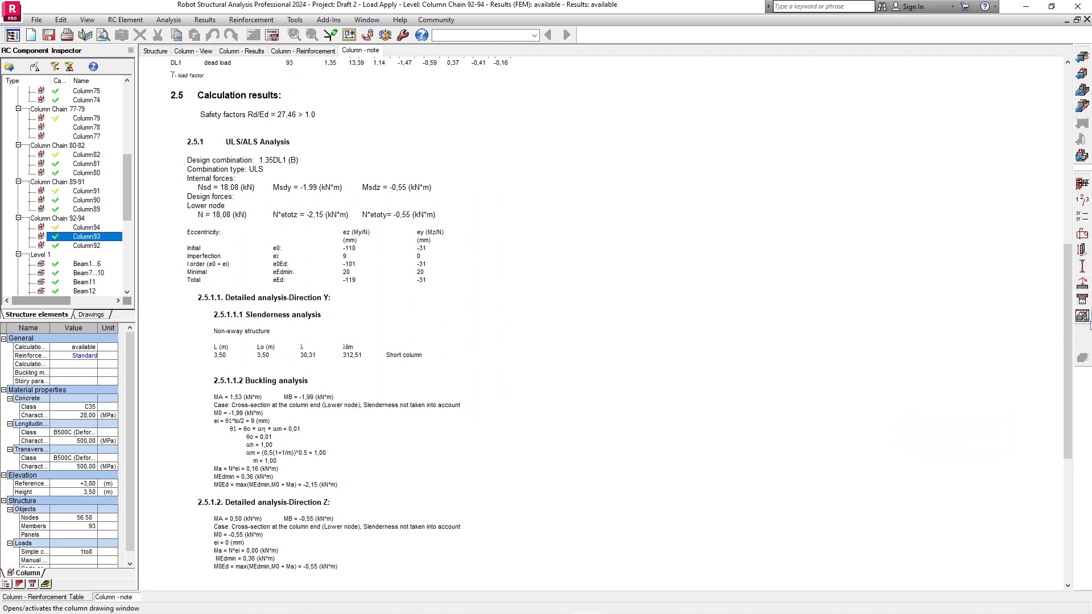
# - Generate the reinforcement drawing of Column93 and inspect its elevation, section A-A and full sheet
pyautogui.click(1083, 317)
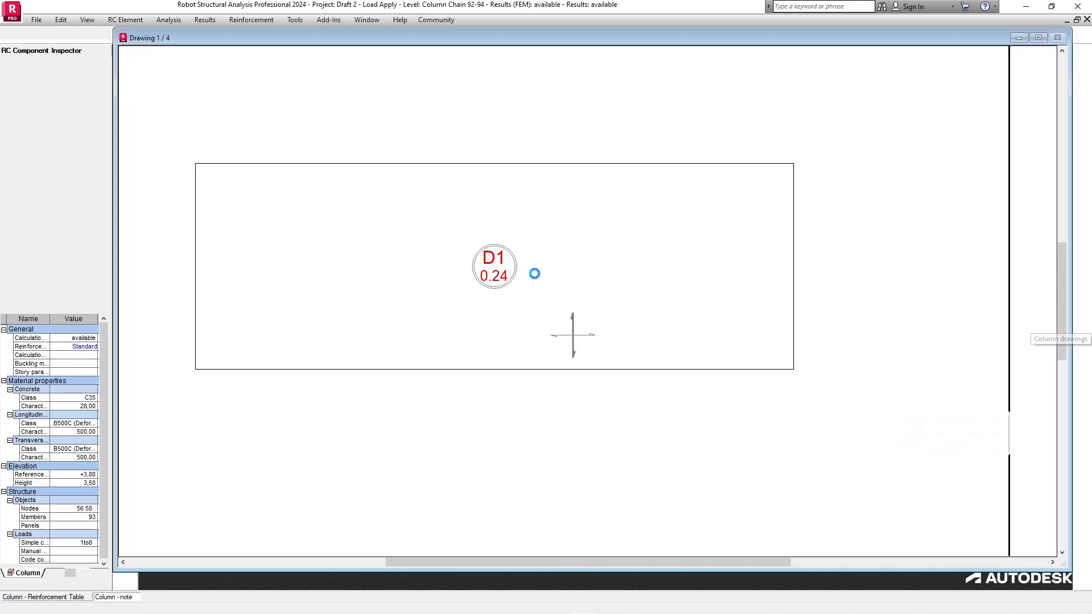
pyautogui.scroll(3, 661, 371)
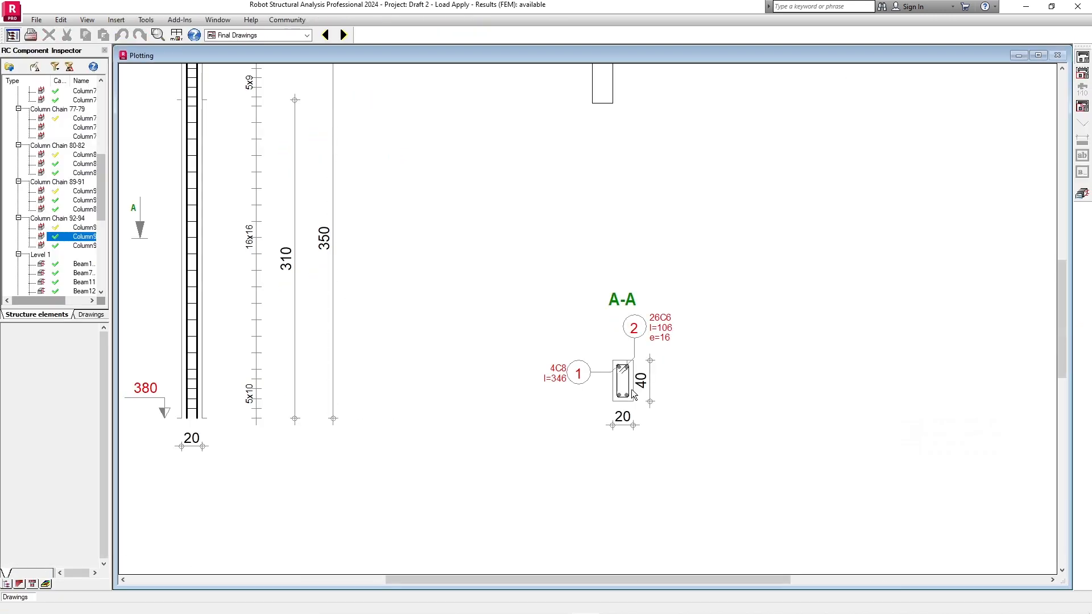
pyautogui.scroll(-3, 661, 371)
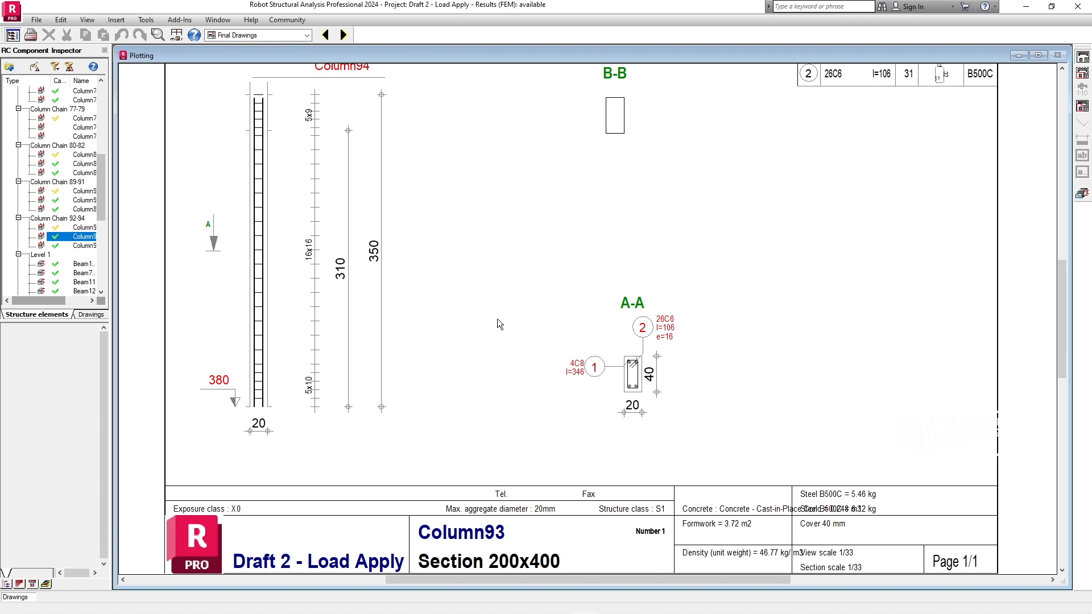
pyautogui.scroll(-2, 622, 278)
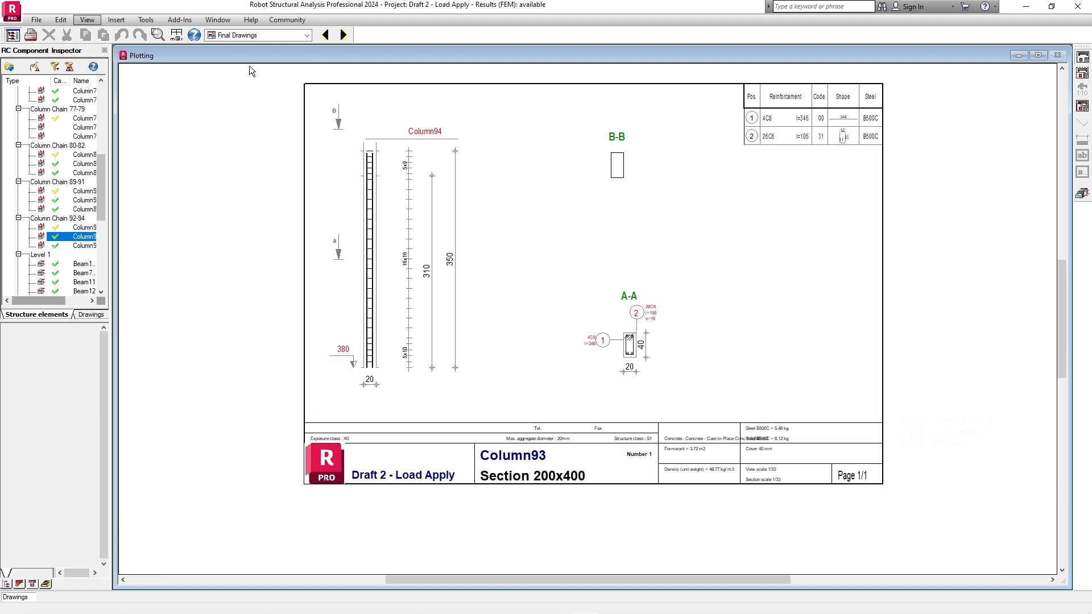
# - Return to the structure model's Geometry layout and display the members' section shapes with nothing selected
pyautogui.click(298, 35)
pyautogui.click(279, 46)
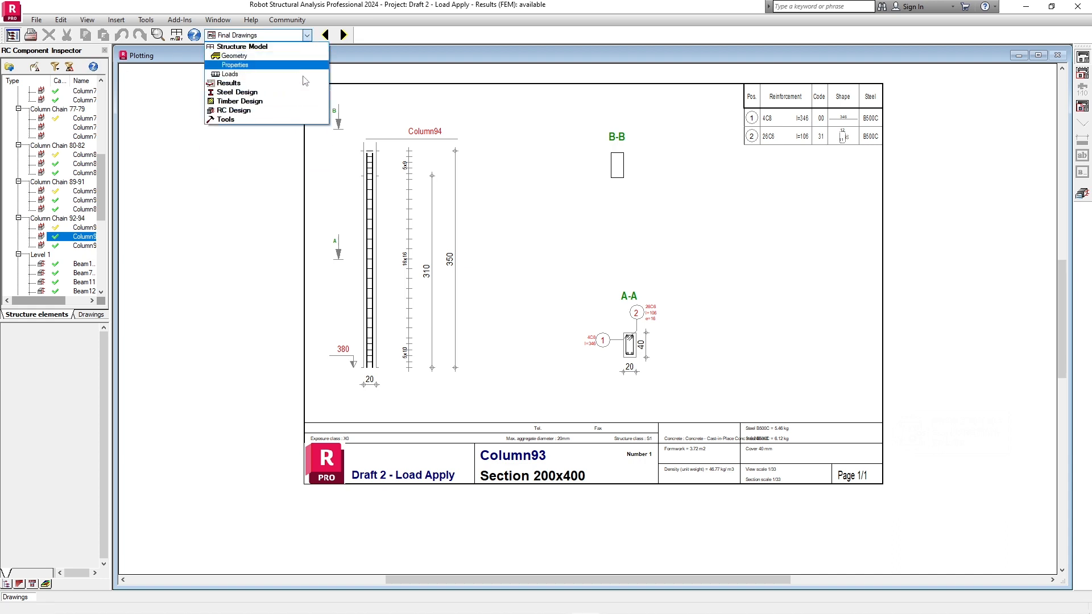
pyautogui.scroll(-1, 260, 54)
pyautogui.scroll(1, 261, 54)
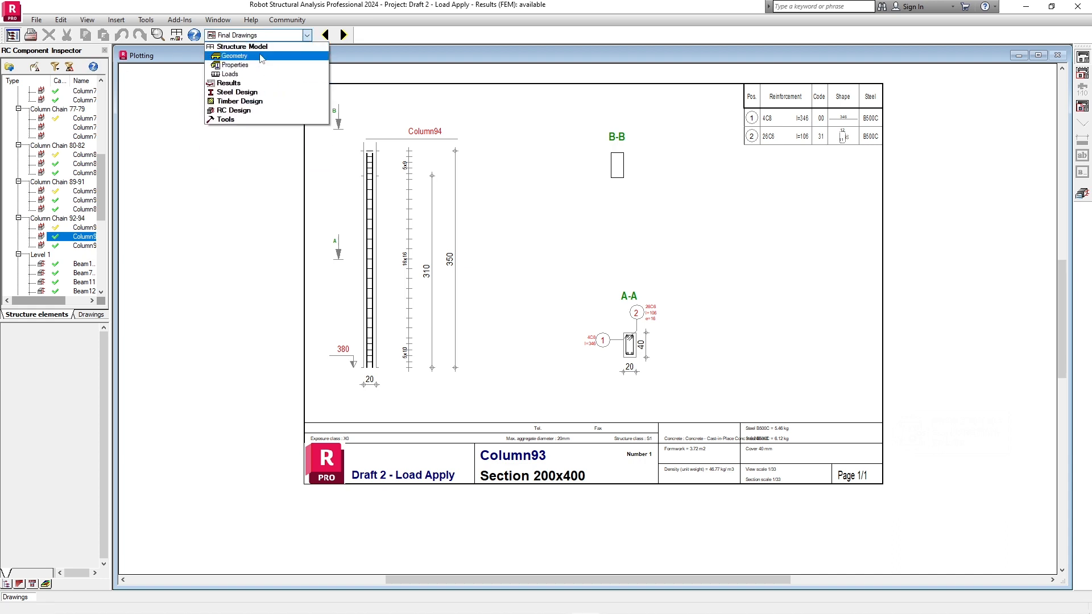
pyautogui.click(262, 53)
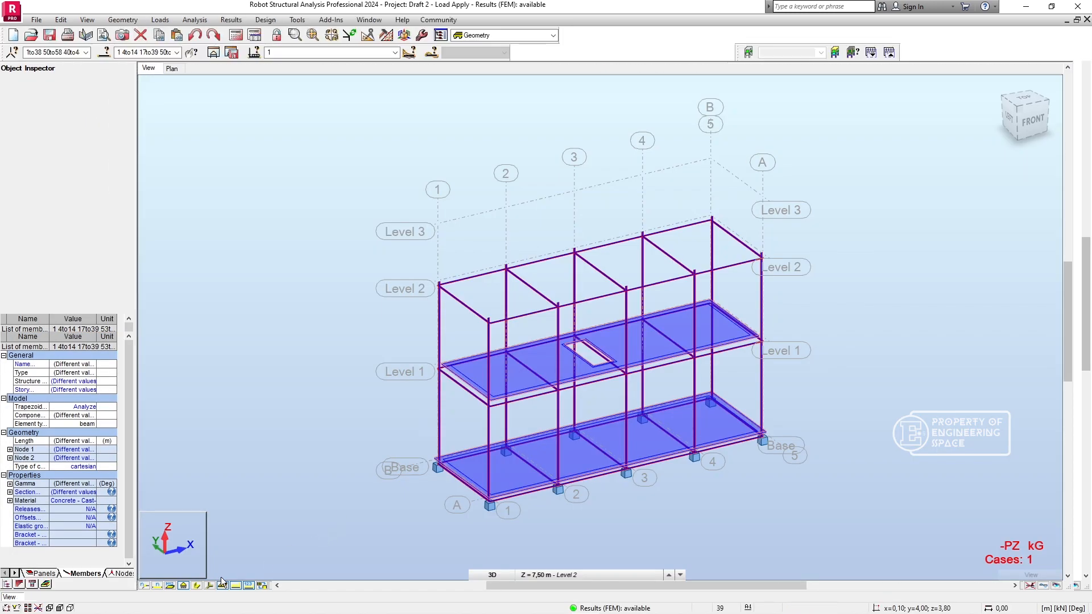
pyautogui.click(197, 585)
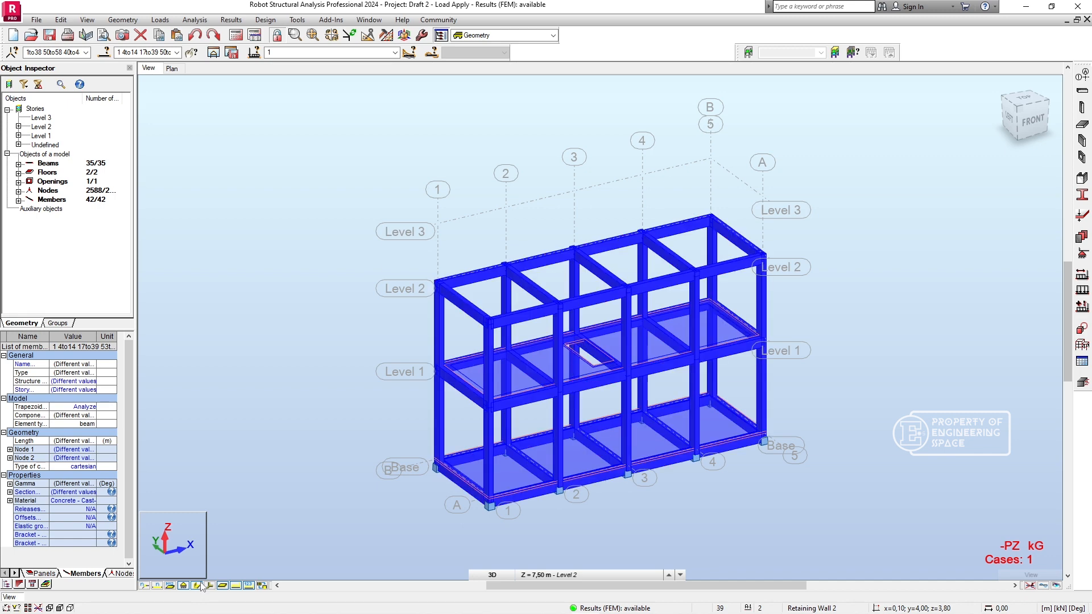
pyautogui.click(841, 353)
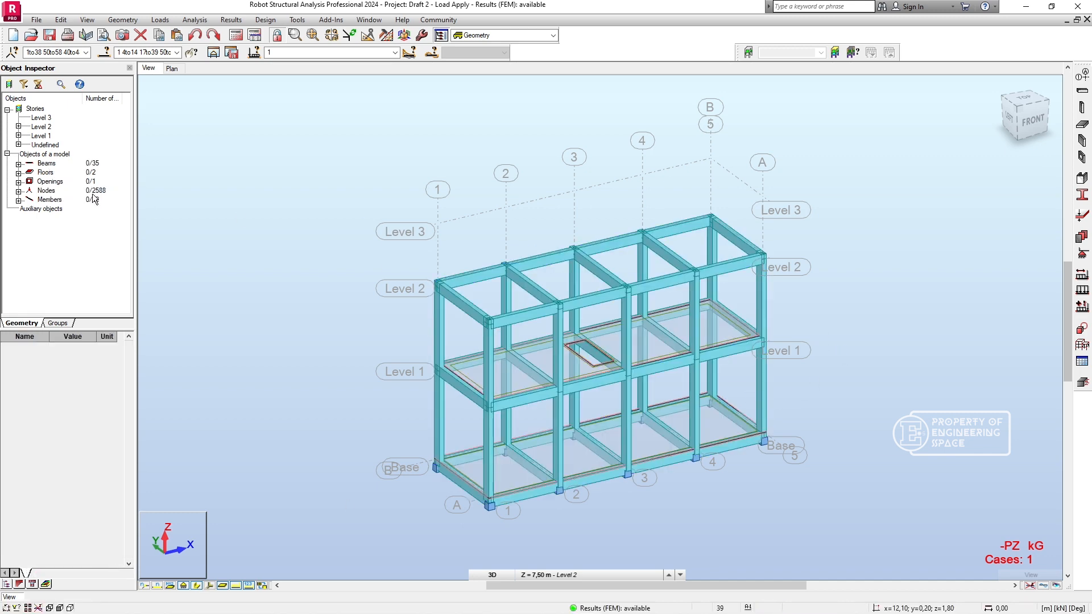
# - Look over the whole 3D concrete frame and switch to the 3D Structure view in Revit
pyautogui.scroll(3, 550, 323)
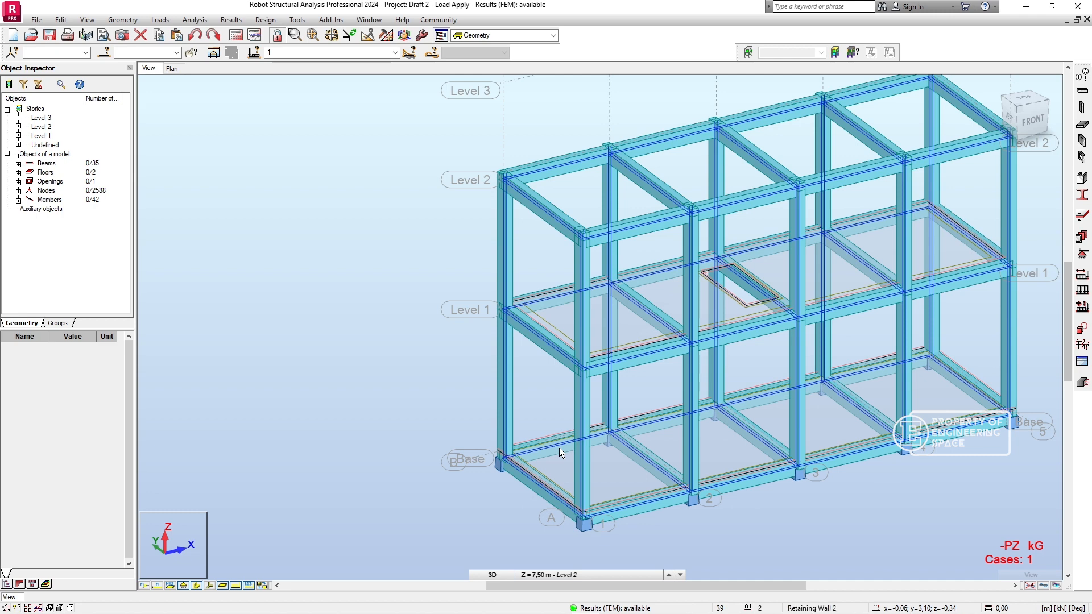
pyautogui.scroll(-1, 808, 427)
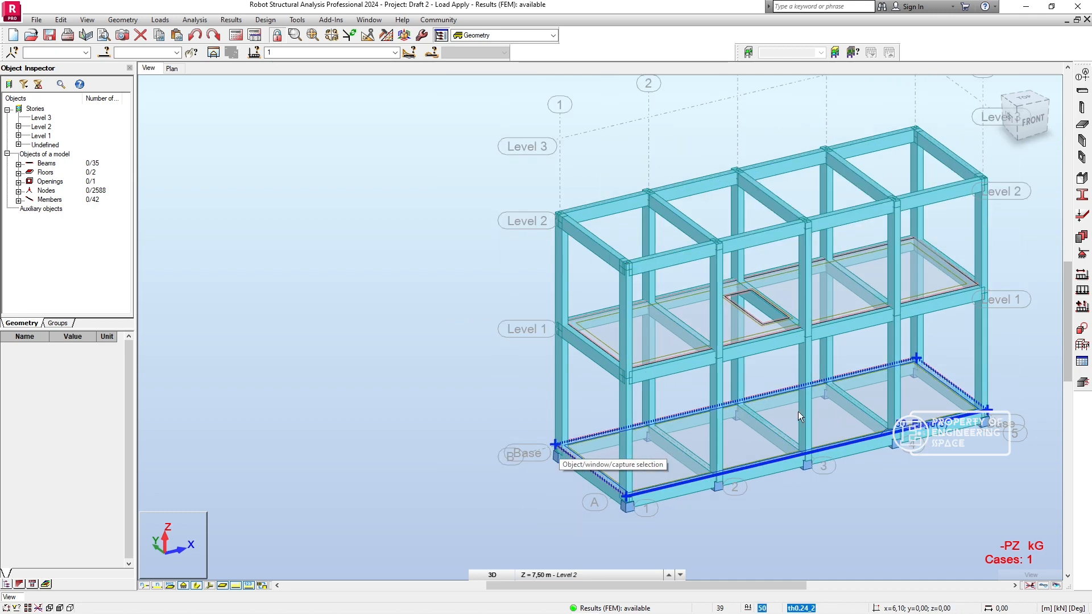
pyautogui.moveTo(798, 411); pyautogui.dragTo(632, 403, button='middle')
pyautogui.moveTo(973, 227); pyautogui.dragTo(976, 273, button='middle')
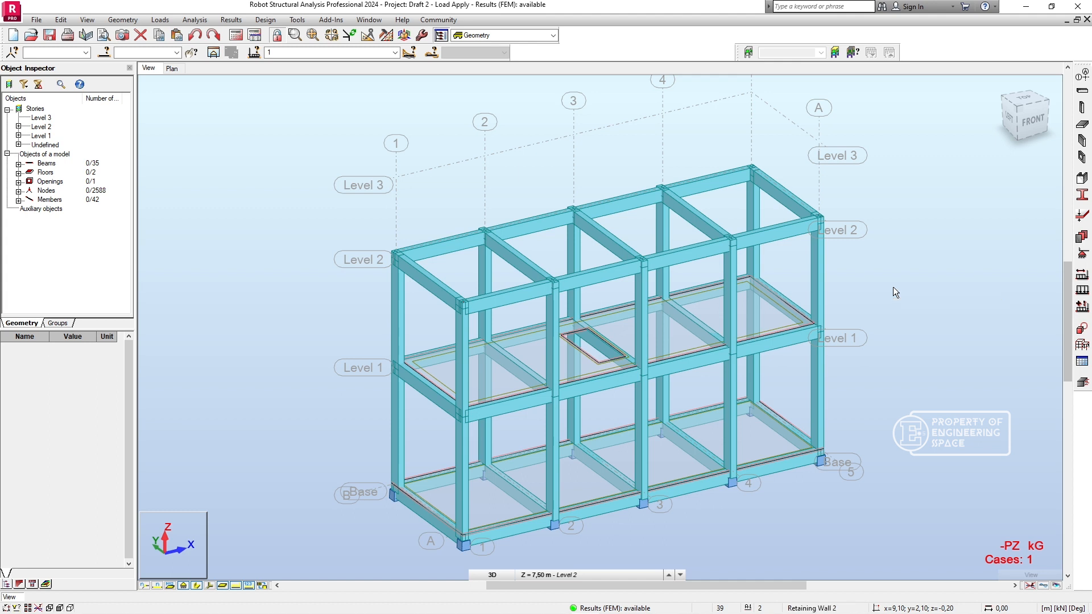
pyautogui.click(1030, 6)
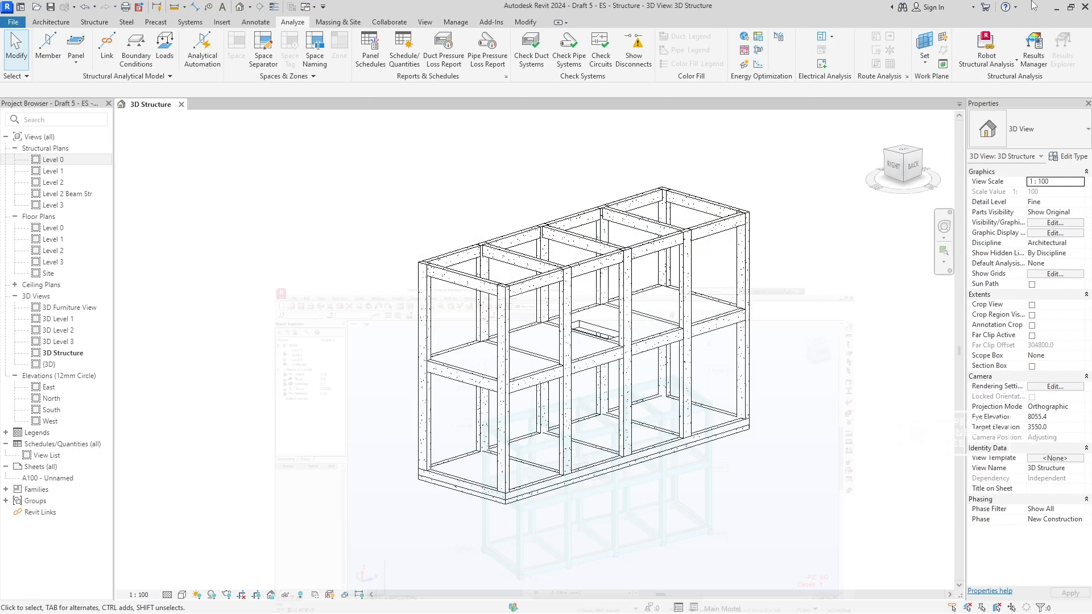